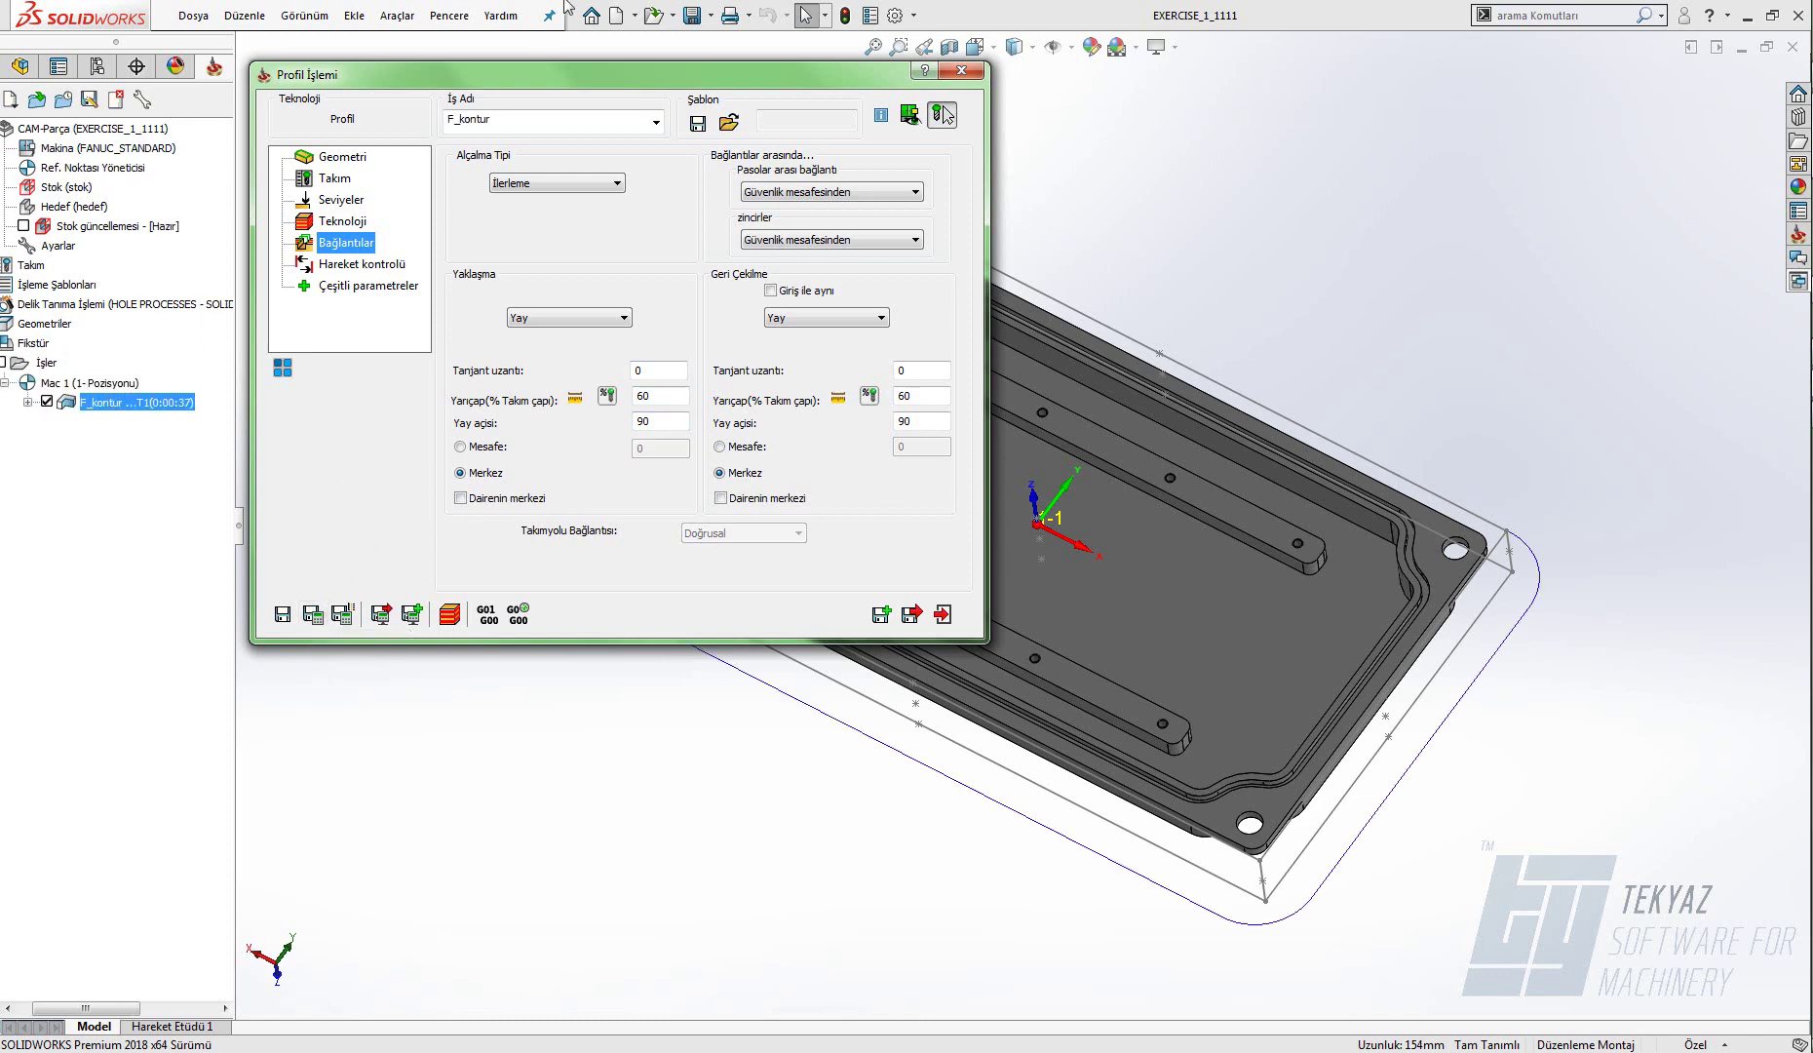
- Simulate the F_kontur toolpath in Host CAD mode at a reduced simulation speed, inspect the tool movement, and exit the simulation
{"action": "double_click", "coordinate": [537, 79]}
{"action": "mouse_move", "coordinate": [700, 748]}
{"action": "middle_mouse_down"}
{"action": "mouse_move", "coordinate": [795, 637]}
{"action": "mouse_move", "coordinate": [633, 448]}
{"action": "middle_mouse_up"}
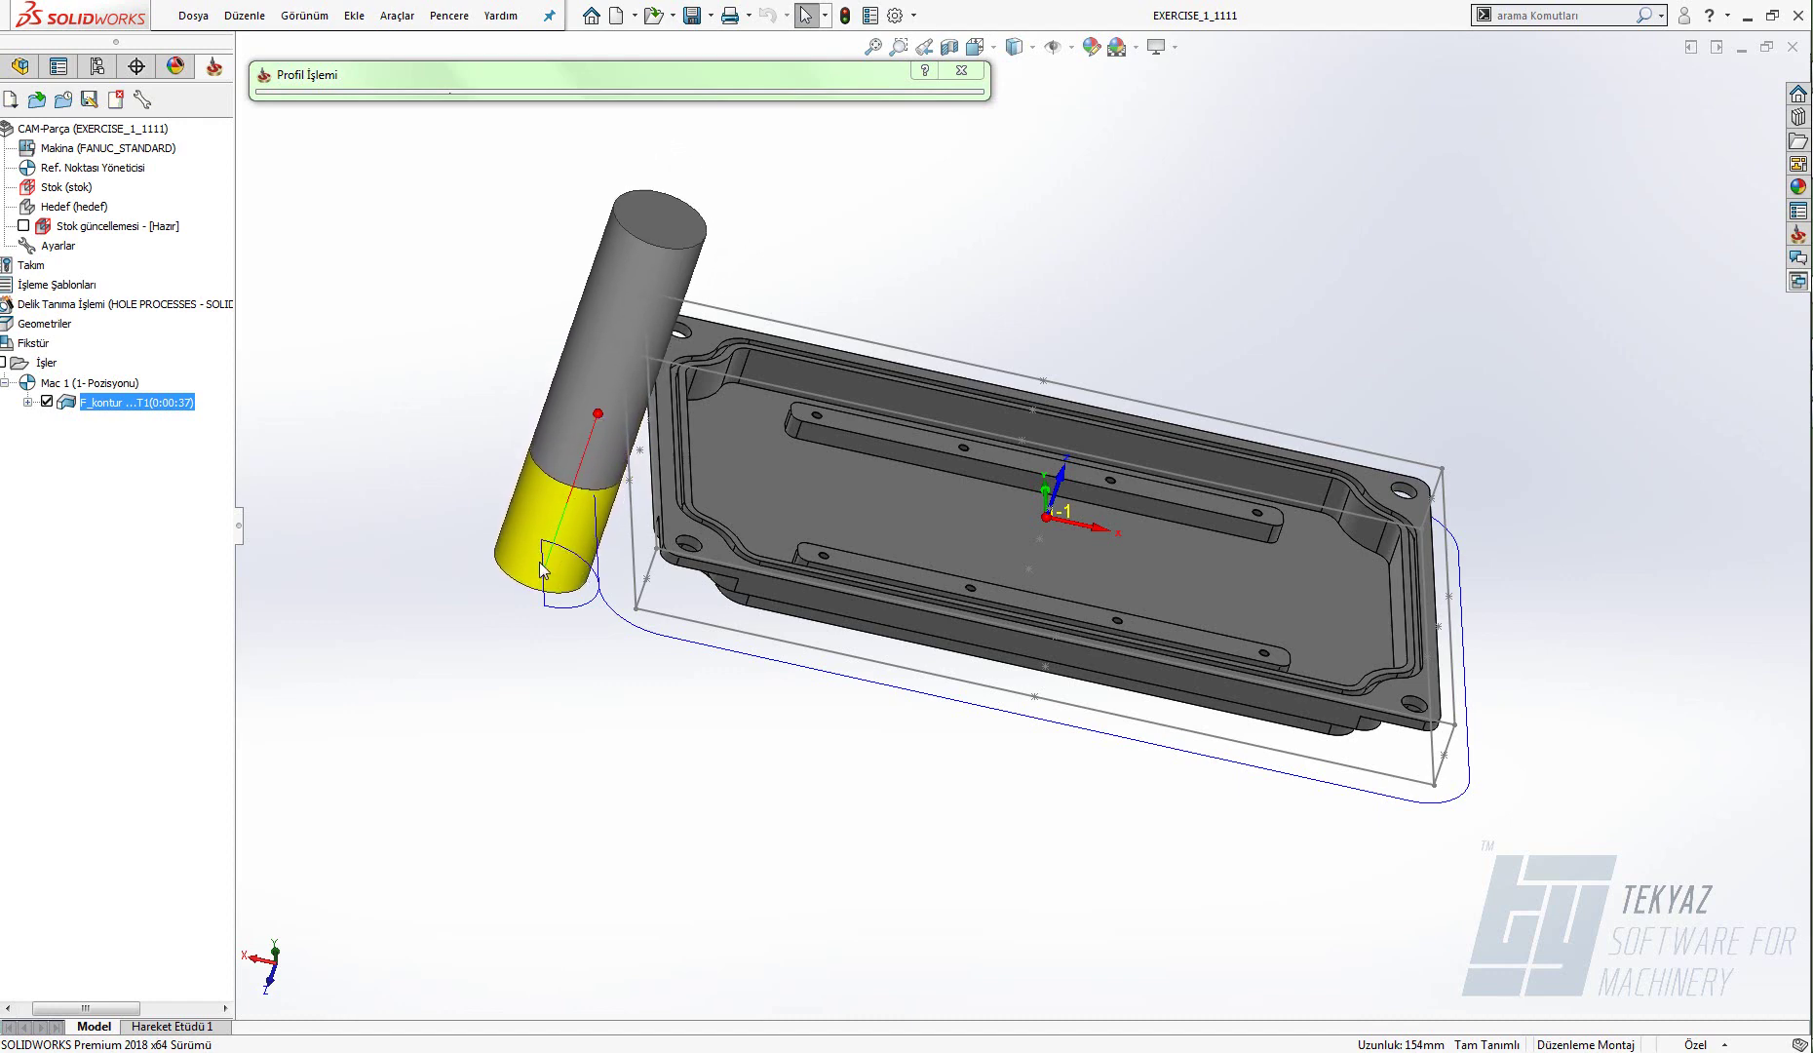
{"action": "middle_click_drag", "start_coordinate": [563, 524], "coordinate": [517, 589]}
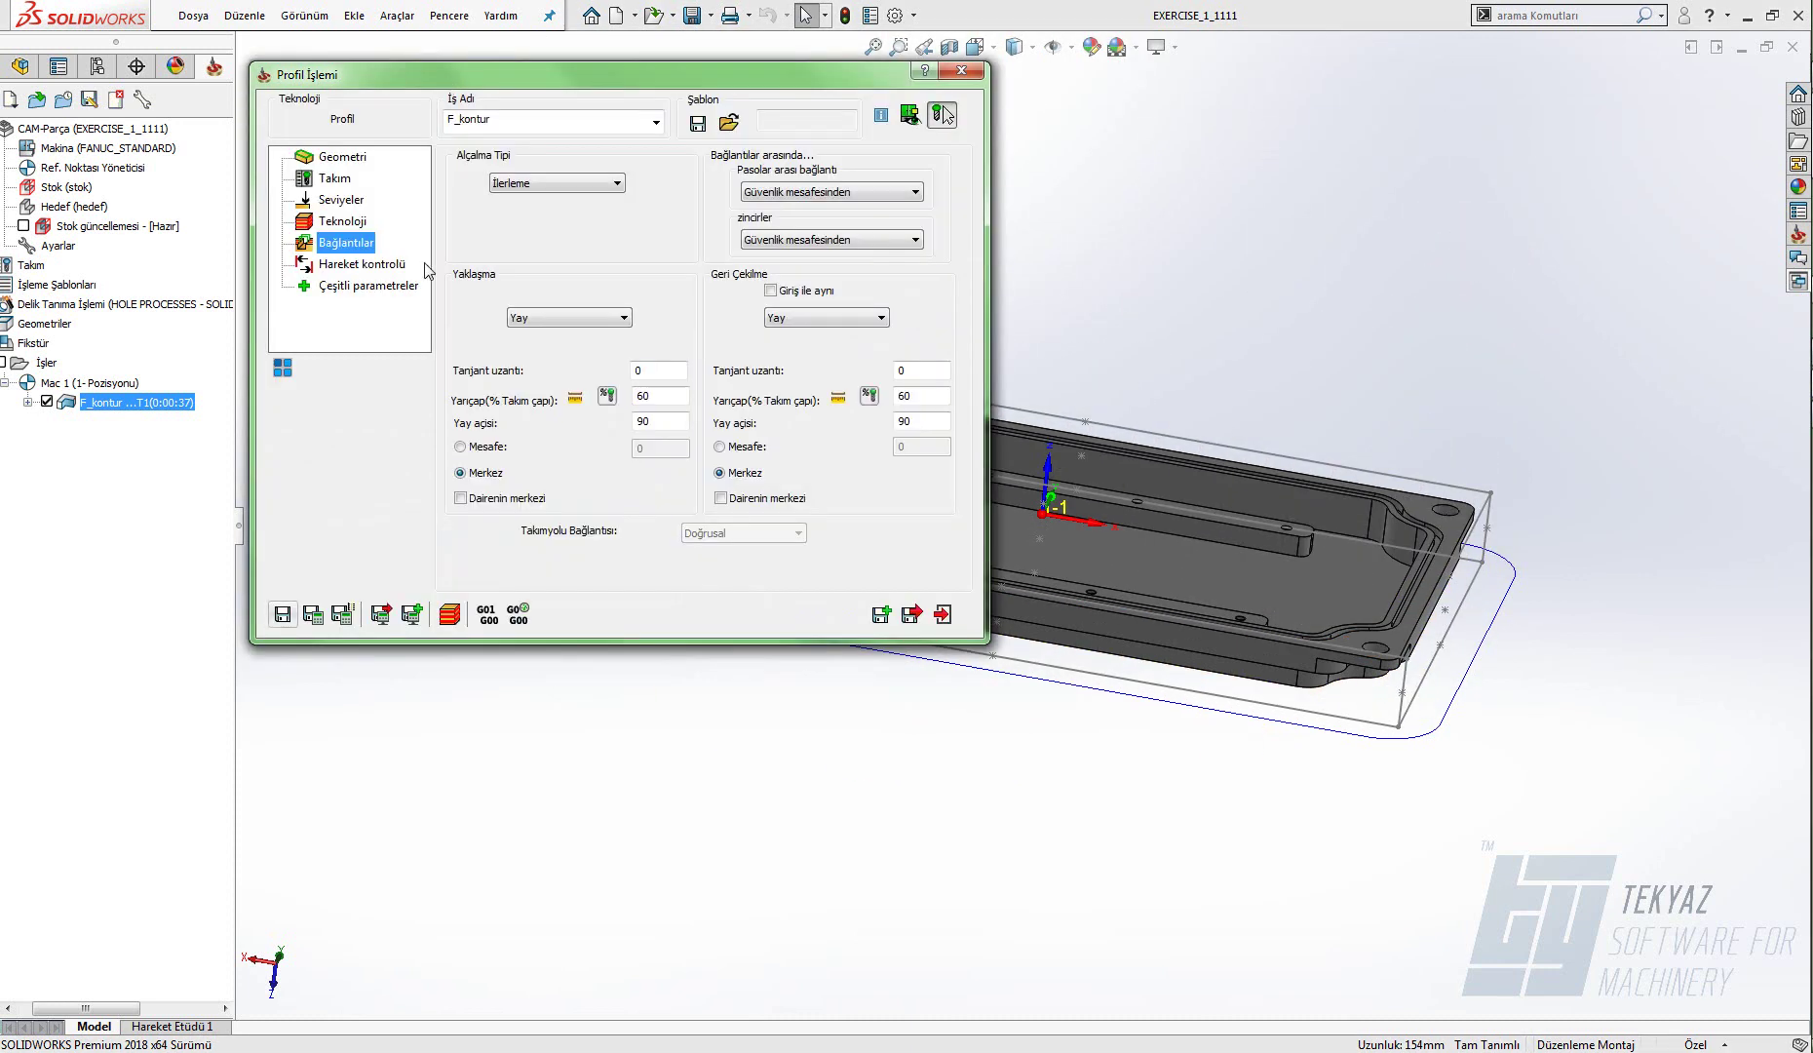
{"action": "left_click", "coordinate": [450, 614]}
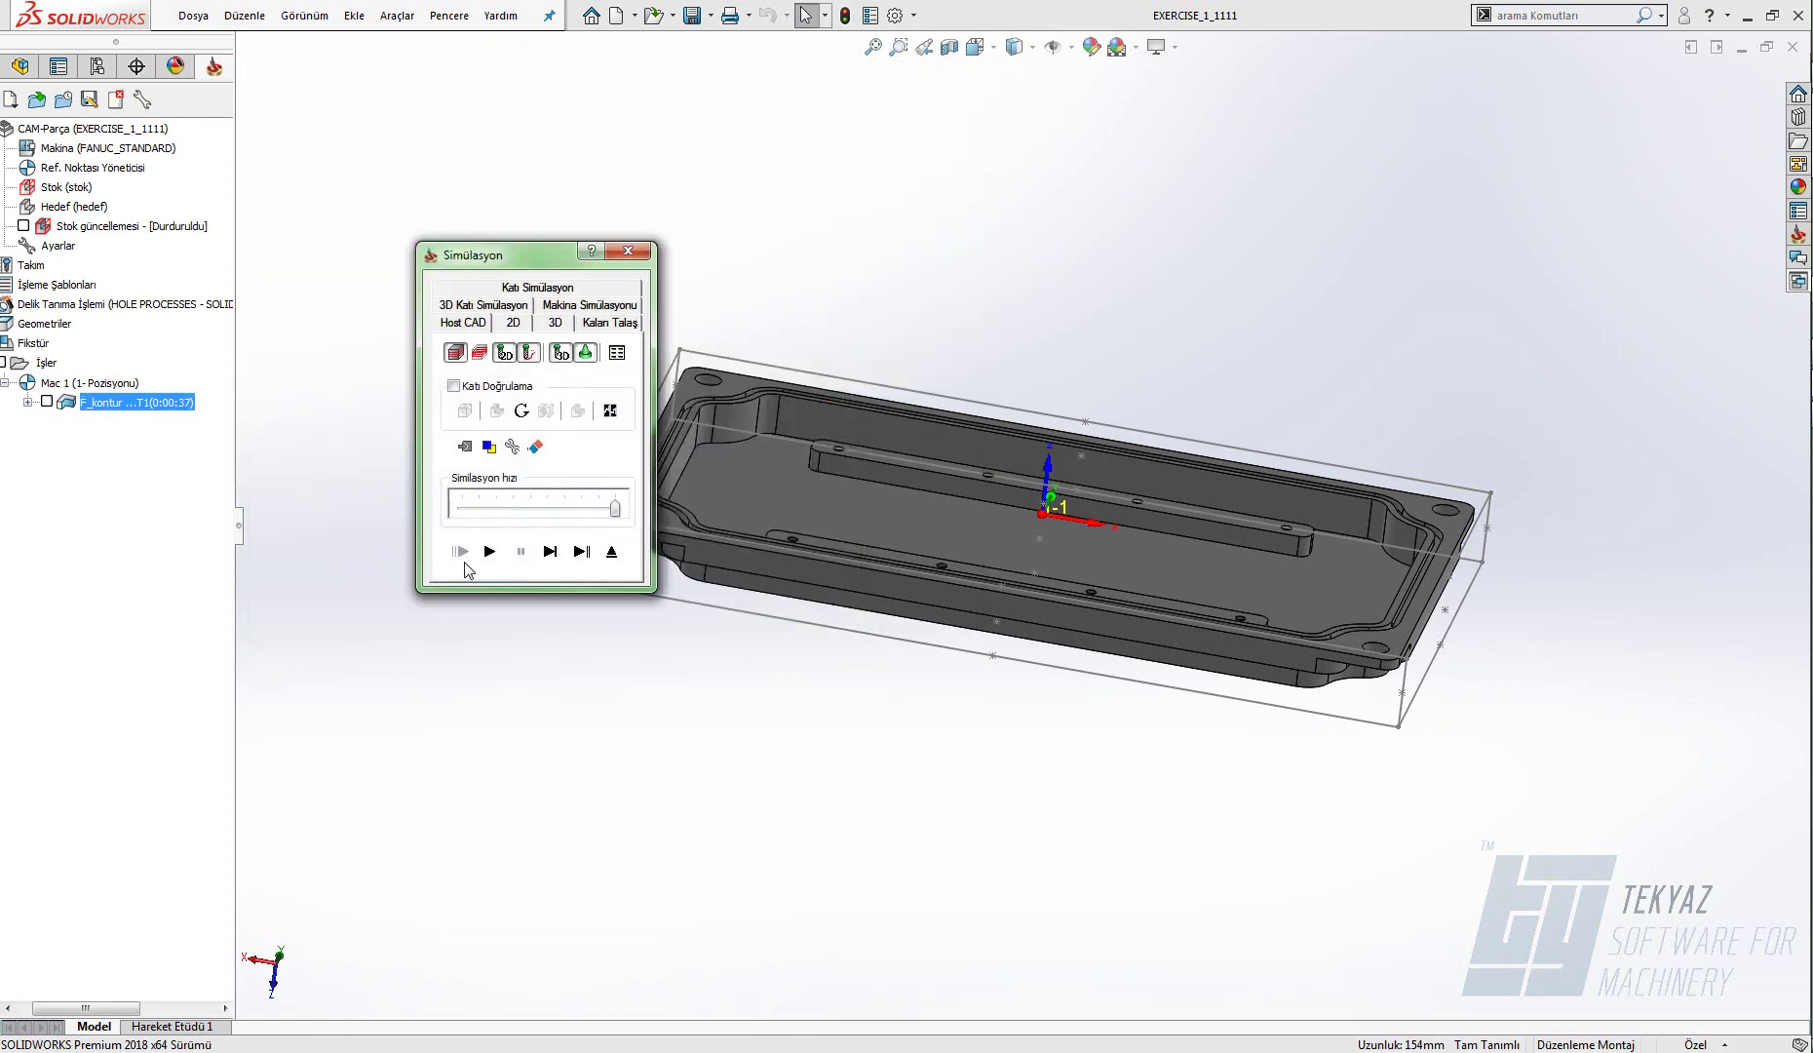
{"action": "left_click_drag", "start_coordinate": [535, 276], "coordinate": [223, 134]}
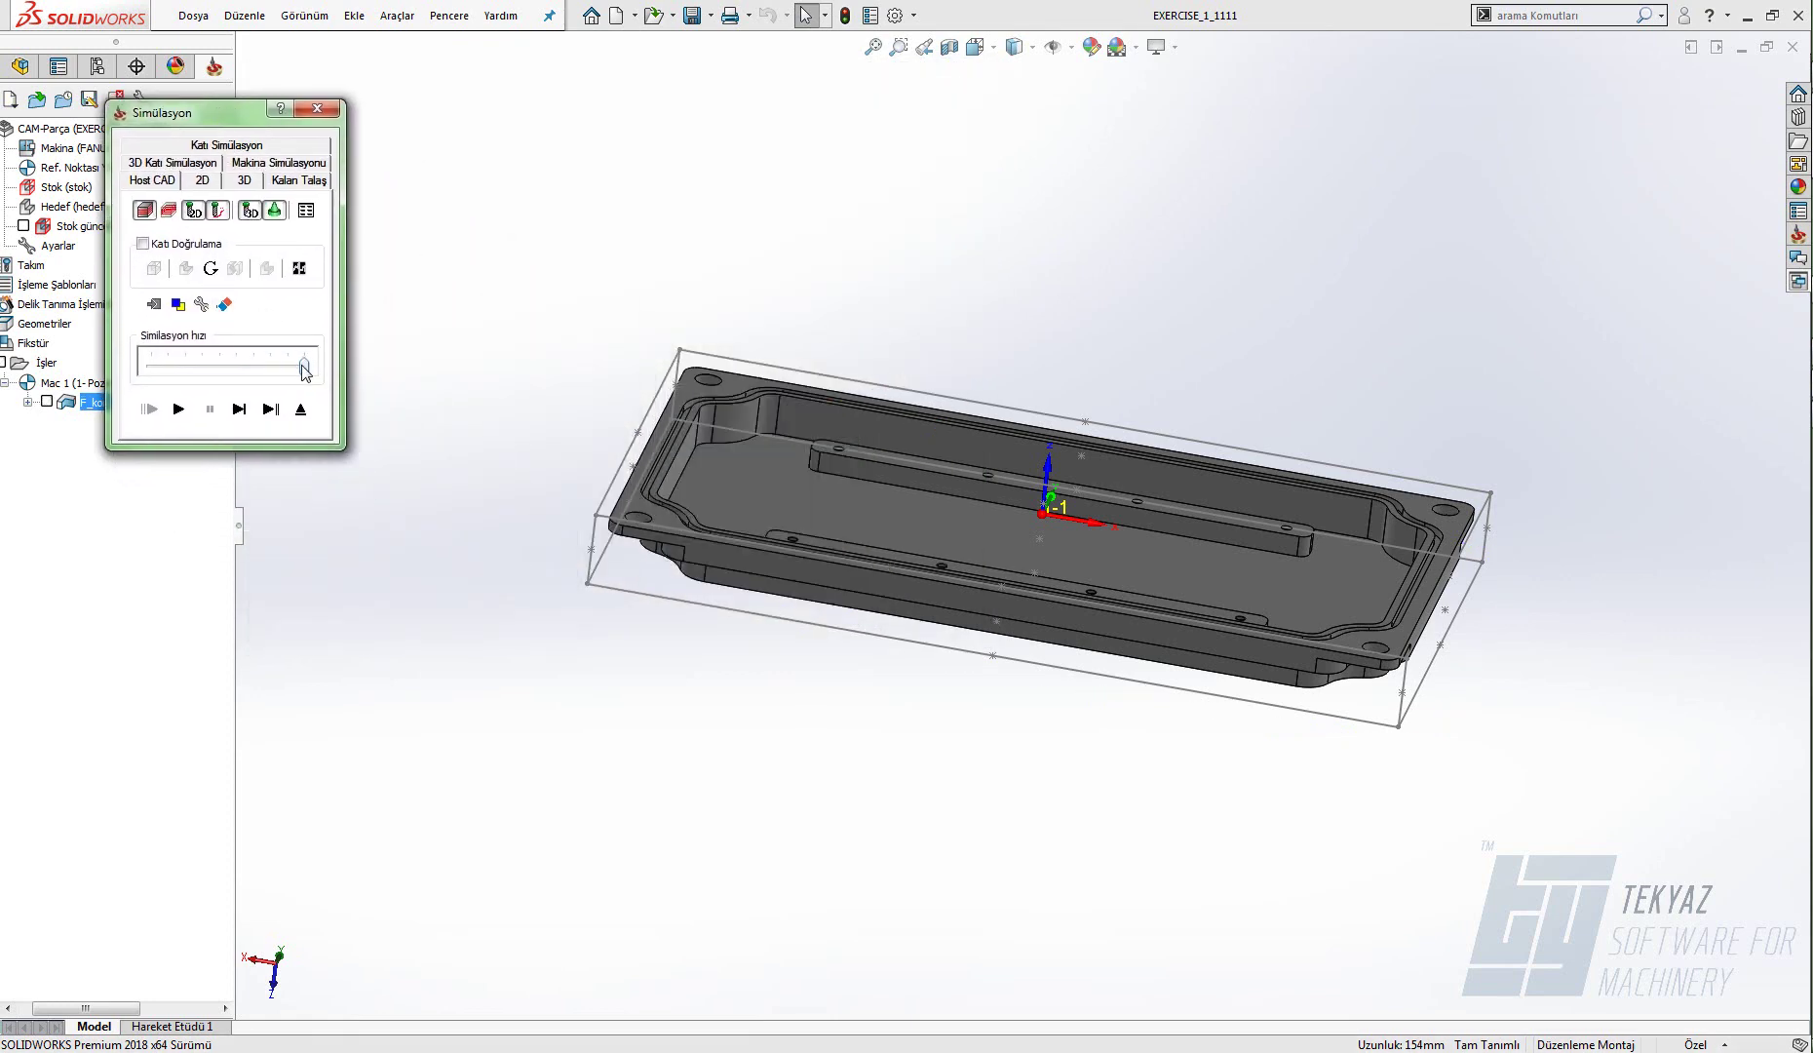
{"action": "left_click_drag", "start_coordinate": [305, 366], "coordinate": [168, 365]}
{"action": "left_click", "coordinate": [178, 410]}
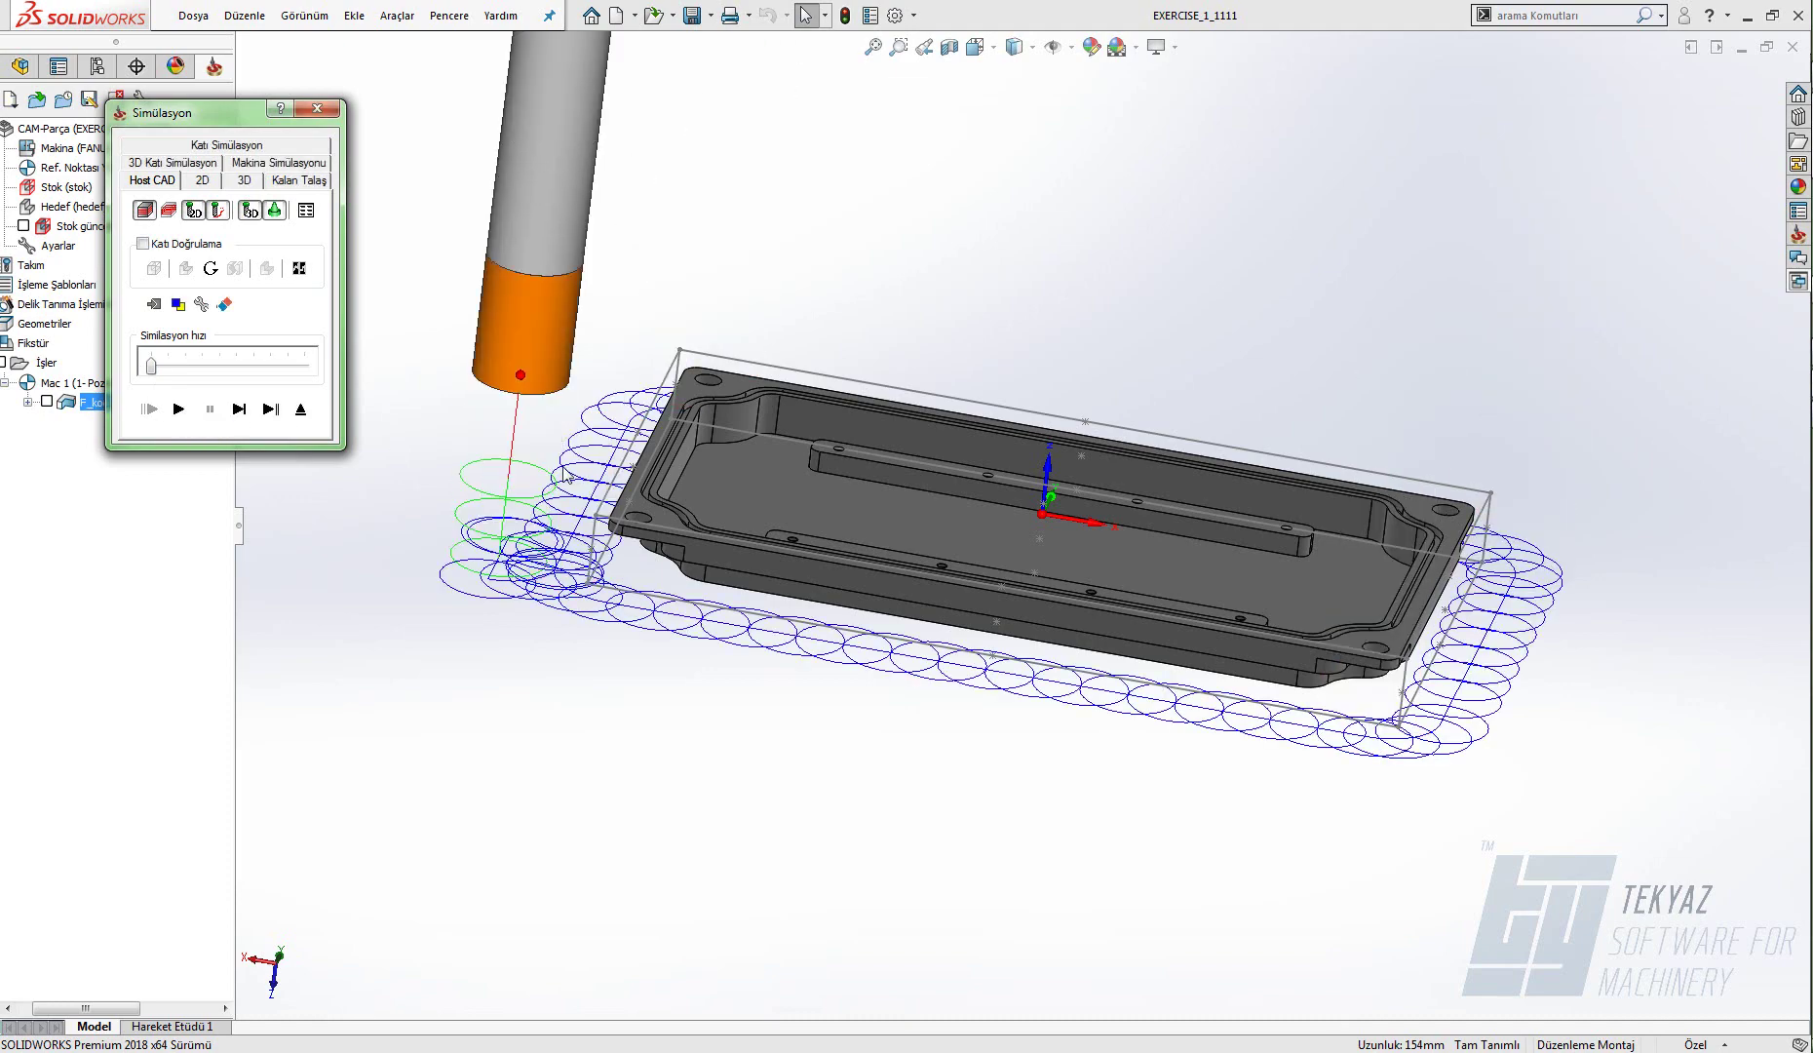
{"action": "middle_click_drag", "start_coordinate": [585, 546], "coordinate": [569, 710]}
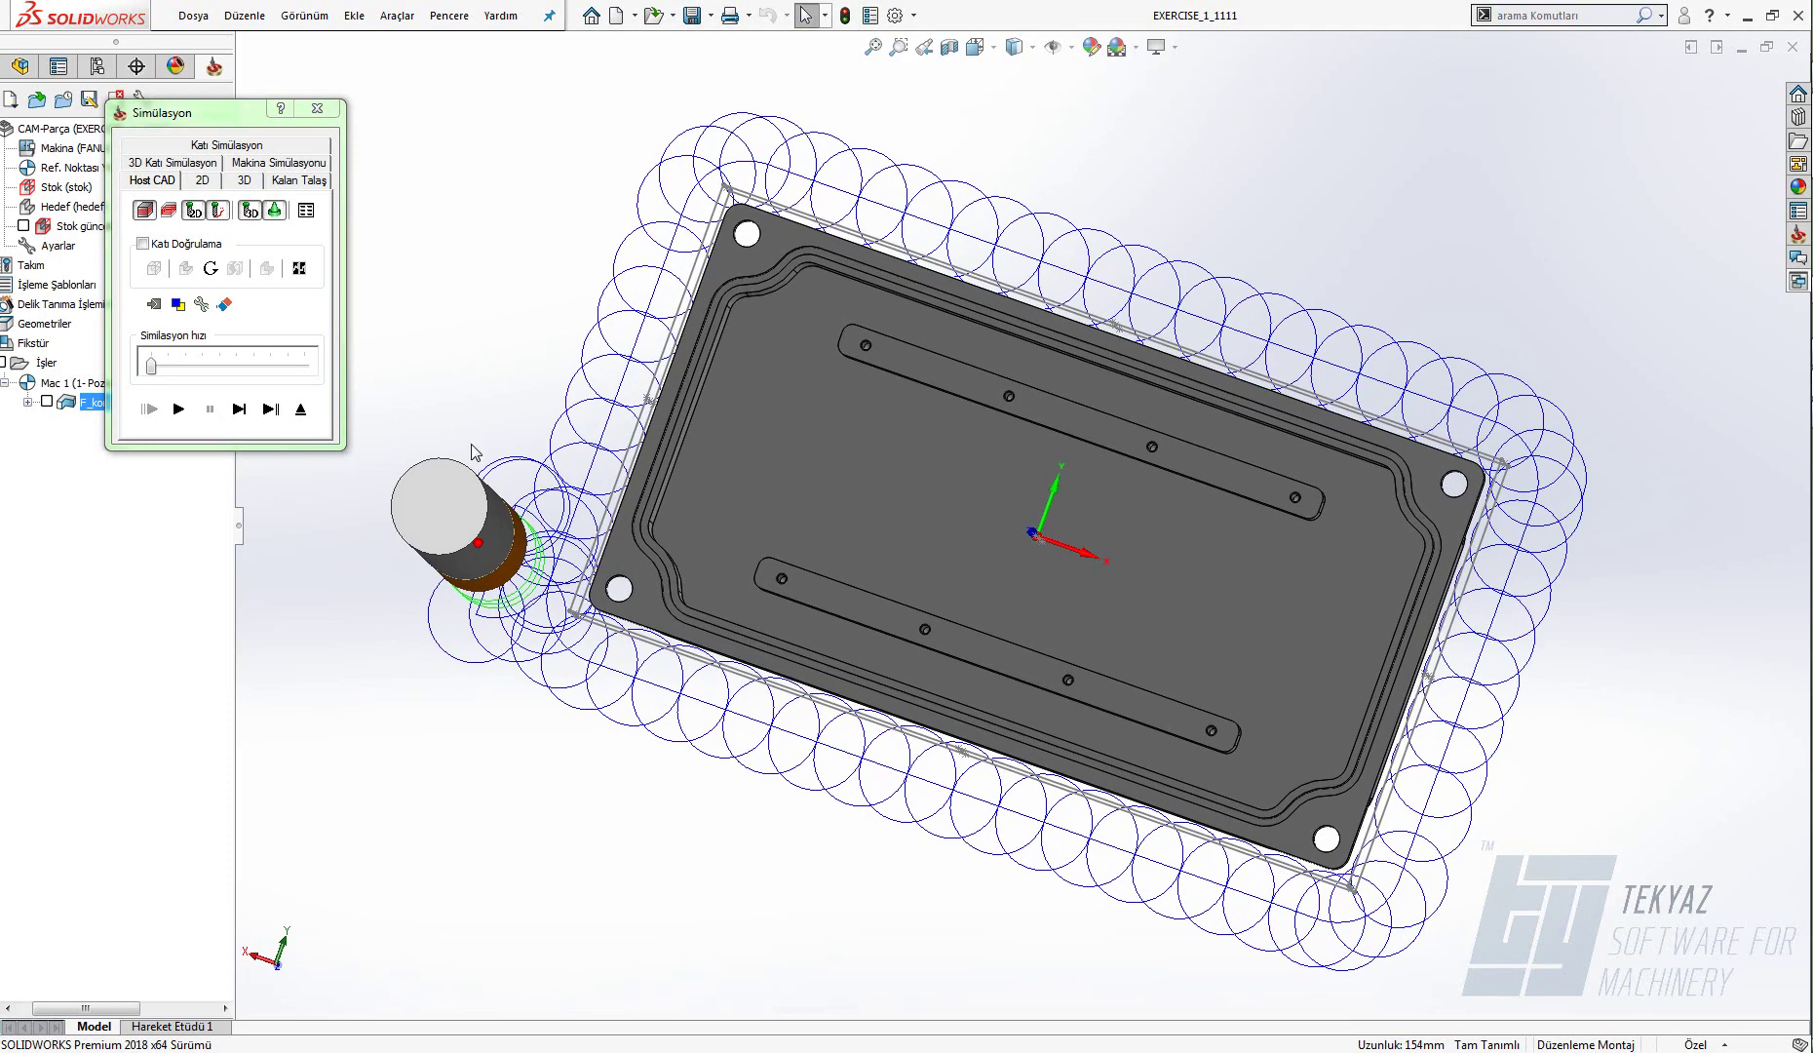
{"action": "left_click", "coordinate": [300, 409]}
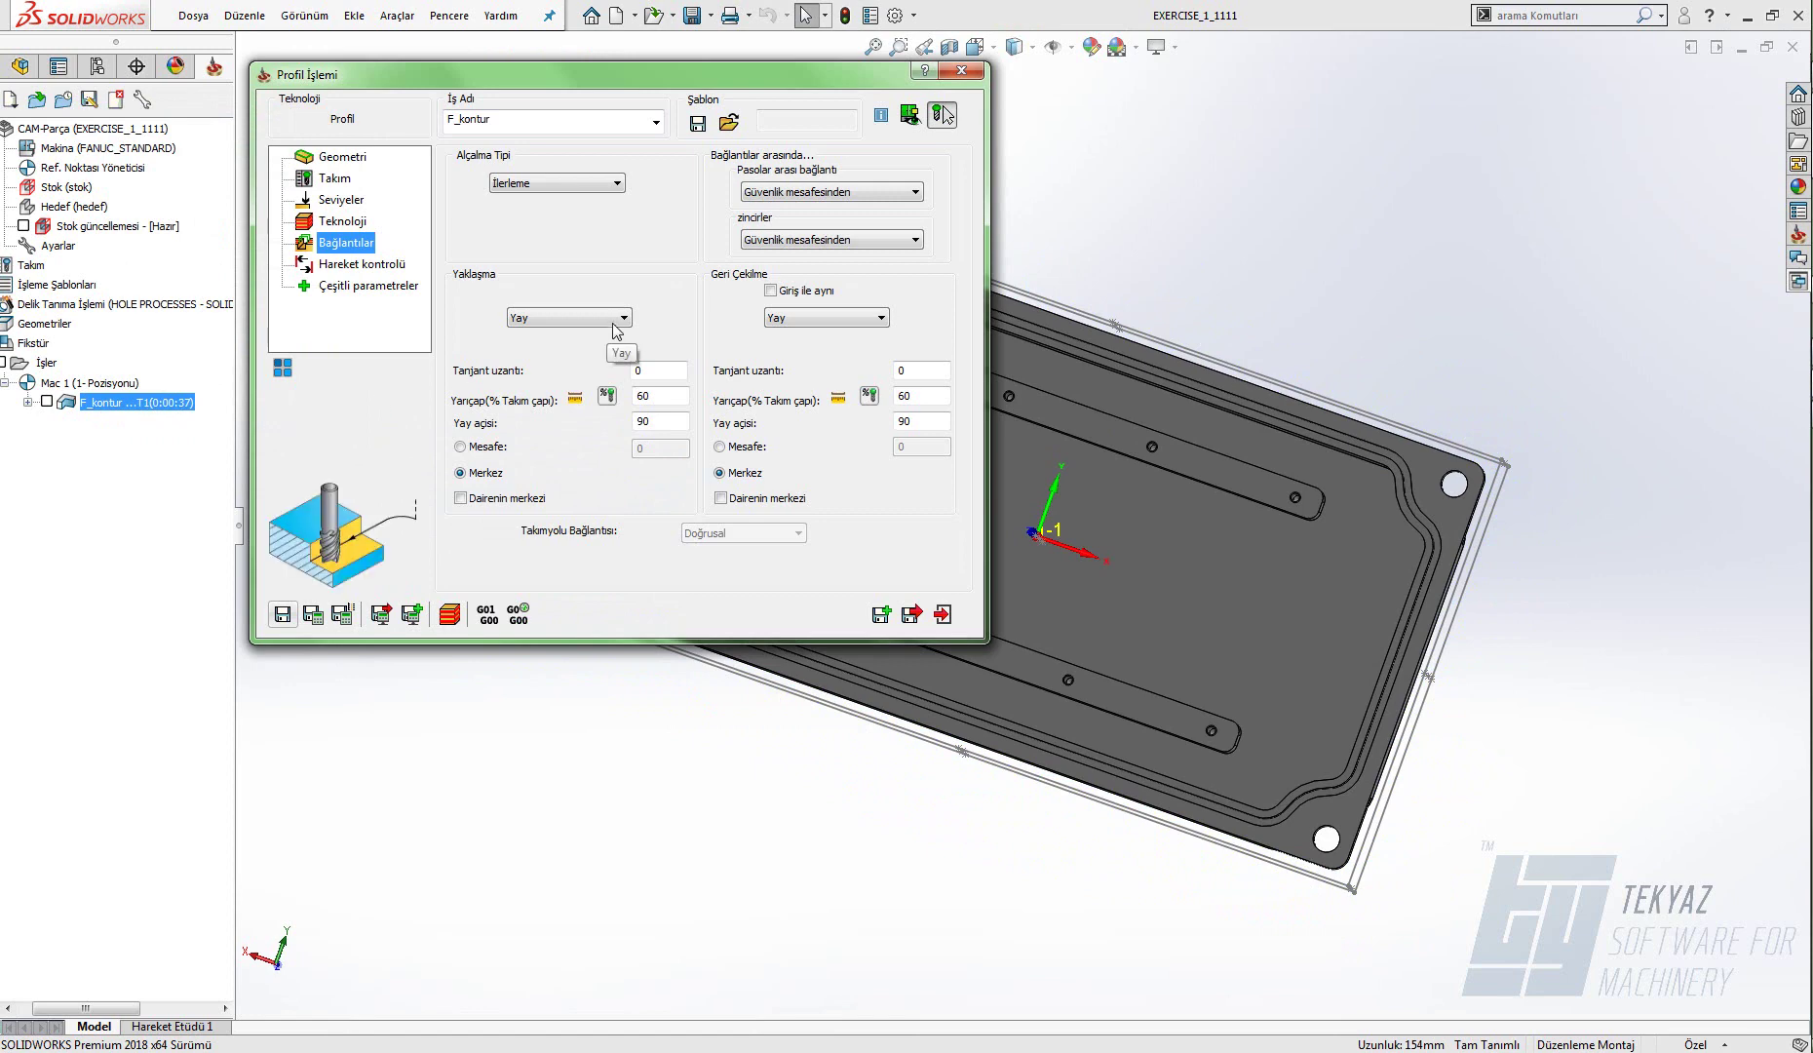
- Display the F_kontur toolpath and orient the part to the back view (Arka) with the approach arc unobstructed
{"action": "left_click_drag", "start_coordinate": [615, 76], "coordinate": [1320, 56]}
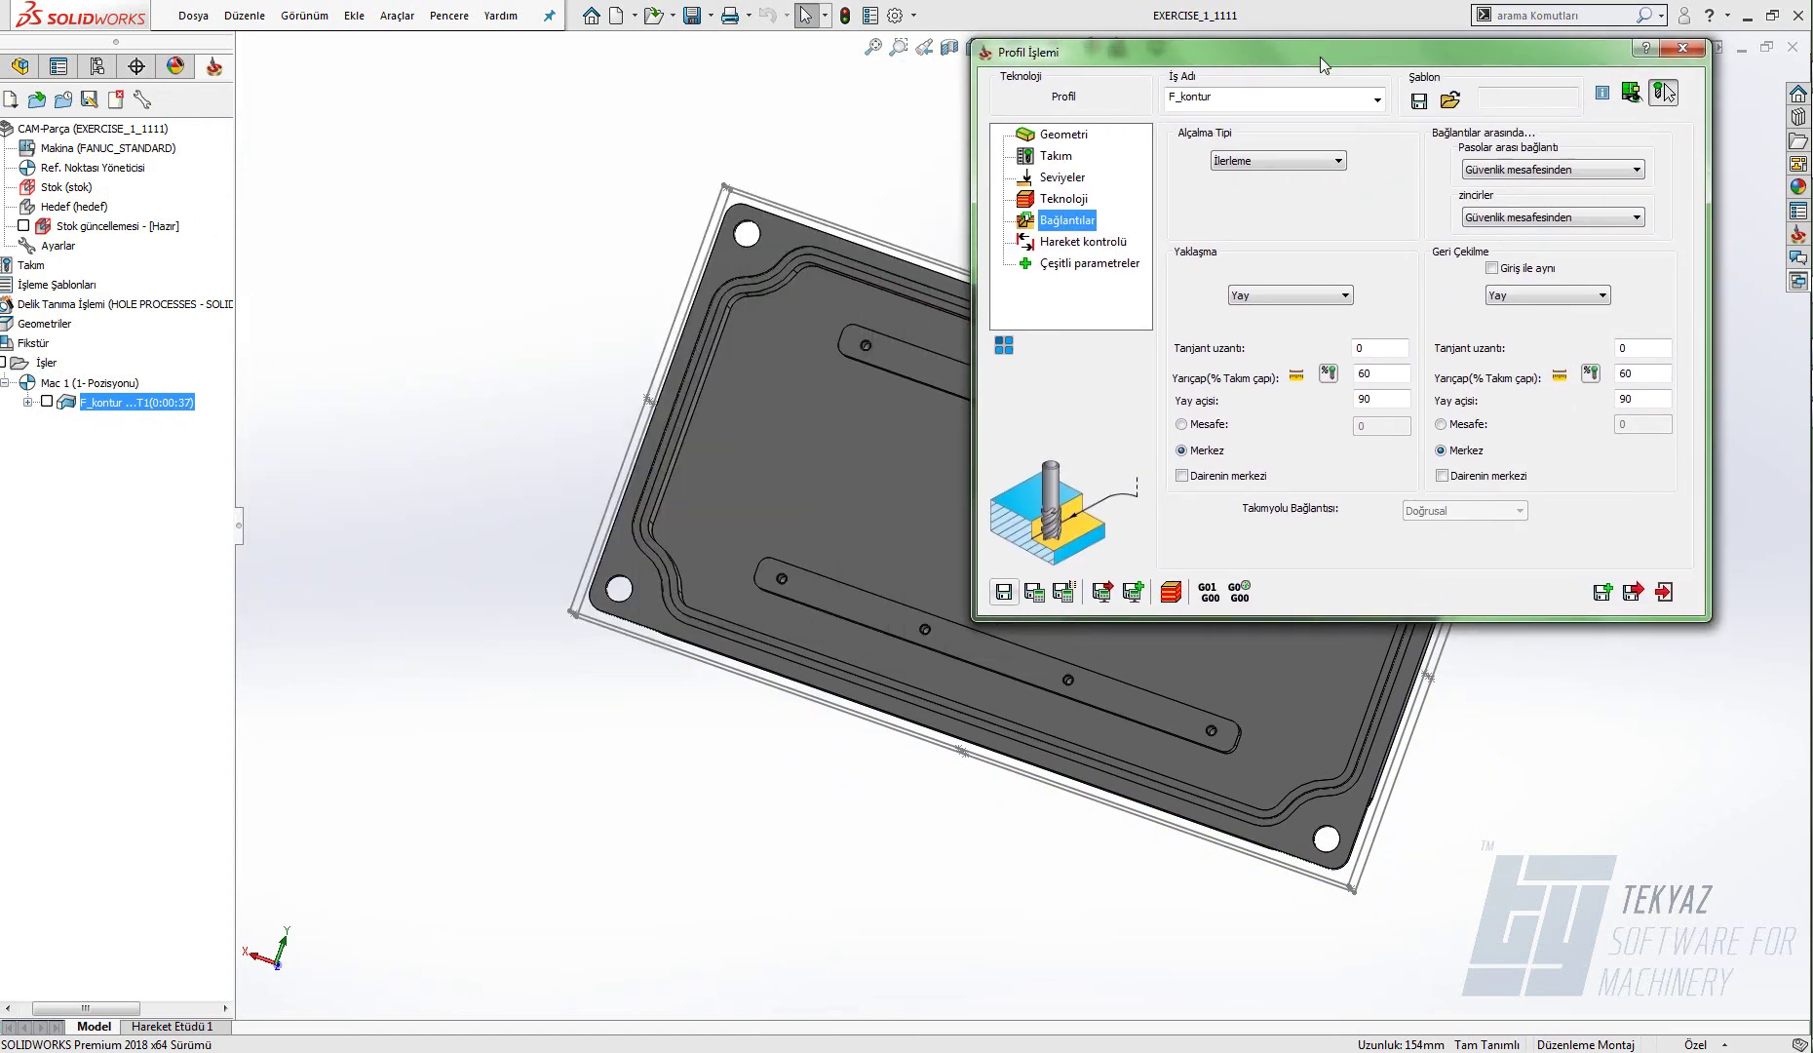
{"action": "left_click", "coordinate": [46, 402]}
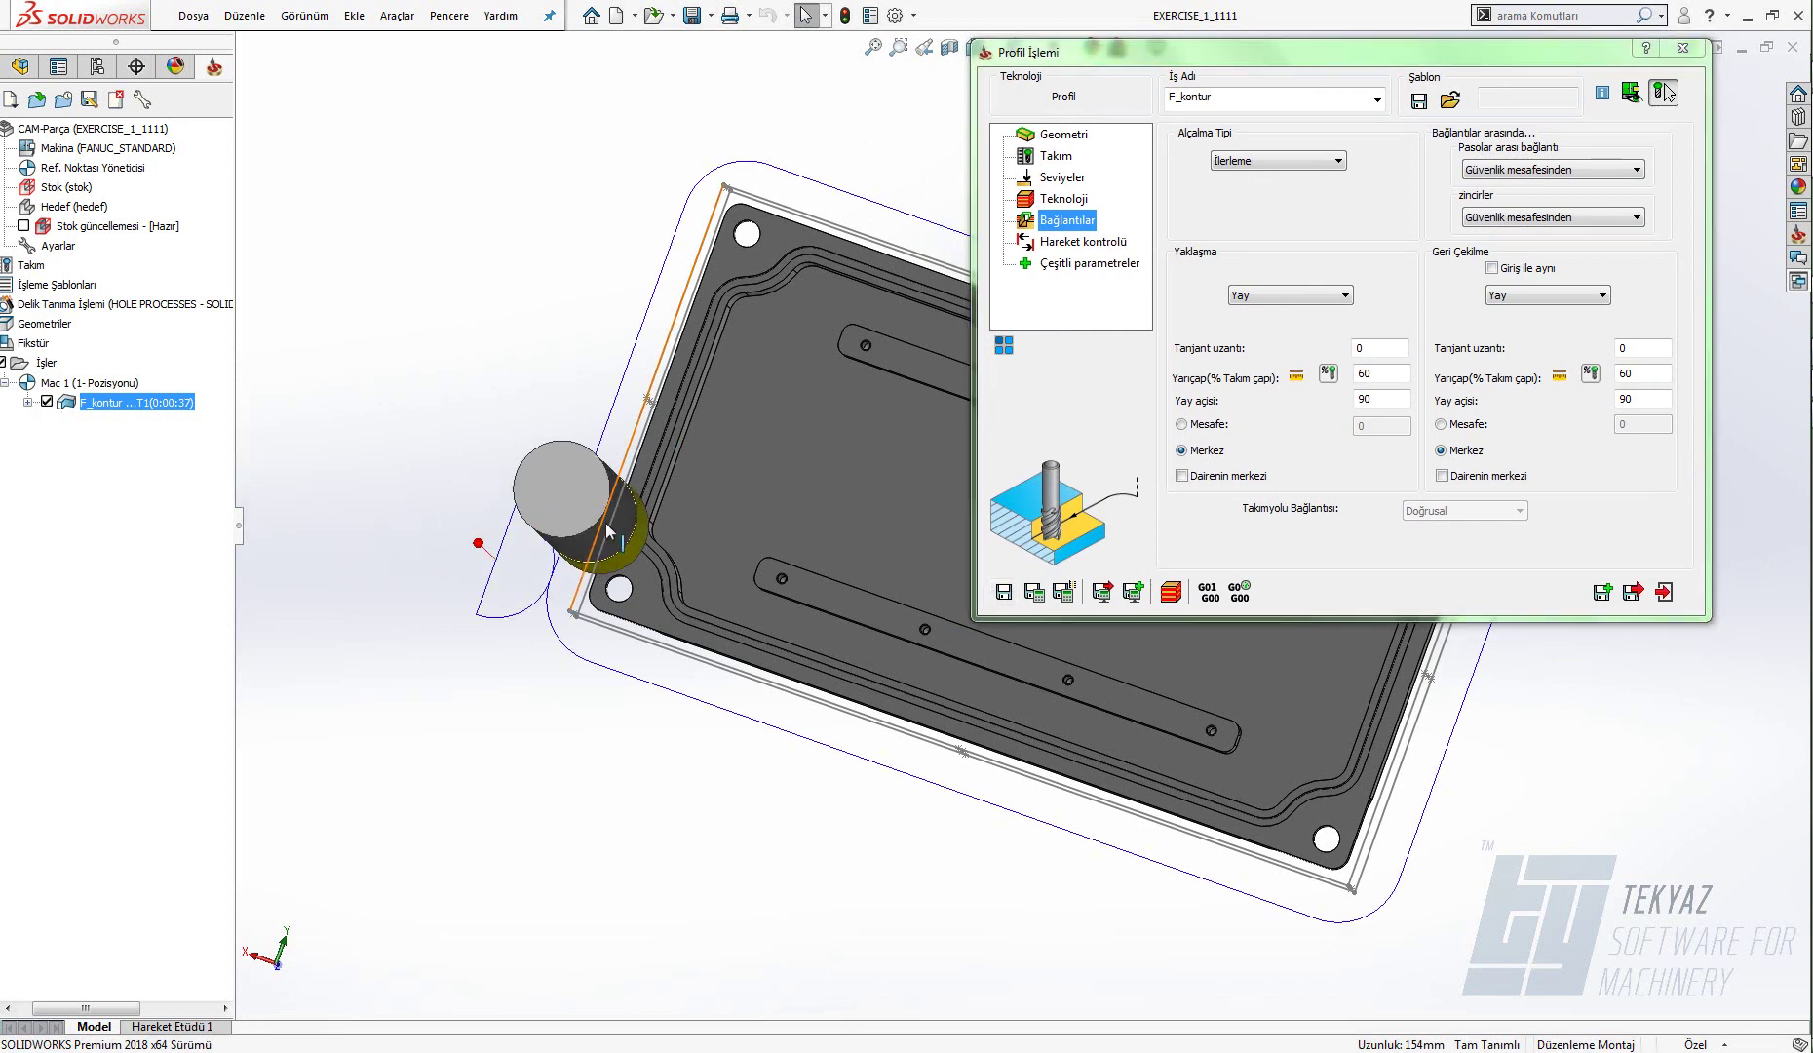
{"action": "left_click_drag", "start_coordinate": [1118, 57], "coordinate": [1235, 67]}
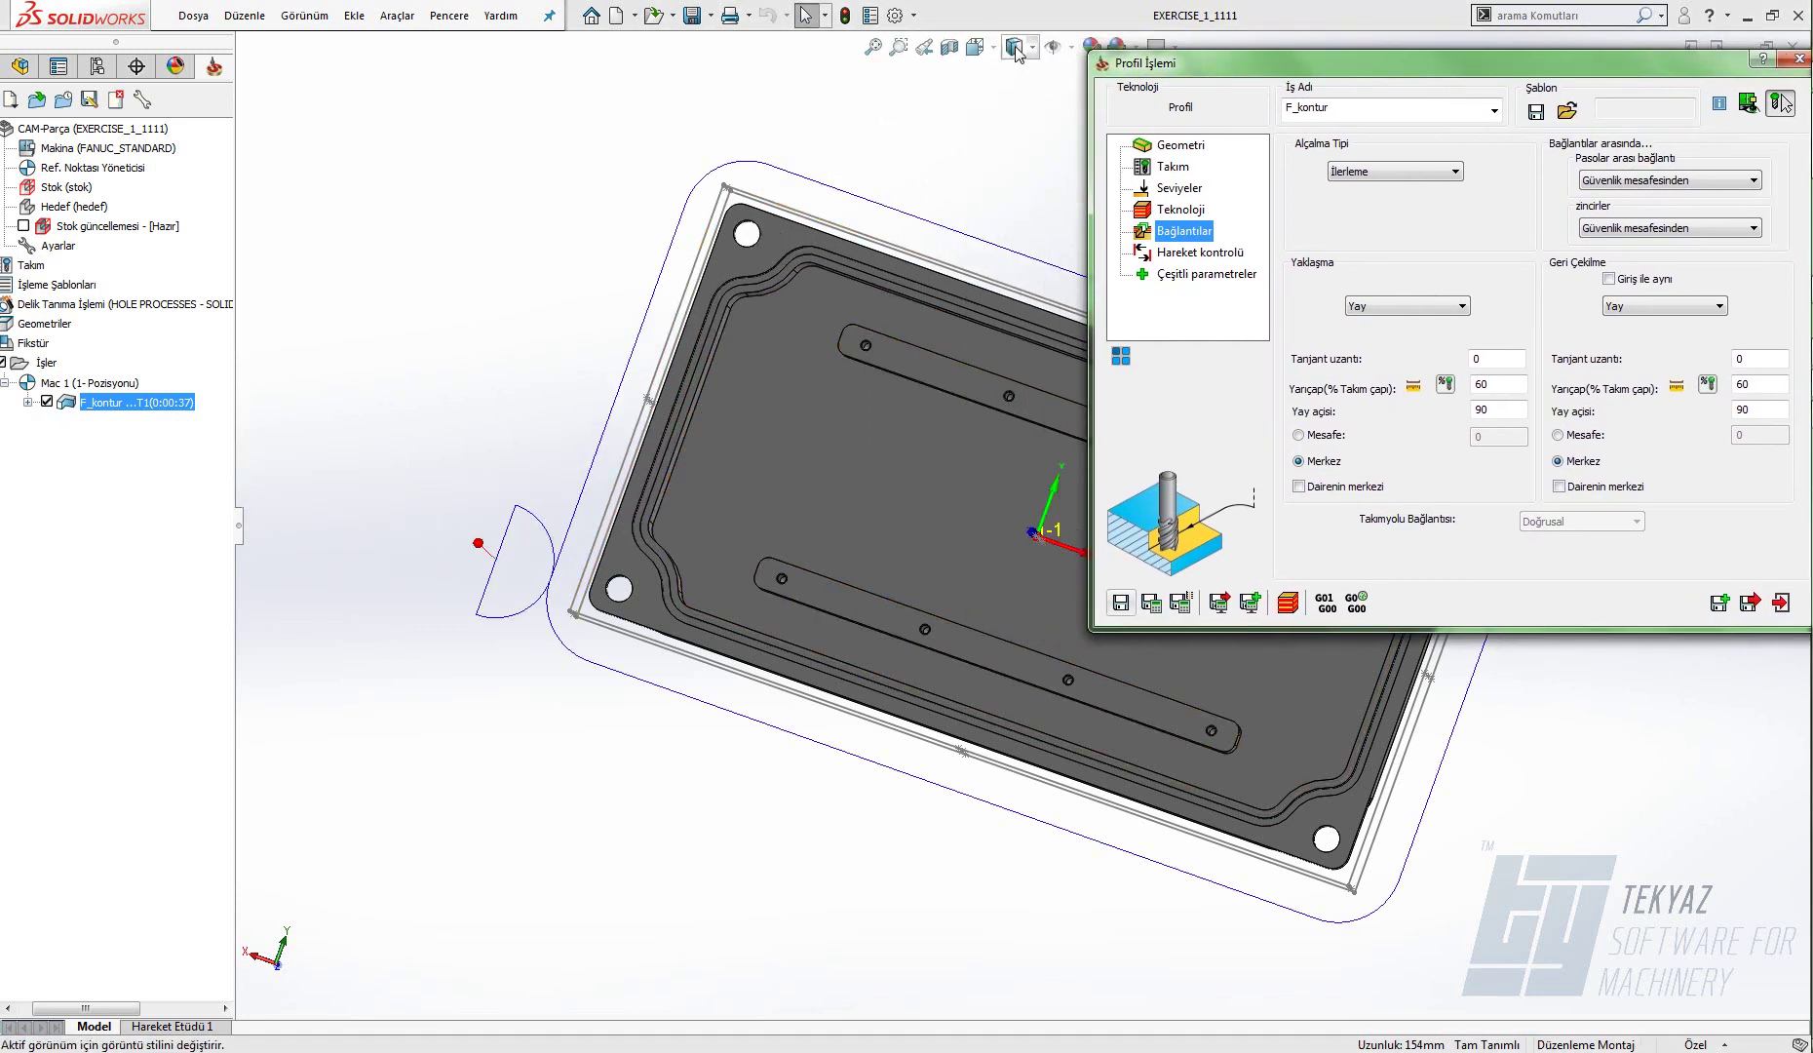
{"action": "key", "text": "space"}
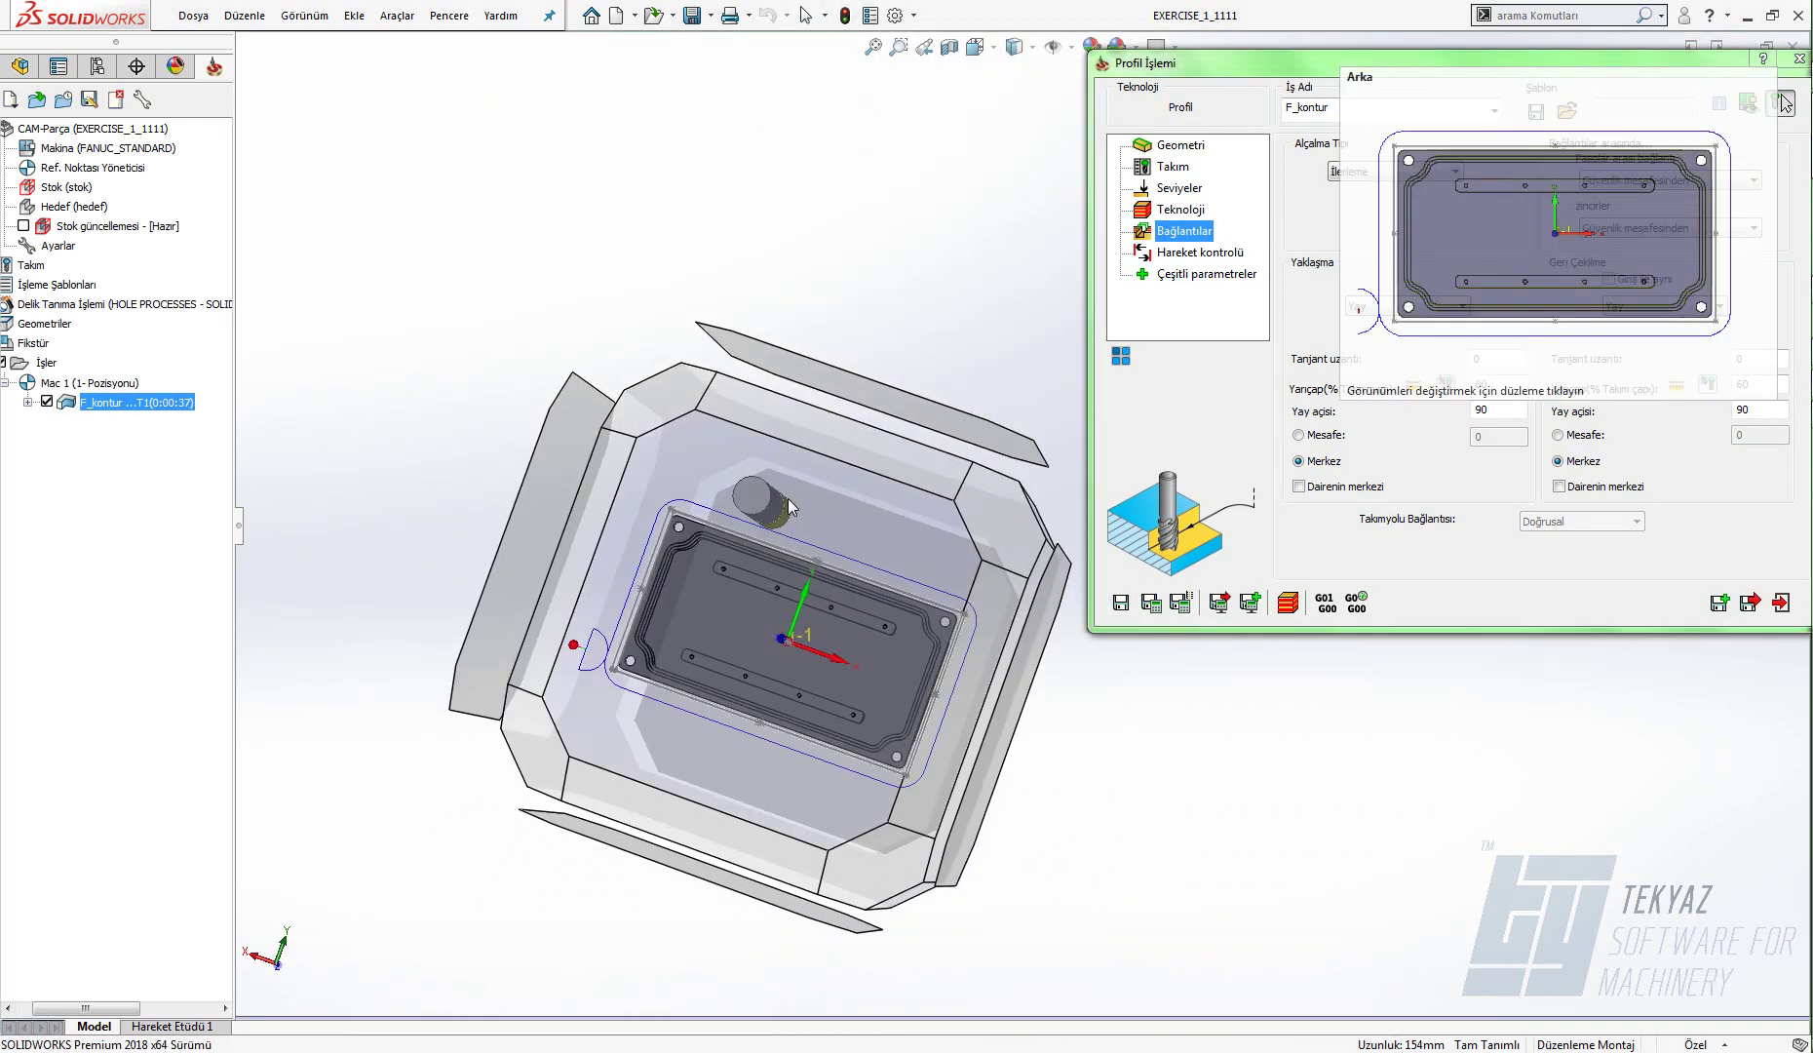
{"action": "left_click", "coordinate": [795, 497]}
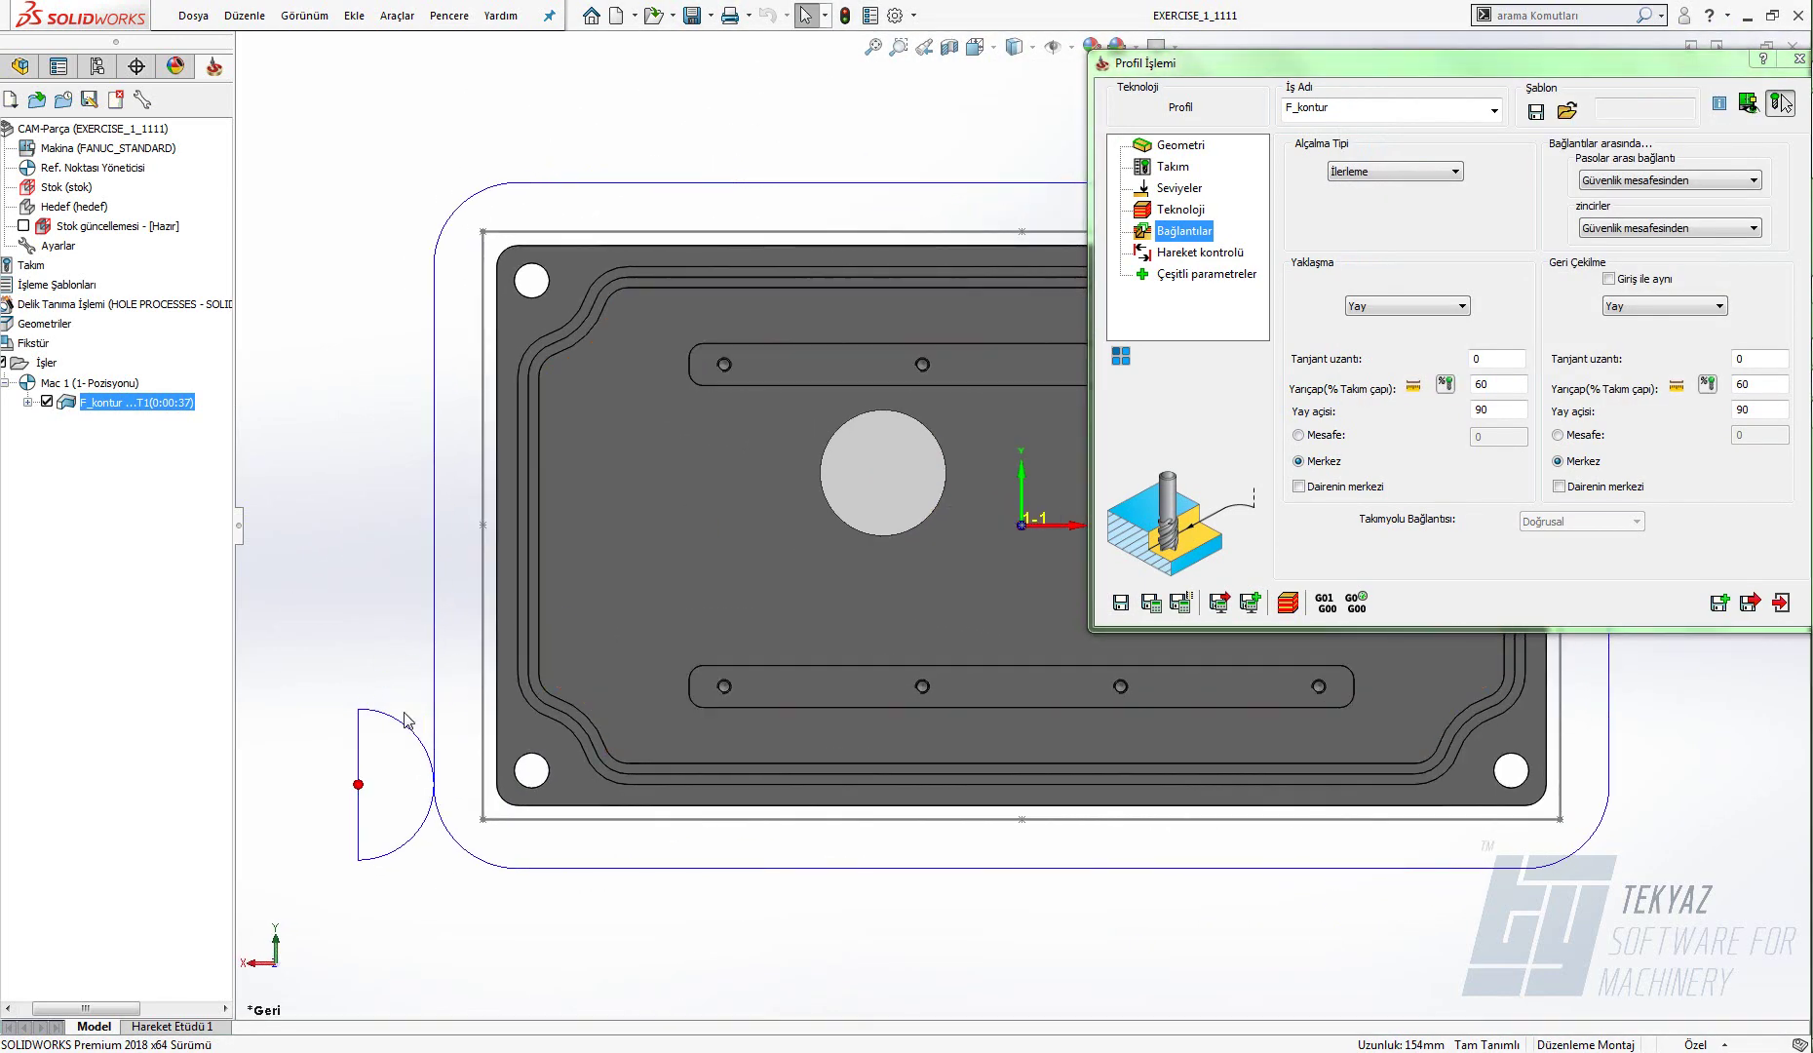
{"action": "left_click_drag", "start_coordinate": [1425, 65], "coordinate": [1087, 105]}
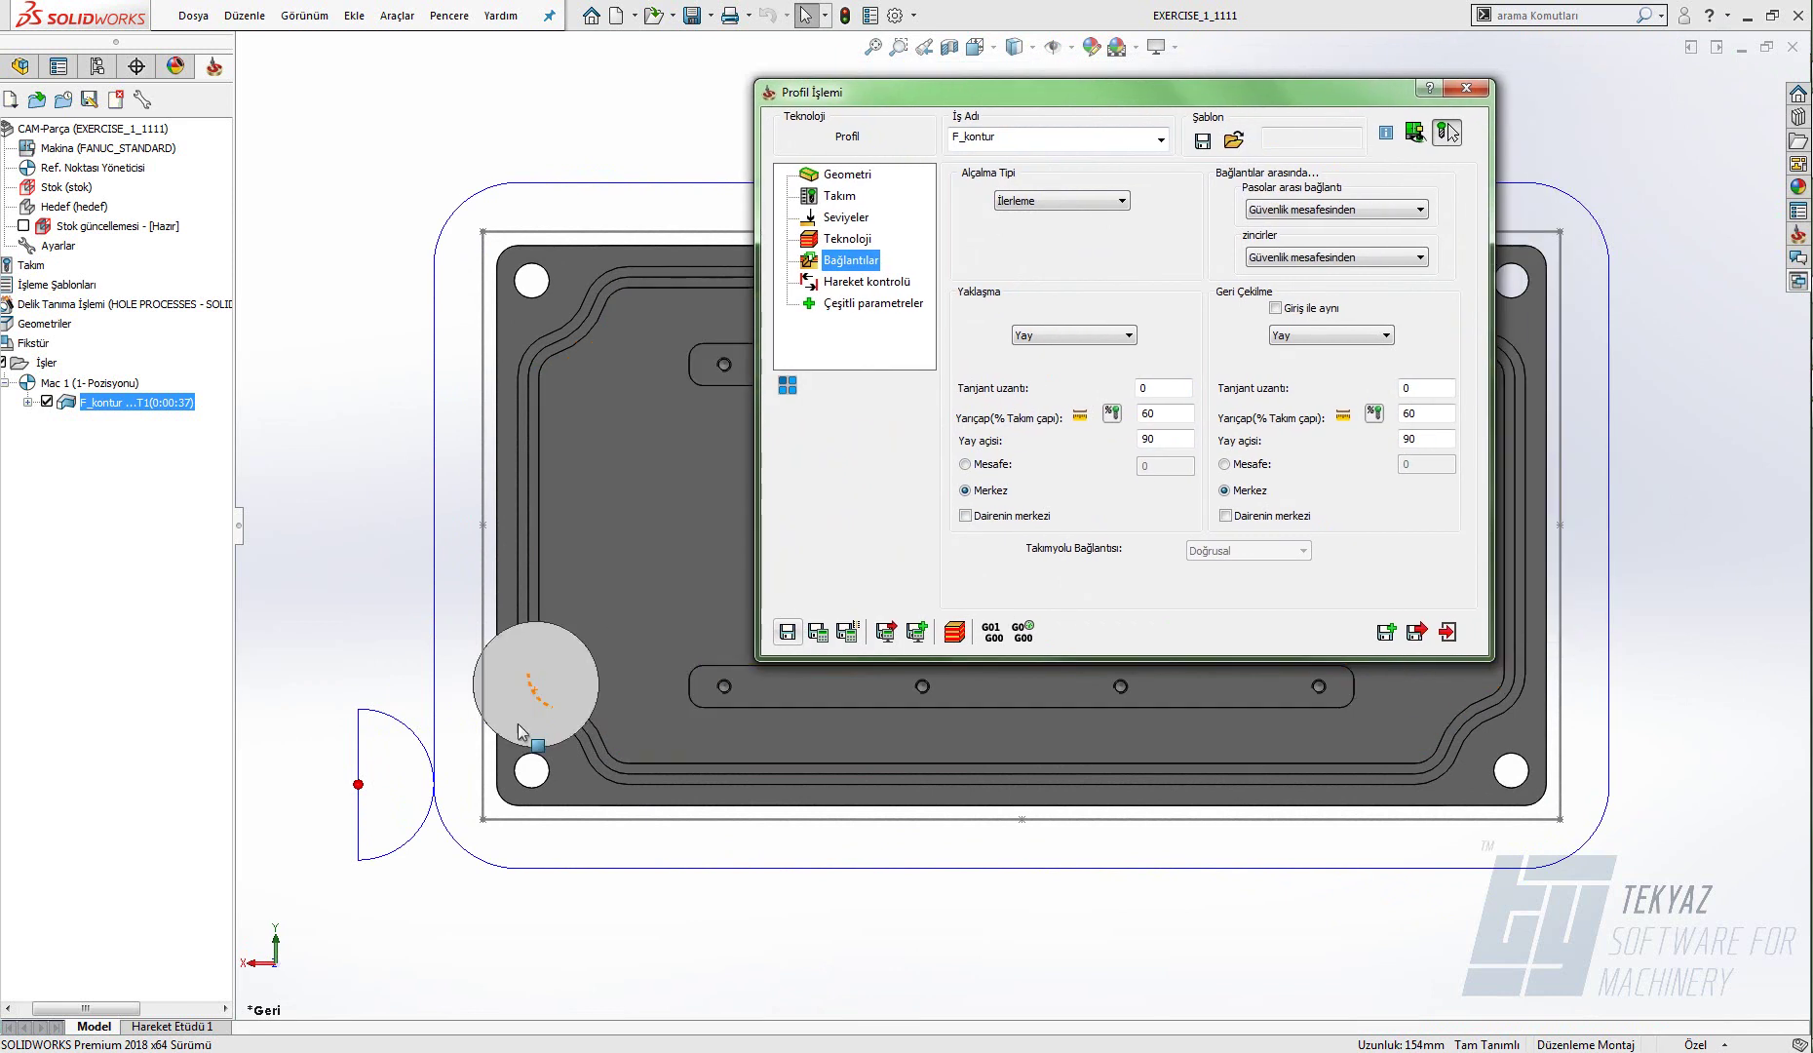
- Switch the arc approach (Yaklaşma) from Merkez to Mesafe, set its arc angle to 50, and recalculate the toolpath
{"action": "left_click", "coordinate": [1116, 335]}
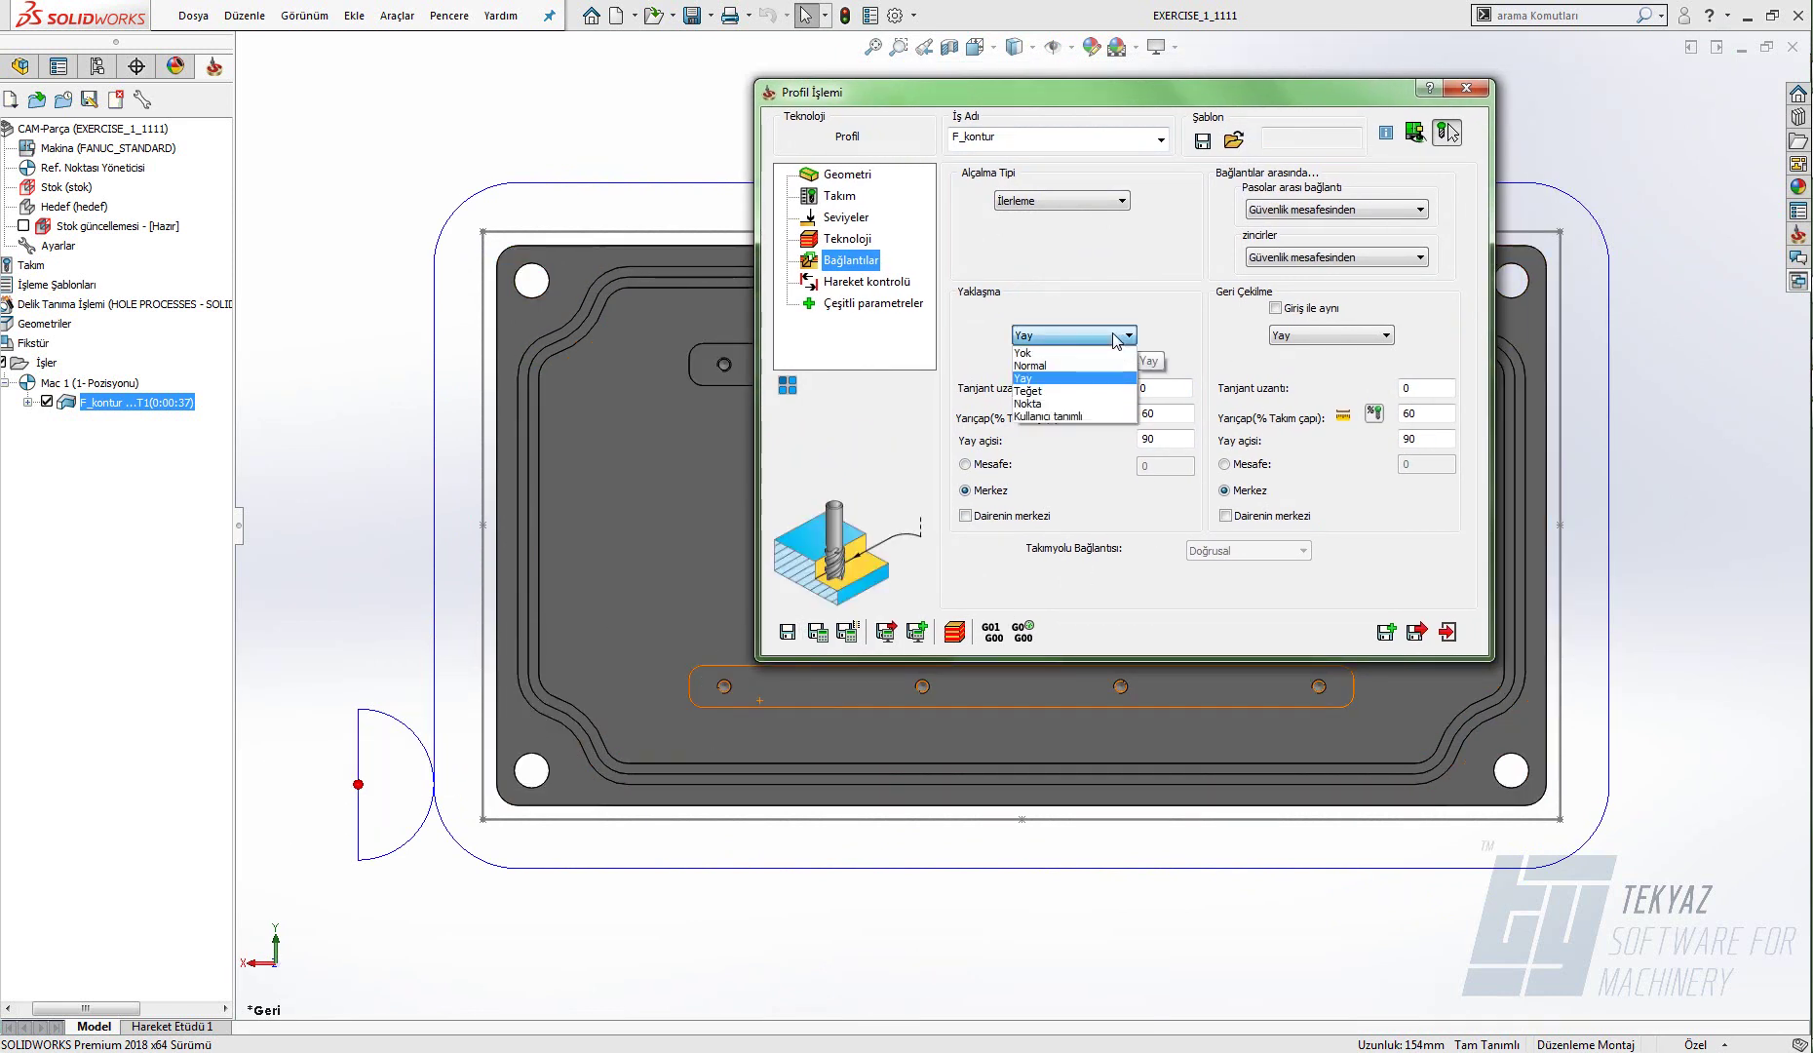
{"action": "left_click", "coordinate": [1067, 301]}
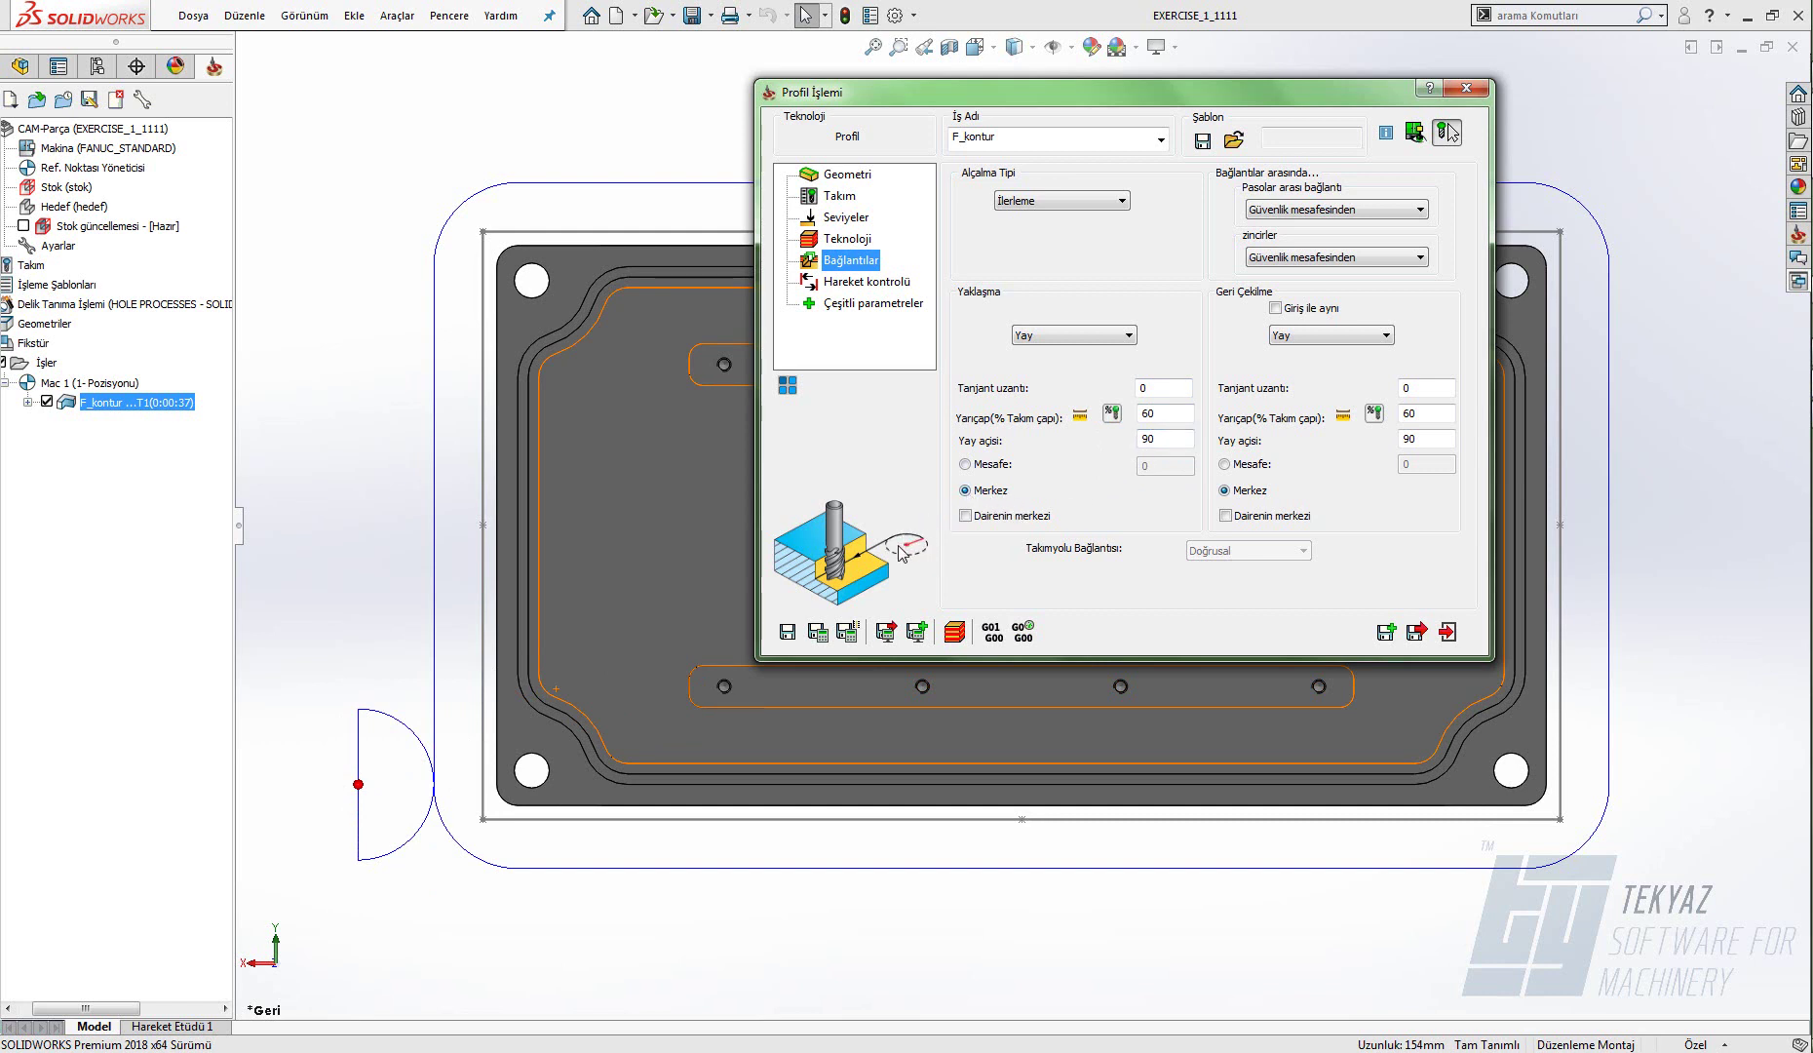
{"action": "left_click", "coordinate": [966, 465]}
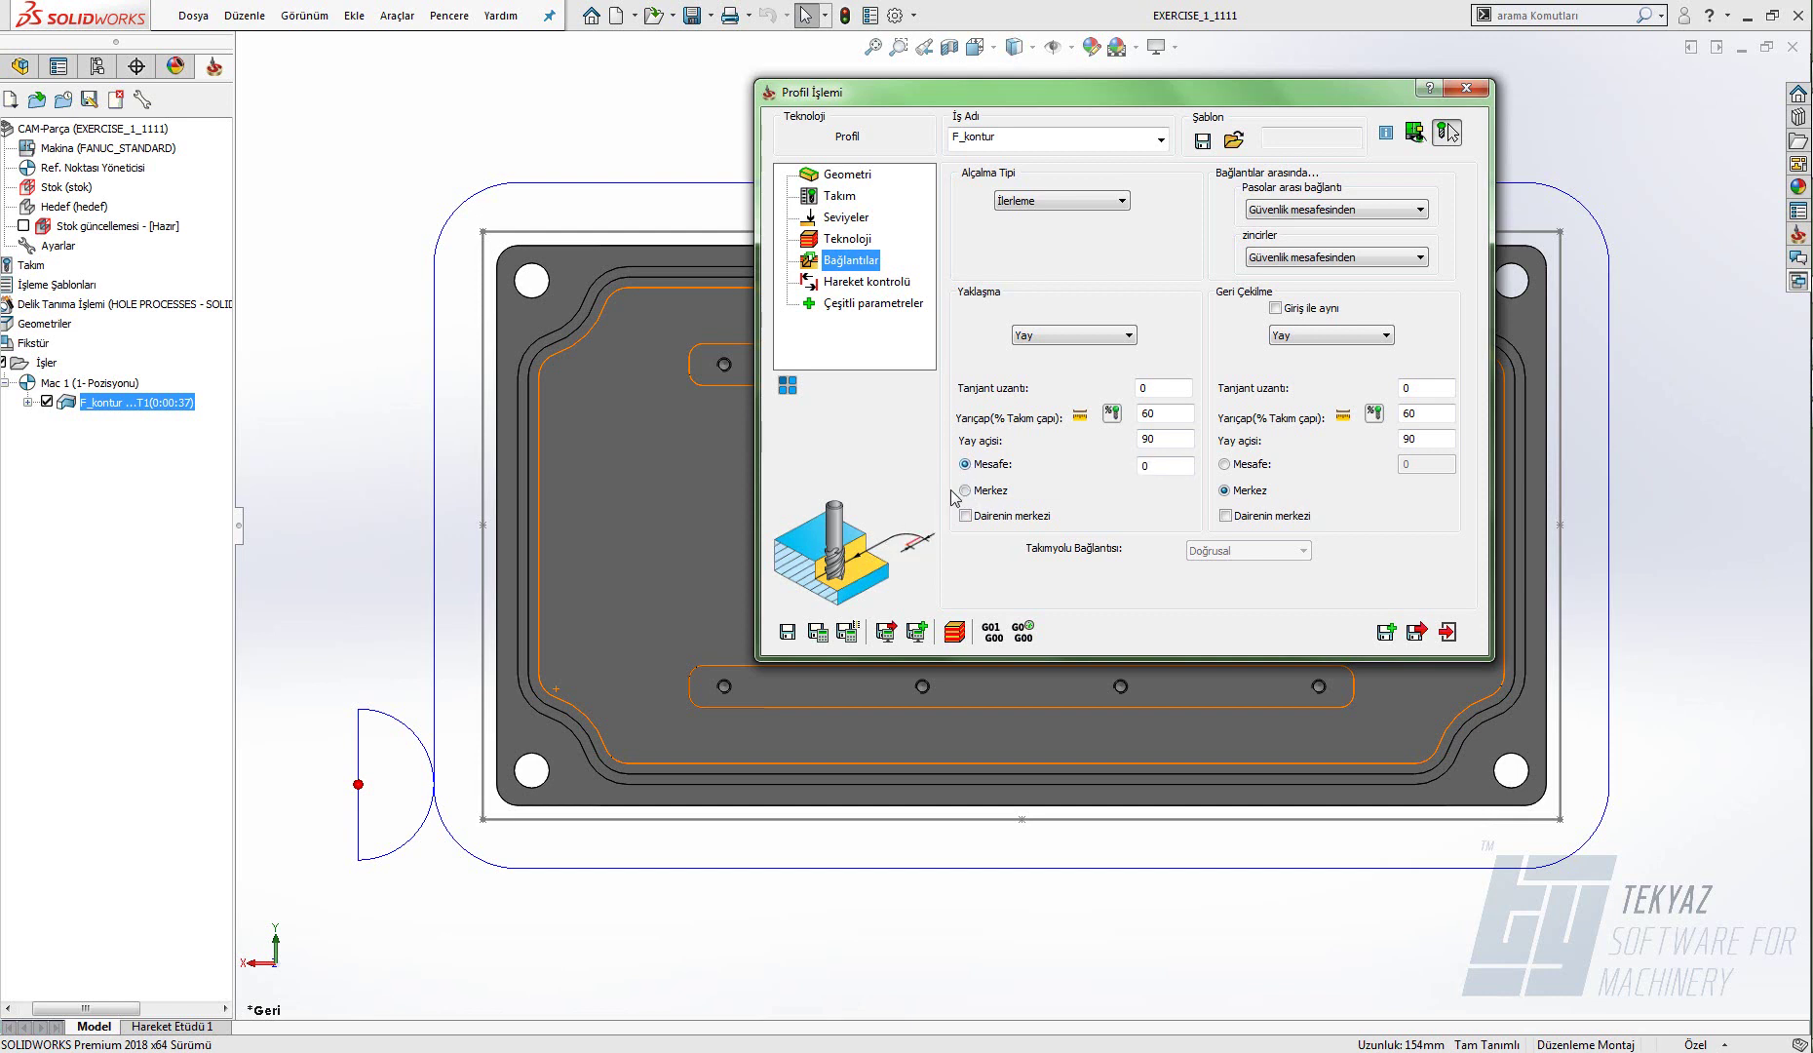
{"action": "left_click", "coordinate": [821, 634]}
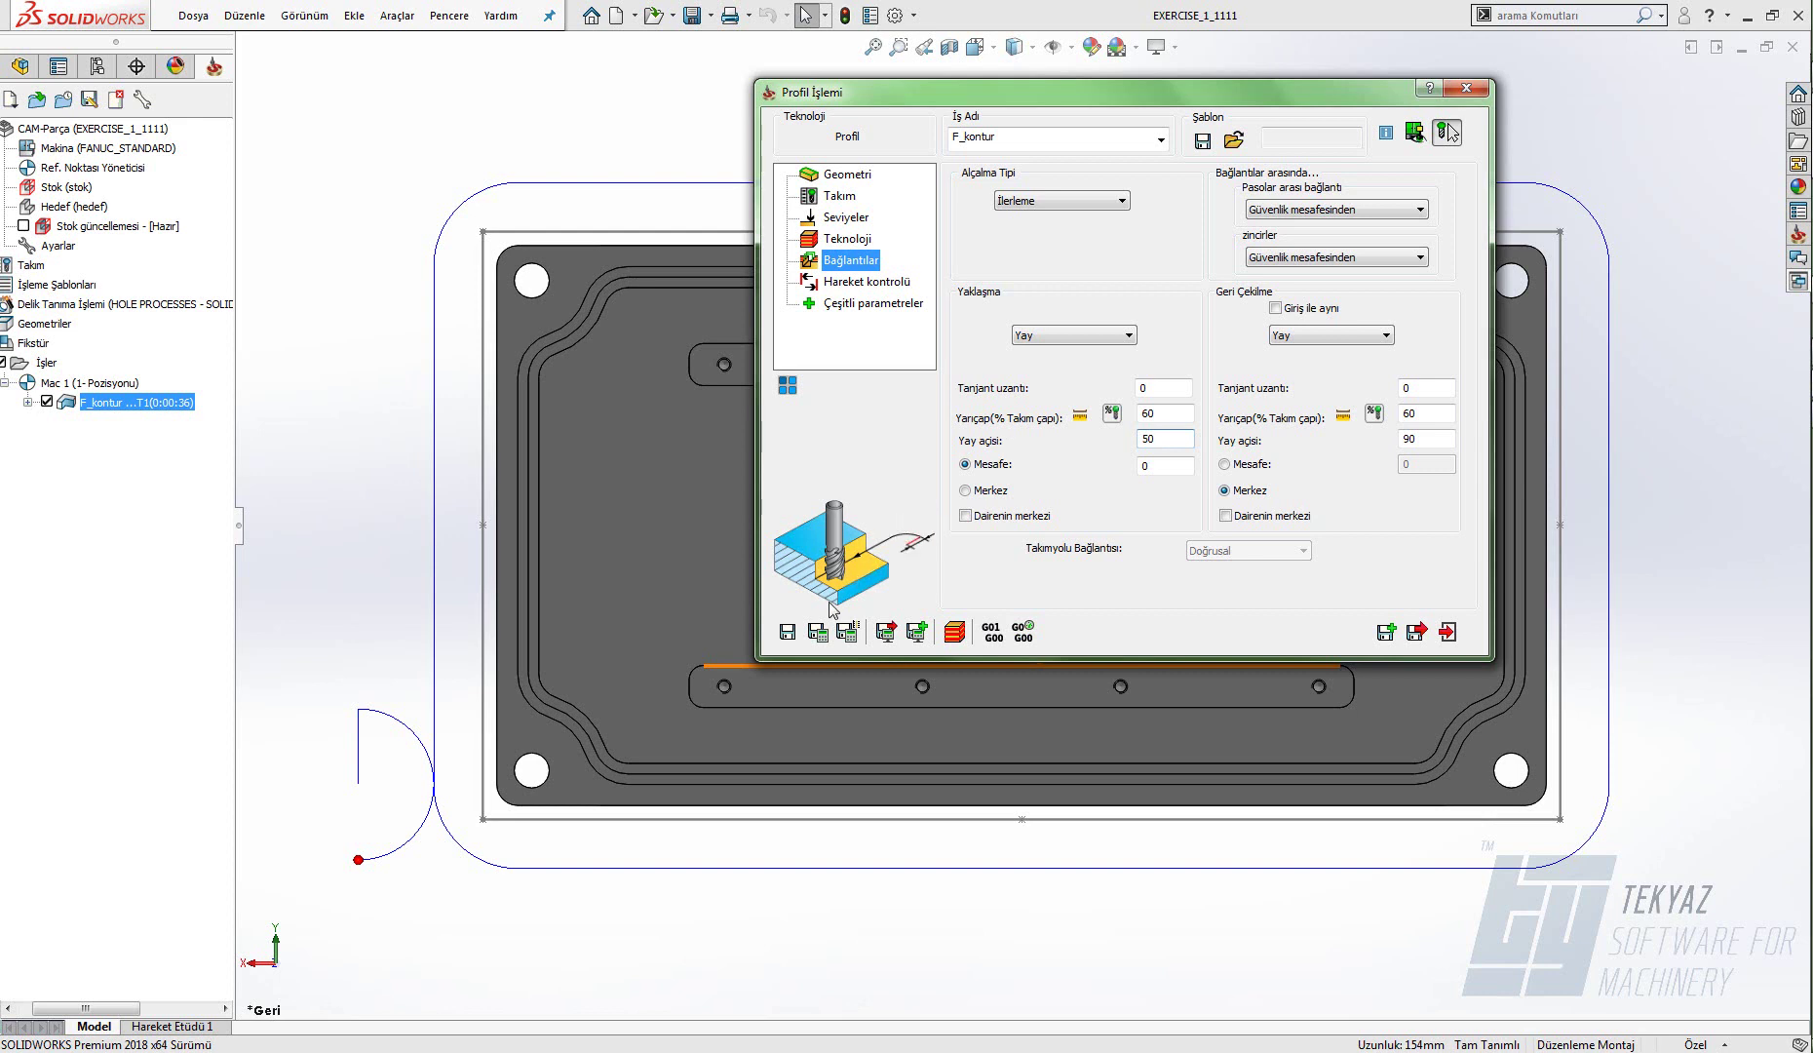
{"action": "left_click", "coordinate": [818, 634]}
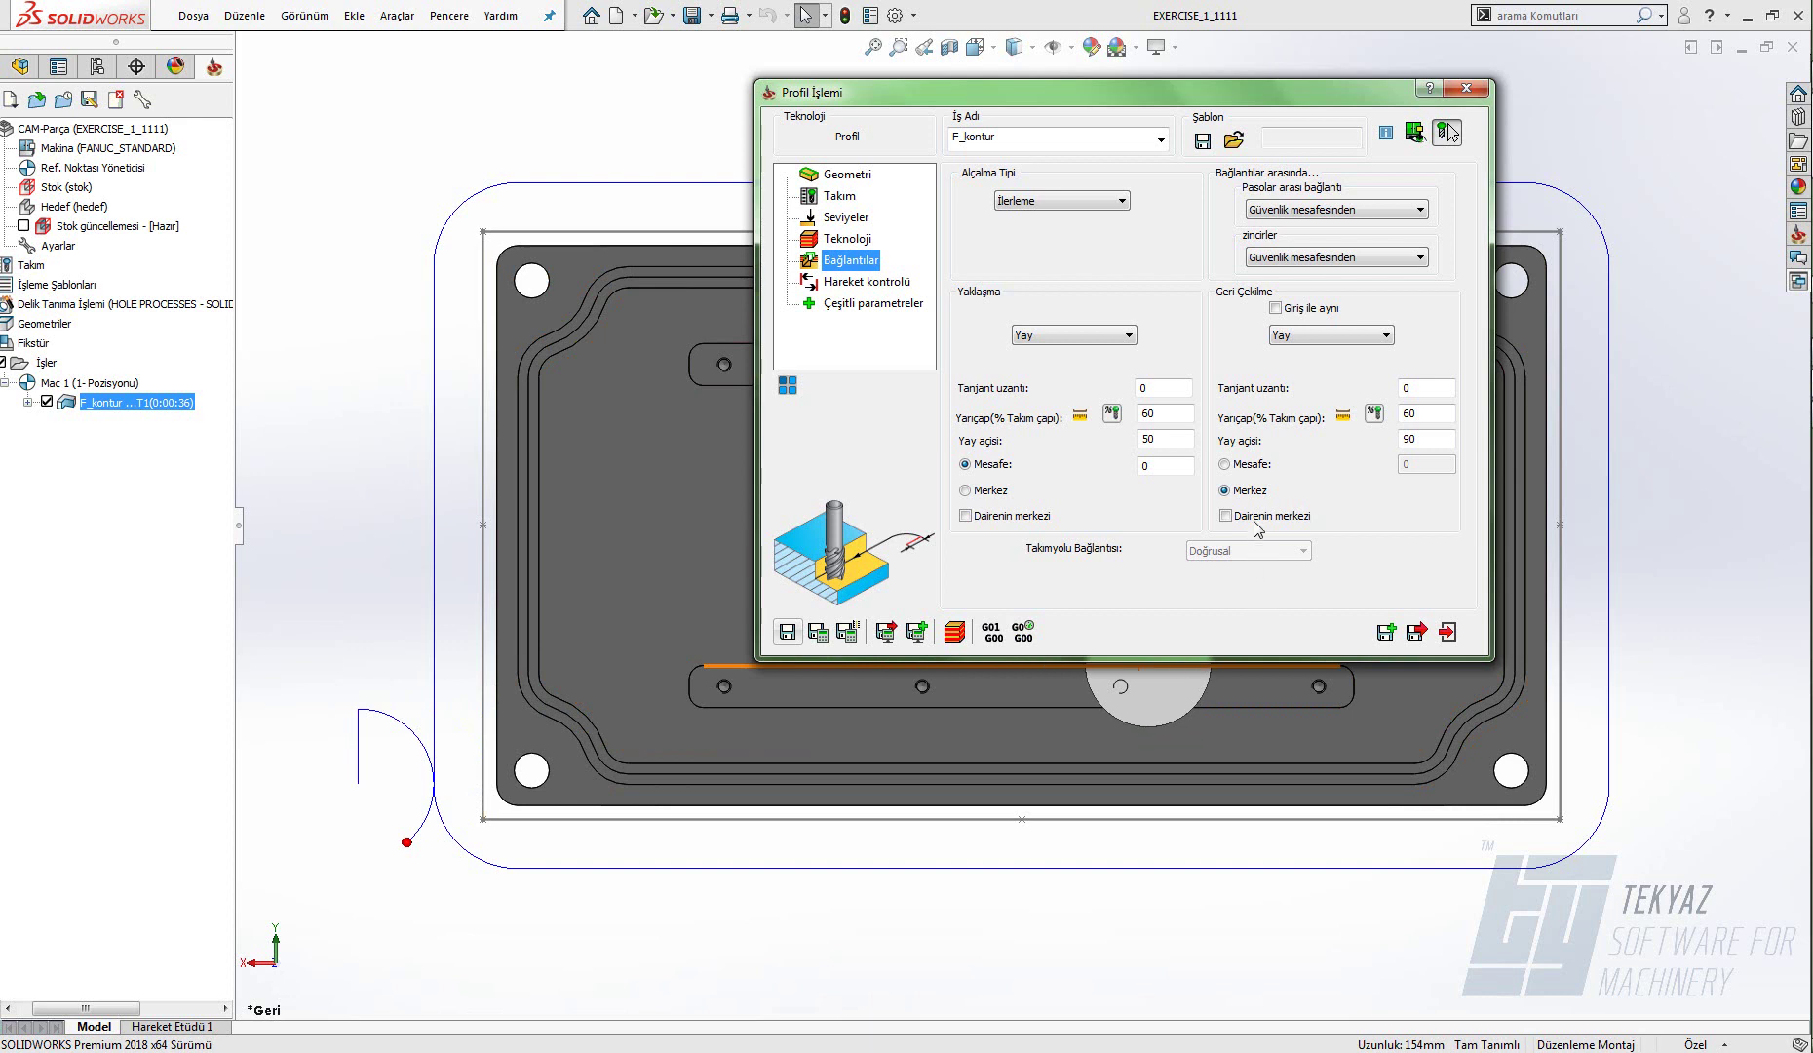
- Switch the arc retract (Geri Çekilme) to Mesafe, set its arc angle to 20, and recalculate the toolpath
{"action": "left_click", "coordinate": [1225, 464]}
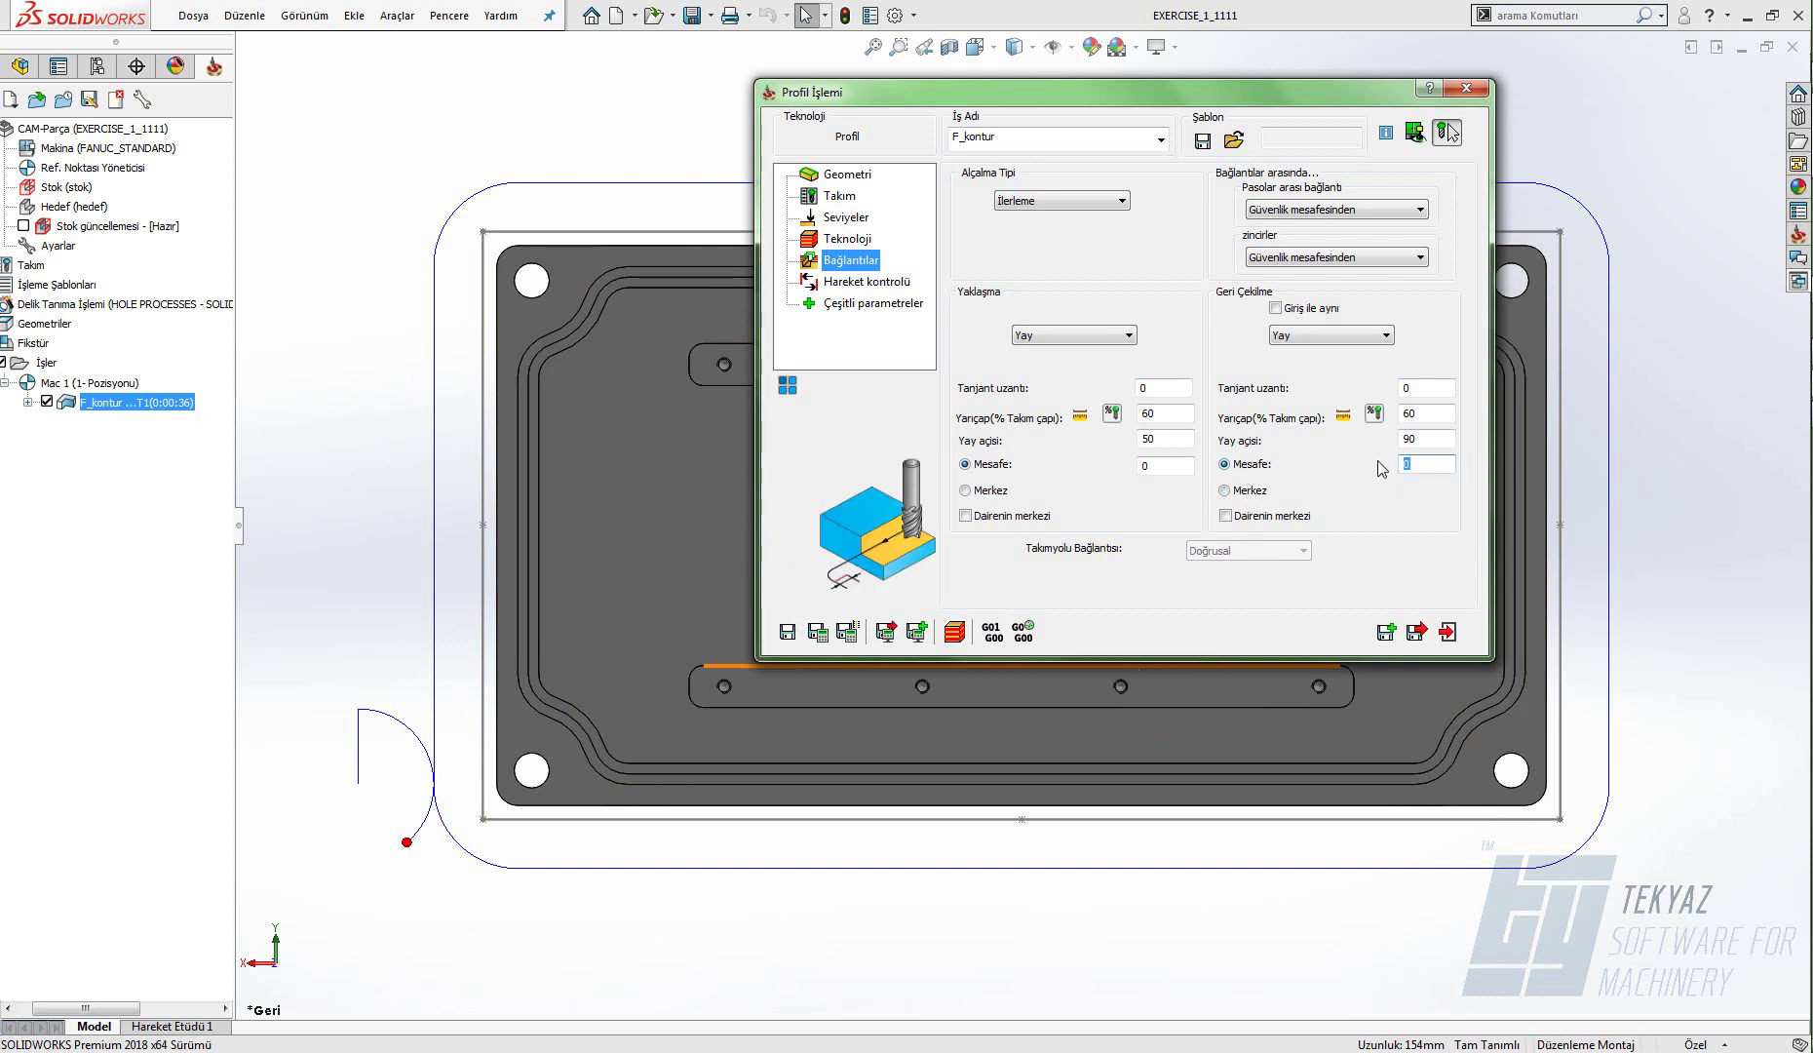
{"action": "left_click", "coordinate": [819, 632]}
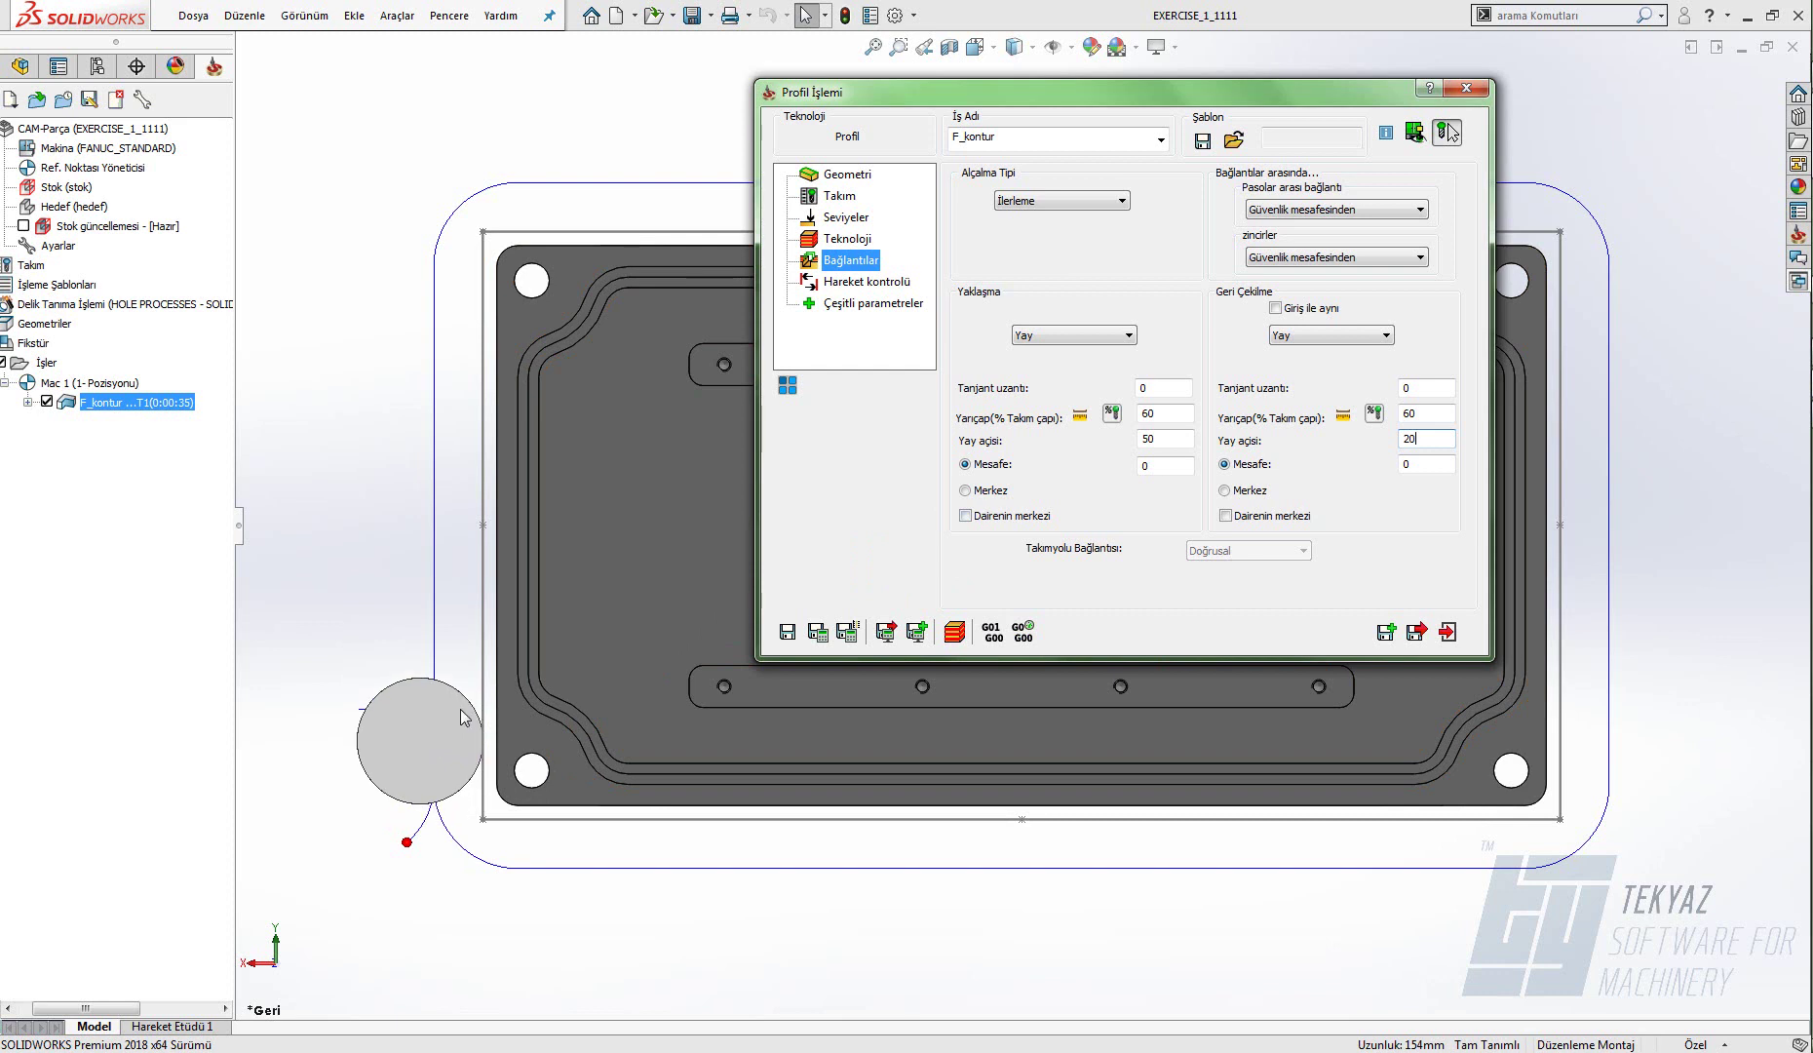
{"action": "left_click", "coordinate": [822, 636]}
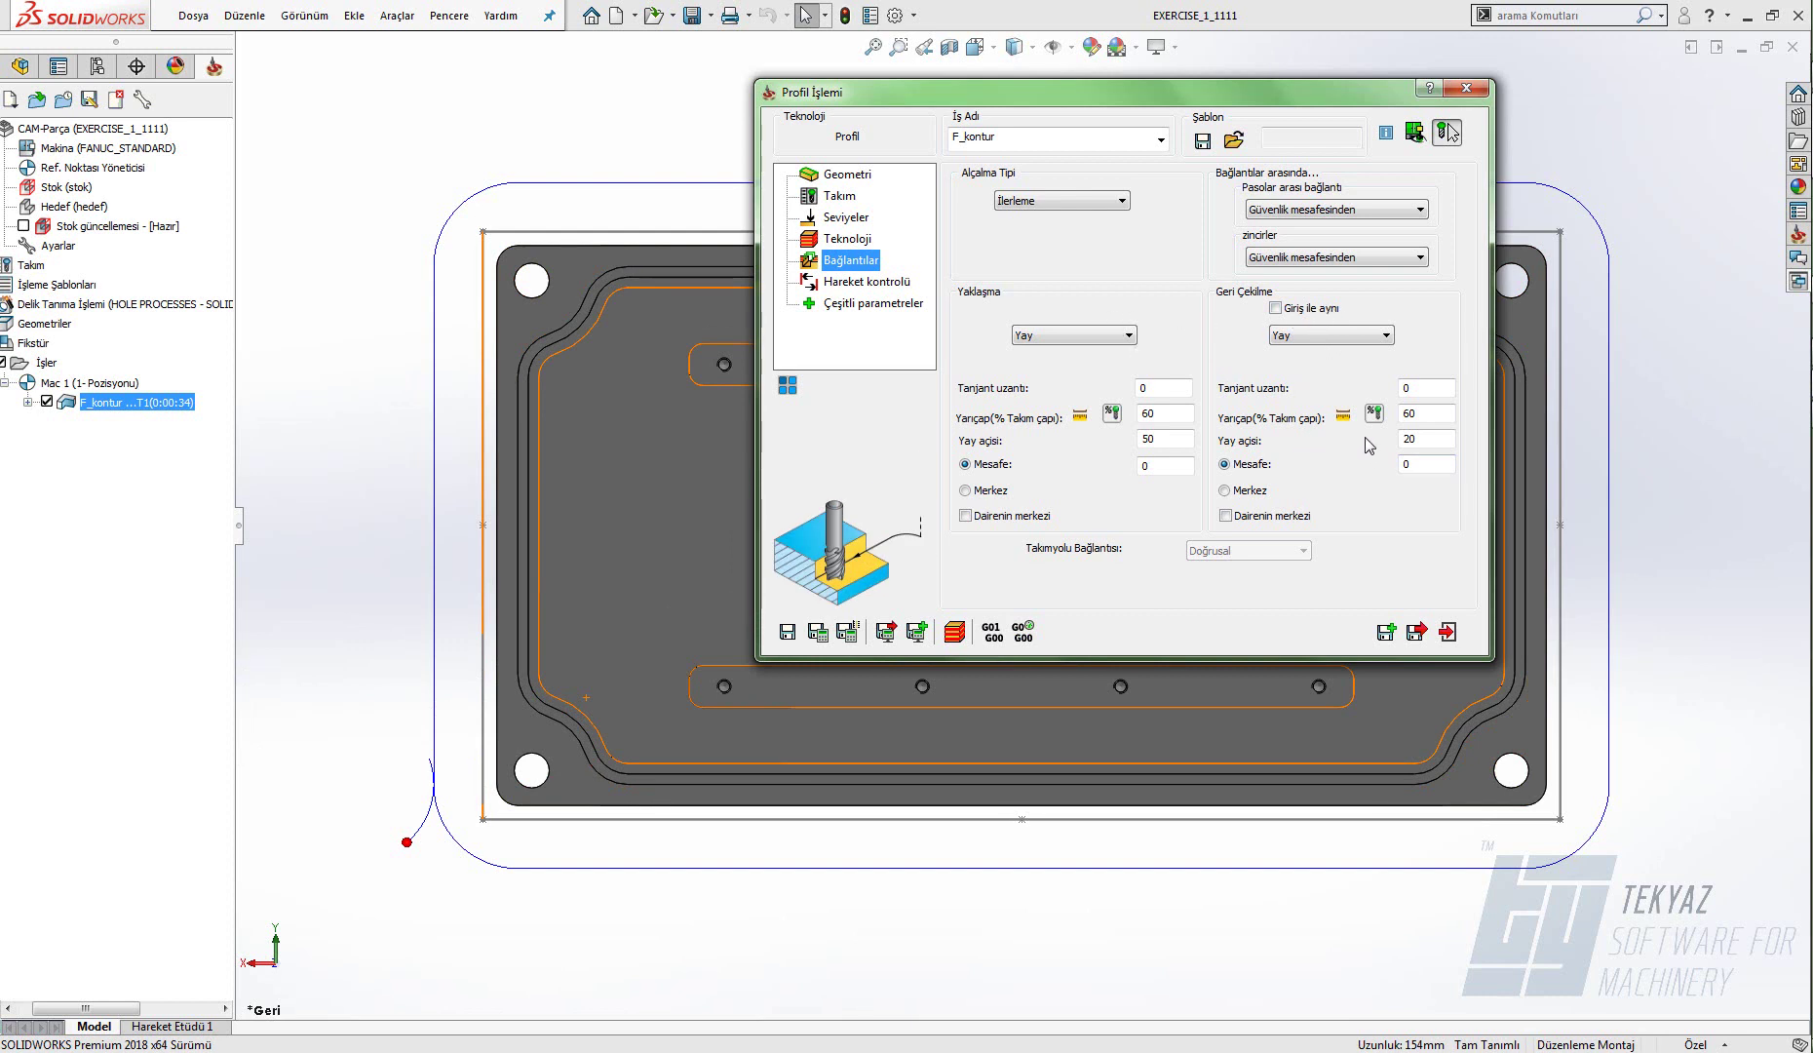
- Make the retract use the same settings as the approach (Giriş ile aynı) and recalculate the toolpath
{"action": "left_click", "coordinate": [1278, 308]}
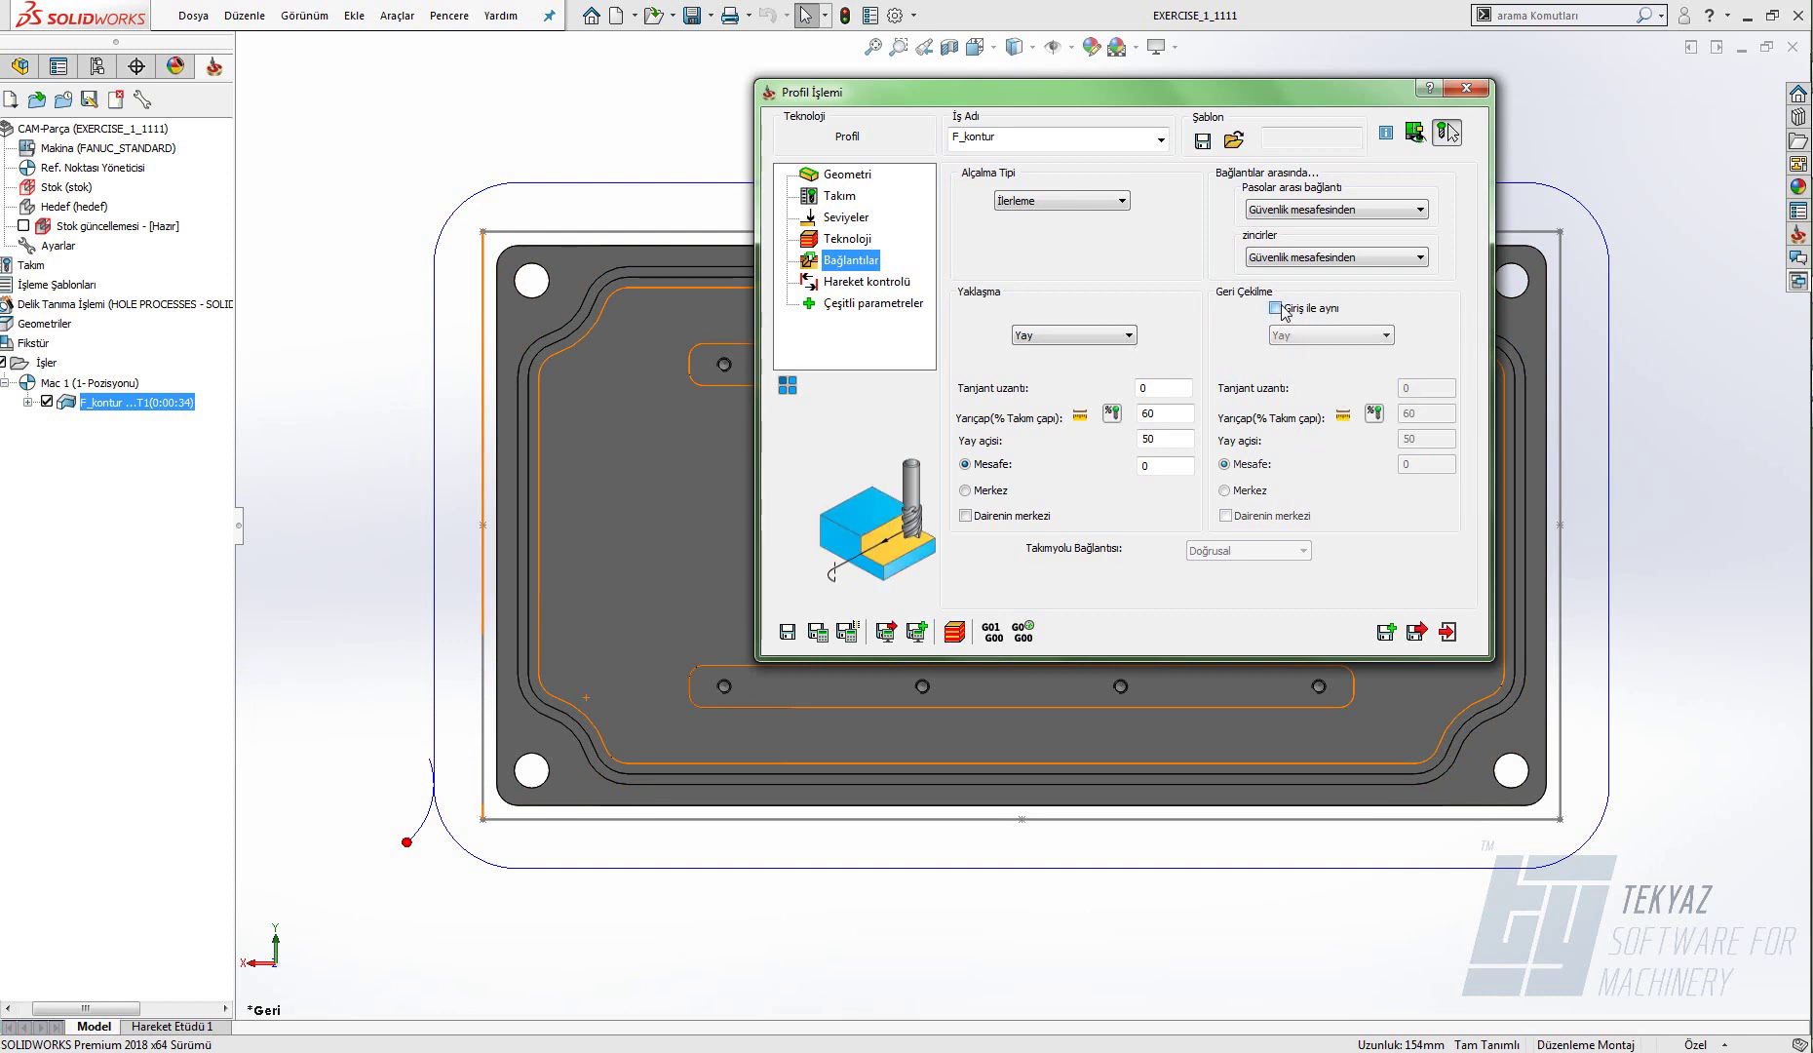
{"action": "left_click", "coordinate": [819, 631]}
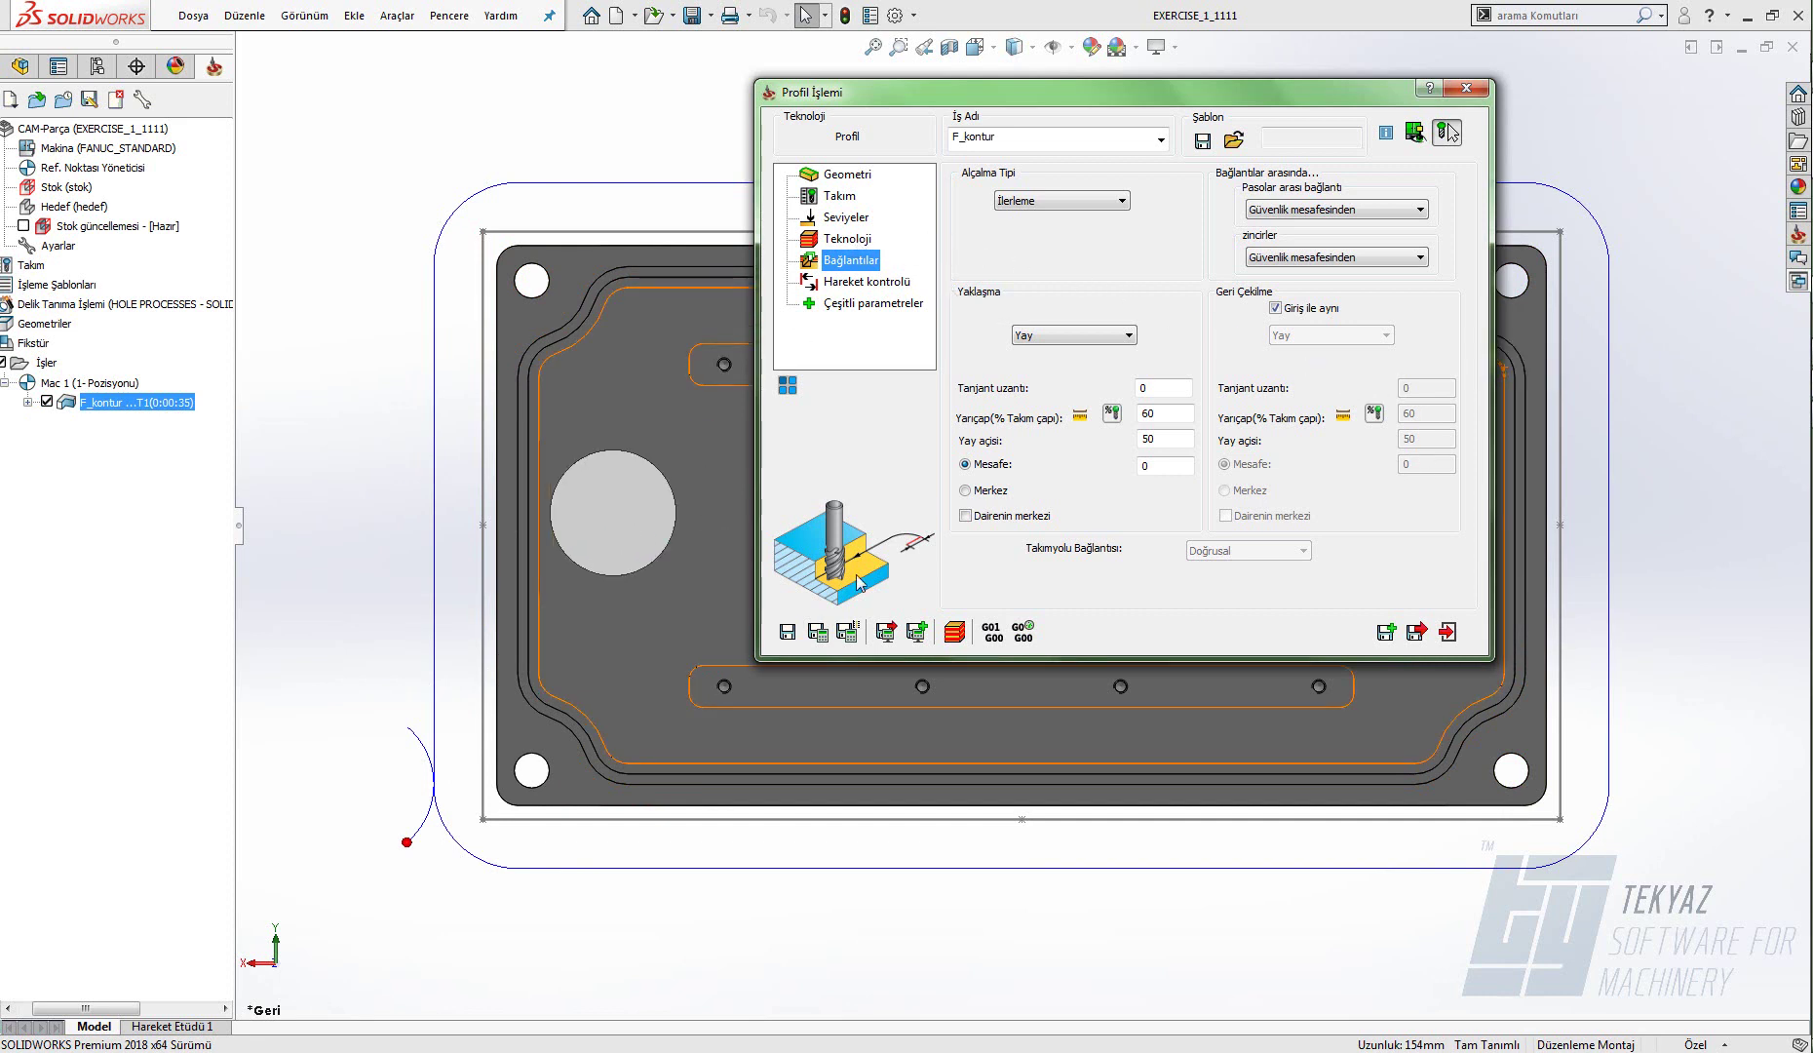
- Run the solid simulation (Katı Simülasyon) of the F_kontur profile operation on the stock
{"action": "middle_click_drag", "start_coordinate": [662, 678], "coordinate": [639, 438]}
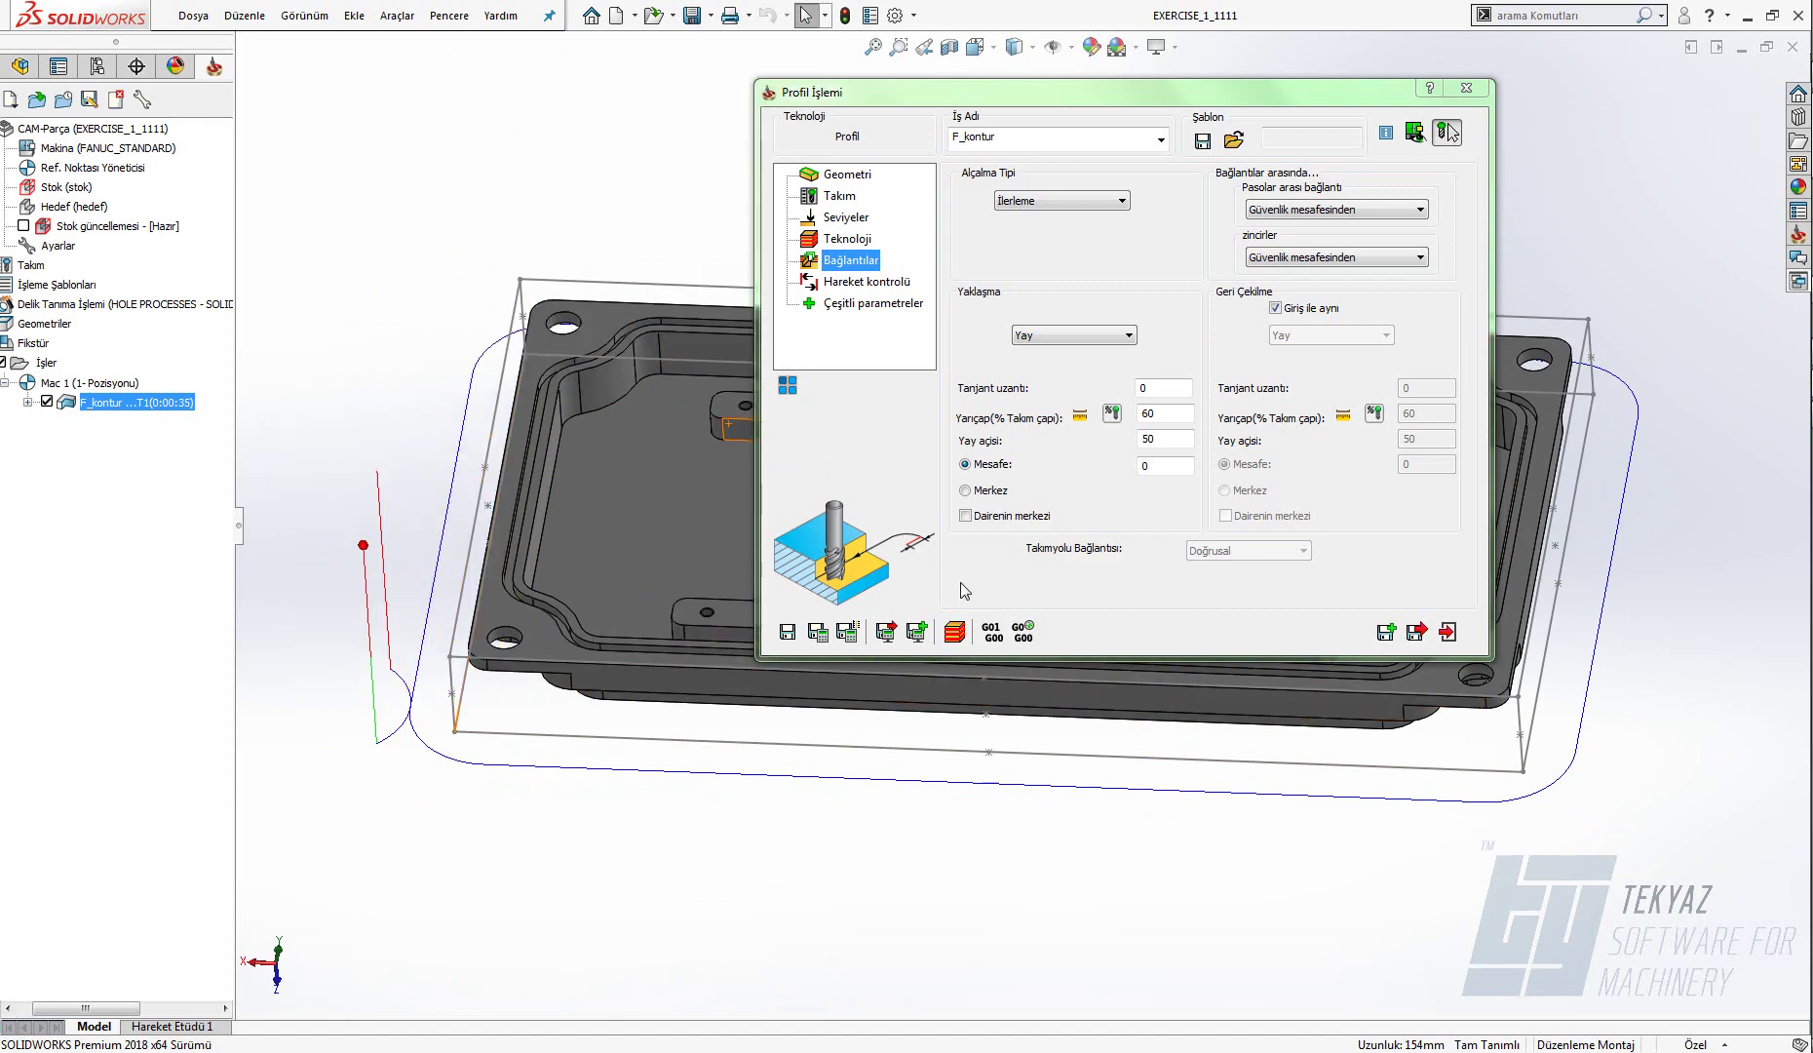
{"action": "left_click", "coordinate": [956, 634]}
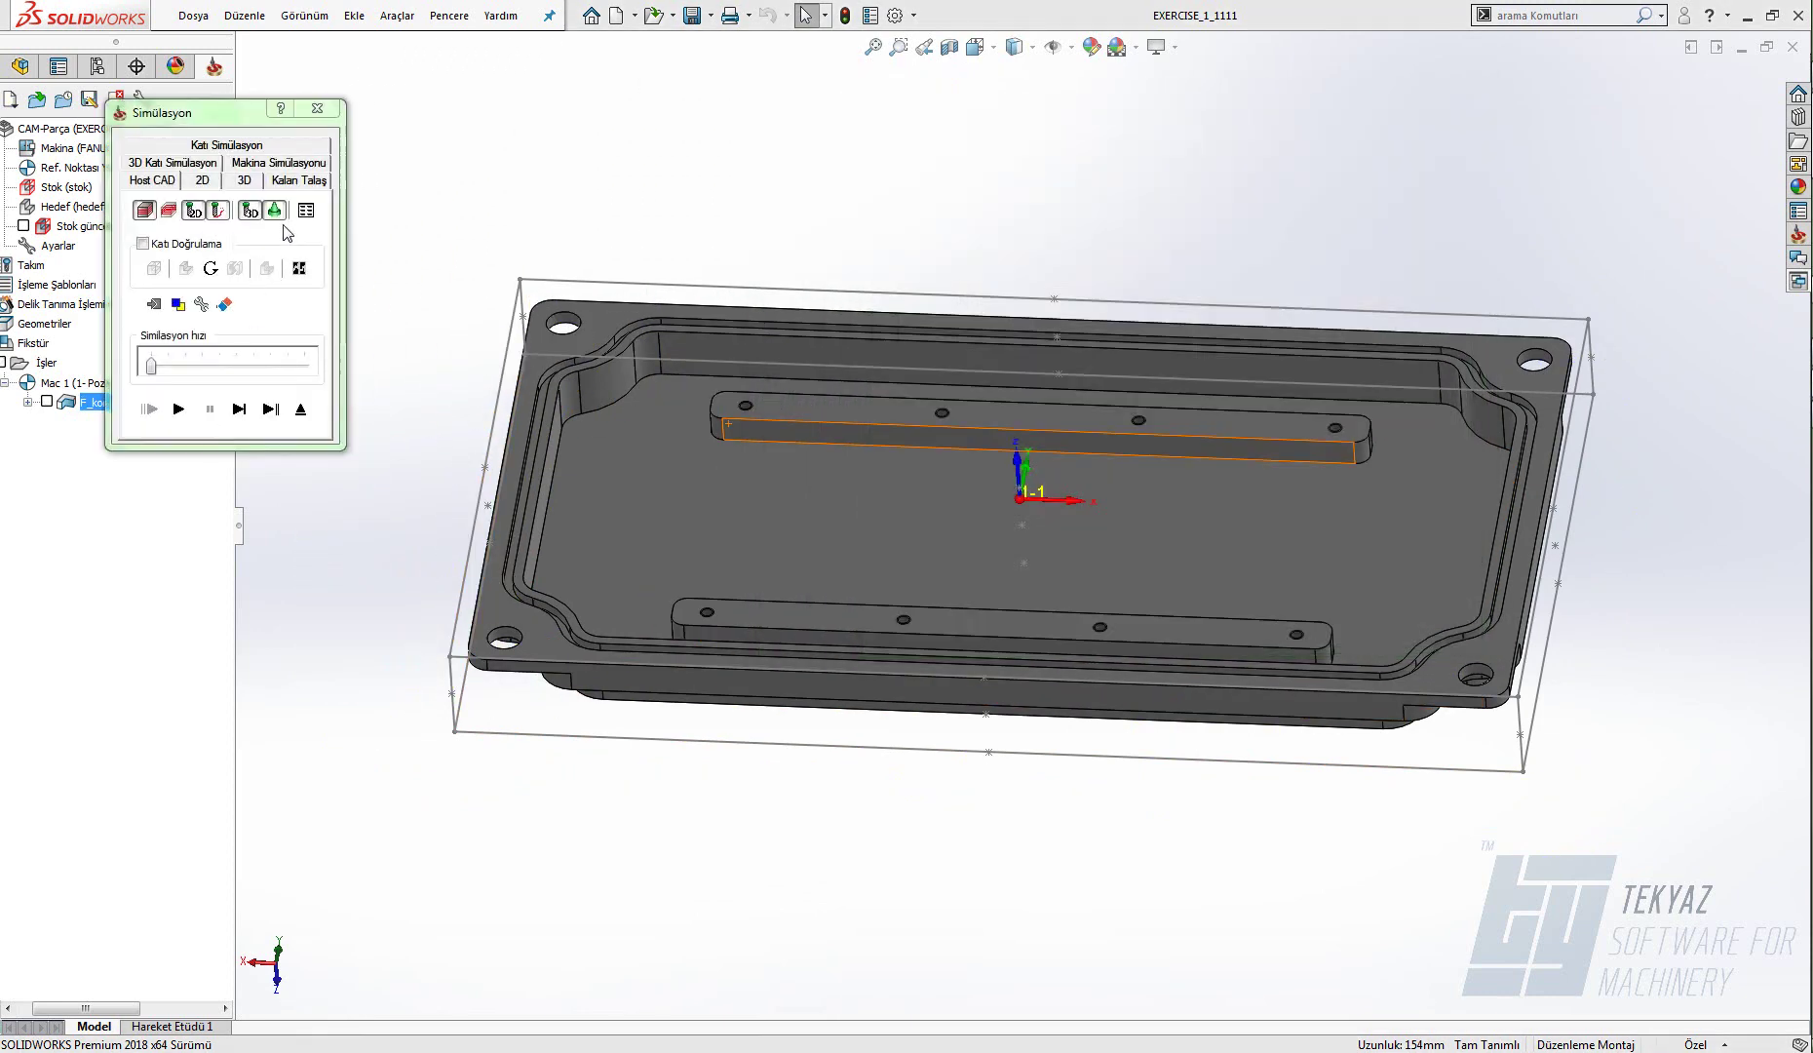
{"action": "left_click", "coordinate": [214, 163]}
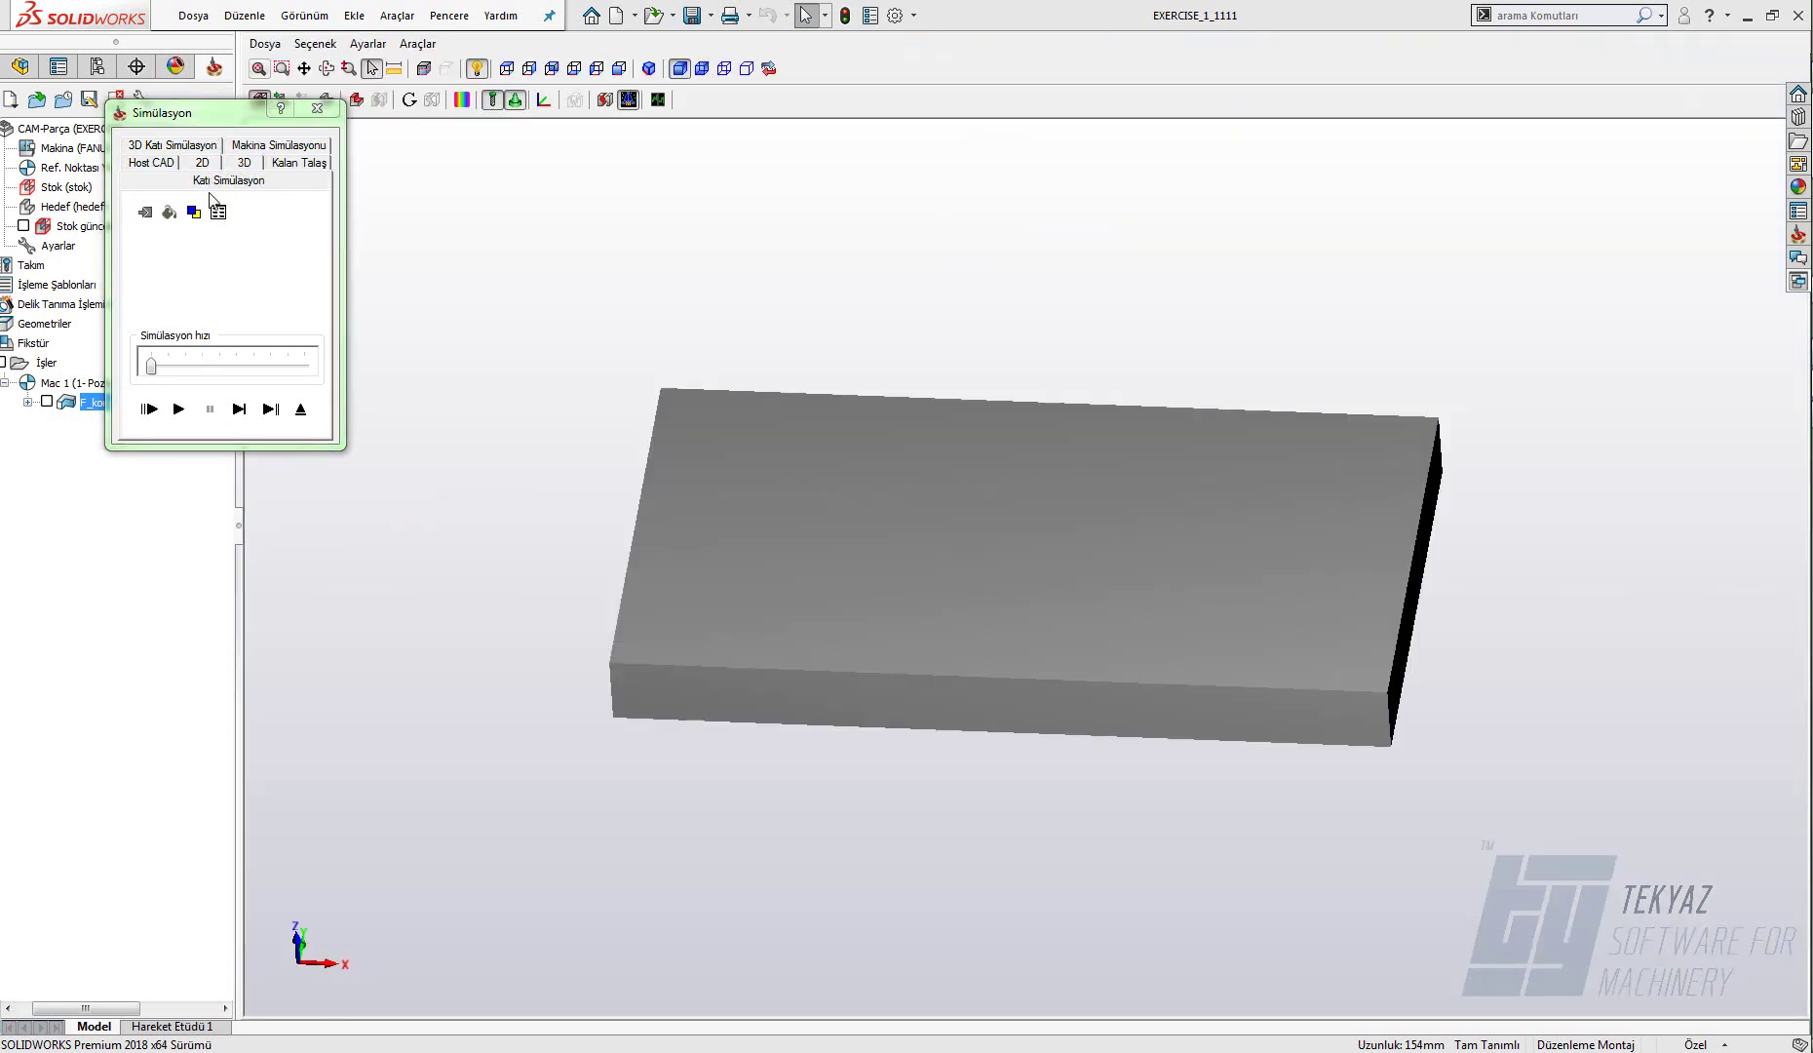
{"action": "left_click", "coordinate": [178, 409]}
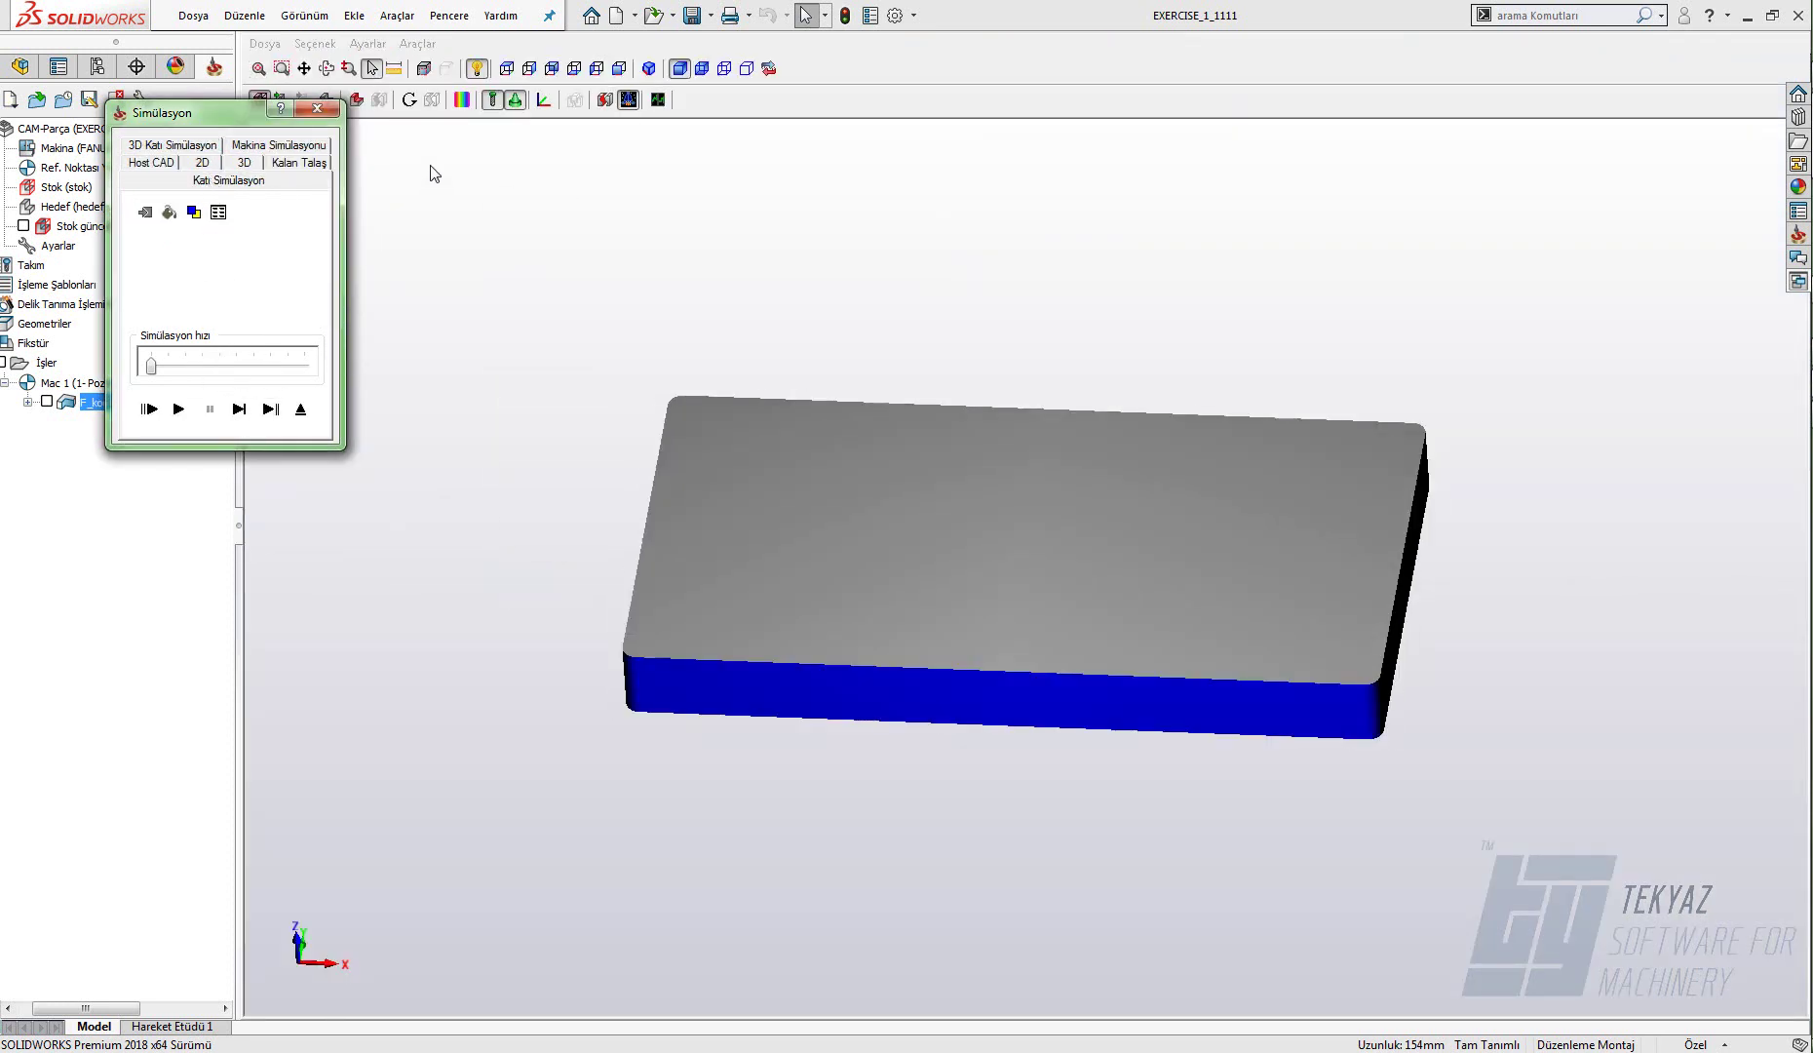
- Set the simulation's animation redraw interval to a fixed step of 1, replay the solid simulation, and exit it
{"action": "left_click", "coordinate": [368, 43]}
{"action": "left_click", "coordinate": [390, 86]}
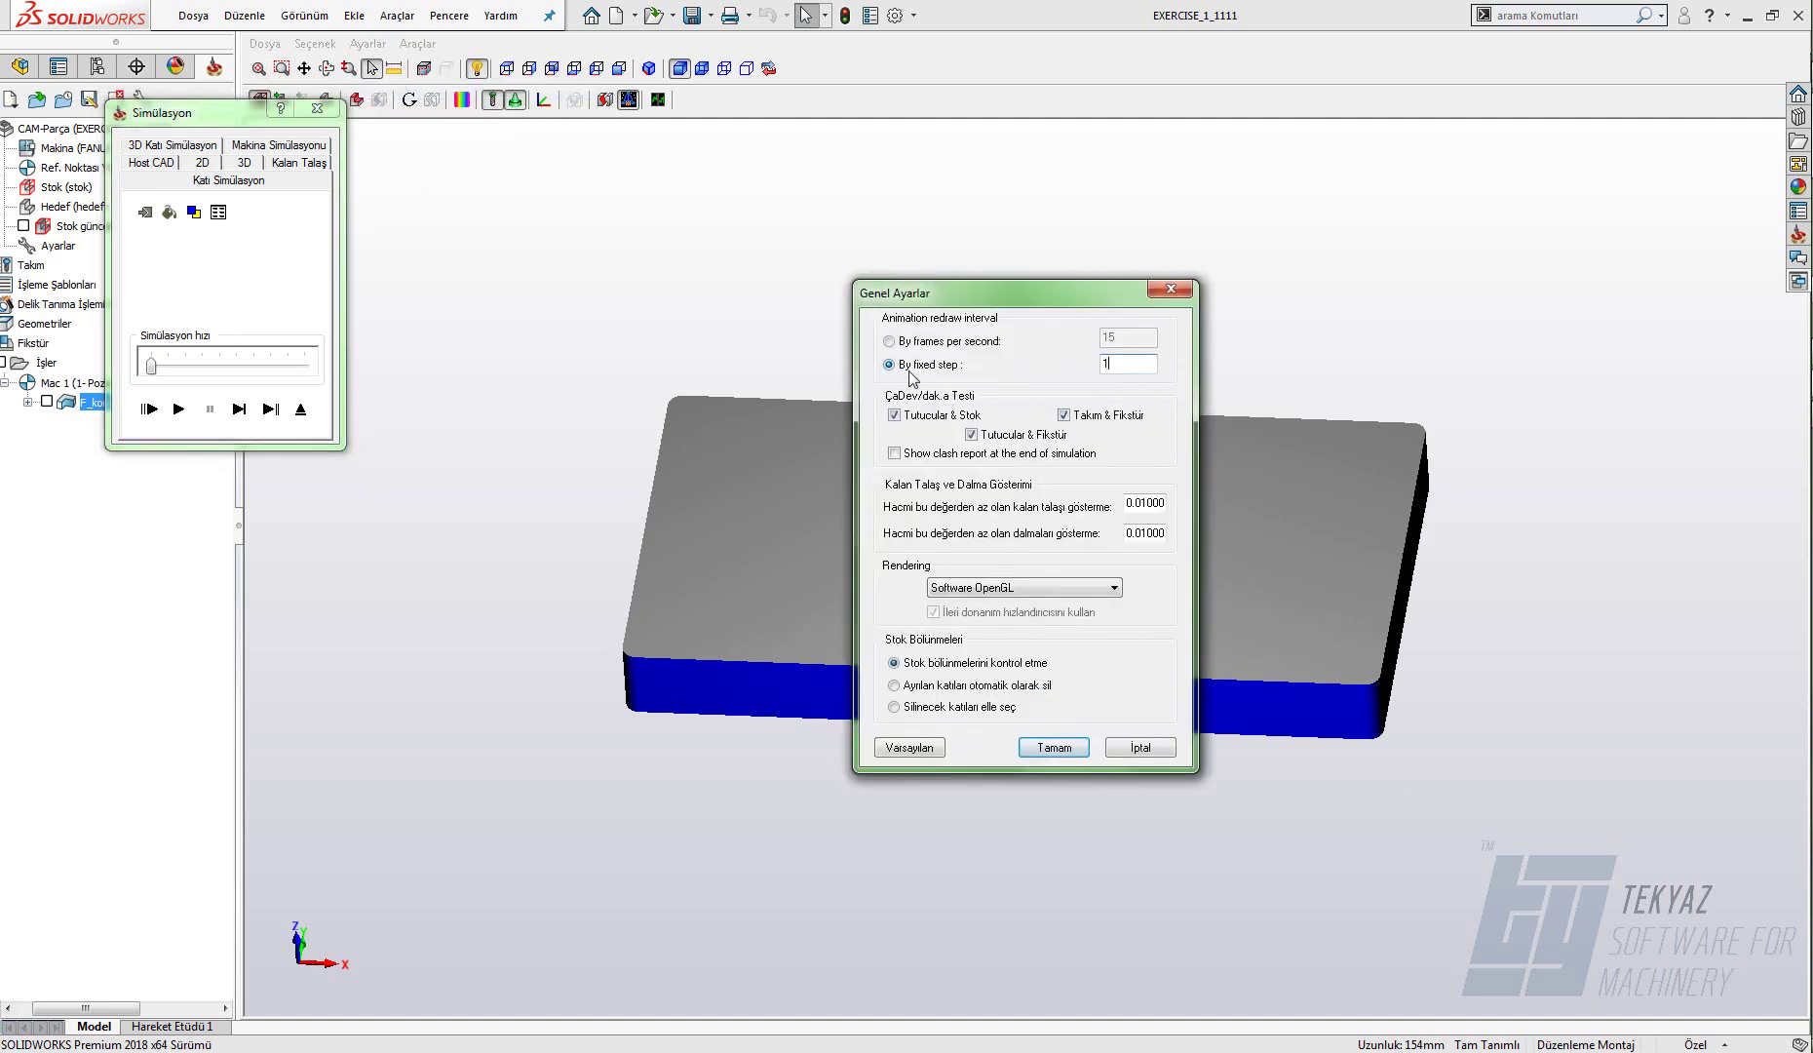
{"action": "key", "text": "Return"}
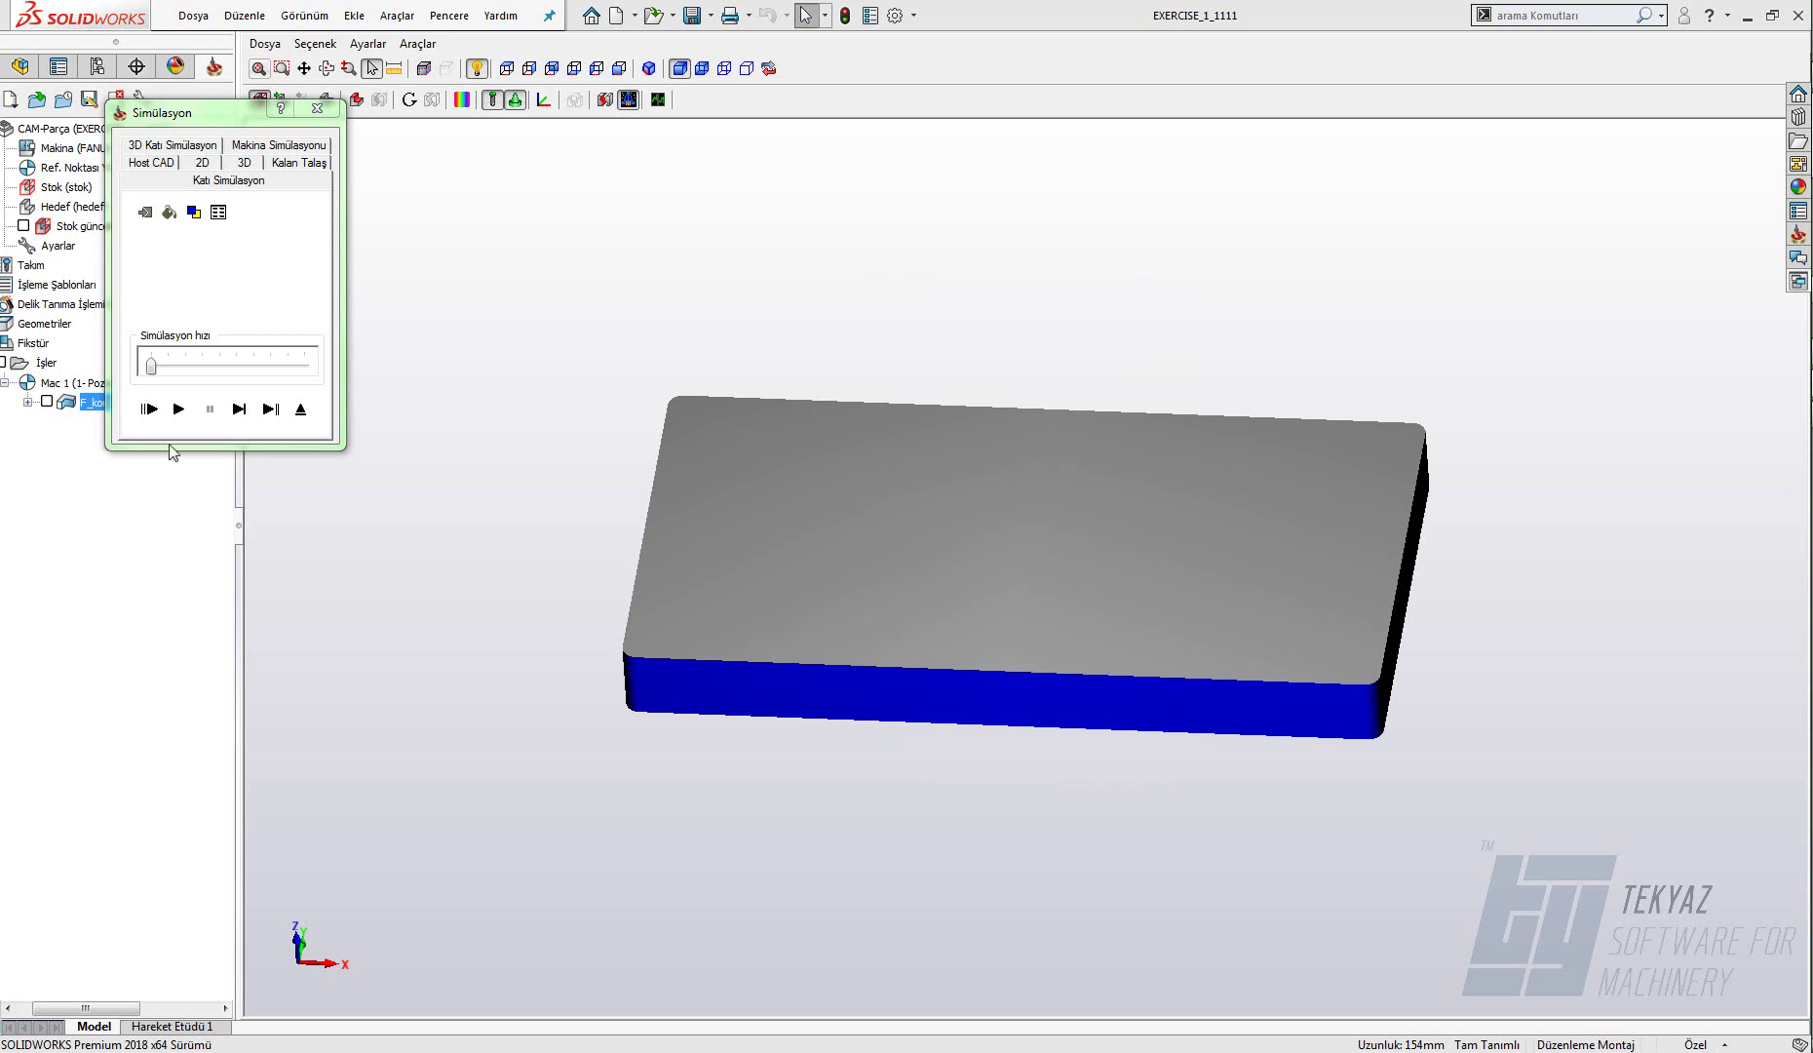
{"action": "left_click", "coordinate": [178, 409]}
{"action": "left_click", "coordinate": [300, 410]}
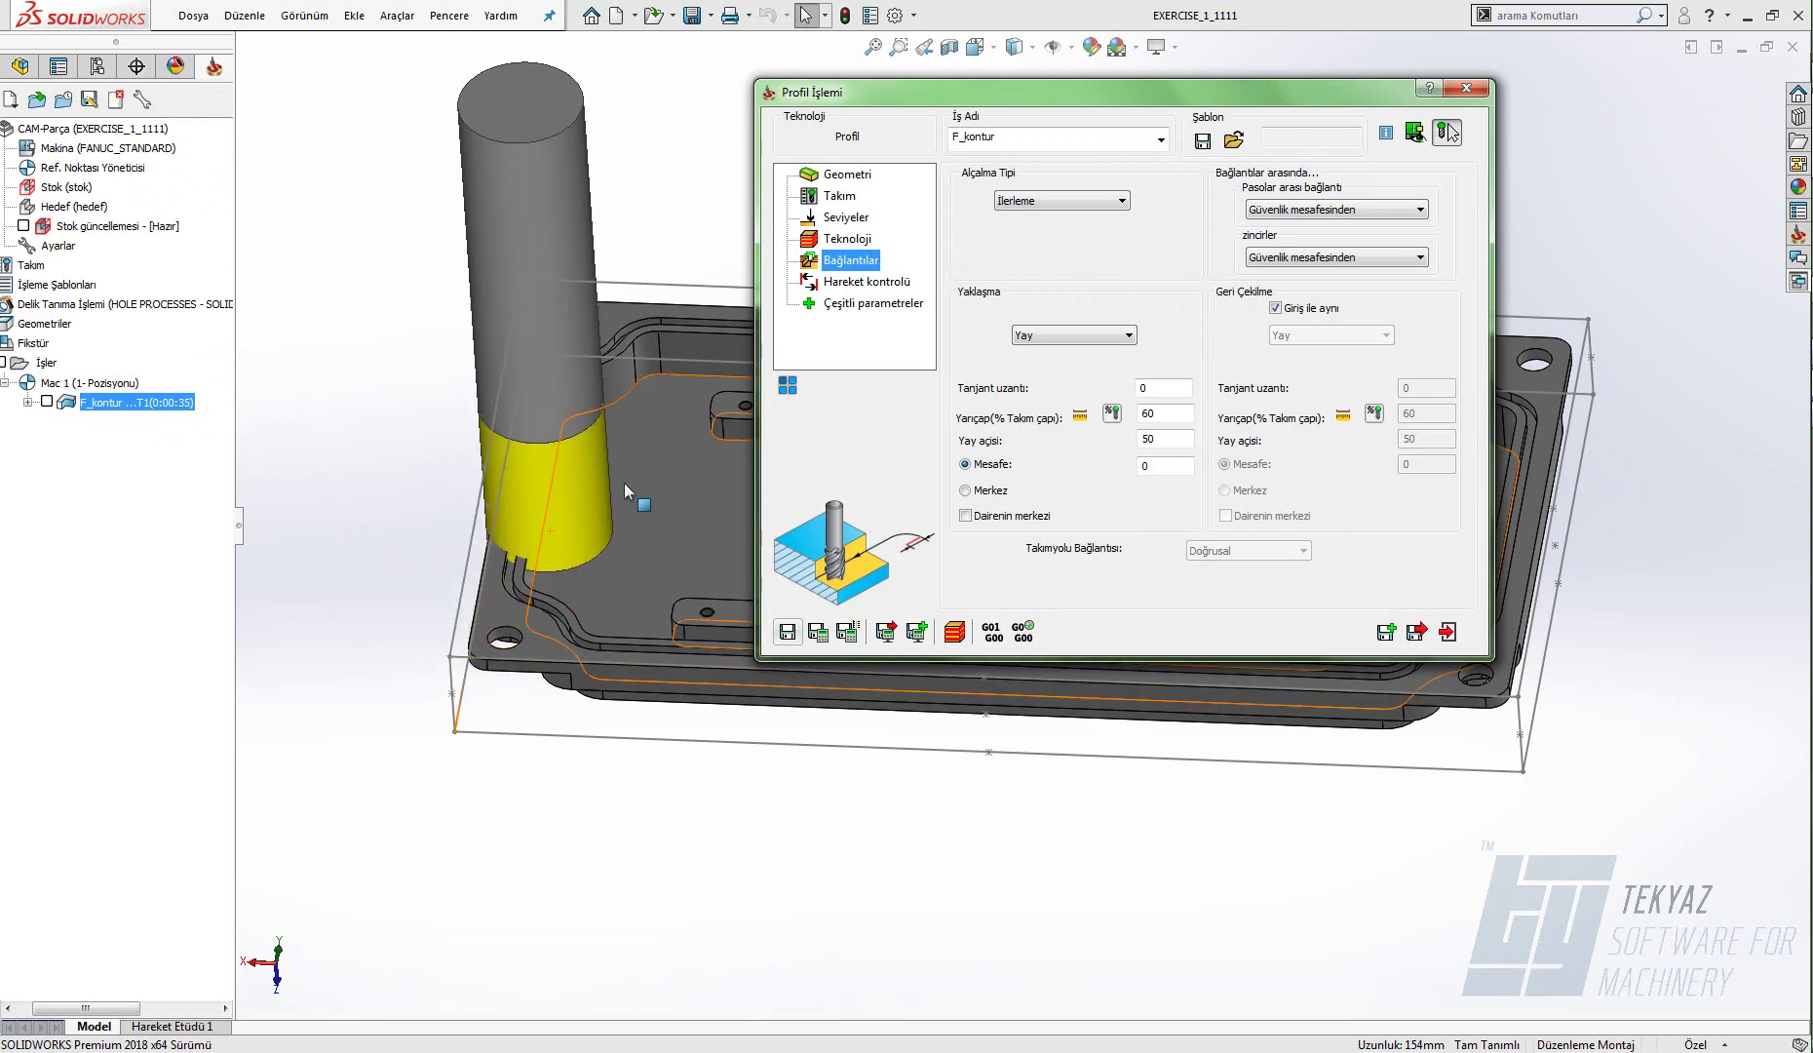
- Set the finishing step down (Aşağı adım) to 2 in the technology settings and recalculate the toolpath
{"action": "left_click", "coordinate": [846, 239]}
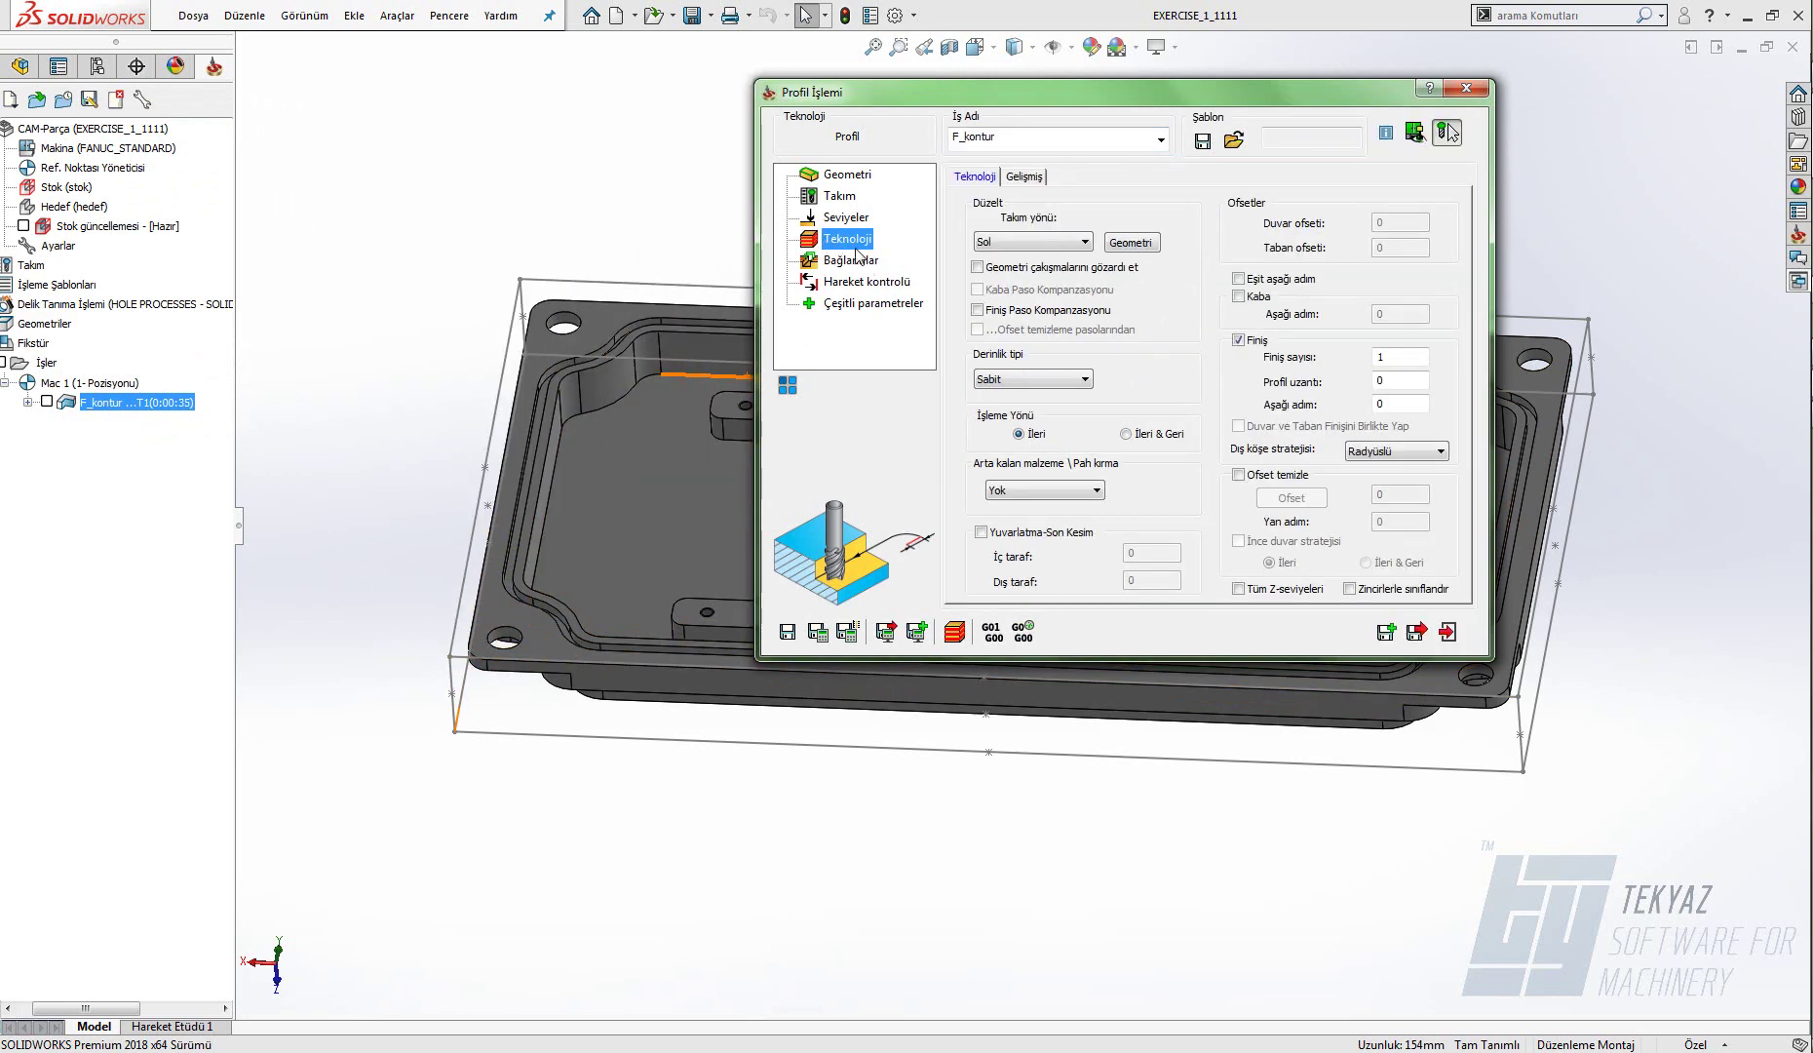
{"action": "left_click", "coordinate": [1394, 403]}
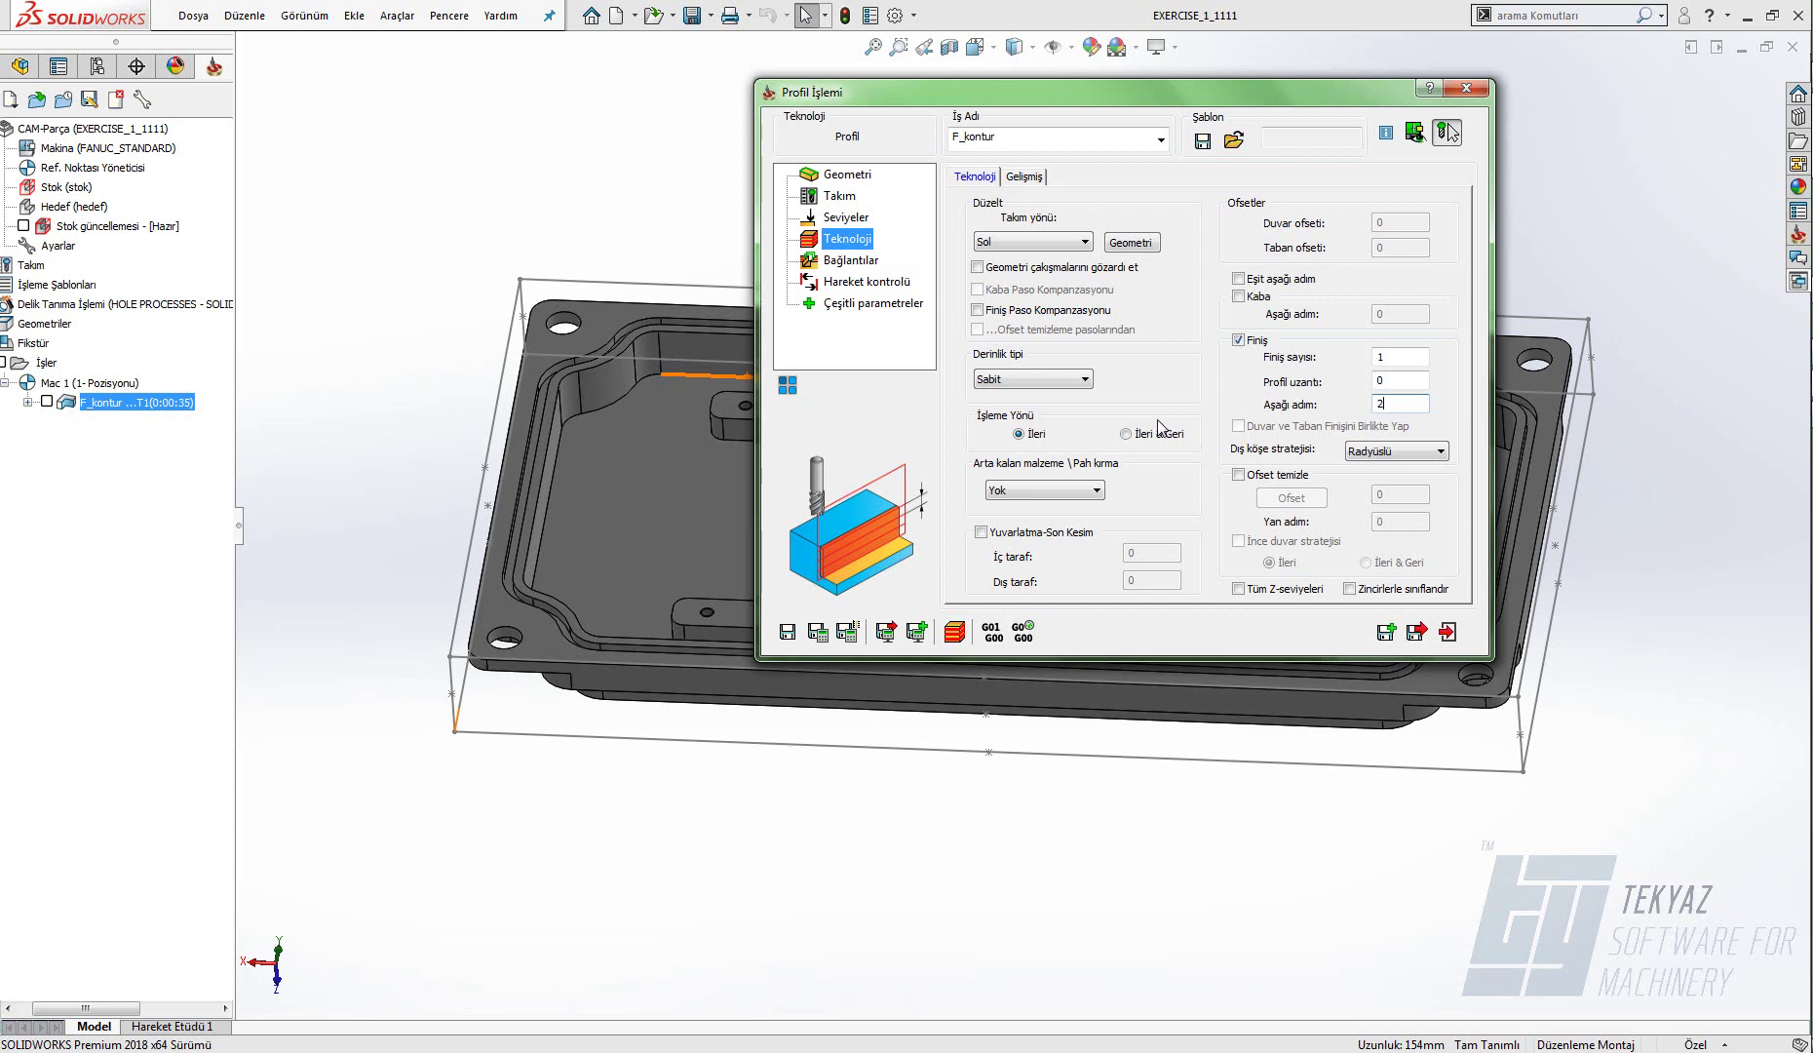
{"action": "left_click", "coordinate": [819, 634]}
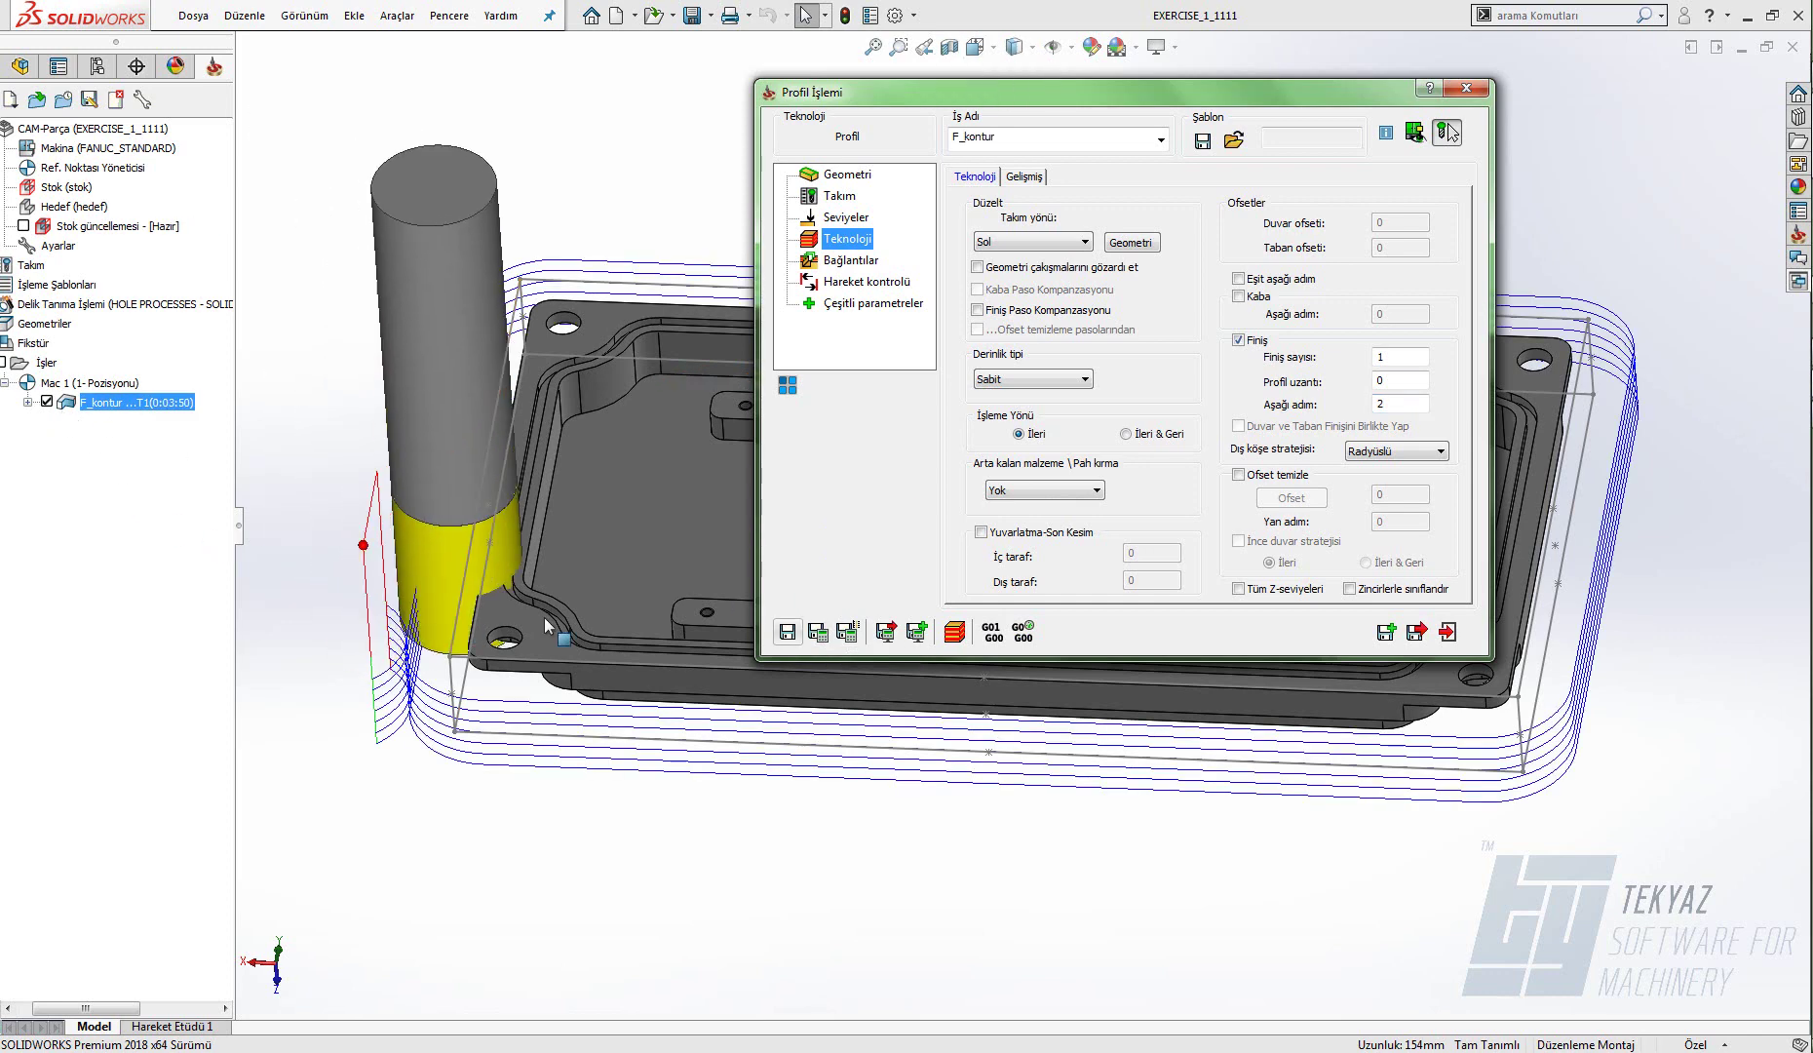
- Play the recalculated multi-level F_kontur toolpath in the solid simulation
{"action": "left_click", "coordinate": [955, 633]}
{"action": "left_click", "coordinate": [220, 147]}
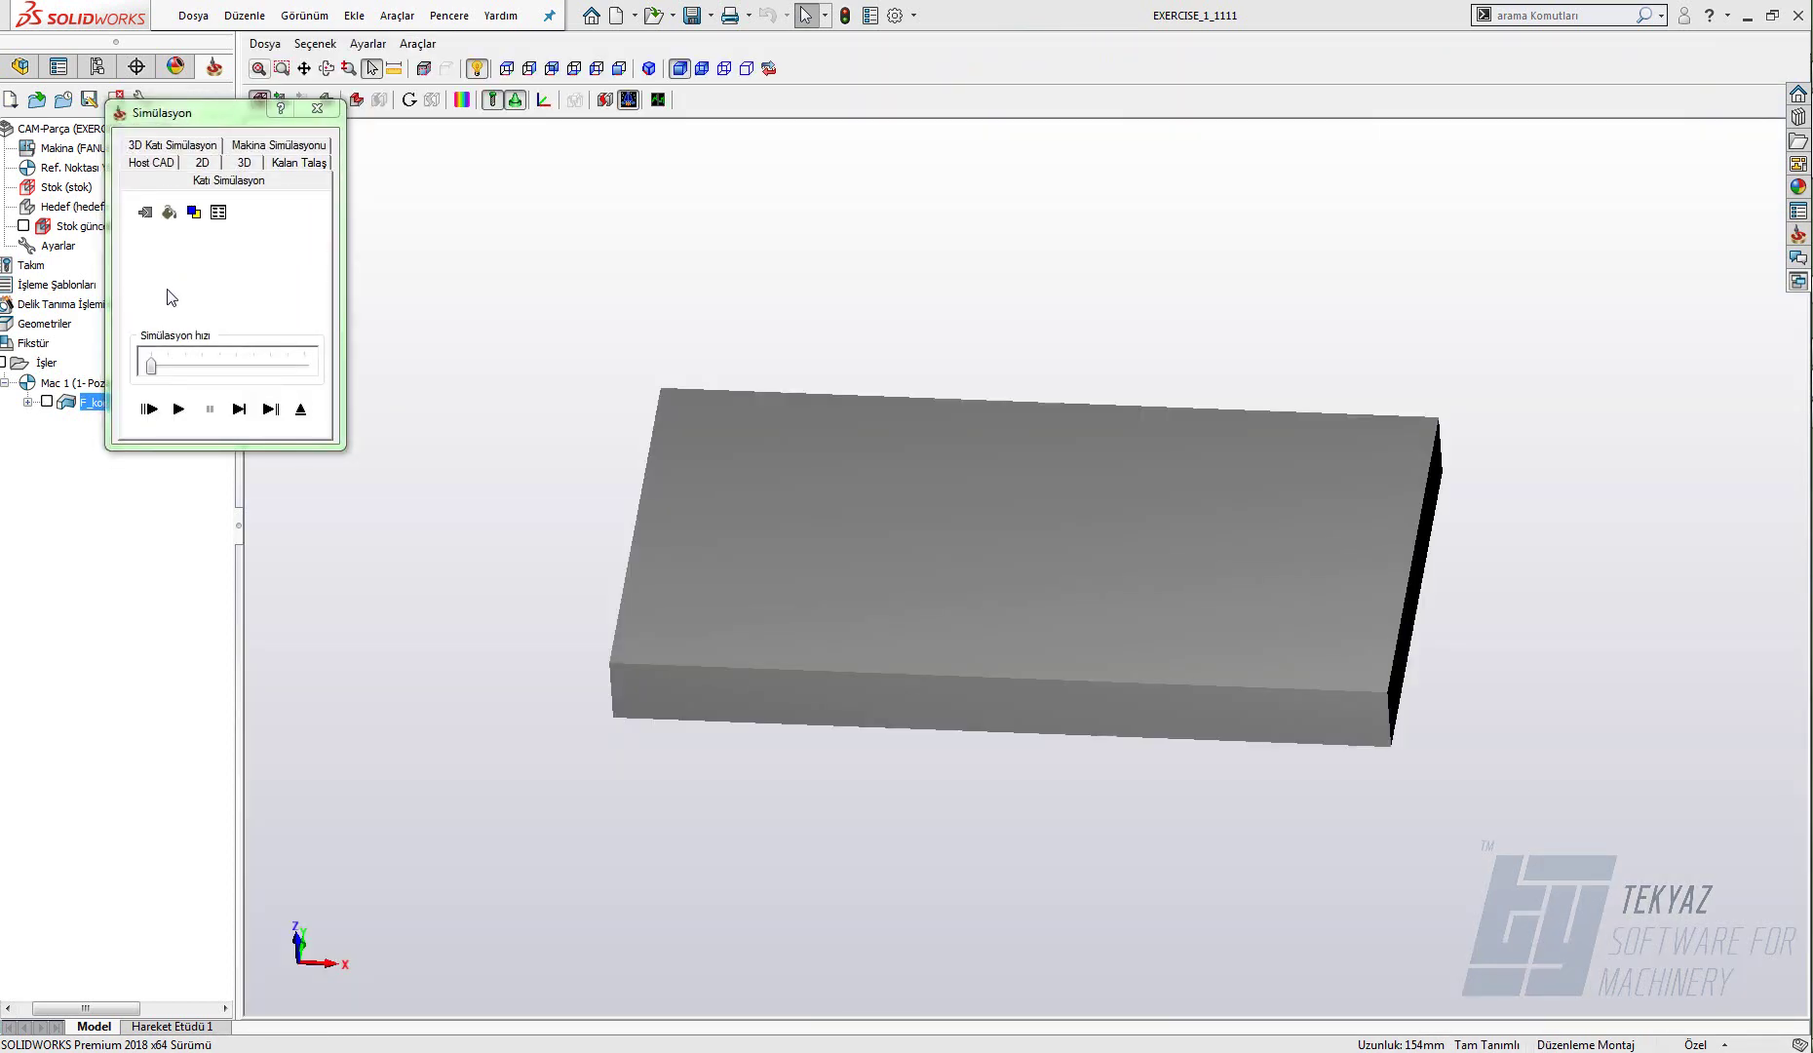
{"action": "left_click", "coordinate": [177, 409]}
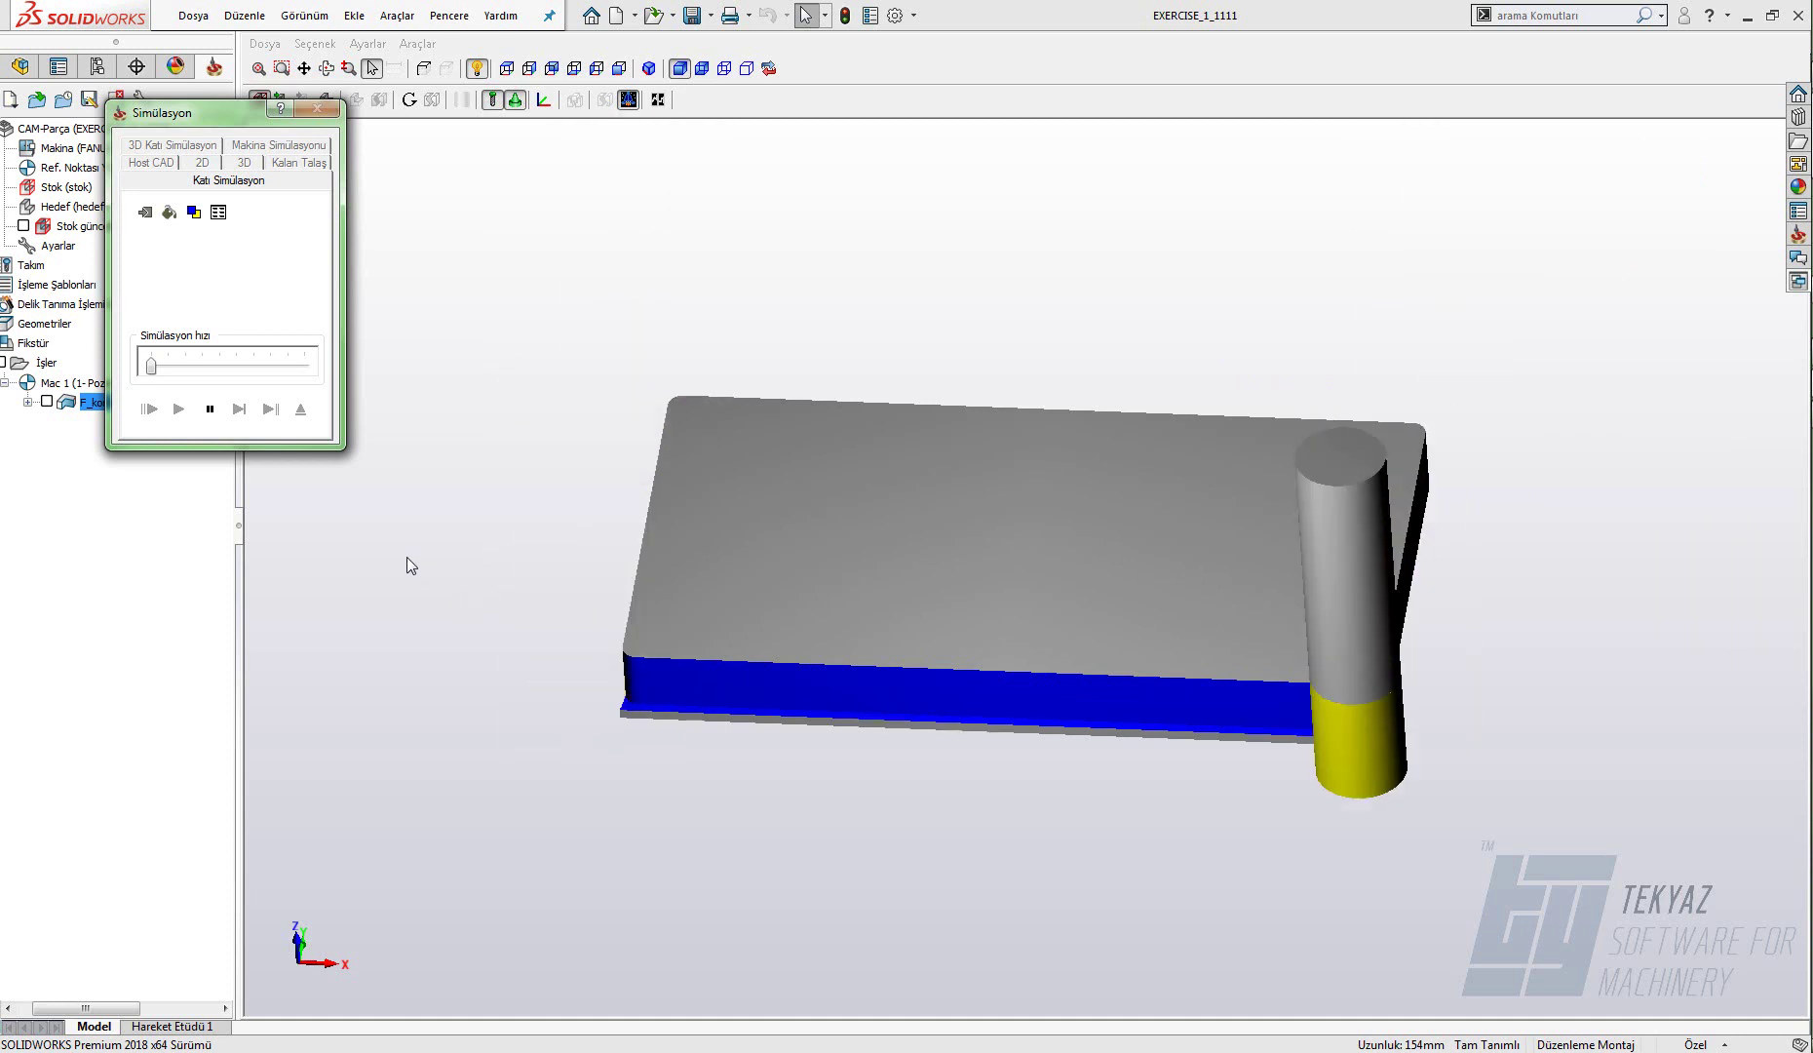
- Set the F_kontur operation's depth type (Derinlik tipi) to Helisel and recalculate the toolpath
{"action": "left_click", "coordinate": [301, 410]}
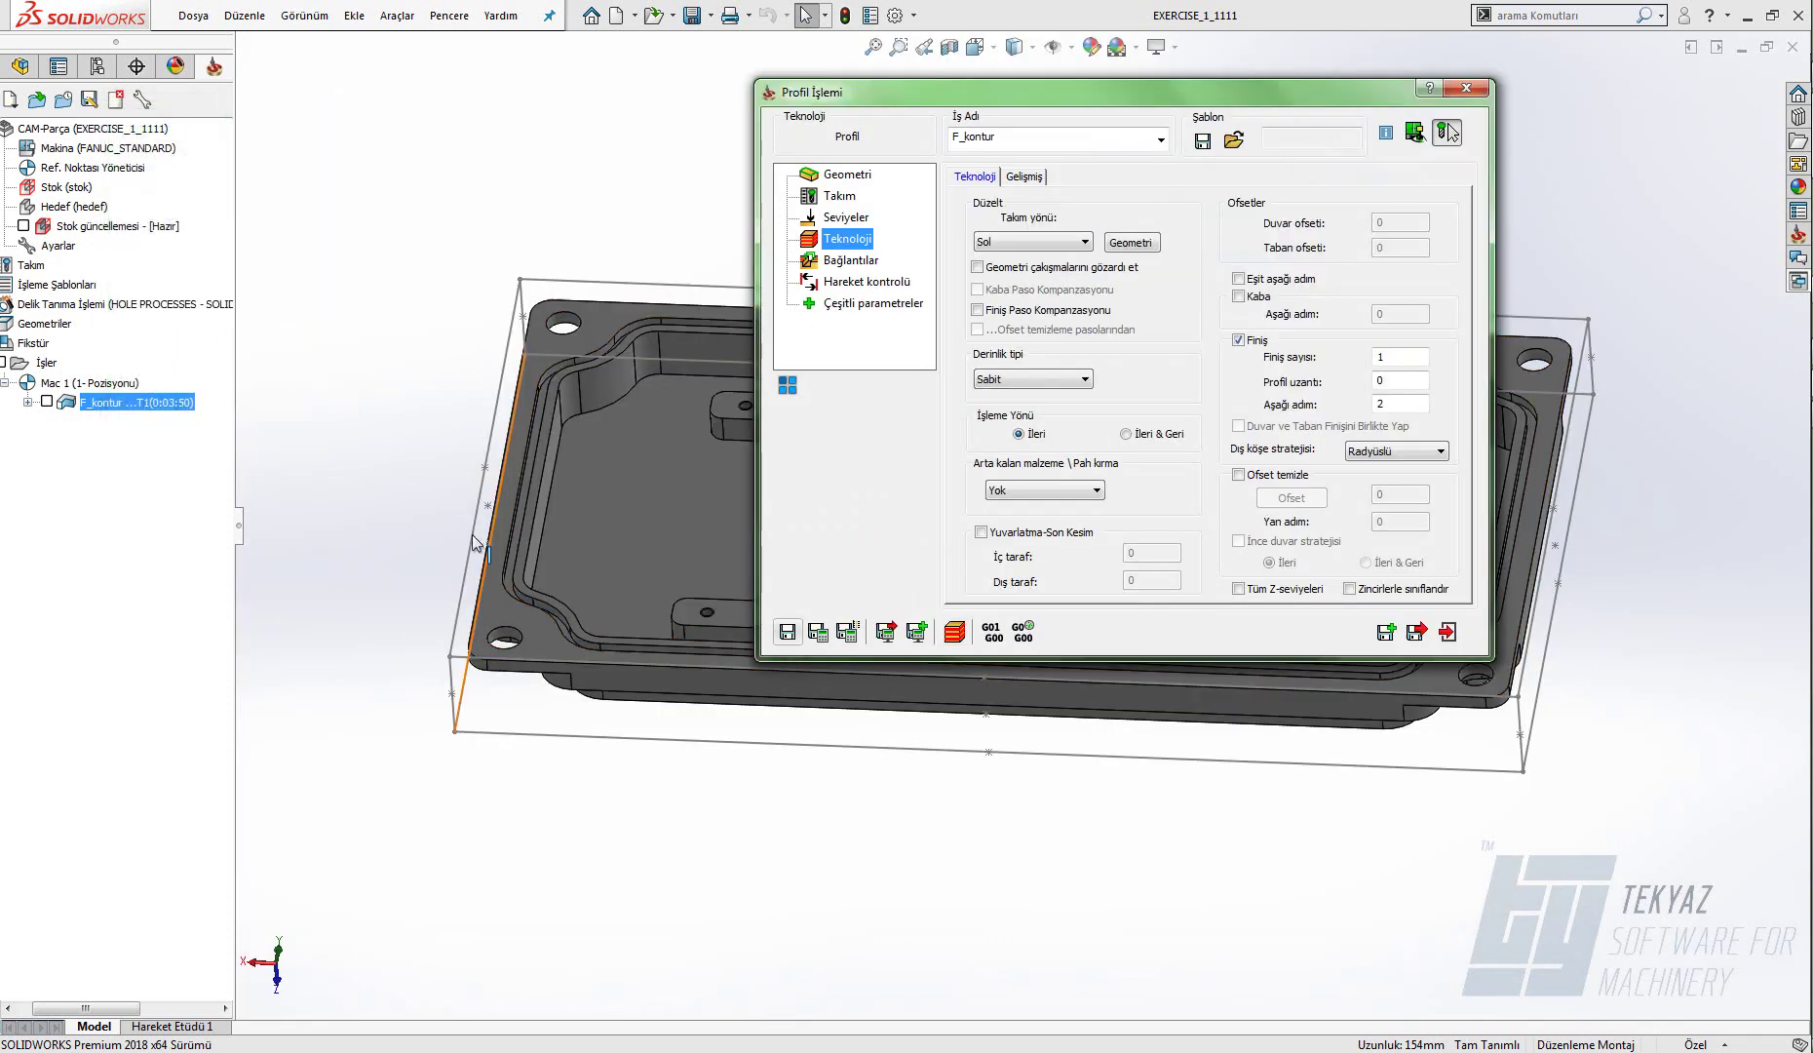
{"action": "left_click", "coordinate": [47, 402]}
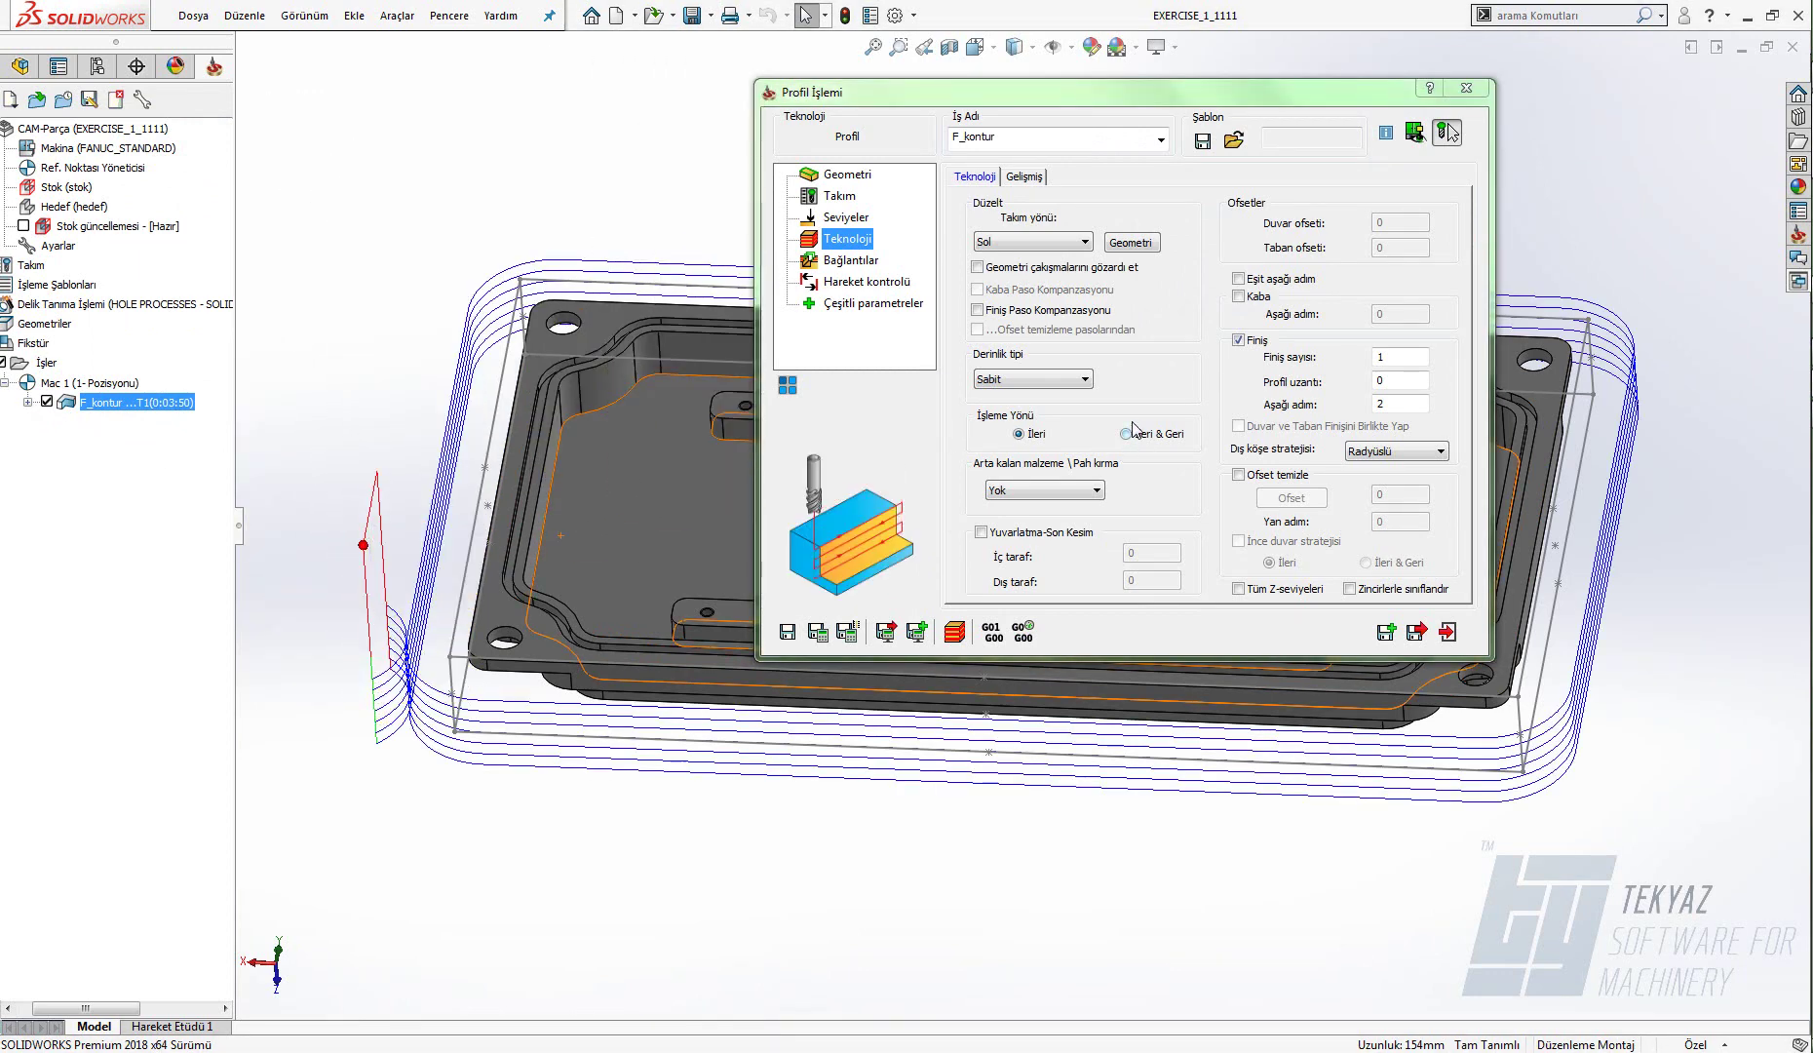
{"action": "left_click", "coordinate": [1042, 383]}
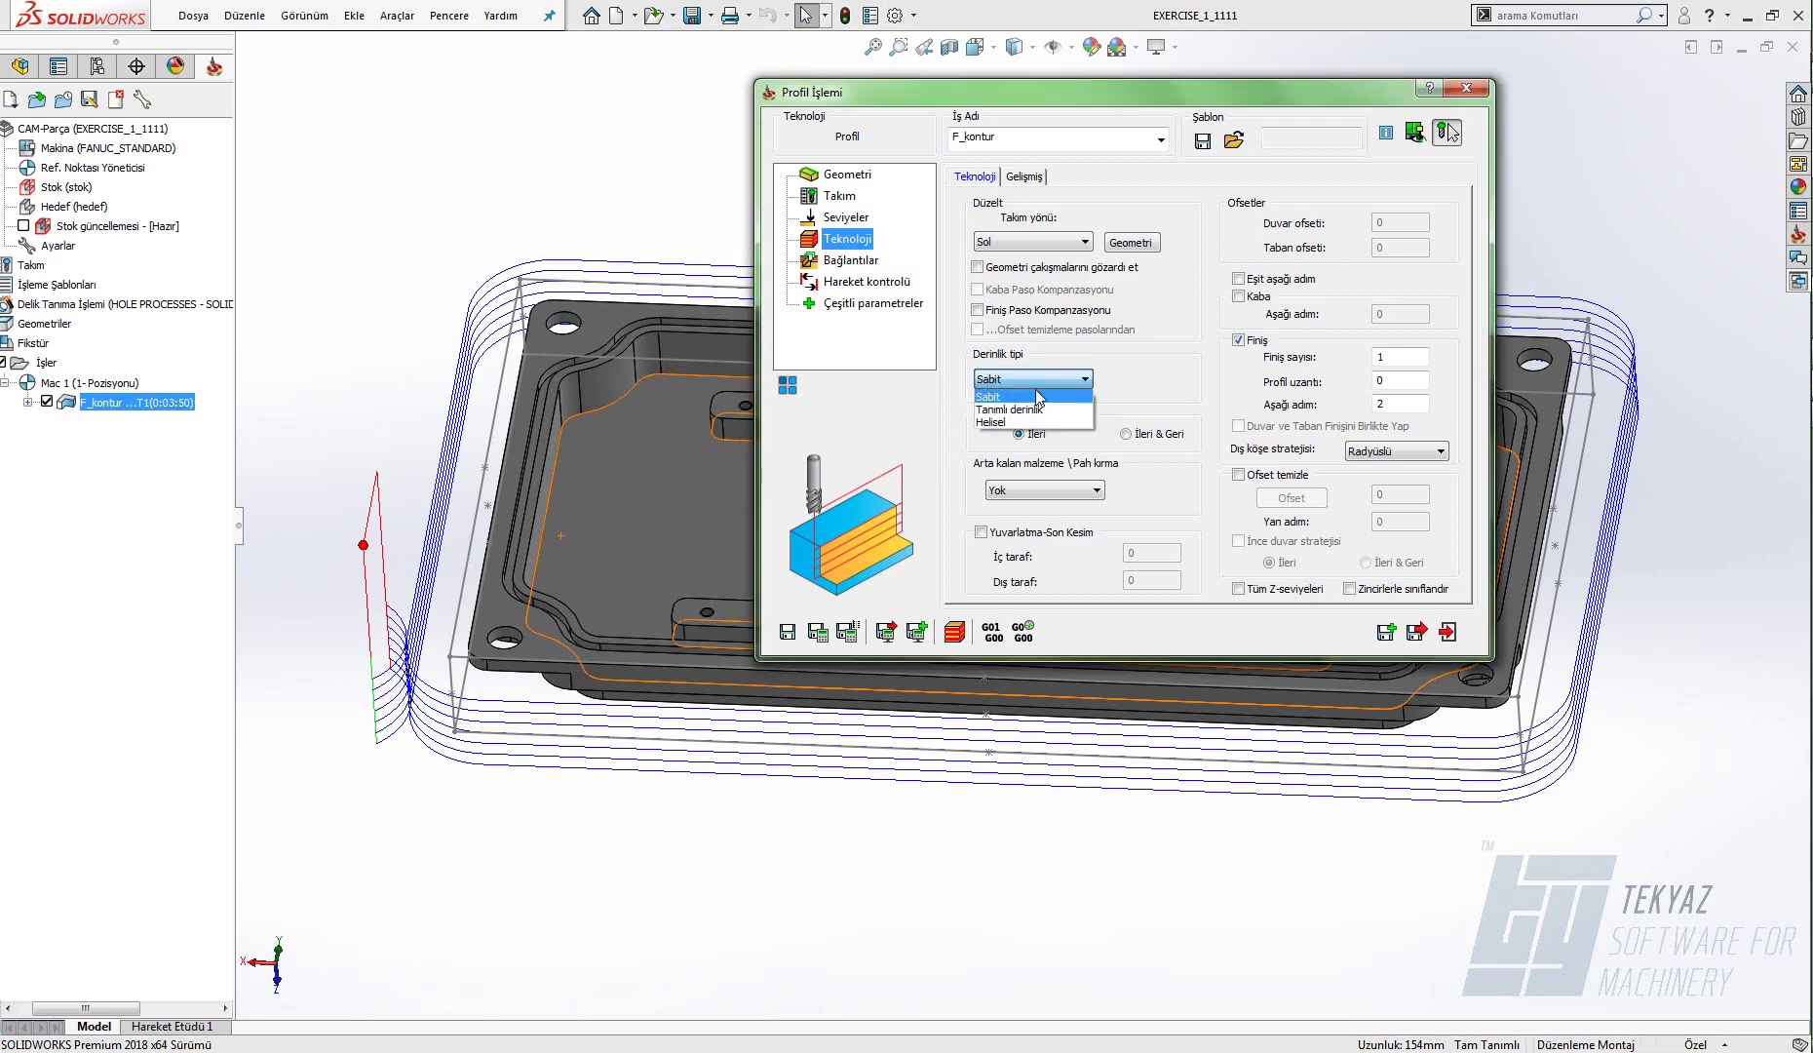
{"action": "left_click", "coordinate": [1026, 423]}
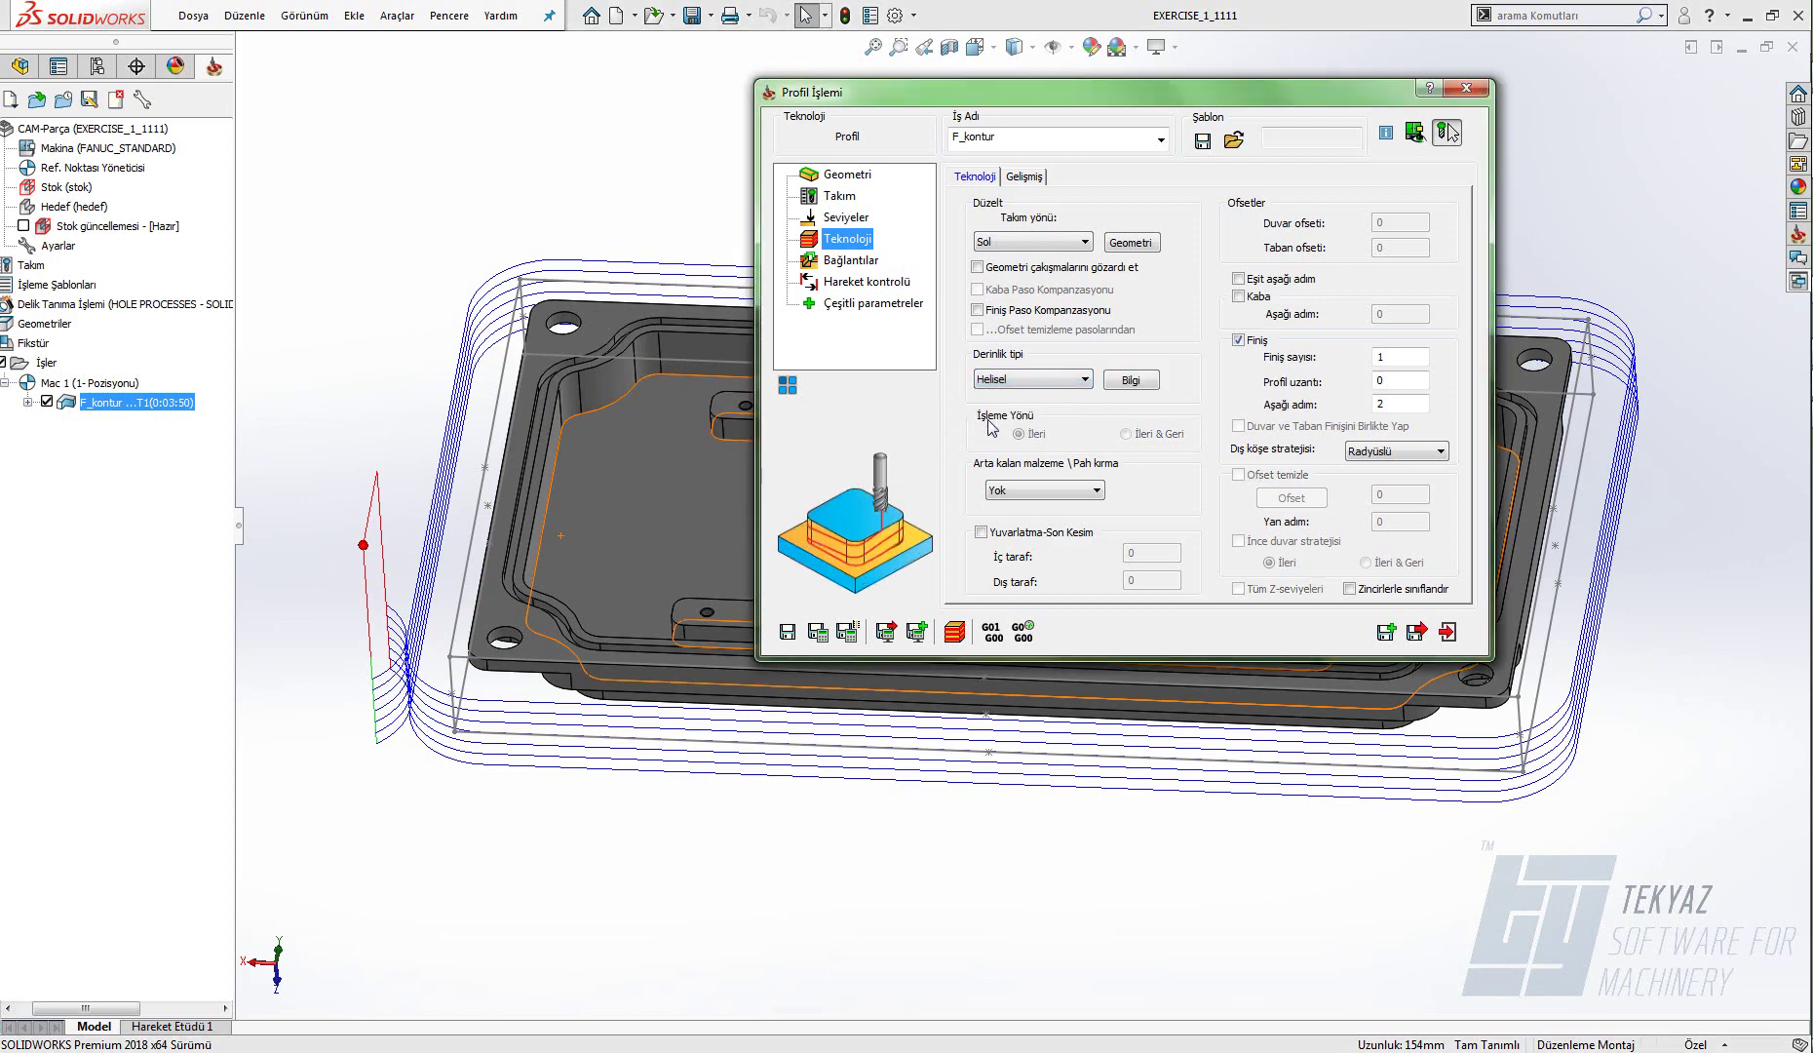
{"action": "left_click", "coordinate": [818, 633]}
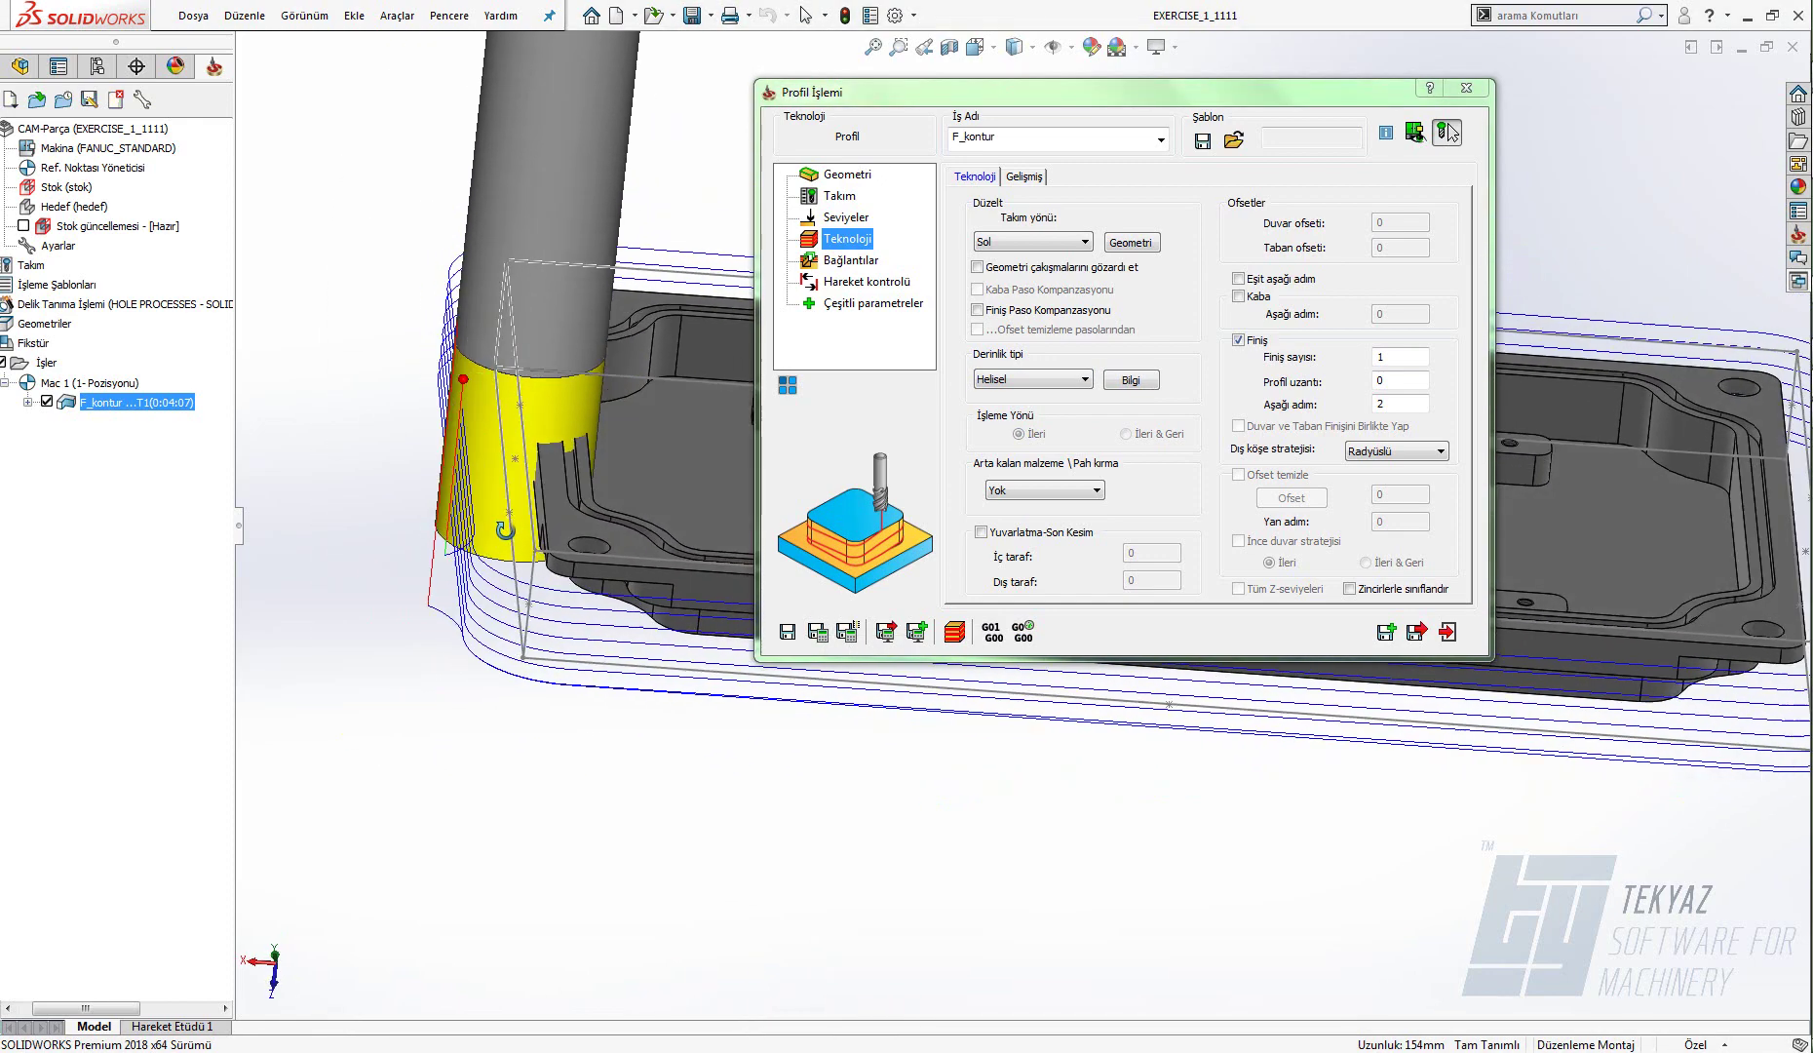
- Play the helical F_kontur toolpath in the solid simulation (Katı Simülasyon) and exit the simulation
{"action": "left_click", "coordinate": [955, 633]}
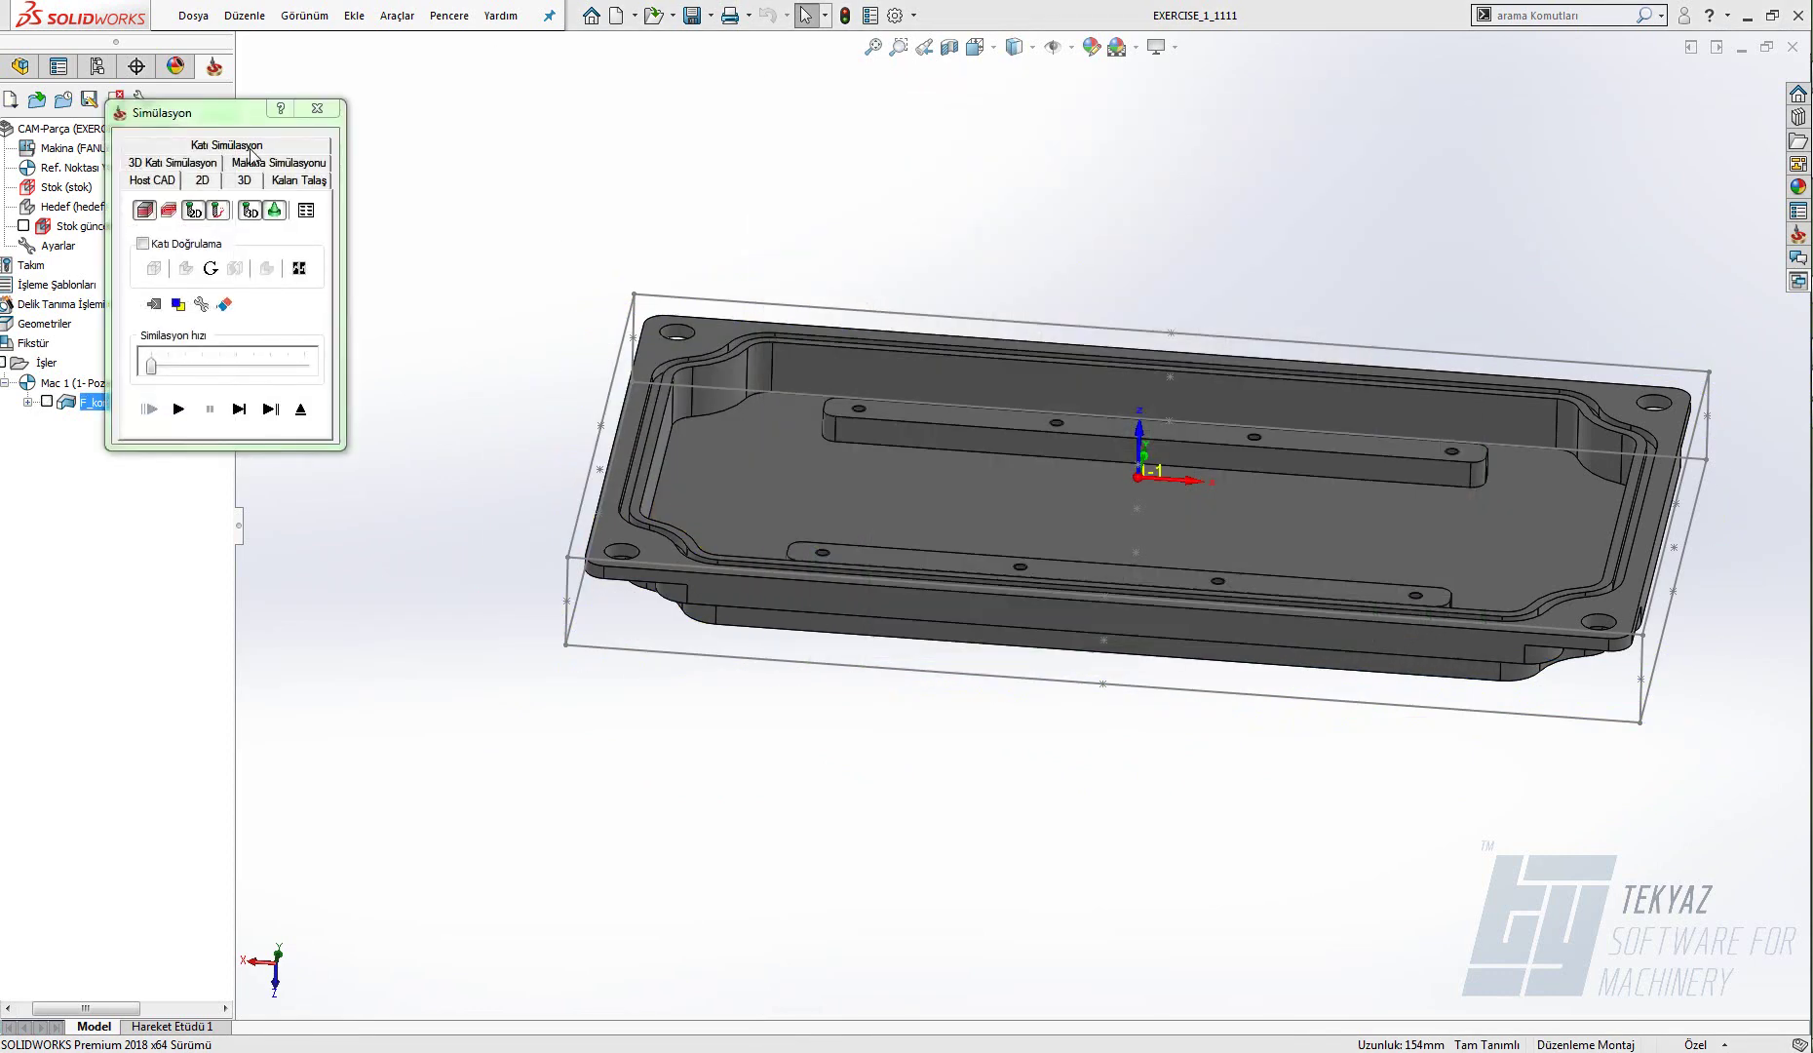
{"action": "left_click", "coordinate": [248, 147]}
{"action": "left_click", "coordinate": [179, 410]}
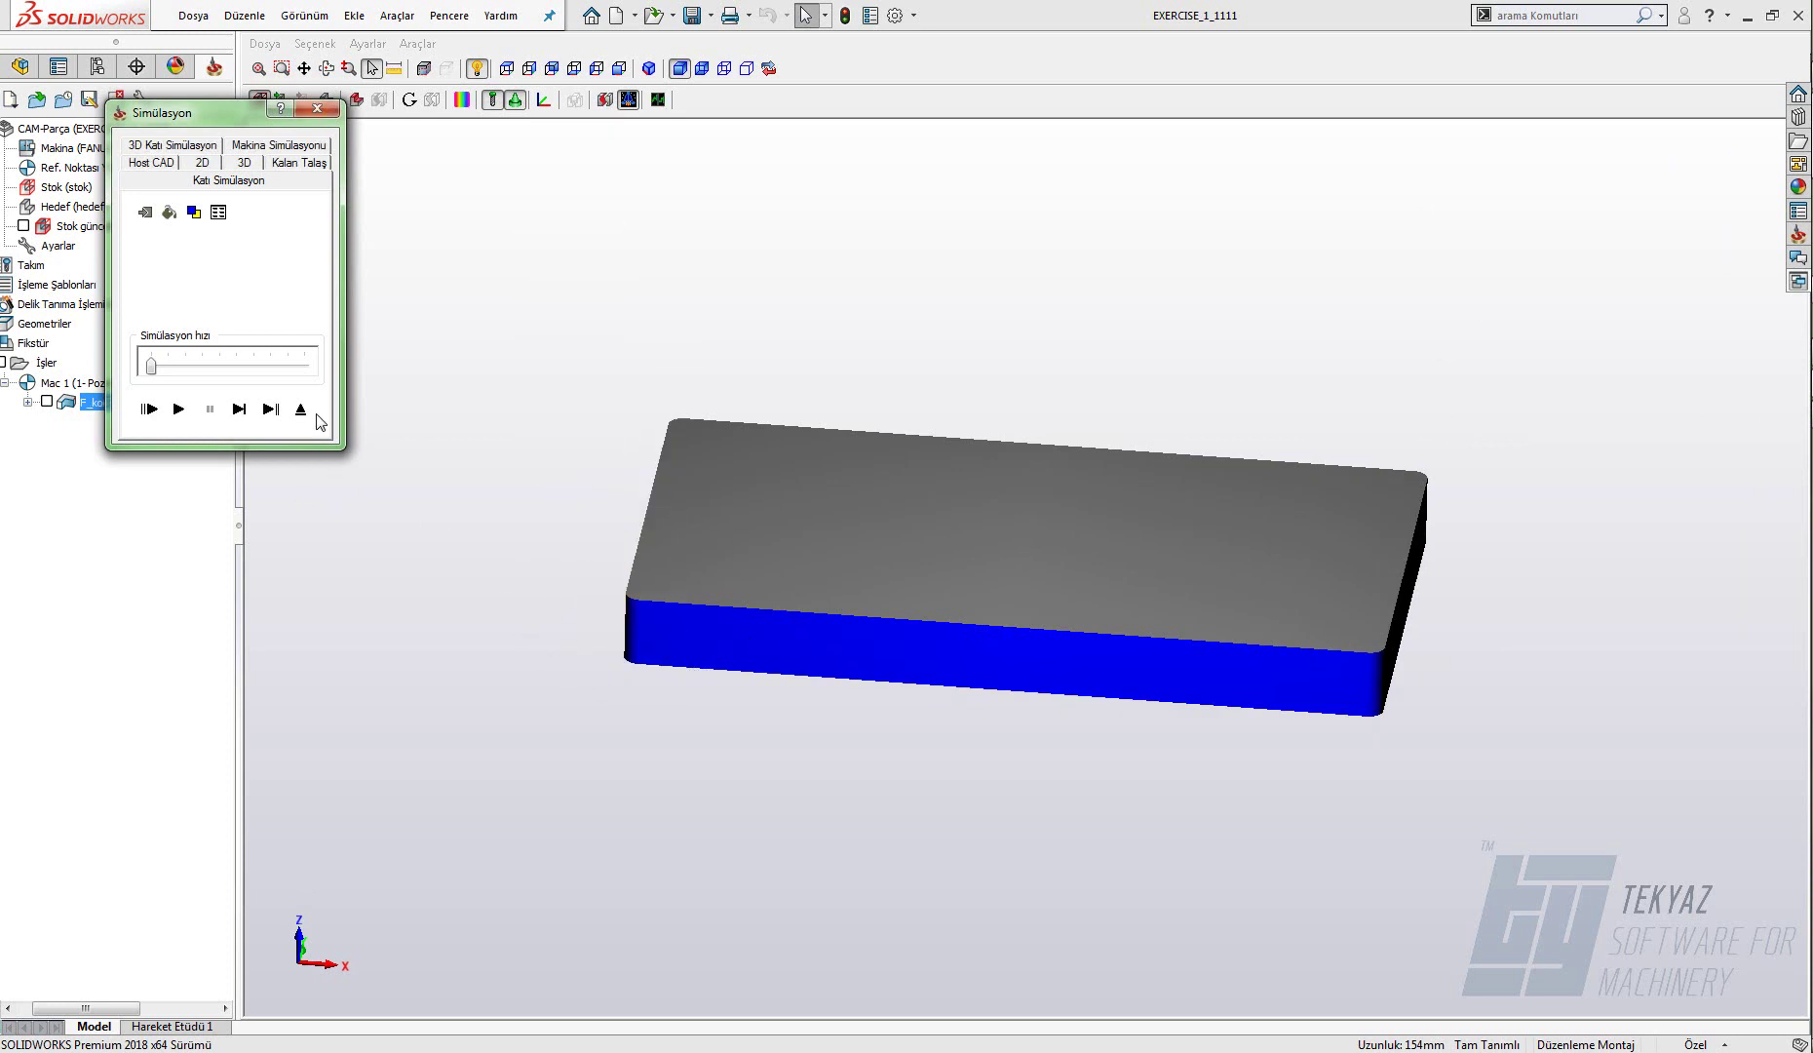
{"action": "left_click", "coordinate": [311, 416]}
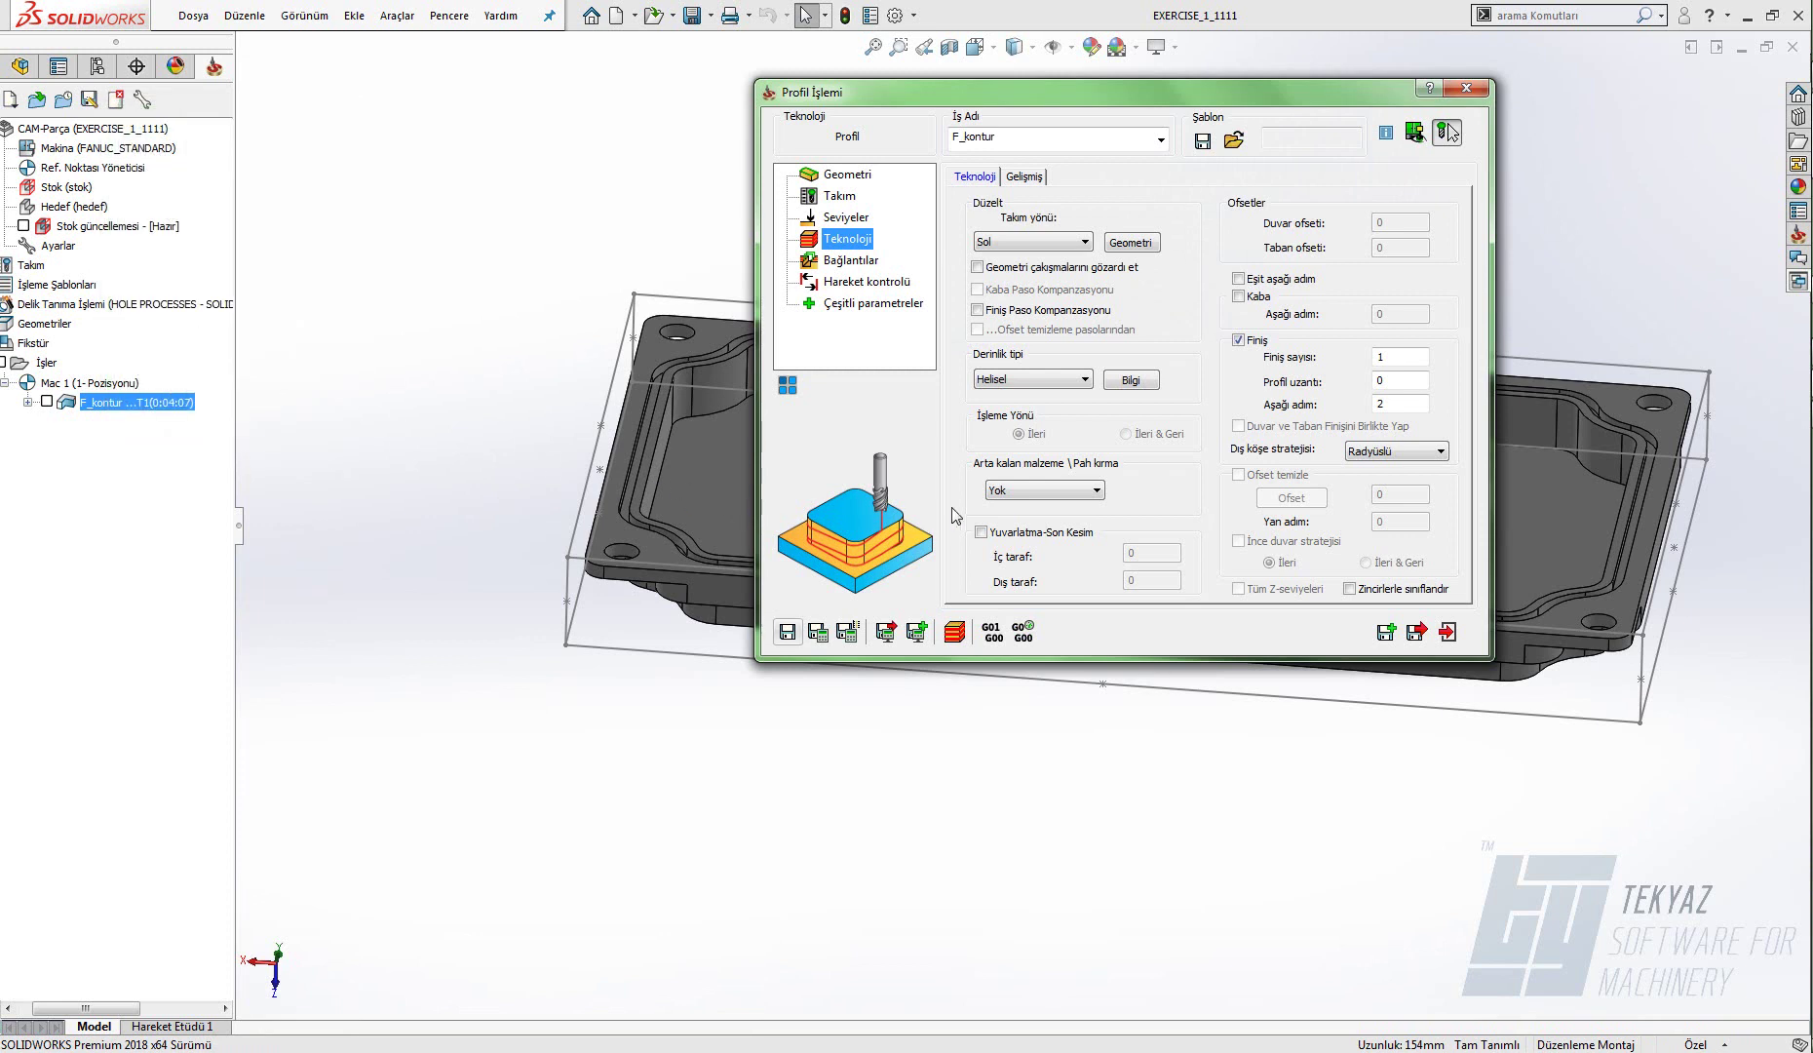
- Review the helical cutting options, close the F_kontur operation, and inspect its toolpath on the part
{"action": "left_click", "coordinate": [1129, 384]}
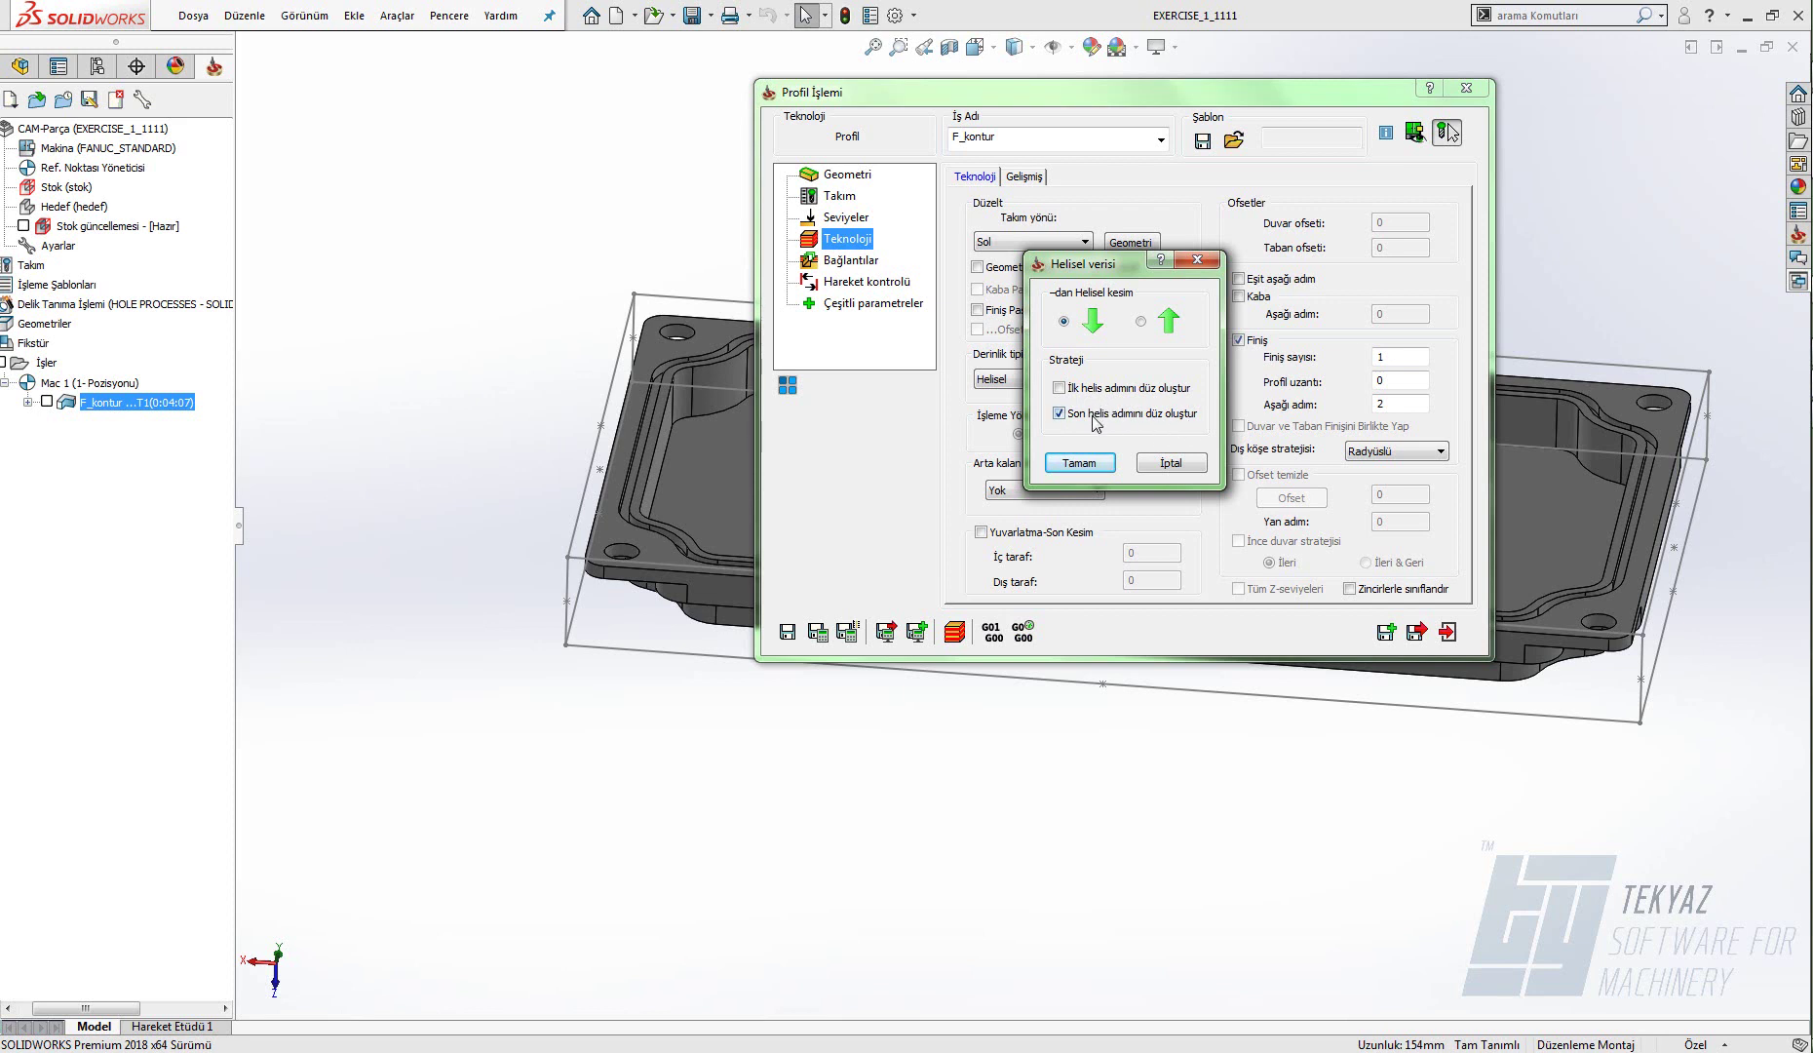
{"action": "left_click", "coordinate": [1085, 462]}
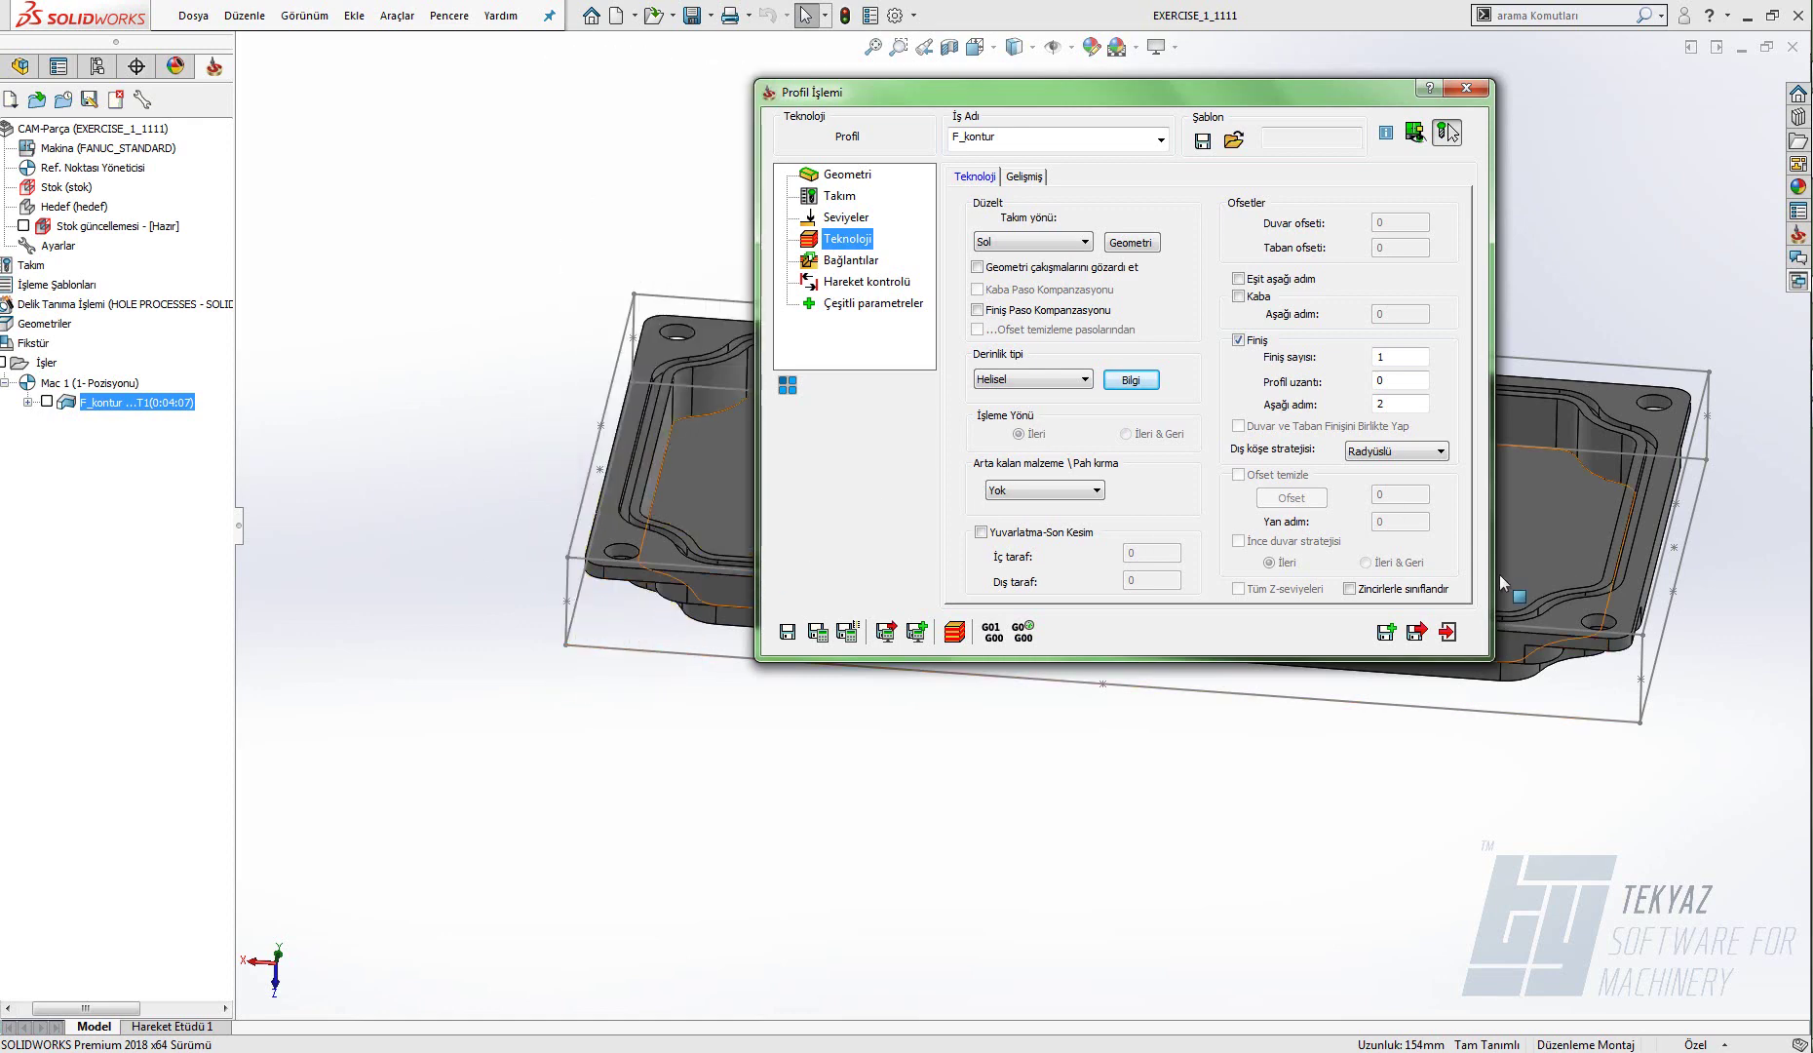
{"action": "left_click", "coordinate": [1457, 637]}
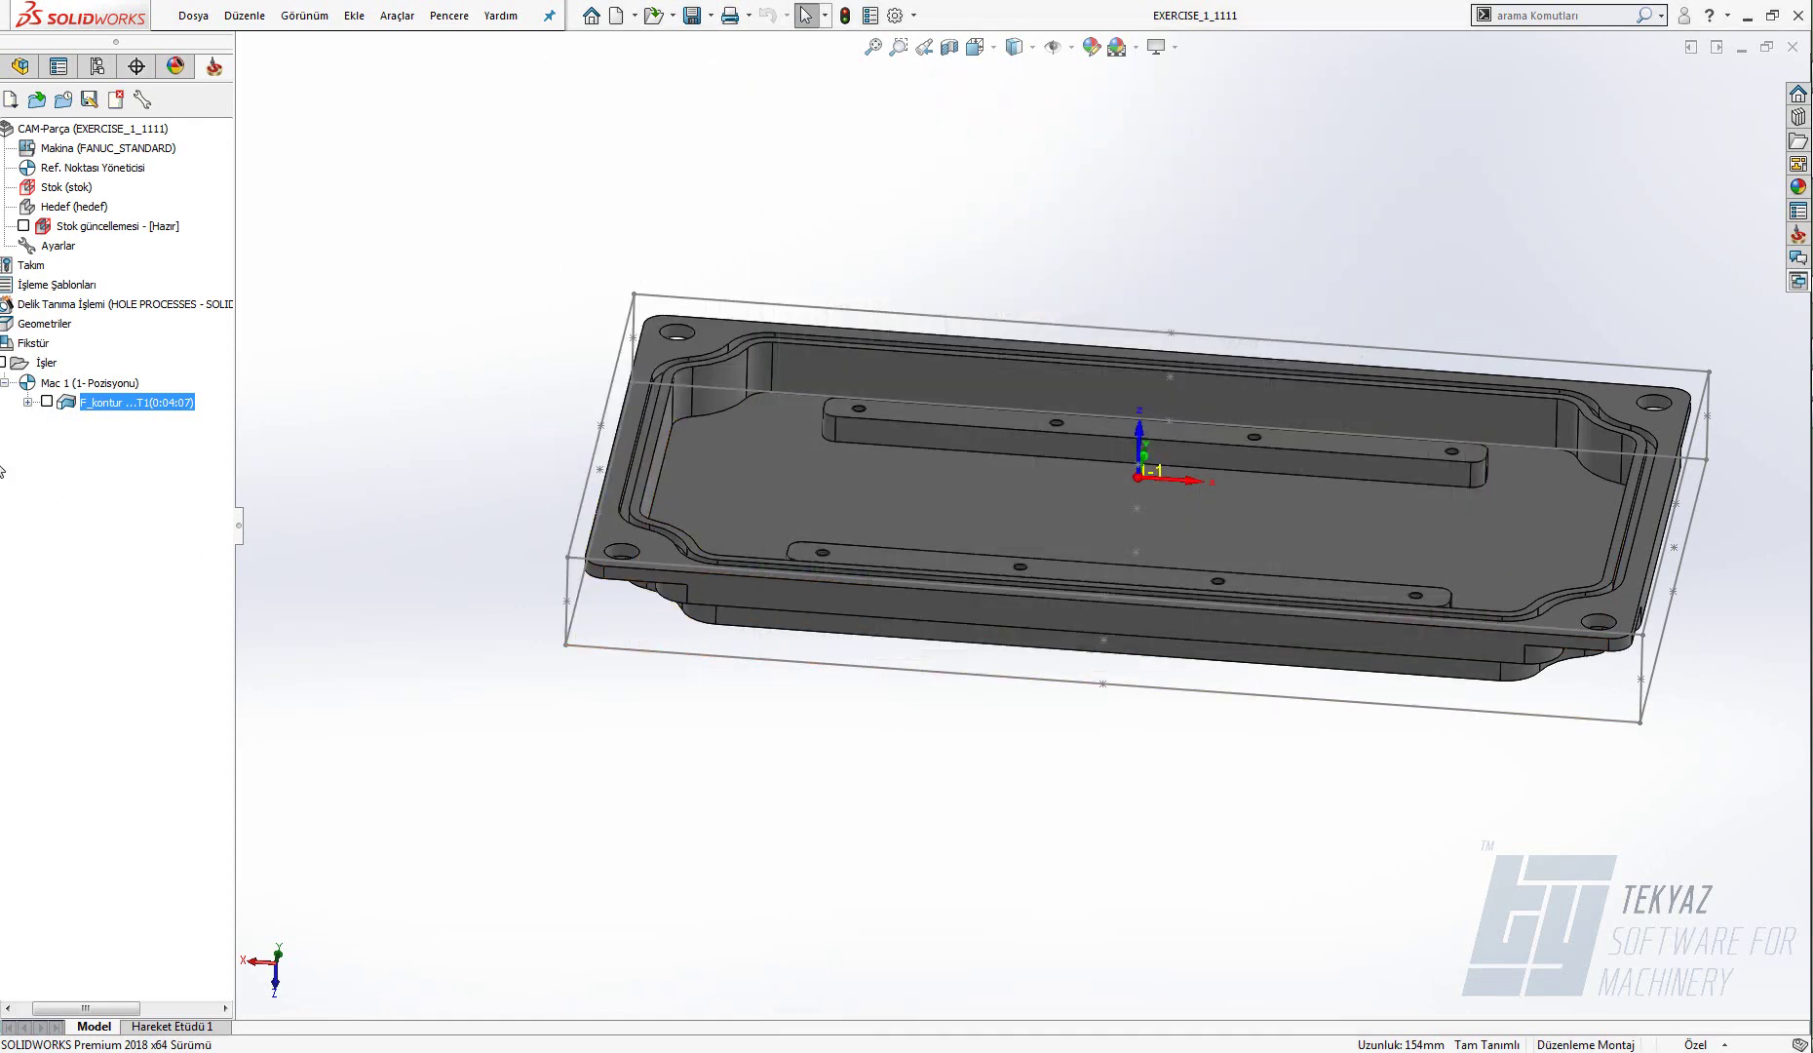
{"action": "left_click", "coordinate": [47, 402]}
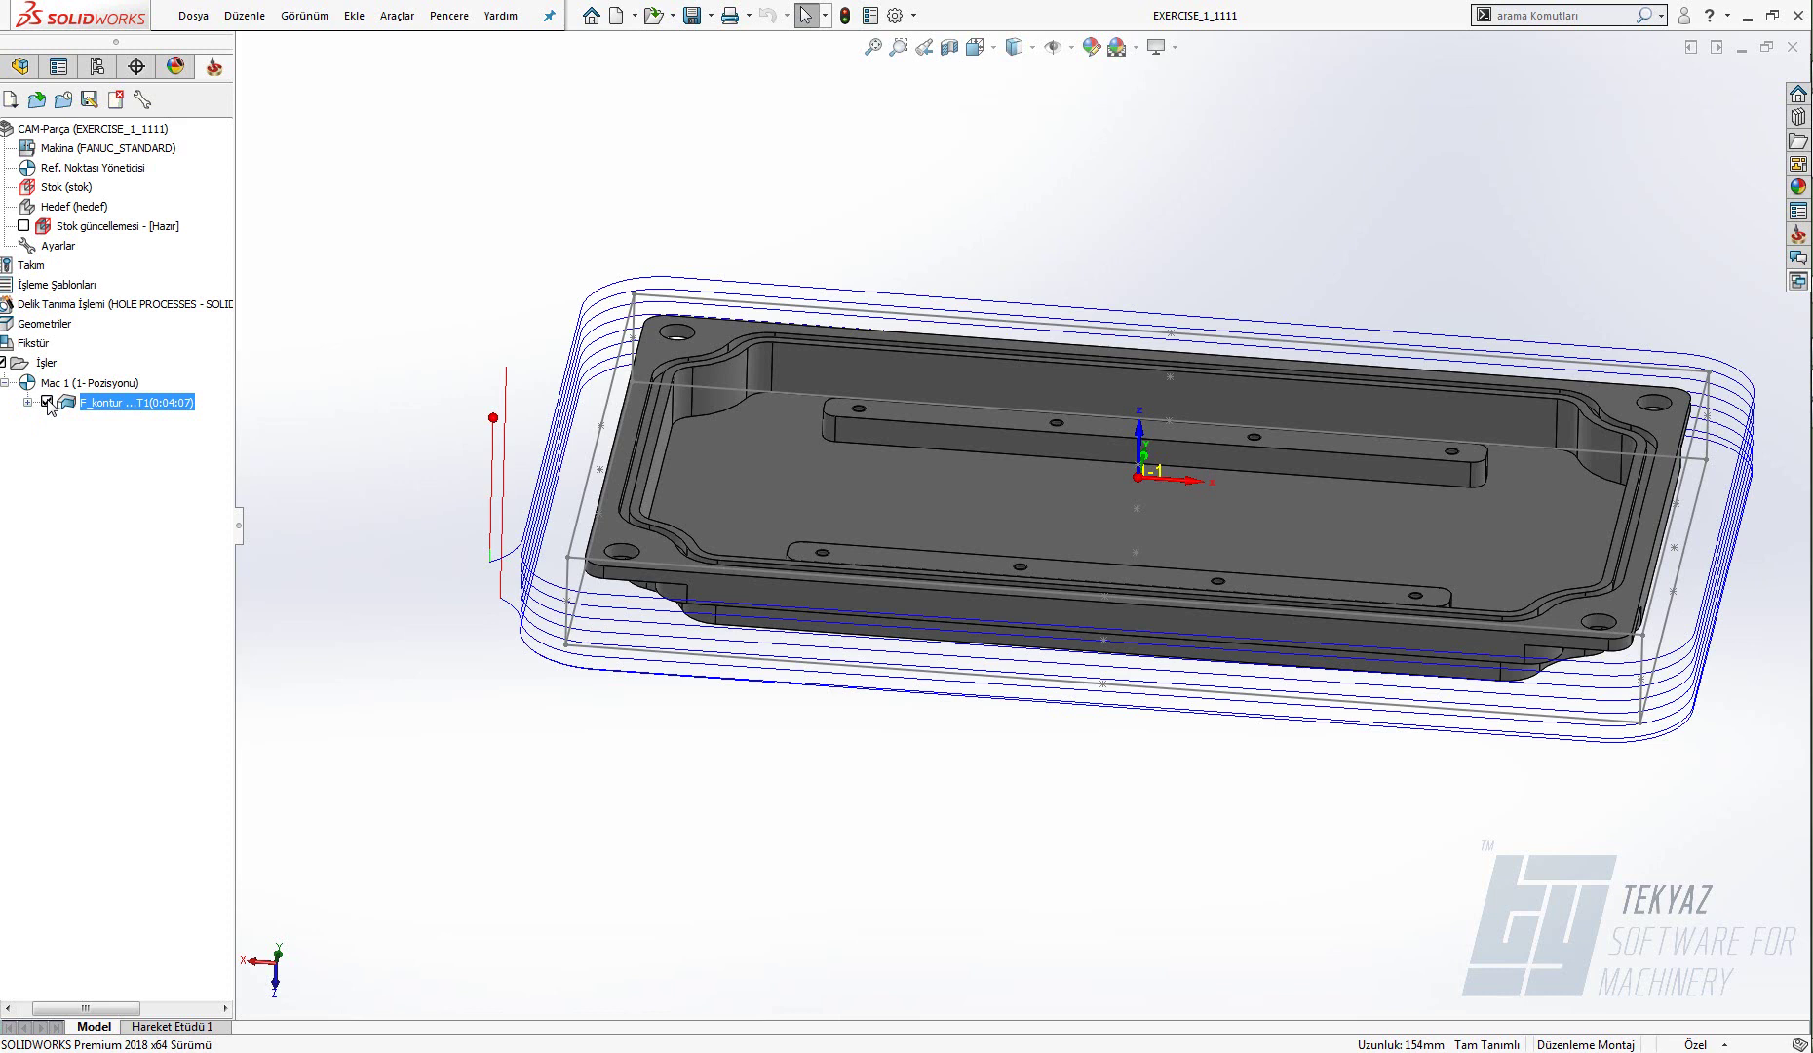
{"action": "left_click", "coordinate": [47, 402]}
- Measure the width of the narrow perimeter groove between its two parallel side walls
{"action": "scroll", "coordinate": [685, 542], "scroll_direction": "down", "scroll_amount": 10}
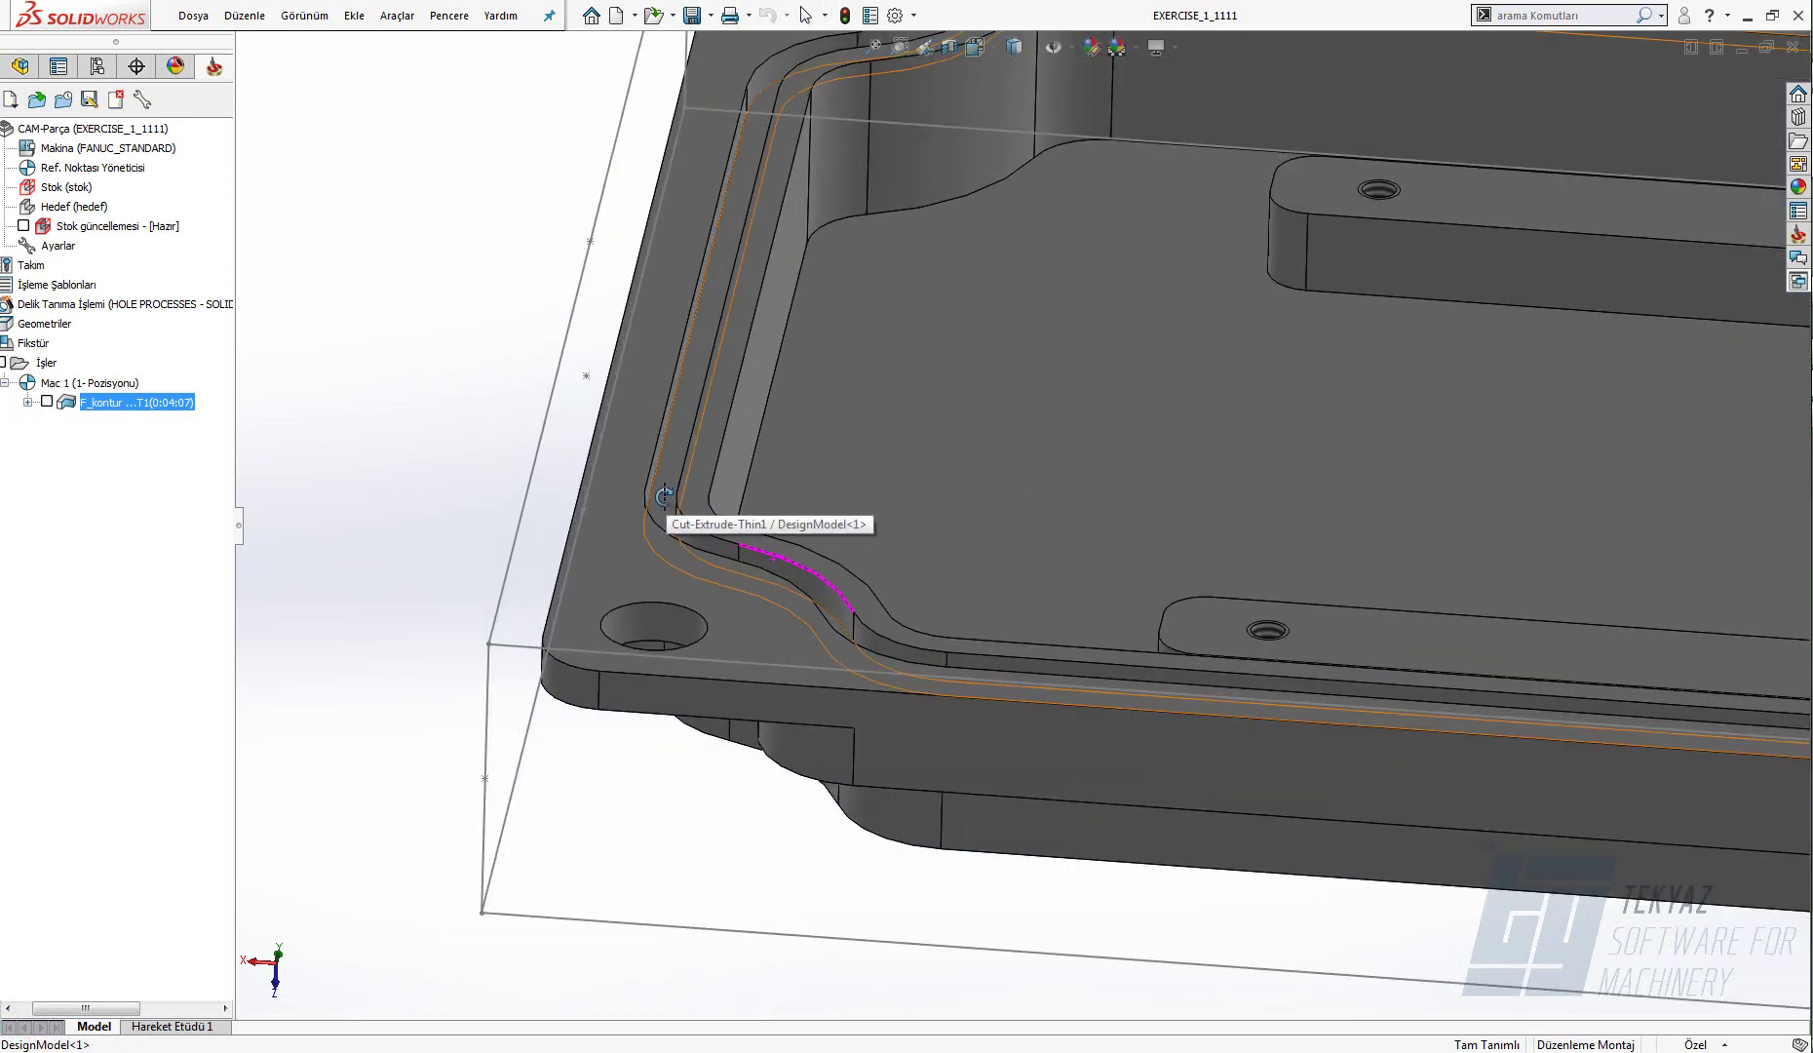
{"action": "key", "text": "Escape"}
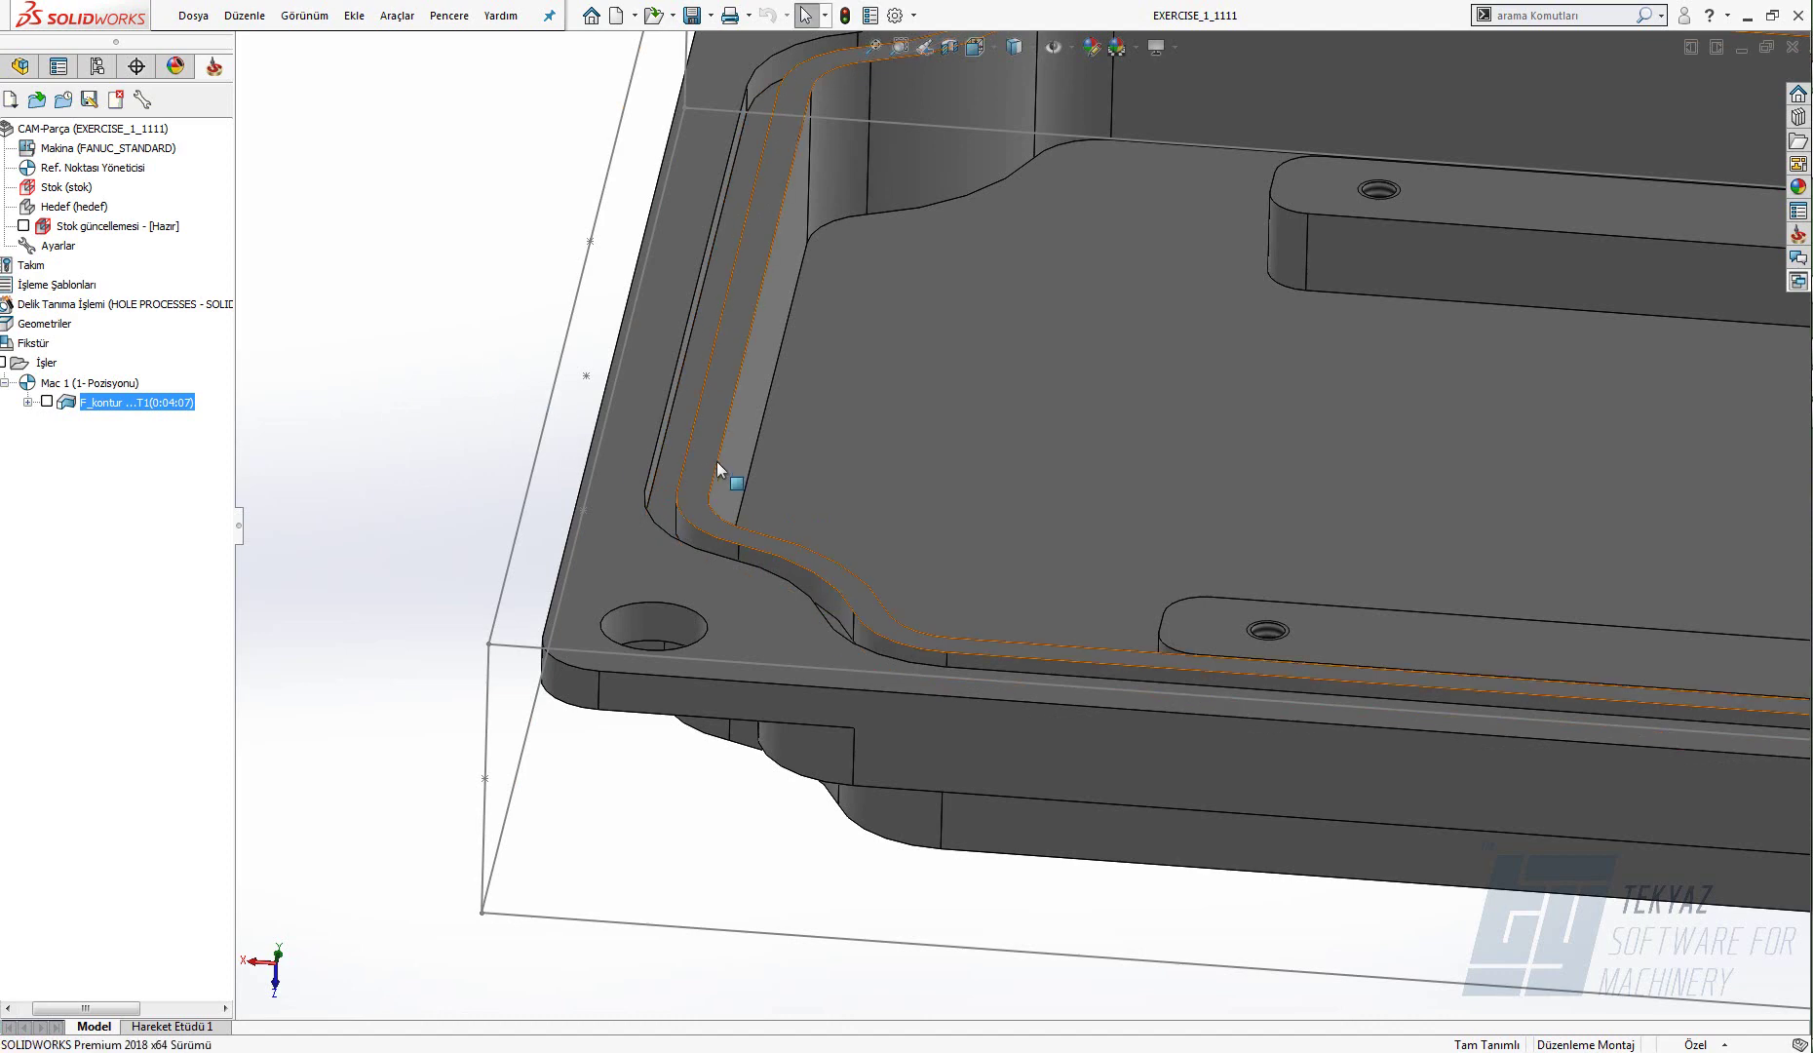
{"action": "scroll", "coordinate": [701, 469], "scroll_direction": "up", "scroll_amount": 2}
{"action": "left_click", "coordinate": [672, 459]}
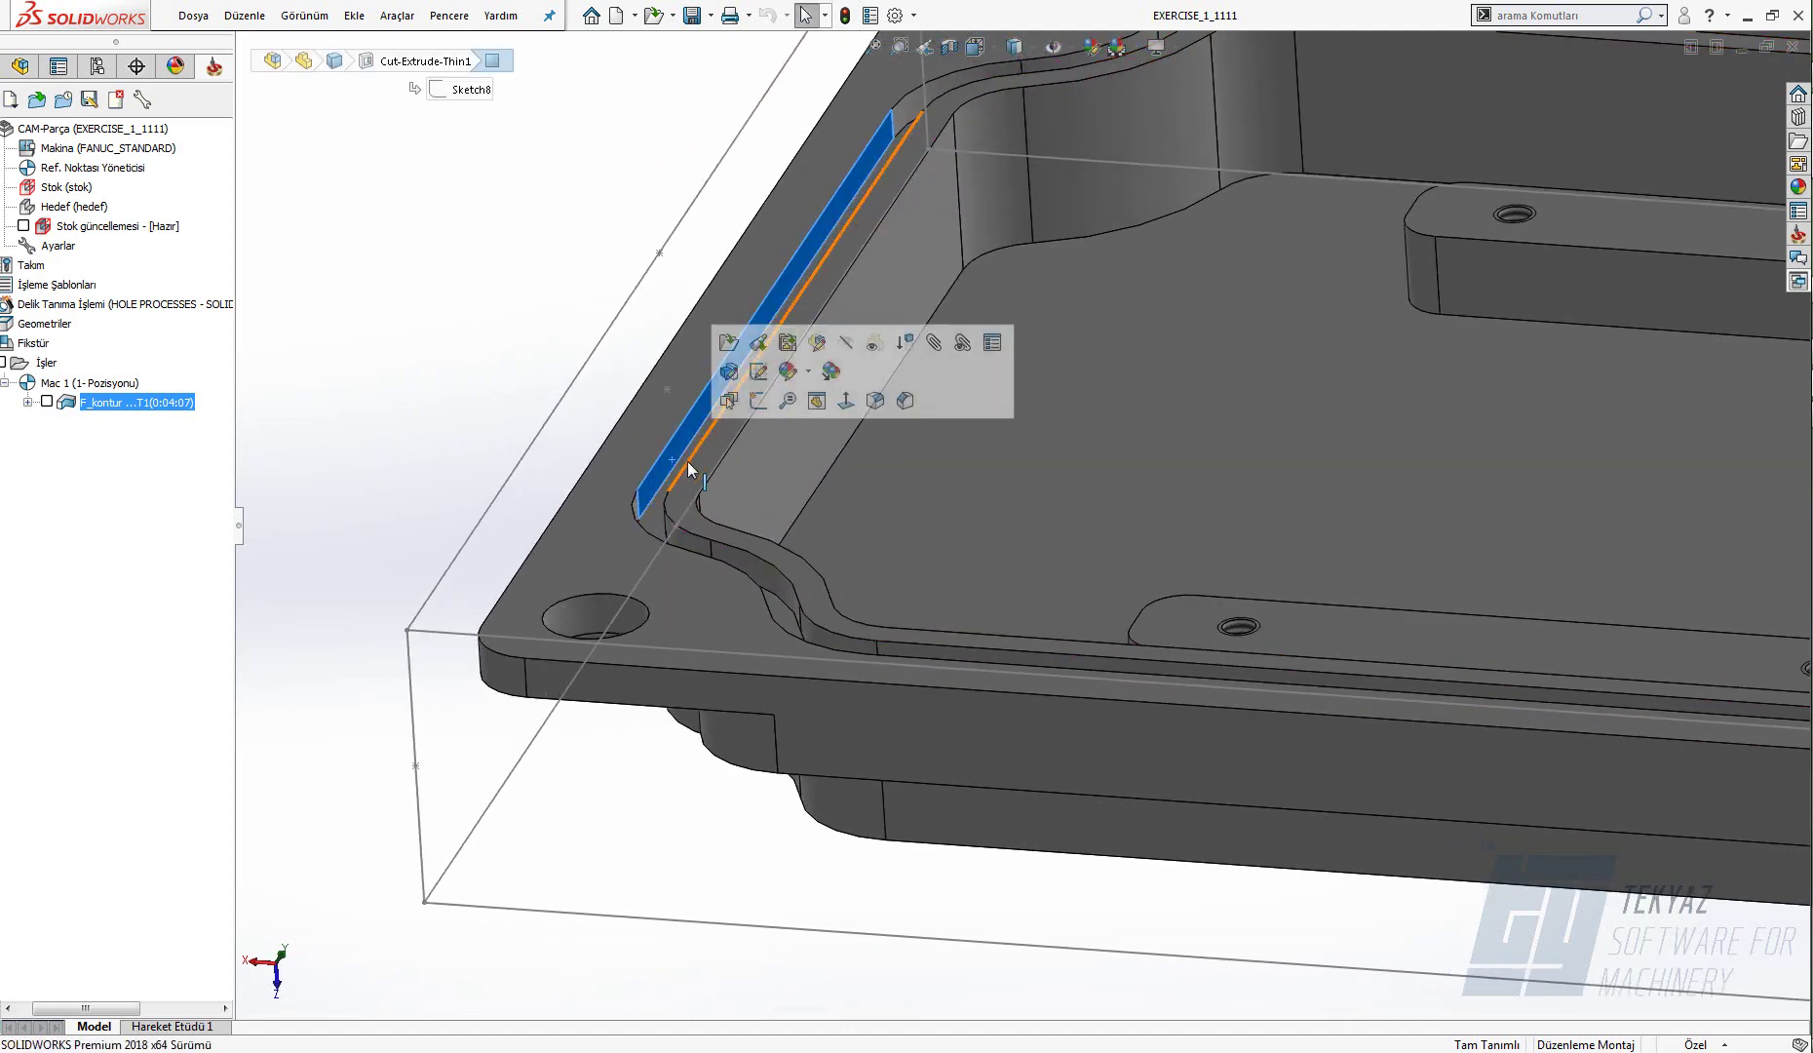
{"action": "scroll", "coordinate": [688, 462], "scroll_direction": "down", "scroll_amount": 3}
{"action": "middle_click_drag", "start_coordinate": [749, 457], "coordinate": [709, 510]}
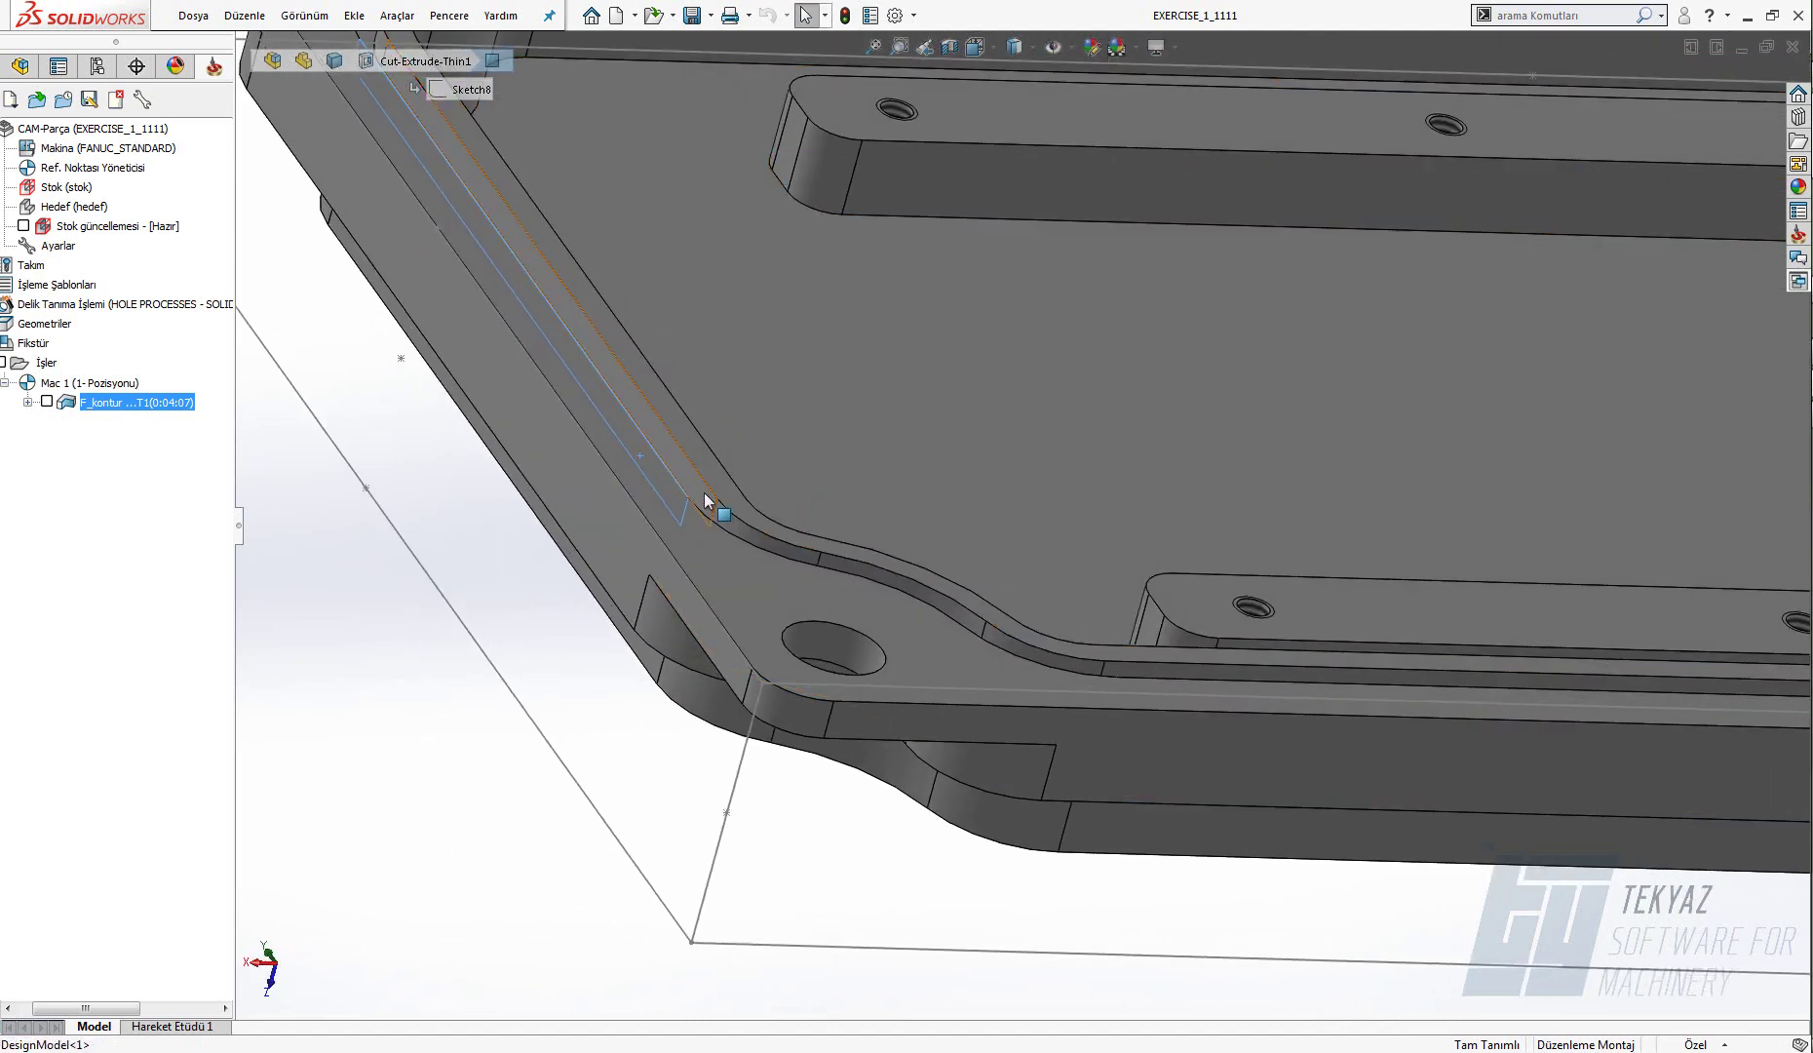
{"action": "left_click", "coordinate": [688, 502]}
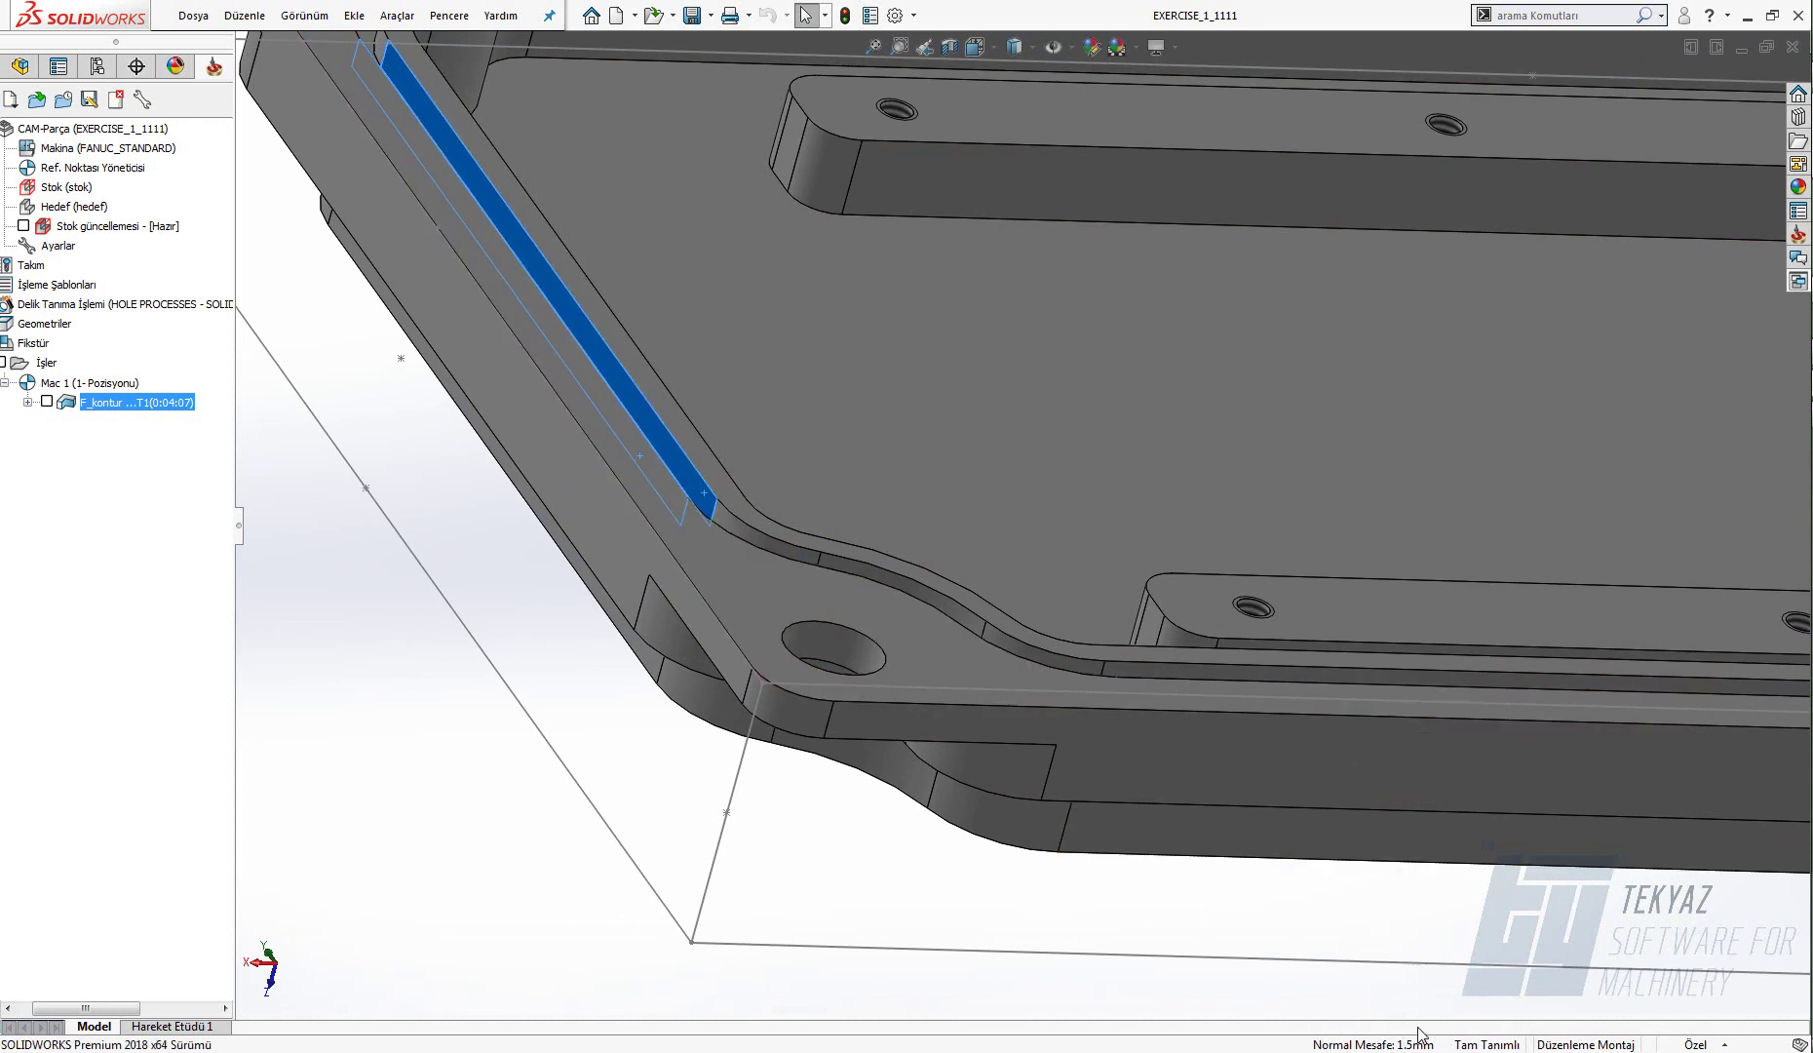
{"action": "left_click", "coordinate": [372, 581]}
{"action": "middle_click_drag", "start_coordinate": [608, 535], "coordinate": [678, 559]}
{"action": "scroll", "coordinate": [1136, 529], "scroll_direction": "down", "scroll_amount": 5}
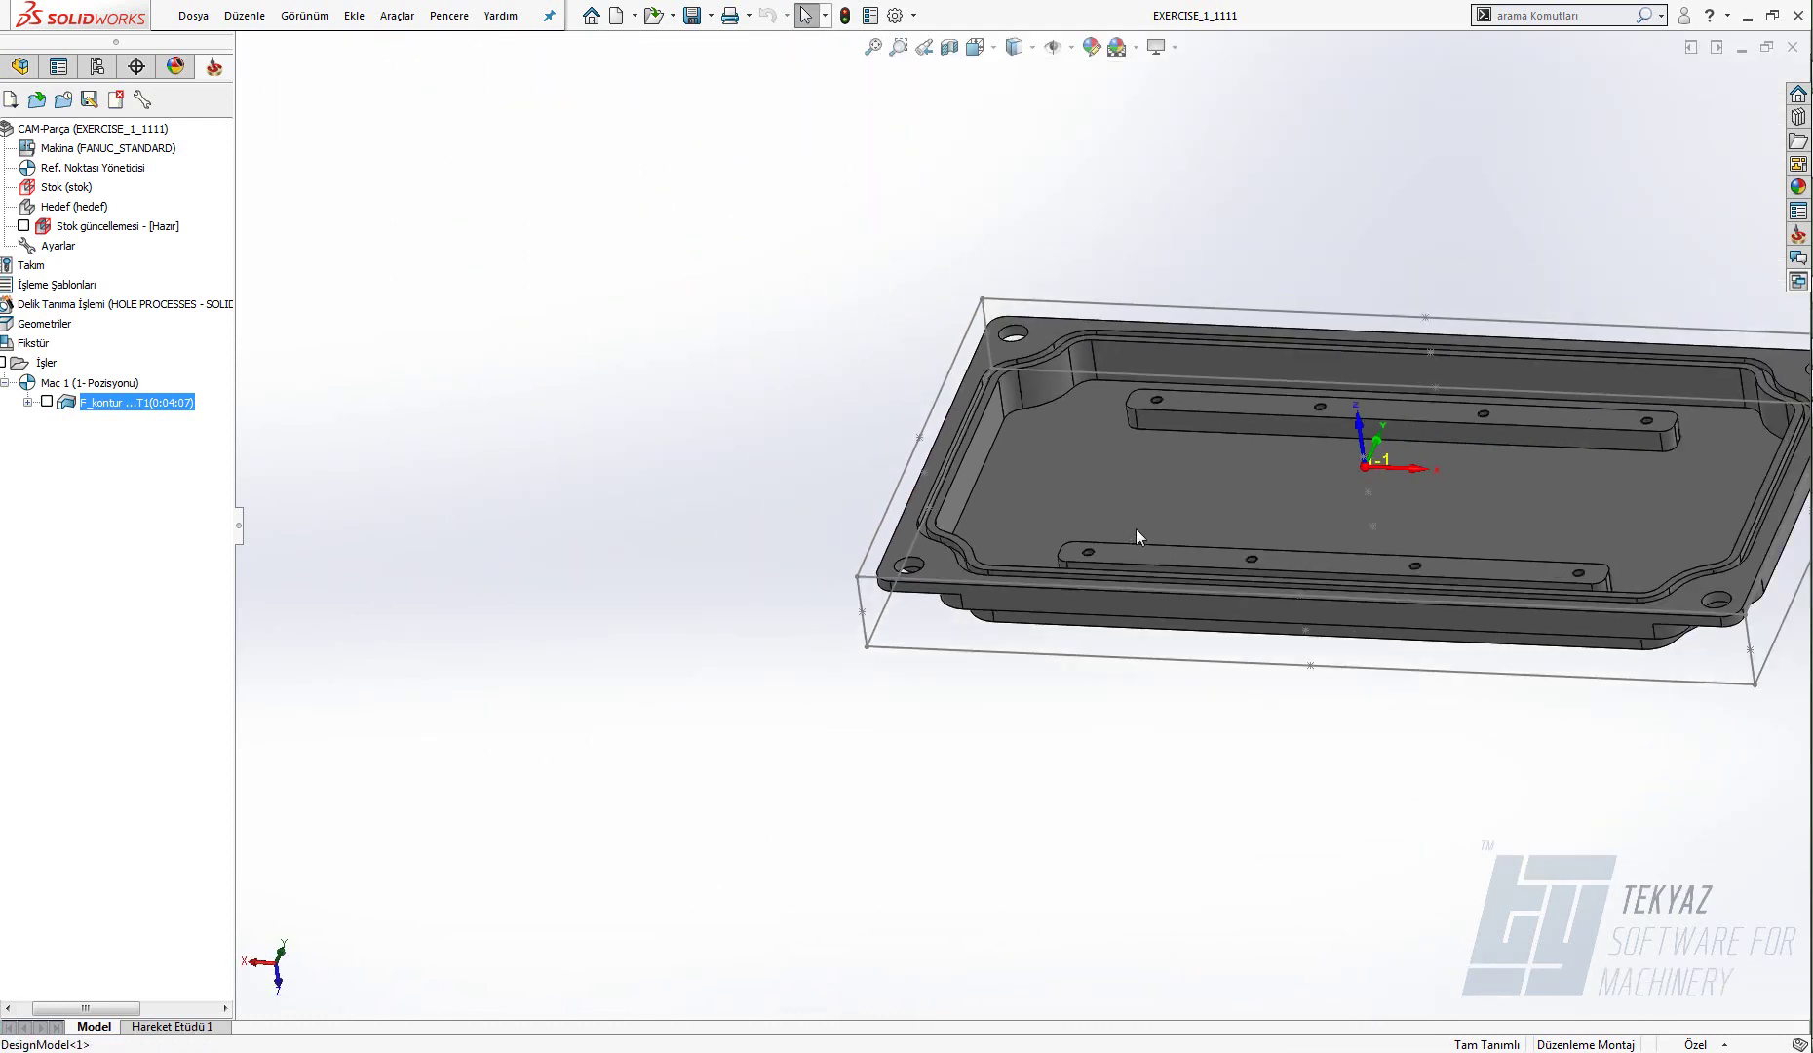
- Add a new profile (Profil) milling operation to the CAM job list
{"action": "scroll", "coordinate": [910, 535], "scroll_direction": "up", "scroll_amount": 10}
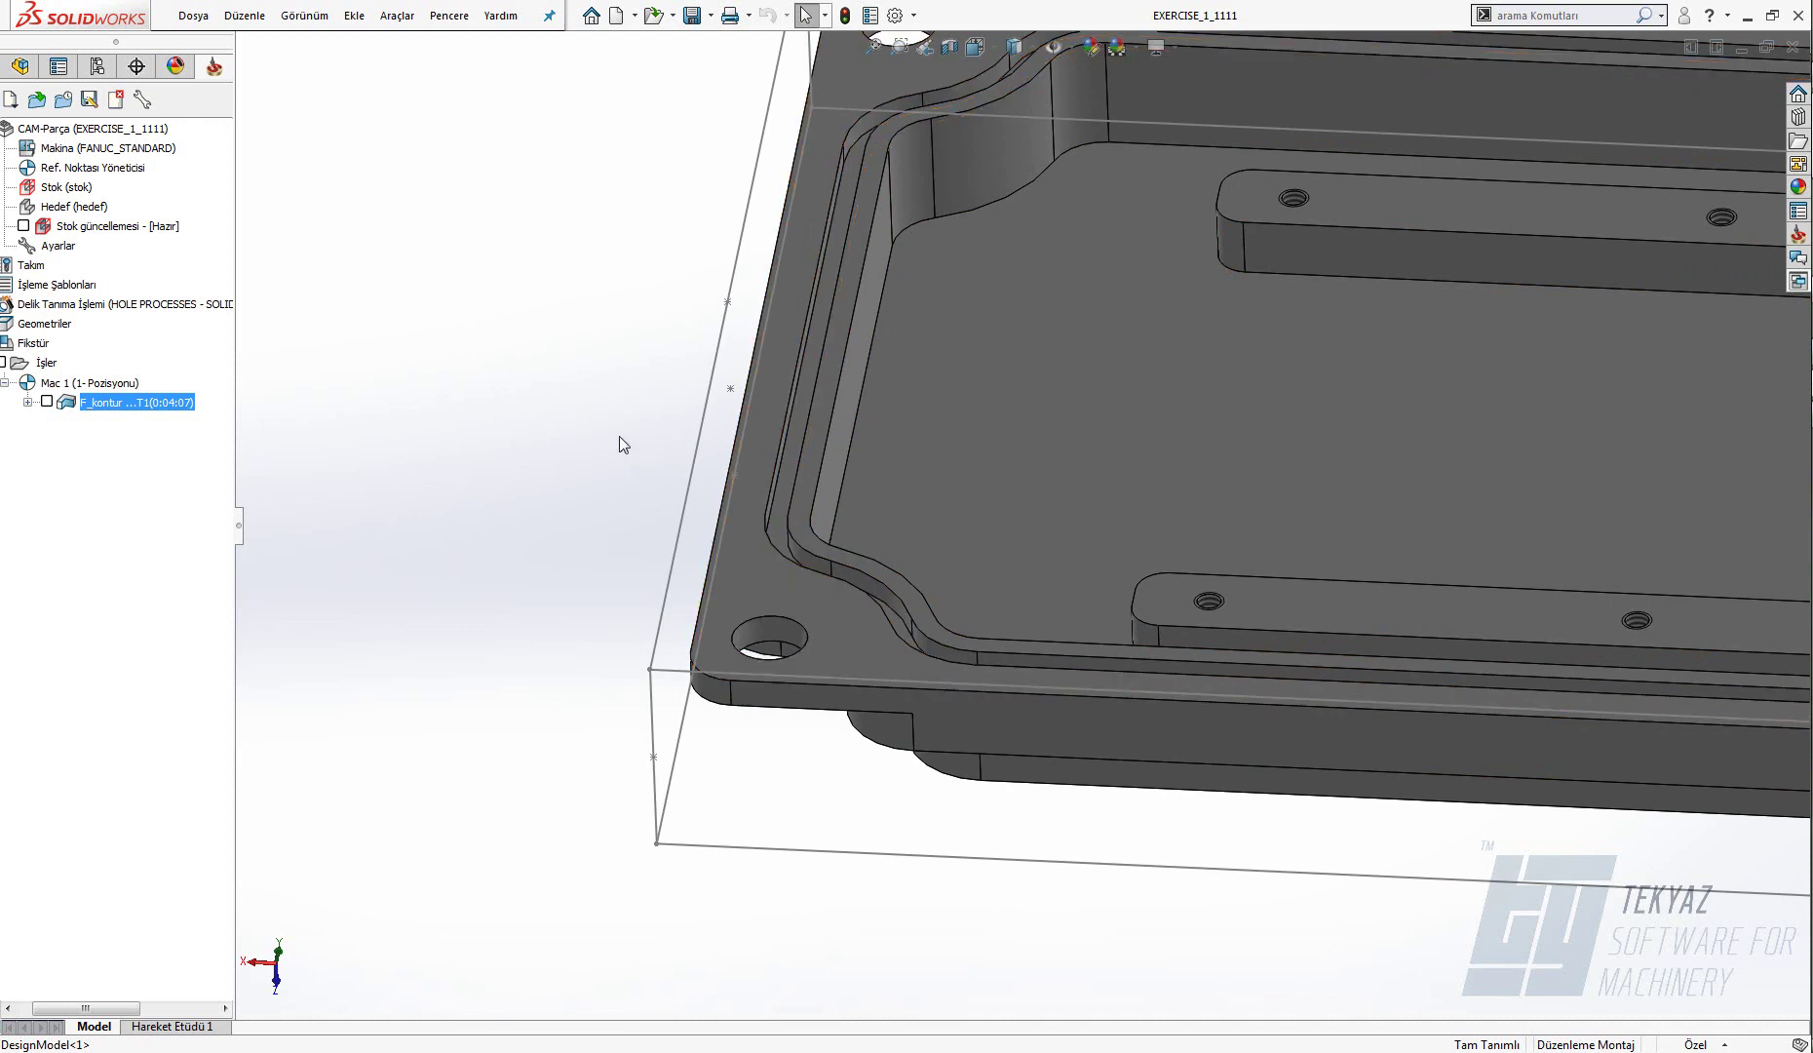
{"action": "middle_click_drag", "start_coordinate": [619, 437], "coordinate": [390, 395], "text": "ctrl"}
{"action": "scroll", "coordinate": [914, 458], "scroll_direction": "down", "scroll_amount": 6}
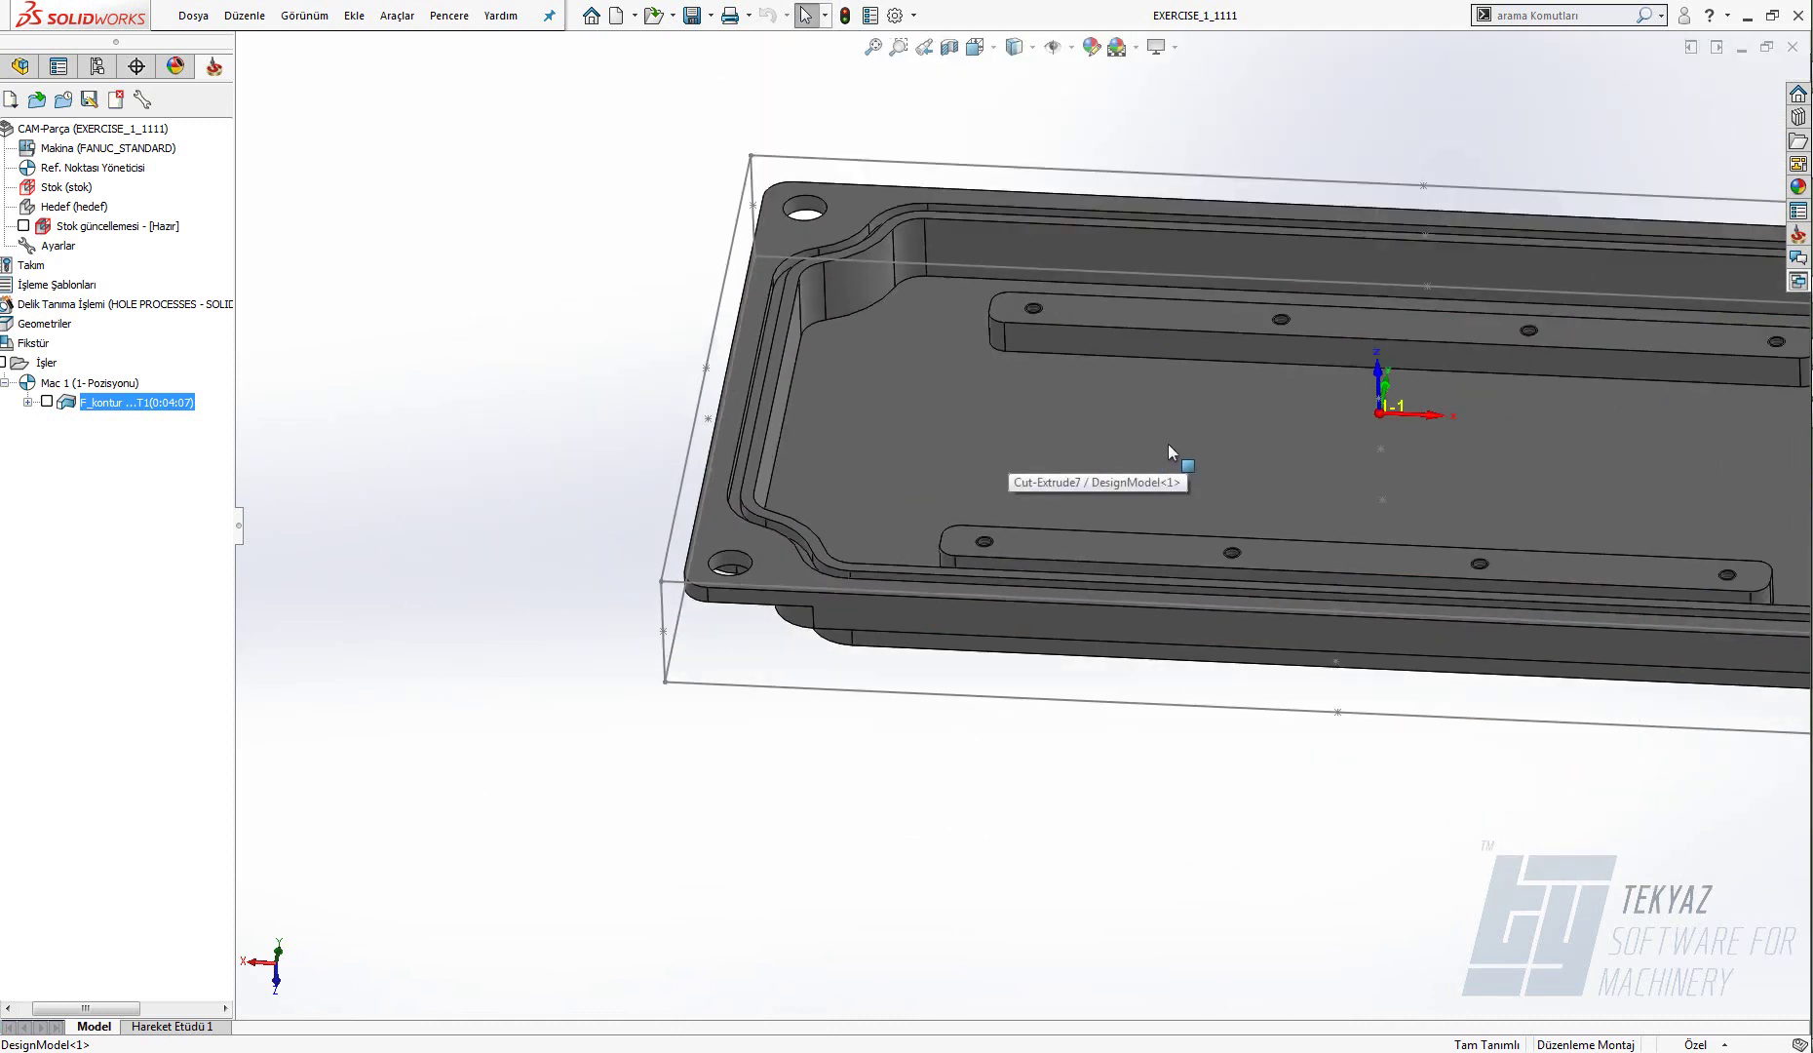
{"action": "middle_click_drag", "start_coordinate": [1174, 457], "coordinate": [879, 486], "text": "ctrl"}
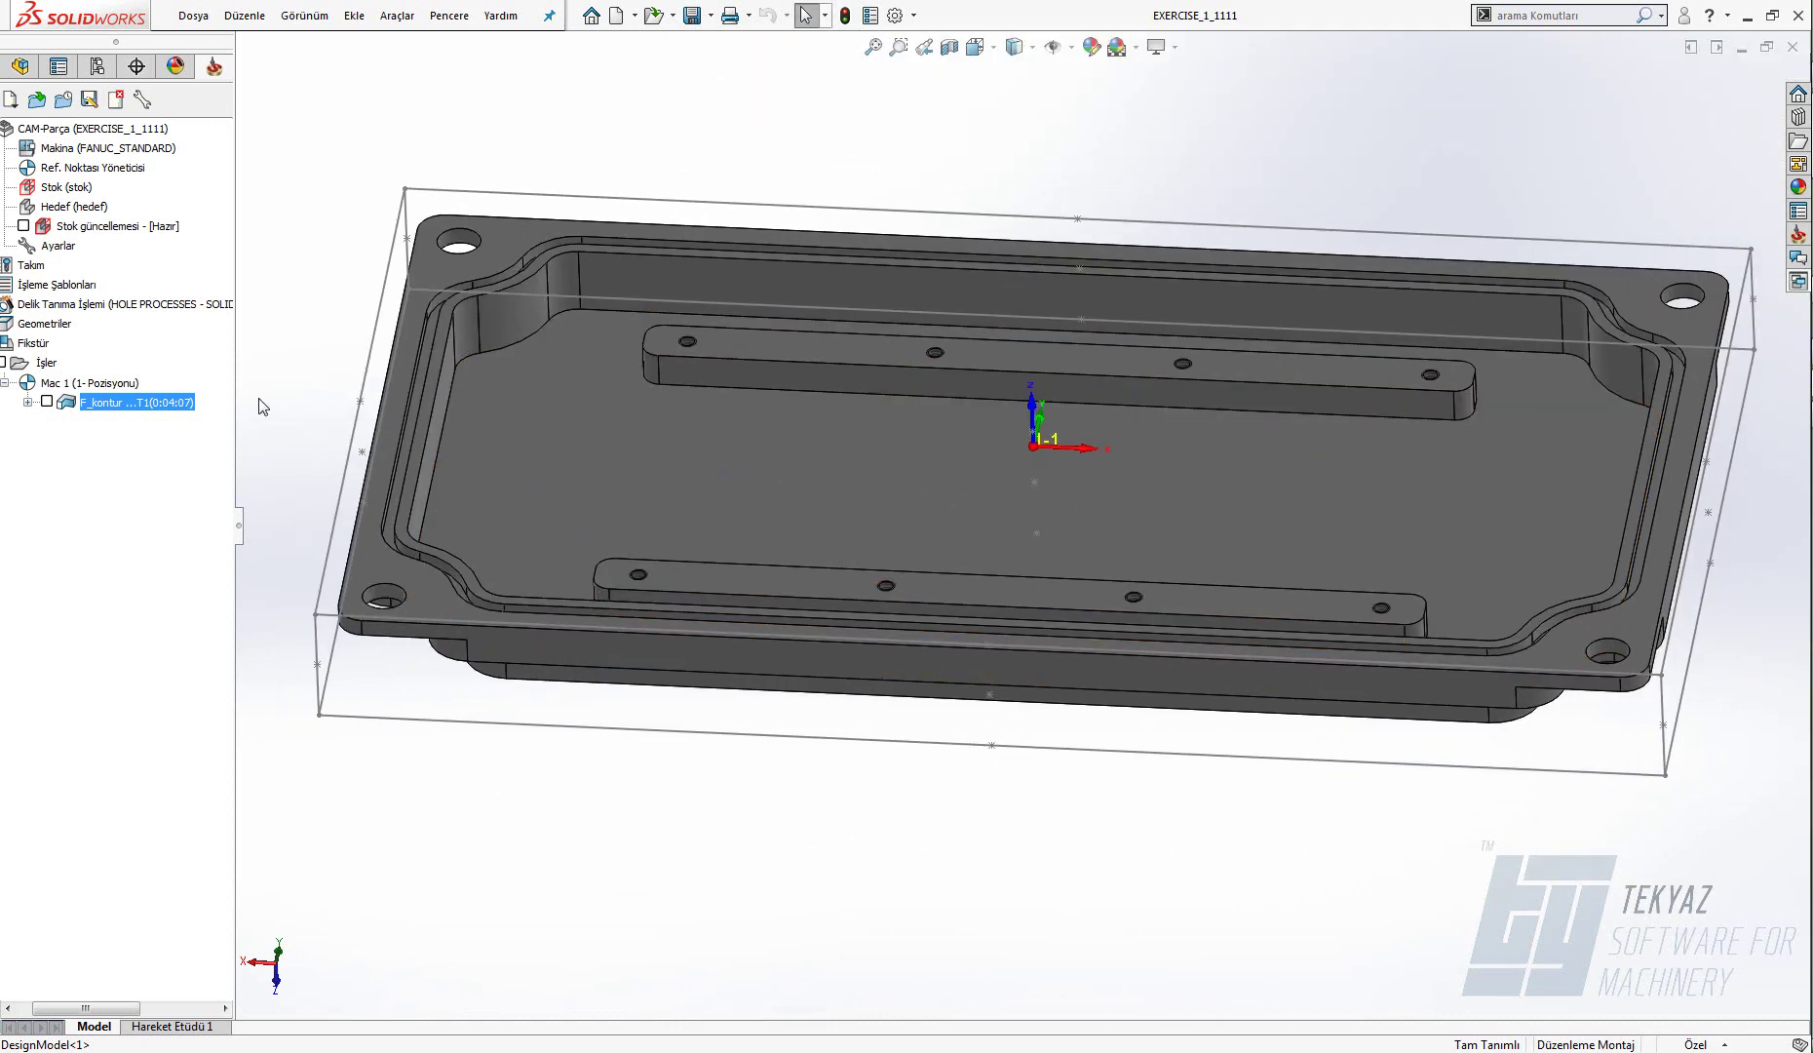
{"action": "right_click", "coordinate": [45, 367]}
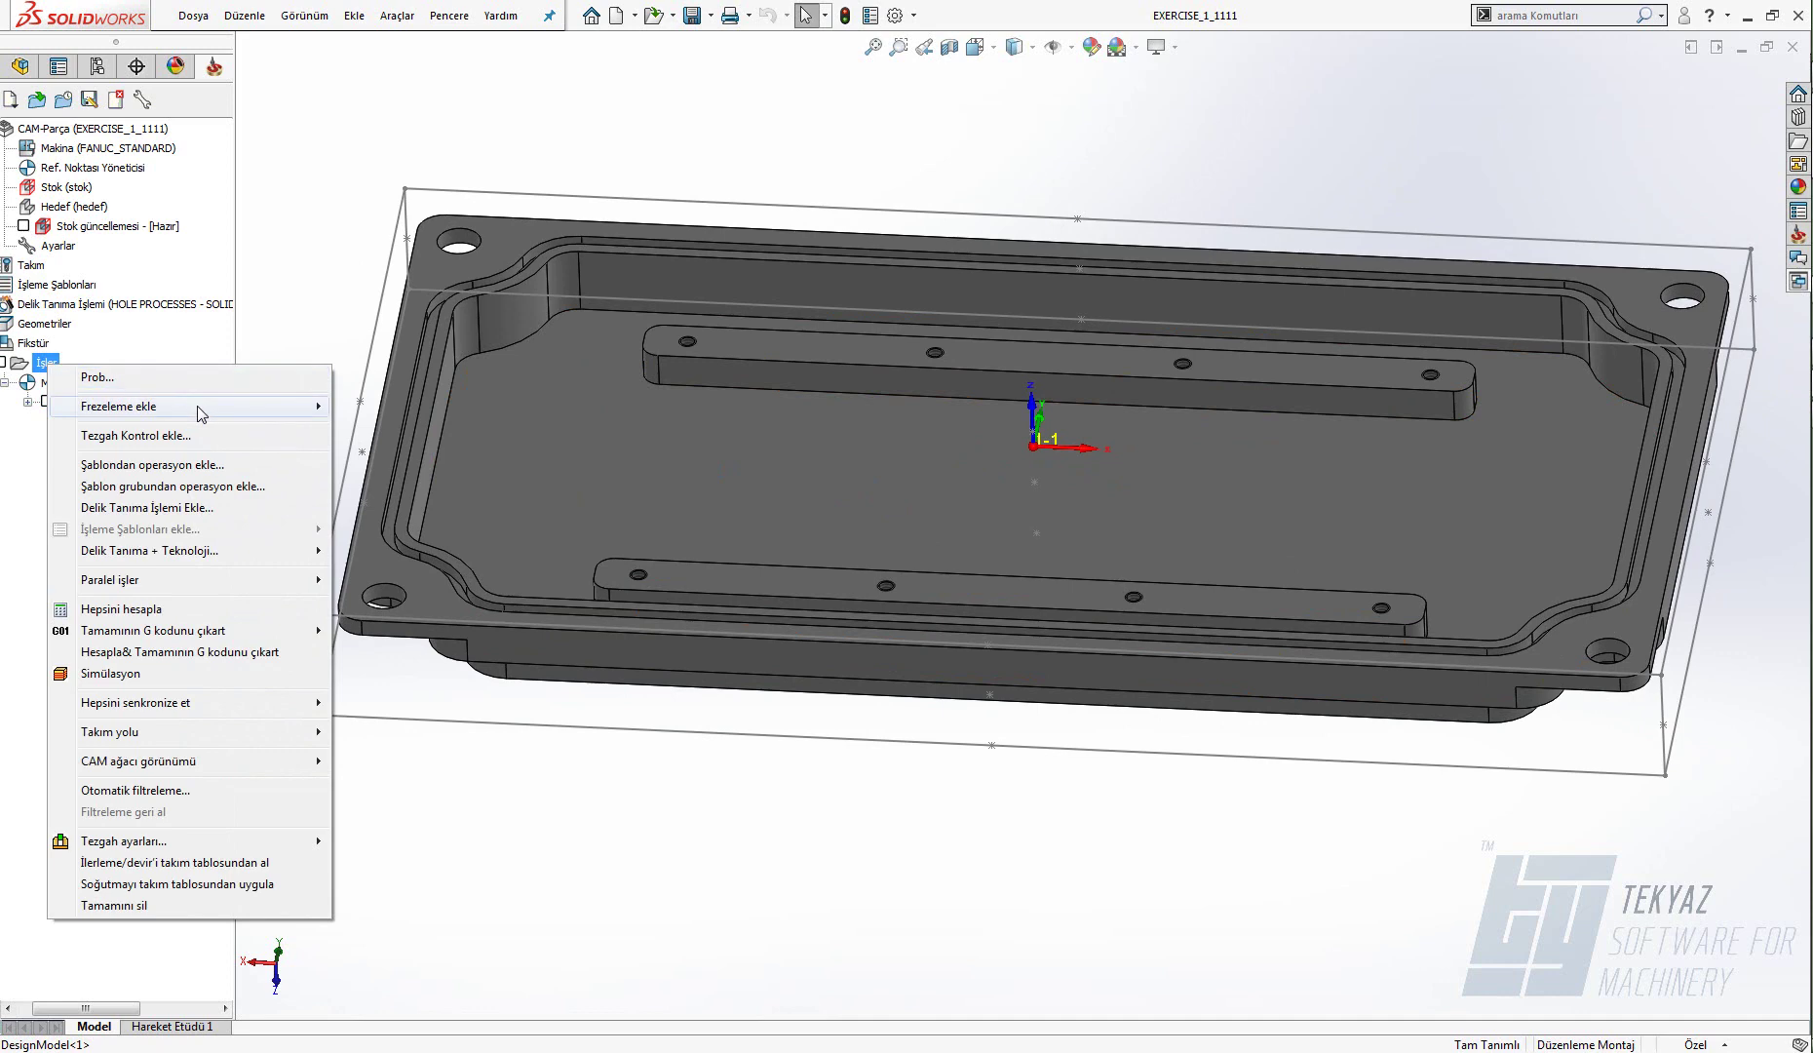
{"action": "mouse_move", "coordinate": [331, 419]}
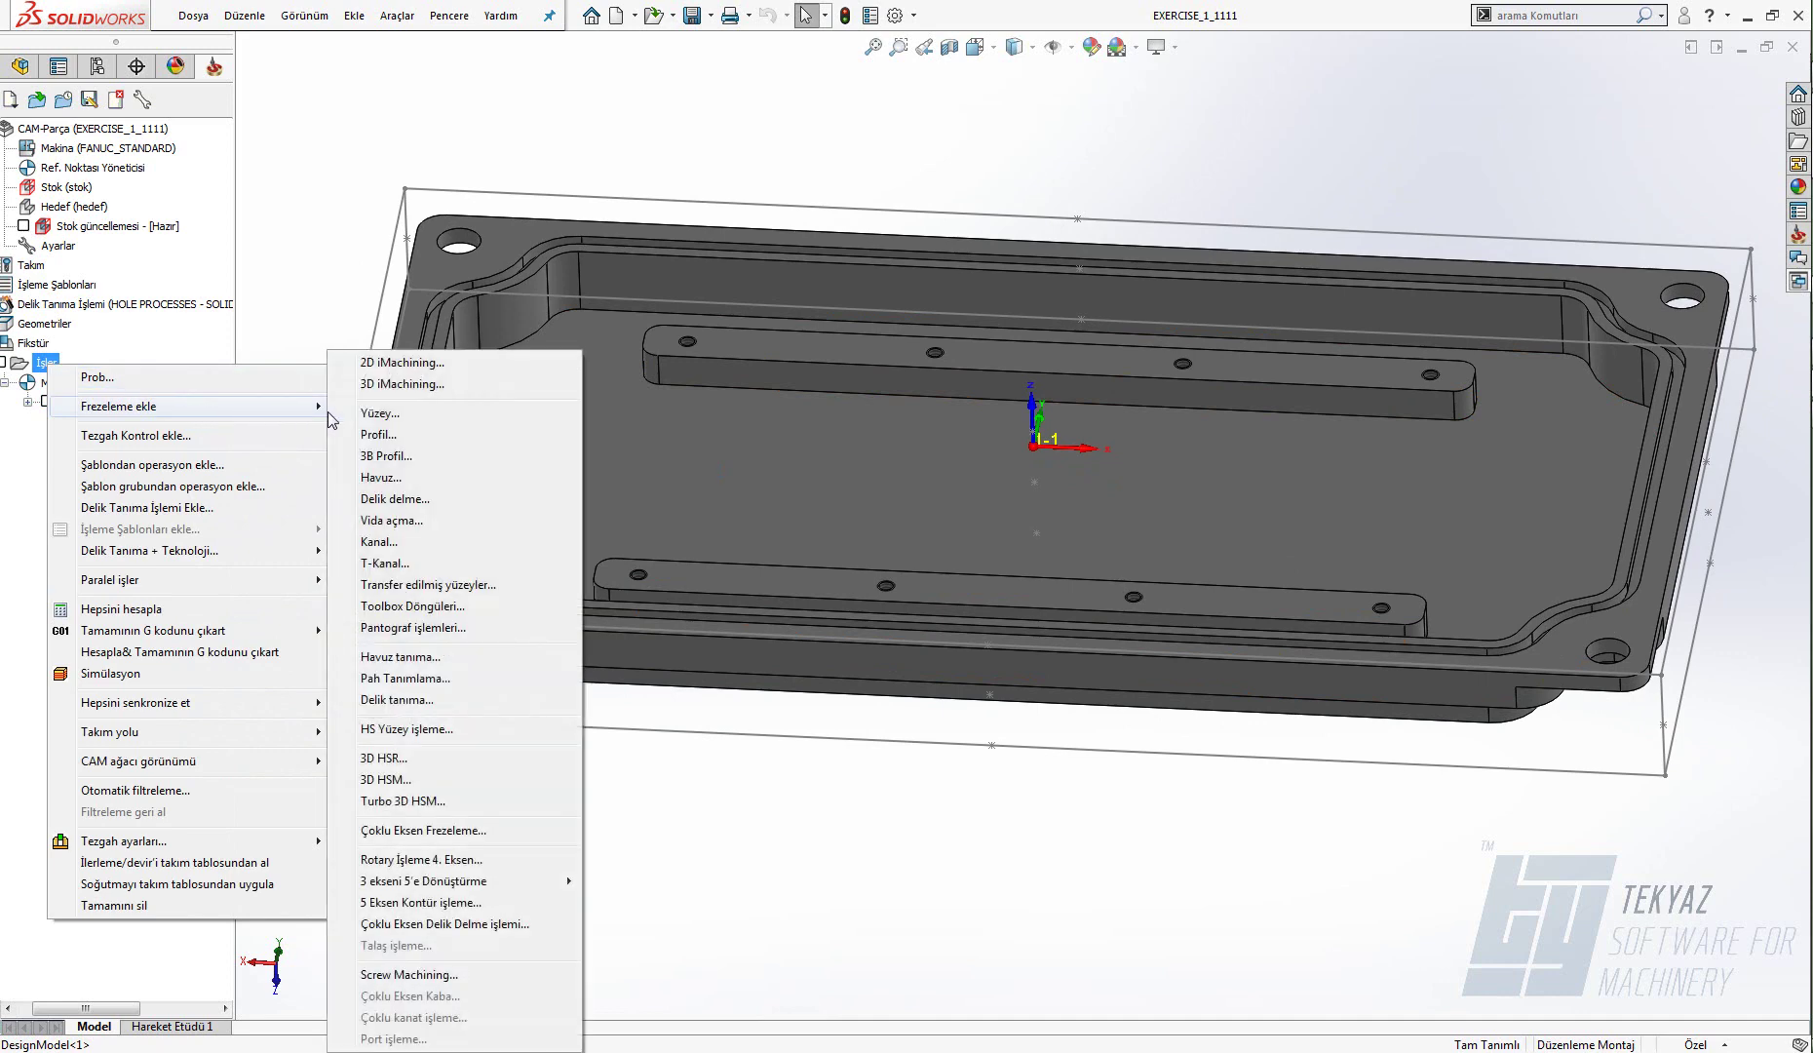
{"action": "left_click", "coordinate": [396, 438]}
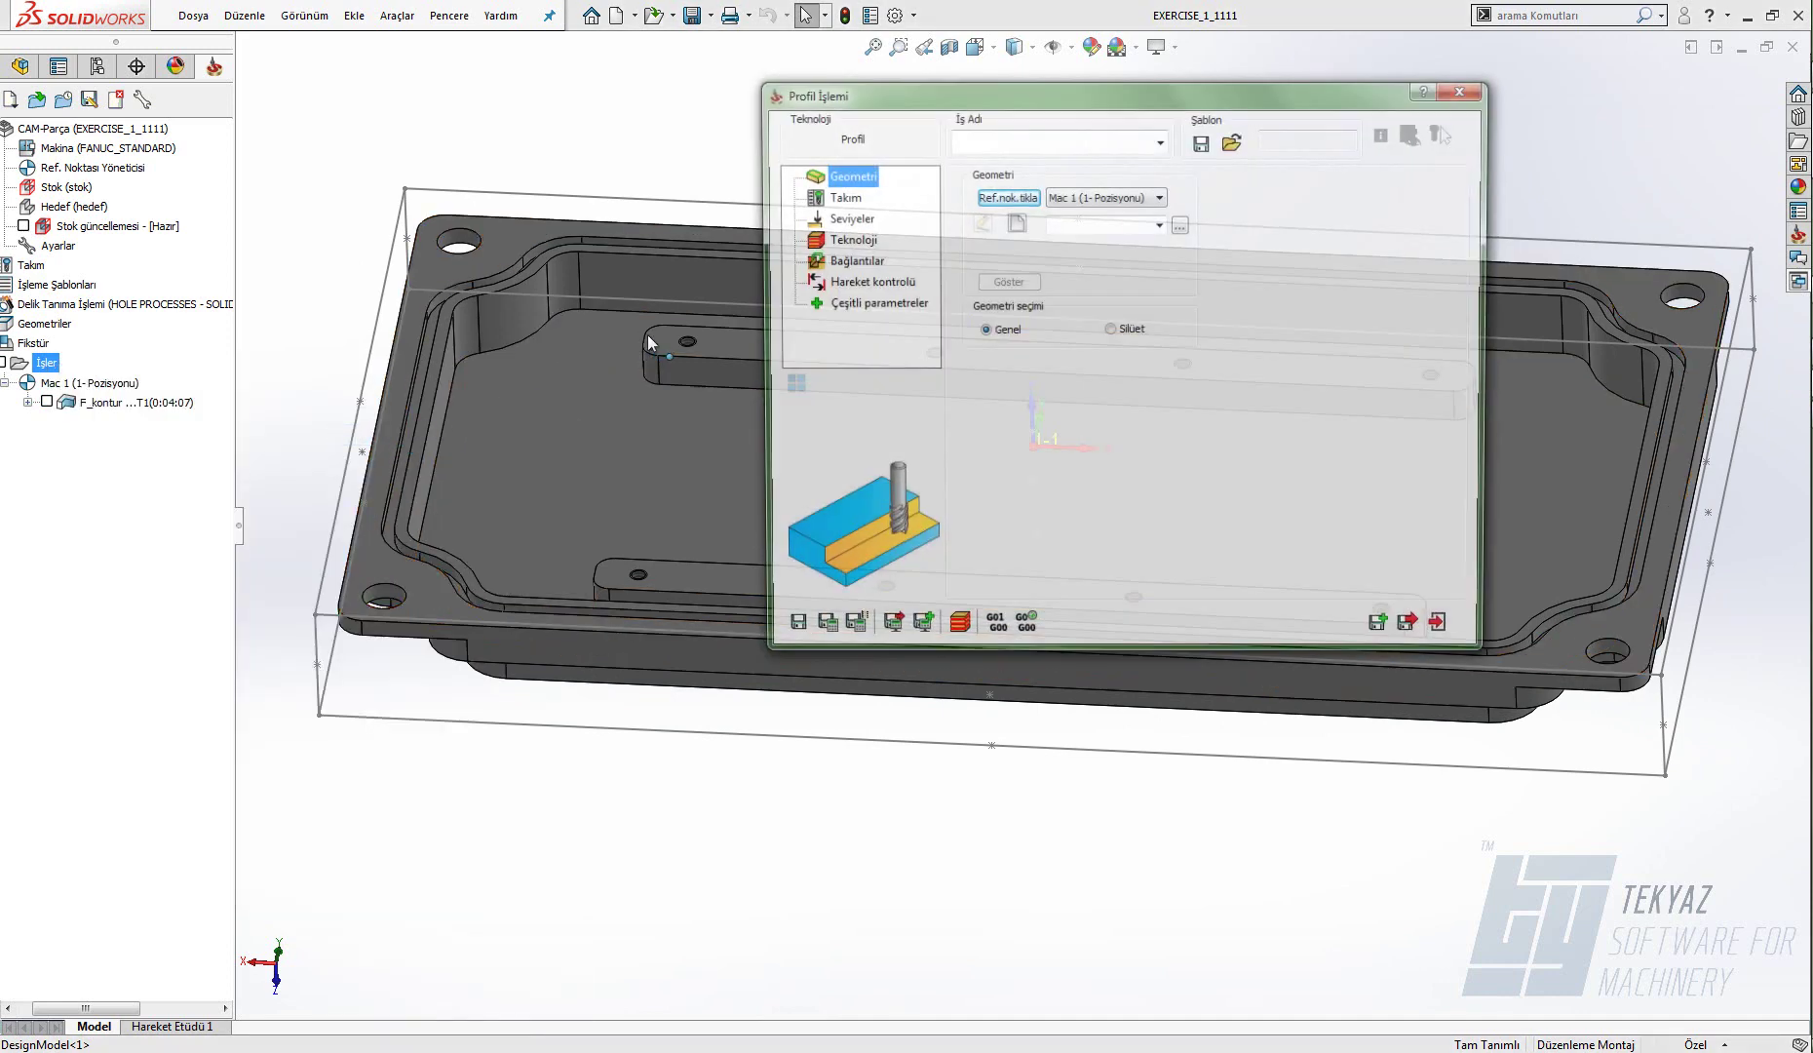
- Define the geometry kontur1 as a closed tangent chain along the inner edge of the perimeter groove
{"action": "left_click", "coordinate": [1015, 227]}
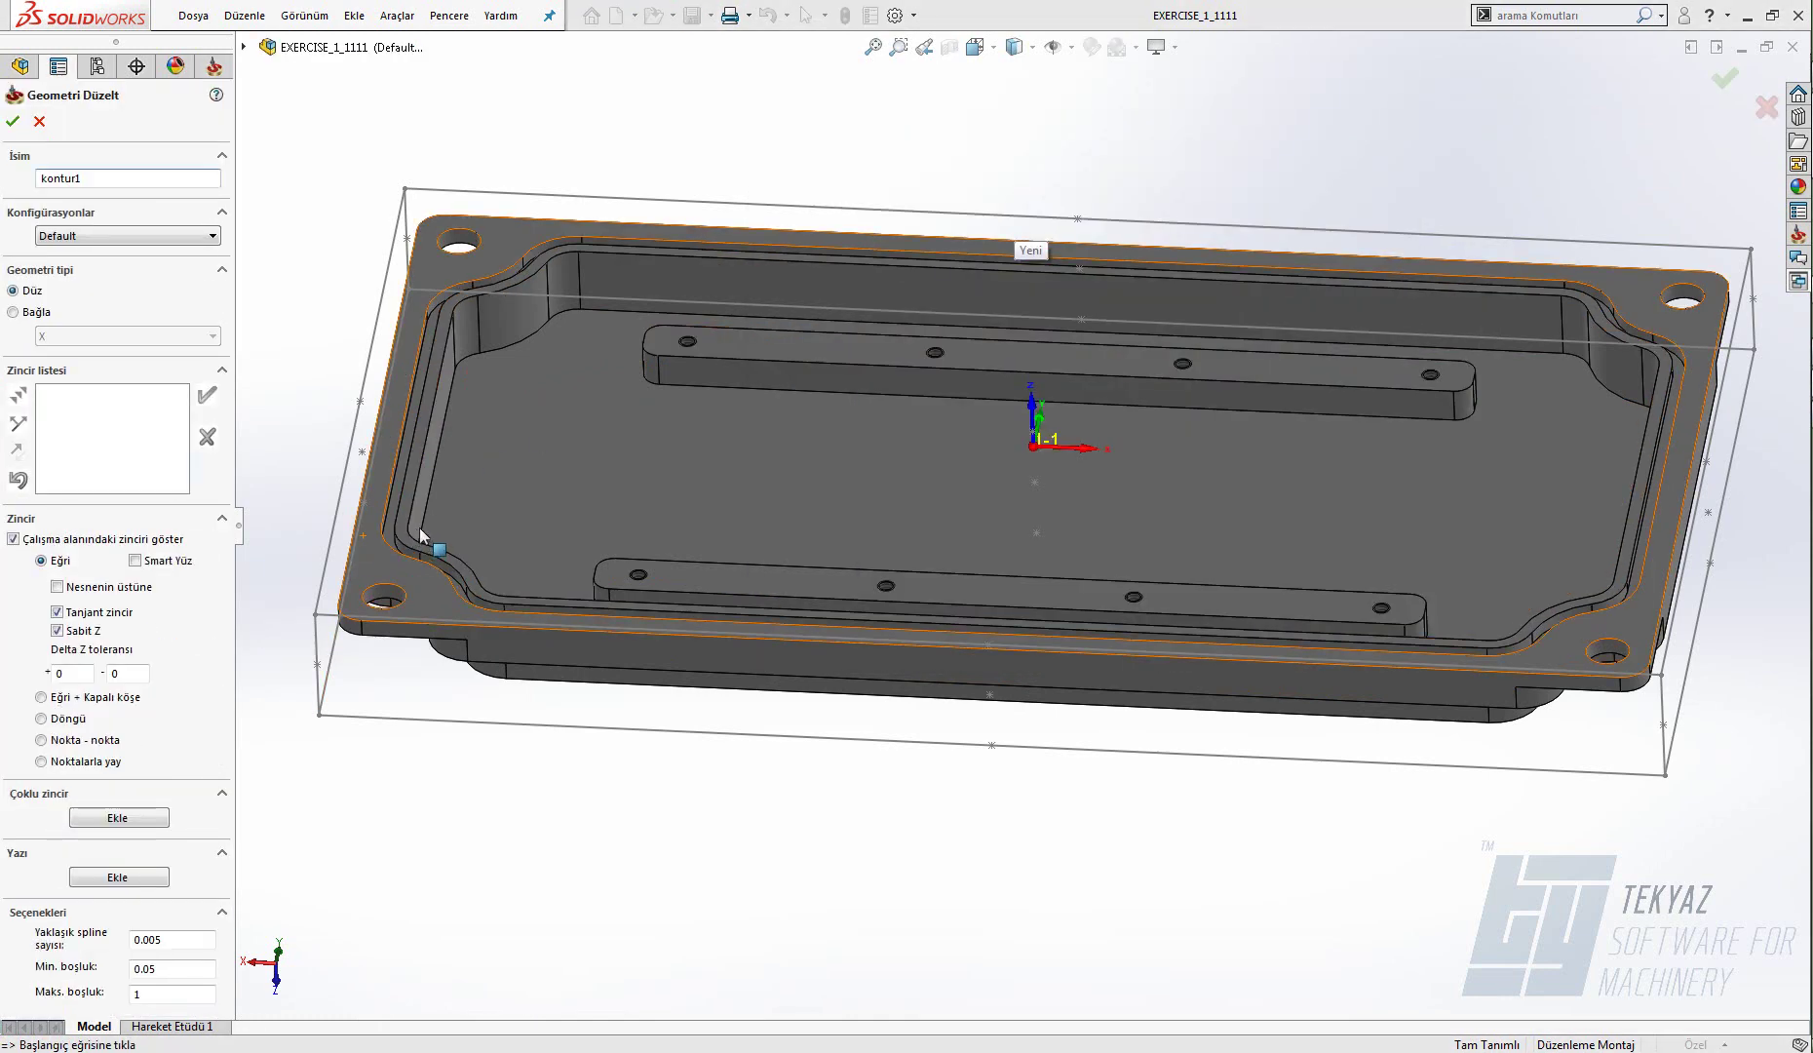
{"action": "scroll", "coordinate": [419, 528], "scroll_direction": "down", "scroll_amount": 5}
{"action": "scroll", "coordinate": [541, 512], "scroll_direction": "down", "scroll_amount": 2}
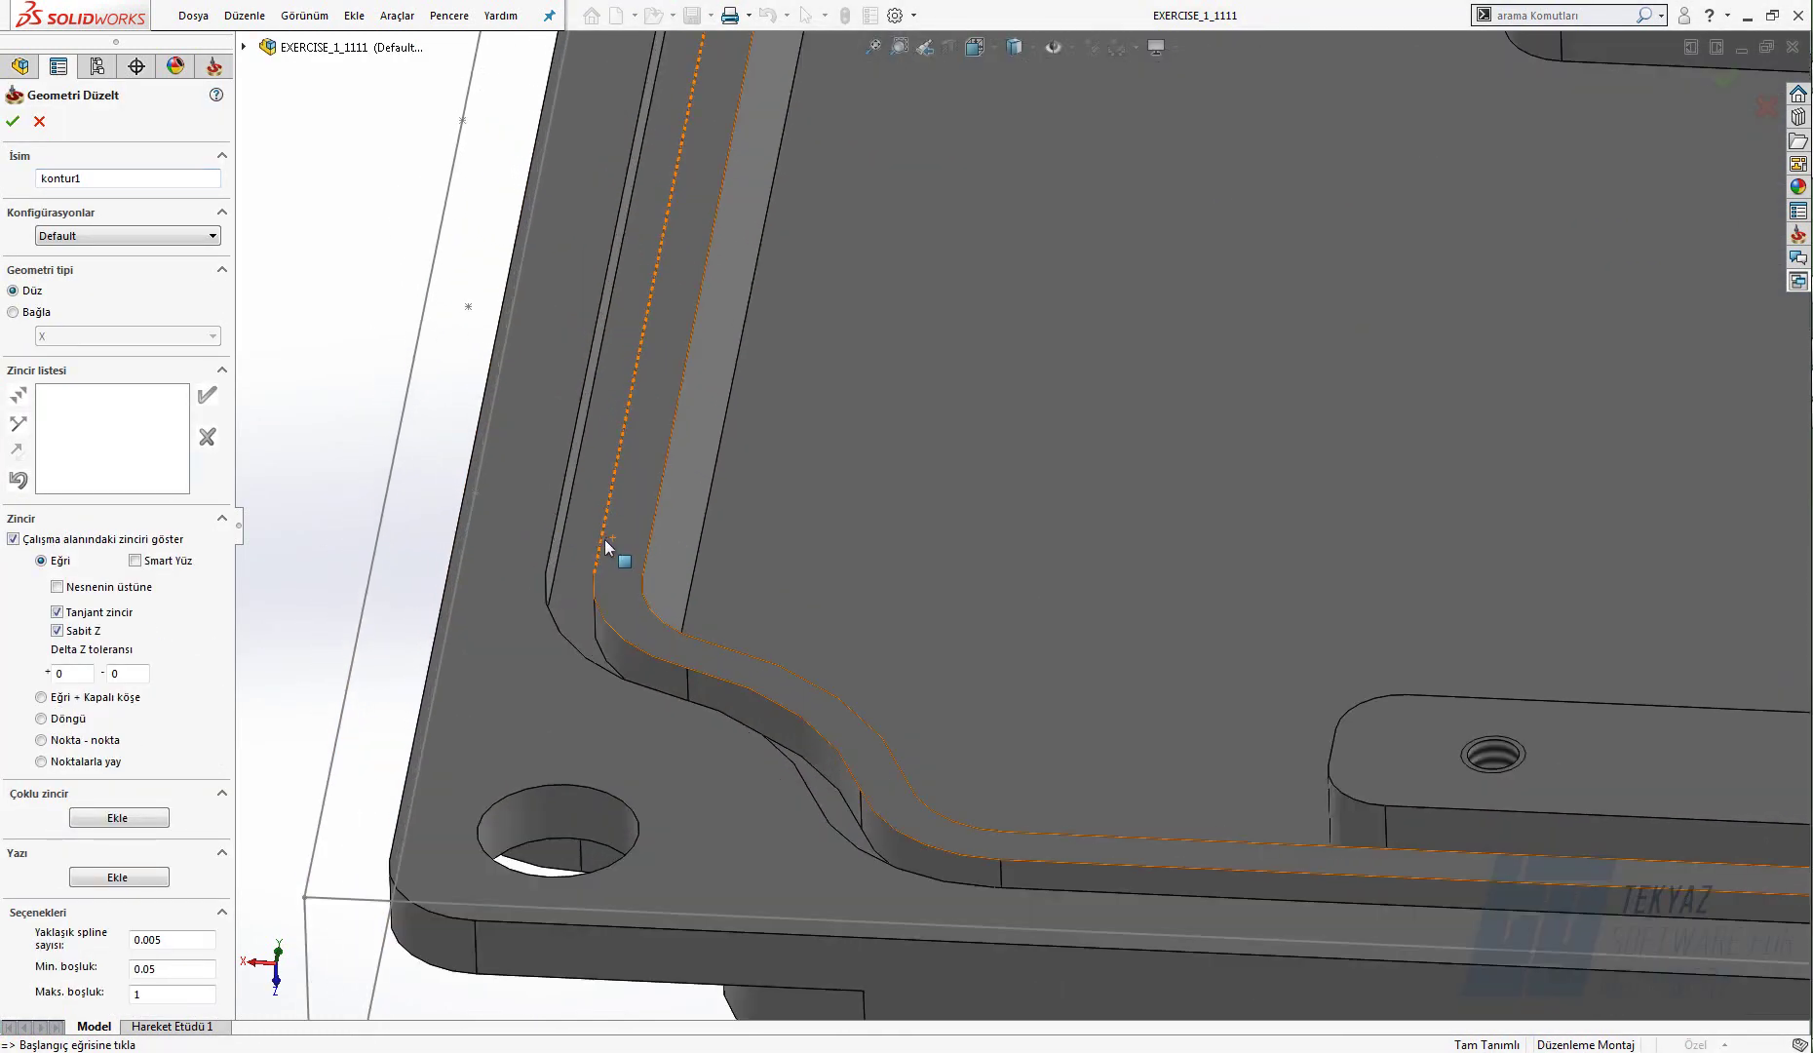
{"action": "left_click", "coordinate": [602, 540]}
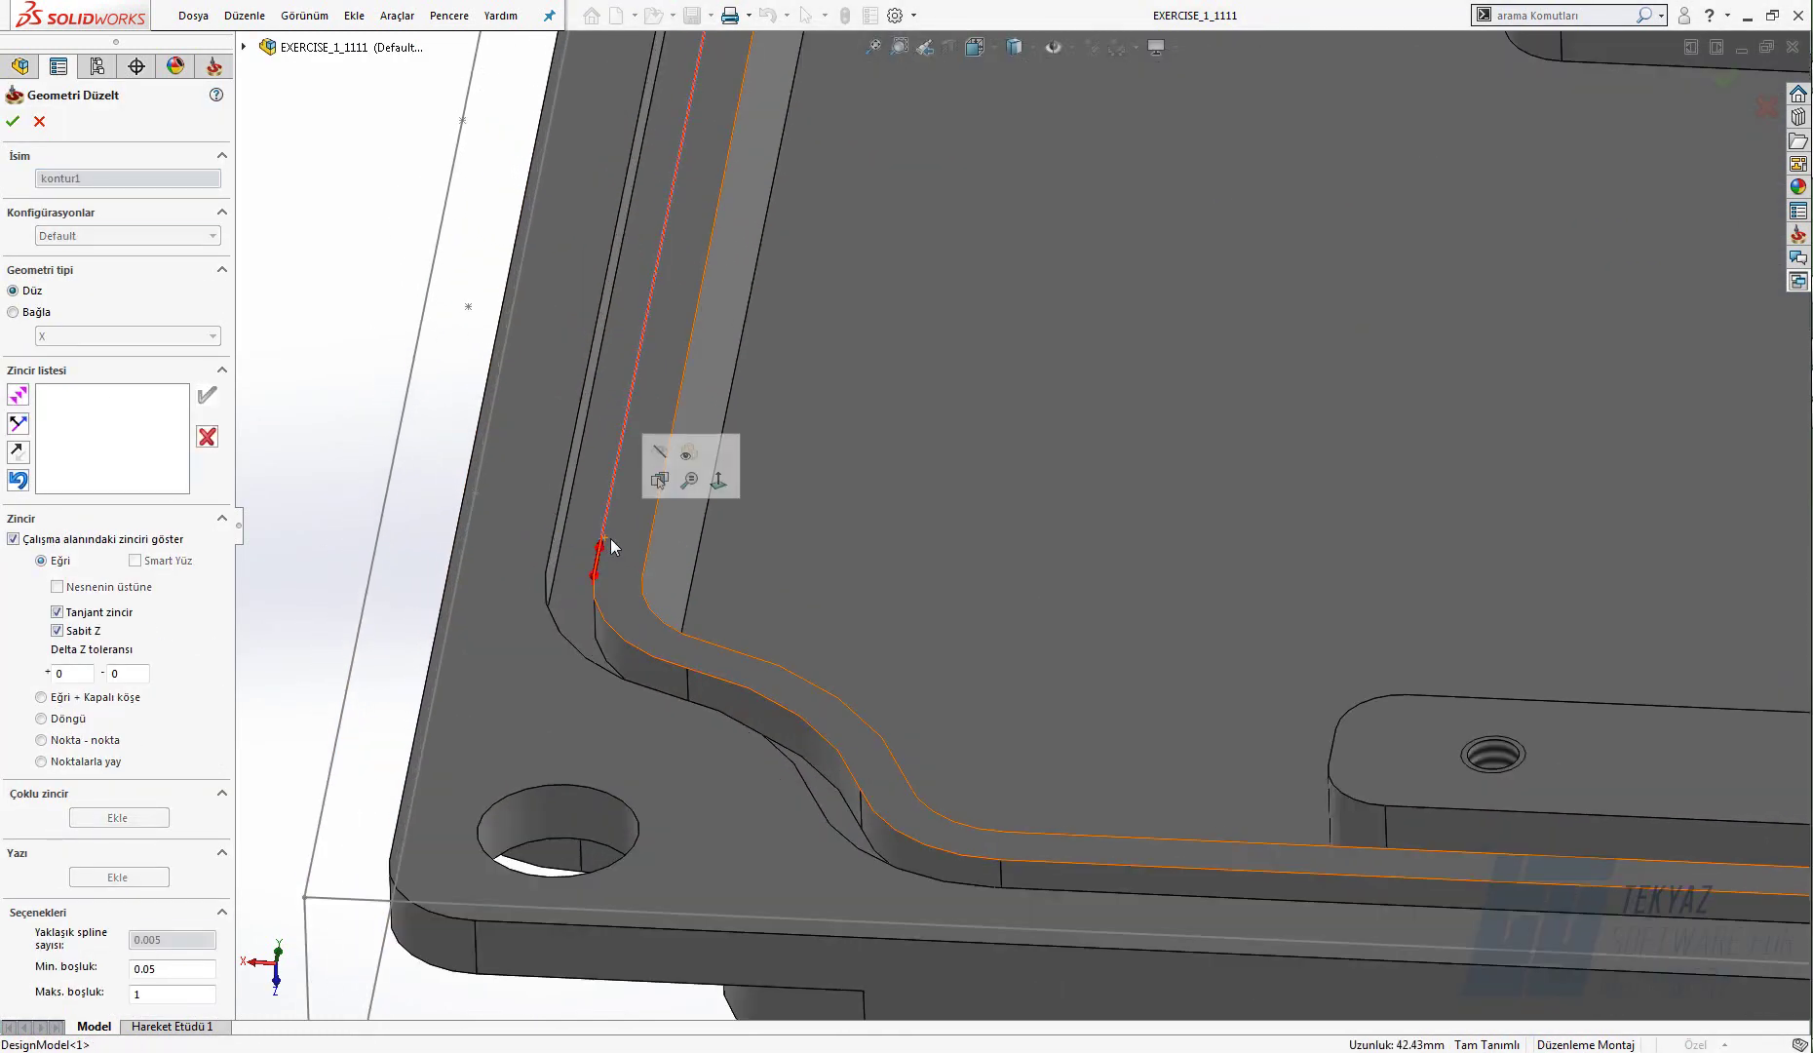
{"action": "scroll", "coordinate": [742, 507], "scroll_direction": "up", "scroll_amount": 6}
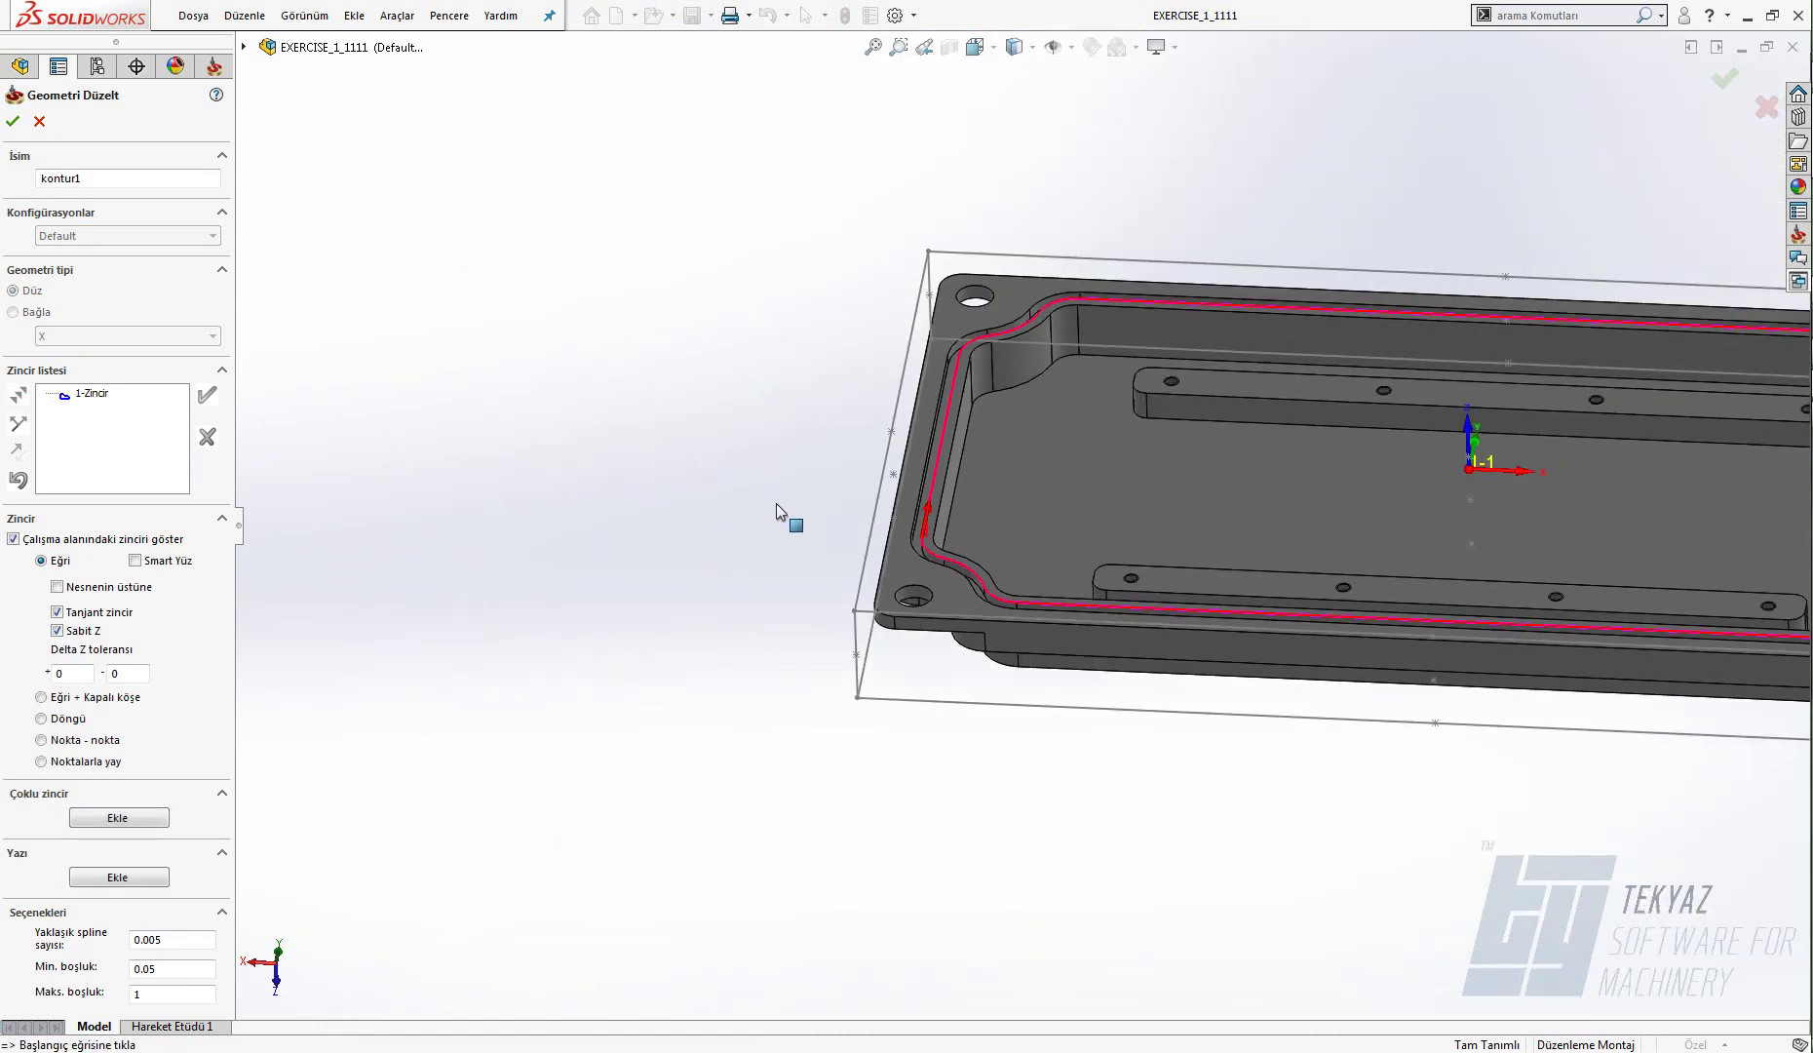
{"action": "middle_click_drag", "start_coordinate": [1148, 524], "coordinate": [726, 542], "text": "ctrl"}
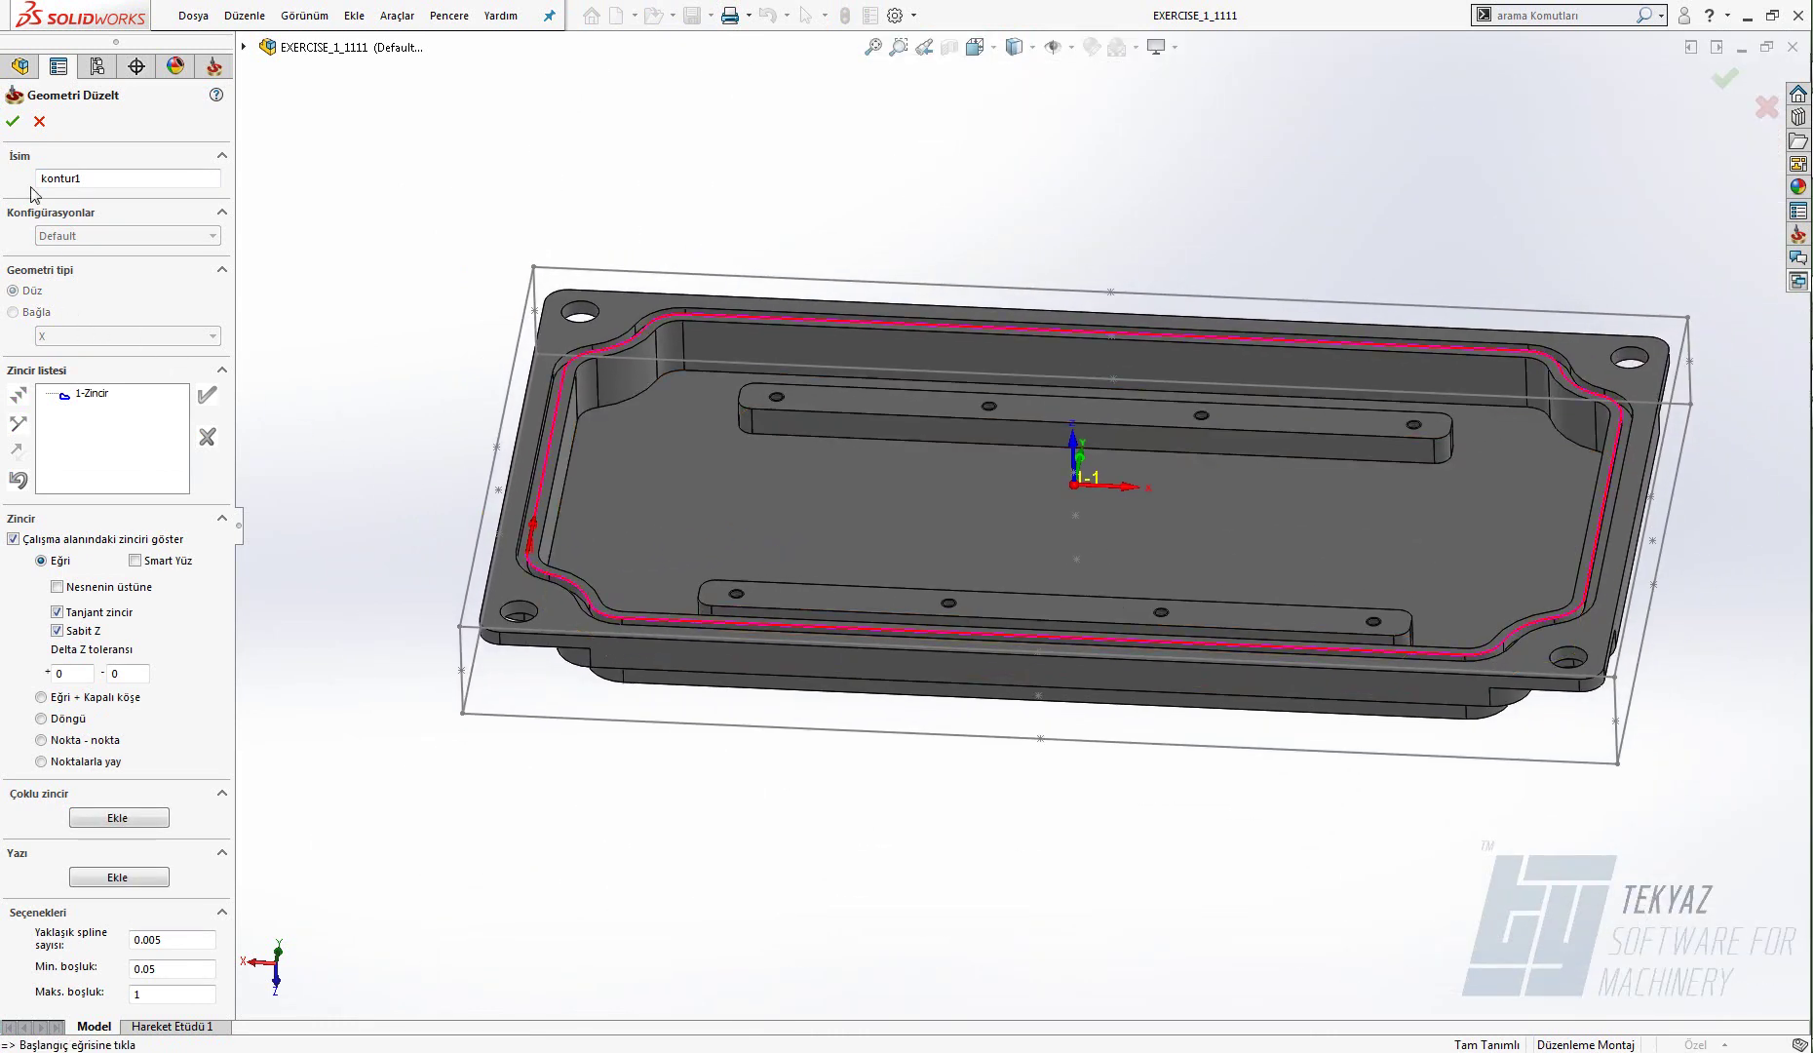
{"action": "left_click", "coordinate": [12, 122]}
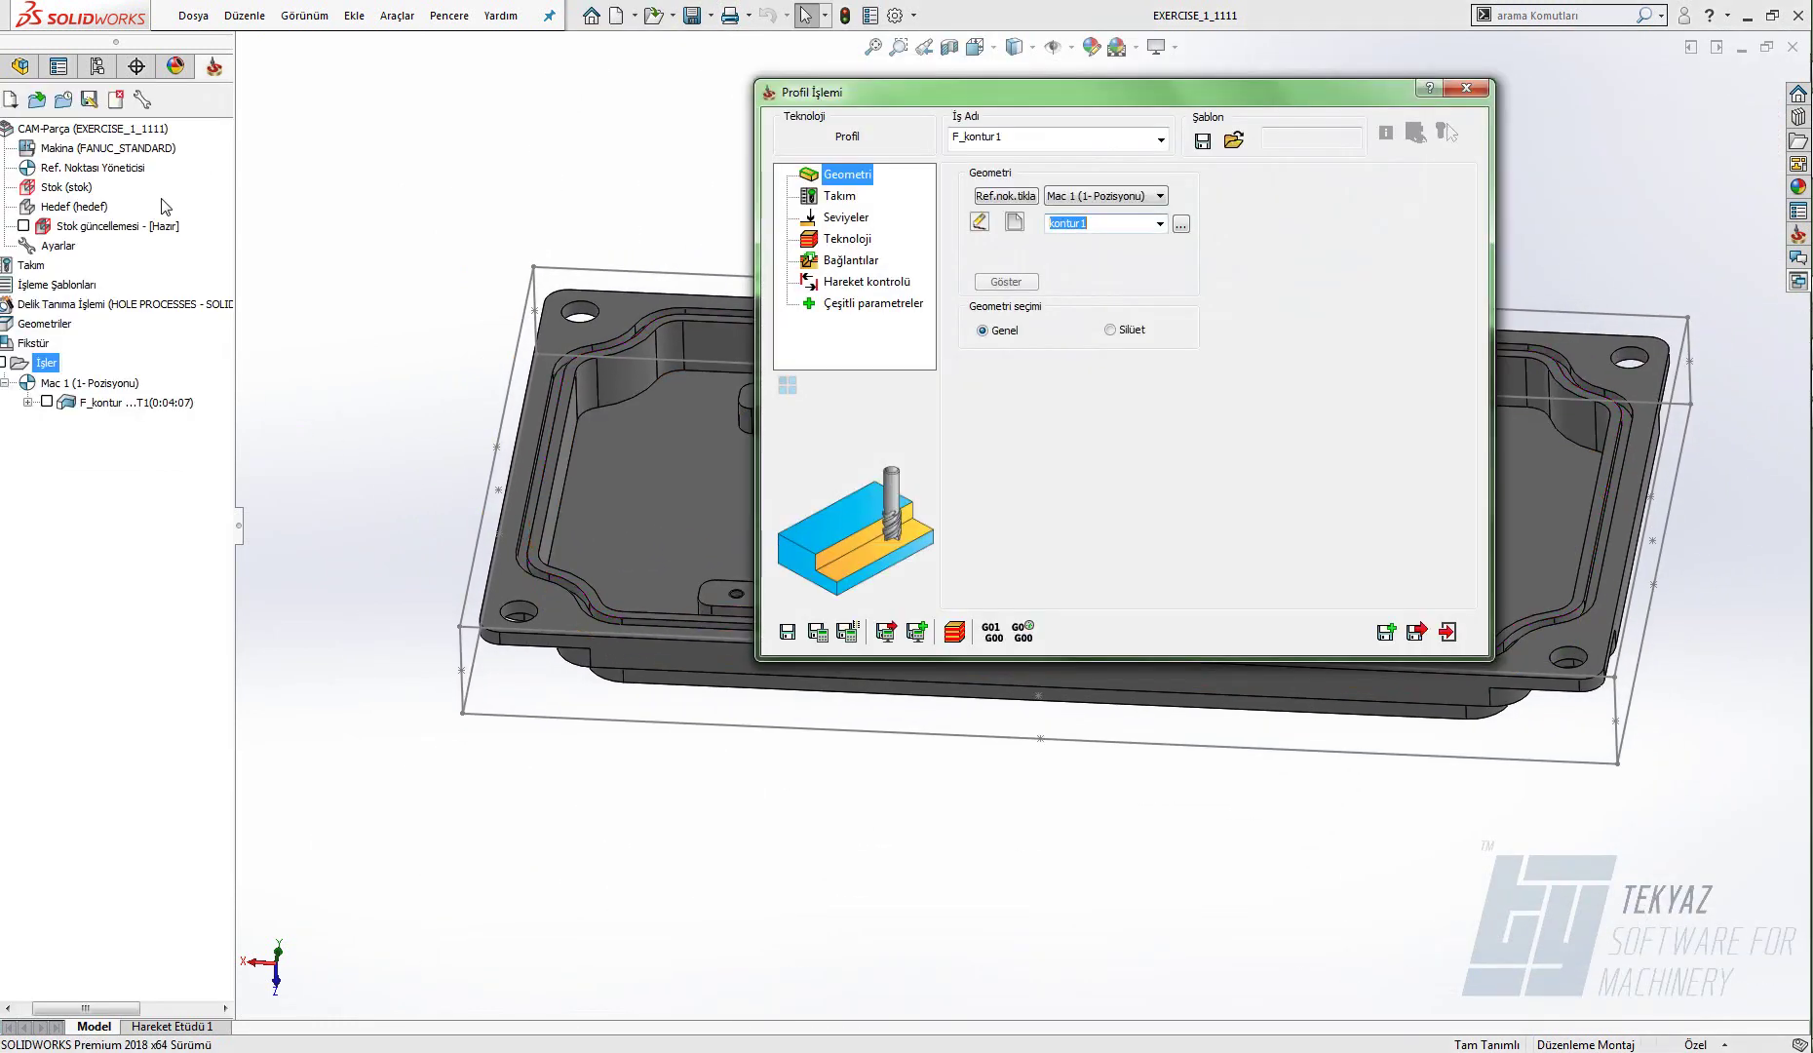
- Create an end mill (Parmak freze) with a 1.5 mm diameter and assign it to the F_kontur1 operation
{"action": "left_click", "coordinate": [837, 196]}
{"action": "left_click", "coordinate": [1075, 476]}
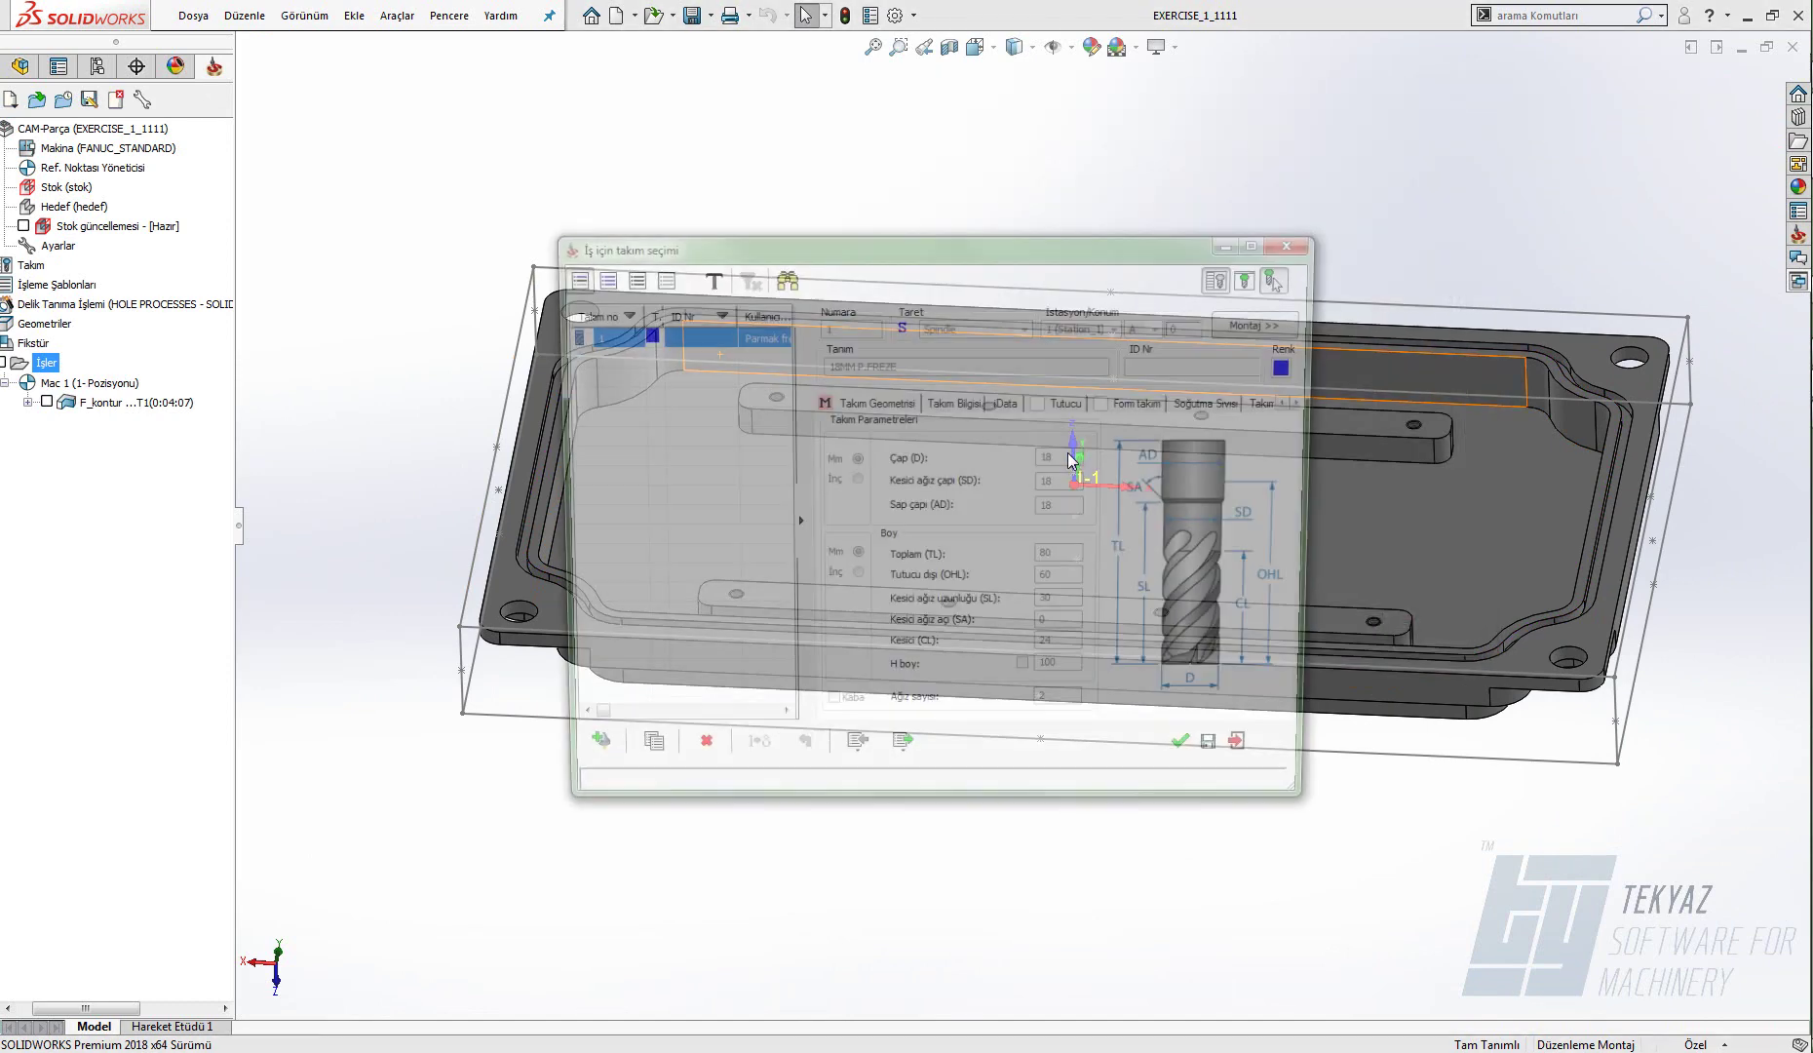
{"action": "left_click", "coordinate": [577, 760]}
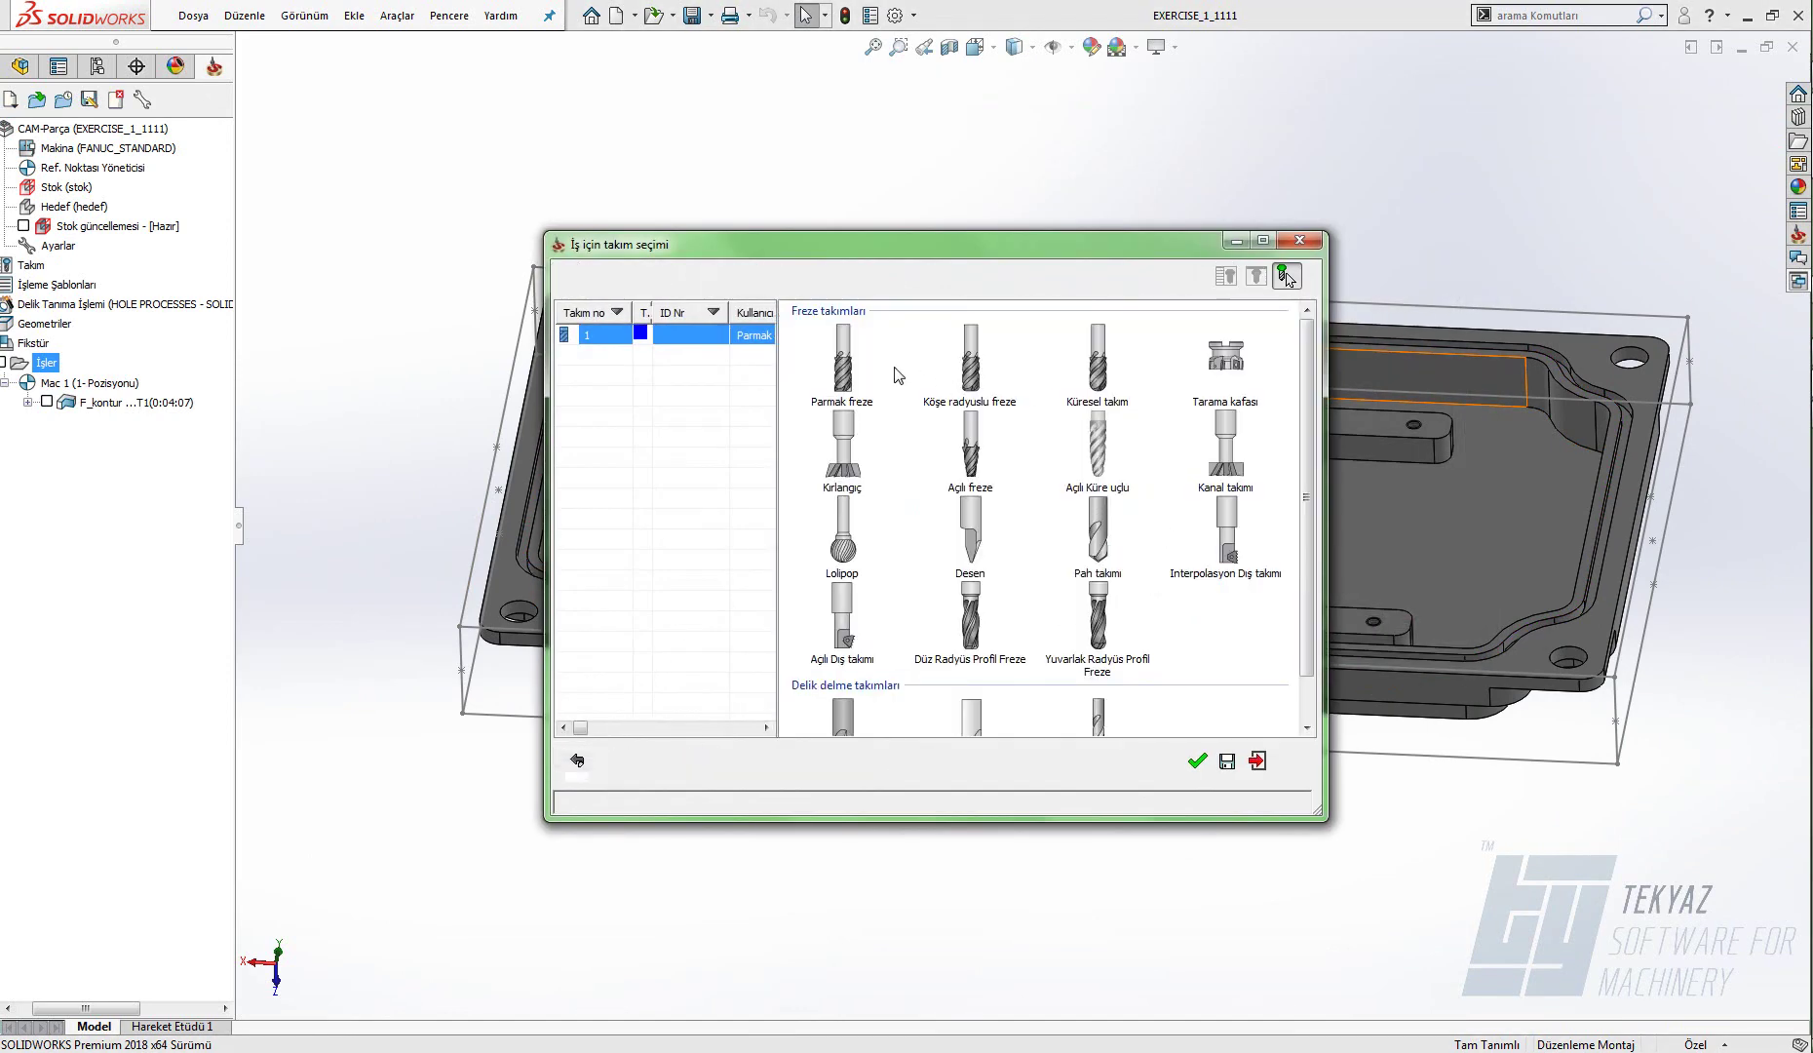
{"action": "left_click", "coordinate": [856, 363]}
{"action": "left_click", "coordinate": [1083, 456]}
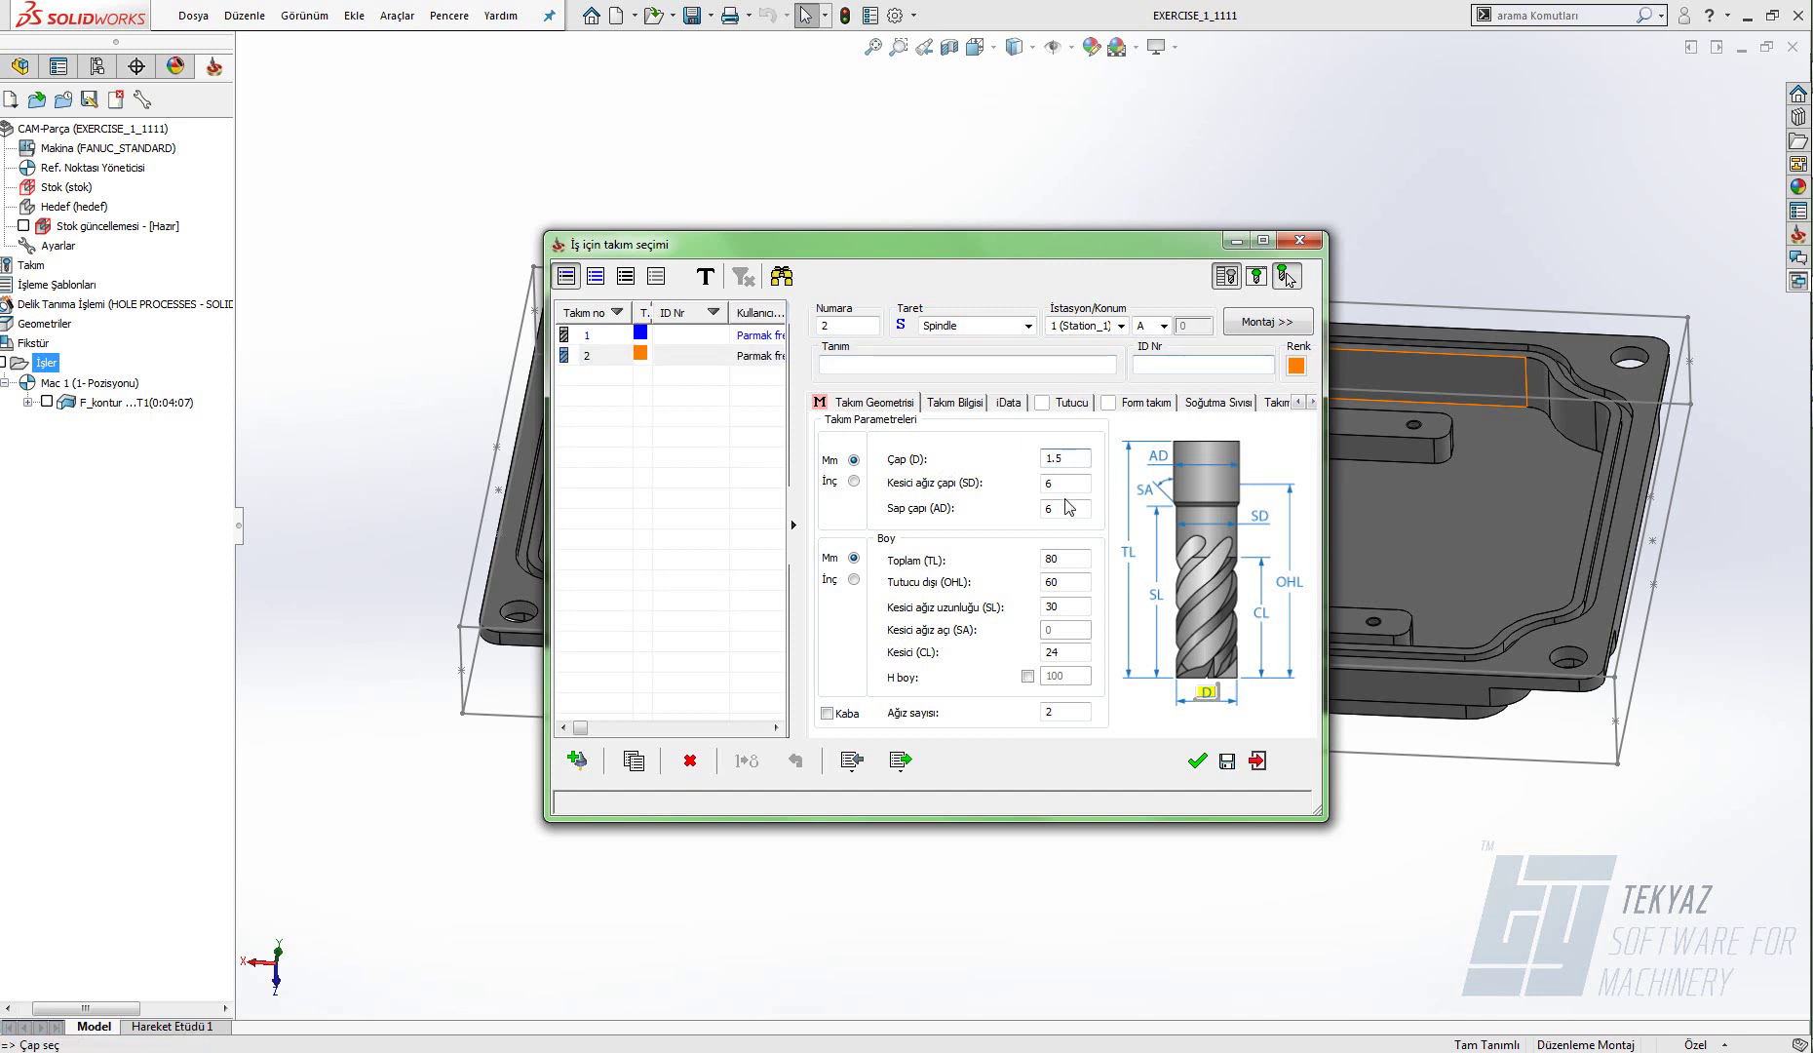
{"action": "key", "text": "Tab"}
{"action": "left_click", "coordinate": [1197, 761]}
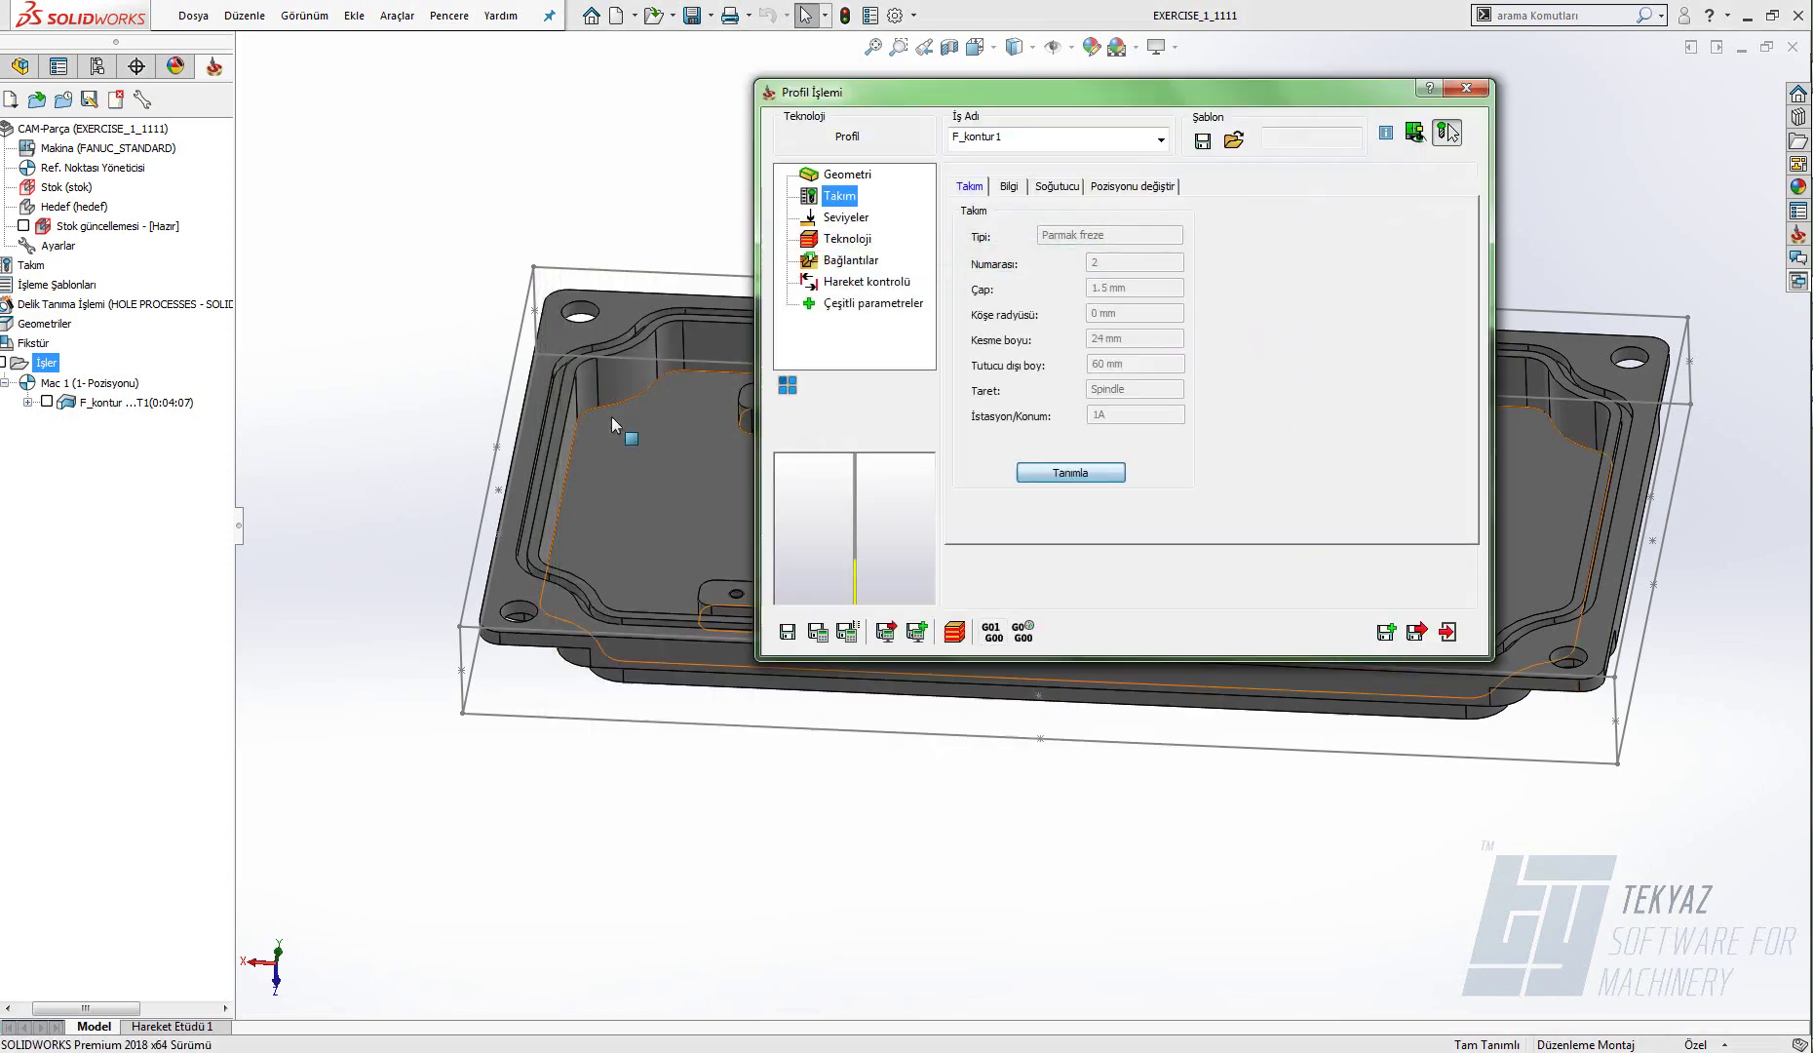
- Define the F_kontur1 milling levels by picking the plate's top face as the upper level and the groove floor as the profile depth
{"action": "left_click", "coordinate": [845, 218]}
{"action": "left_click", "coordinate": [1028, 376]}
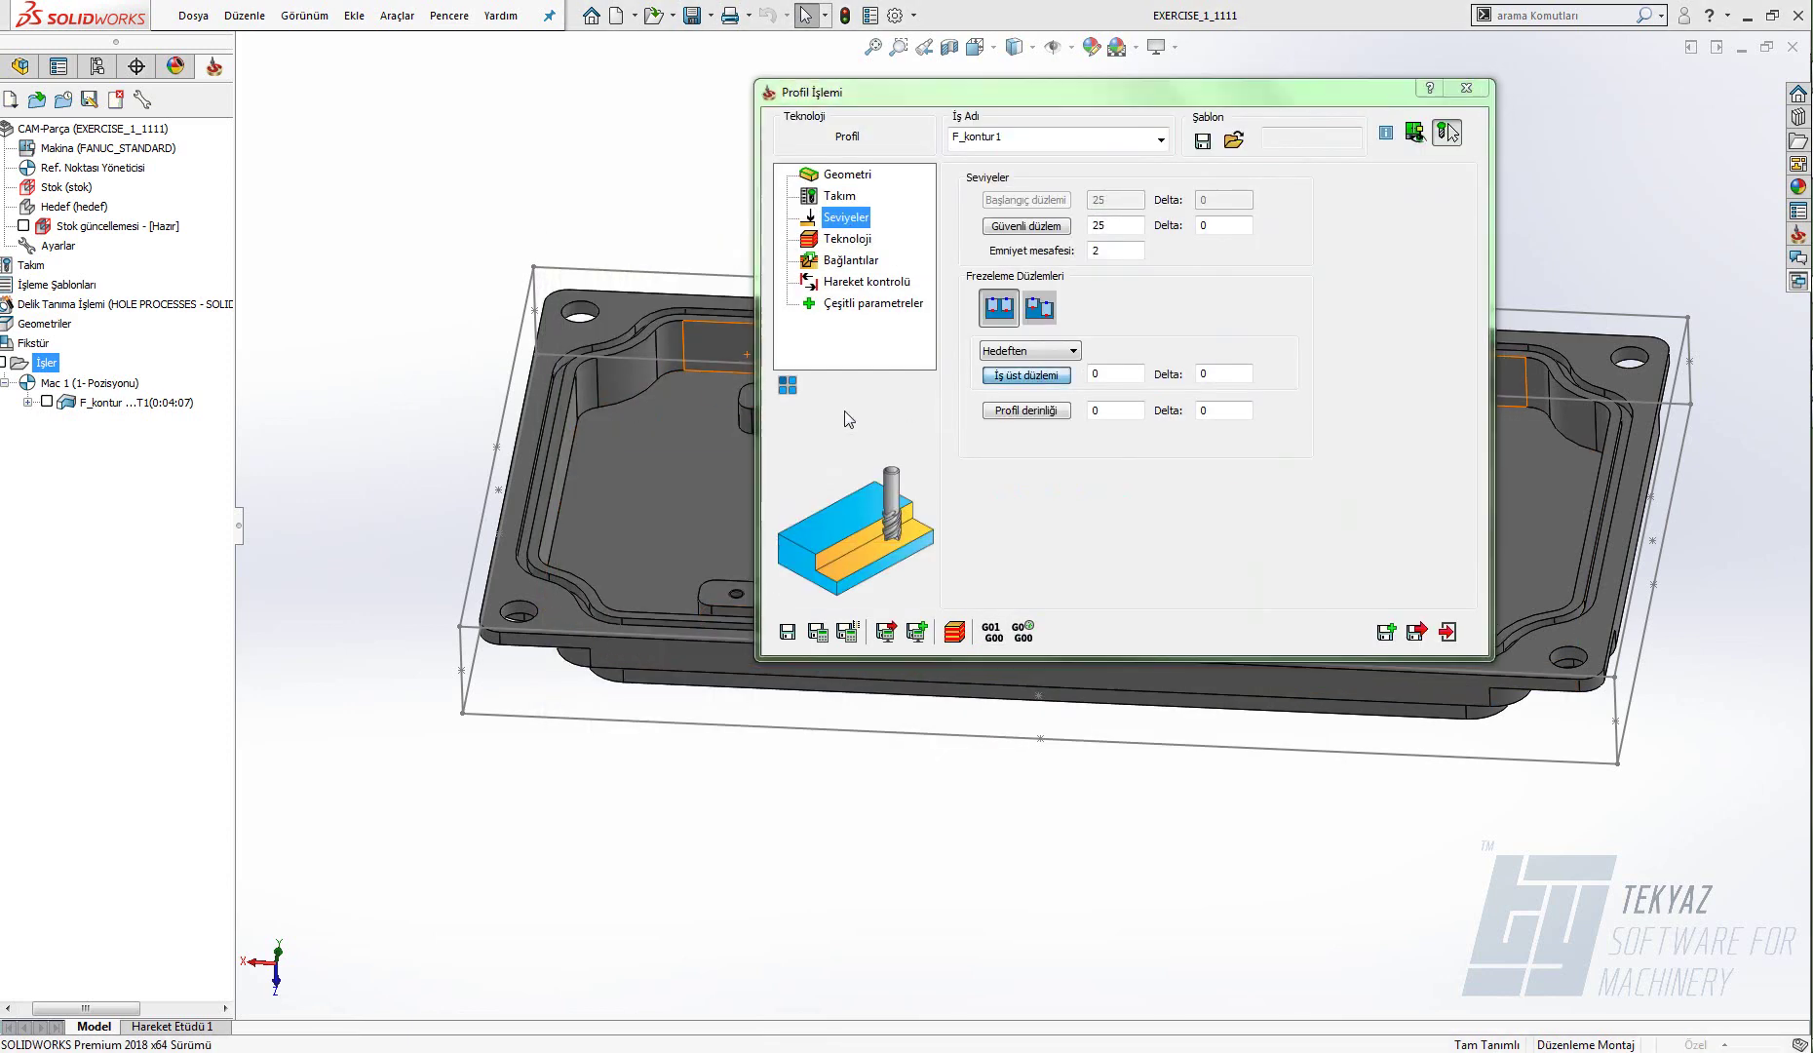
{"action": "scroll", "coordinate": [716, 485], "scroll_direction": "down", "scroll_amount": 5}
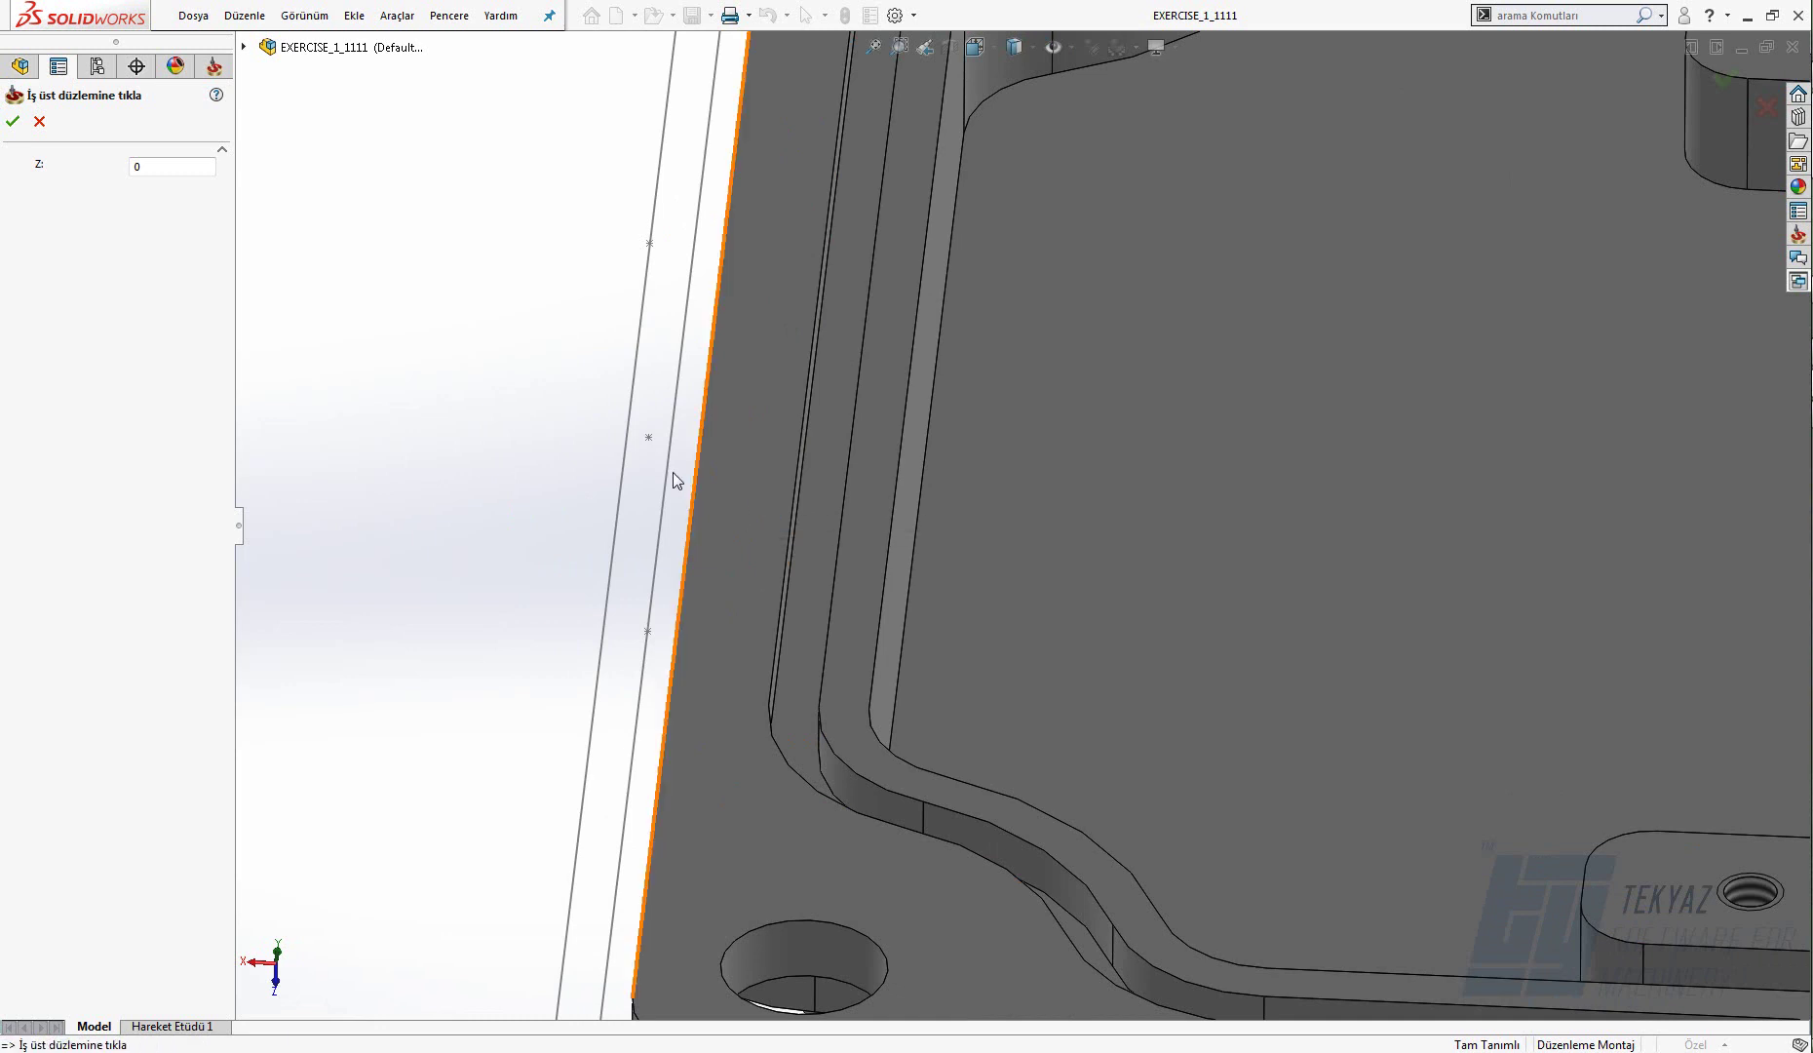
{"action": "left_click", "coordinate": [785, 480]}
{"action": "left_click", "coordinate": [12, 121]}
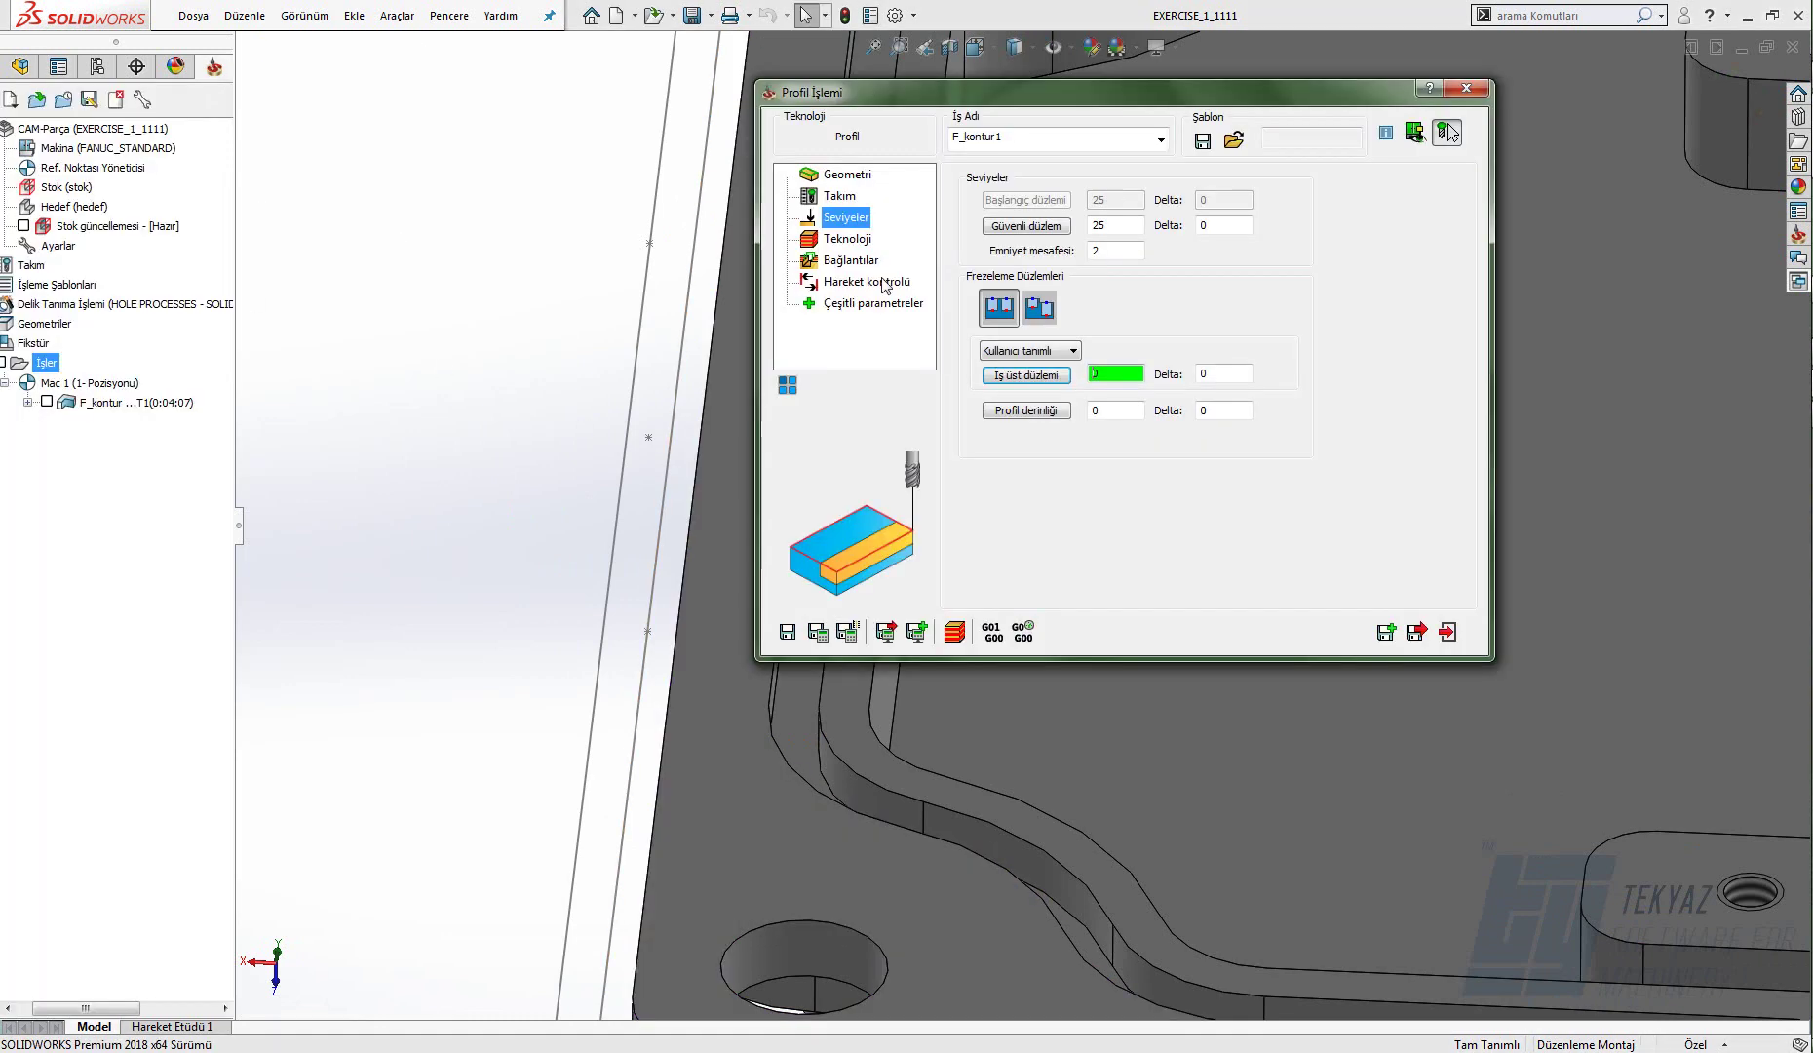
{"action": "left_click", "coordinate": [1025, 418]}
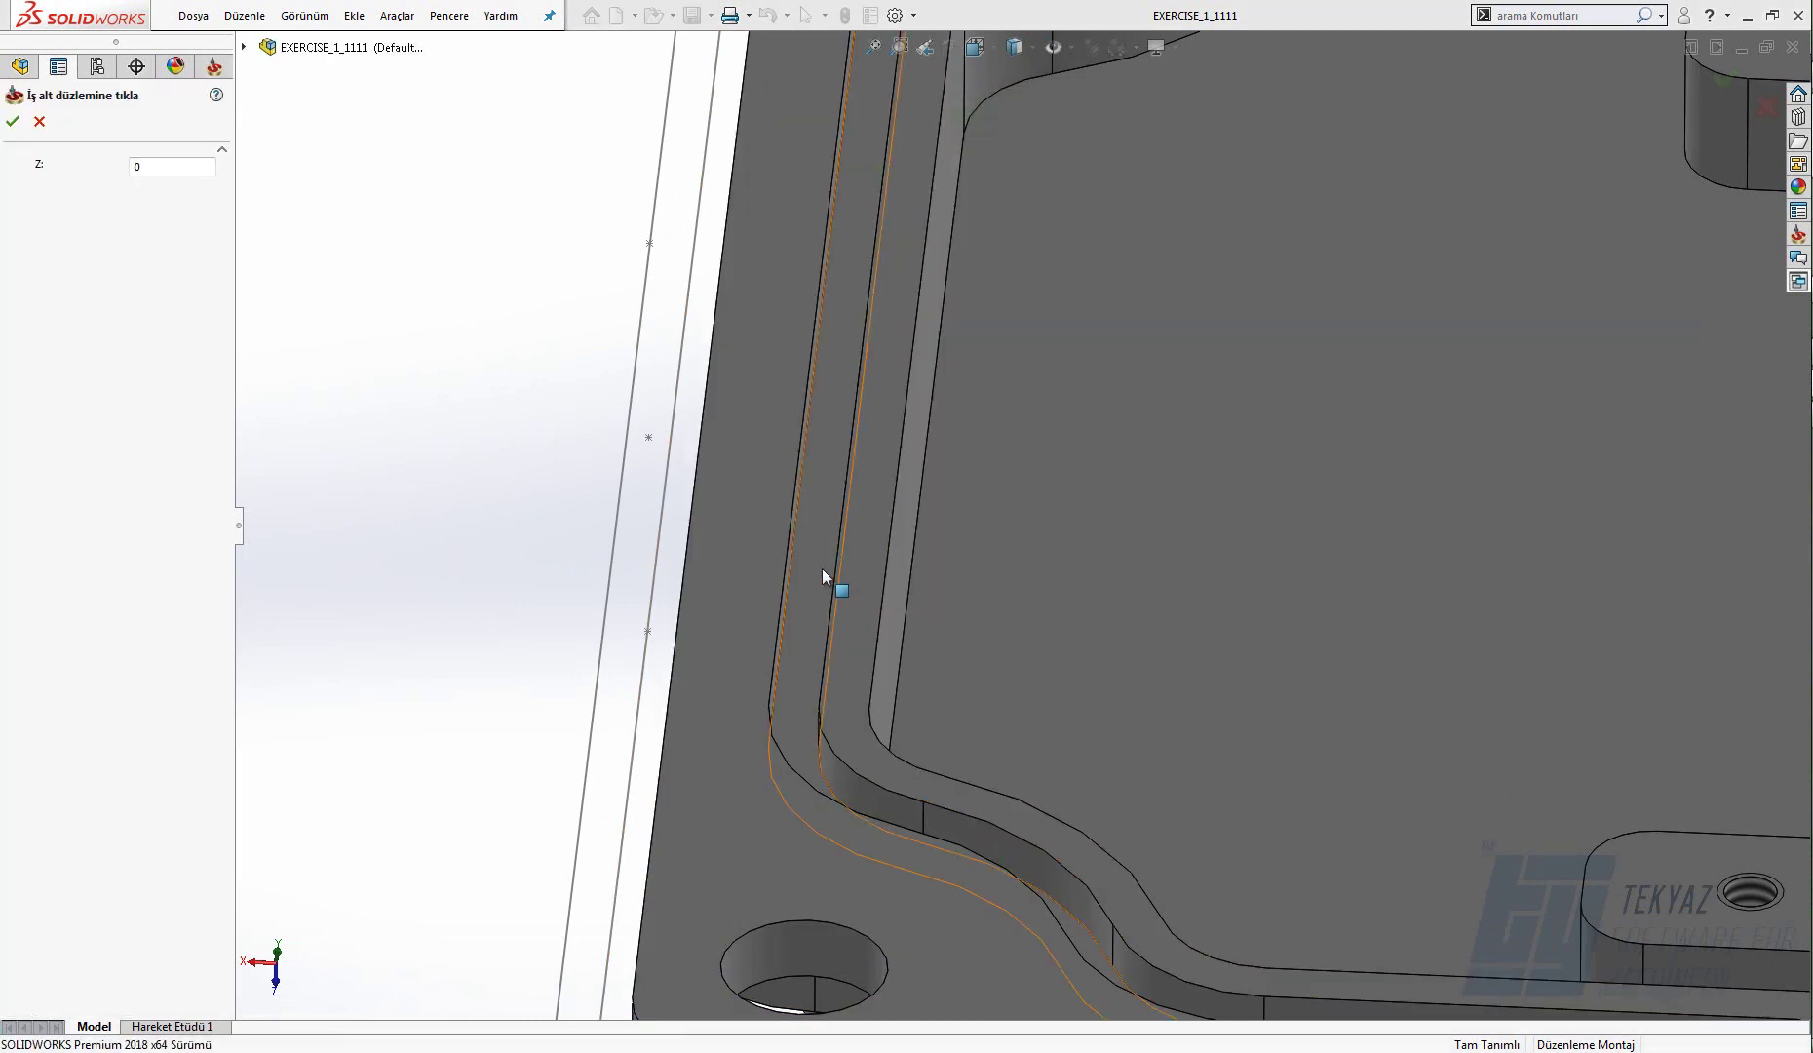
{"action": "left_click", "coordinate": [822, 569]}
{"action": "left_click", "coordinate": [13, 121]}
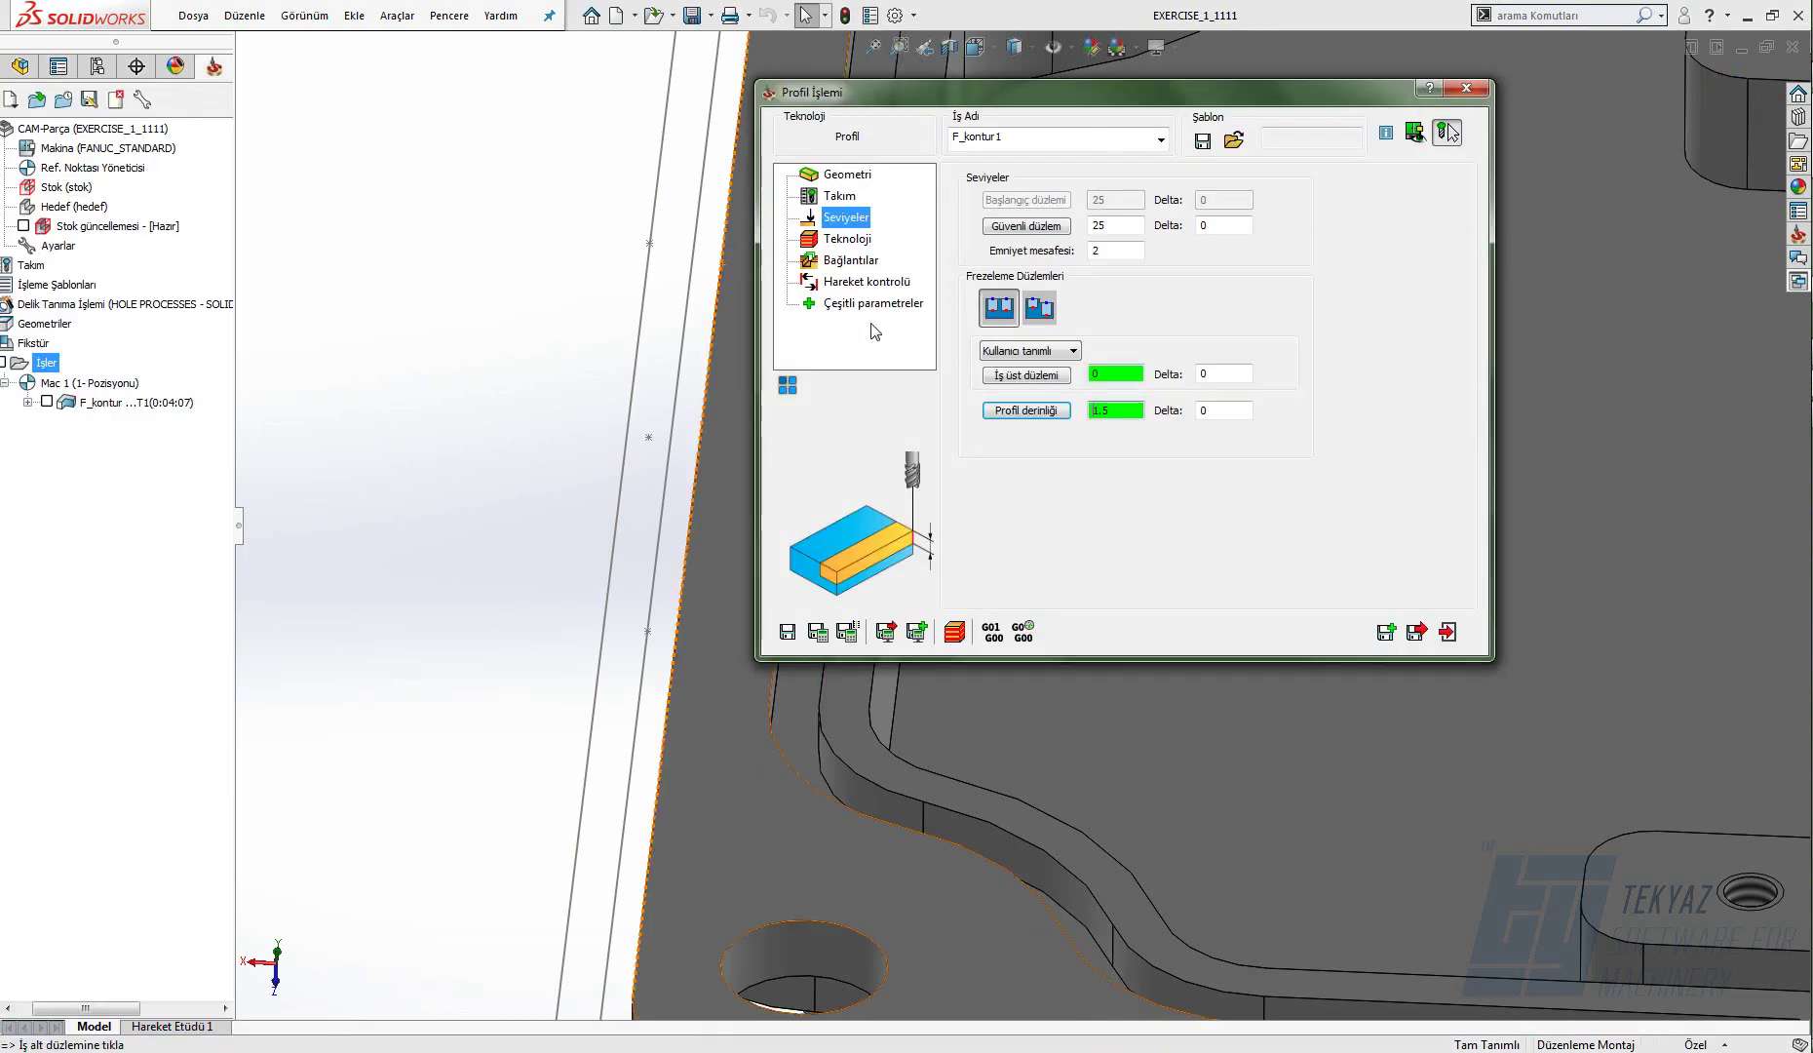
- Compare the Sağ and Sol tool sides on the kontur1 chain and keep Sol
{"action": "left_click", "coordinate": [858, 241]}
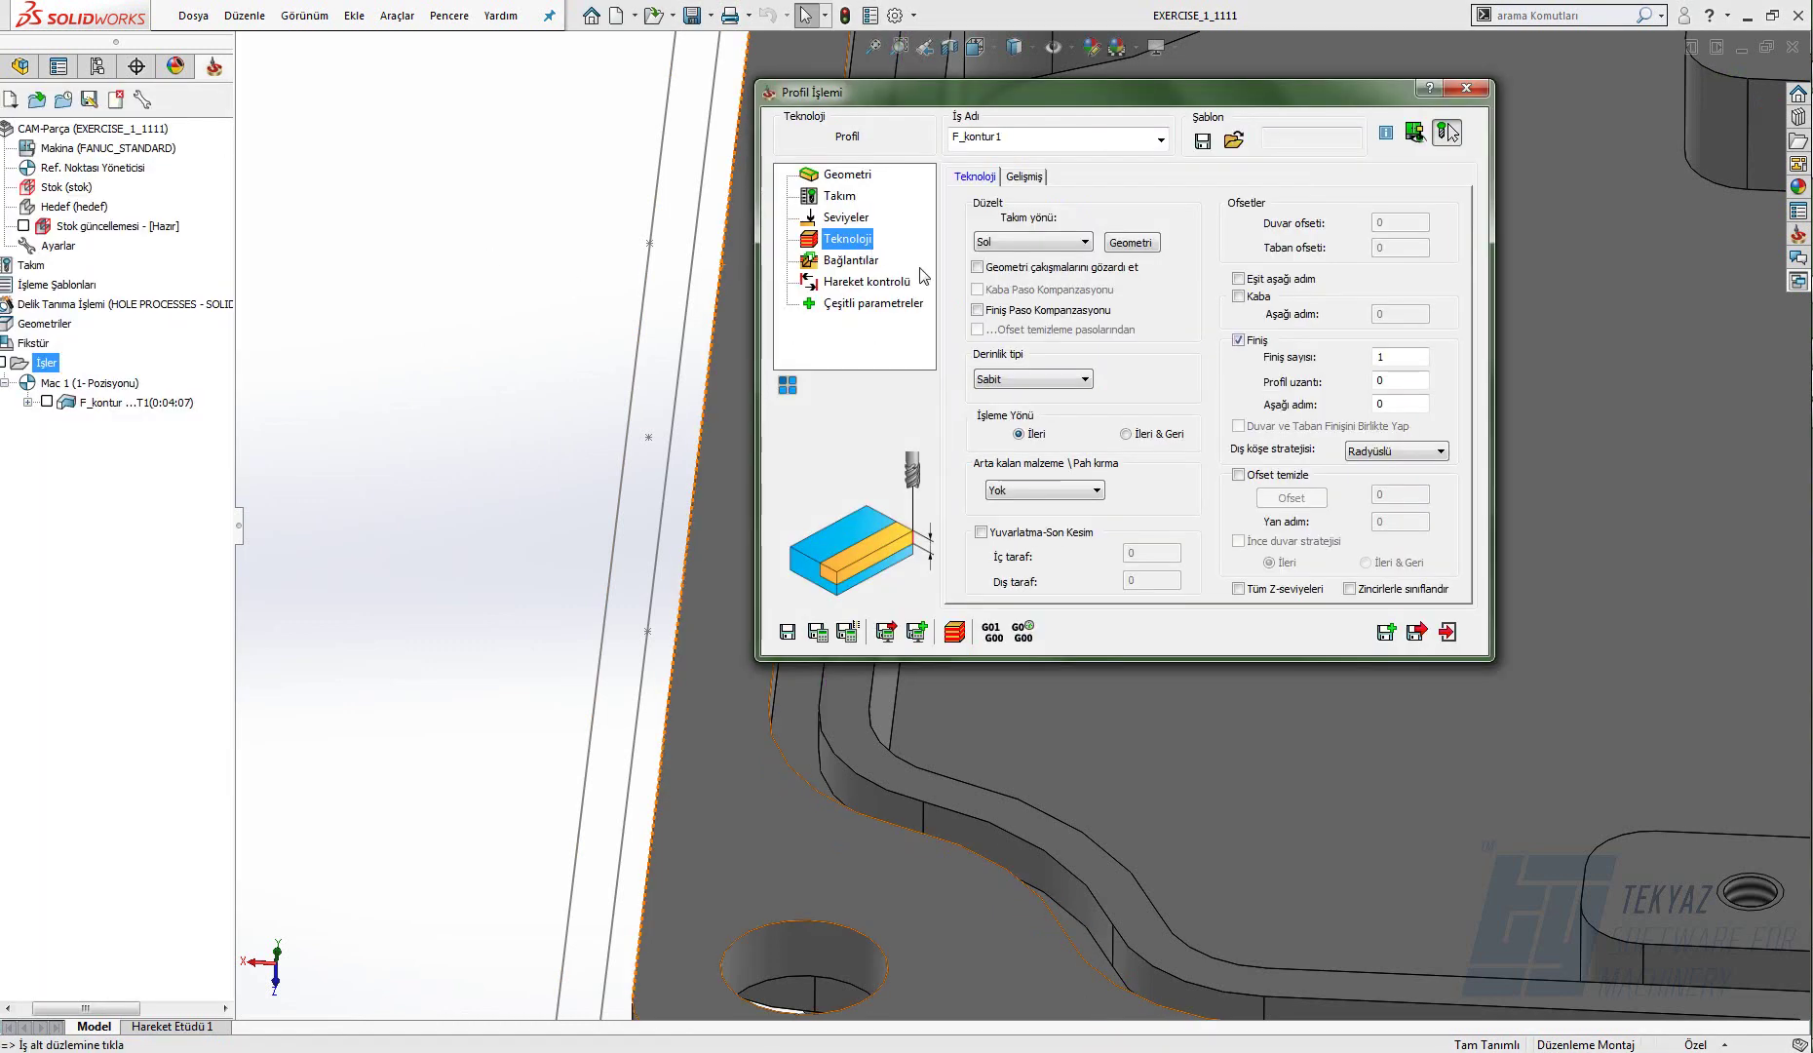
{"action": "left_click", "coordinate": [1130, 243]}
{"action": "left_click", "coordinate": [162, 180]}
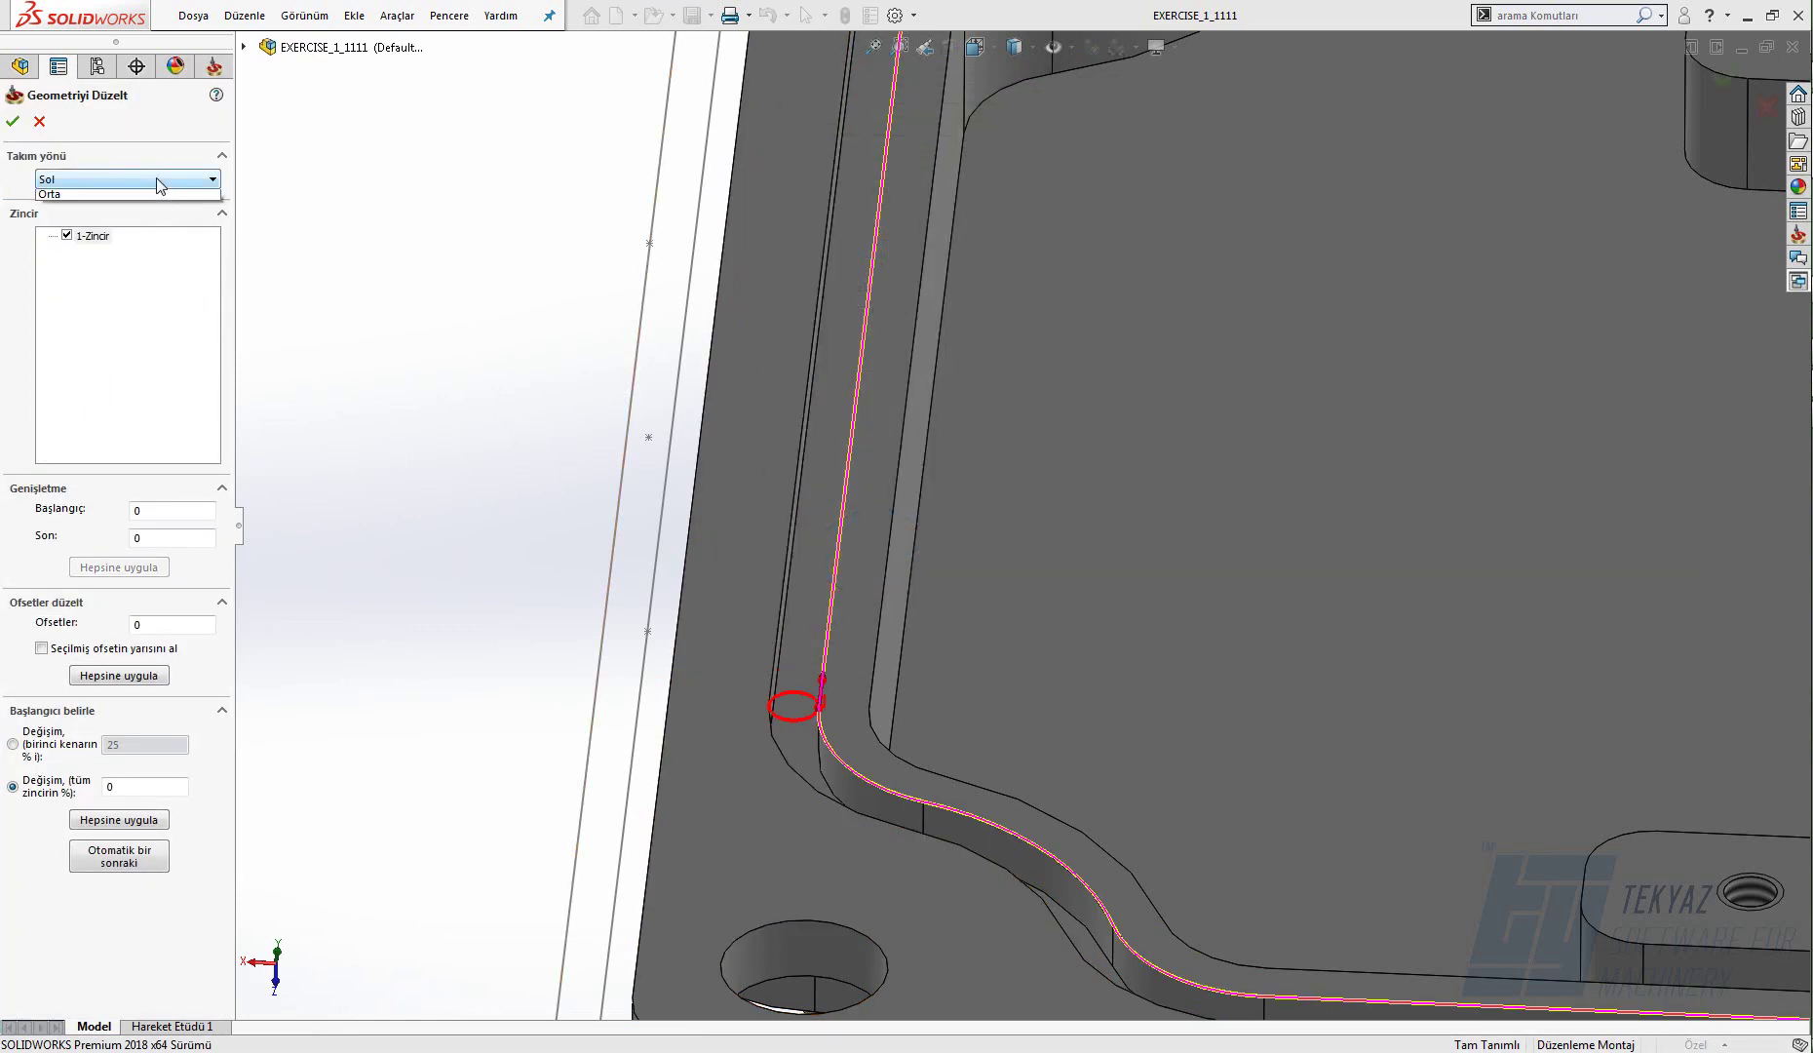
{"action": "left_click", "coordinate": [170, 207]}
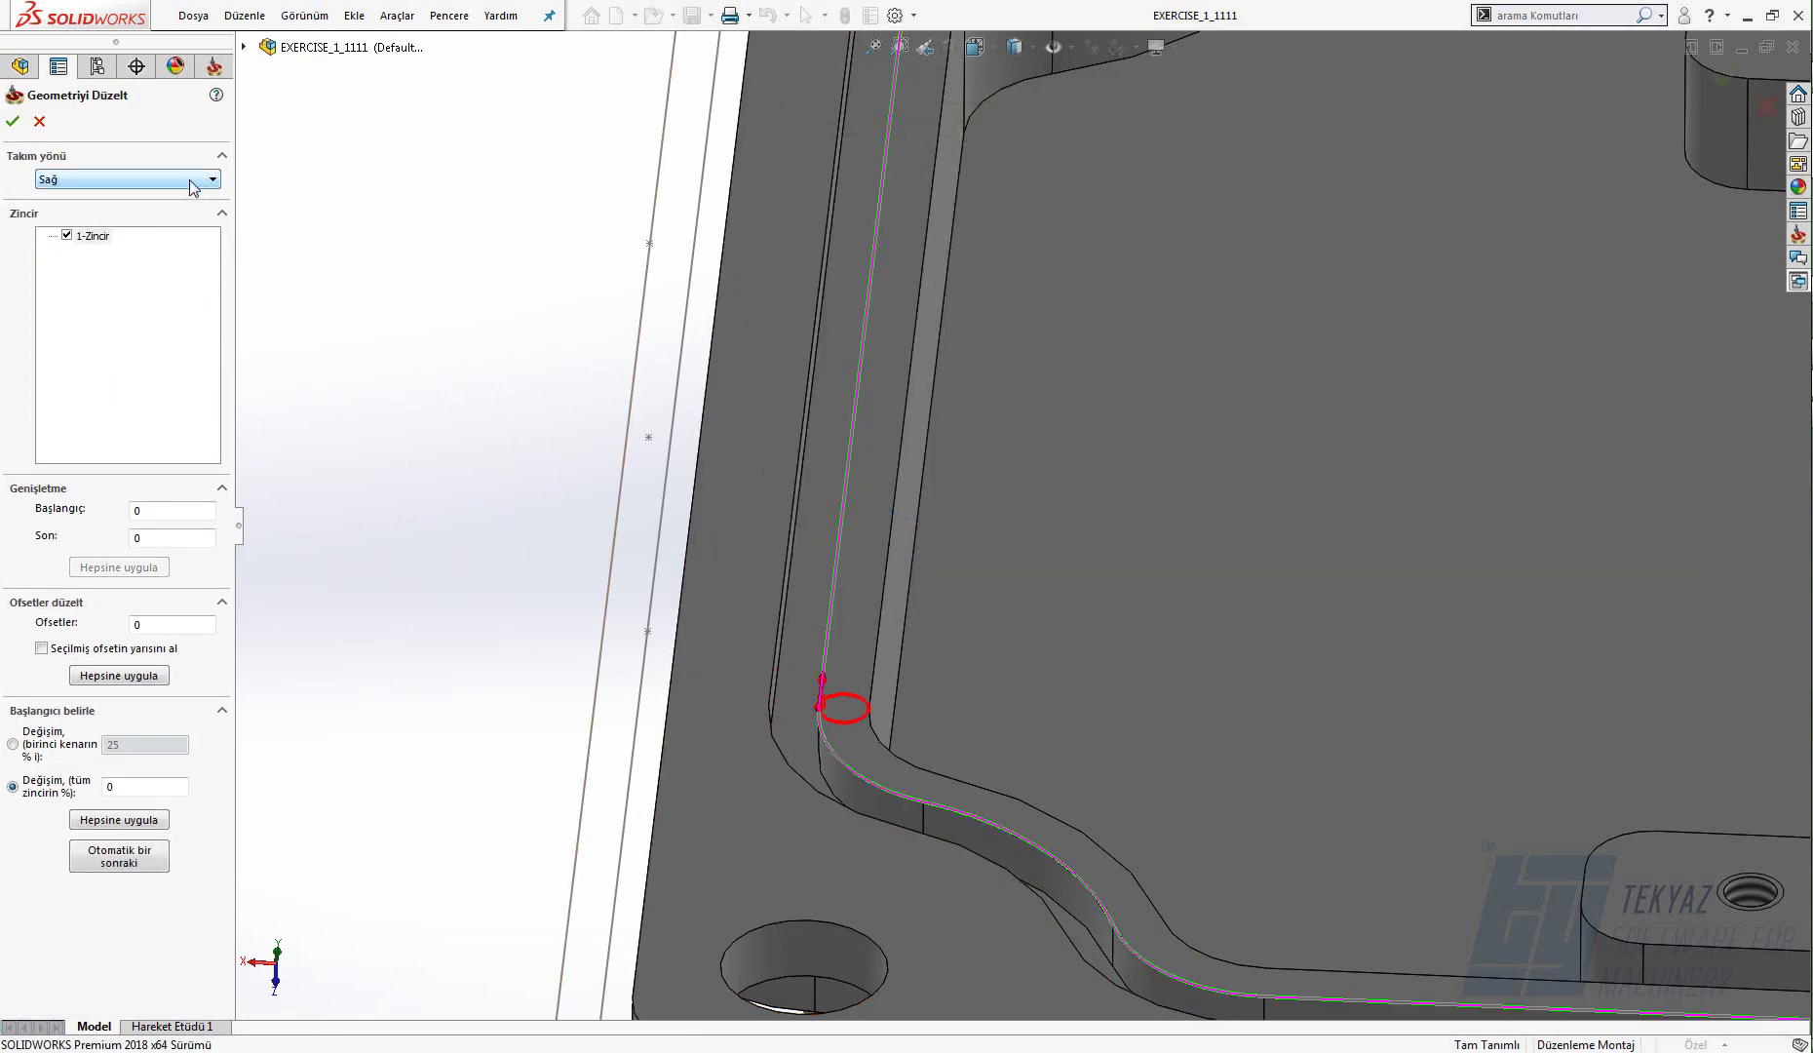
{"action": "left_click", "coordinate": [192, 182]}
{"action": "left_click", "coordinate": [173, 196]}
{"action": "left_click", "coordinate": [14, 123]}
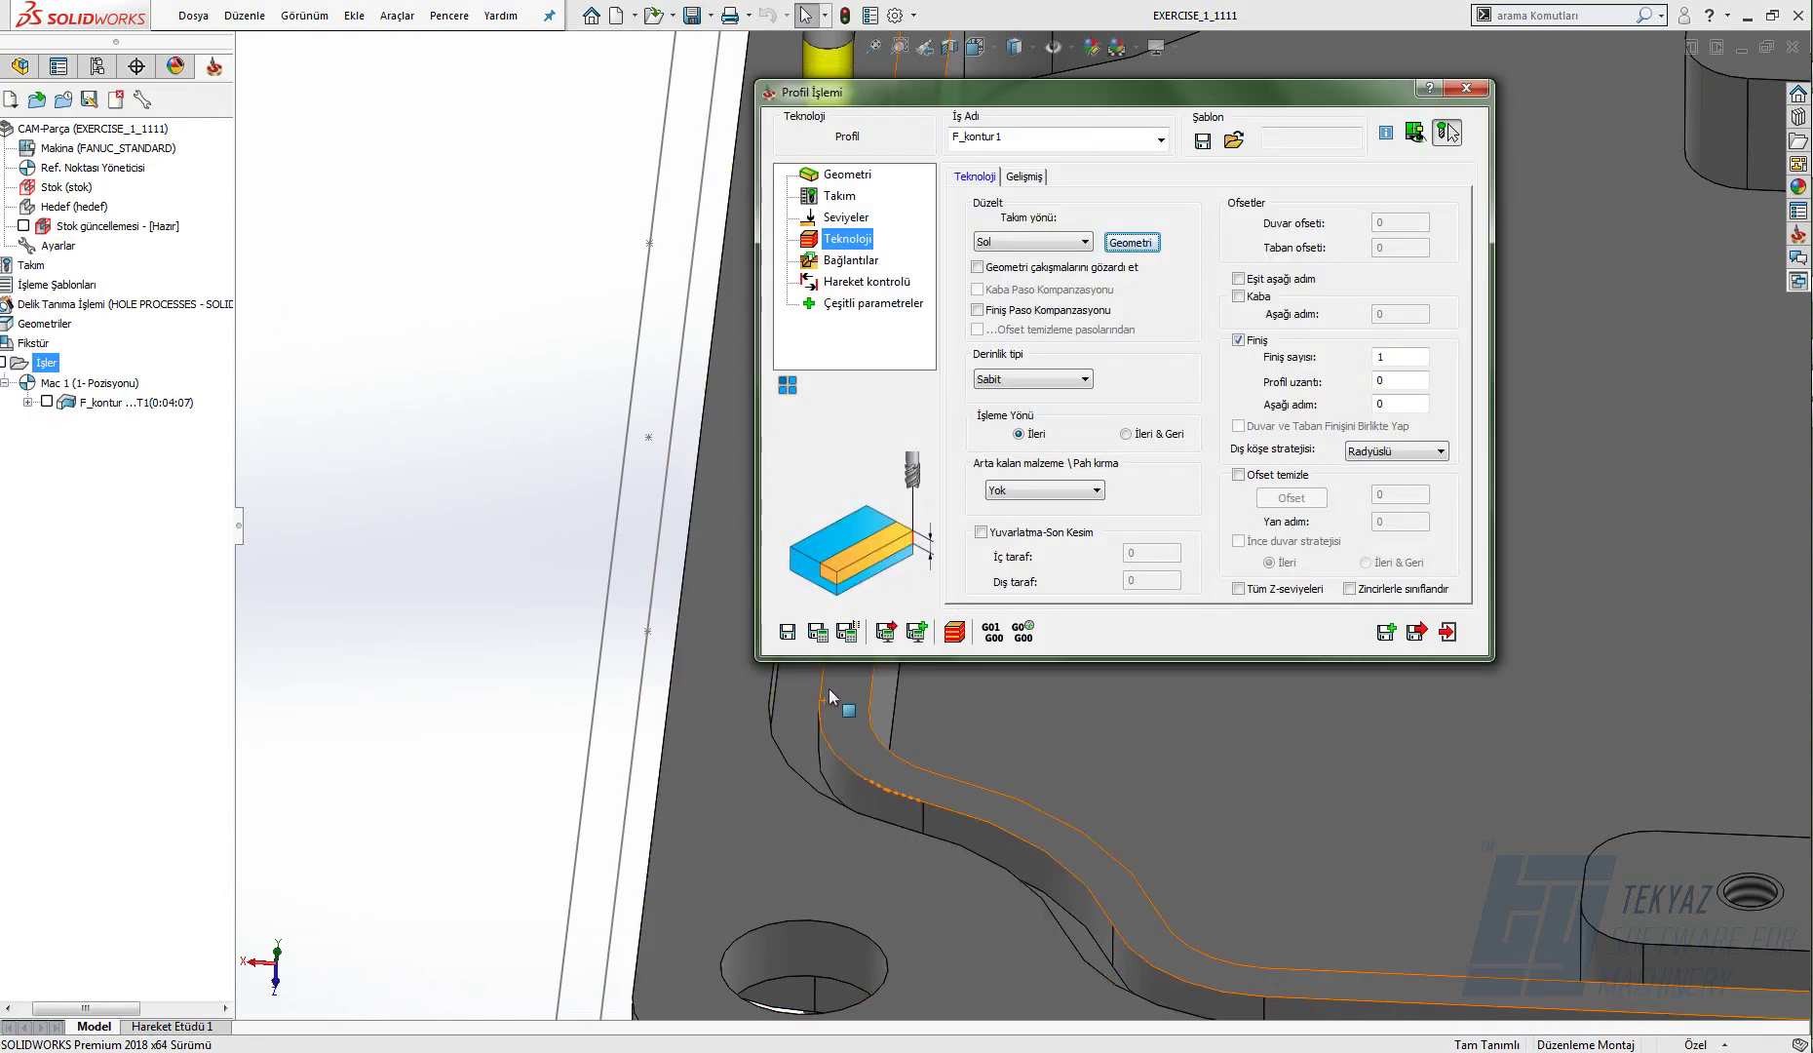
- Display the kontur1 chain on the model to check its start point and direction along the groove's inner edge
{"action": "left_click", "coordinate": [847, 175]}
{"action": "left_click", "coordinate": [1003, 282]}
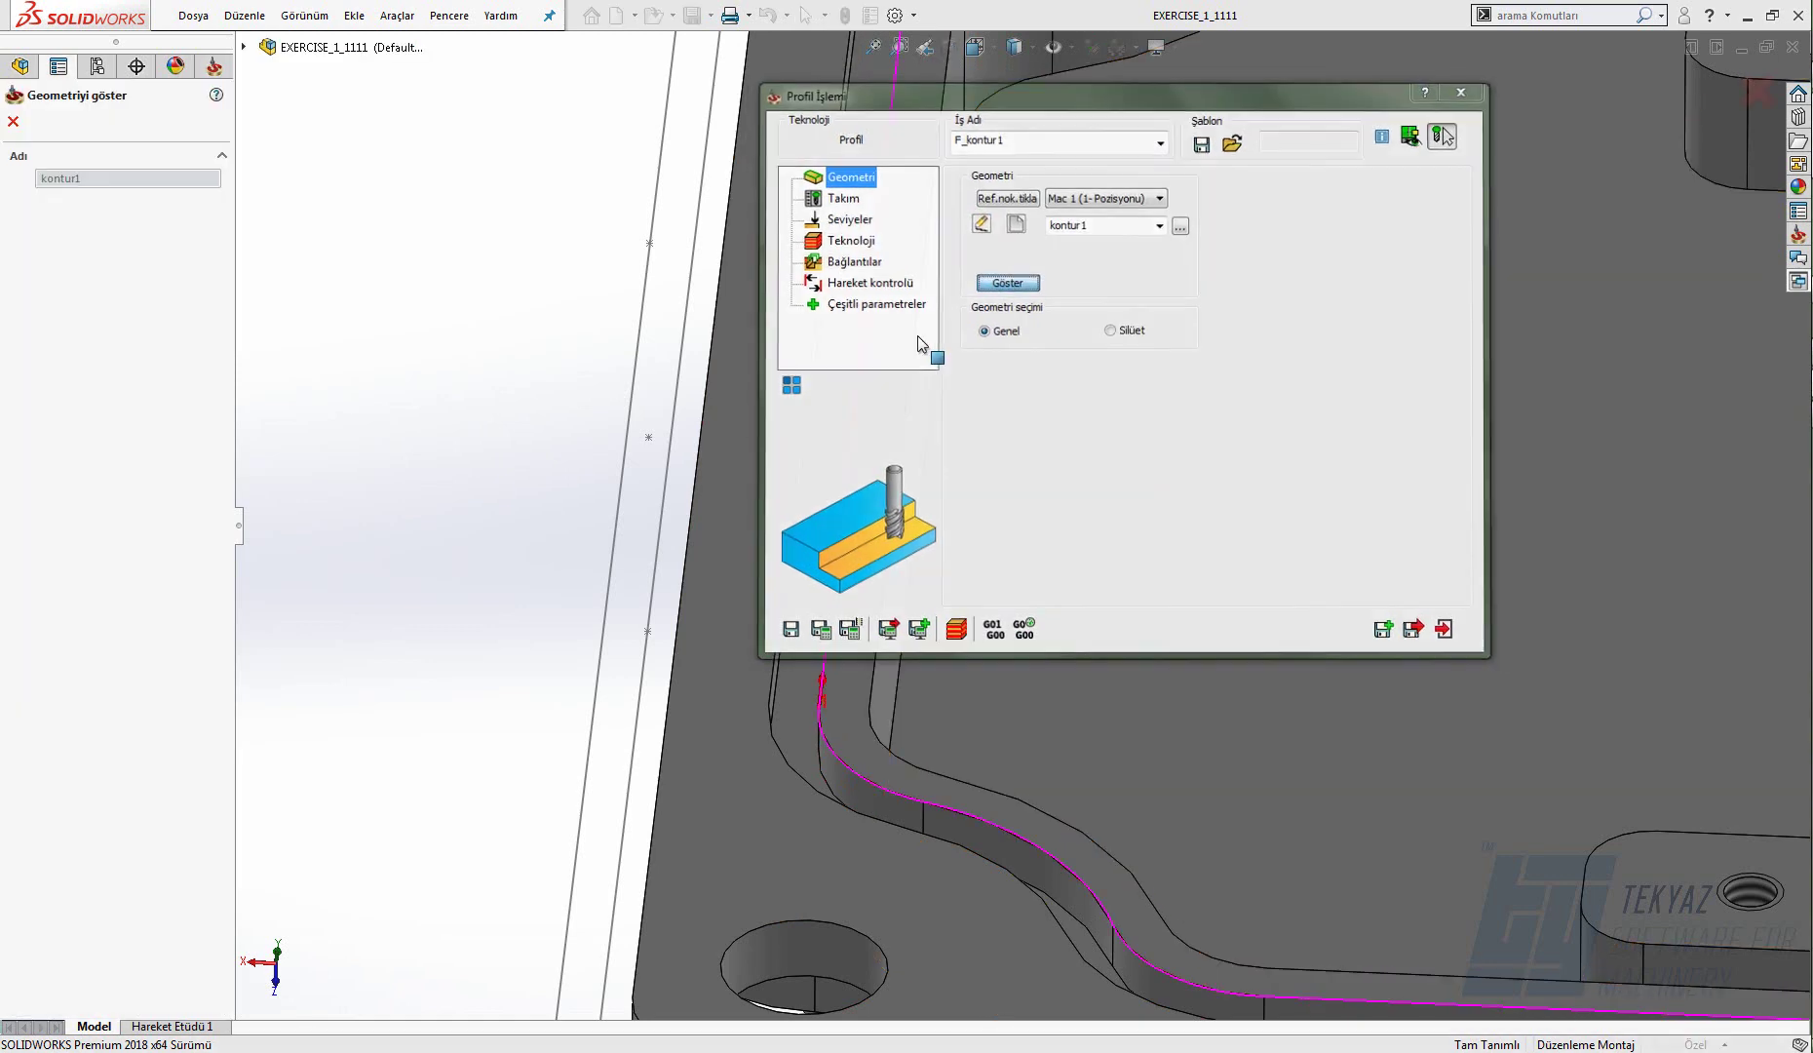
{"action": "middle_click_drag", "start_coordinate": [819, 716], "coordinate": [821, 671]}
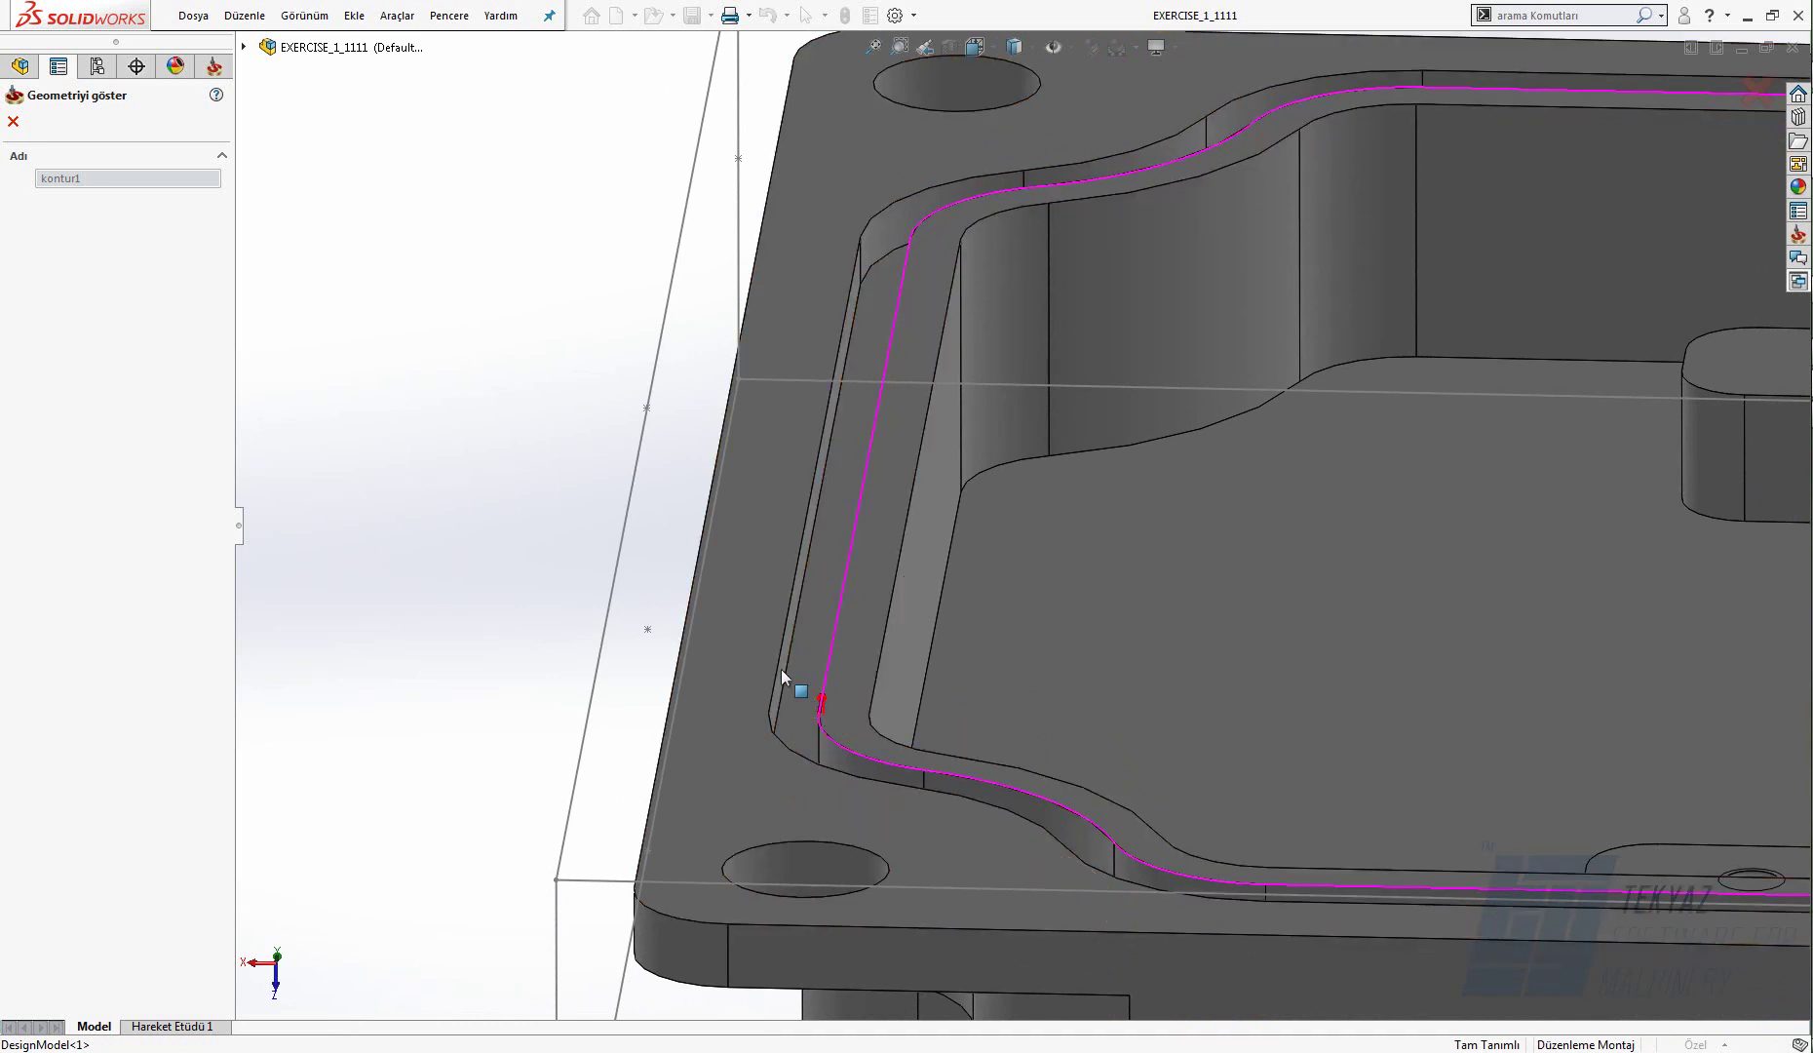
{"action": "left_click", "coordinate": [13, 117]}
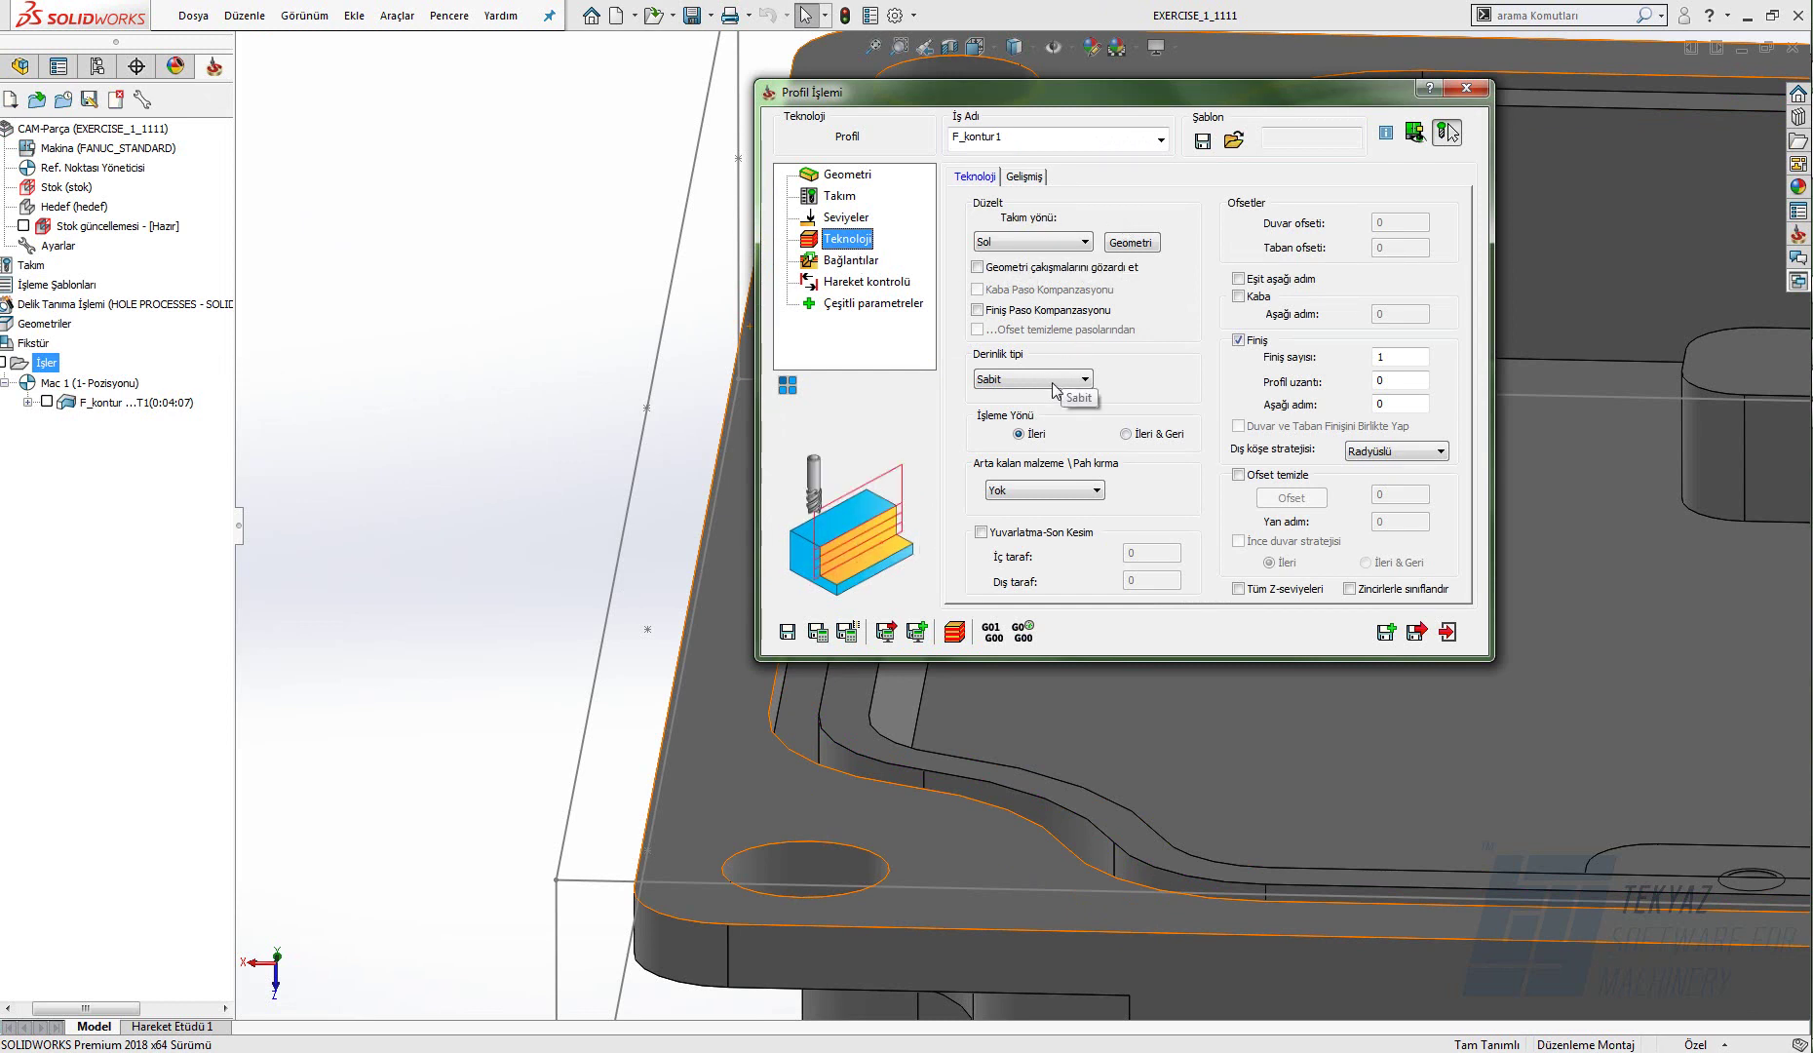
- Set the F_kontur1 depth type to Helisel with a finishing step down of 0.15
{"action": "left_click", "coordinate": [1049, 391]}
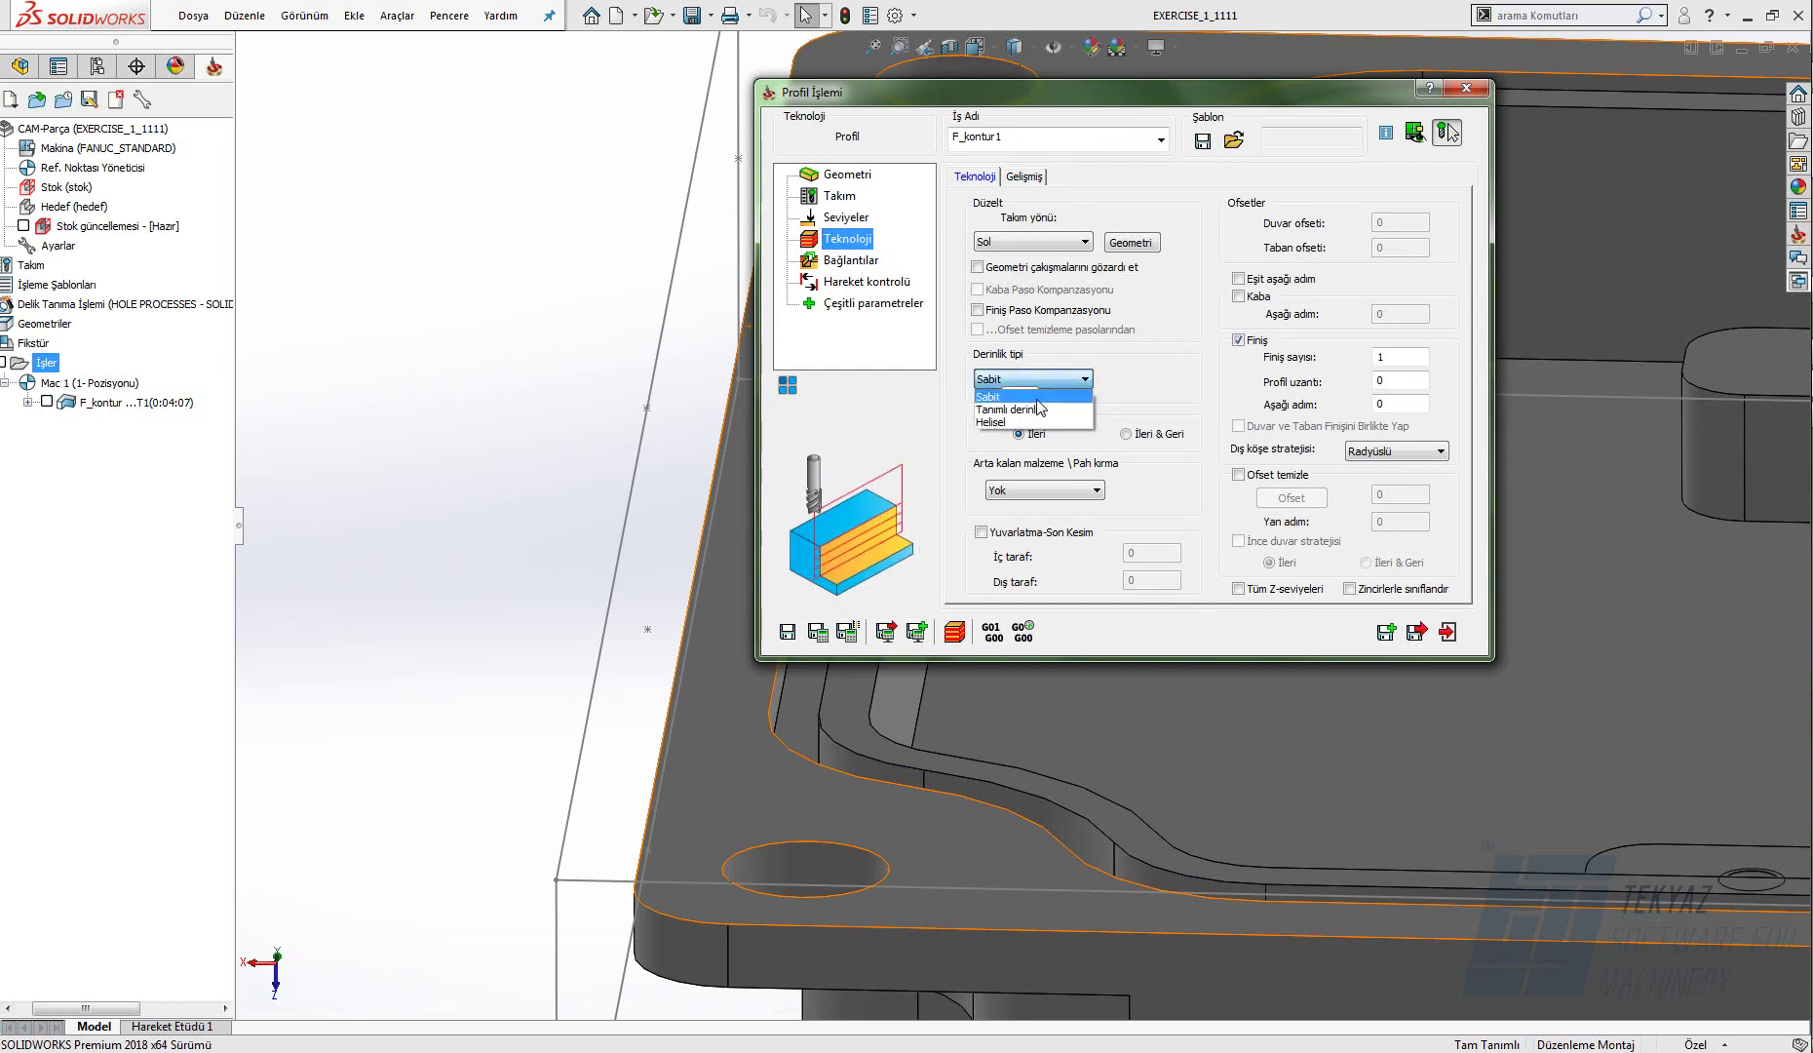
{"action": "left_click", "coordinate": [1026, 417]}
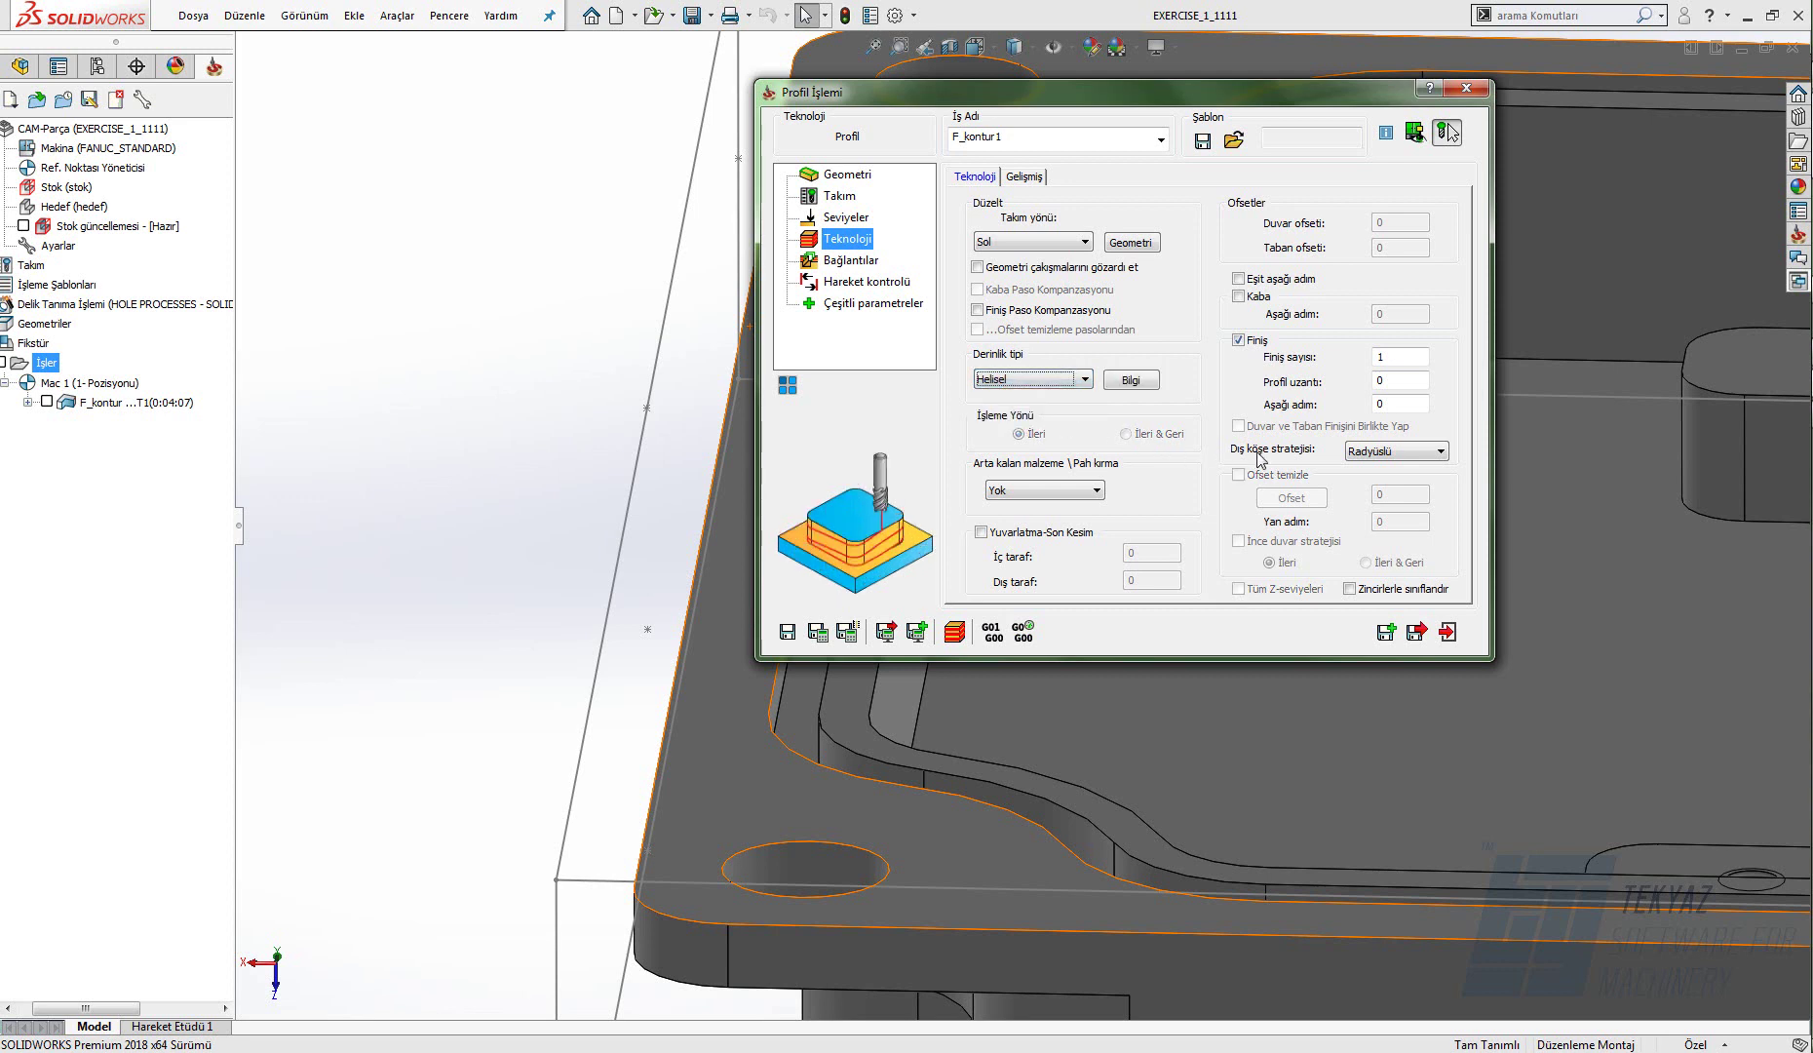
{"action": "left_click", "coordinate": [1404, 404]}
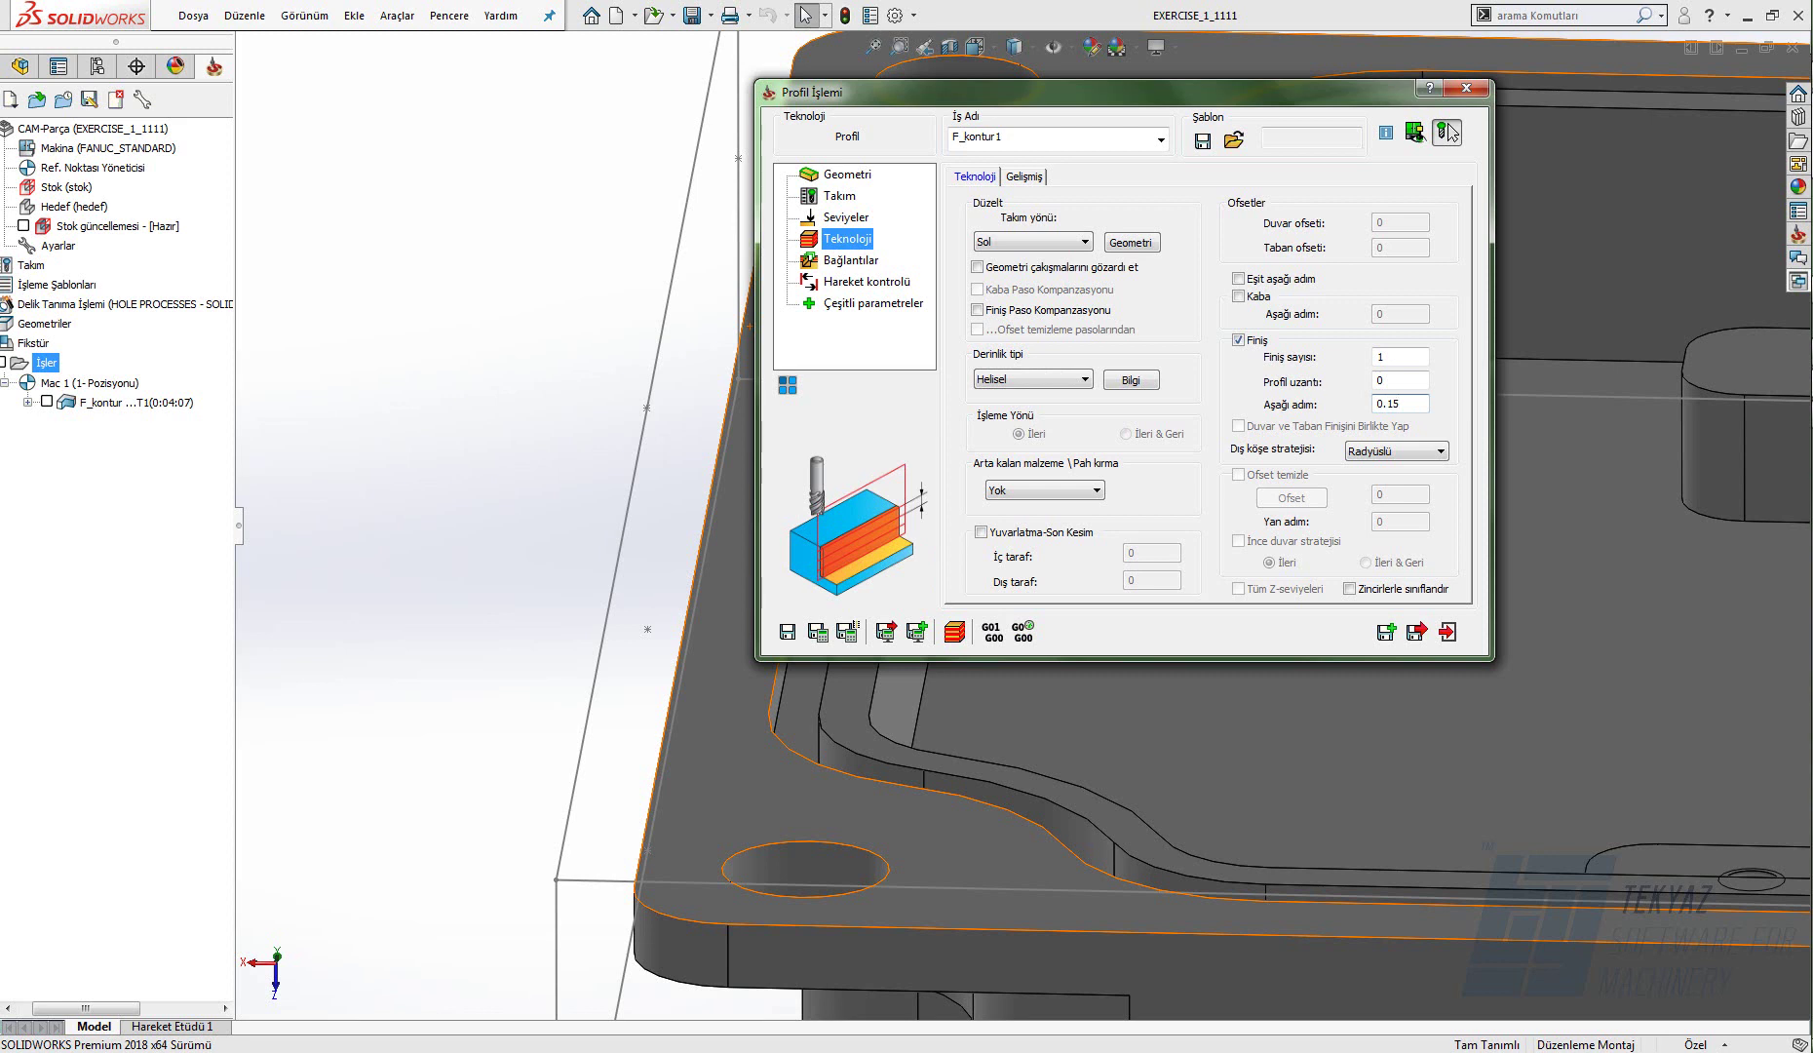
- Set the F_kontur1 approach to Yok with the retract same as the approach, and save and calculate the toolpath
{"action": "left_click", "coordinate": [850, 260]}
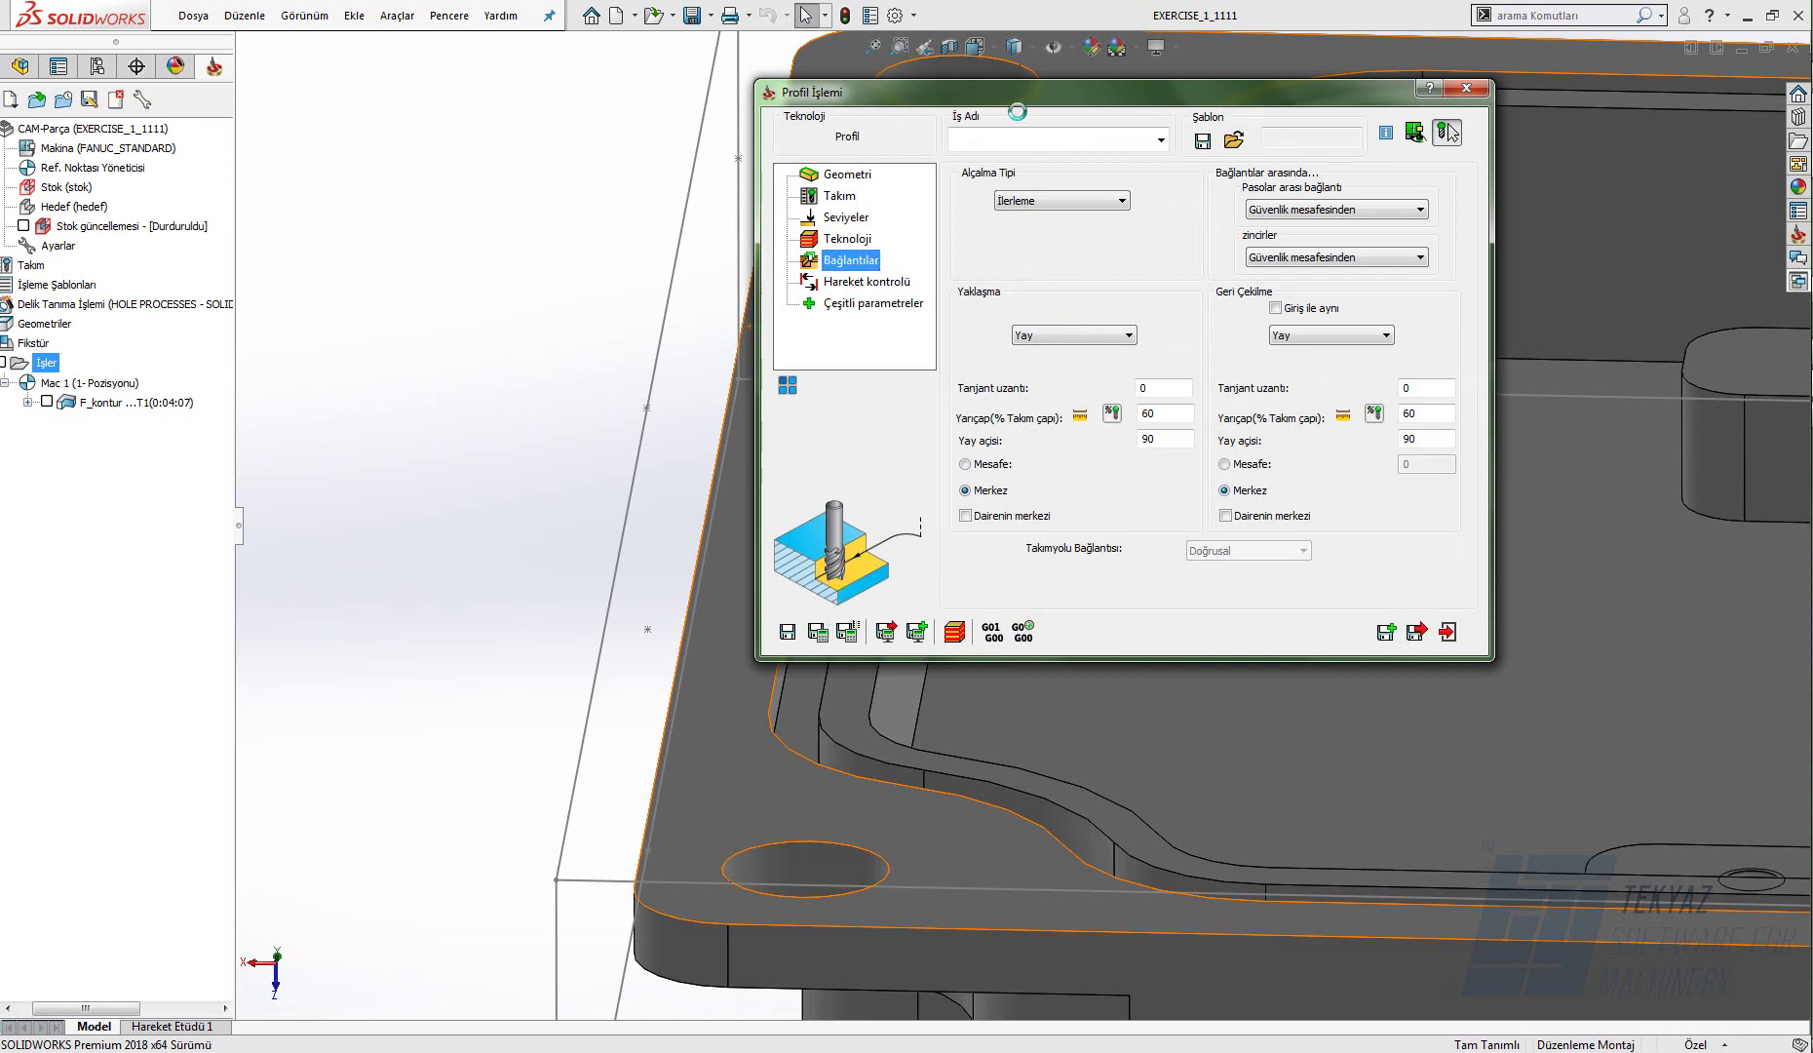
{"action": "left_click_drag", "start_coordinate": [1014, 100], "coordinate": [1240, 105]}
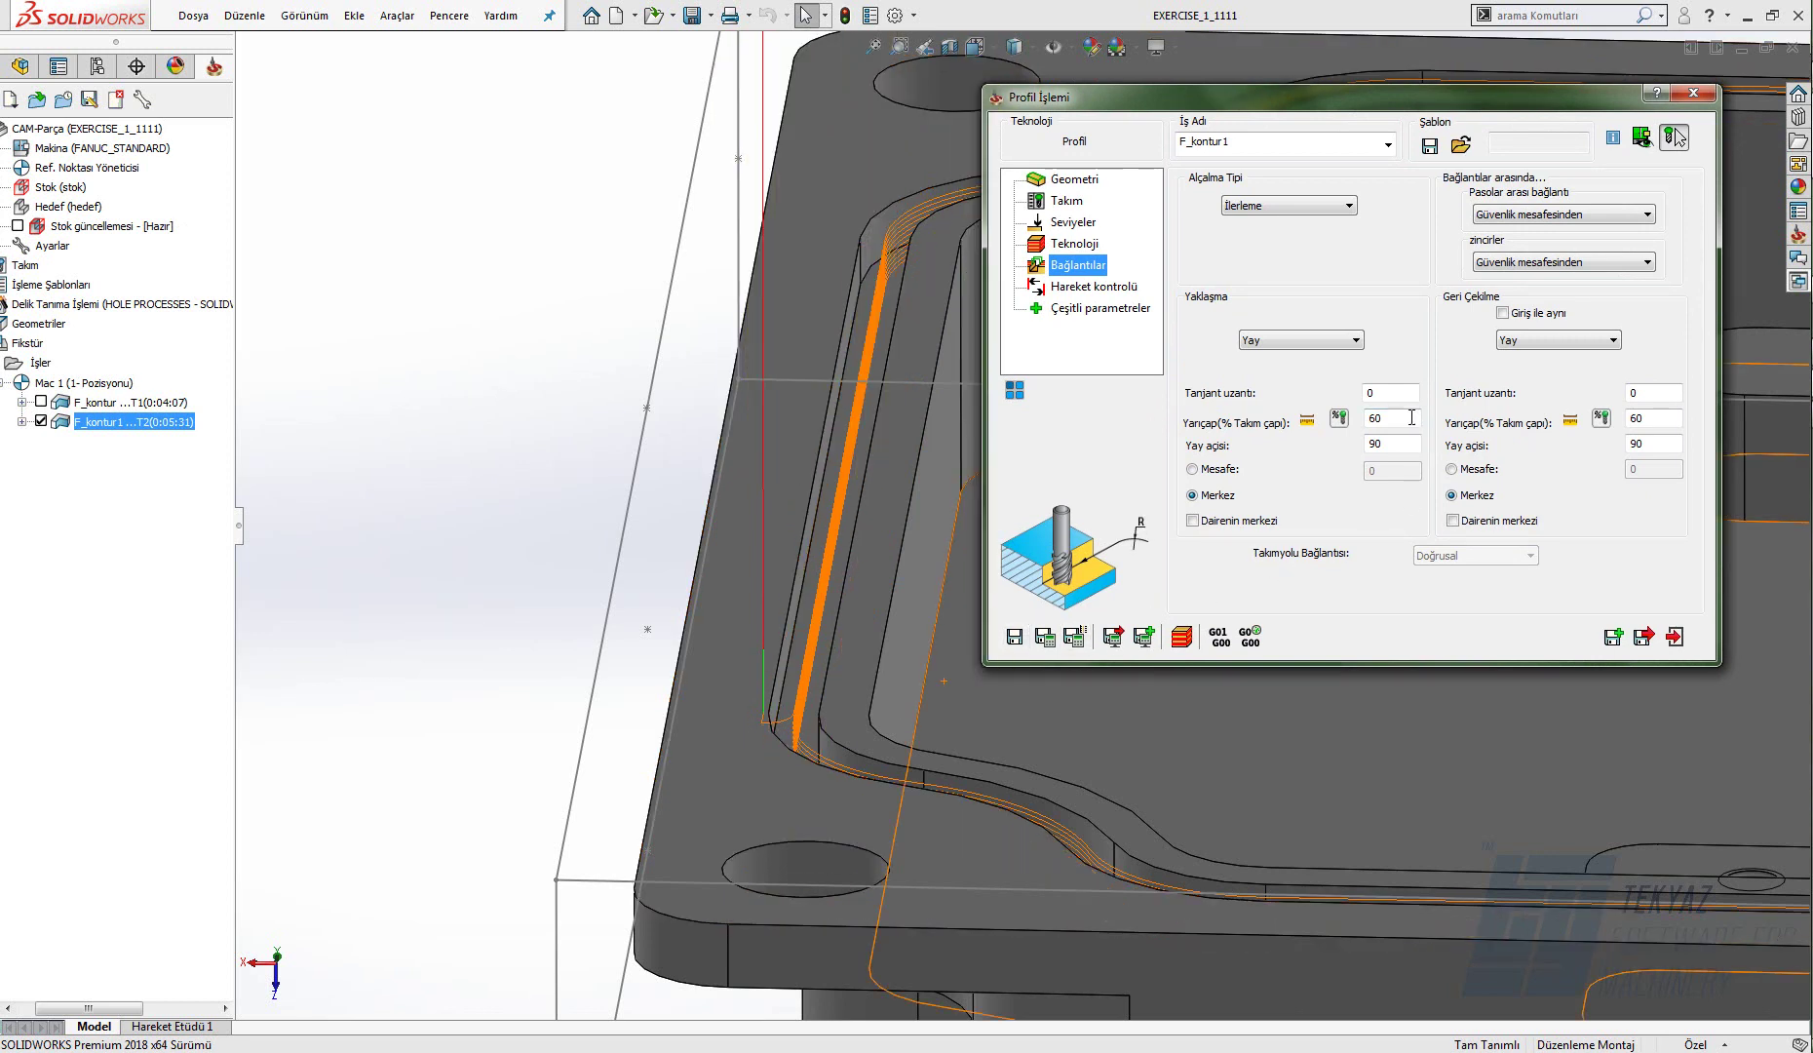
{"action": "left_click", "coordinate": [1291, 345]}
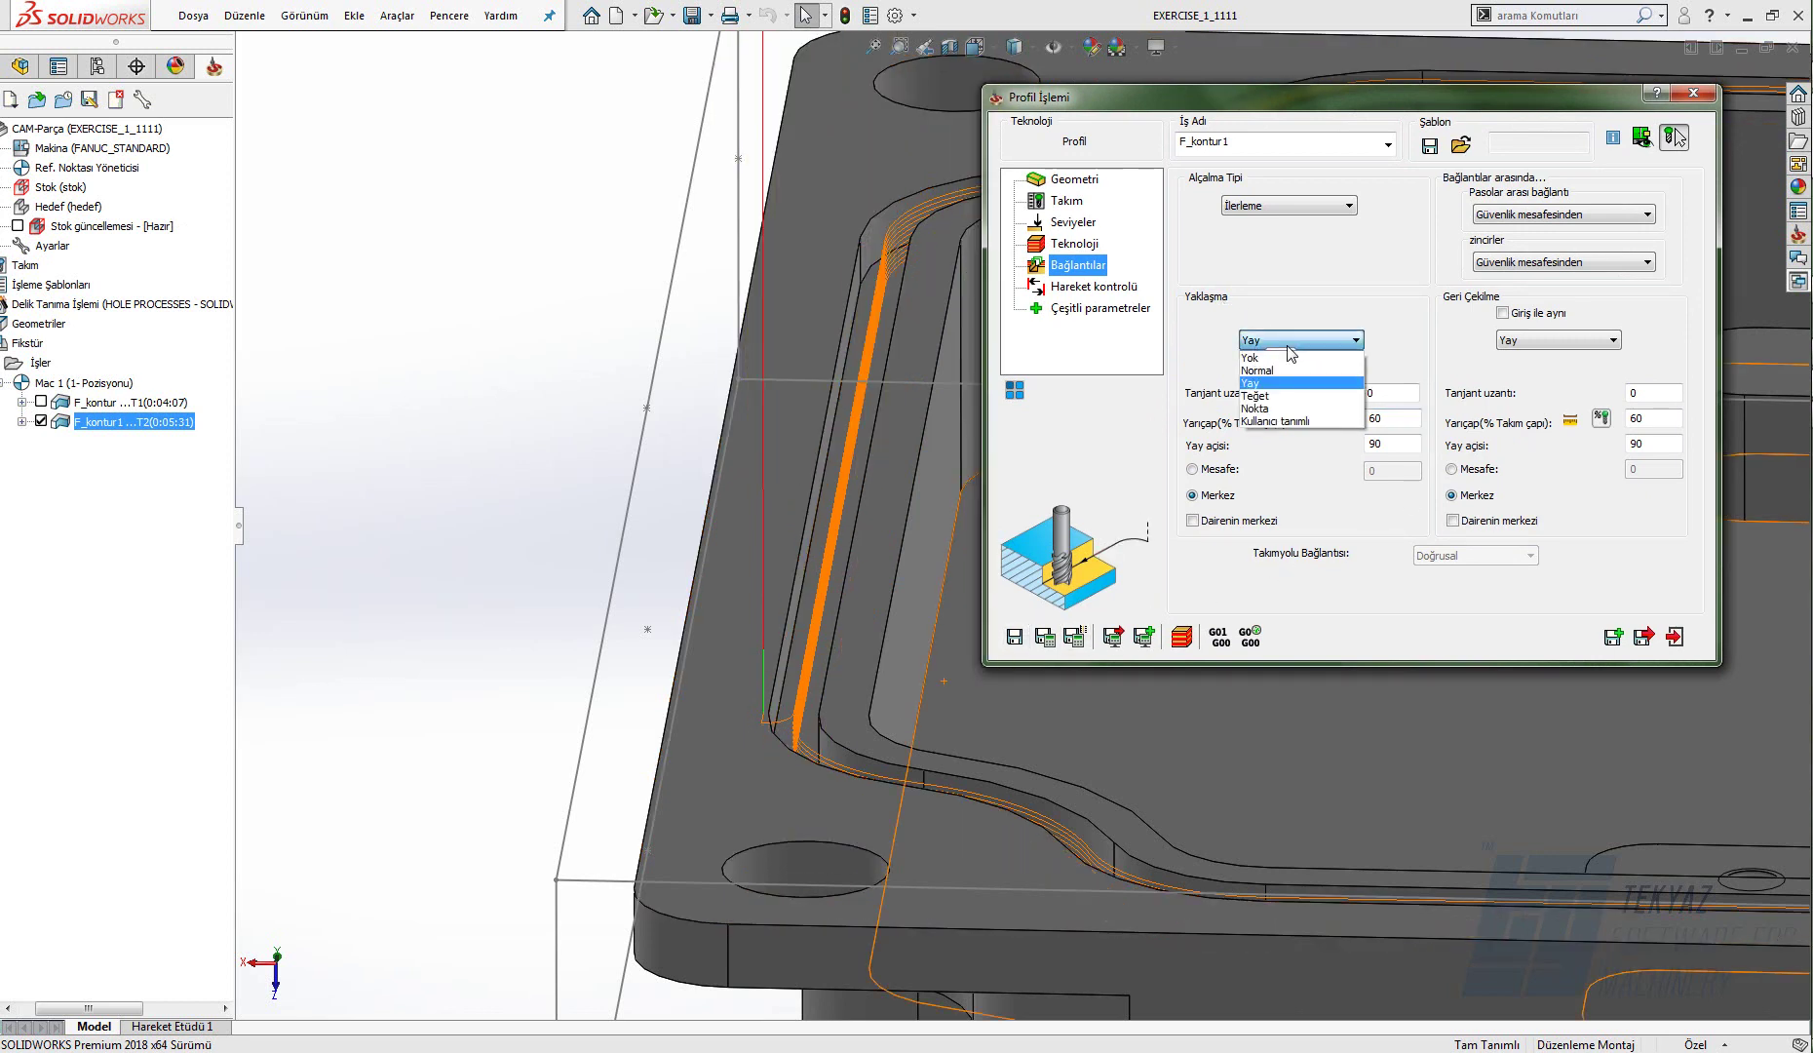
{"action": "left_click", "coordinate": [1503, 313]}
{"action": "left_click", "coordinate": [1045, 638]}
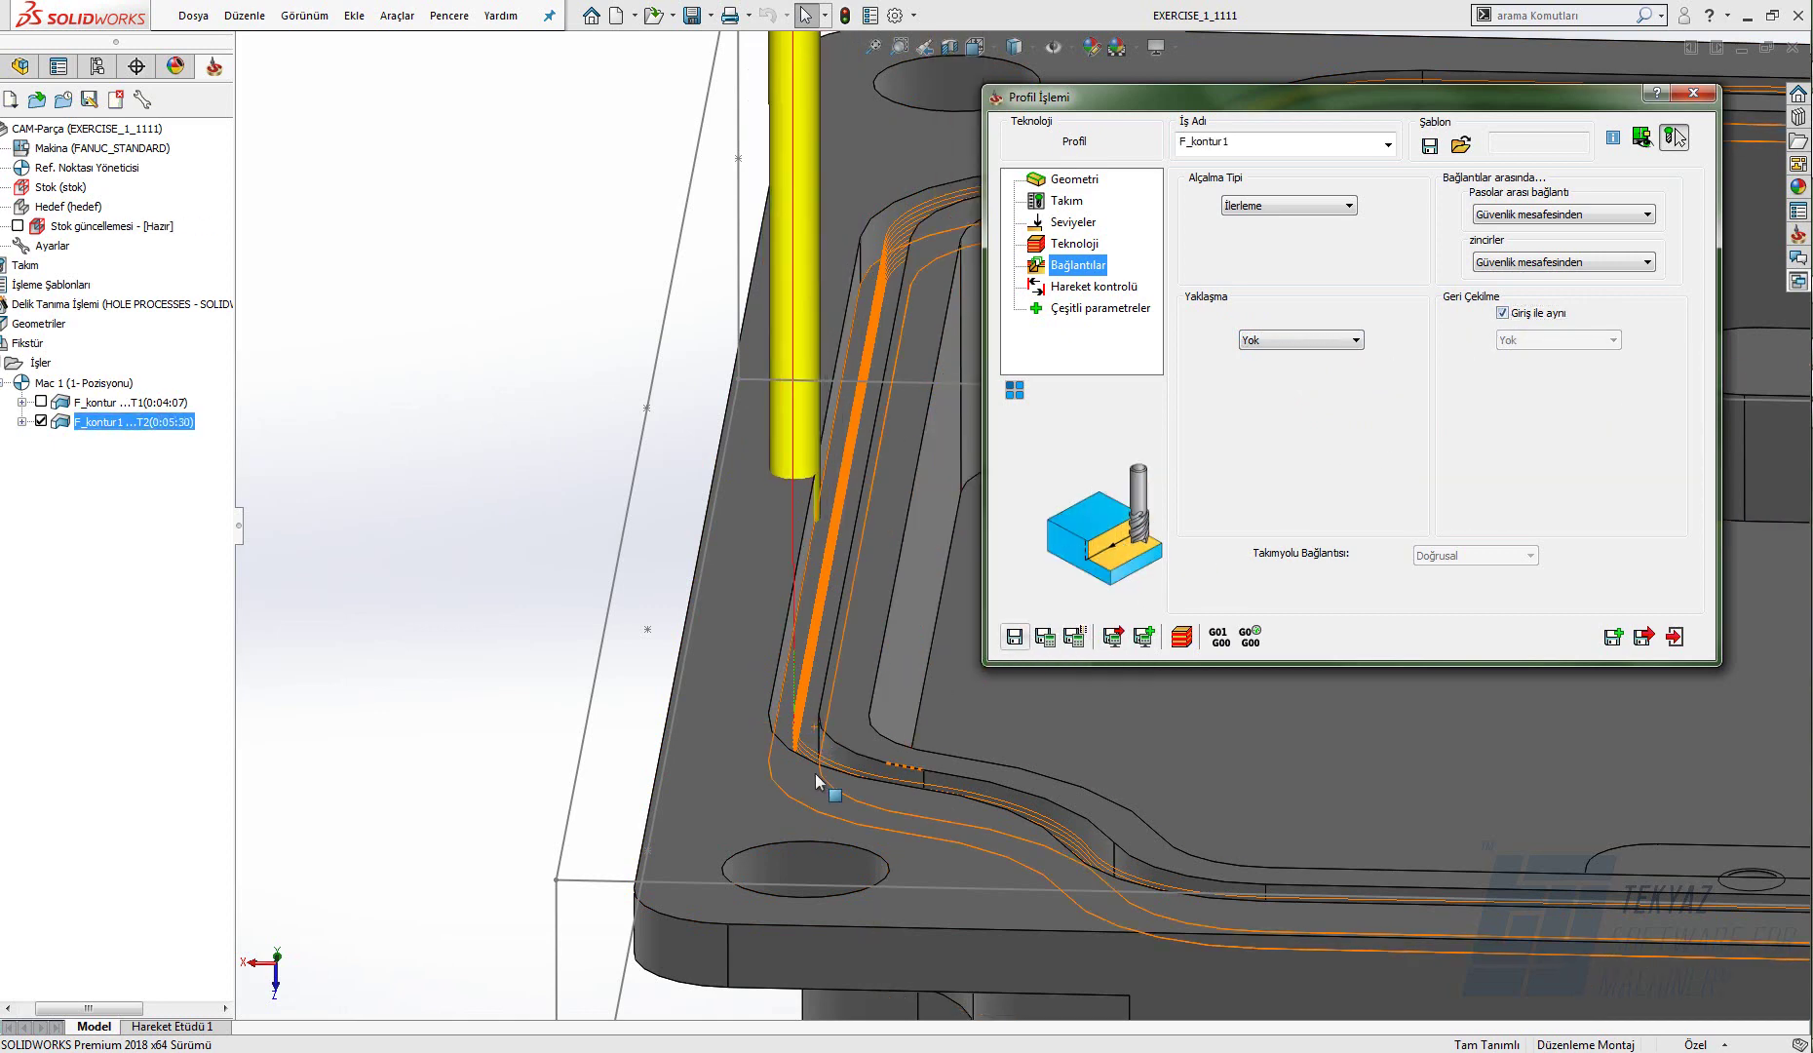
- Run the solid simulation of F_kontur1 to inspect the groove cut, and close the simulation and the operation
{"action": "left_click", "coordinate": [1182, 637]}
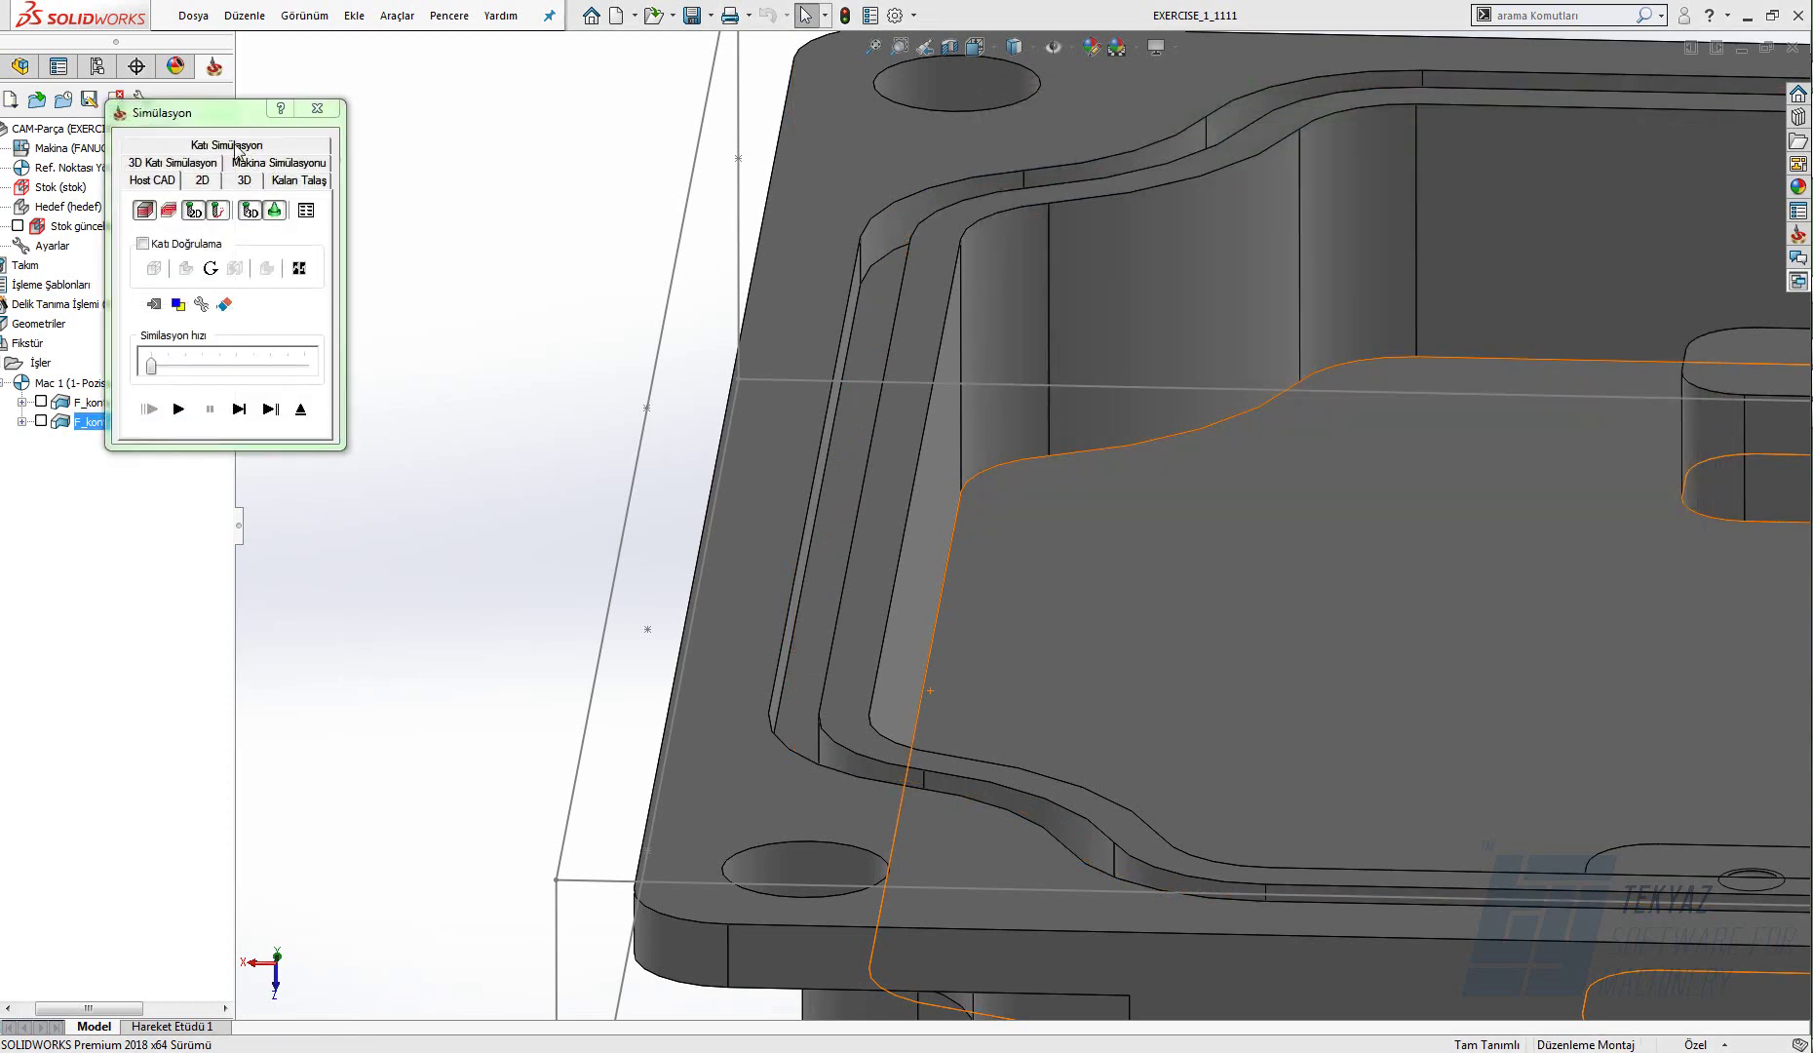
{"action": "left_click", "coordinate": [237, 148]}
{"action": "left_click", "coordinate": [176, 408]}
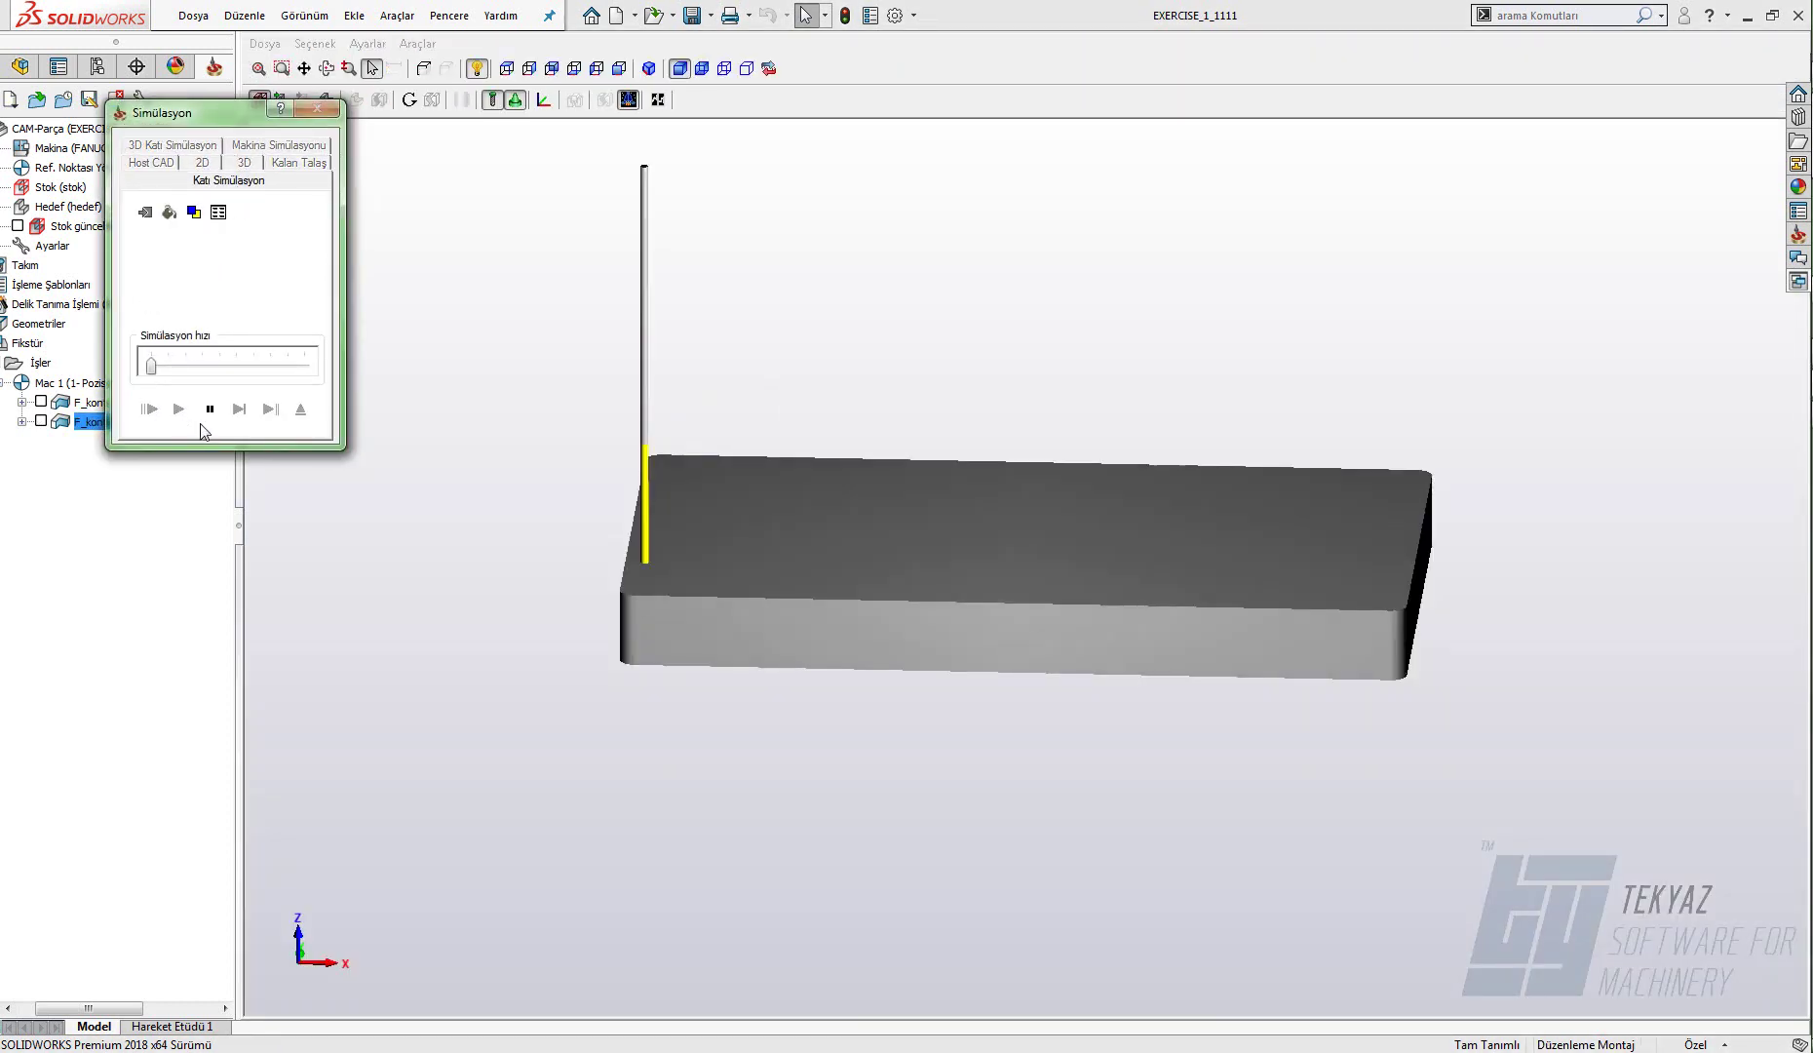
{"action": "scroll", "coordinate": [682, 580], "scroll_direction": "up", "scroll_amount": 6}
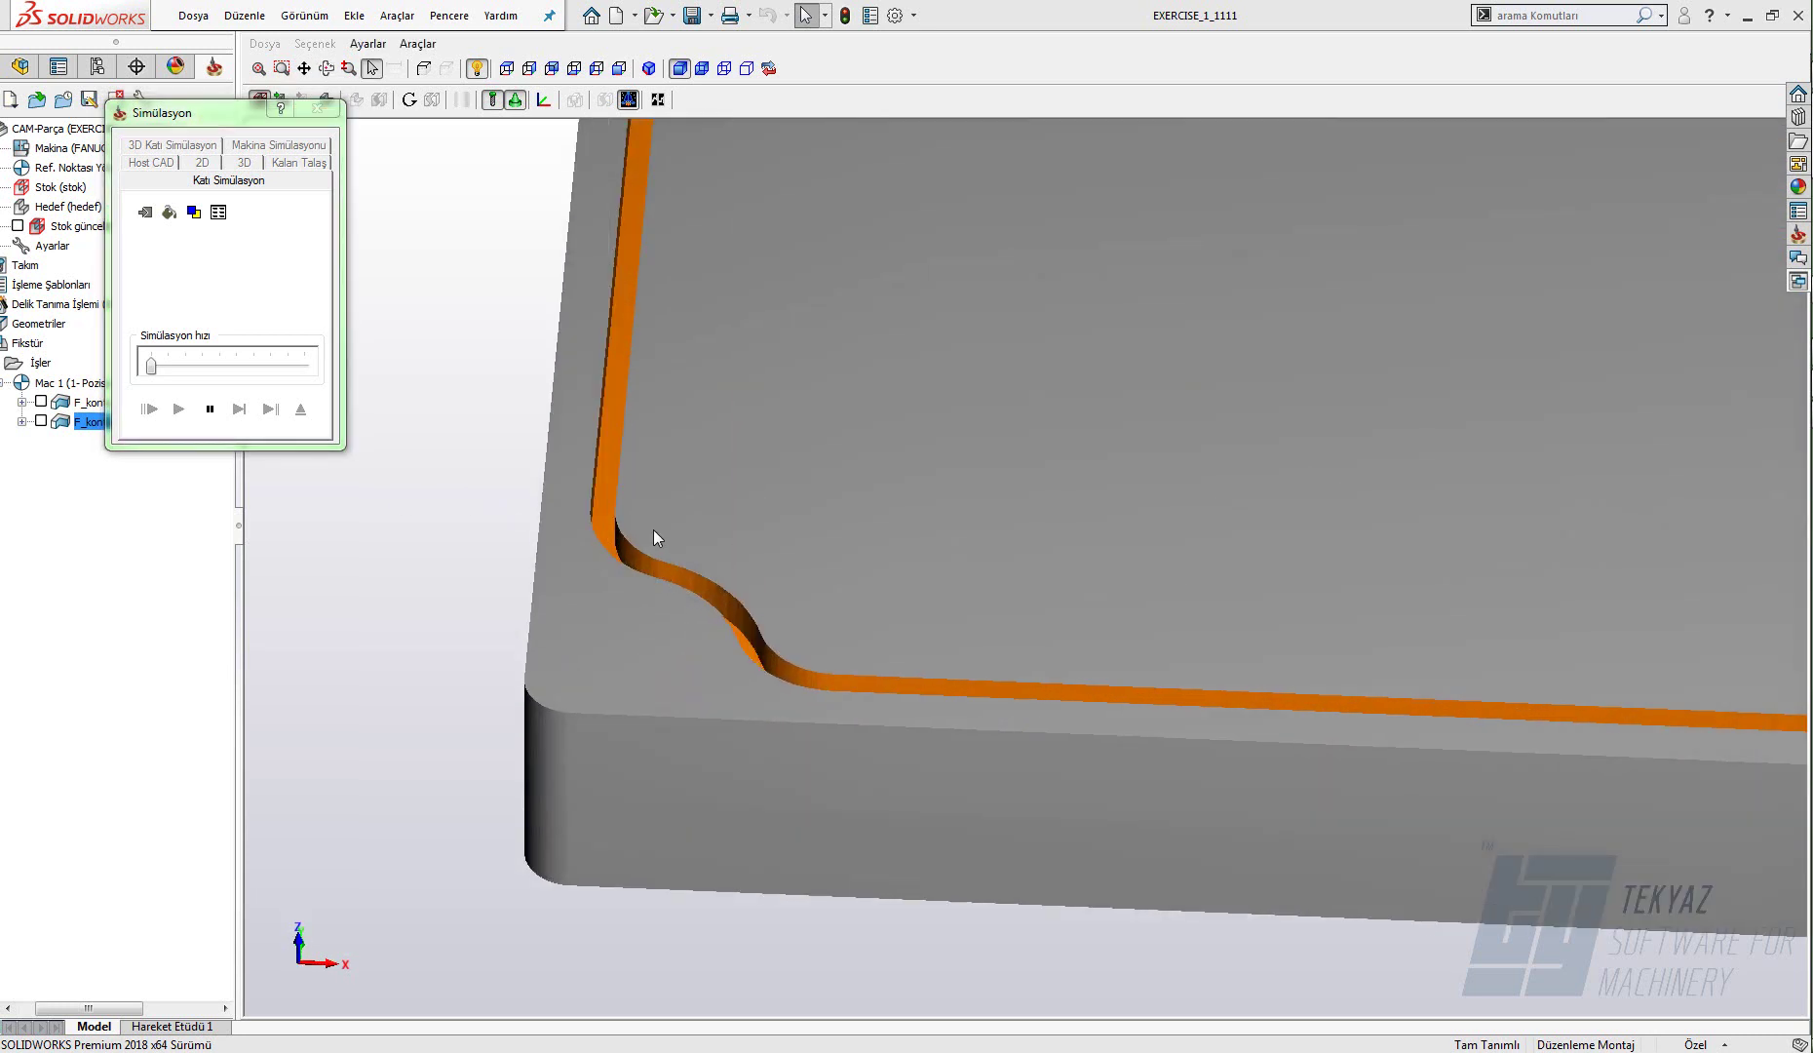
{"action": "middle_click_drag", "start_coordinate": [651, 531], "coordinate": [697, 548]}
{"action": "left_click", "coordinate": [273, 408]}
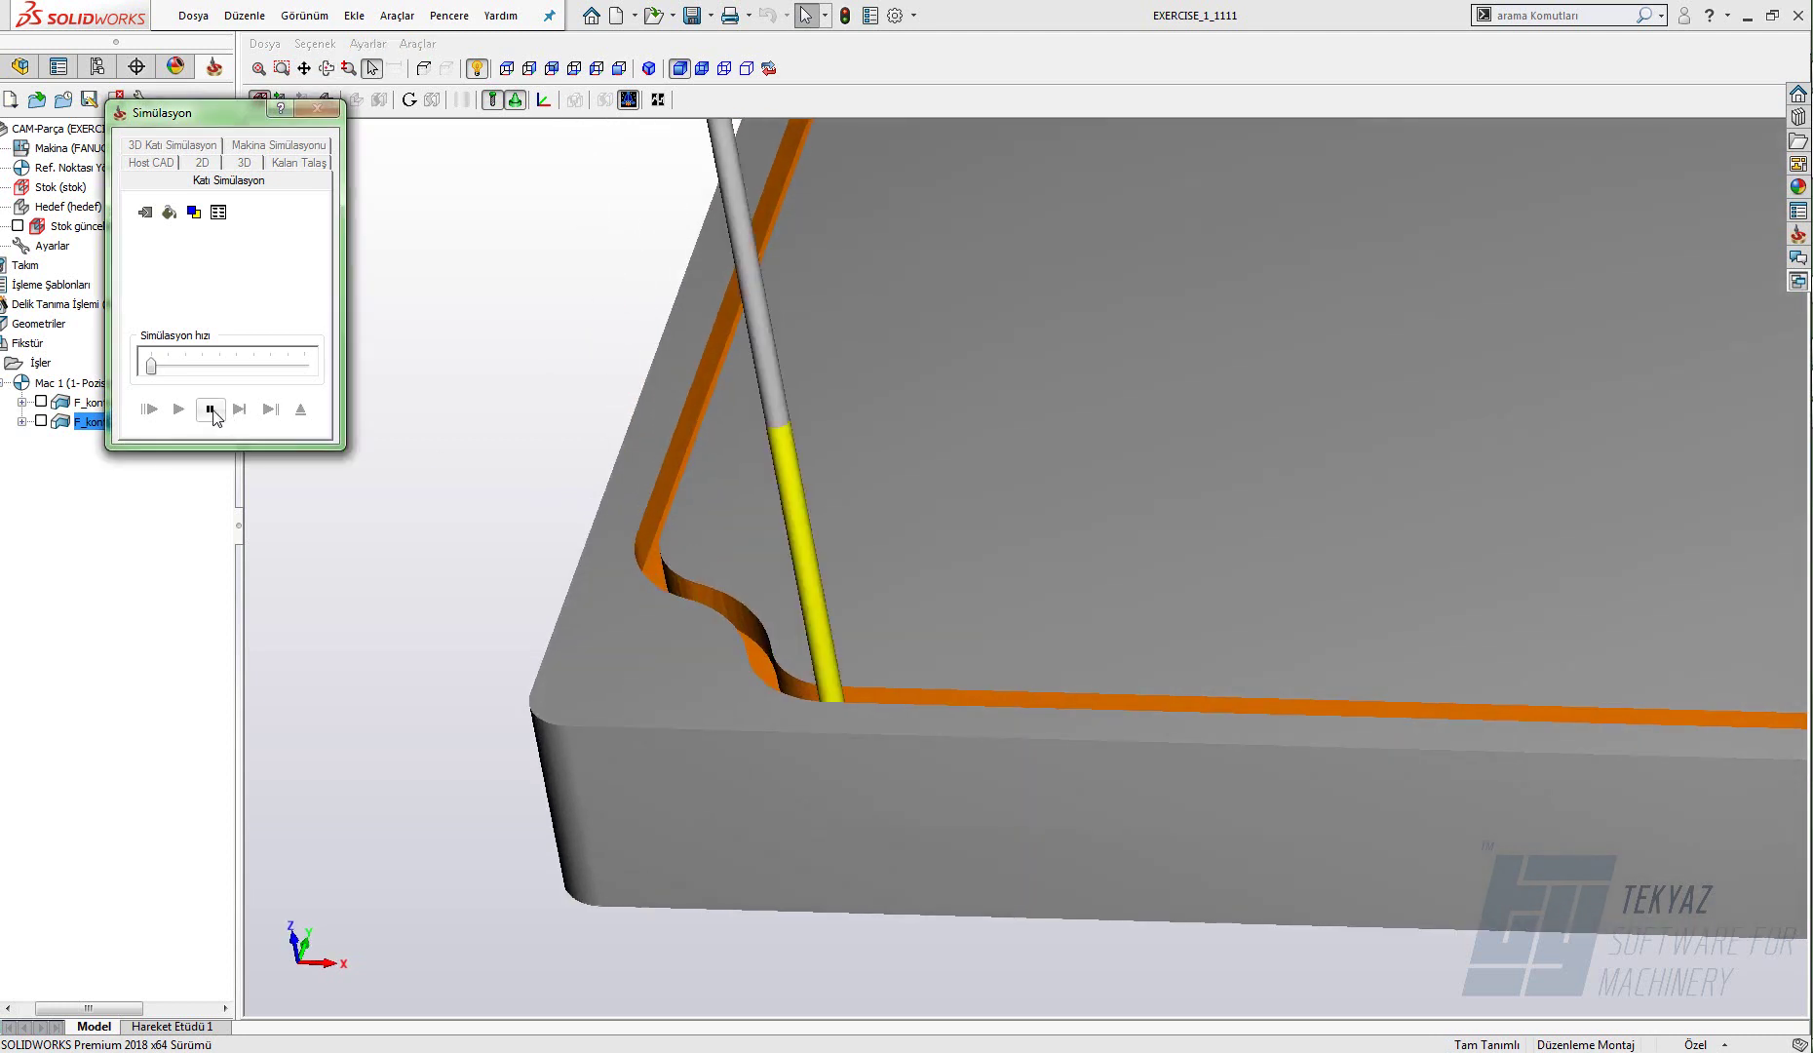
{"action": "left_click", "coordinate": [211, 411]}
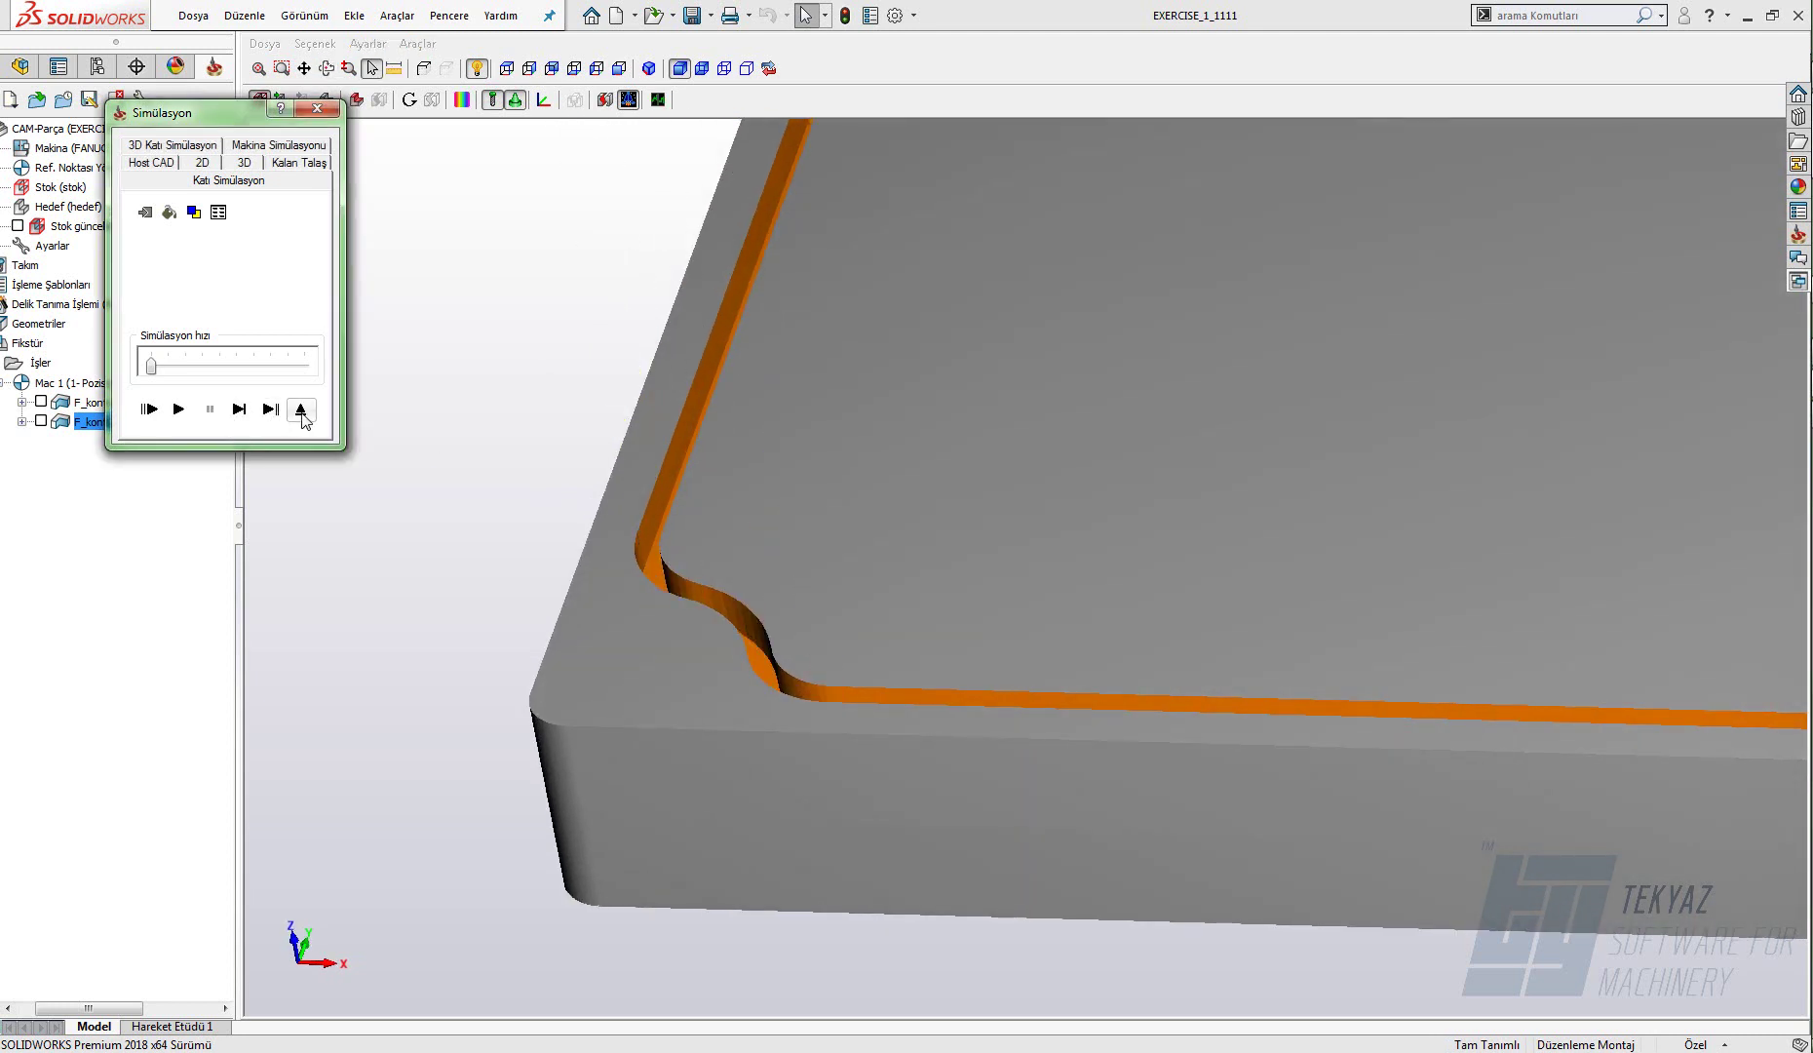
{"action": "left_click", "coordinate": [300, 409]}
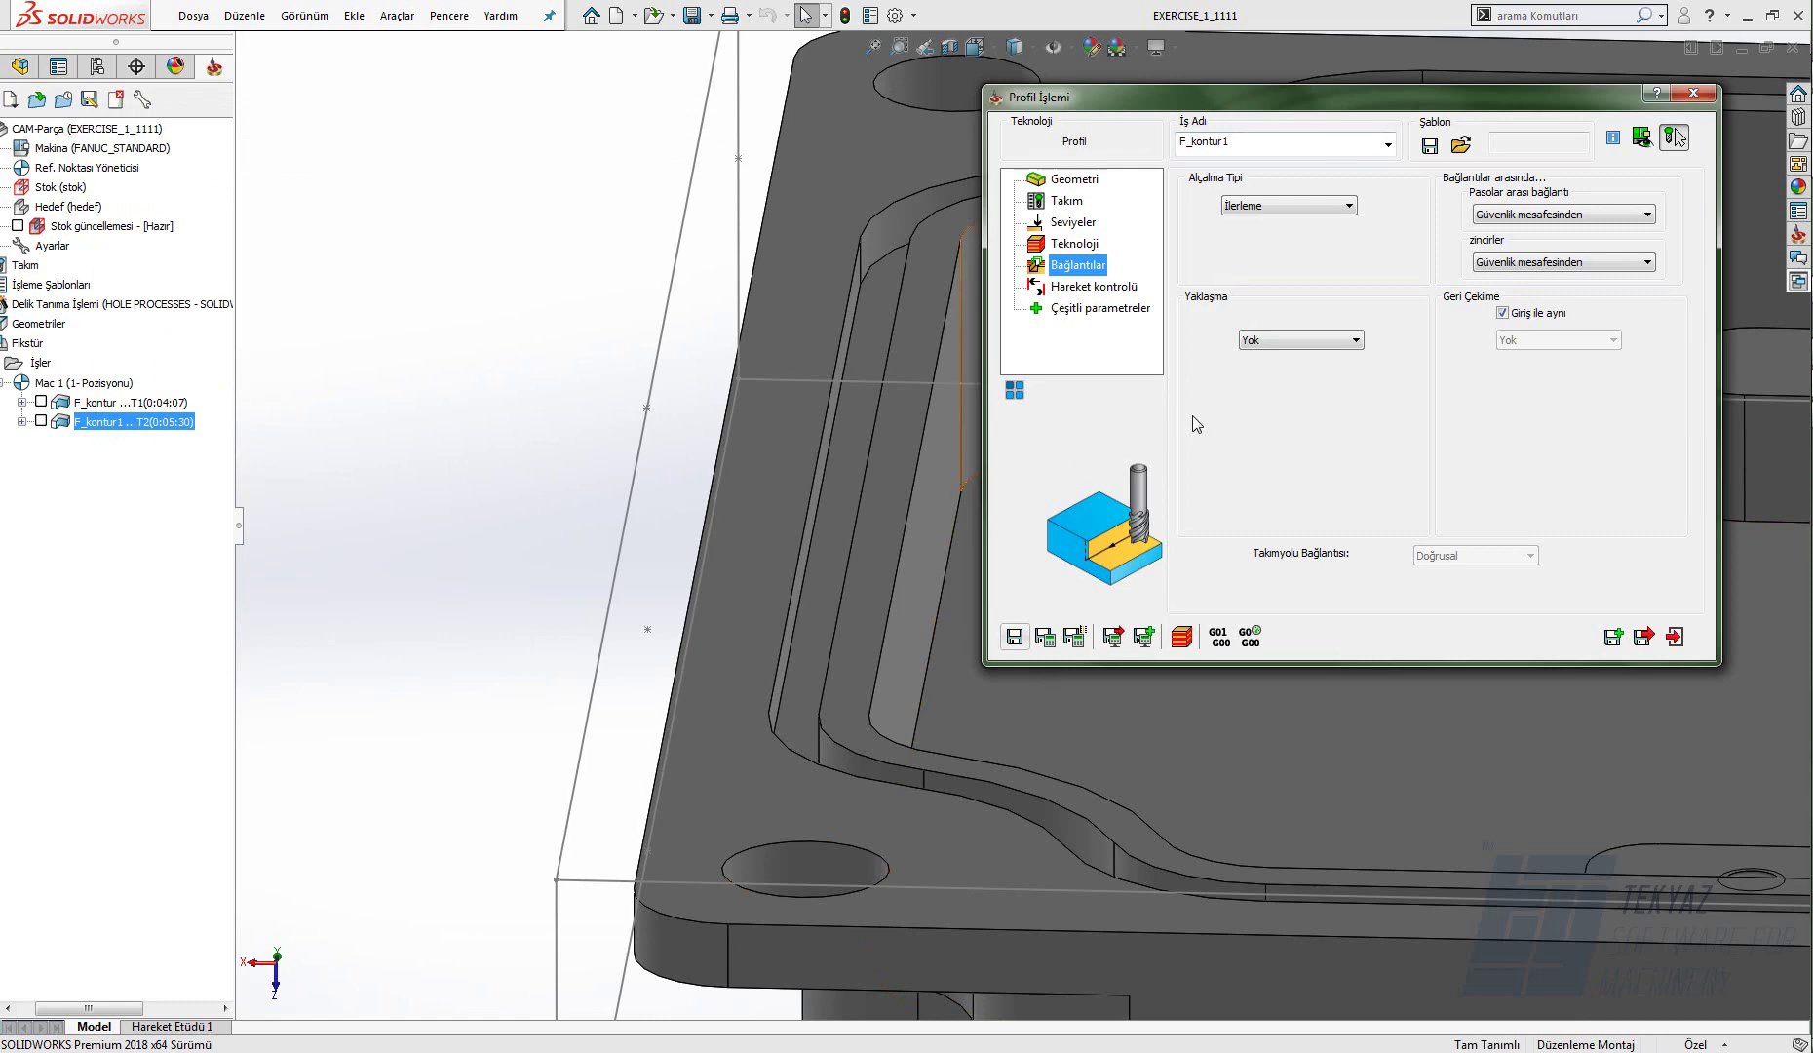
{"action": "left_click", "coordinate": [1676, 637]}
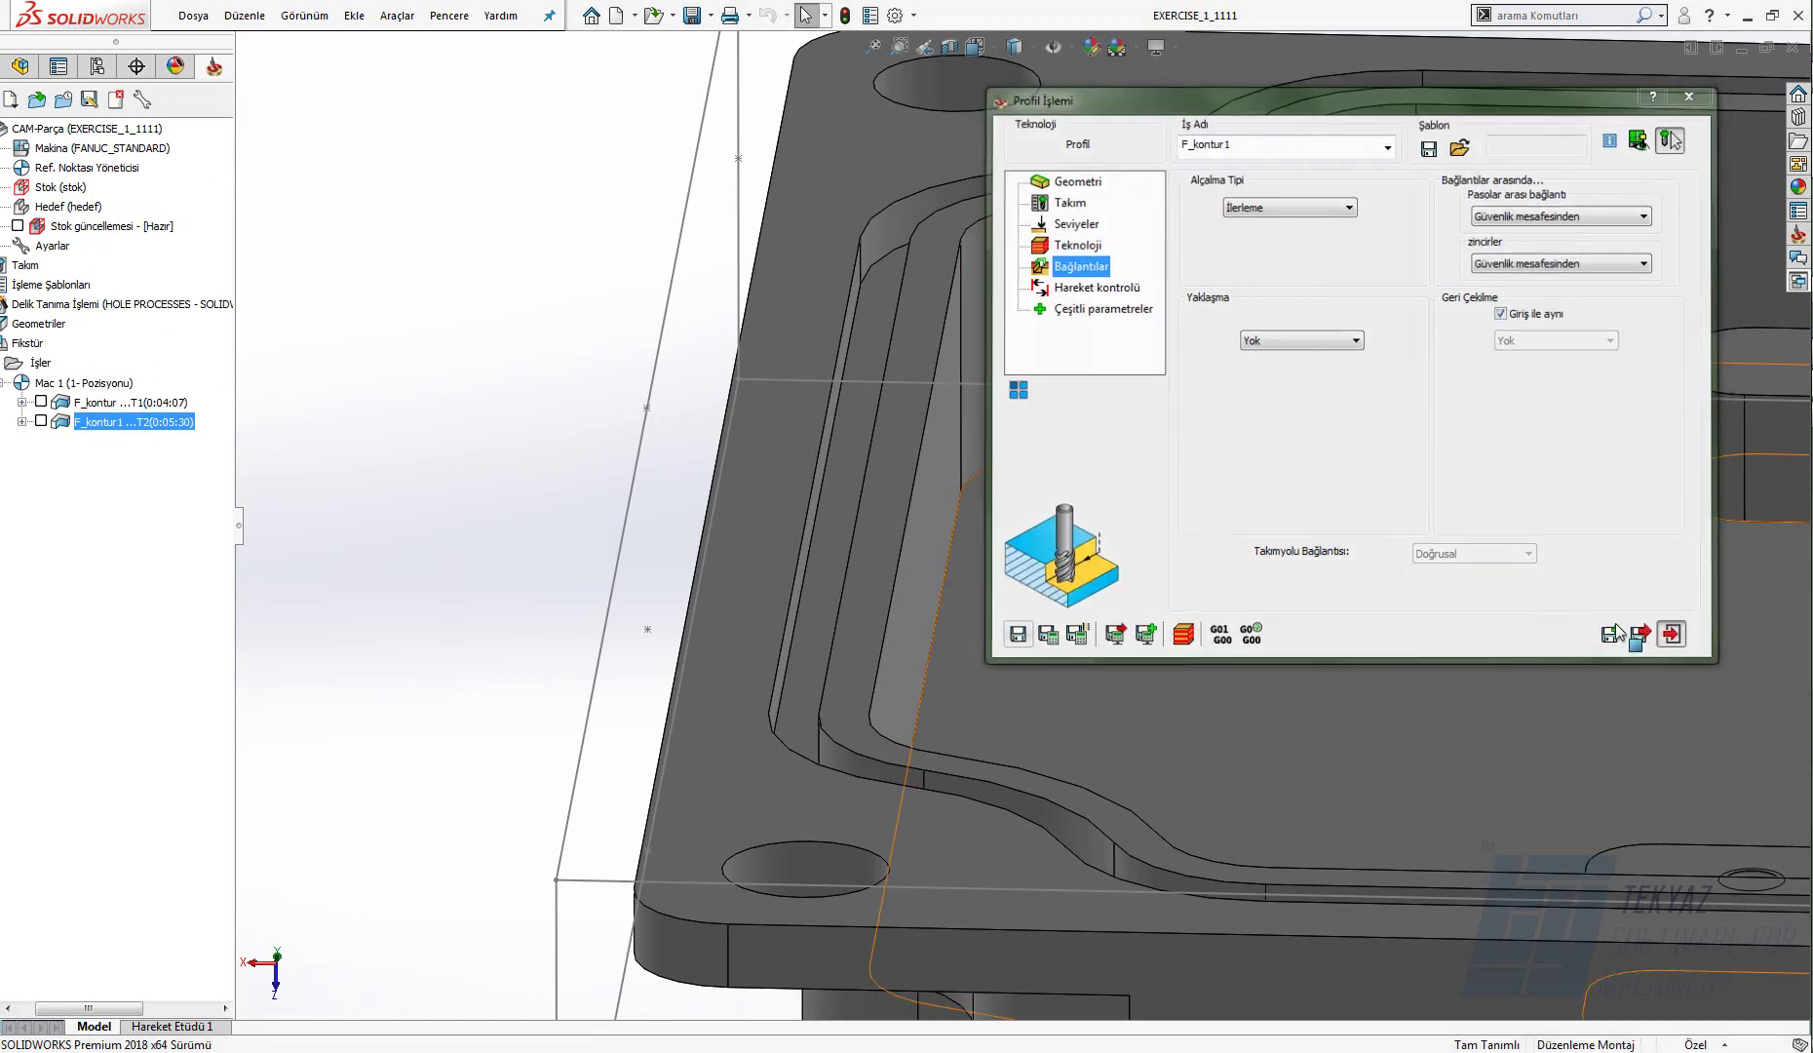
- Show the F_kontur1 toolpath on the model, examine the helical passes along the groove, and hide it again
{"action": "left_click", "coordinate": [41, 421]}
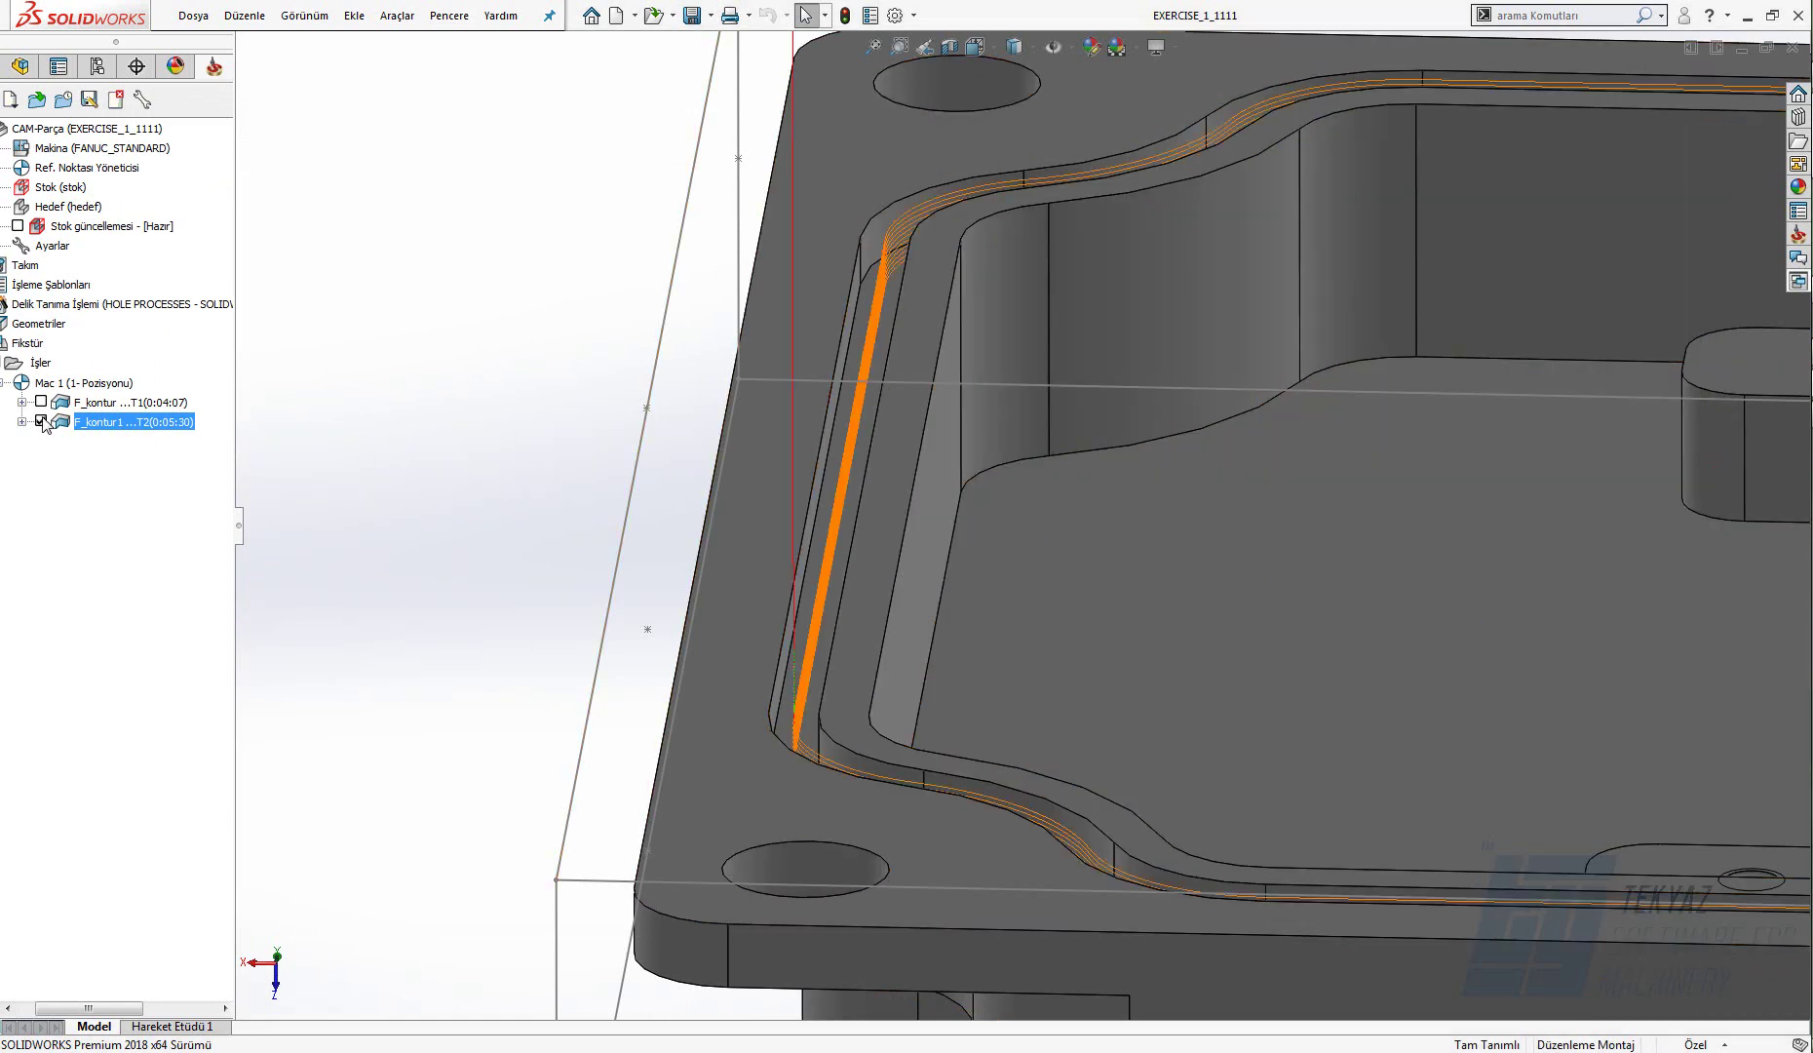
{"action": "middle_click_drag", "start_coordinate": [683, 585], "coordinate": [753, 626]}
{"action": "scroll", "coordinate": [752, 626], "scroll_direction": "up", "scroll_amount": 8}
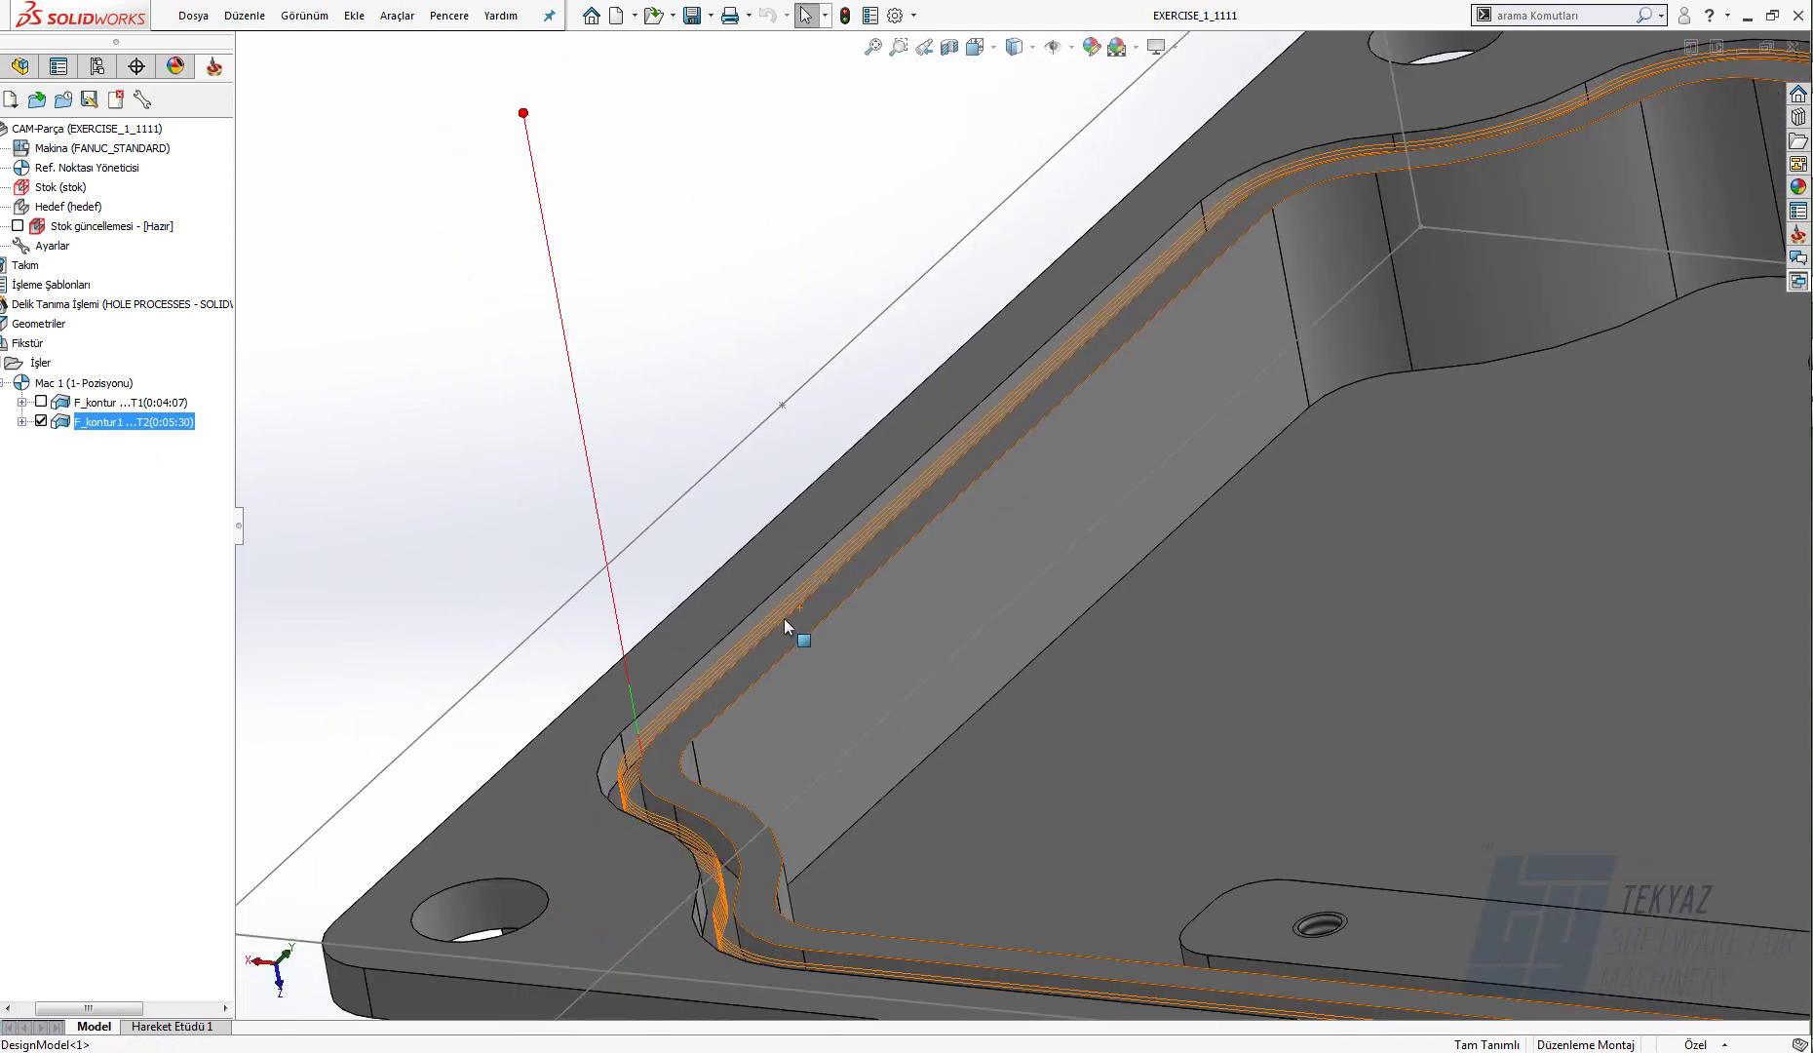
{"action": "scroll", "coordinate": [1014, 639], "scroll_direction": "down", "scroll_amount": 2}
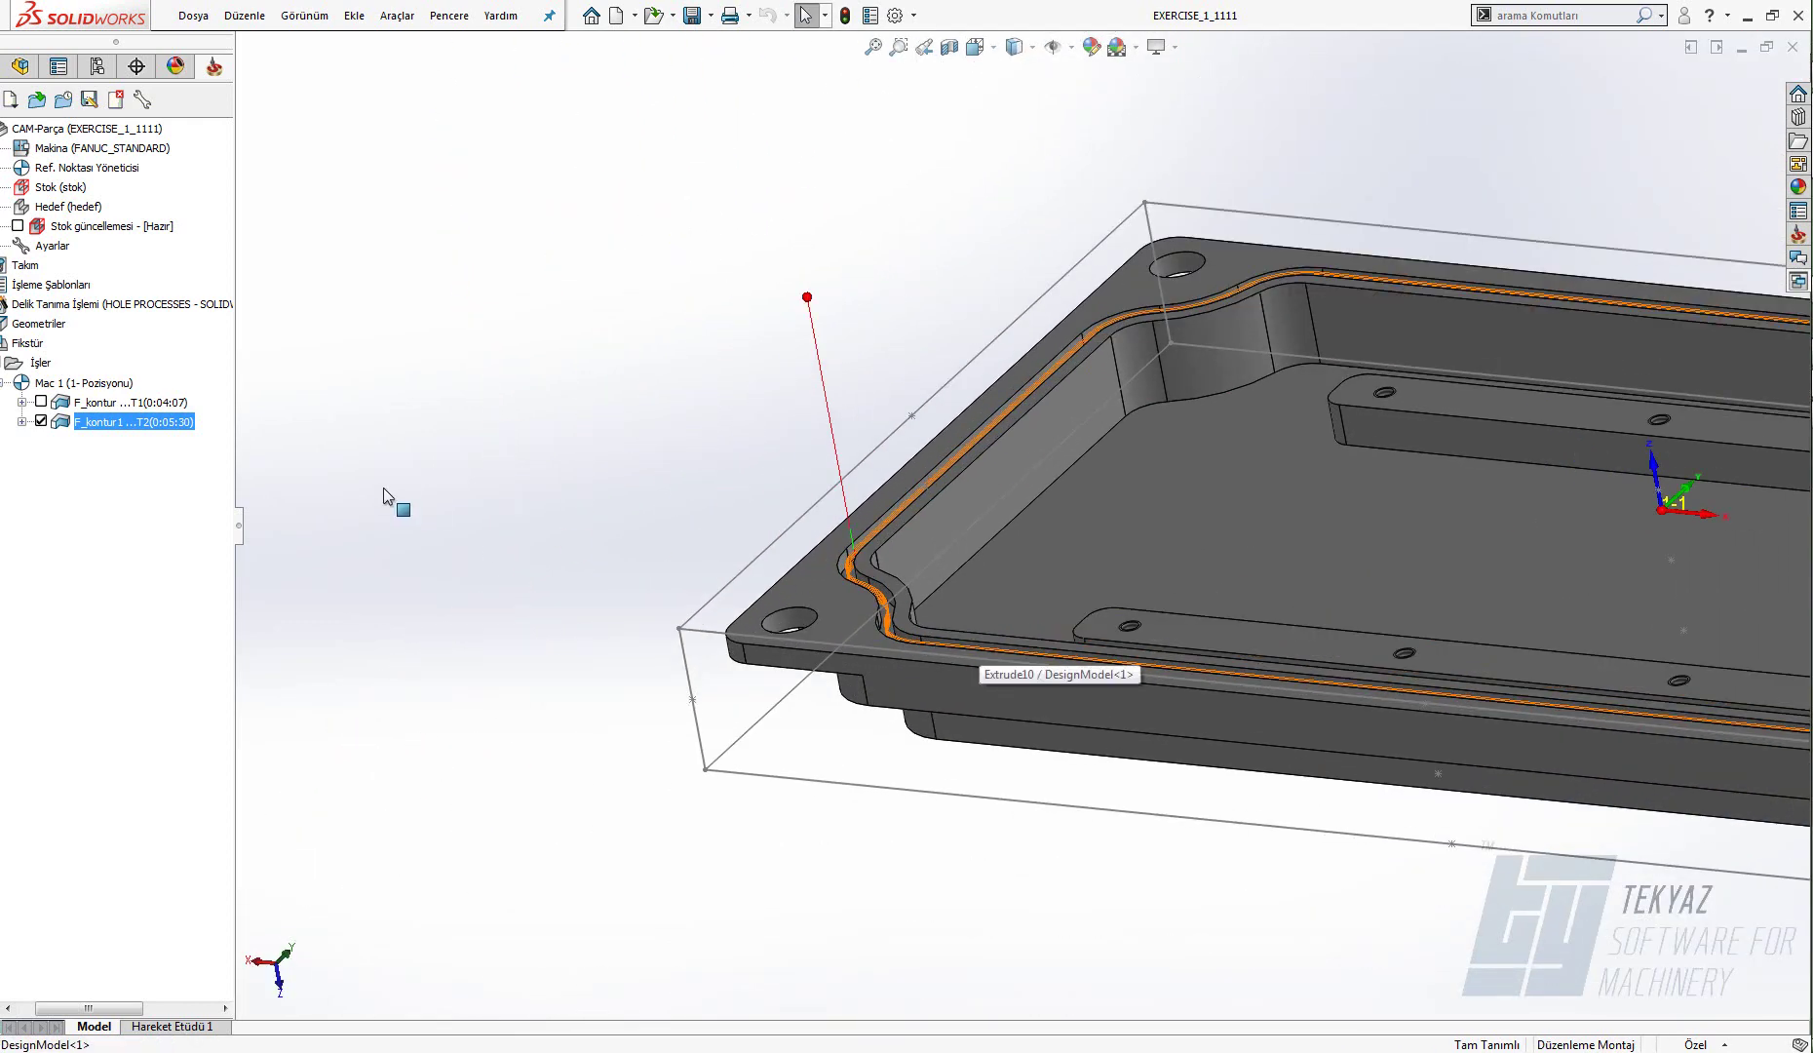
{"action": "left_click", "coordinate": [41, 421]}
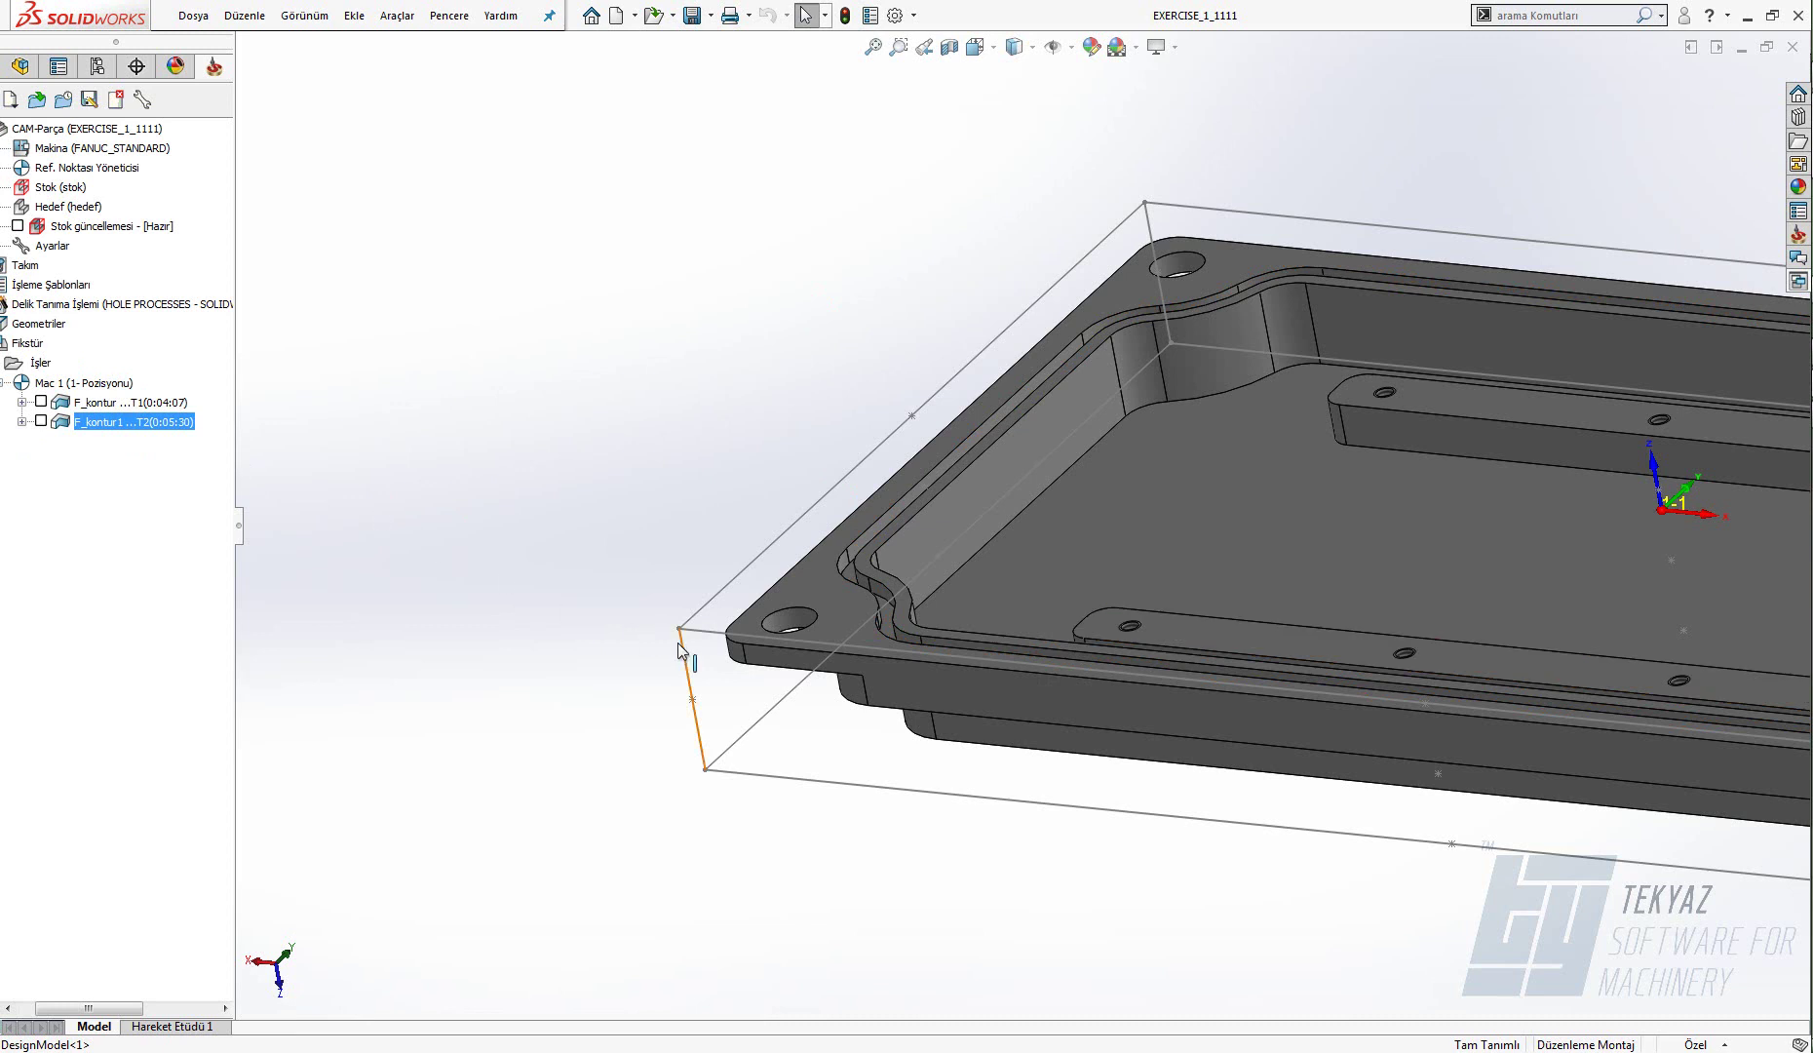
- Turn the part over to examine the raised profile on its underside
{"action": "middle_click_drag", "start_coordinate": [680, 636], "coordinate": [722, 593]}
{"action": "scroll", "coordinate": [927, 649], "scroll_direction": "up", "scroll_amount": 2}
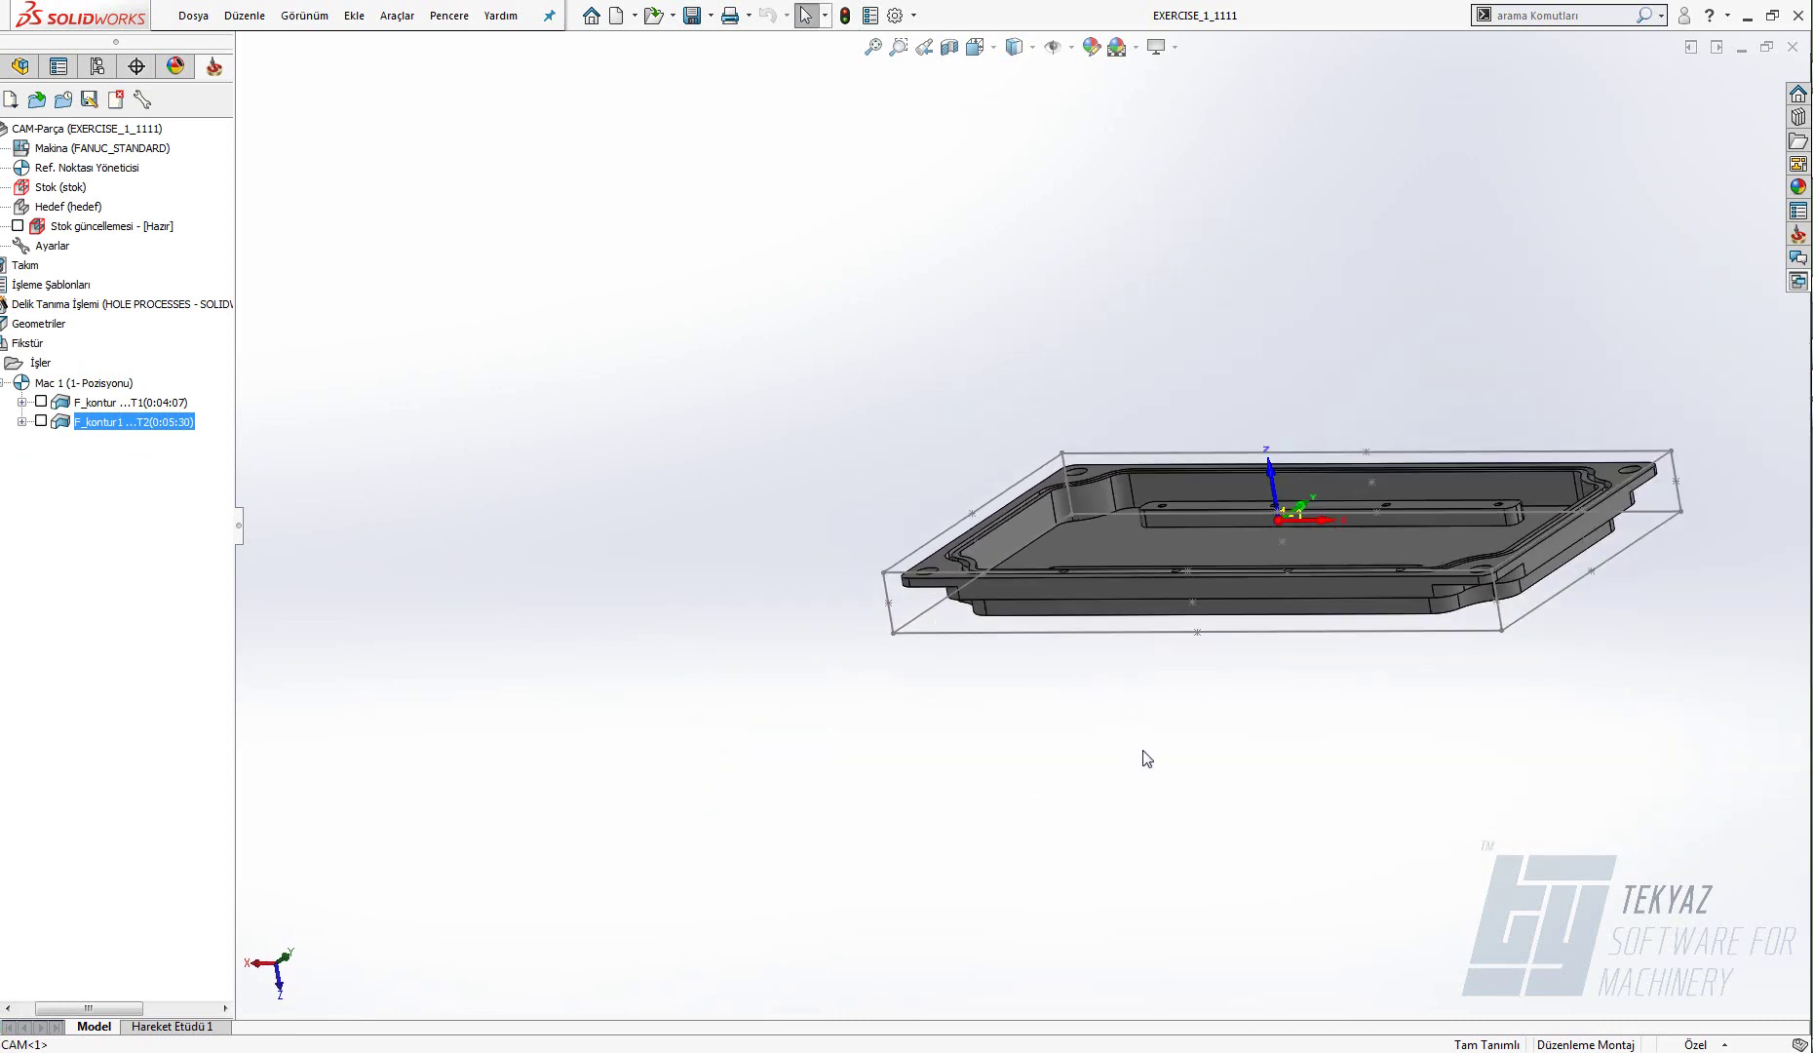
{"action": "middle_click_drag", "start_coordinate": [1147, 759], "coordinate": [1025, 407]}
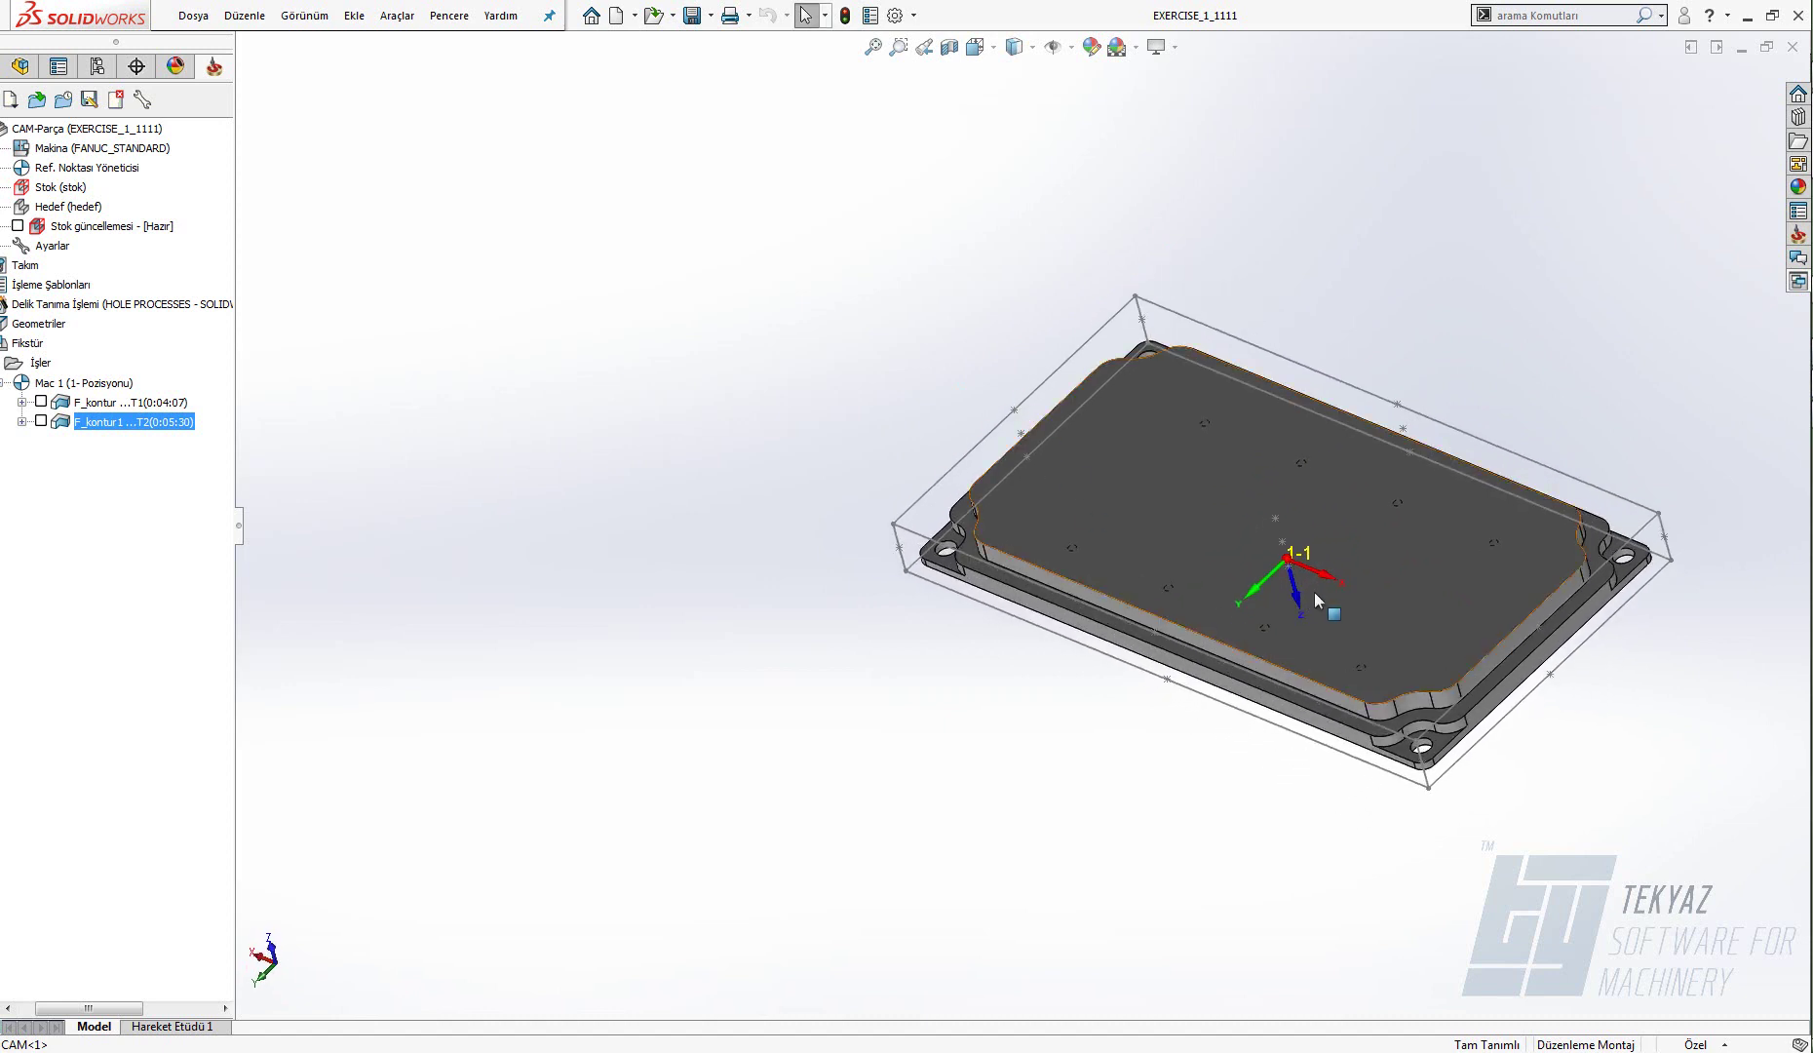
{"action": "scroll", "coordinate": [1336, 572], "scroll_direction": "down", "scroll_amount": 2}
{"action": "scroll", "coordinate": [1360, 570], "scroll_direction": "up", "scroll_amount": 1}
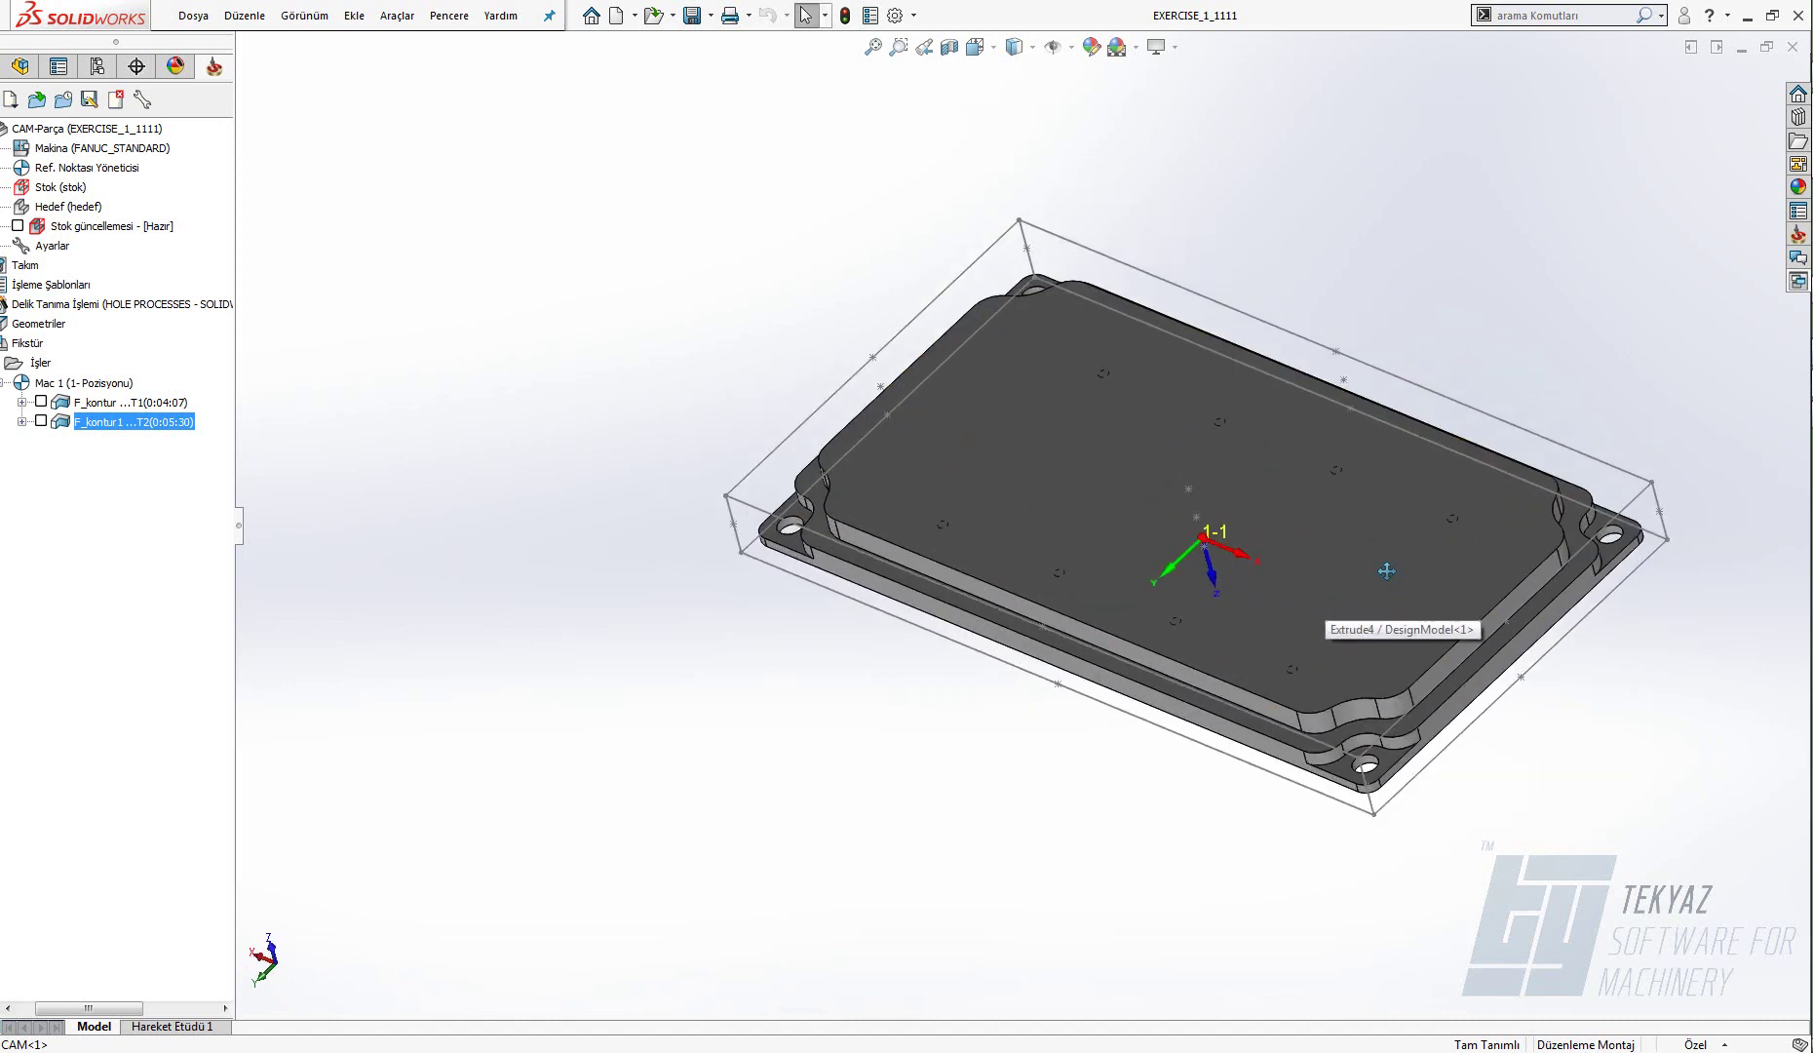
{"action": "middle_click_drag", "start_coordinate": [1386, 571], "coordinate": [1170, 576], "text": "ctrl"}
{"action": "scroll", "coordinate": [1084, 579], "scroll_direction": "down", "scroll_amount": 1}
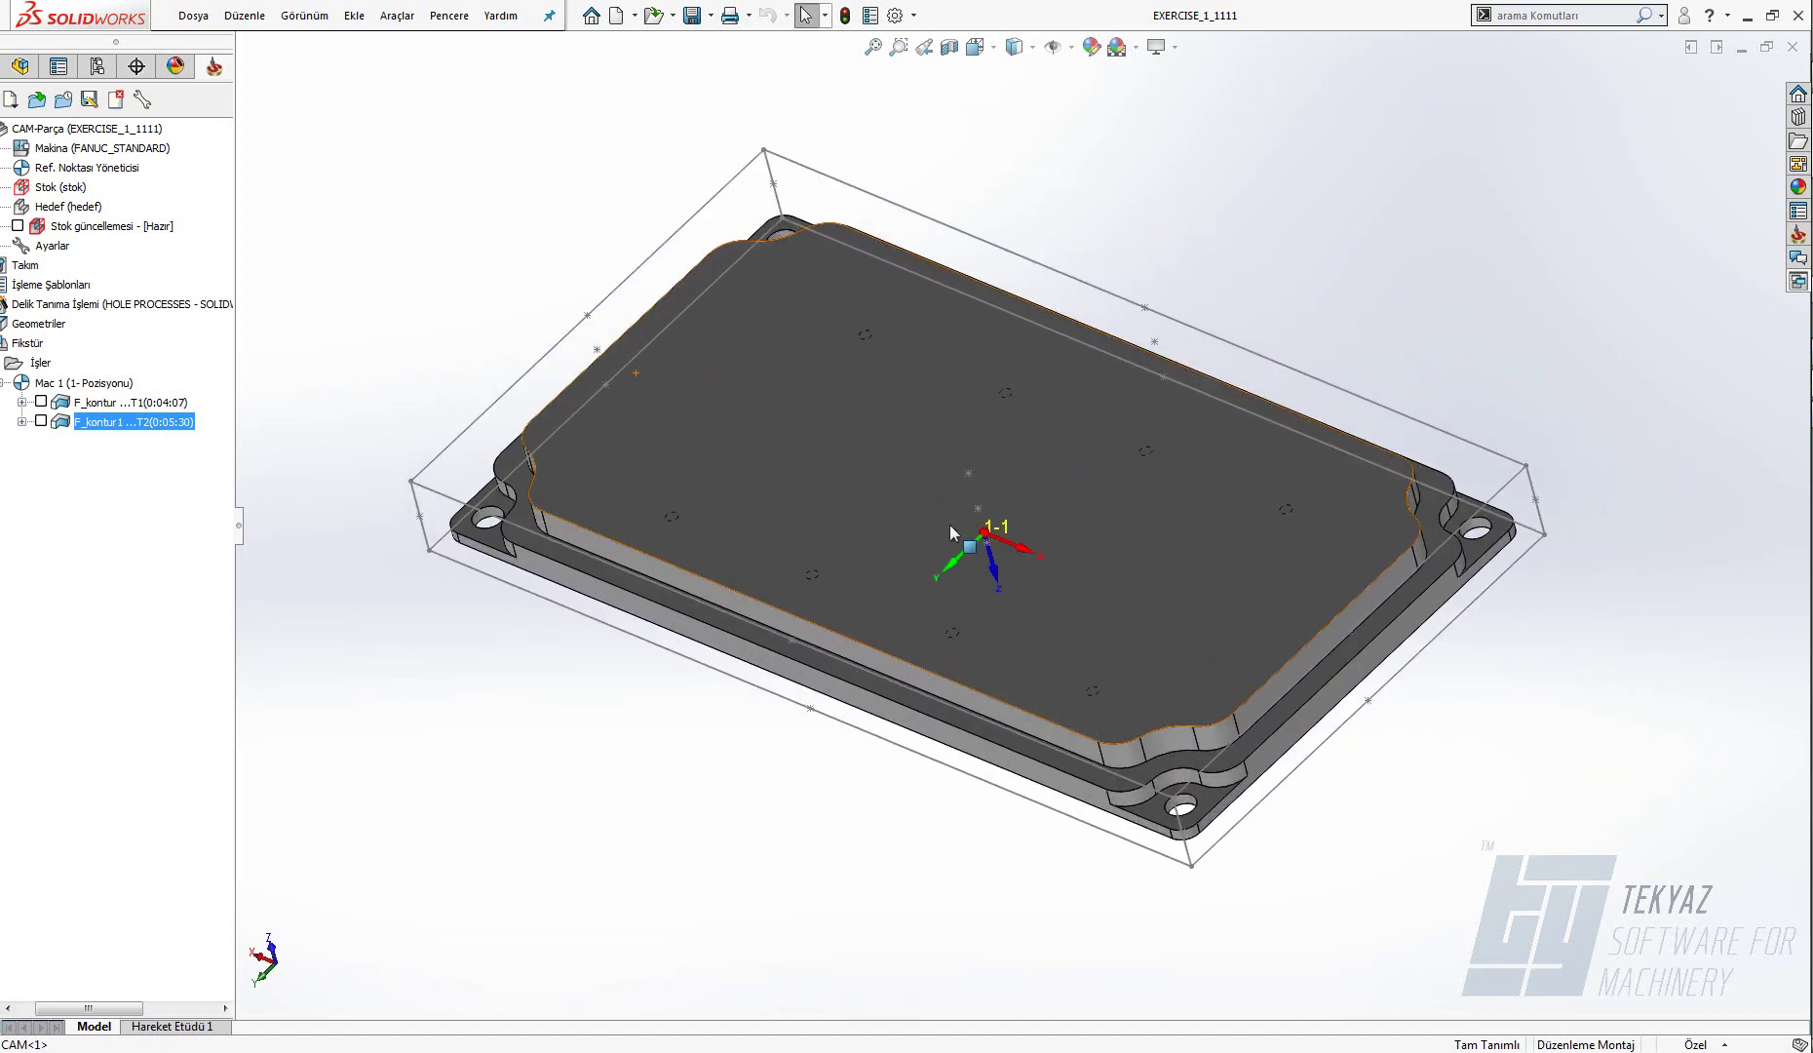
{"action": "mouse_move", "coordinate": [950, 526]}
{"action": "middle_mouse_down", "text": "ctrl"}
{"action": "mouse_move", "coordinate": [961, 540]}
{"action": "mouse_move", "coordinate": [934, 552]}
{"action": "middle_mouse_up", "text": "ctrl"}
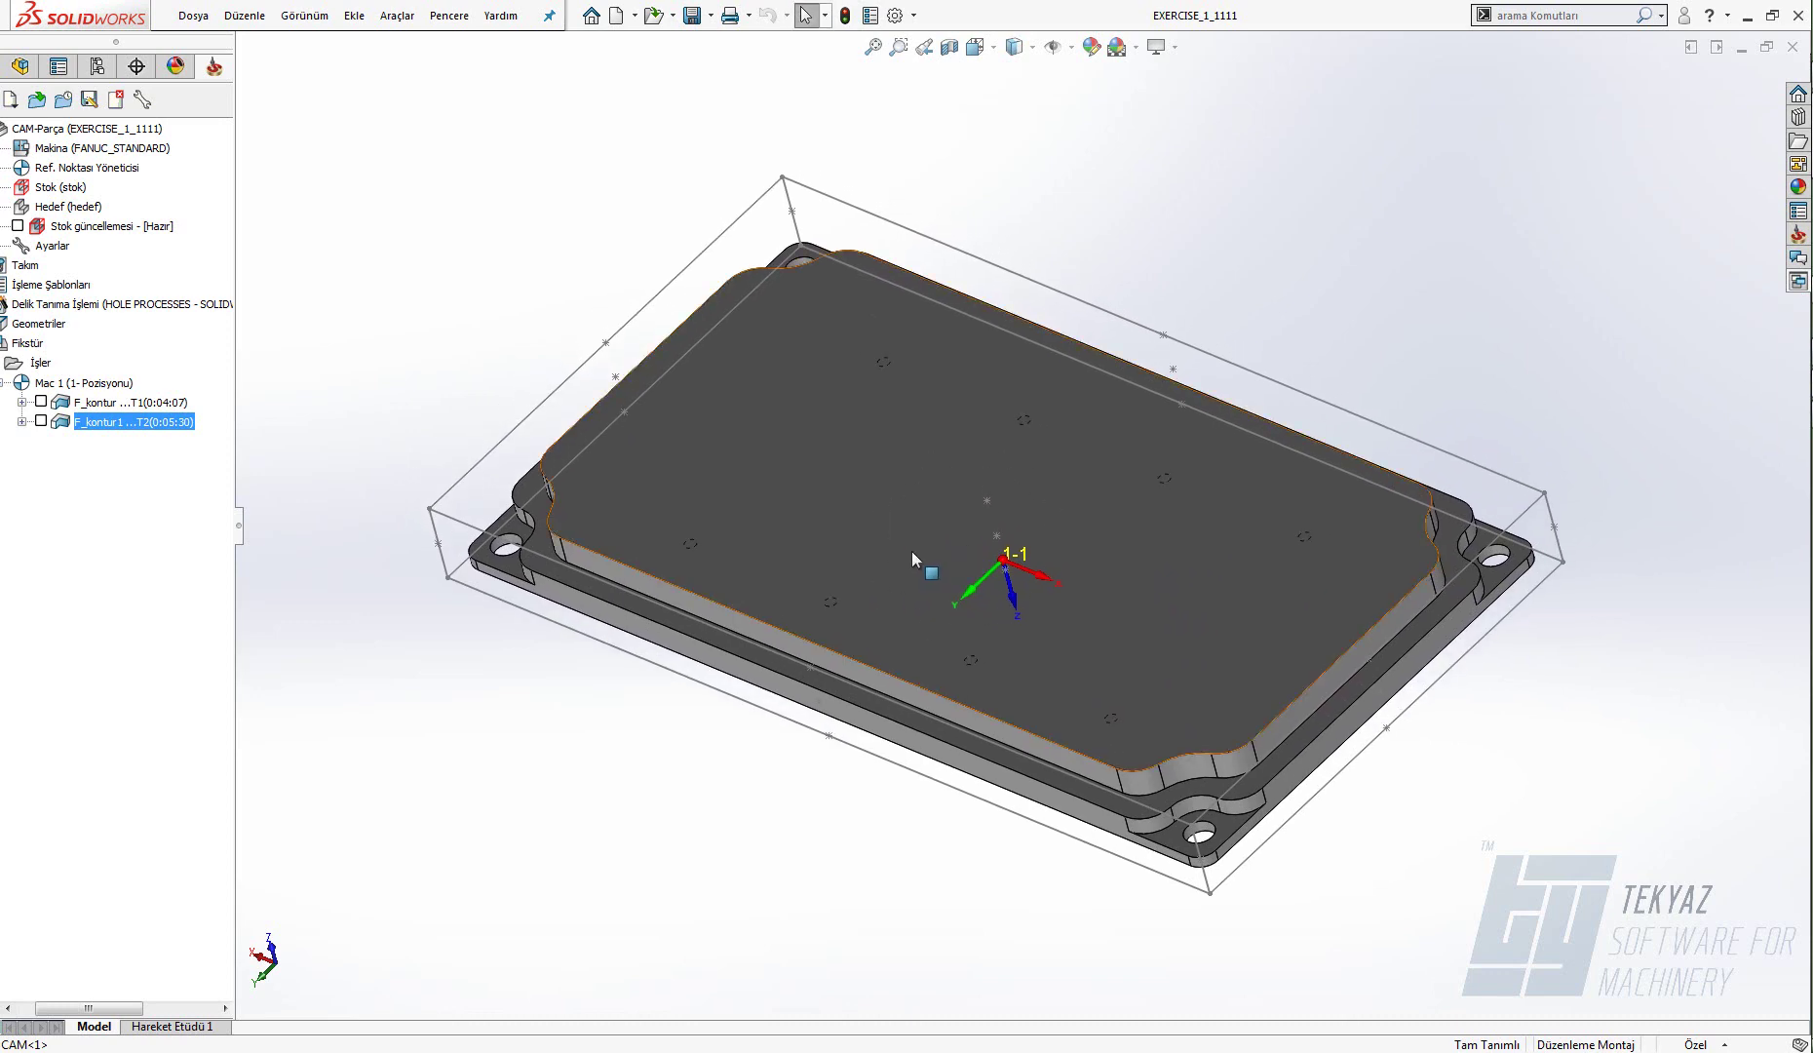
- Examine the part's underside and review the Mac 1 and Mac 2 positions in the reference point manager
{"action": "middle_click_drag", "start_coordinate": [816, 753], "coordinate": [883, 932]}
{"action": "middle_click_drag", "start_coordinate": [943, 737], "coordinate": [871, 764]}
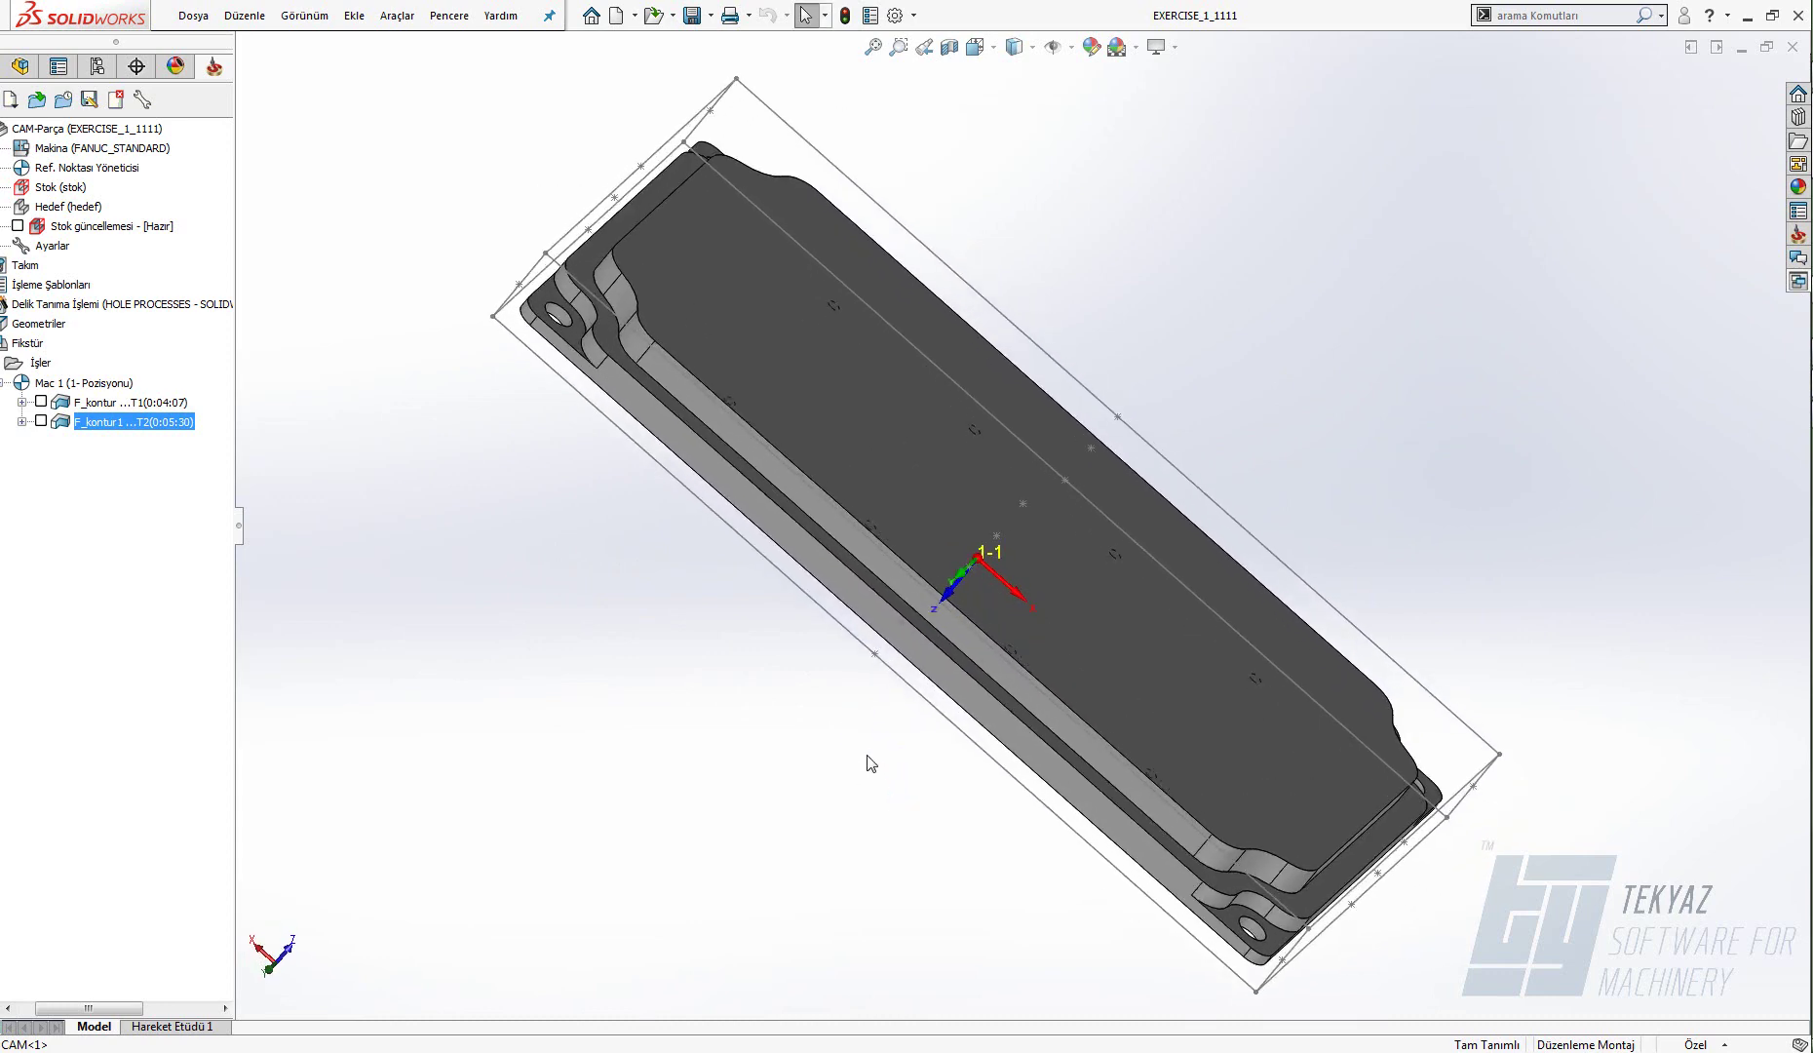
{"action": "mouse_move", "coordinate": [942, 503]}
{"action": "middle_mouse_down", "text": "ctrl"}
{"action": "mouse_move", "coordinate": [1019, 484]}
{"action": "mouse_move", "coordinate": [1058, 445]}
{"action": "mouse_move", "coordinate": [988, 438]}
{"action": "mouse_move", "coordinate": [908, 539]}
{"action": "mouse_move", "coordinate": [917, 520]}
{"action": "middle_mouse_up", "text": "ctrl"}
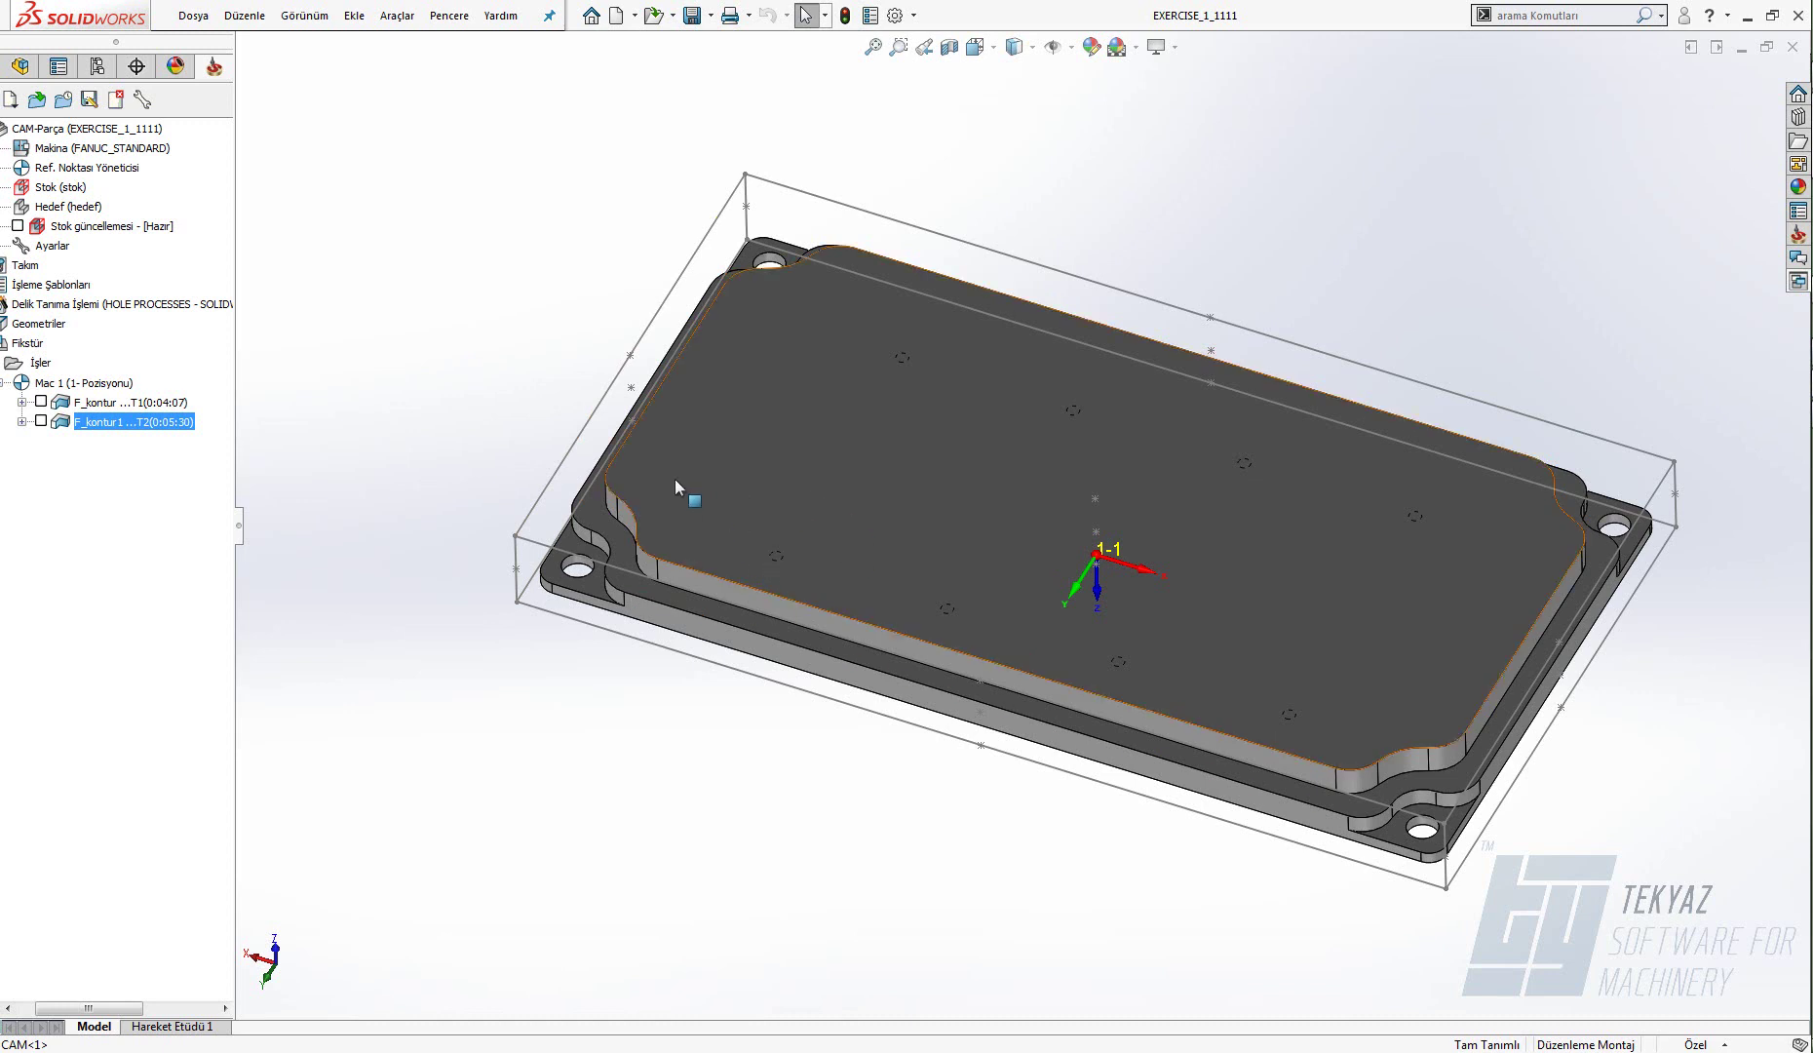
{"action": "double_click", "coordinate": [91, 169]}
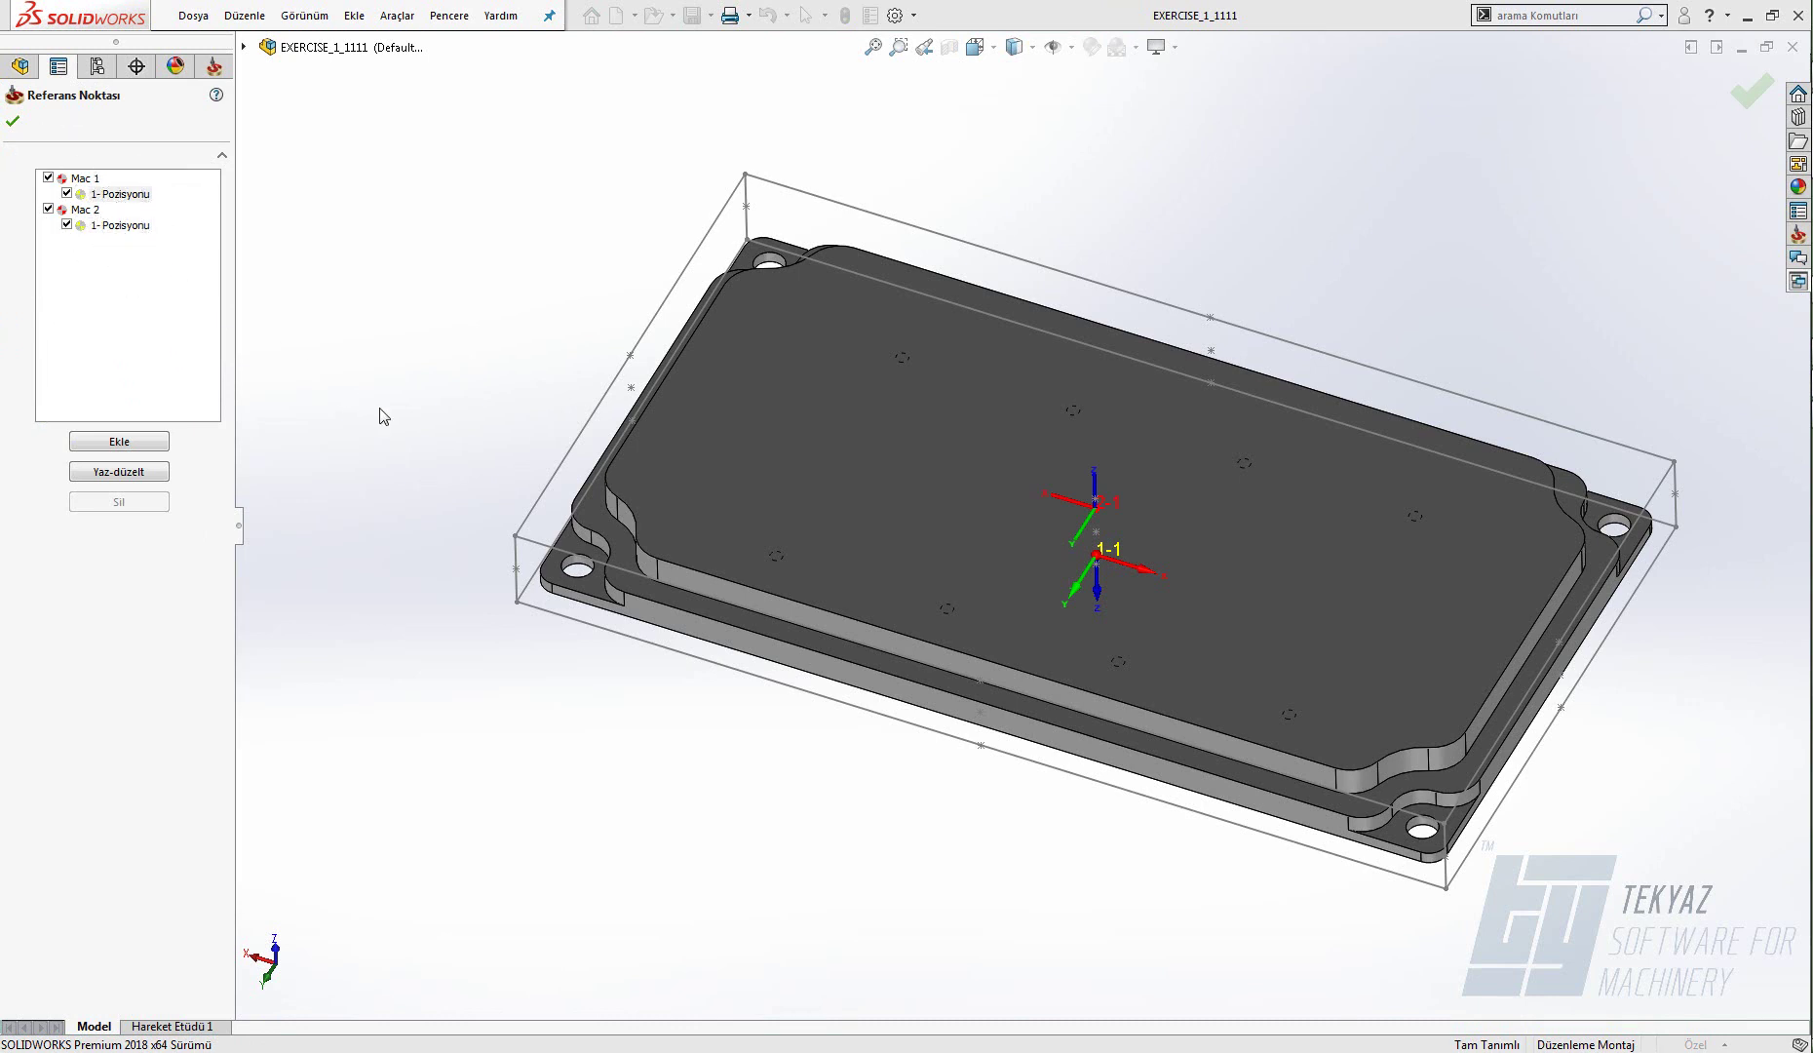
{"action": "left_click", "coordinate": [14, 122]}
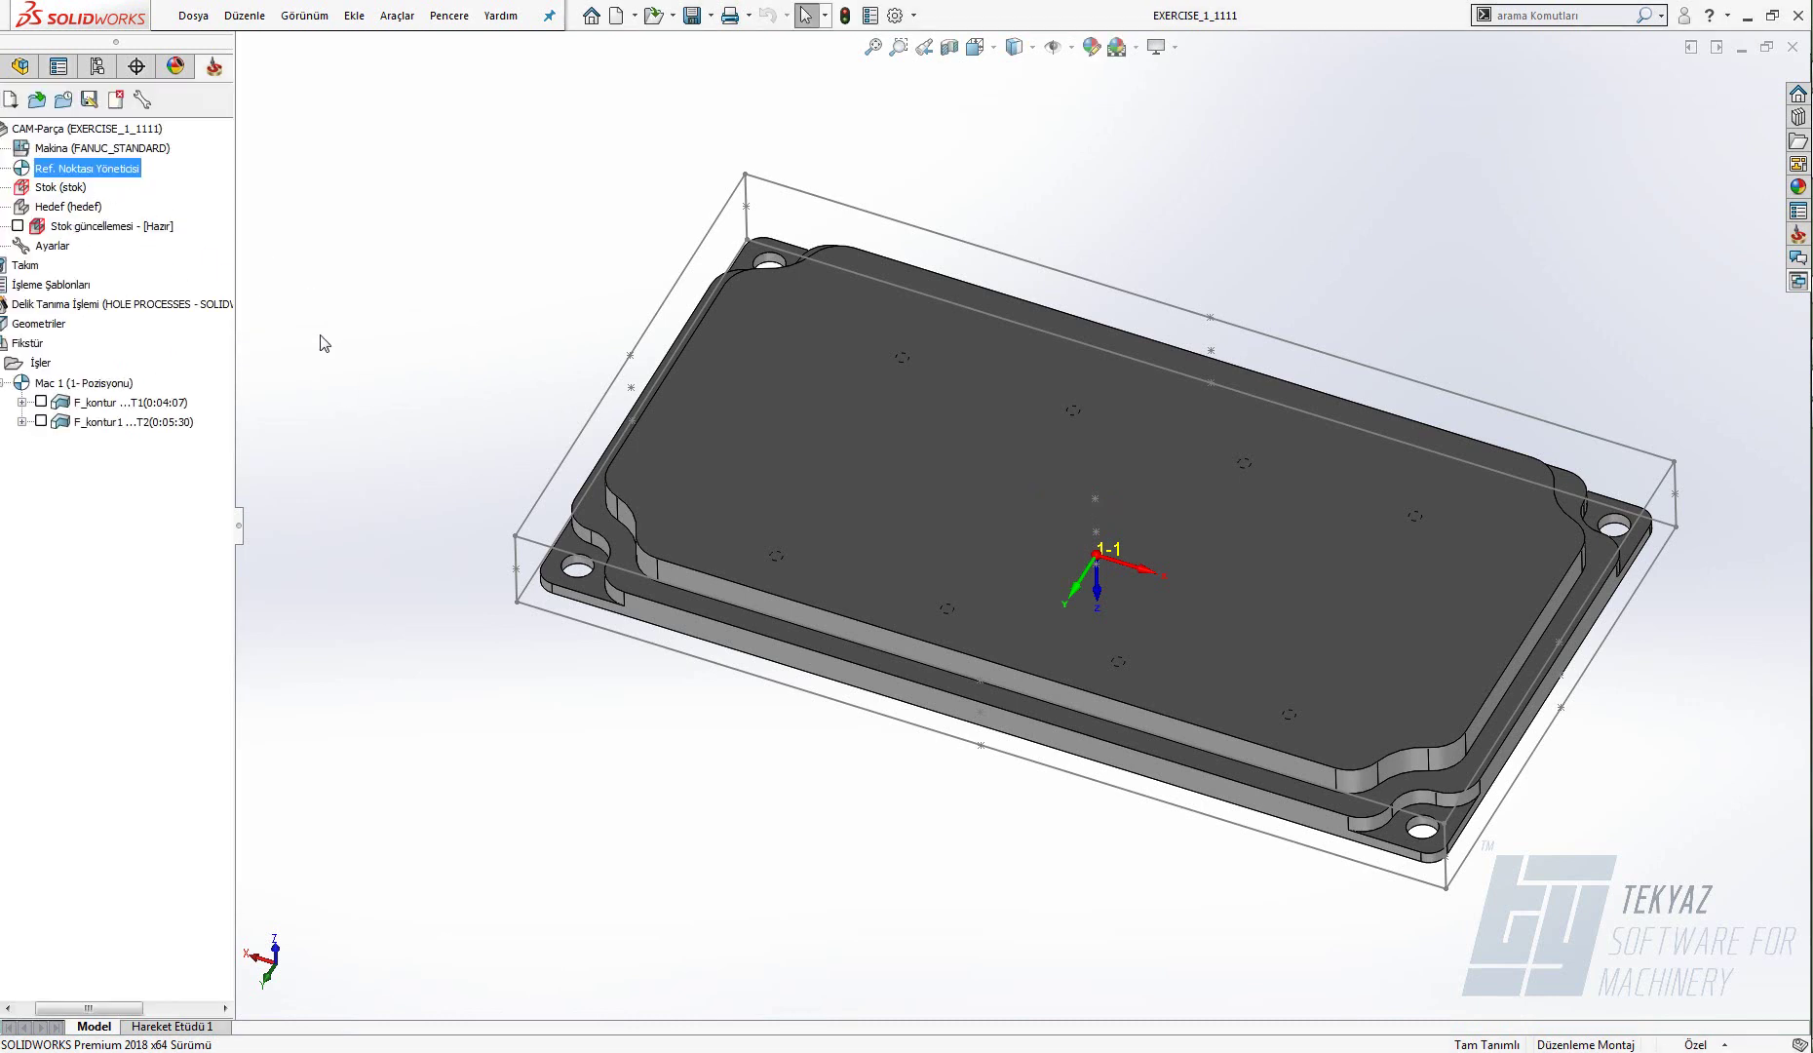
- Add a Profil milling operation referenced to Mac 2 (1- Pozisyonu) and start defining a new geometry for it
{"action": "right_click", "coordinate": [34, 367]}
{"action": "mouse_move", "coordinate": [291, 400]}
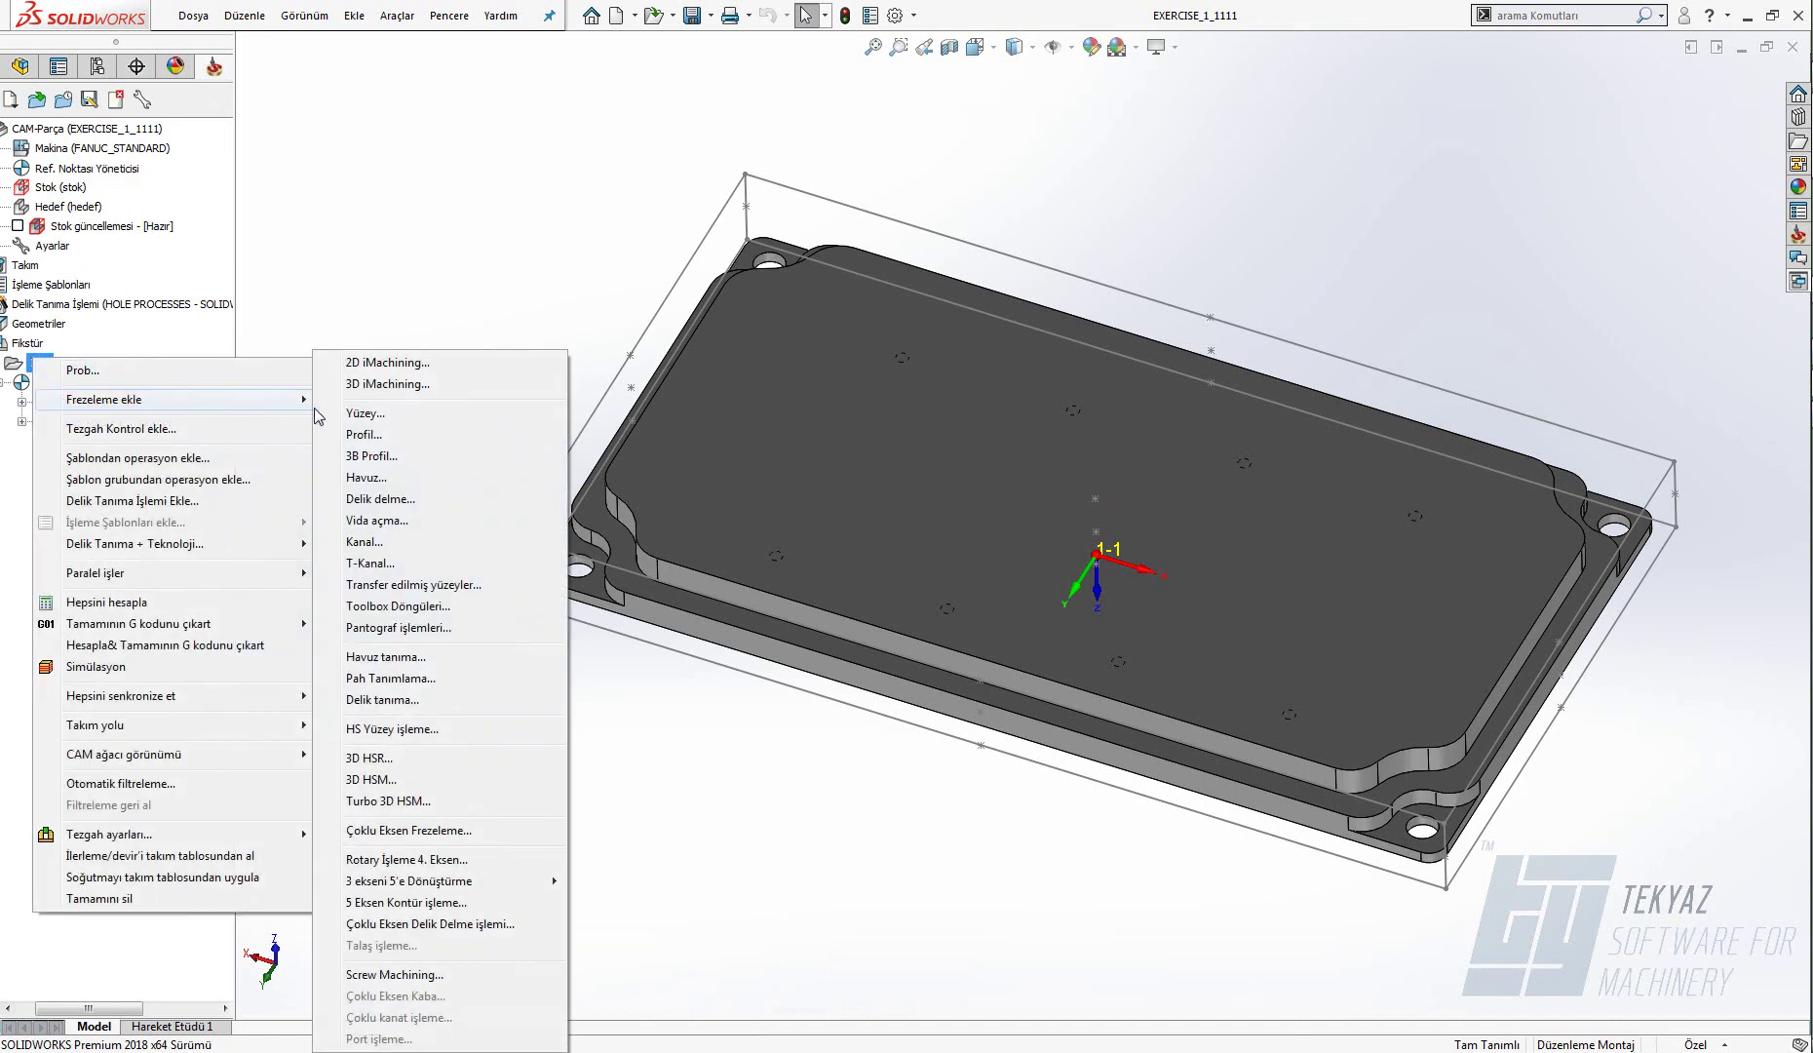
{"action": "left_click", "coordinate": [368, 435]}
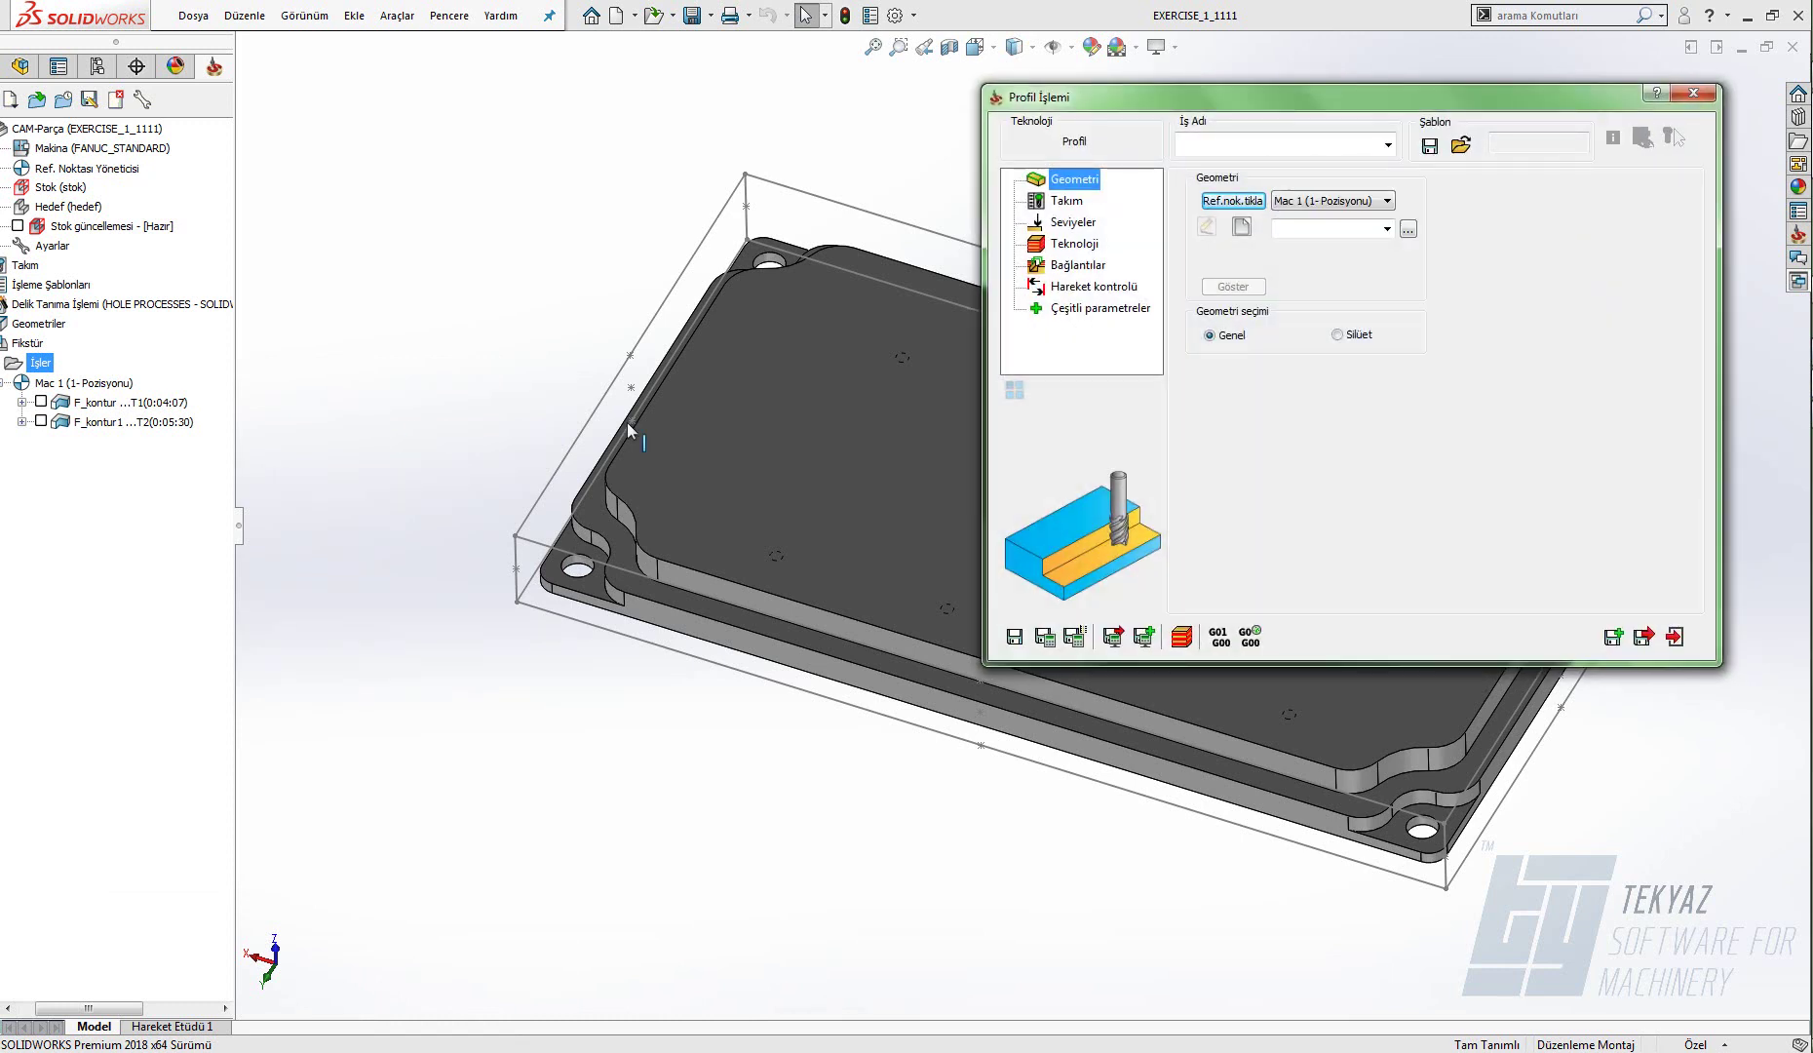
{"action": "left_click_drag", "start_coordinate": [1313, 105], "coordinate": [1216, 44]}
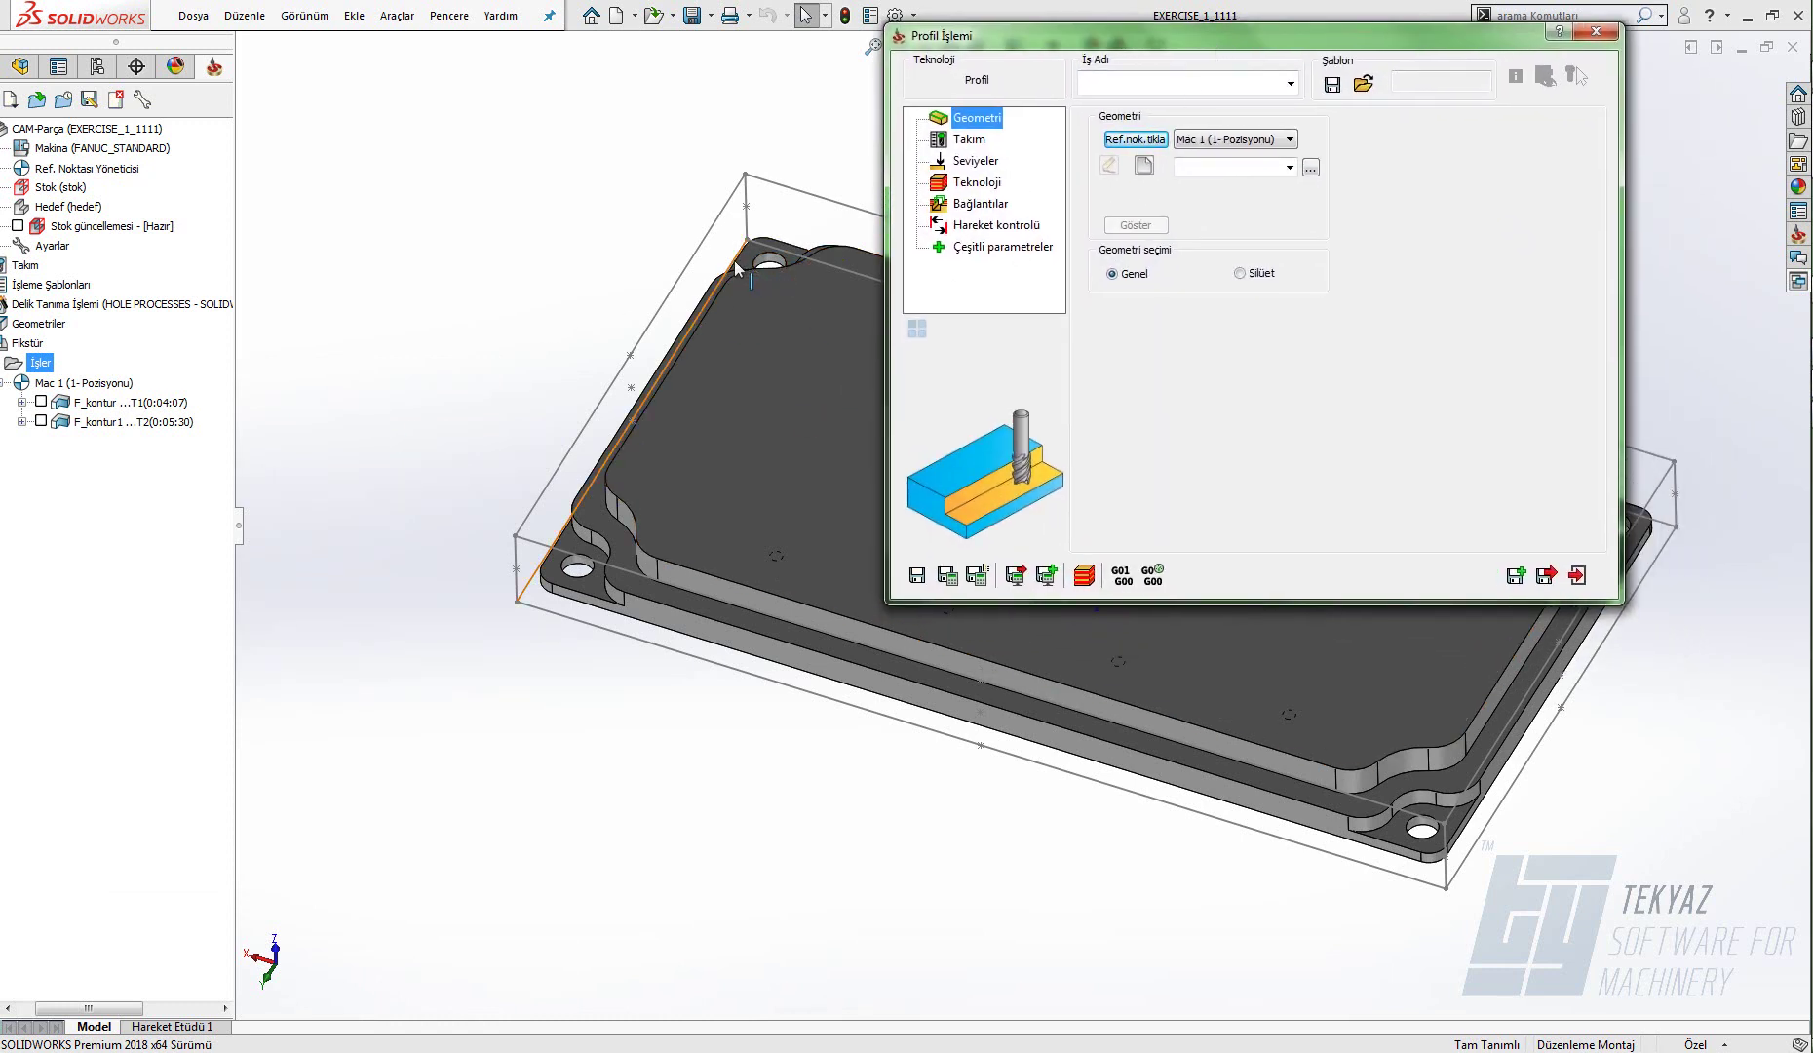
{"action": "left_click", "coordinate": [1248, 141]}
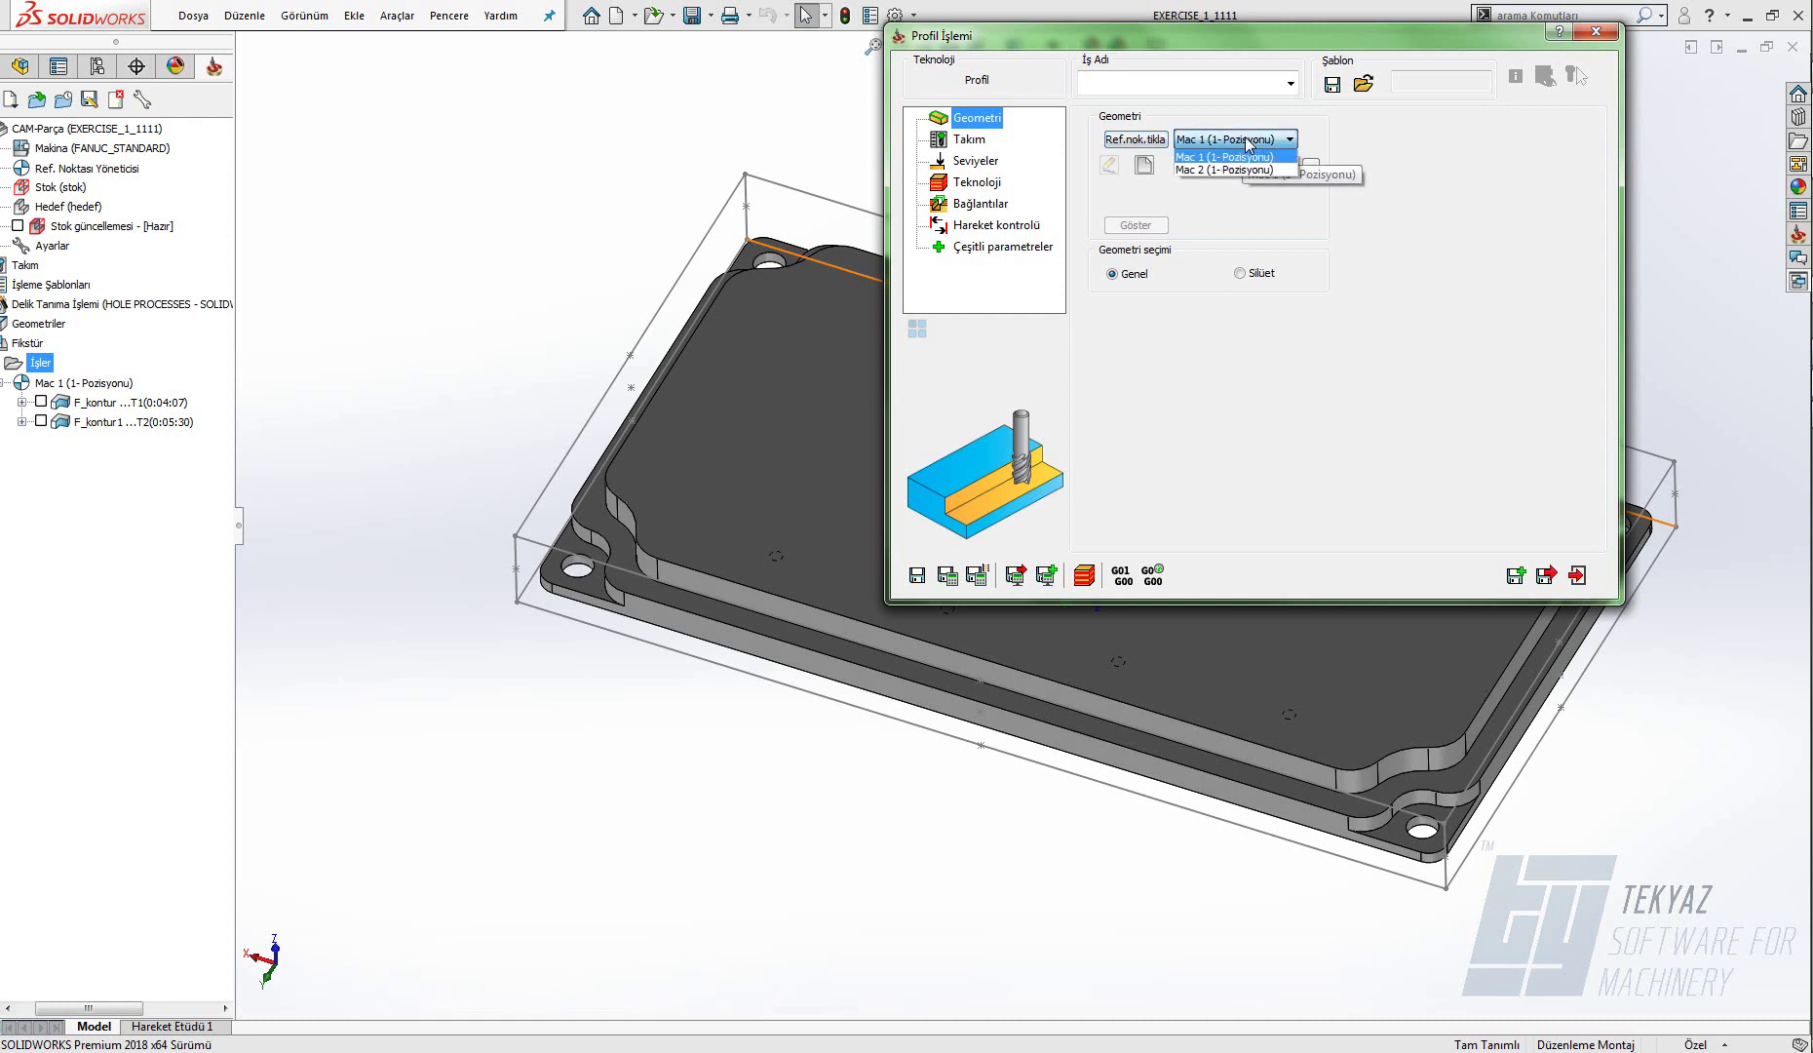
{"action": "left_click", "coordinate": [1220, 47]}
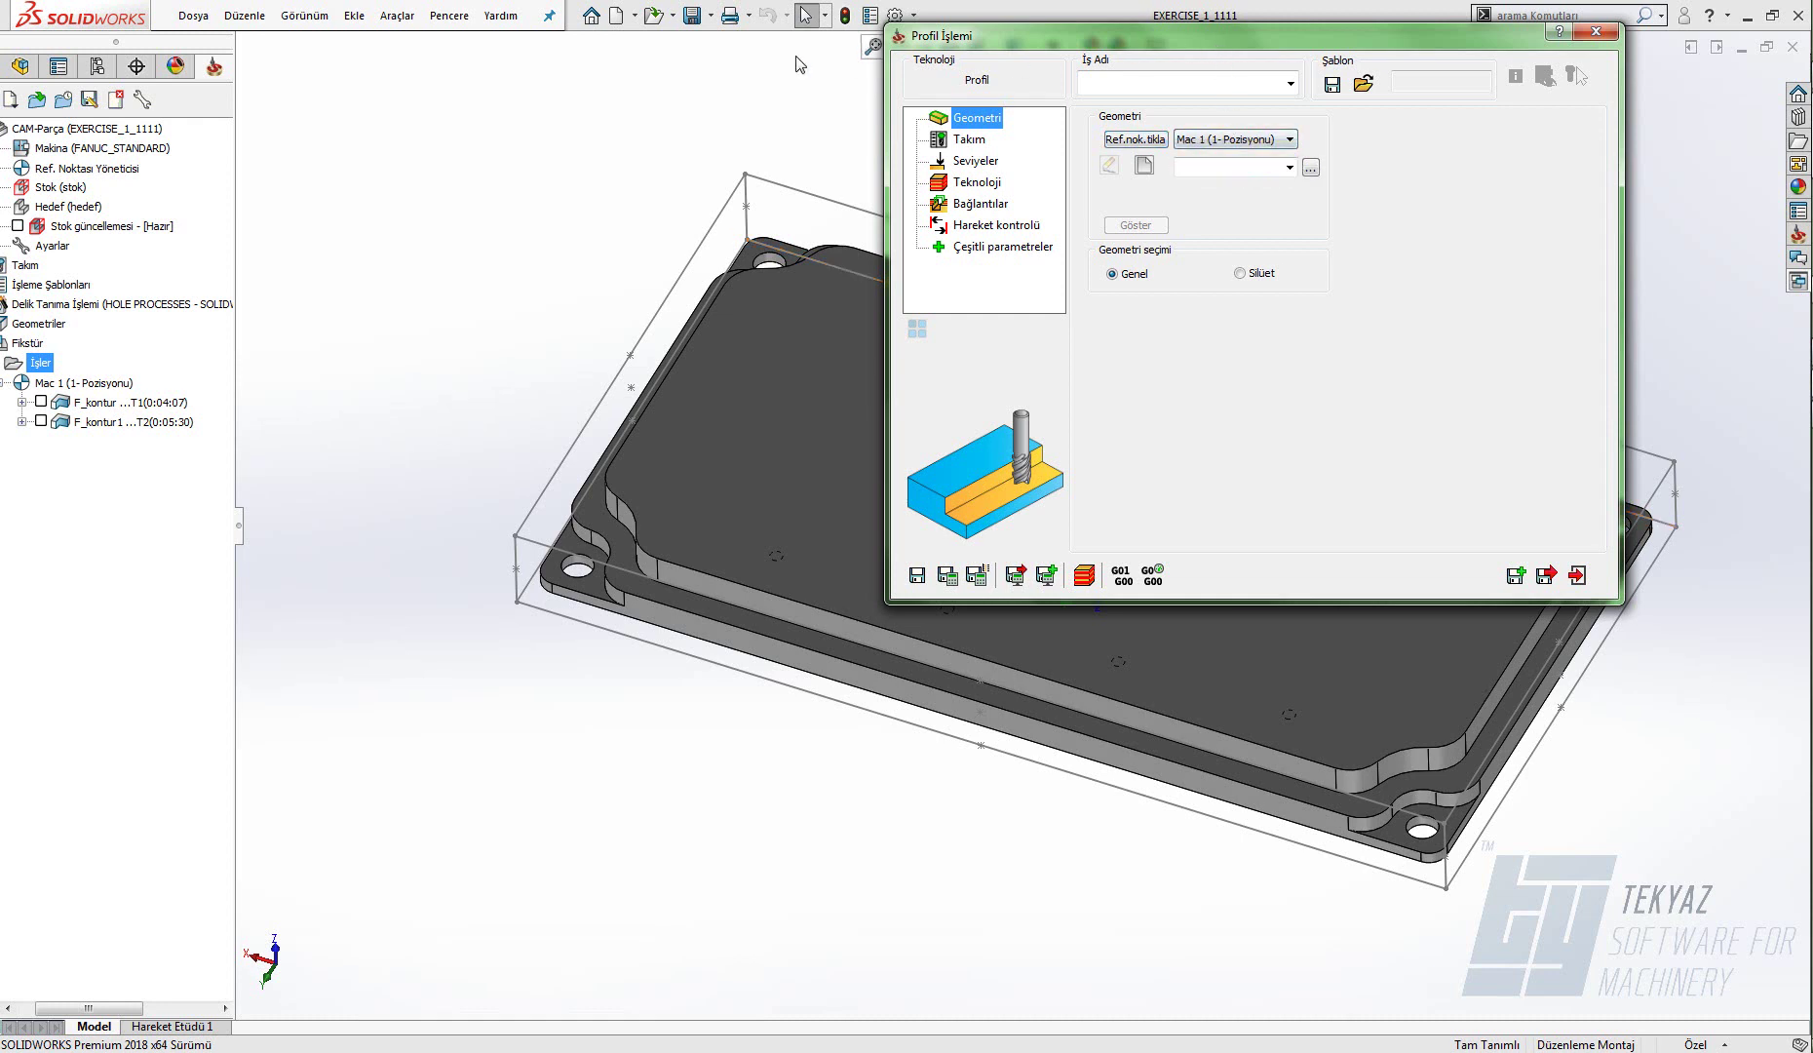
{"action": "left_click_drag", "start_coordinate": [1034, 35], "coordinate": [211, 45]}
{"action": "left_click", "coordinate": [419, 149]}
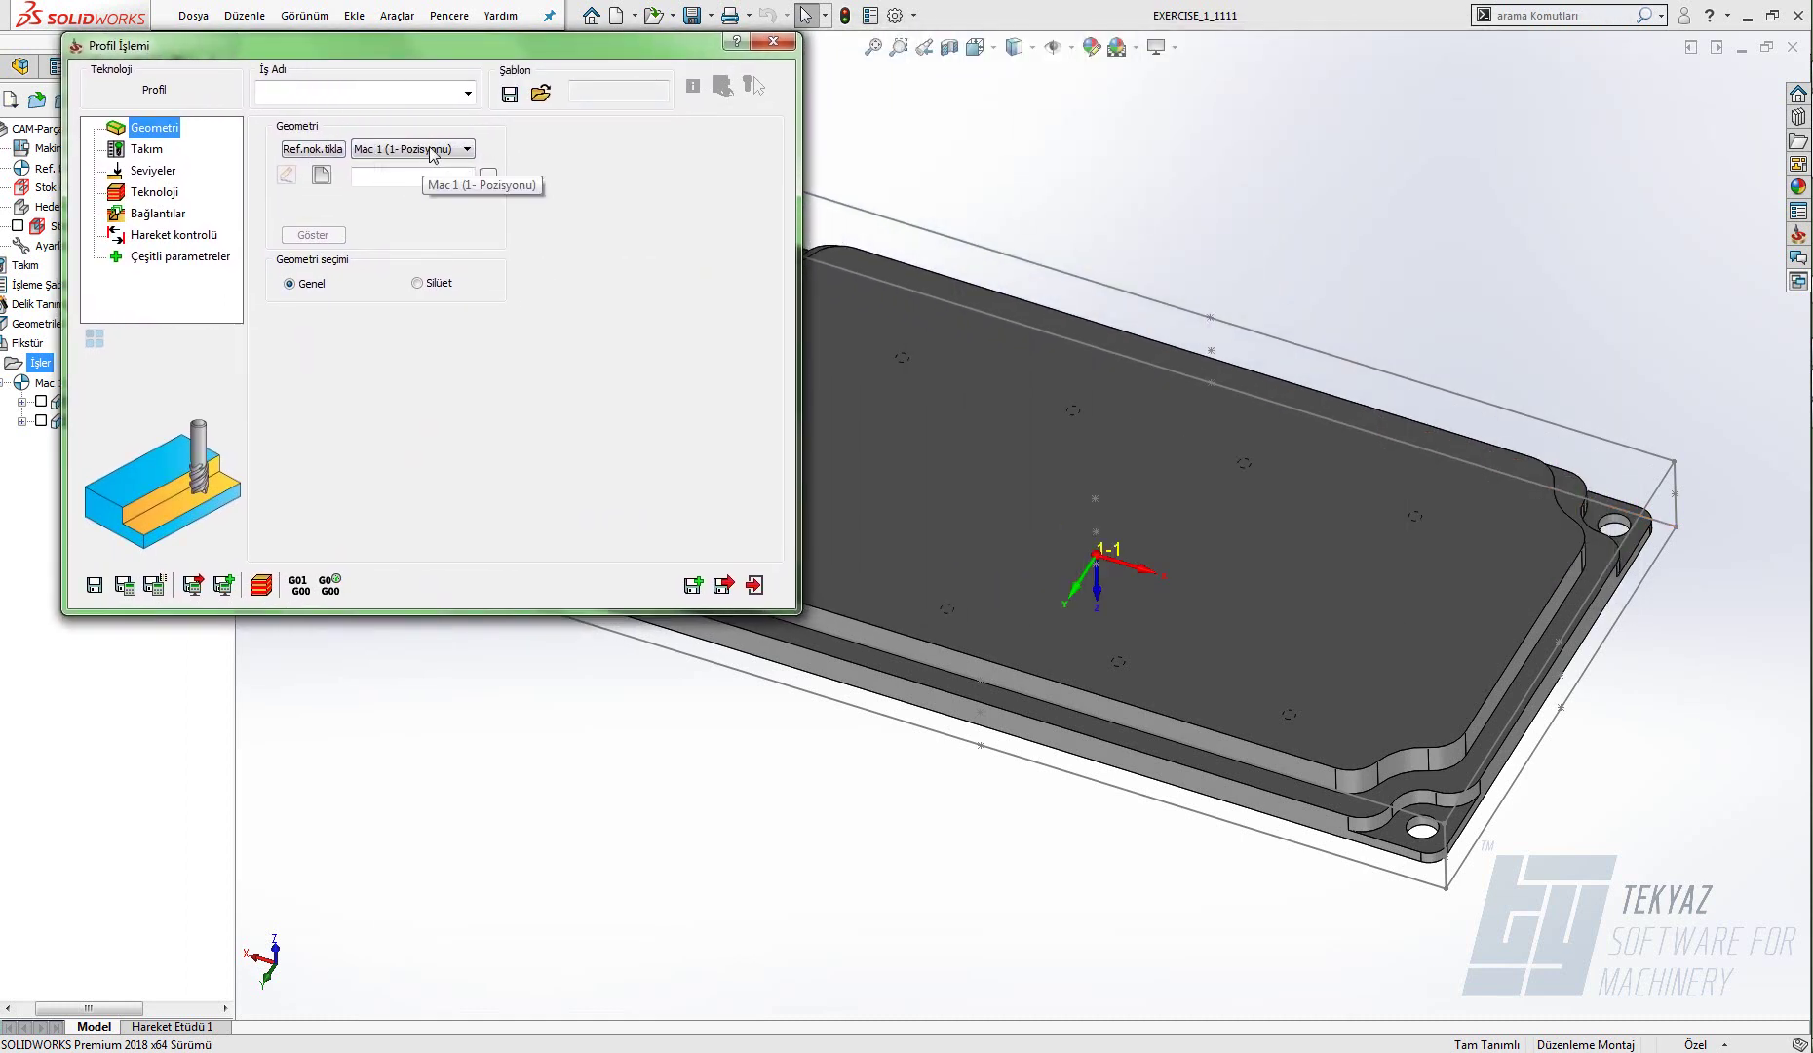
{"action": "left_click", "coordinate": [420, 179]}
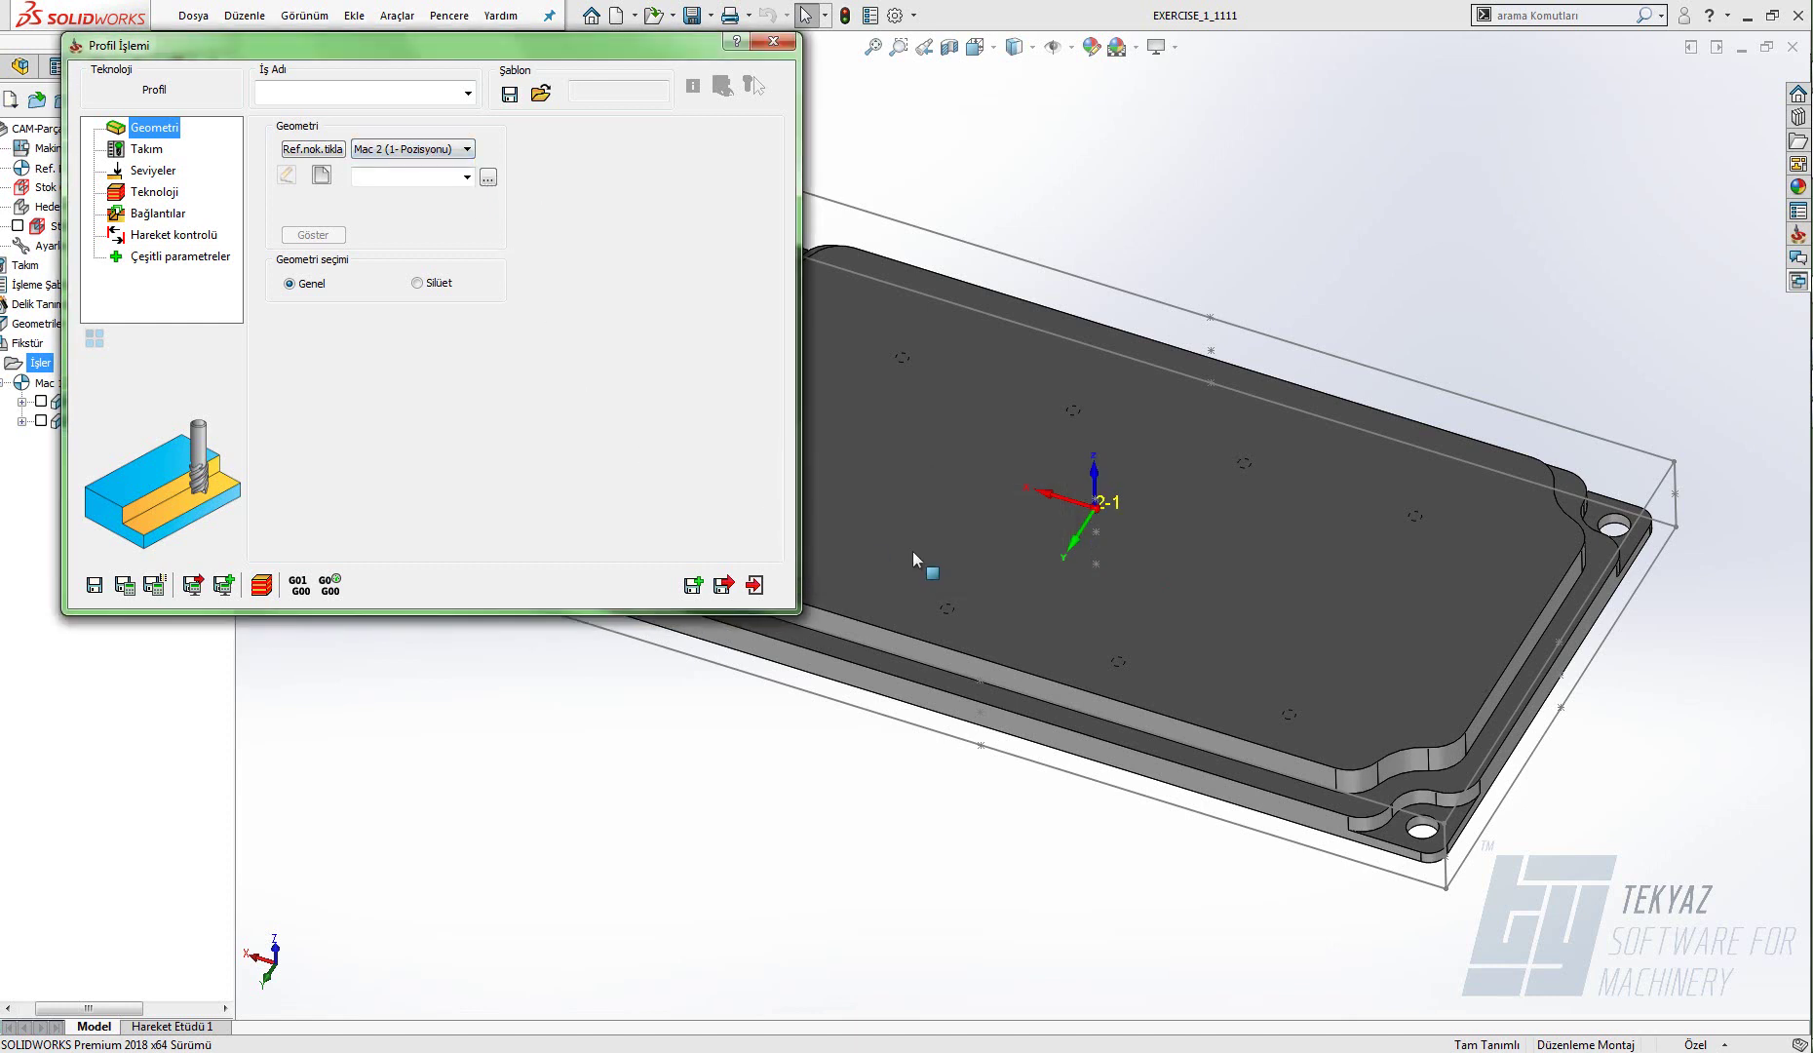
{"action": "left_click", "coordinate": [322, 176]}
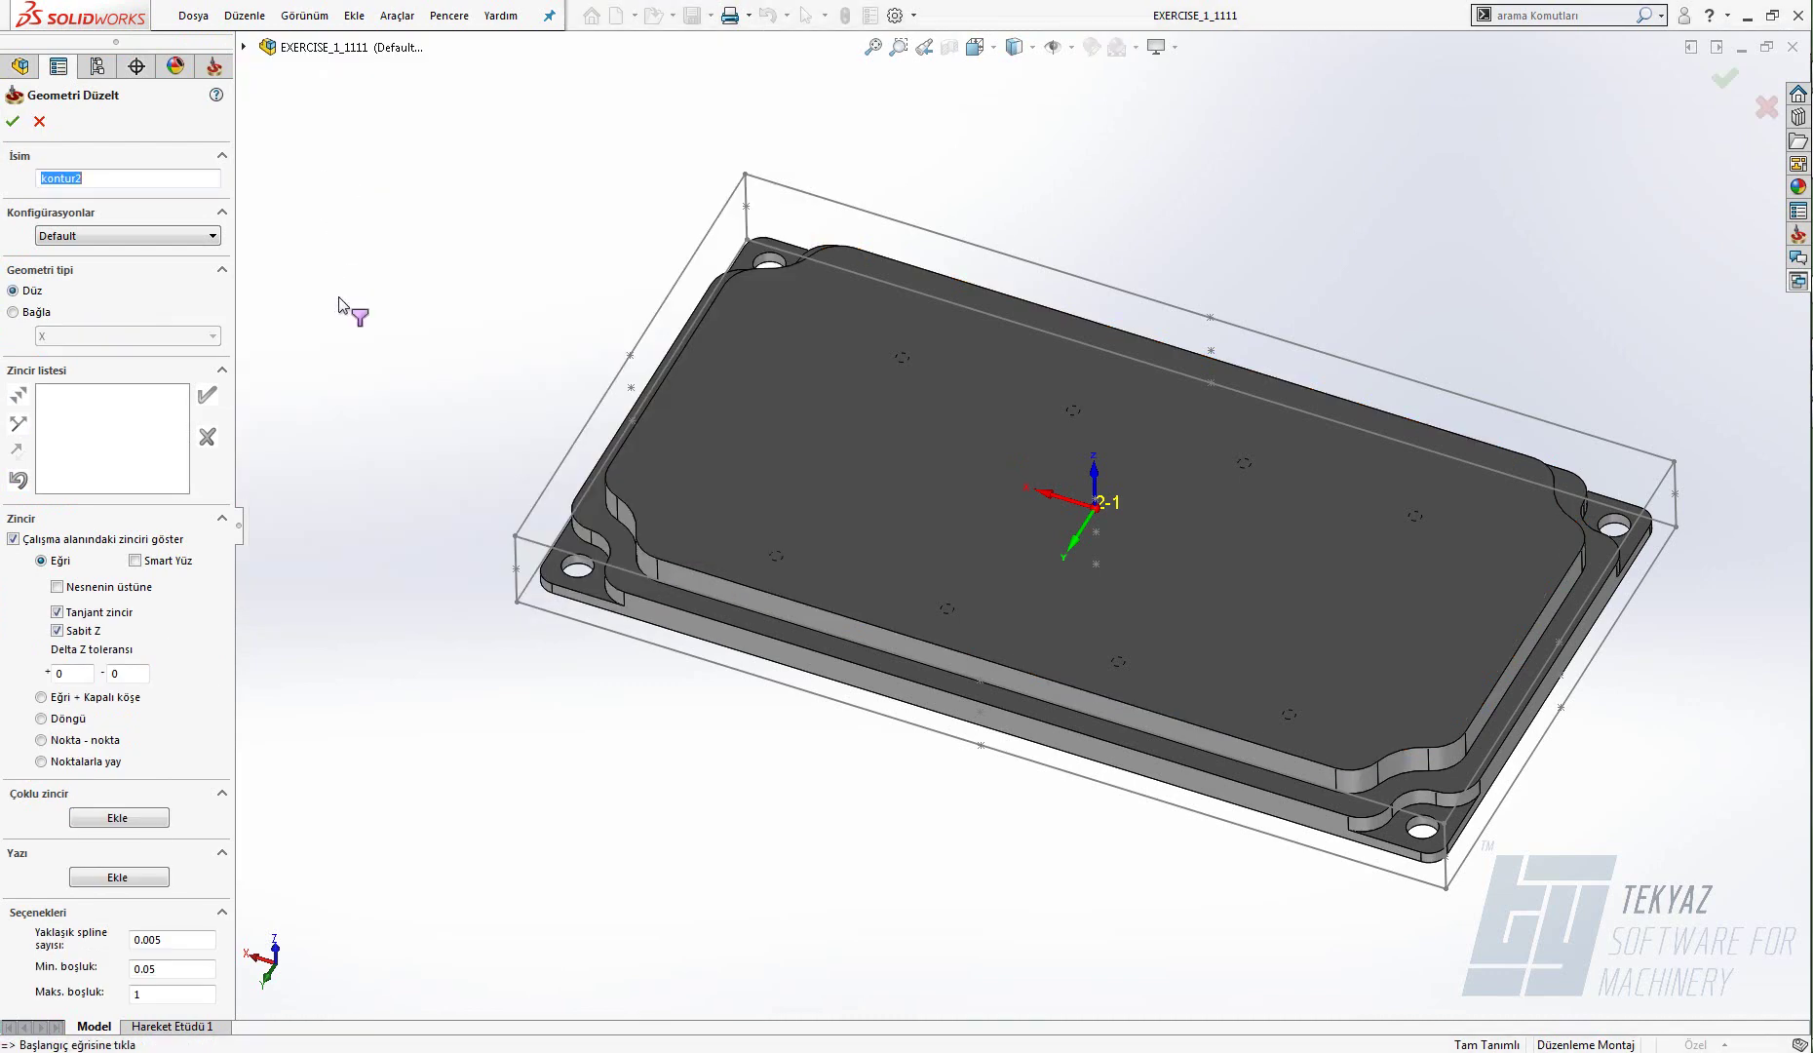
{"action": "middle_click_drag", "start_coordinate": [399, 504], "coordinate": [496, 514]}
{"action": "scroll", "coordinate": [663, 673], "scroll_direction": "down", "scroll_amount": 6}
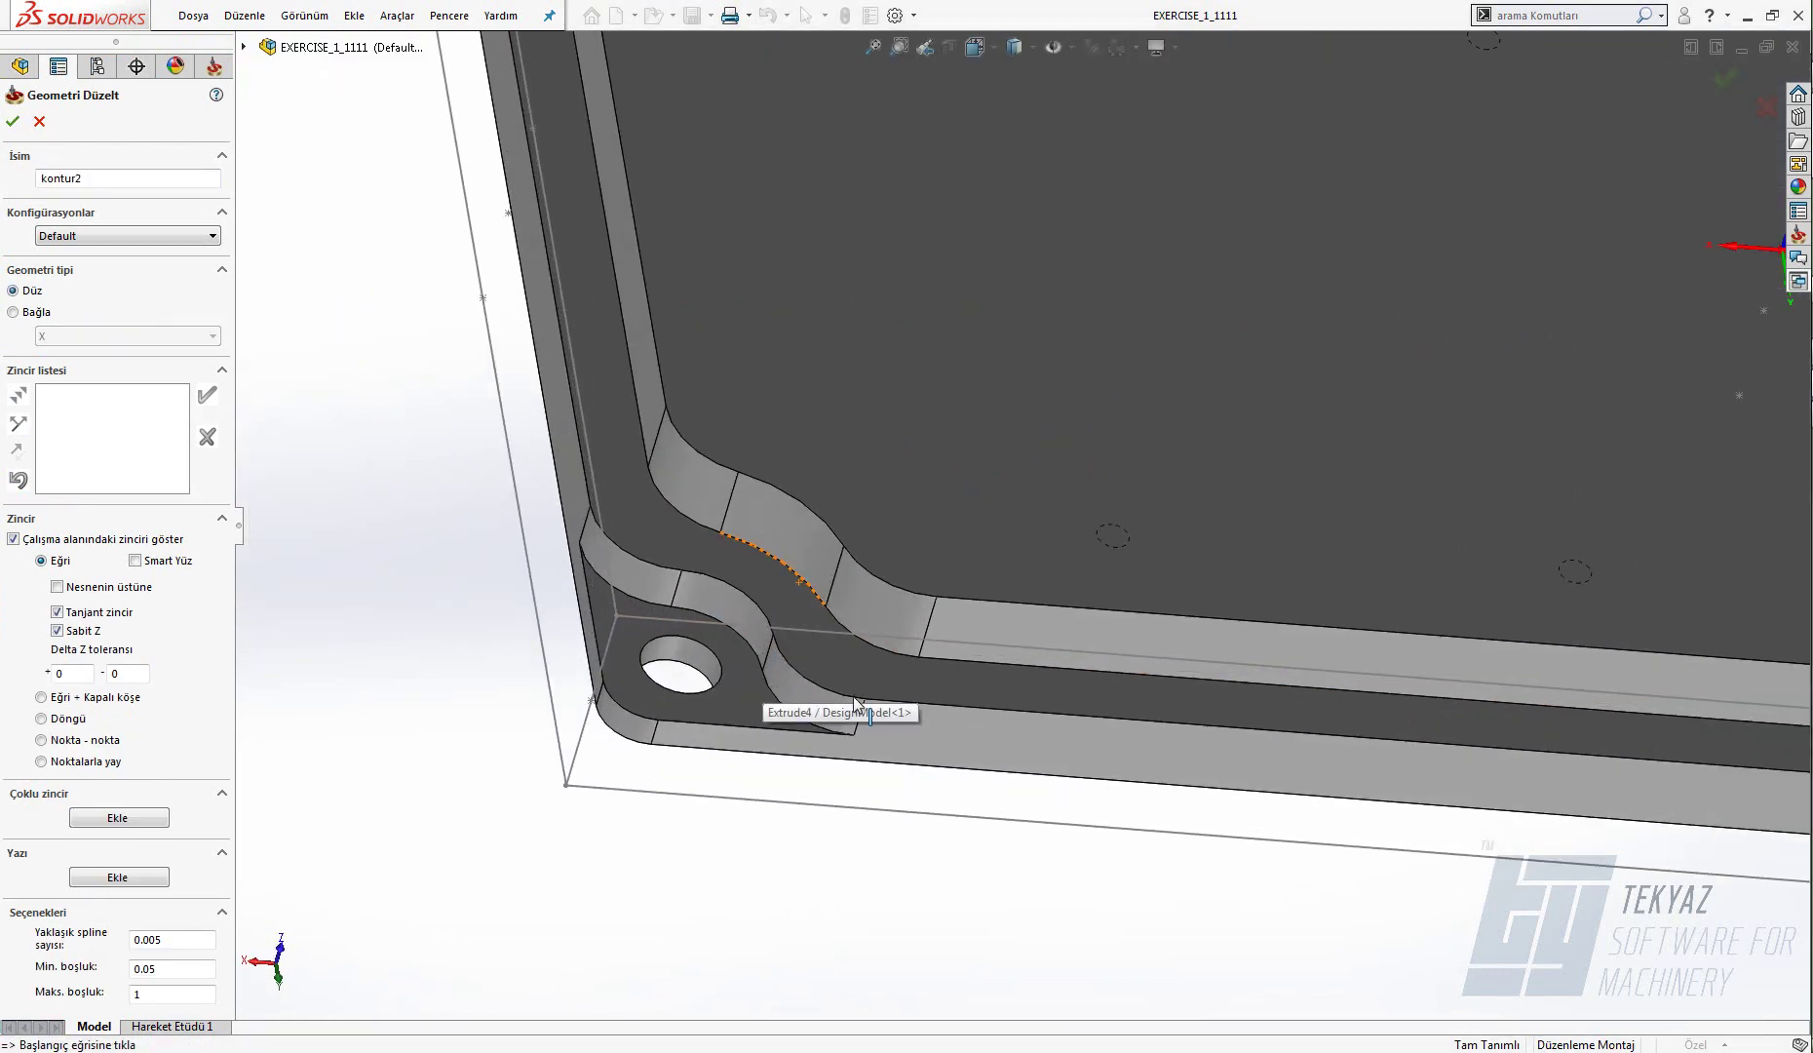
{"action": "left_click", "coordinate": [848, 700]}
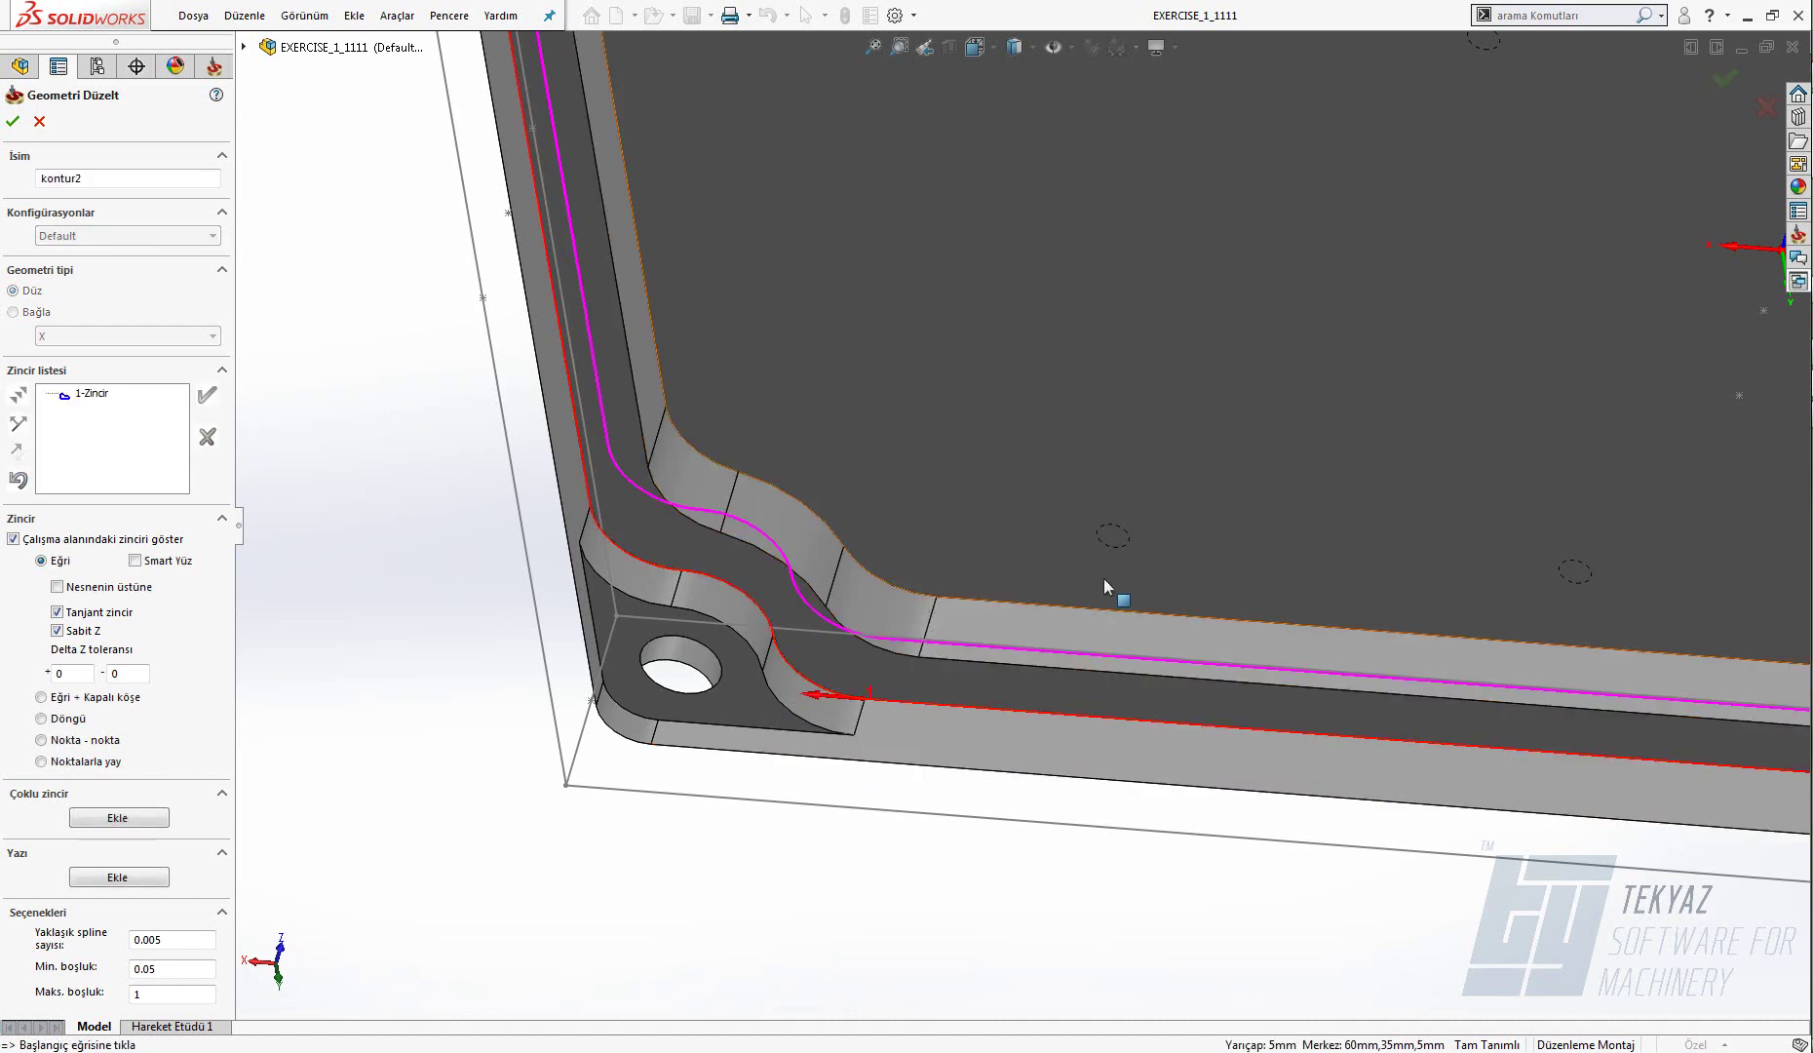
{"action": "scroll", "coordinate": [1094, 588], "scroll_direction": "up", "scroll_amount": 5}
{"action": "scroll", "coordinate": [978, 518], "scroll_direction": "up", "scroll_amount": 2}
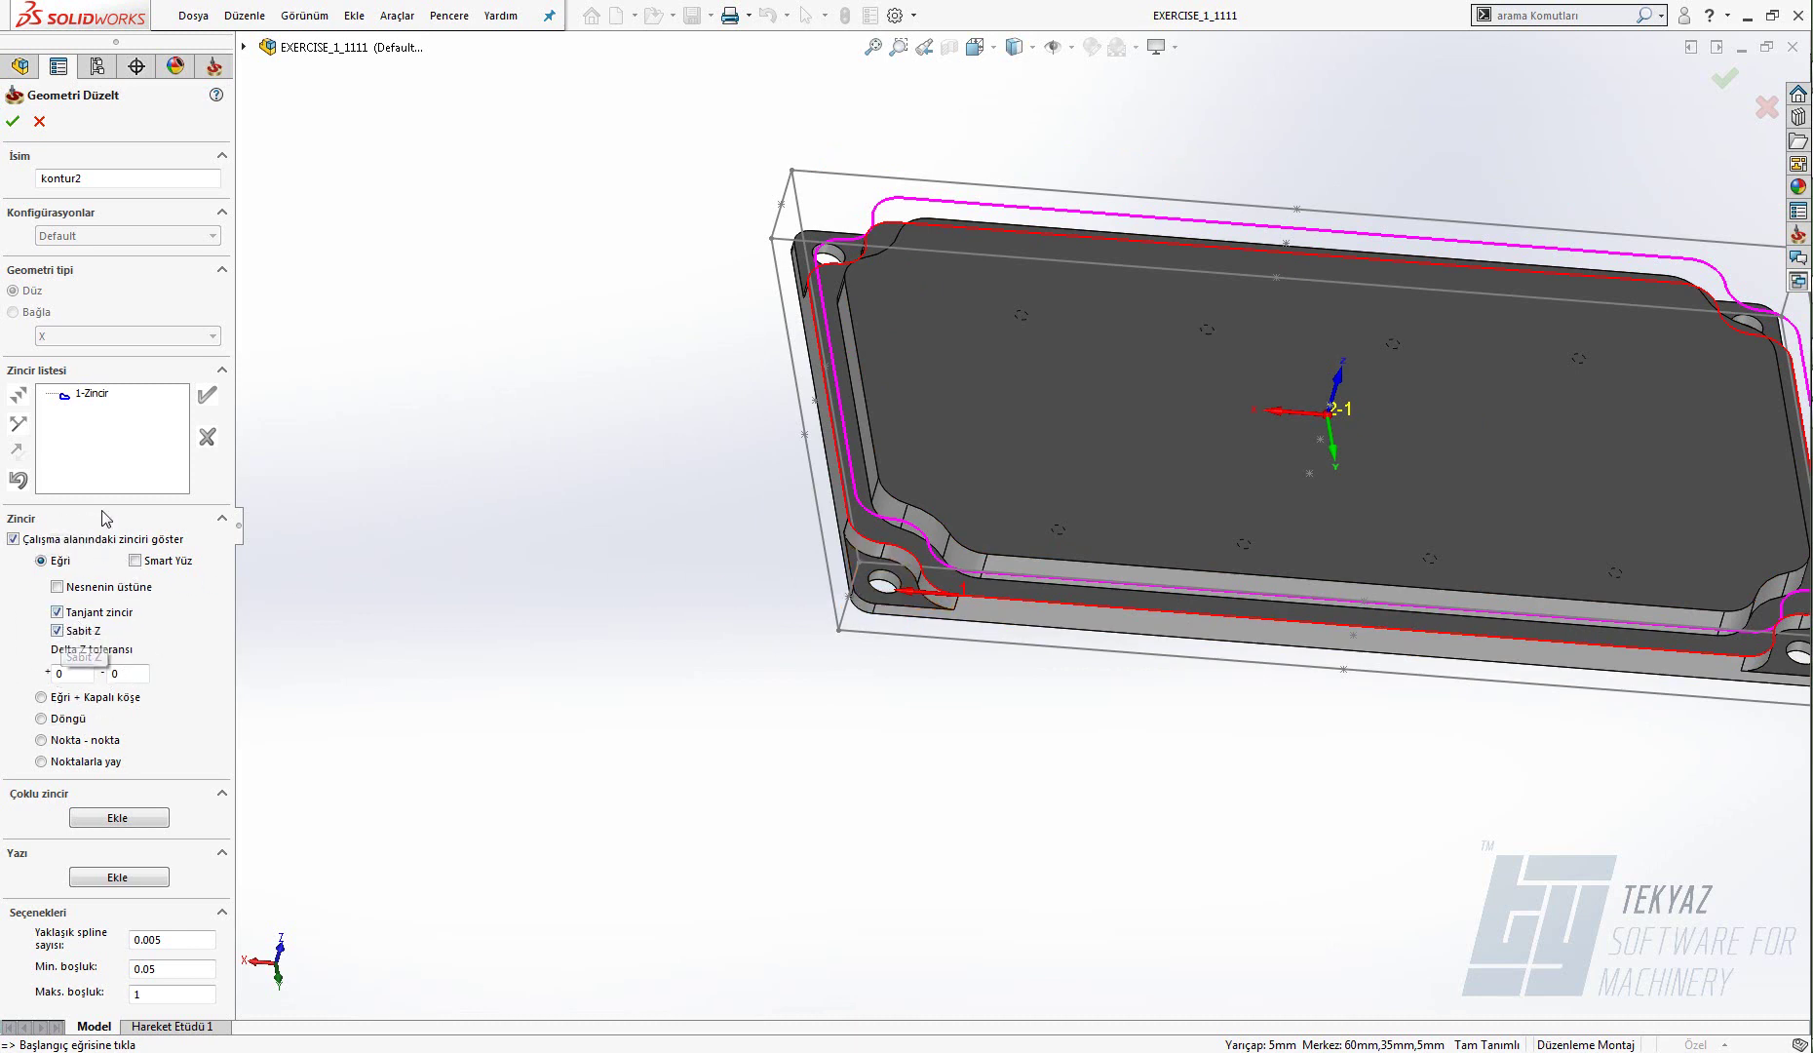
{"action": "right_click", "coordinate": [92, 395]}
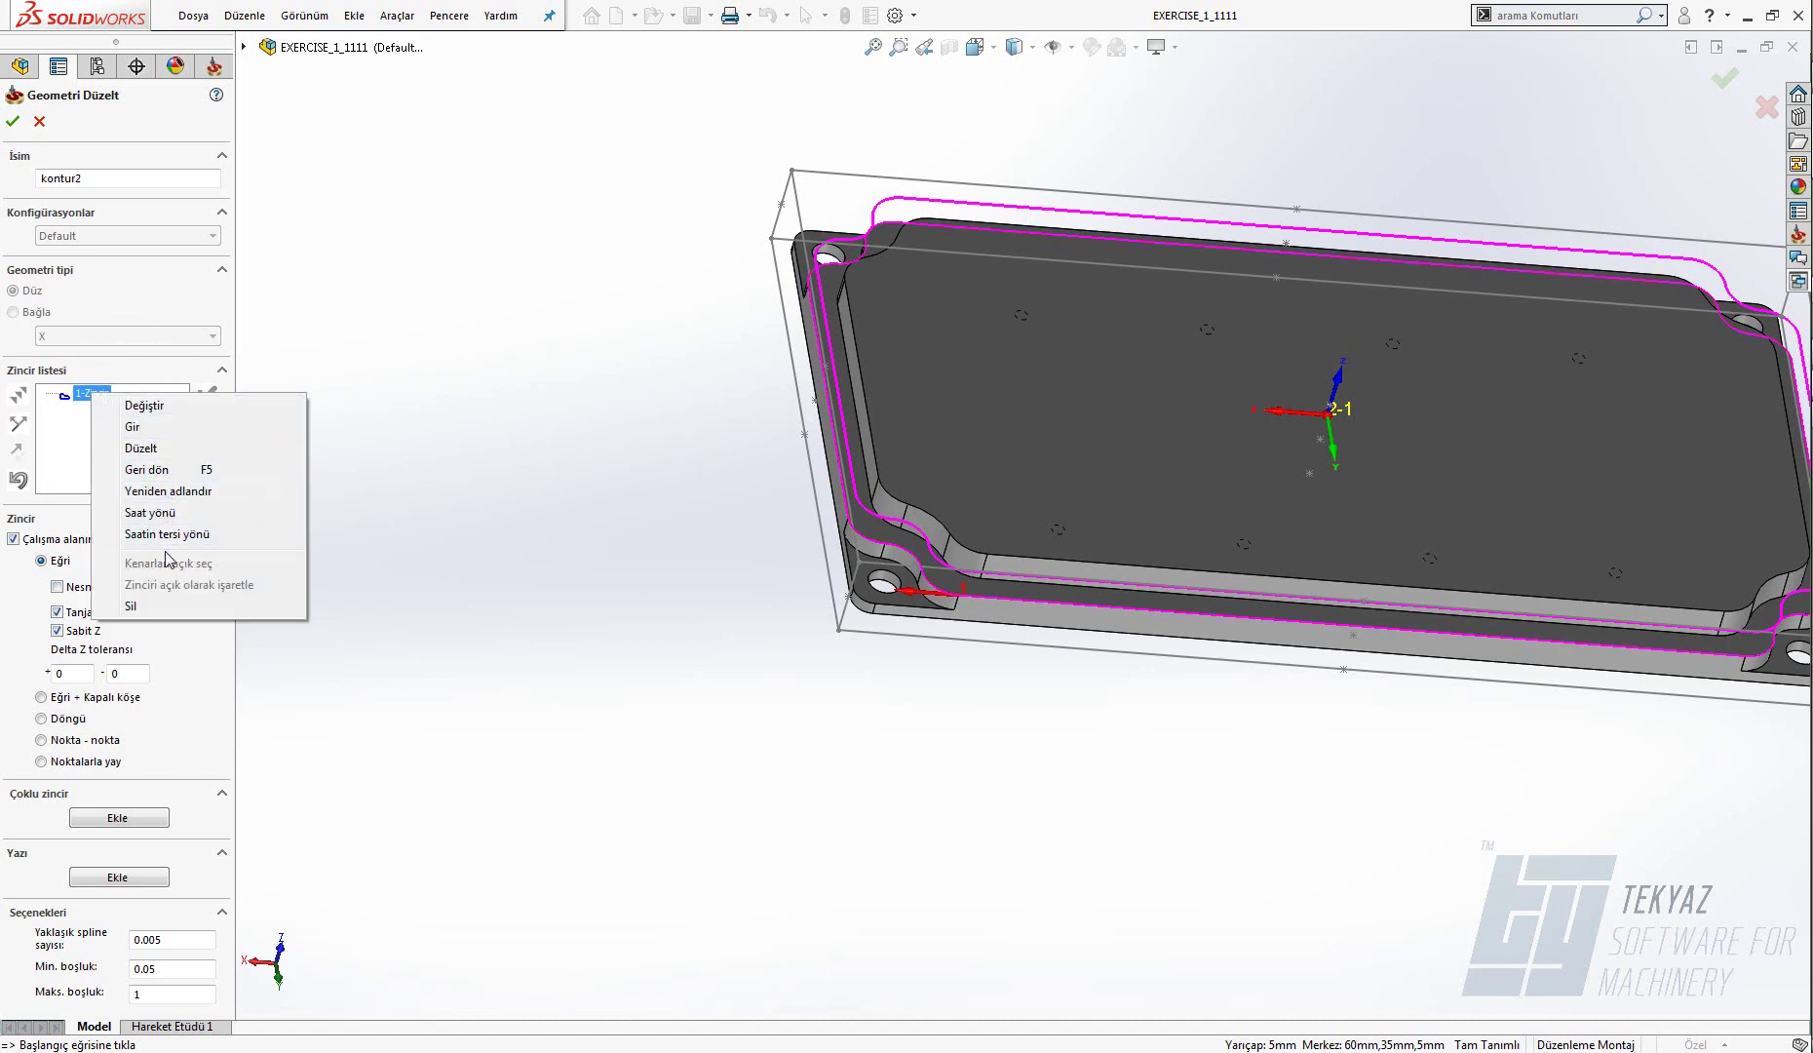
{"action": "left_click", "coordinate": [162, 606]}
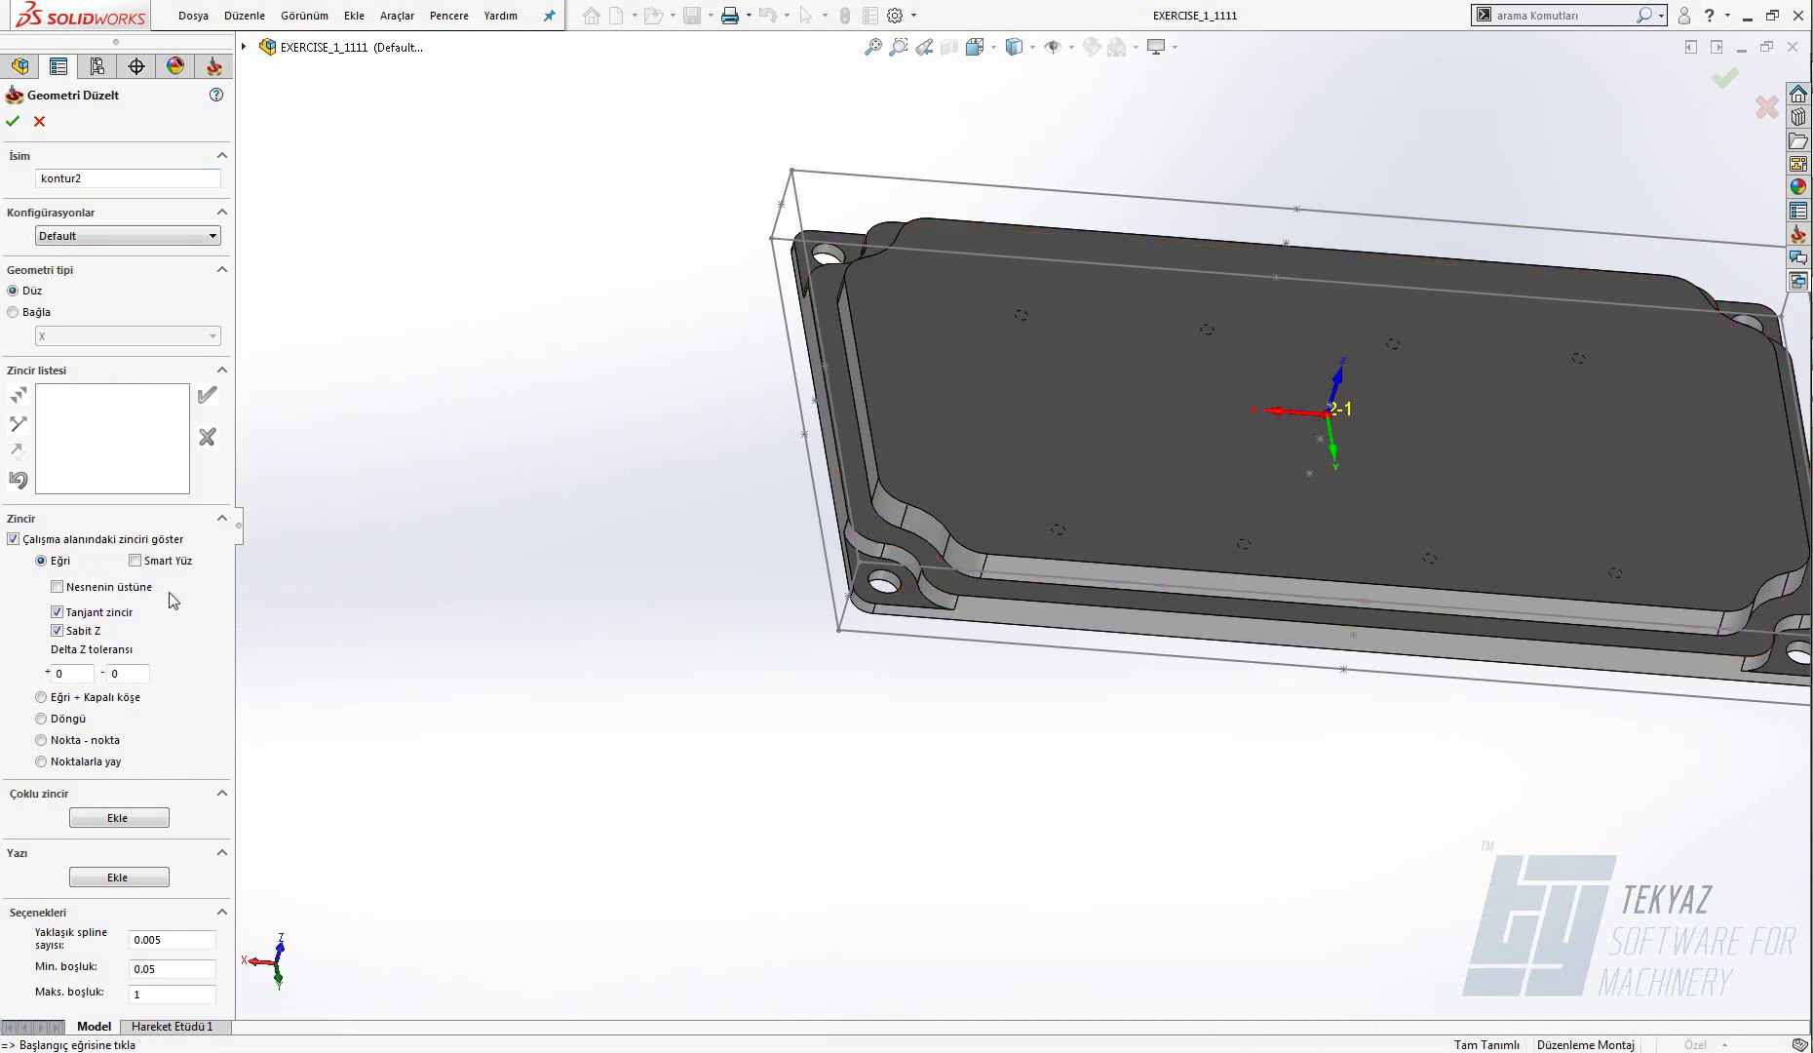
- Turn off Tanjant zincir and Sabit Z, and chain the wavy upper edge around the hole at the +X, +Y corner
{"action": "left_click", "coordinate": [84, 634]}
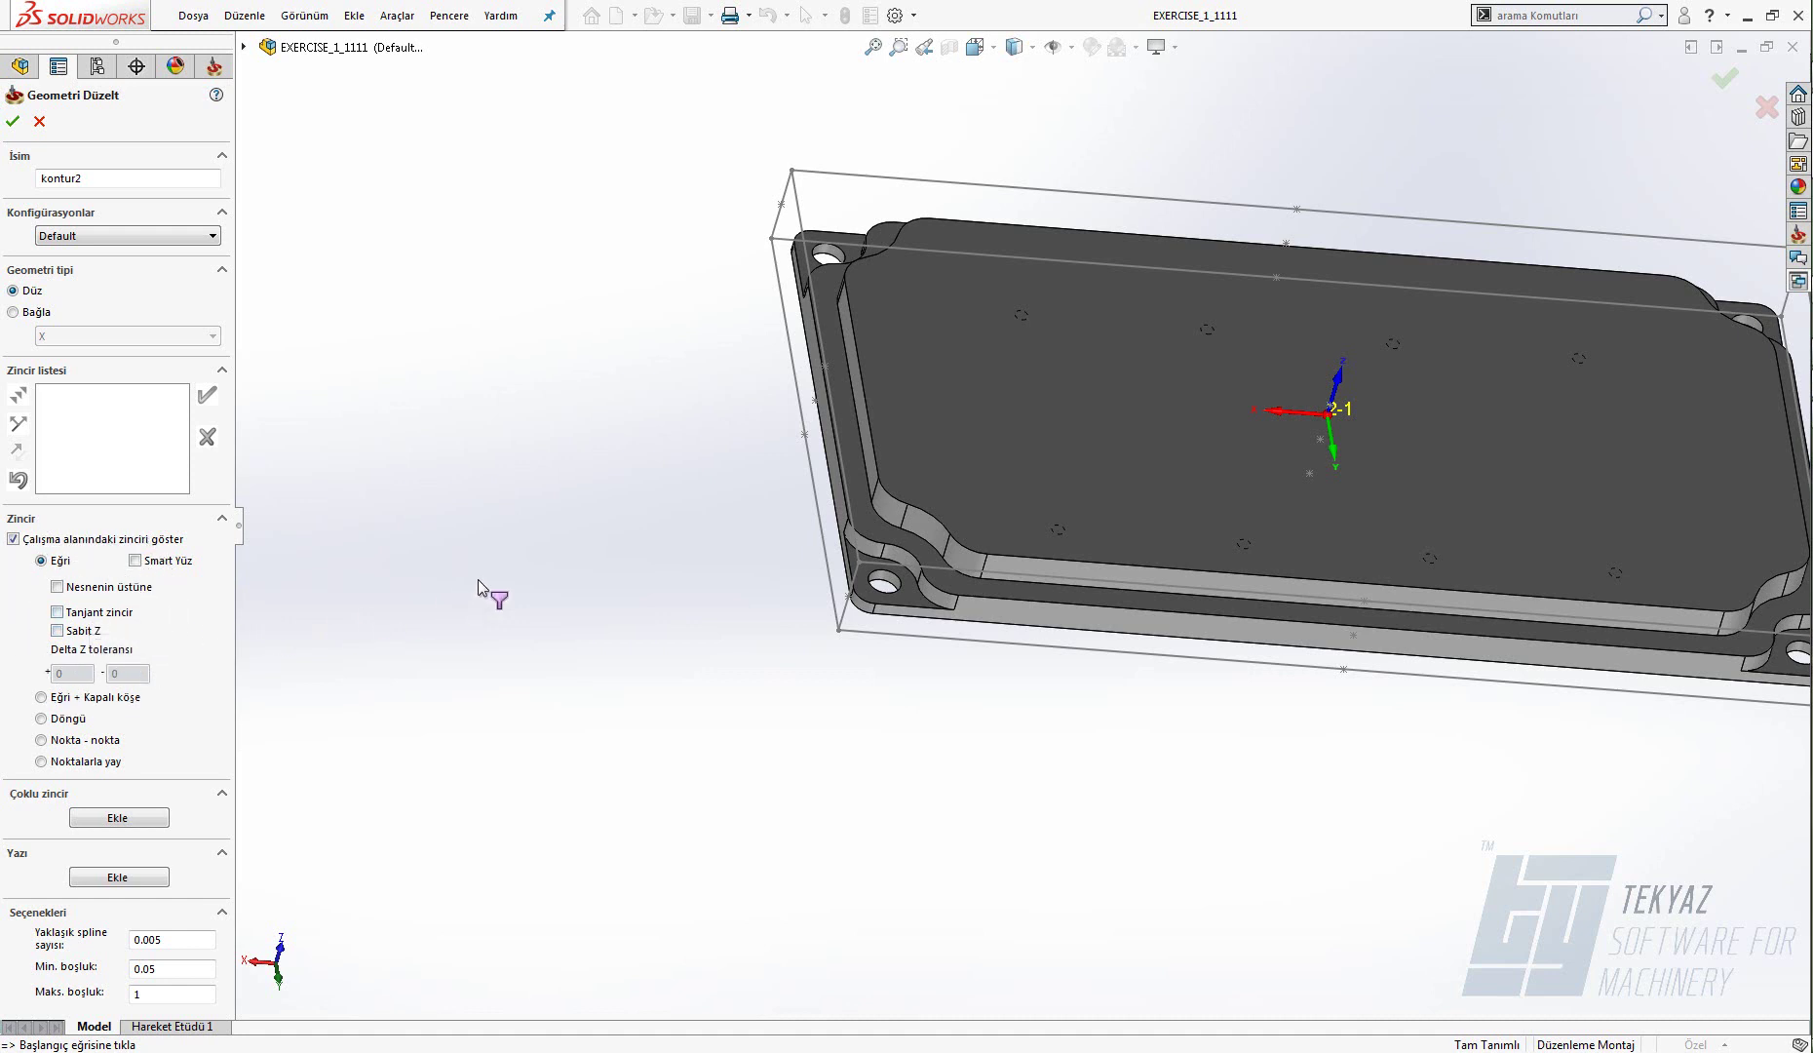
{"action": "scroll", "coordinate": [951, 676], "scroll_direction": "down", "scroll_amount": 5}
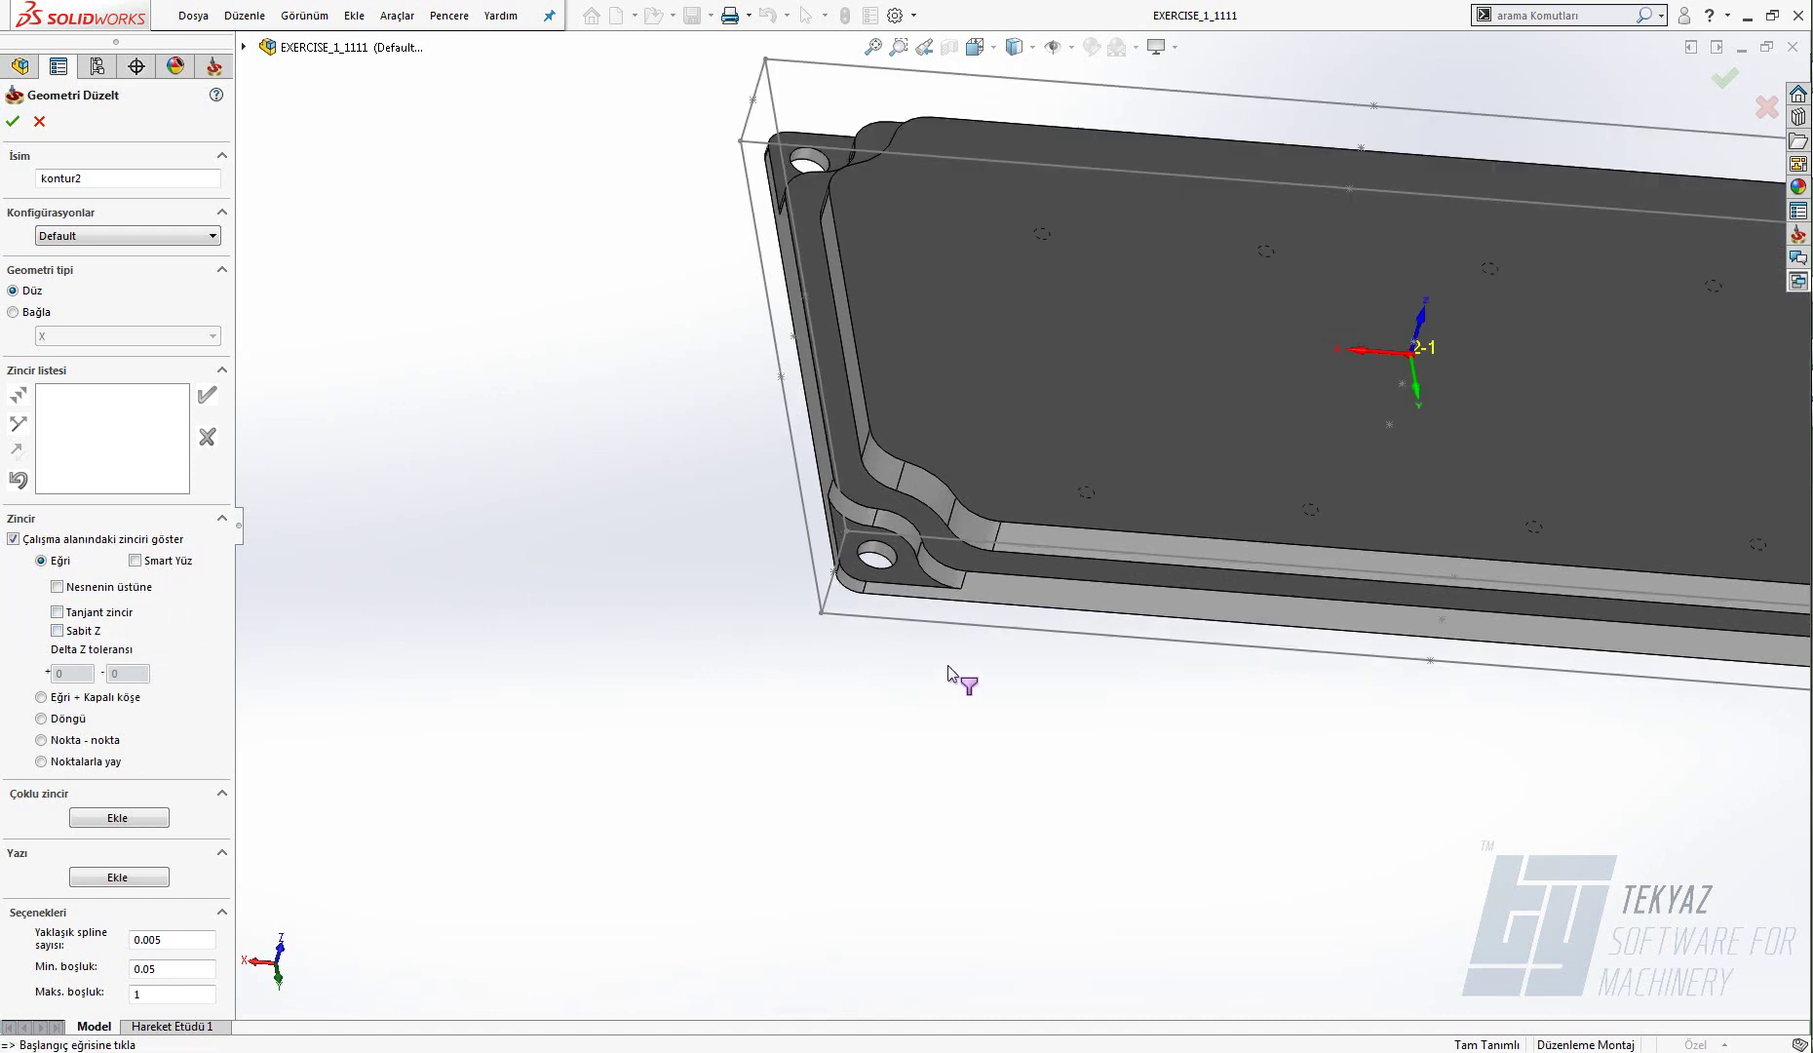
{"action": "left_click", "coordinate": [978, 494]}
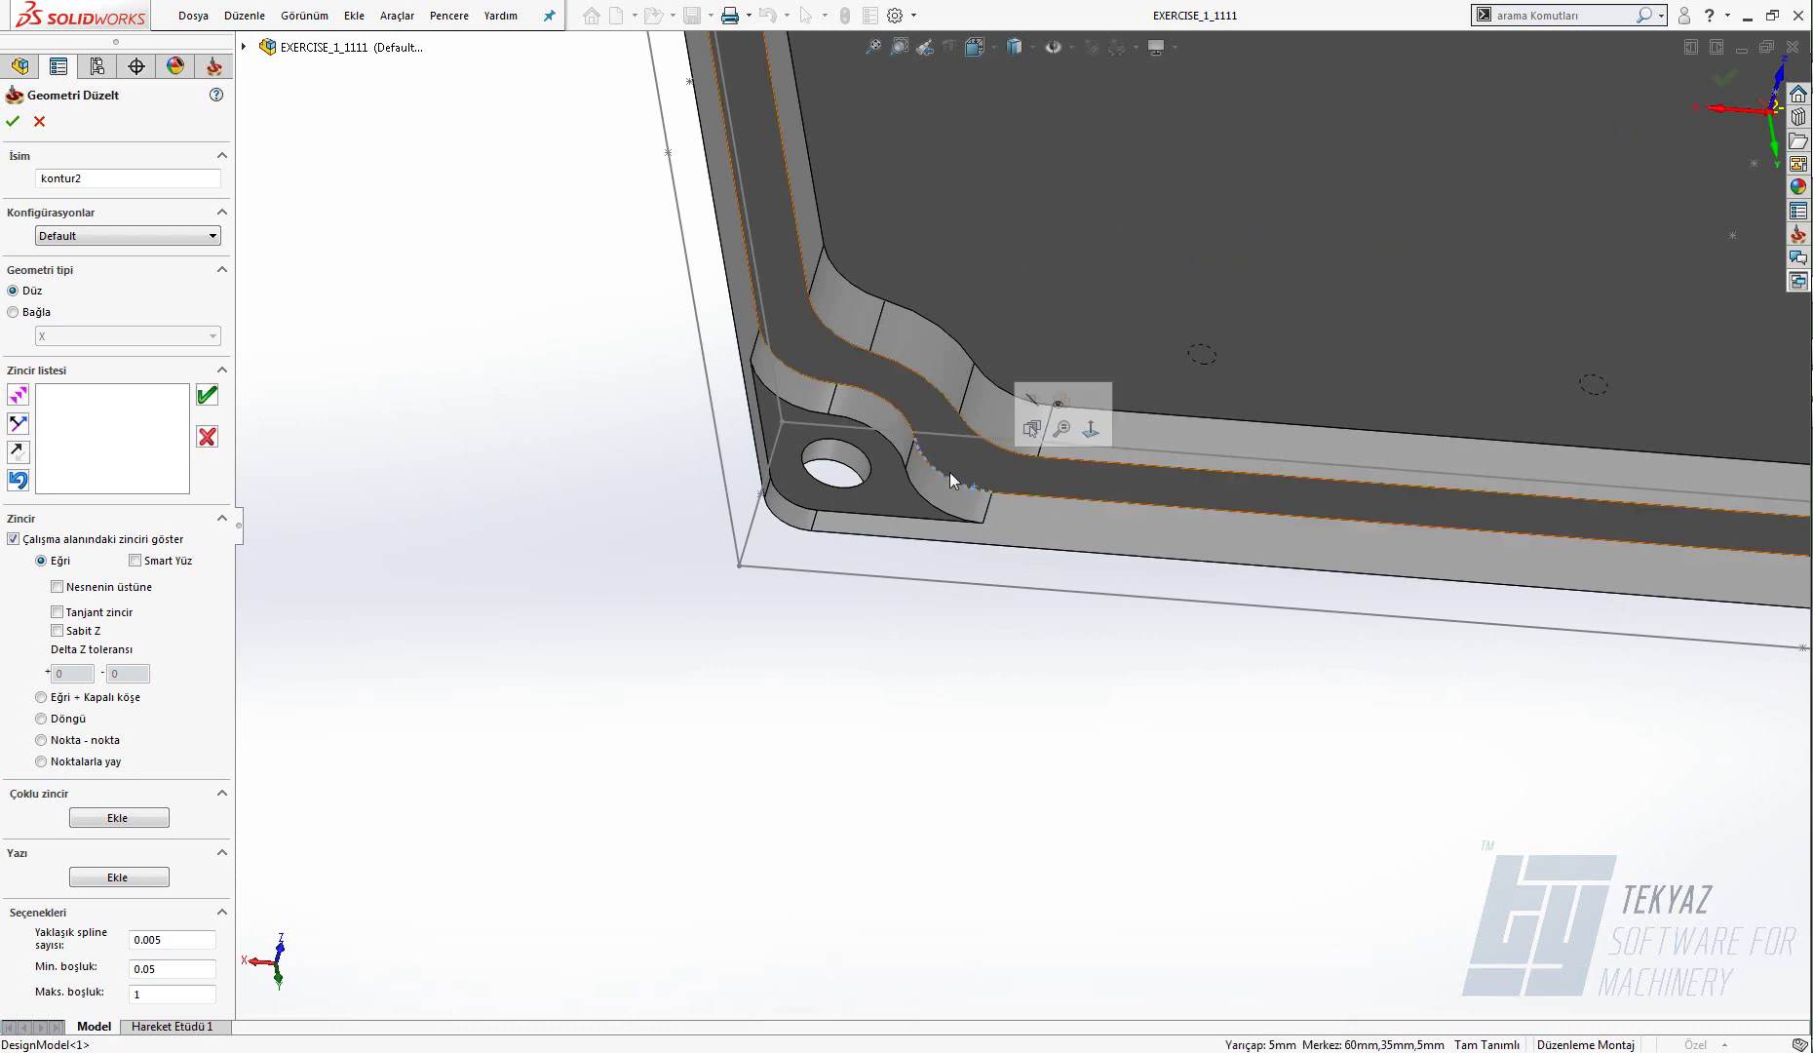
{"action": "left_click", "coordinate": [889, 410]}
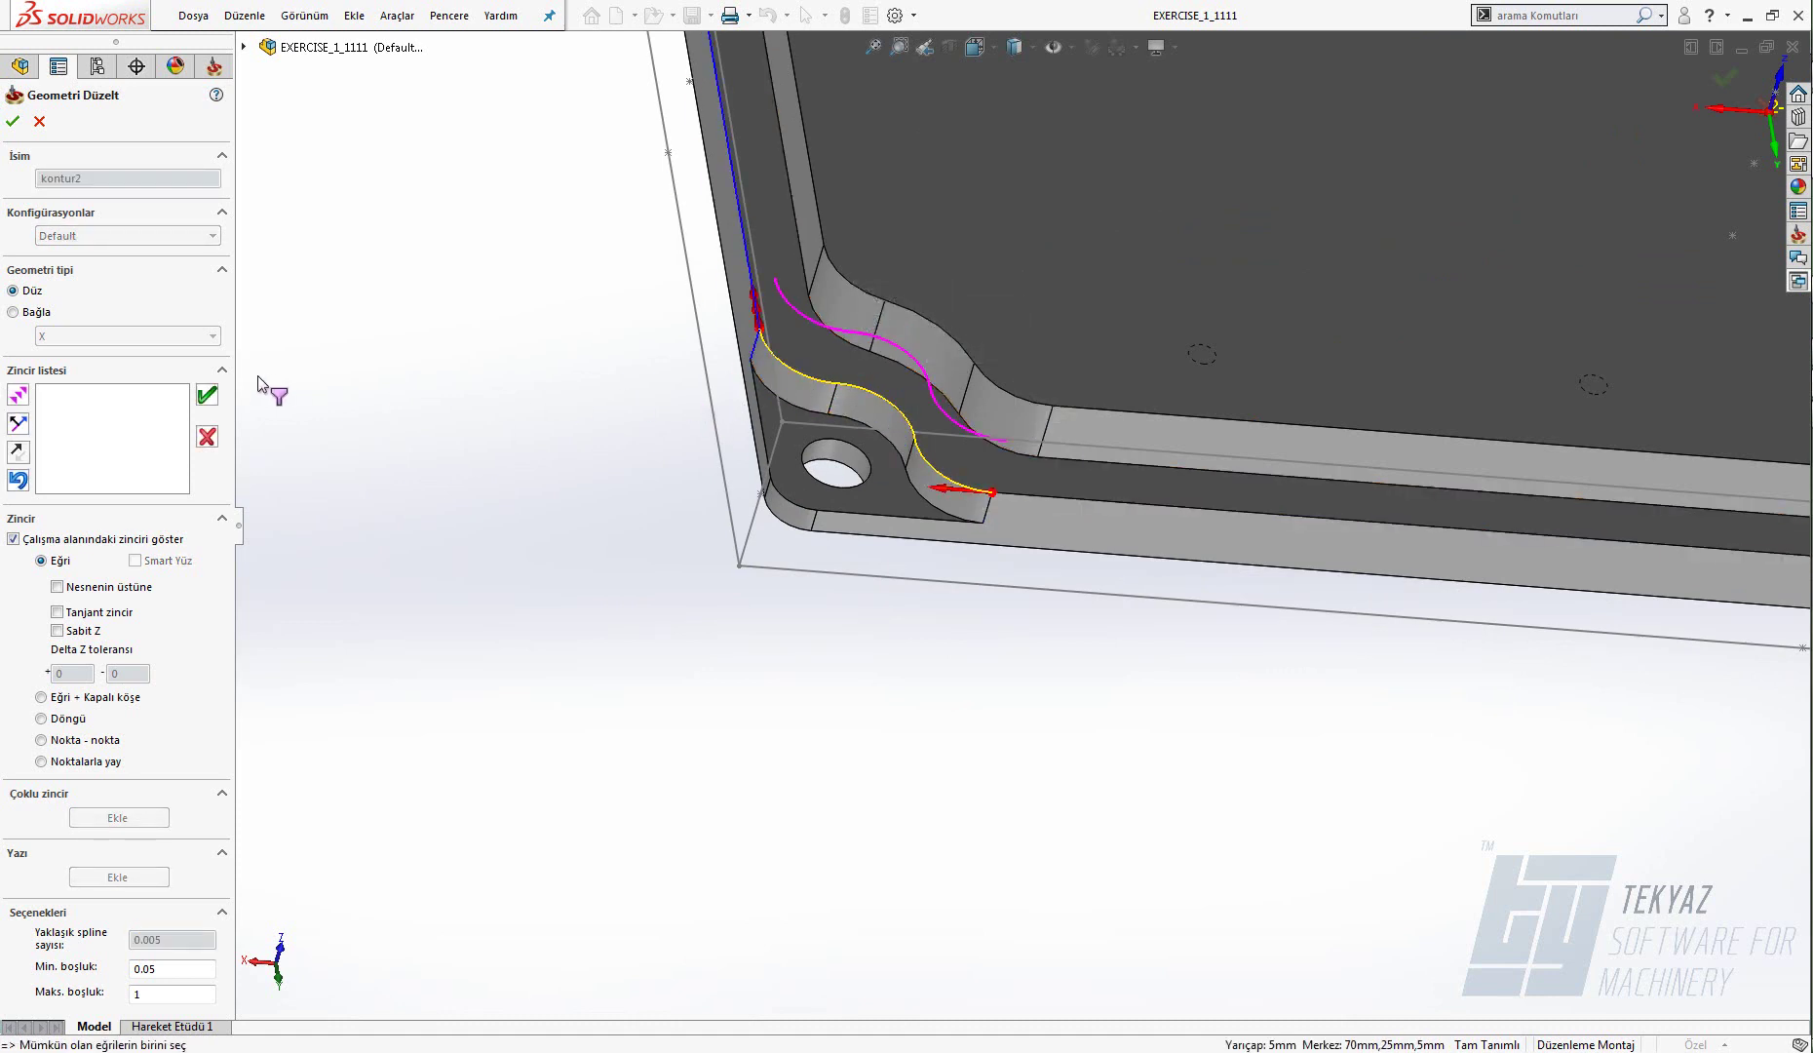
{"action": "left_click", "coordinate": [207, 395]}
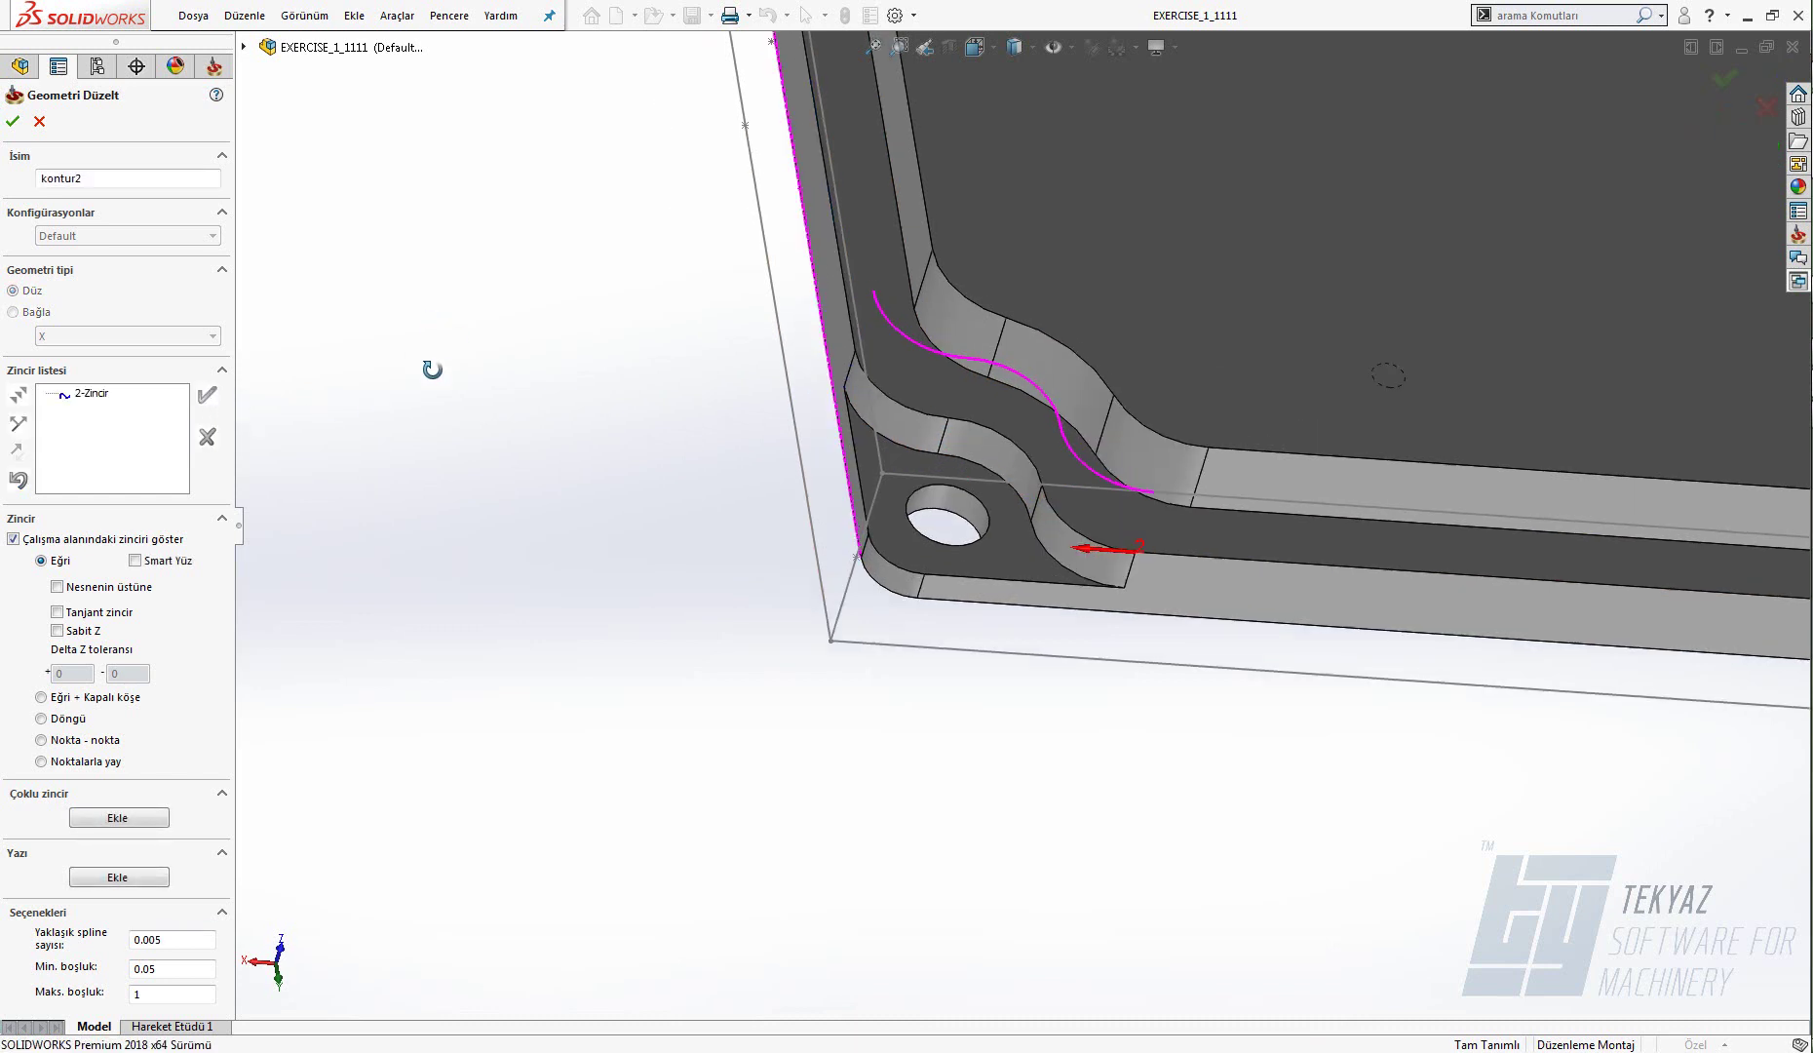
- Add a second chain along the wavy upper edge around the hole at the +X, -Y corner
{"action": "scroll", "coordinate": [996, 271], "scroll_direction": "down", "scroll_amount": 8}
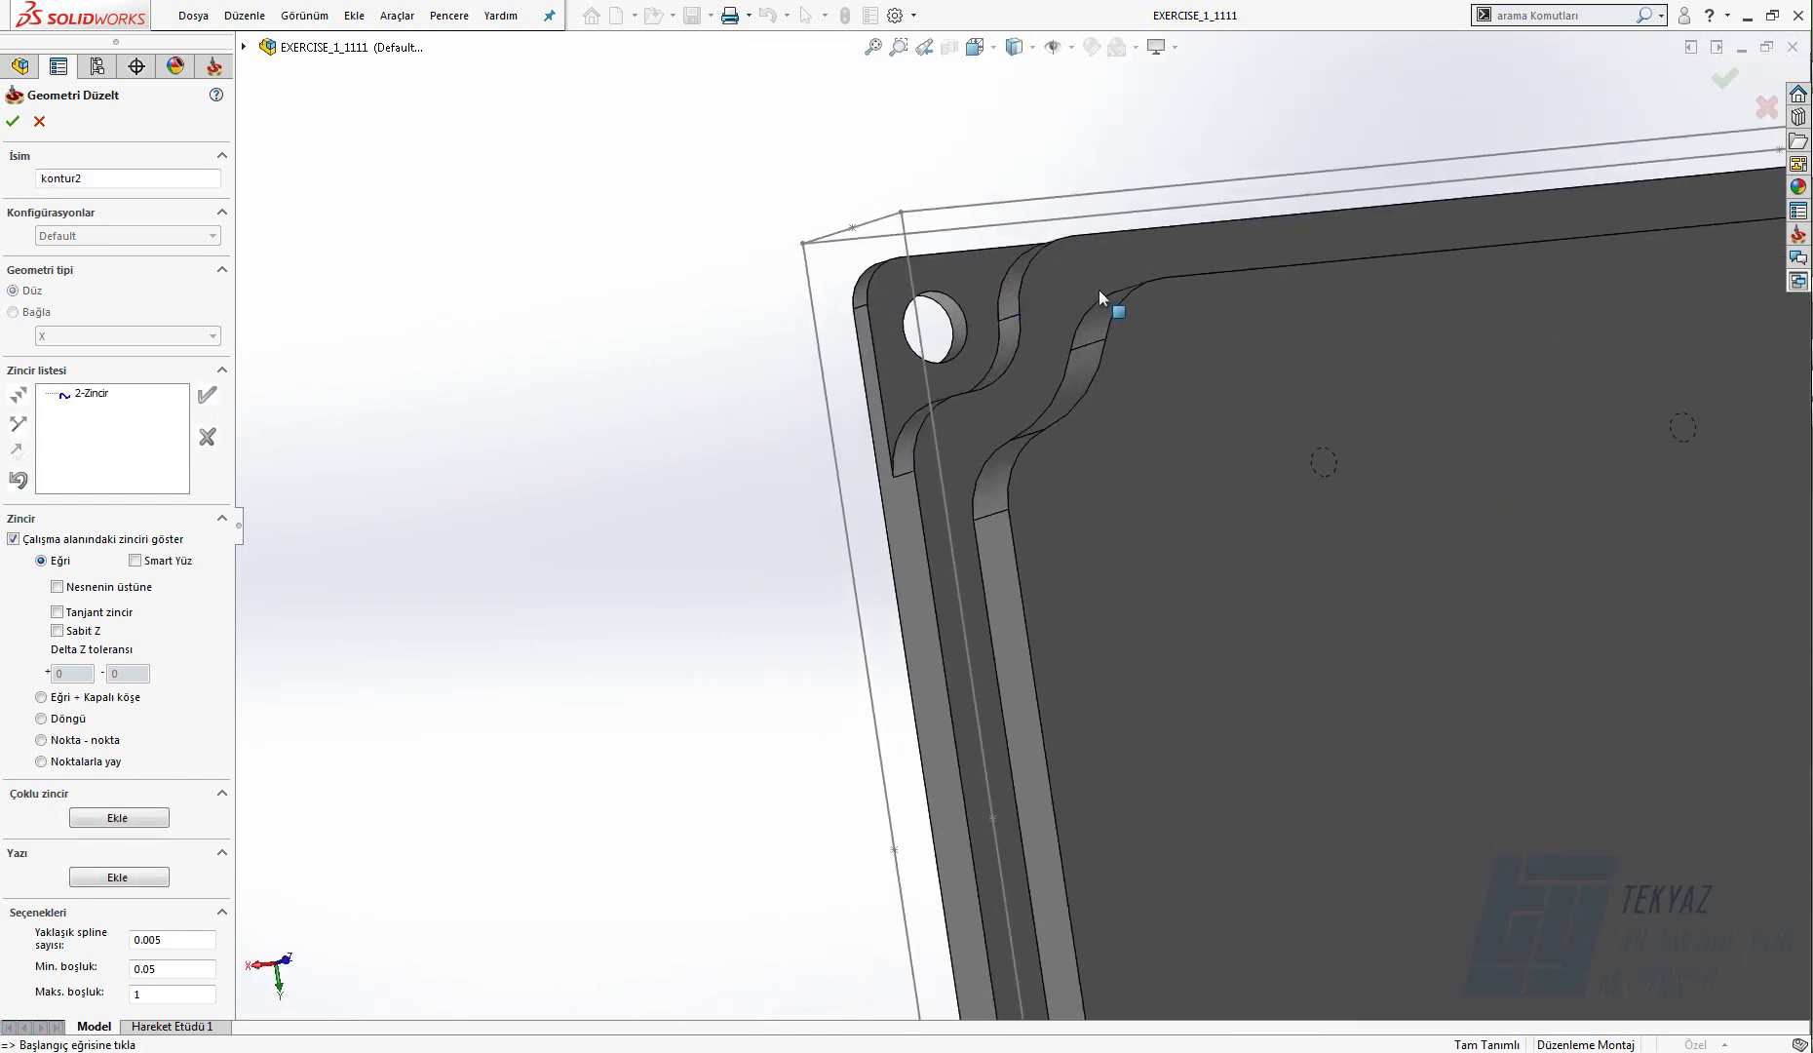
{"action": "scroll", "coordinate": [1043, 296], "scroll_direction": "down", "scroll_amount": 2}
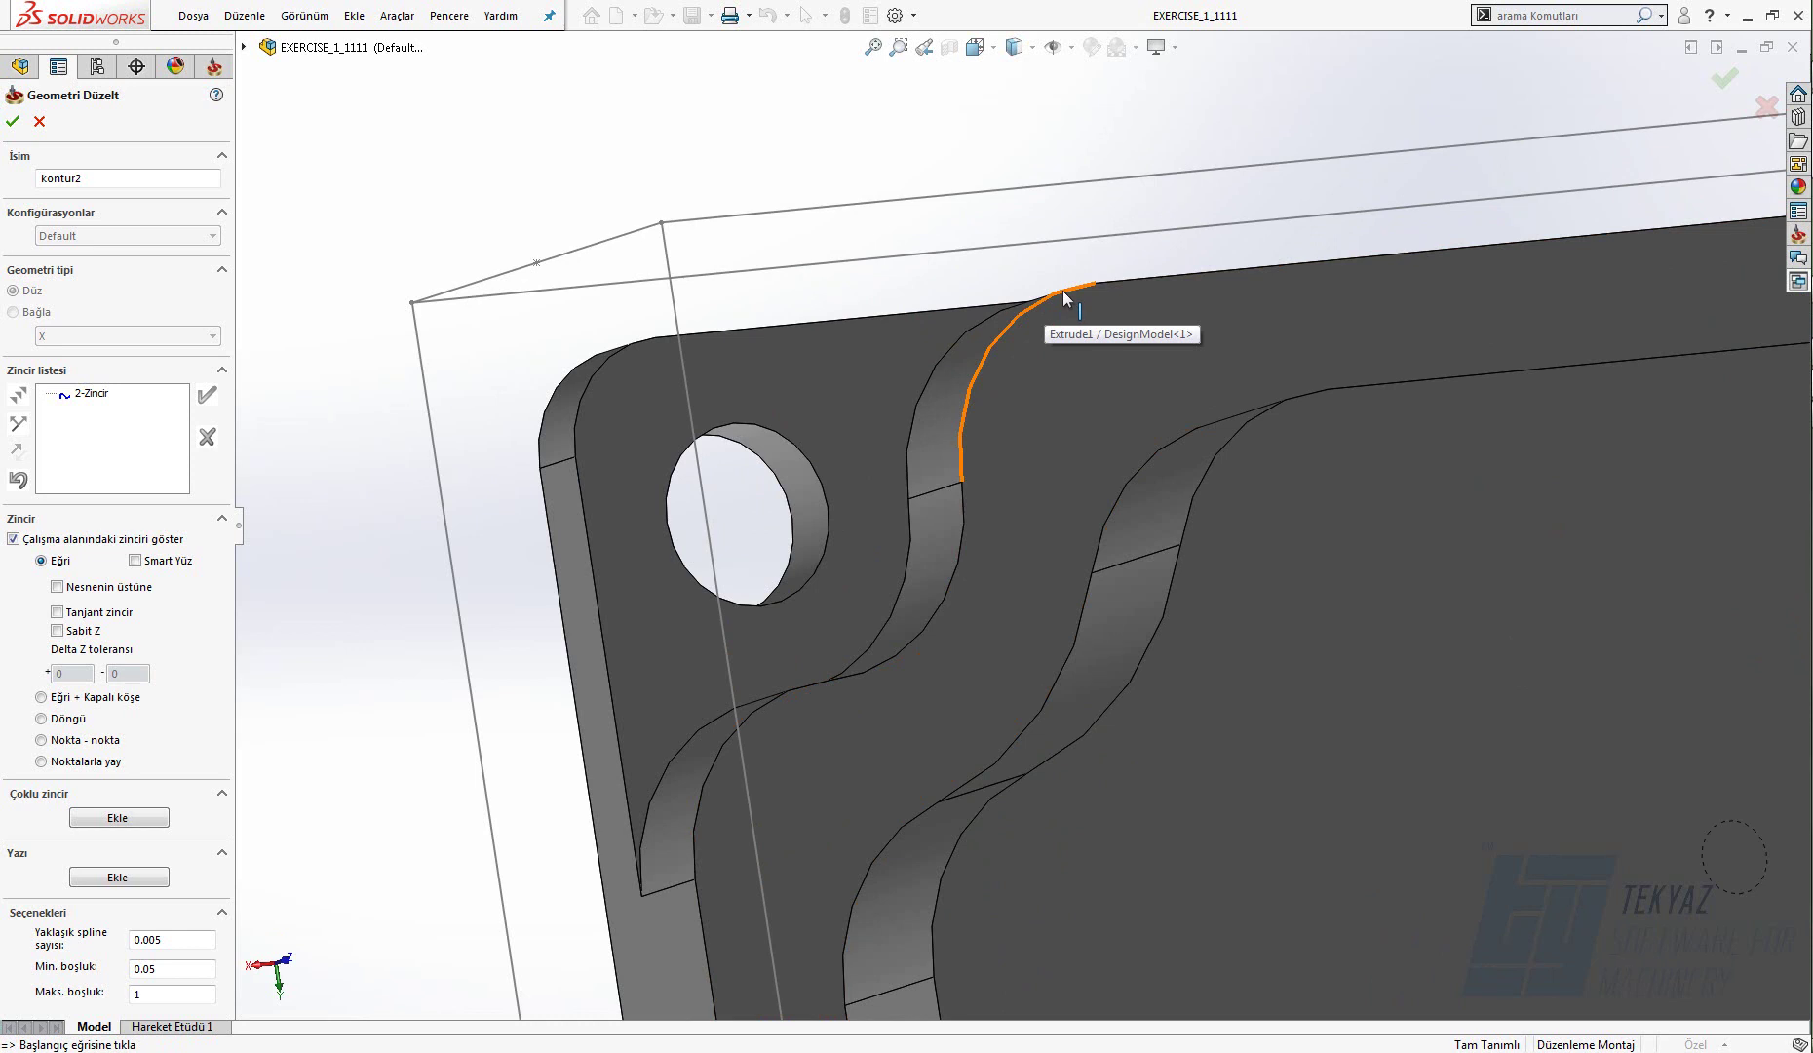
{"action": "left_click", "coordinate": [1063, 290]}
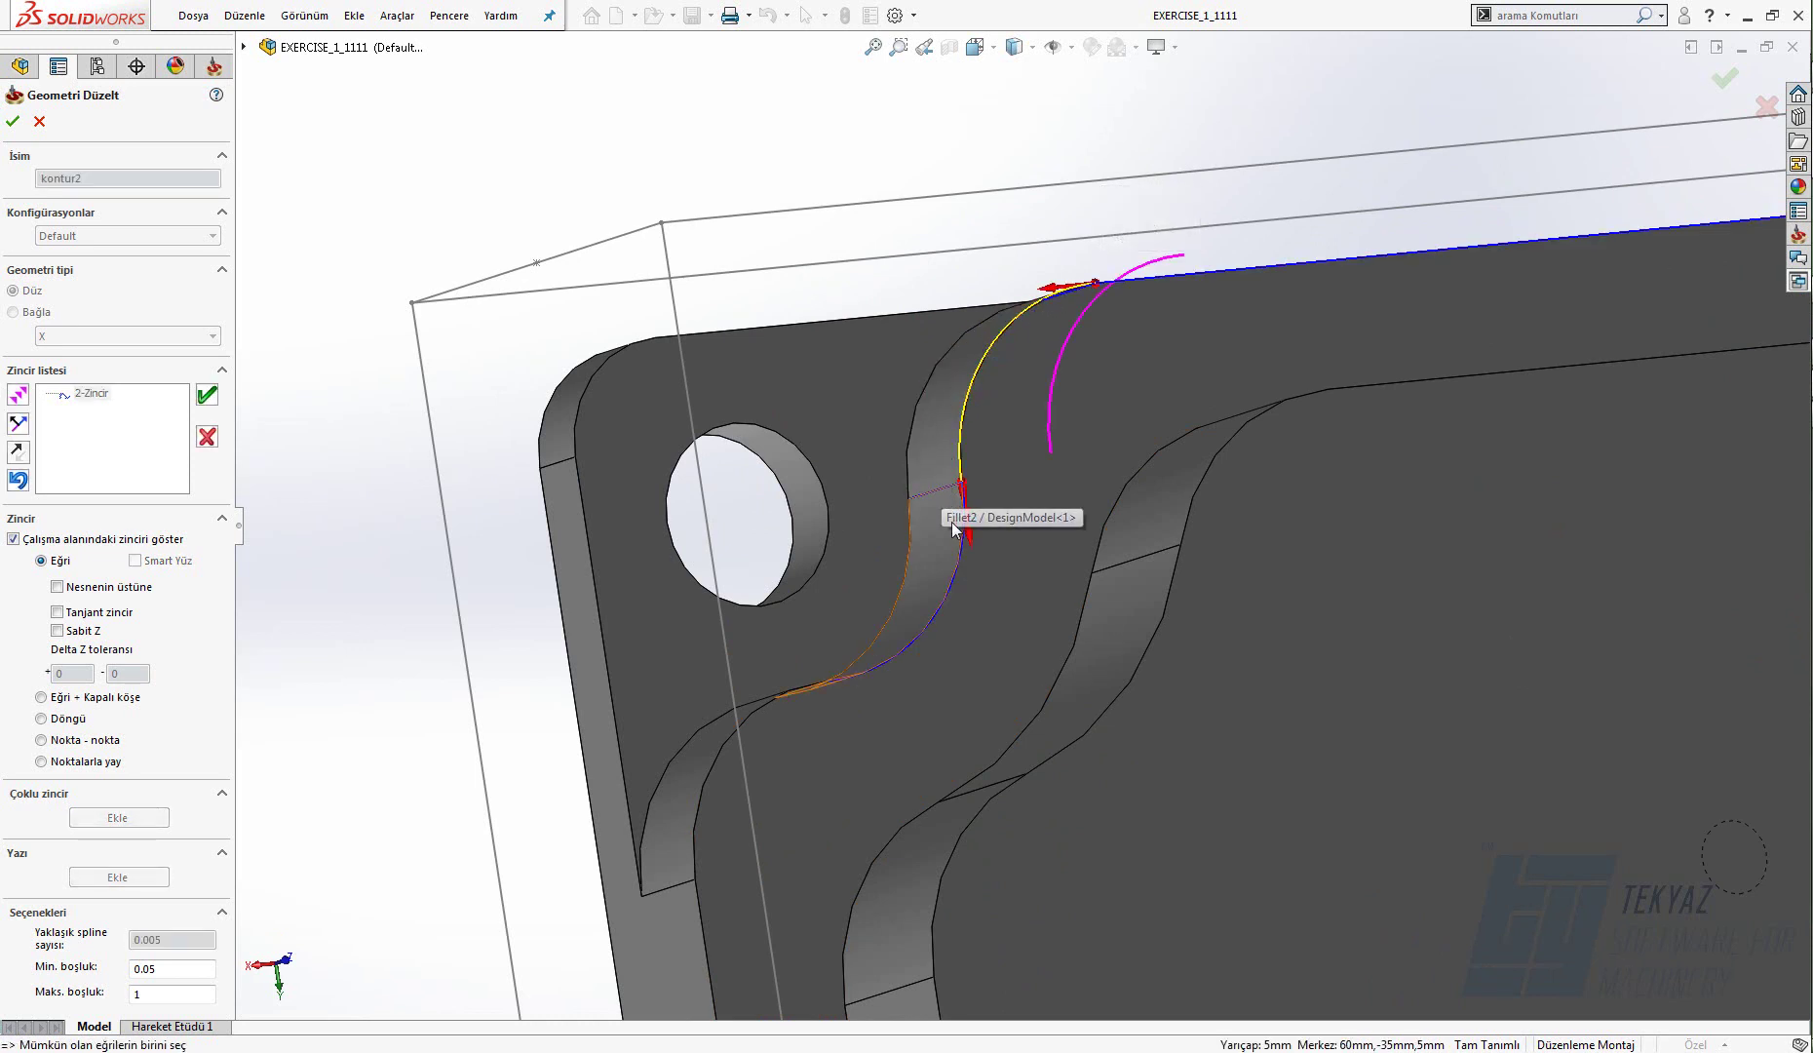
{"action": "left_click", "coordinate": [956, 569]}
{"action": "left_click", "coordinate": [877, 636]}
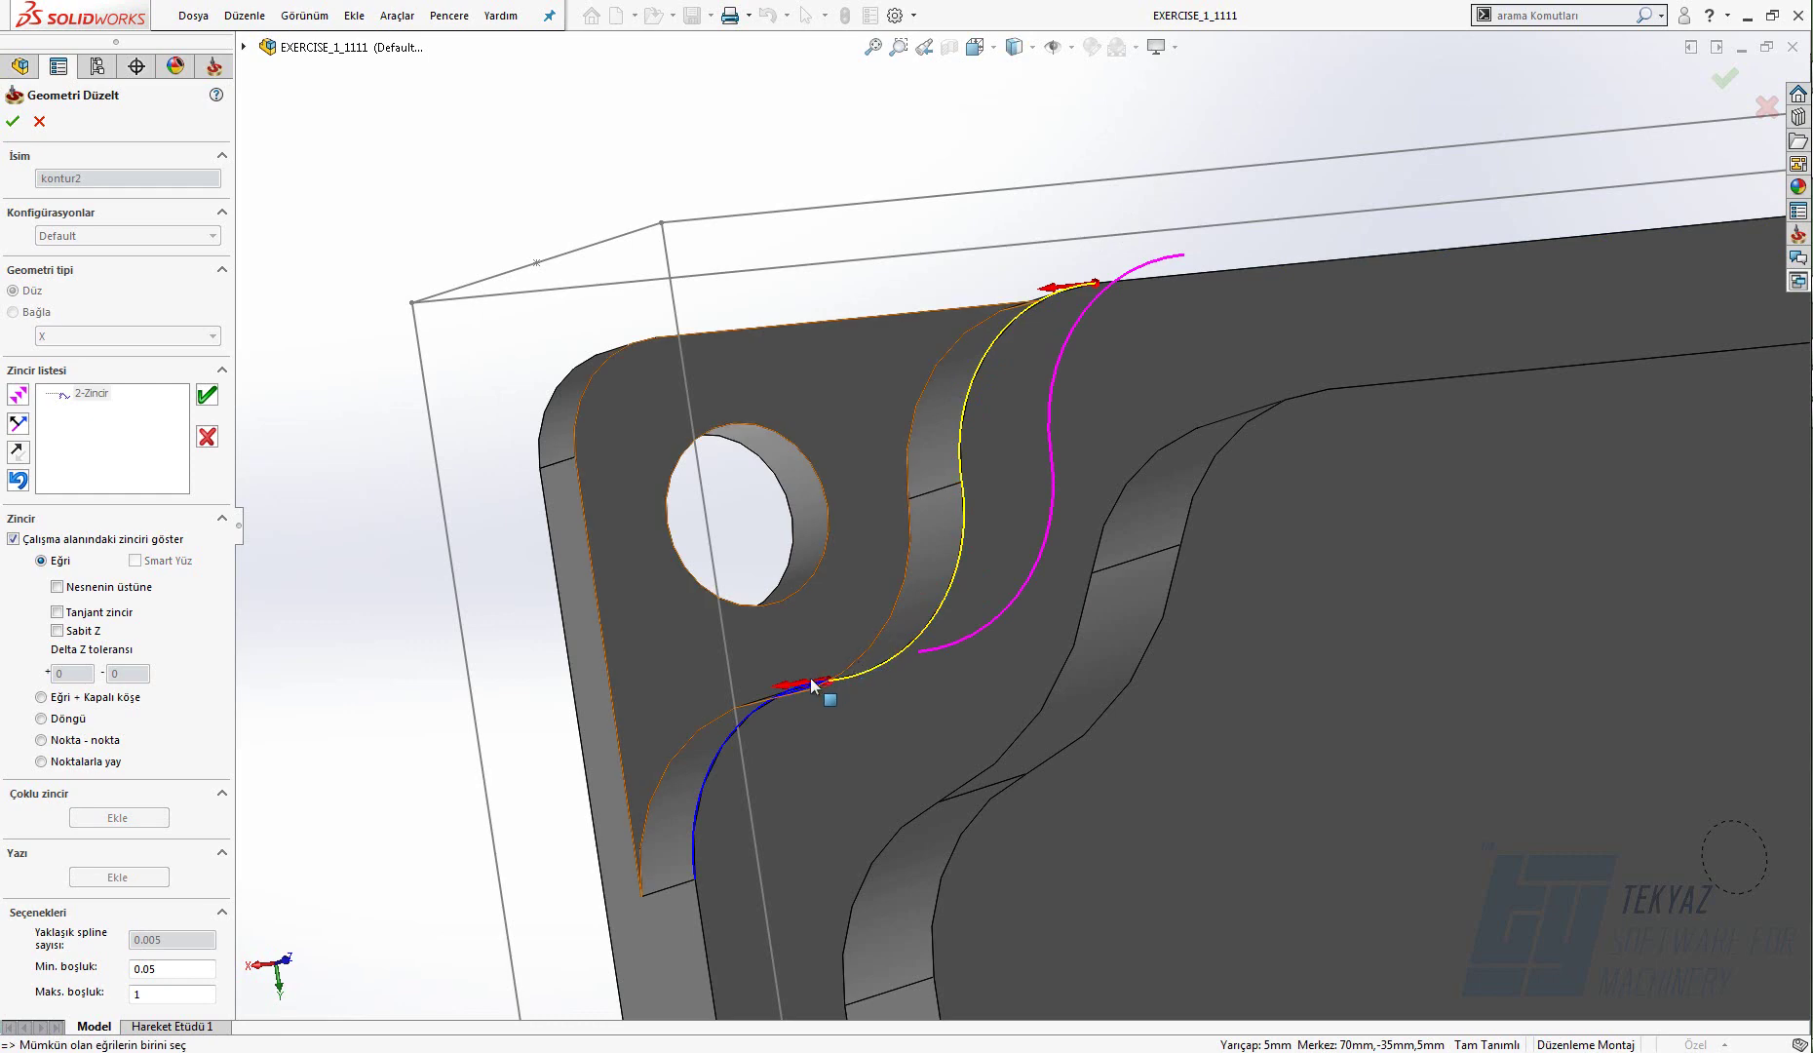
{"action": "left_click", "coordinate": [781, 694]}
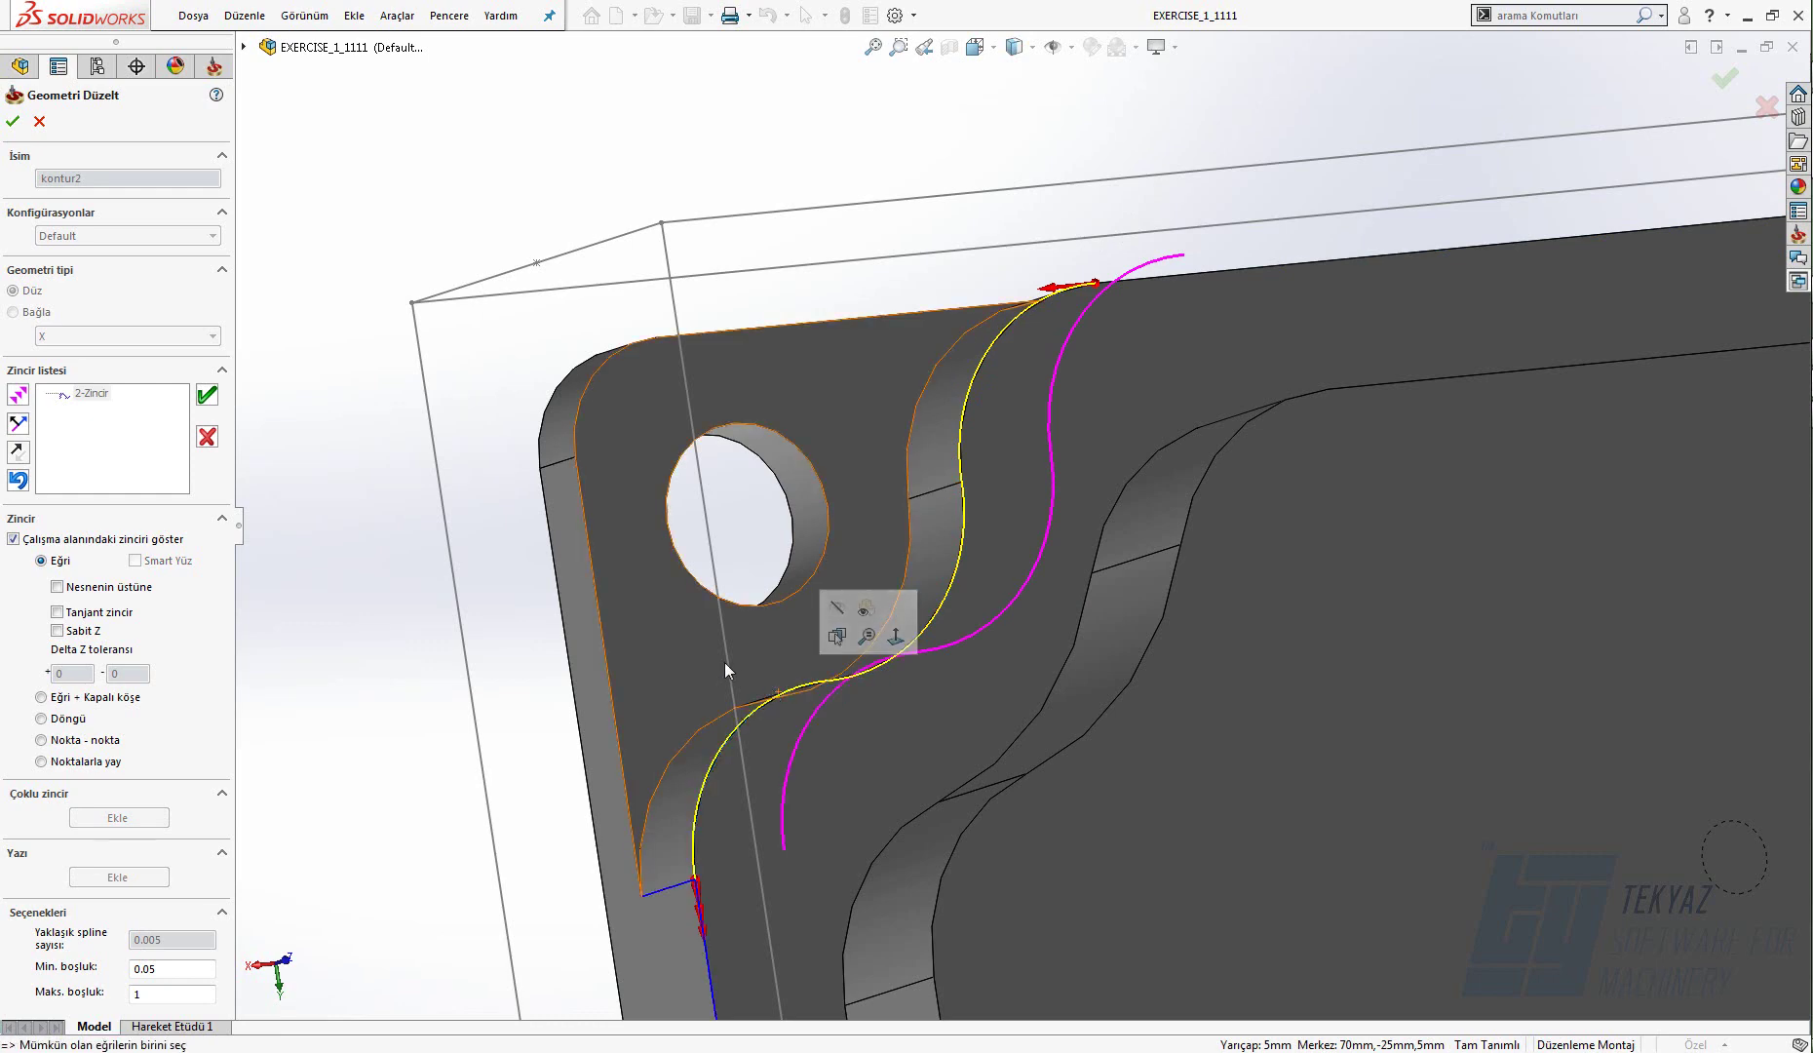
{"action": "left_click", "coordinate": [207, 395]}
- Add a third chain along the wavy upper edge around the hole at the -X, -Y corner
{"action": "scroll", "coordinate": [502, 393], "scroll_direction": "up", "scroll_amount": 5}
{"action": "middle_click_drag", "start_coordinate": [503, 392], "coordinate": [1286, 644]}
{"action": "scroll", "coordinate": [1287, 644], "scroll_direction": "down", "scroll_amount": 5}
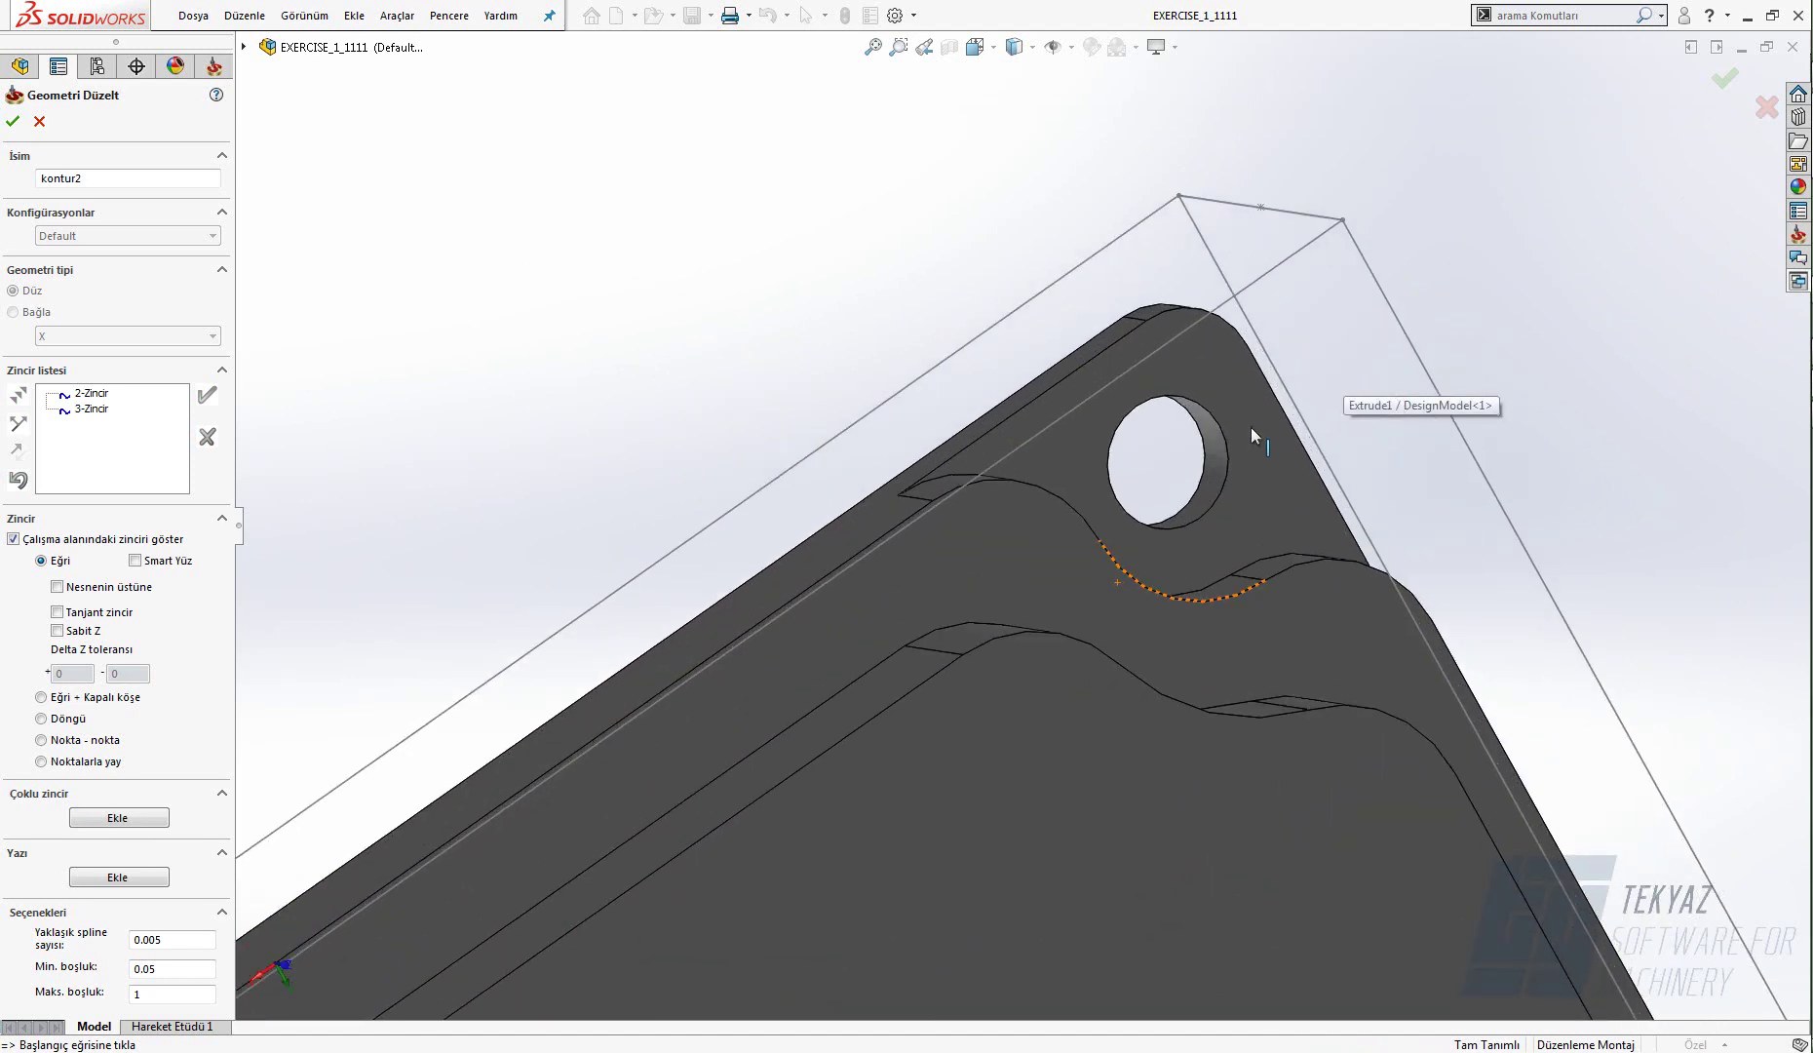
{"action": "scroll", "coordinate": [1251, 434], "scroll_direction": "down", "scroll_amount": 3}
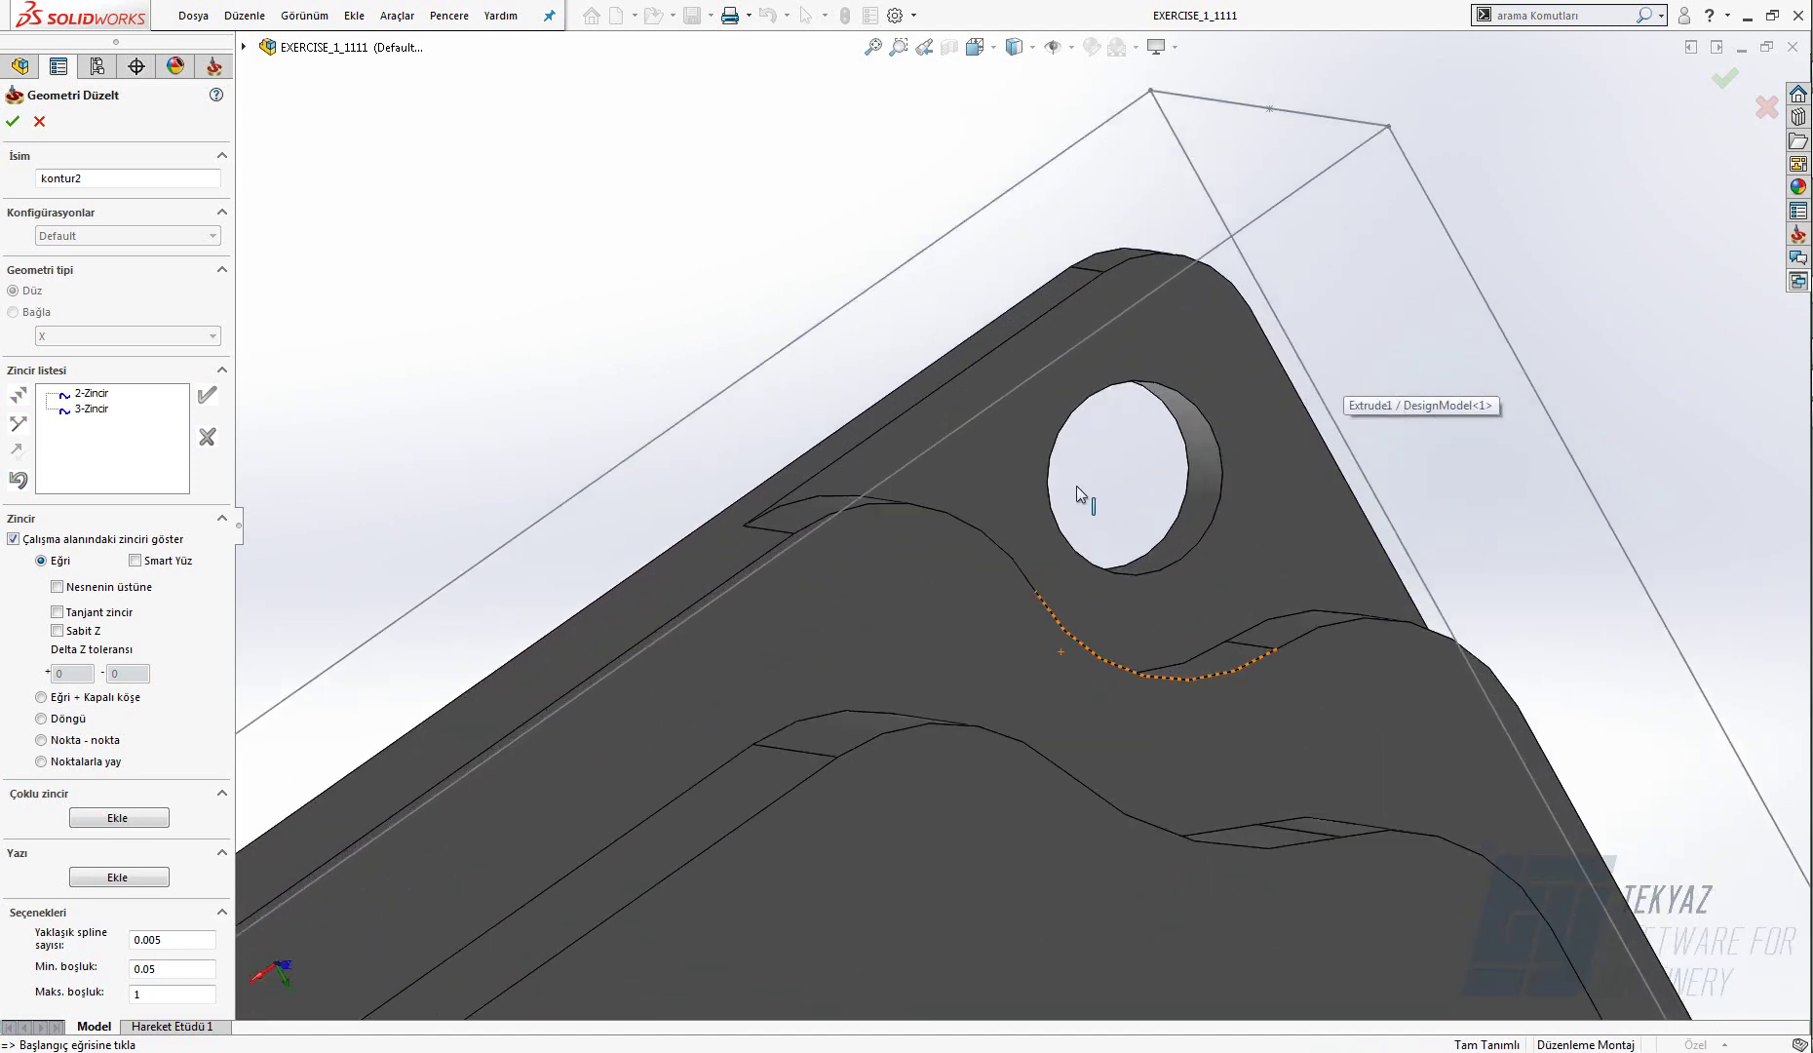
{"action": "left_click", "coordinate": [876, 506]}
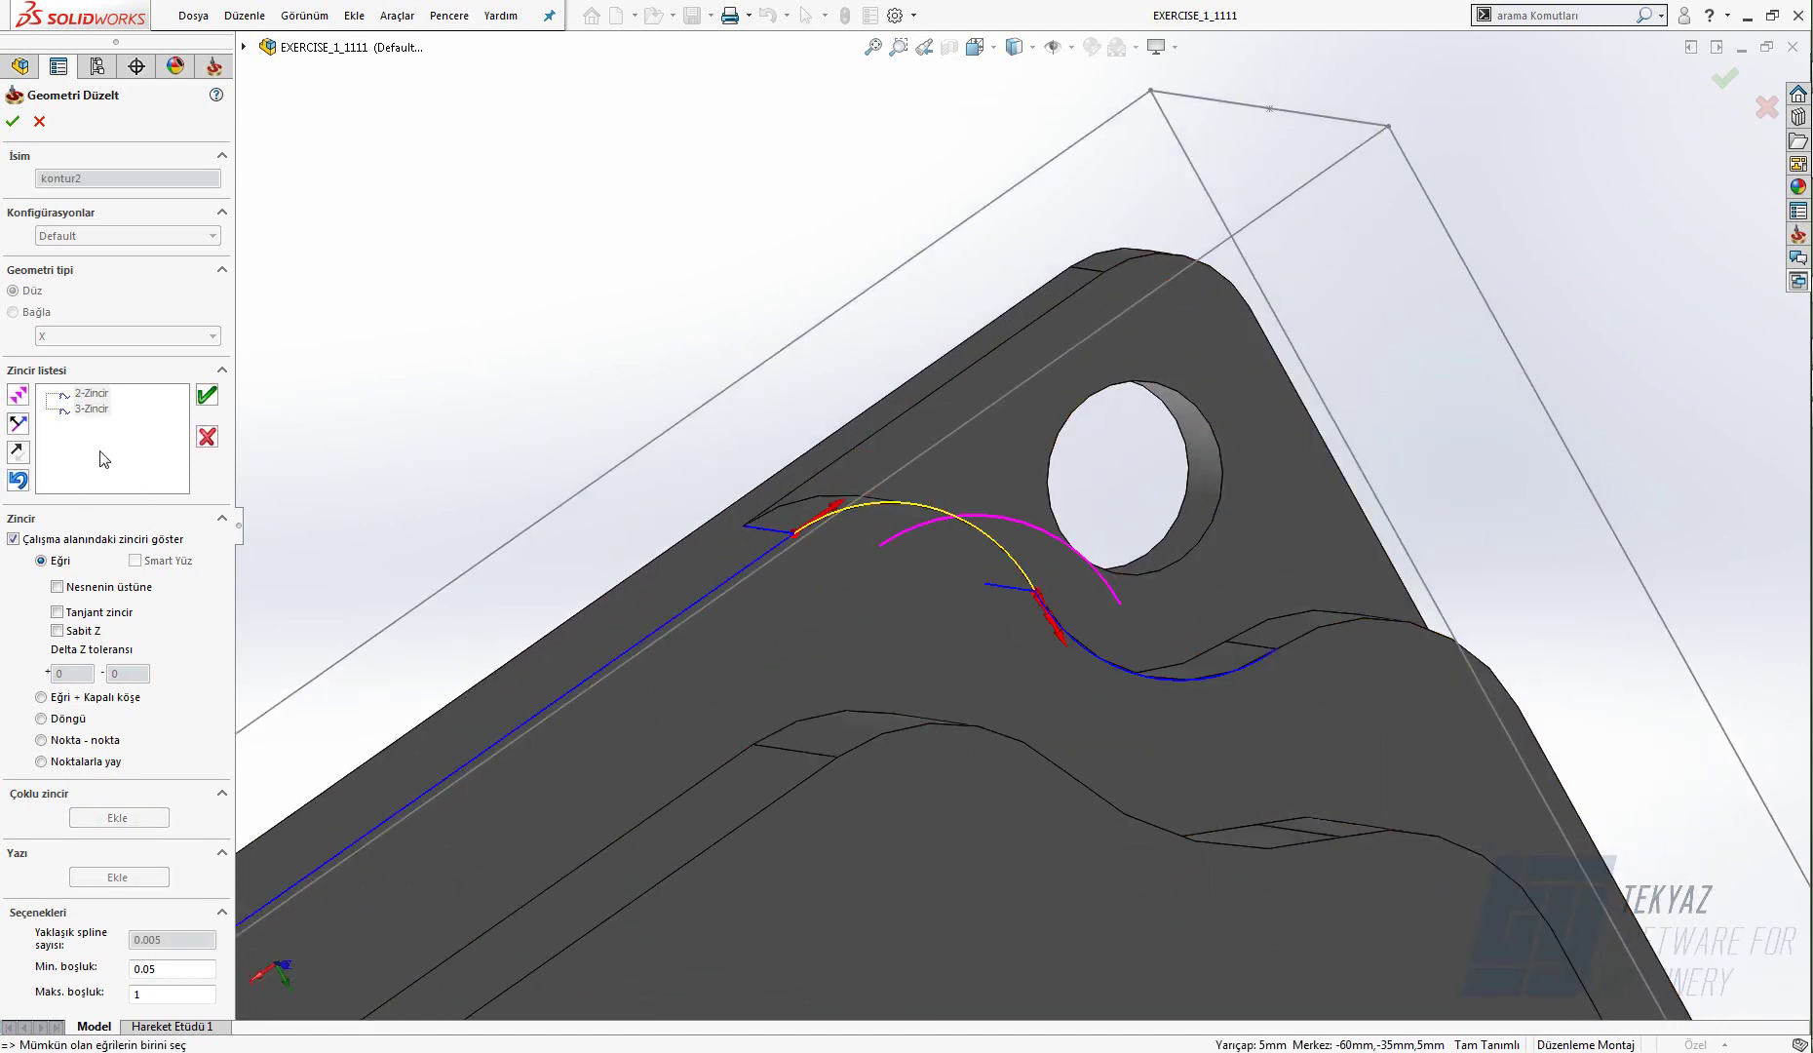
{"action": "left_click", "coordinate": [17, 400]}
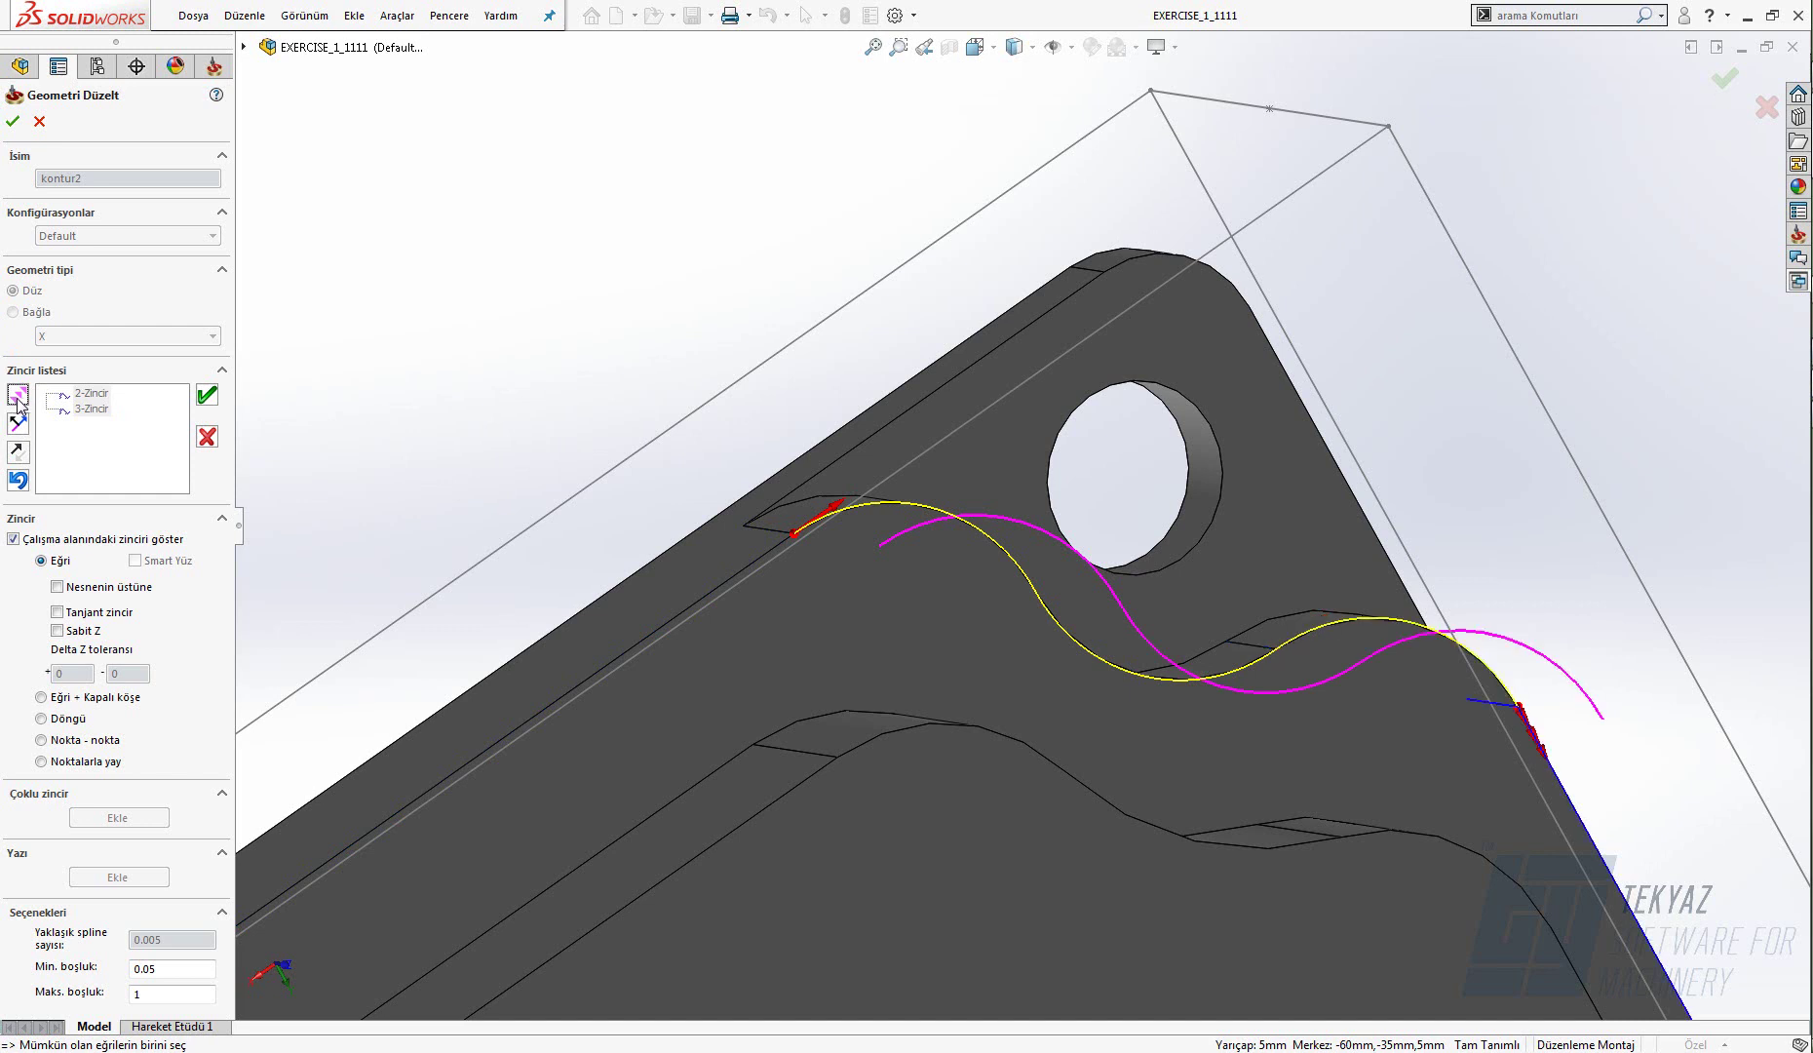
{"action": "scroll", "coordinate": [425, 433], "scroll_direction": "up", "scroll_amount": 5}
{"action": "scroll", "coordinate": [402, 409], "scroll_direction": "up", "scroll_amount": 3}
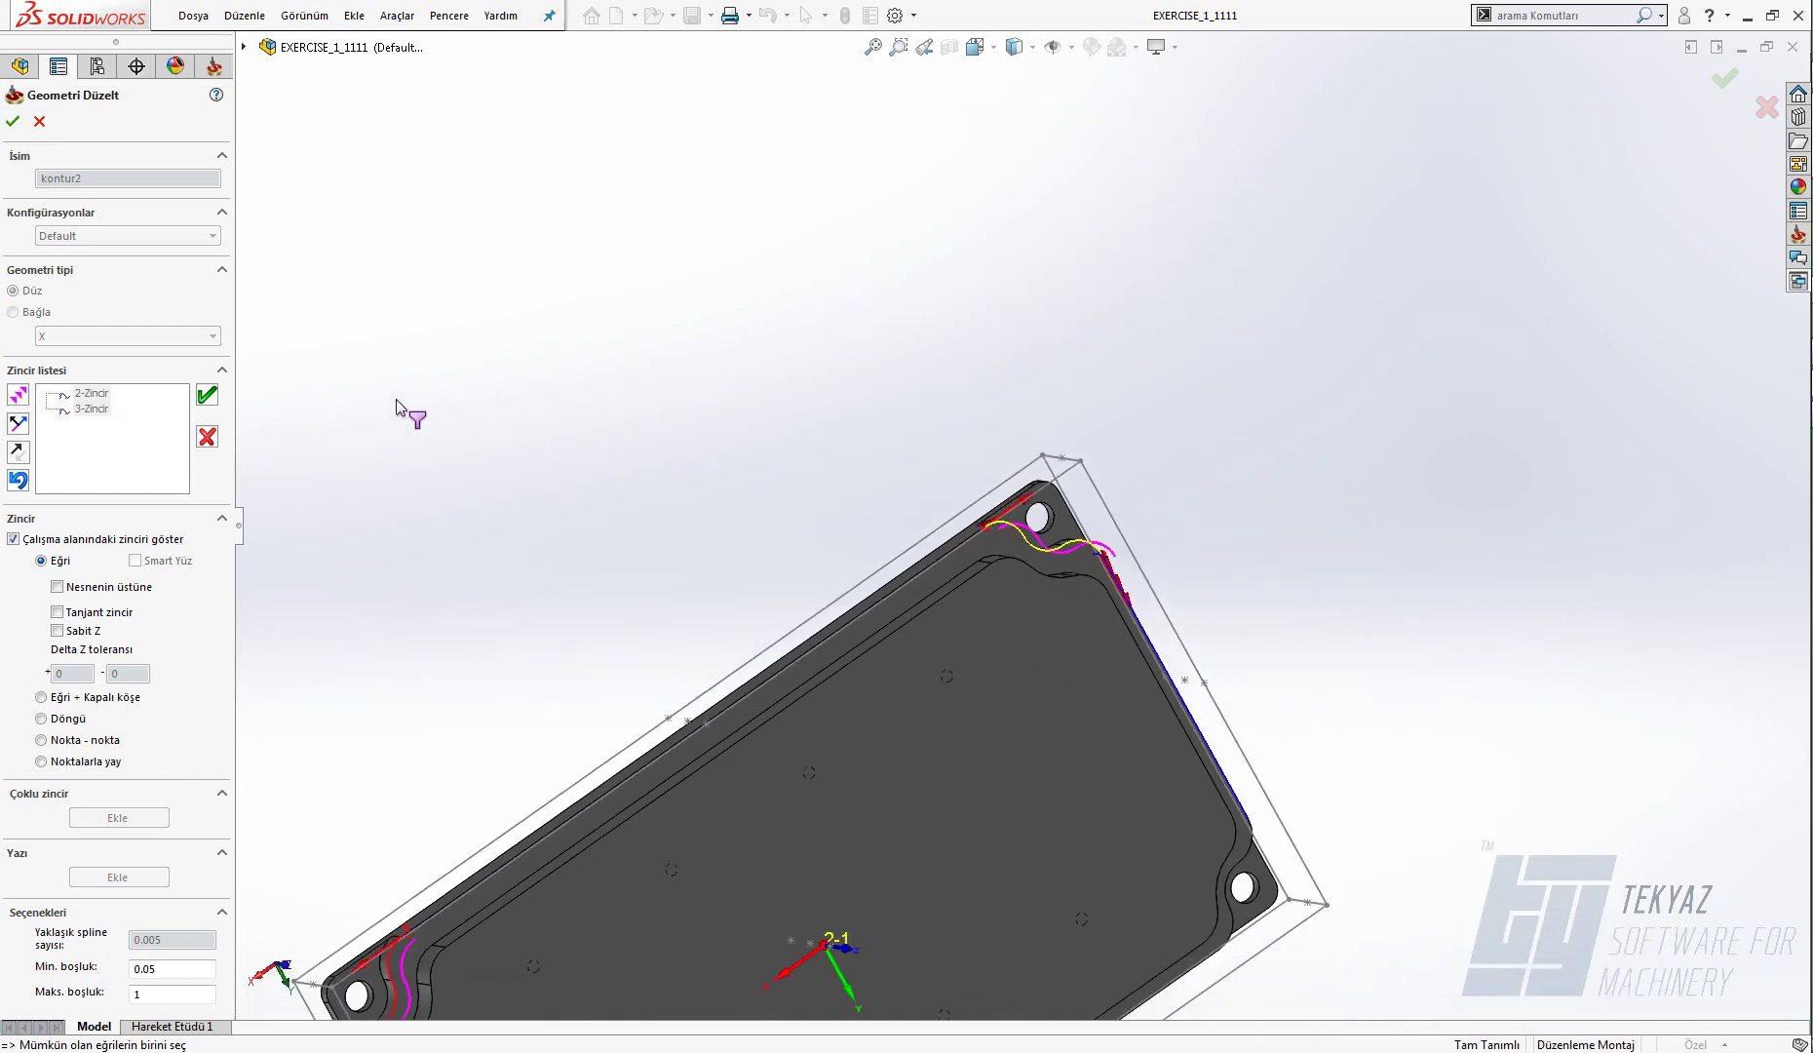
{"action": "middle_click_drag", "start_coordinate": [514, 569], "coordinate": [467, 293], "text": "ctrl"}
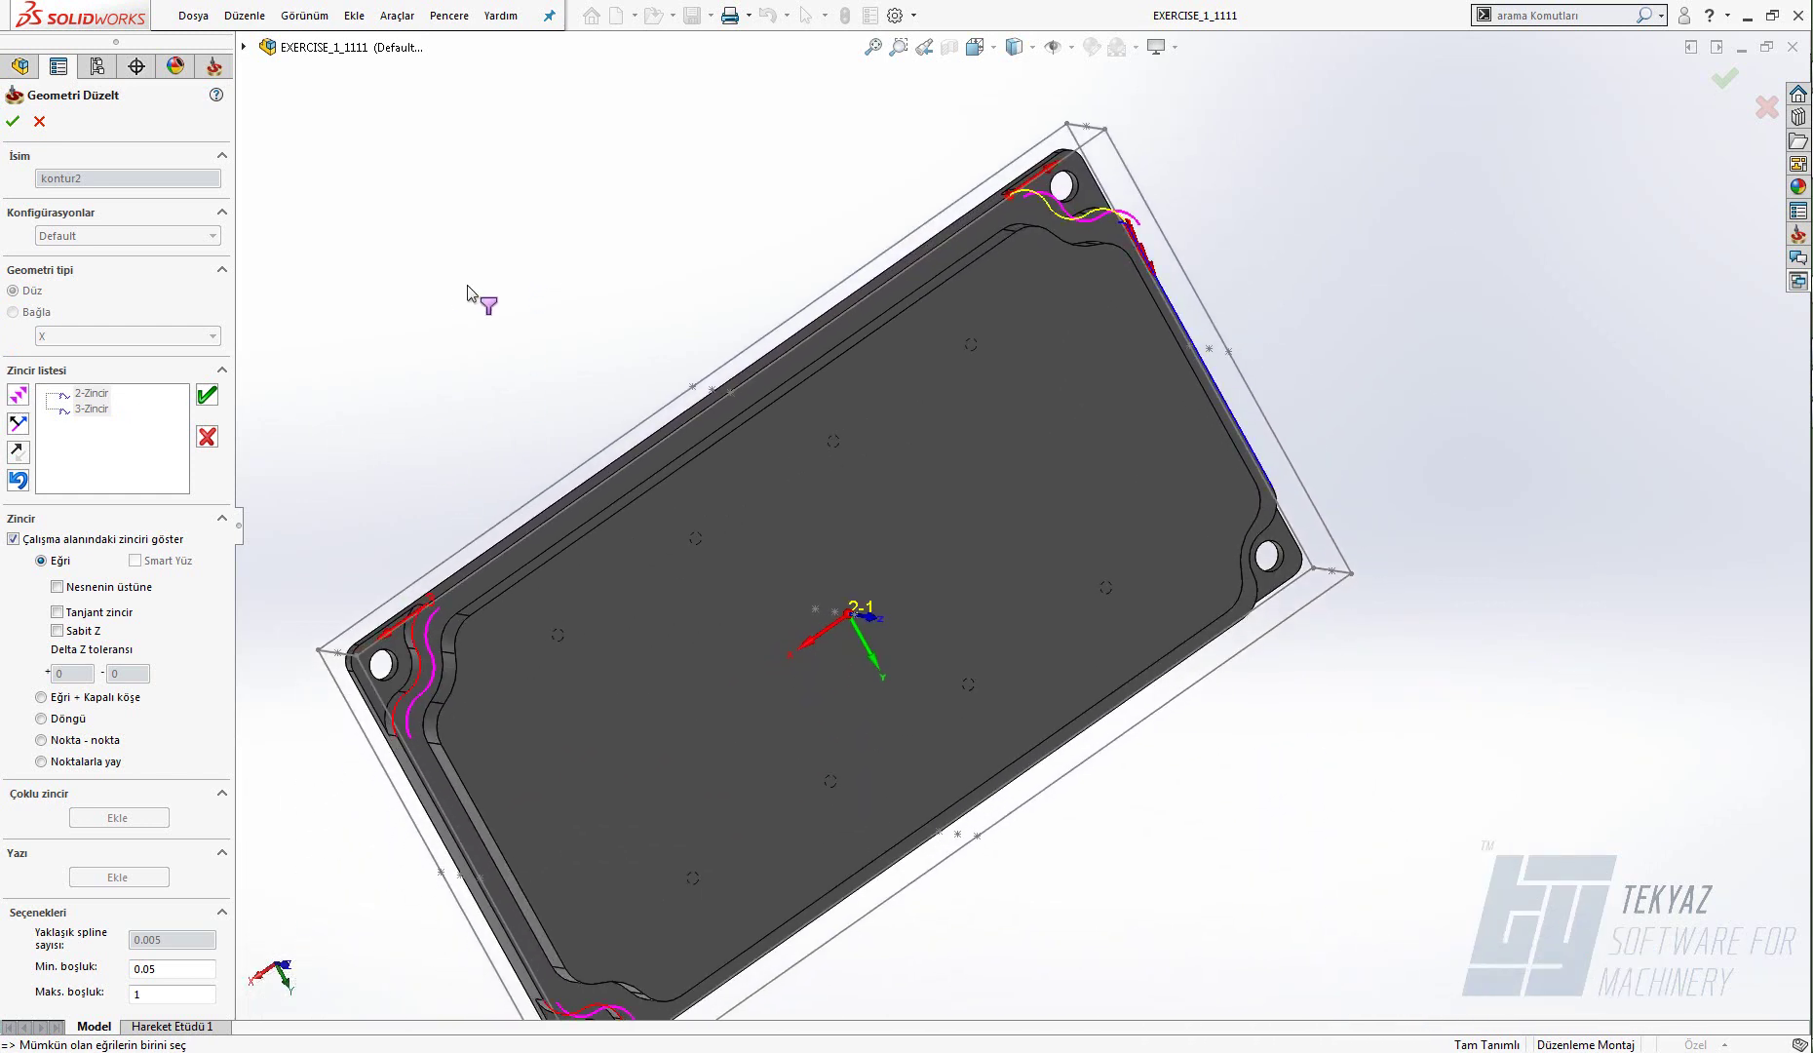
{"action": "left_click", "coordinate": [207, 396]}
- Start a fourth chain with the first arc of the wavy upper edge around the hole at the -X, +Y corner
{"action": "middle_click_drag", "start_coordinate": [883, 612], "coordinate": [897, 296]}
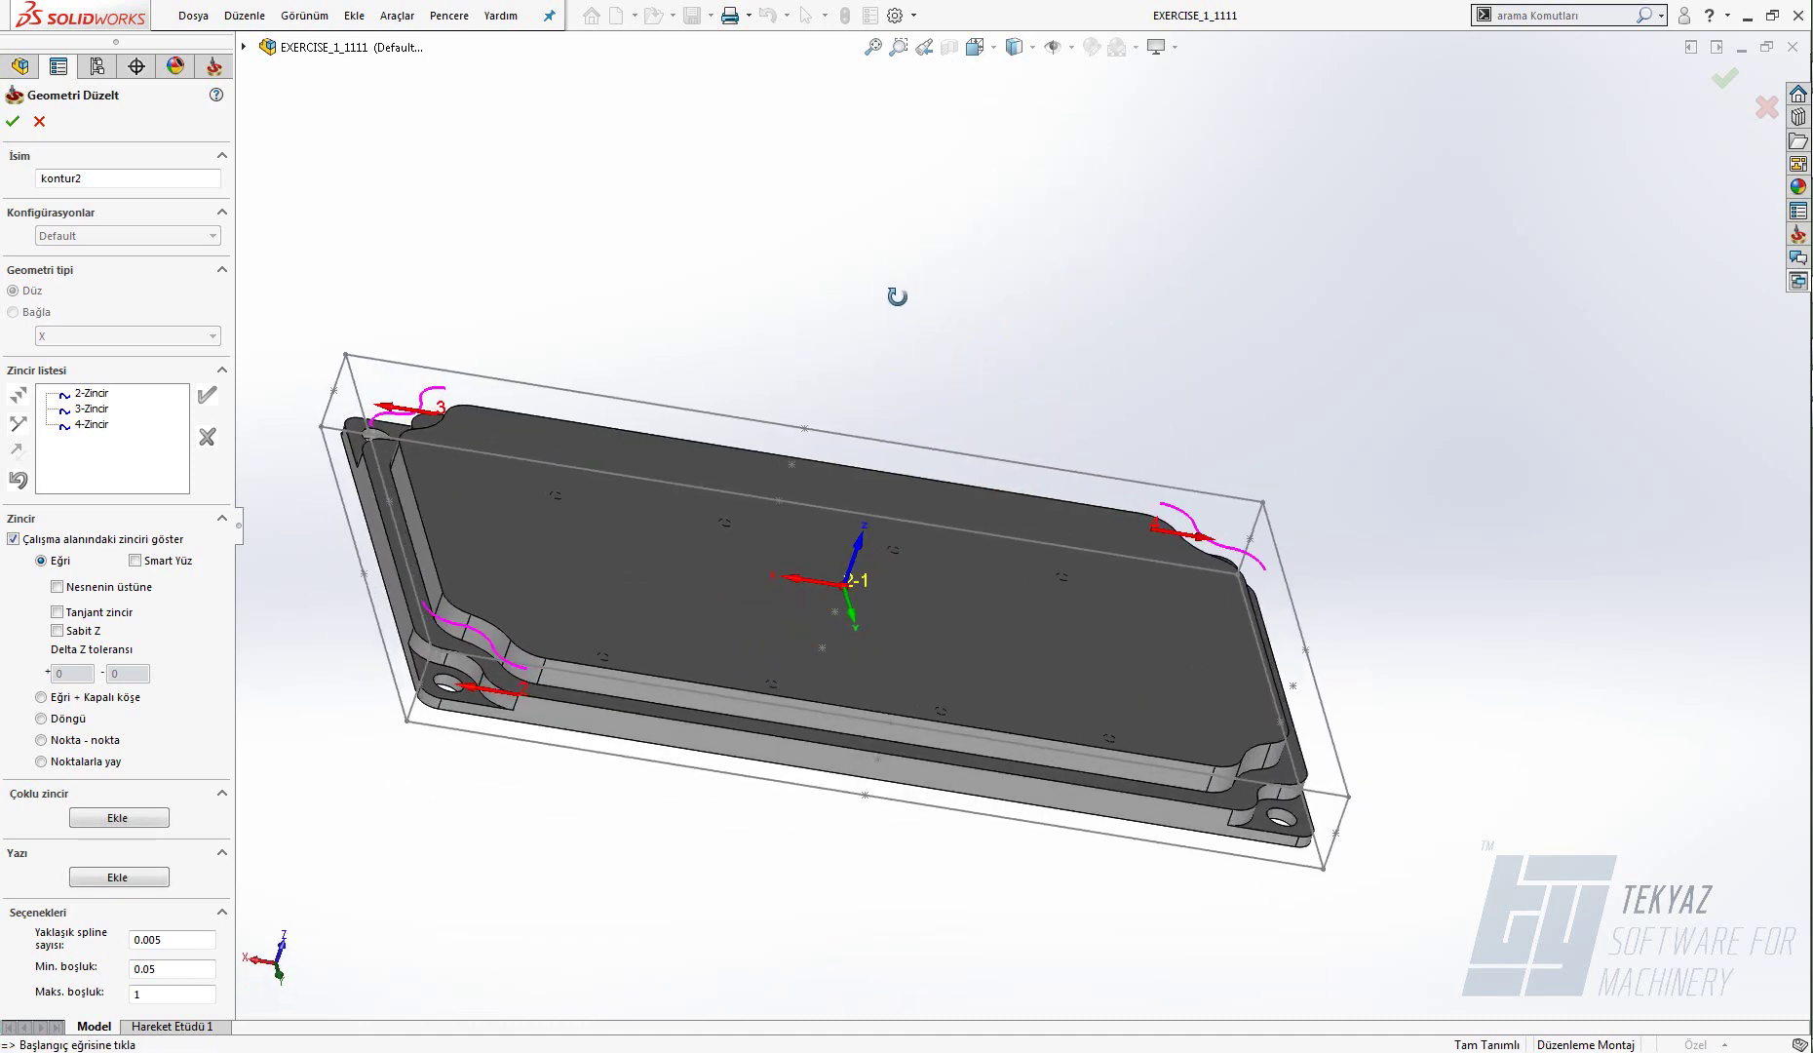
{"action": "scroll", "coordinate": [1385, 839], "scroll_direction": "down", "scroll_amount": 5}
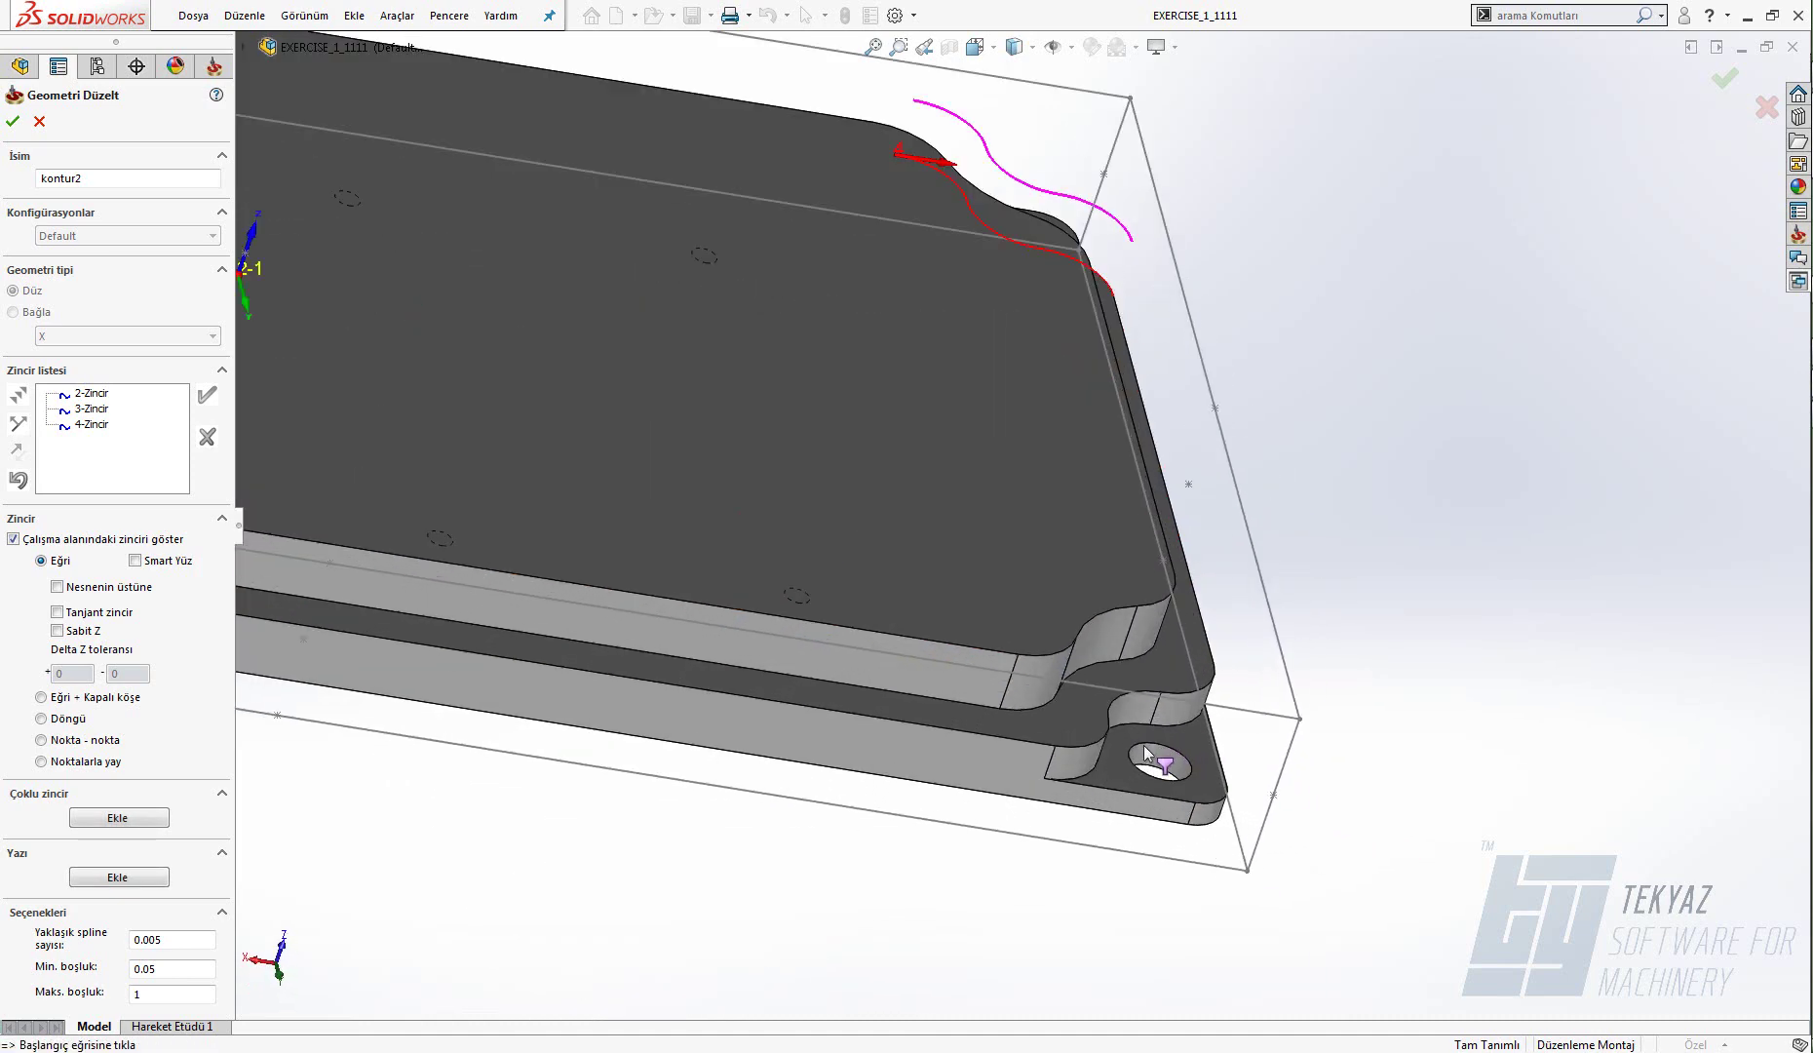
{"action": "left_click", "coordinate": [1112, 733]}
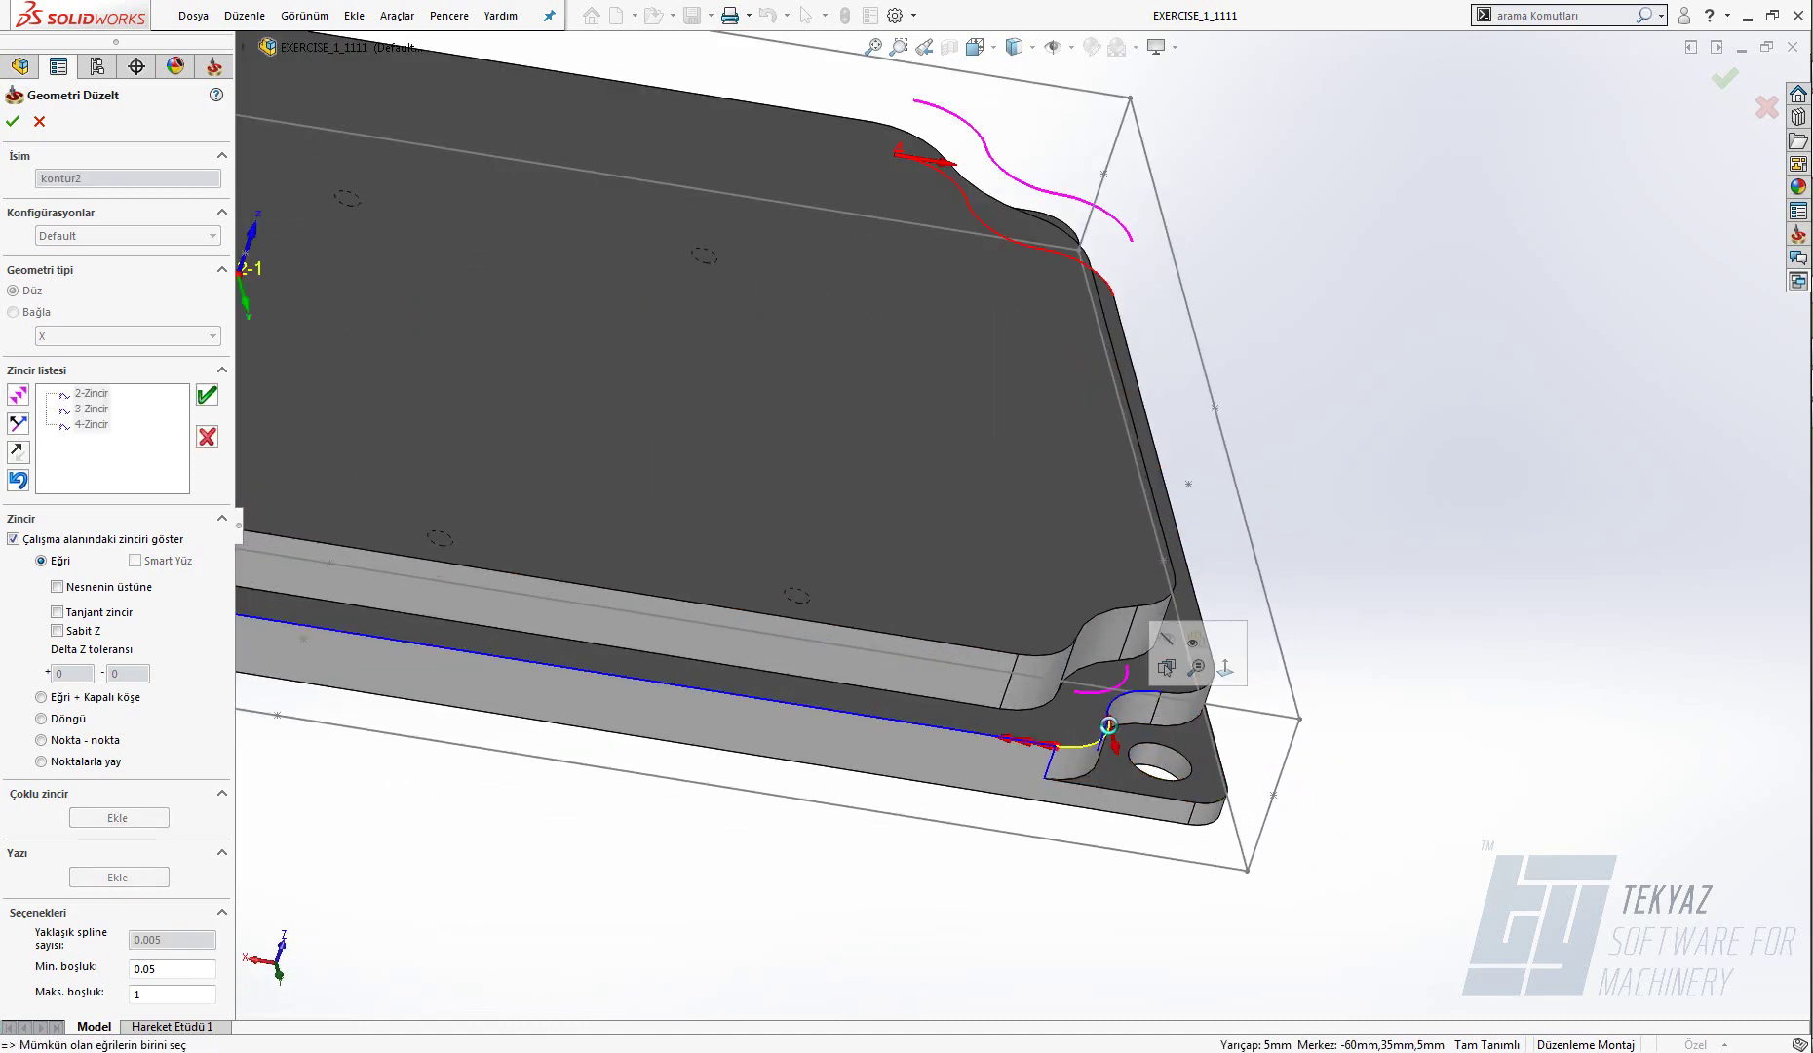
{"action": "scroll", "coordinate": [1110, 731], "scroll_direction": "down", "scroll_amount": 3}
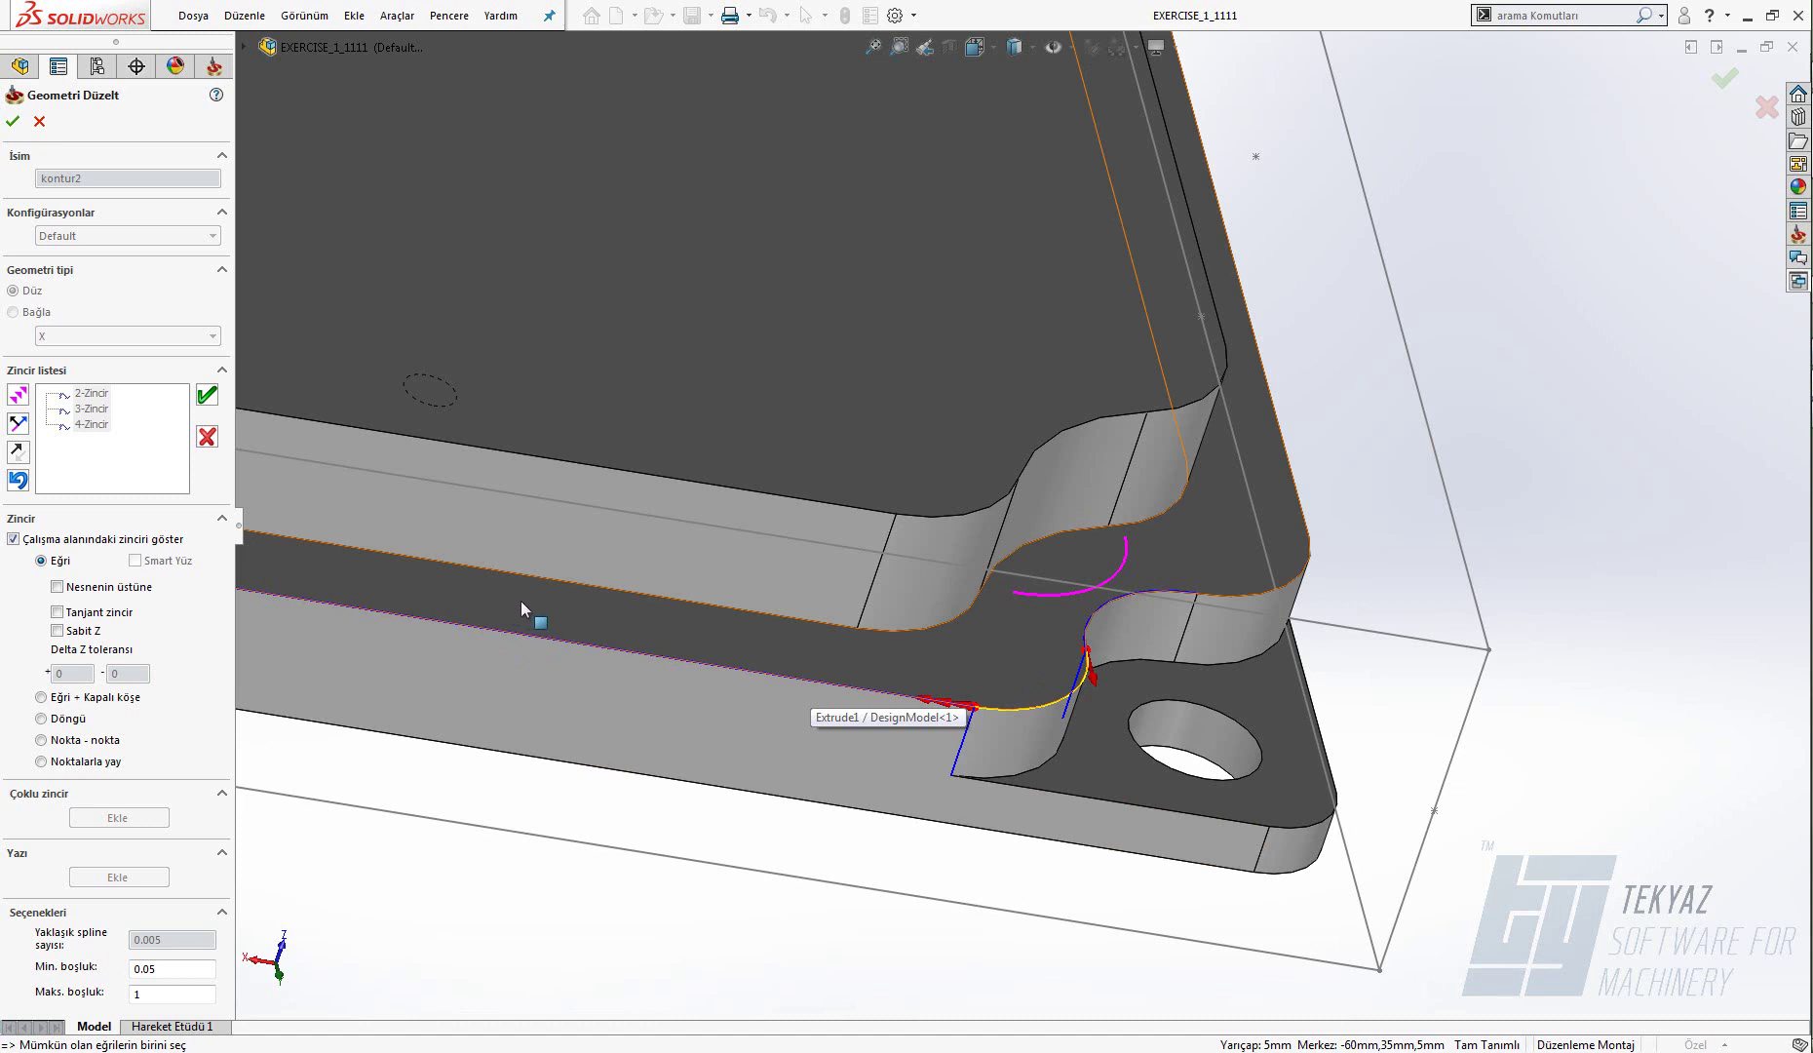
{"action": "left_click", "coordinate": [18, 397]}
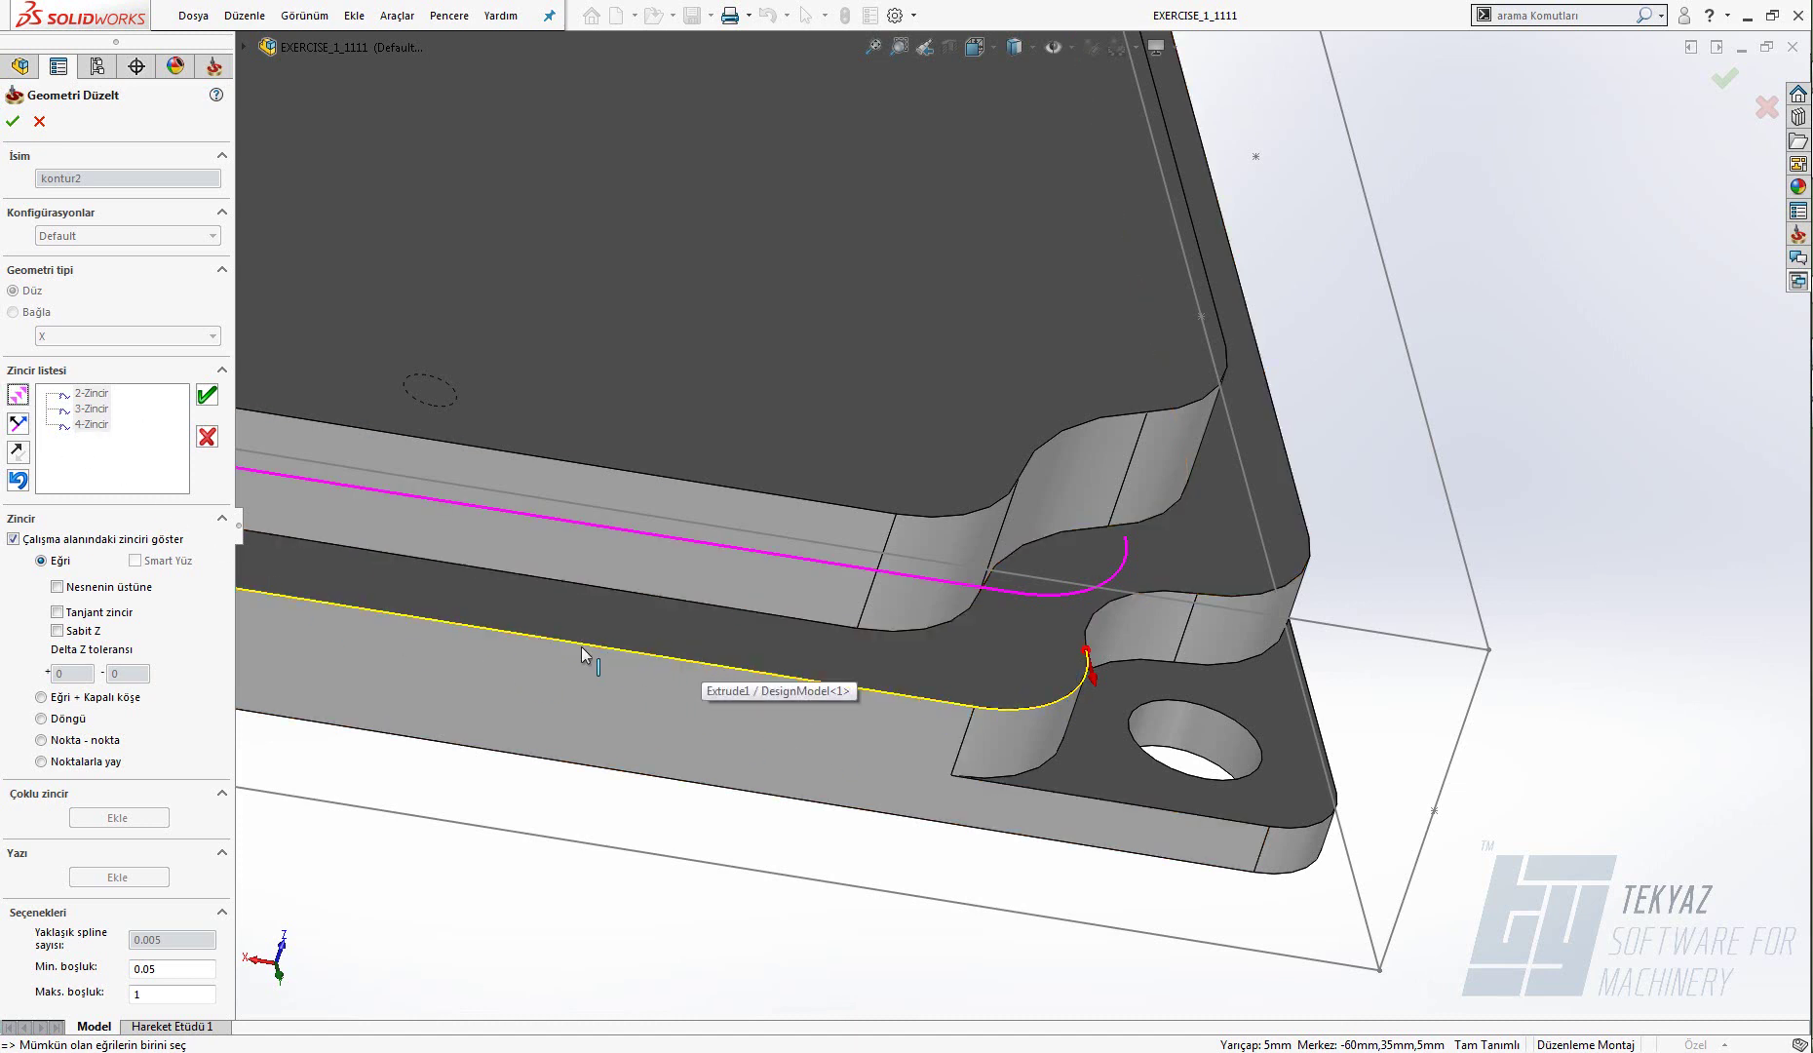
{"action": "left_click", "coordinate": [16, 483]}
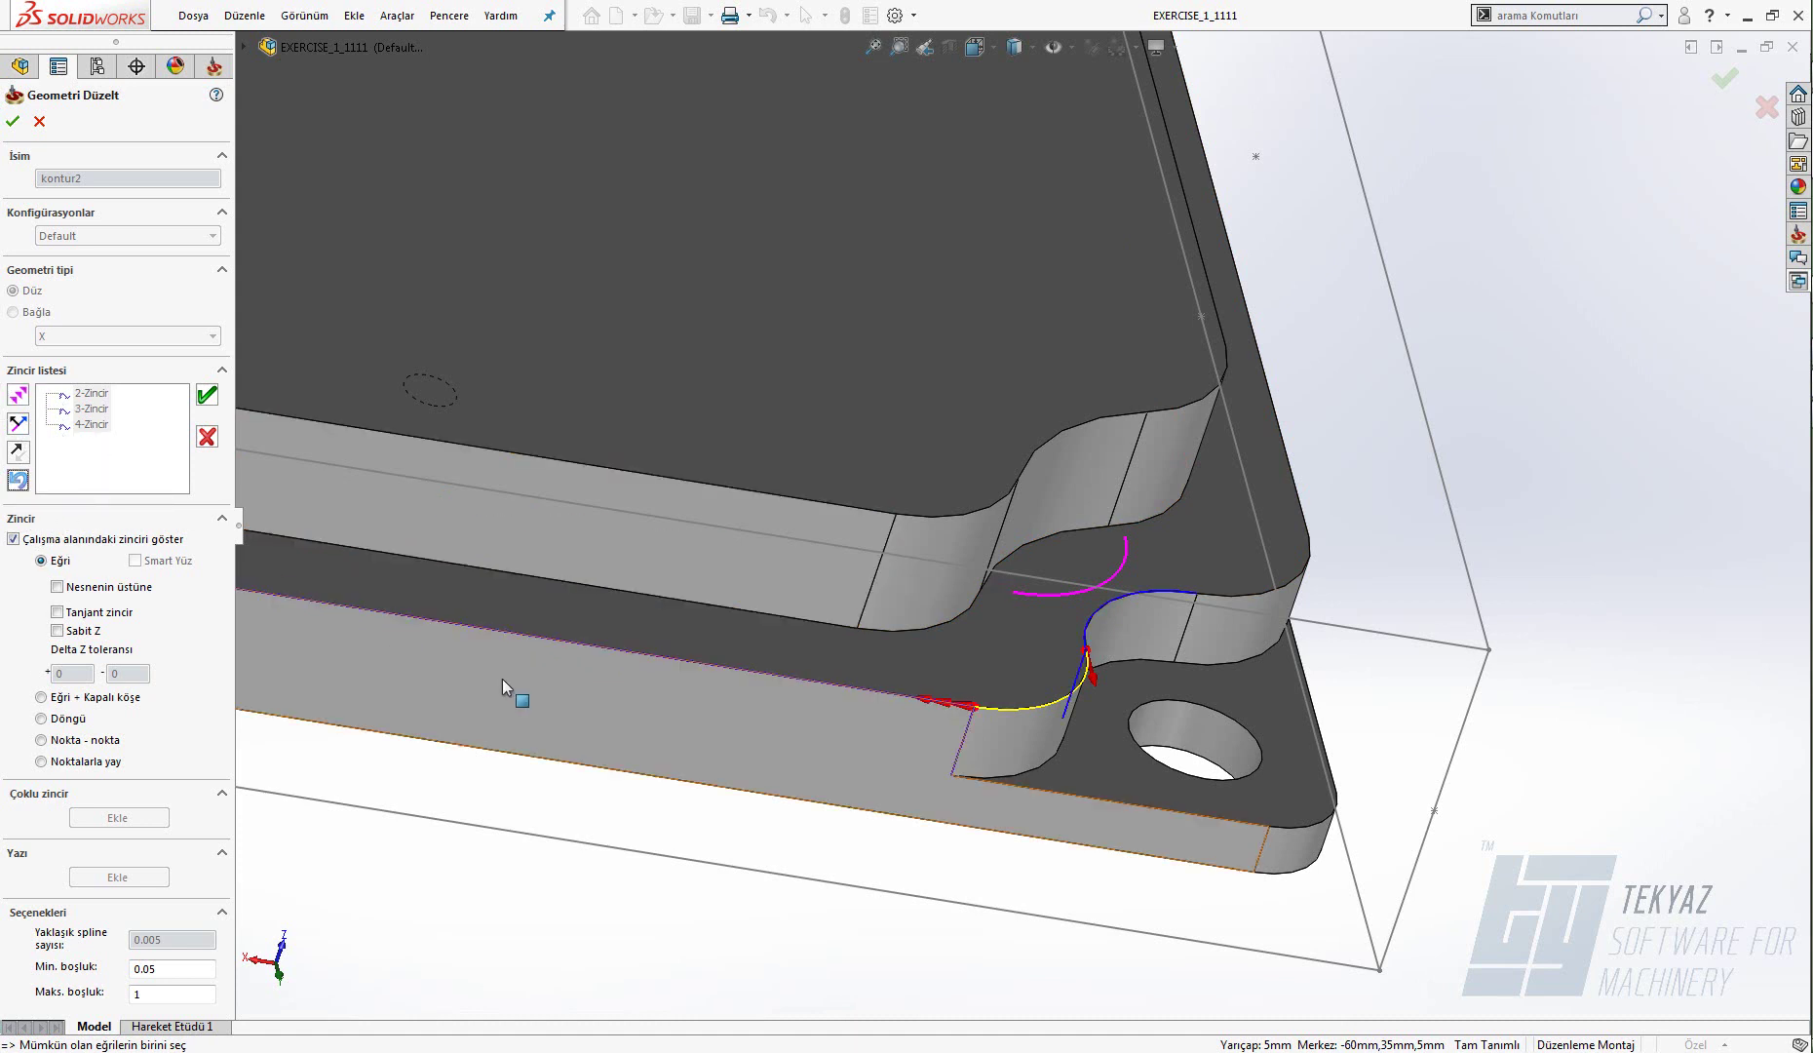
{"action": "left_click", "coordinate": [934, 704]}
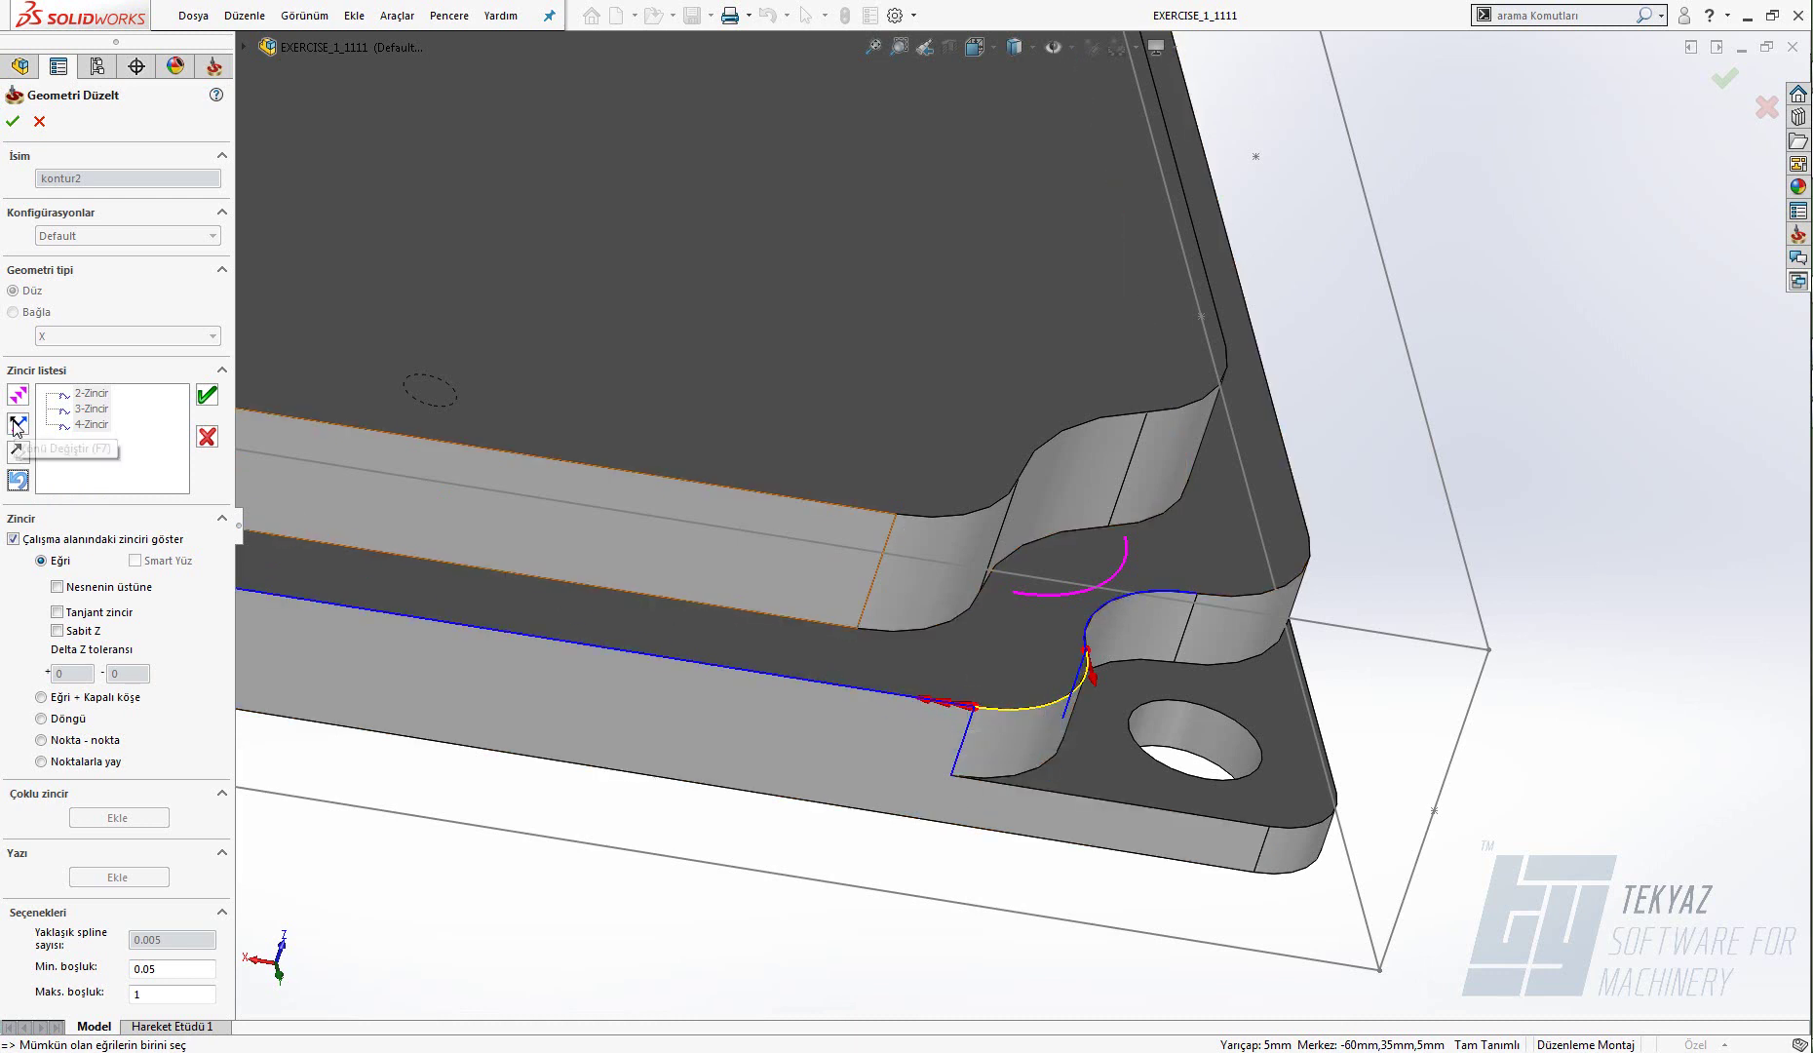
{"action": "left_click", "coordinate": [20, 454]}
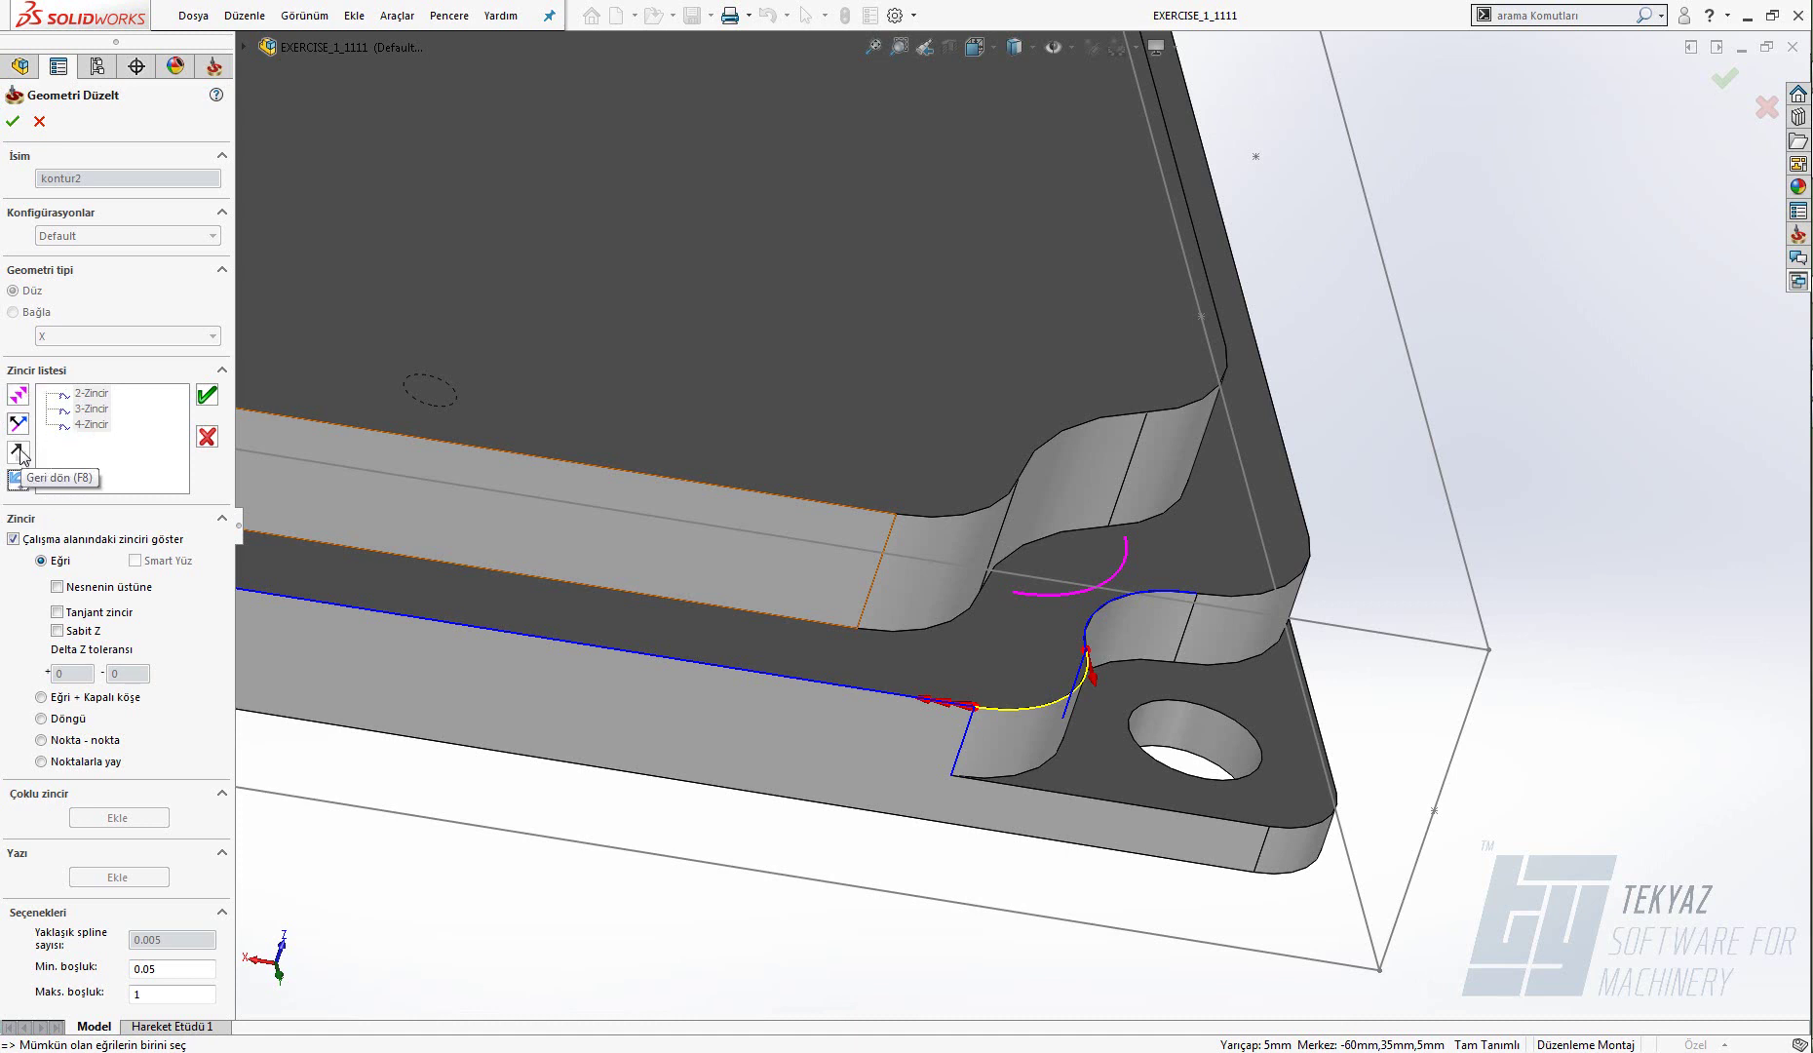
{"action": "left_click", "coordinate": [20, 455]}
- Extend the fourth chain along the rest of the wavy edge at the -X, +Y corner, accept it, and confirm the kontur2 geometry
{"action": "middle_click_drag", "start_coordinate": [971, 883], "coordinate": [775, 947]}
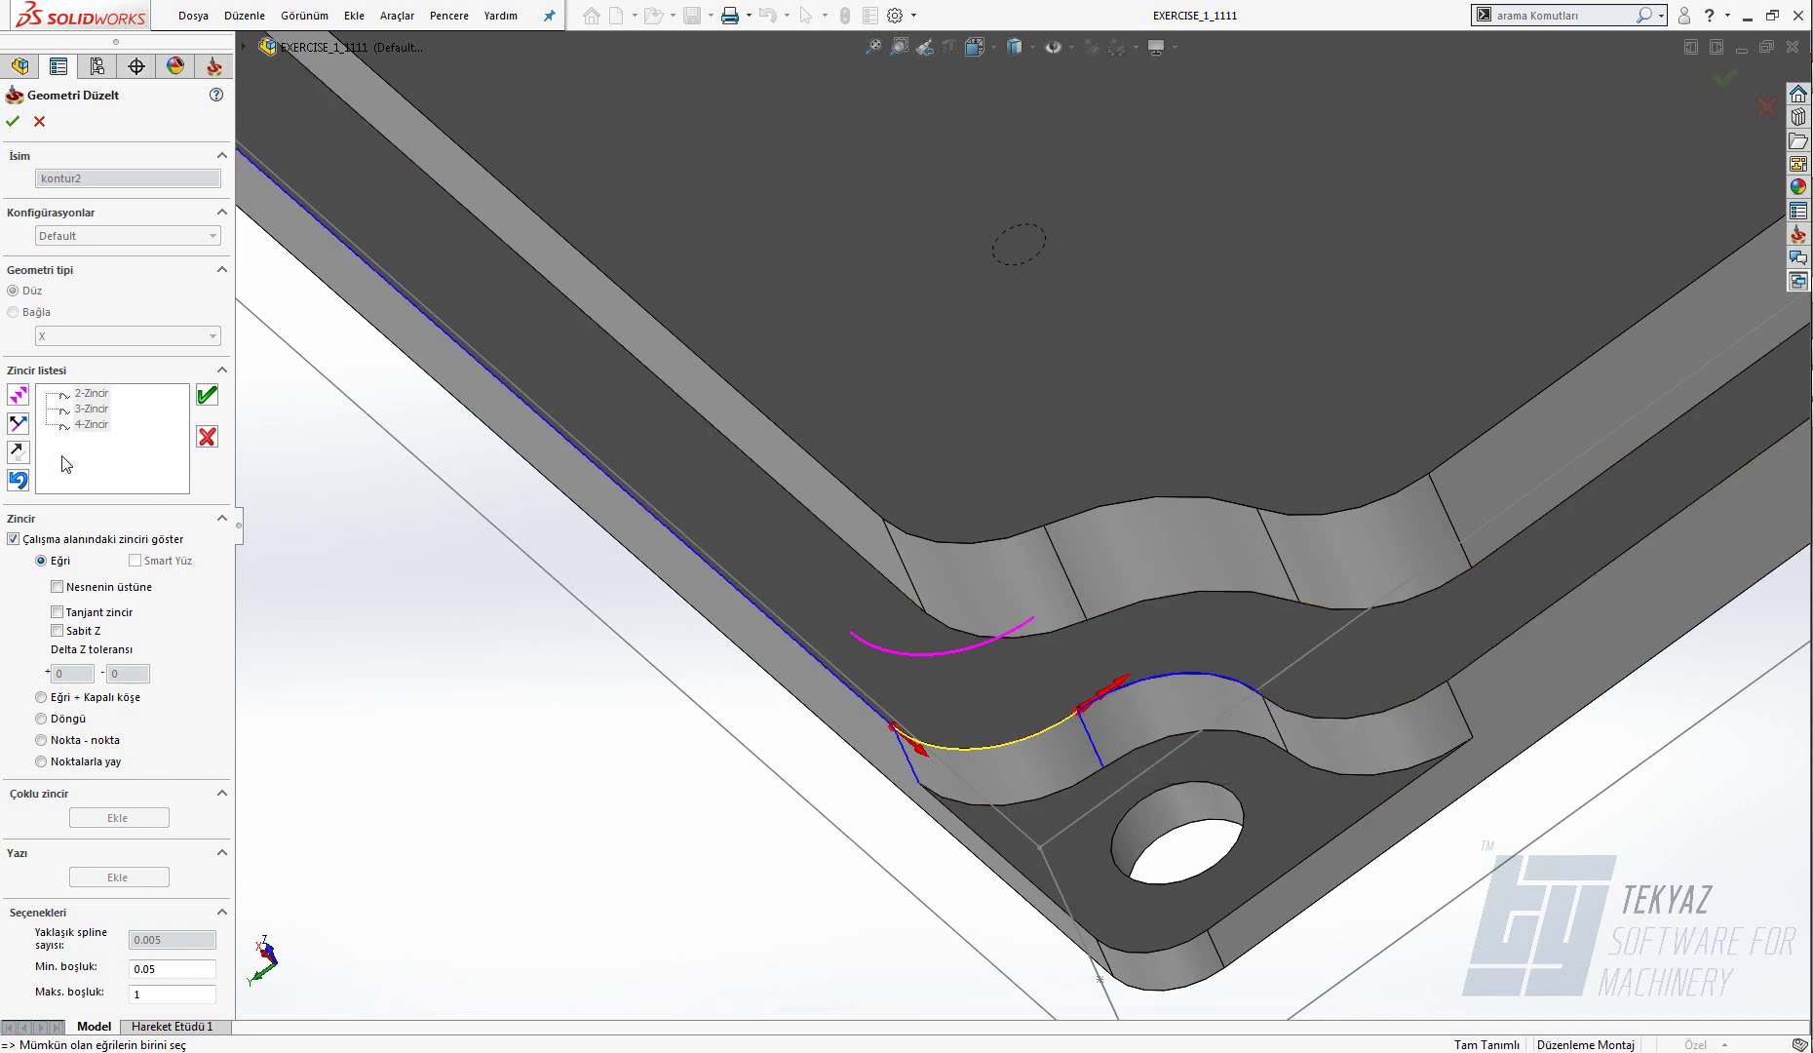
{"action": "left_click", "coordinate": [16, 426]}
{"action": "left_click", "coordinate": [18, 394]}
{"action": "left_click", "coordinate": [18, 394]}
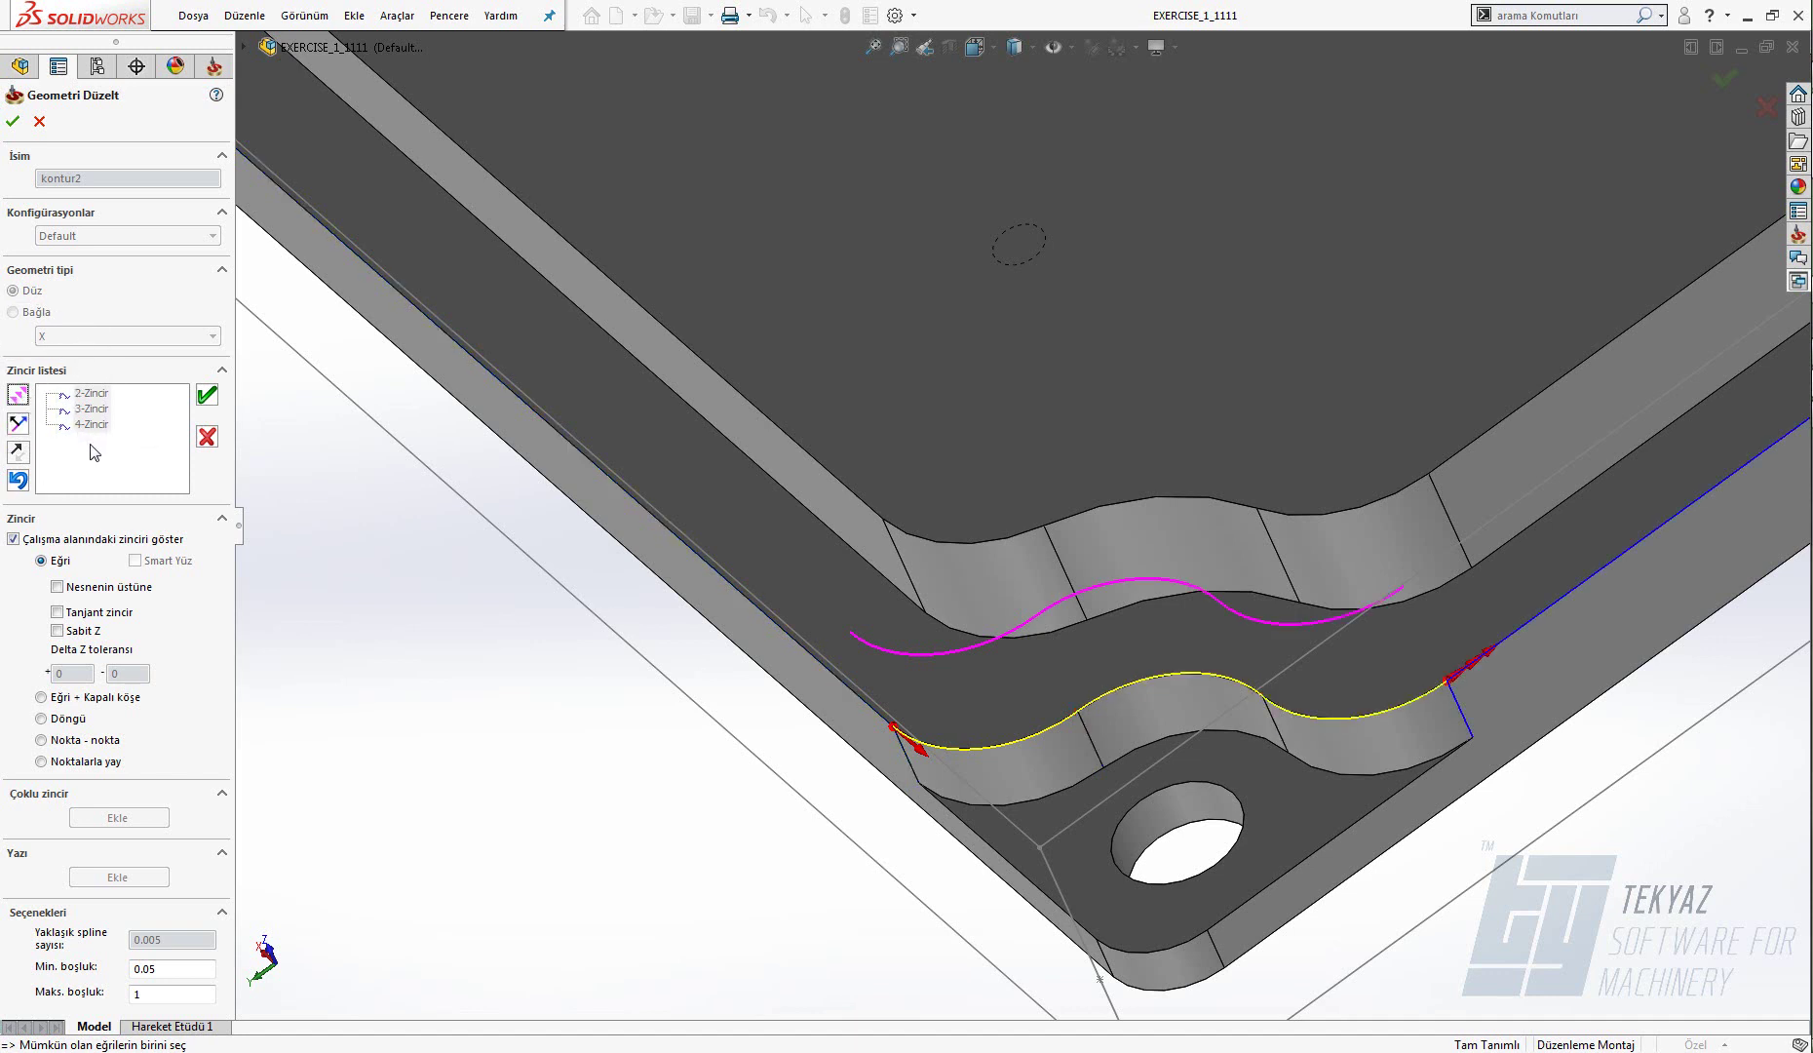
{"action": "left_click", "coordinate": [208, 395]}
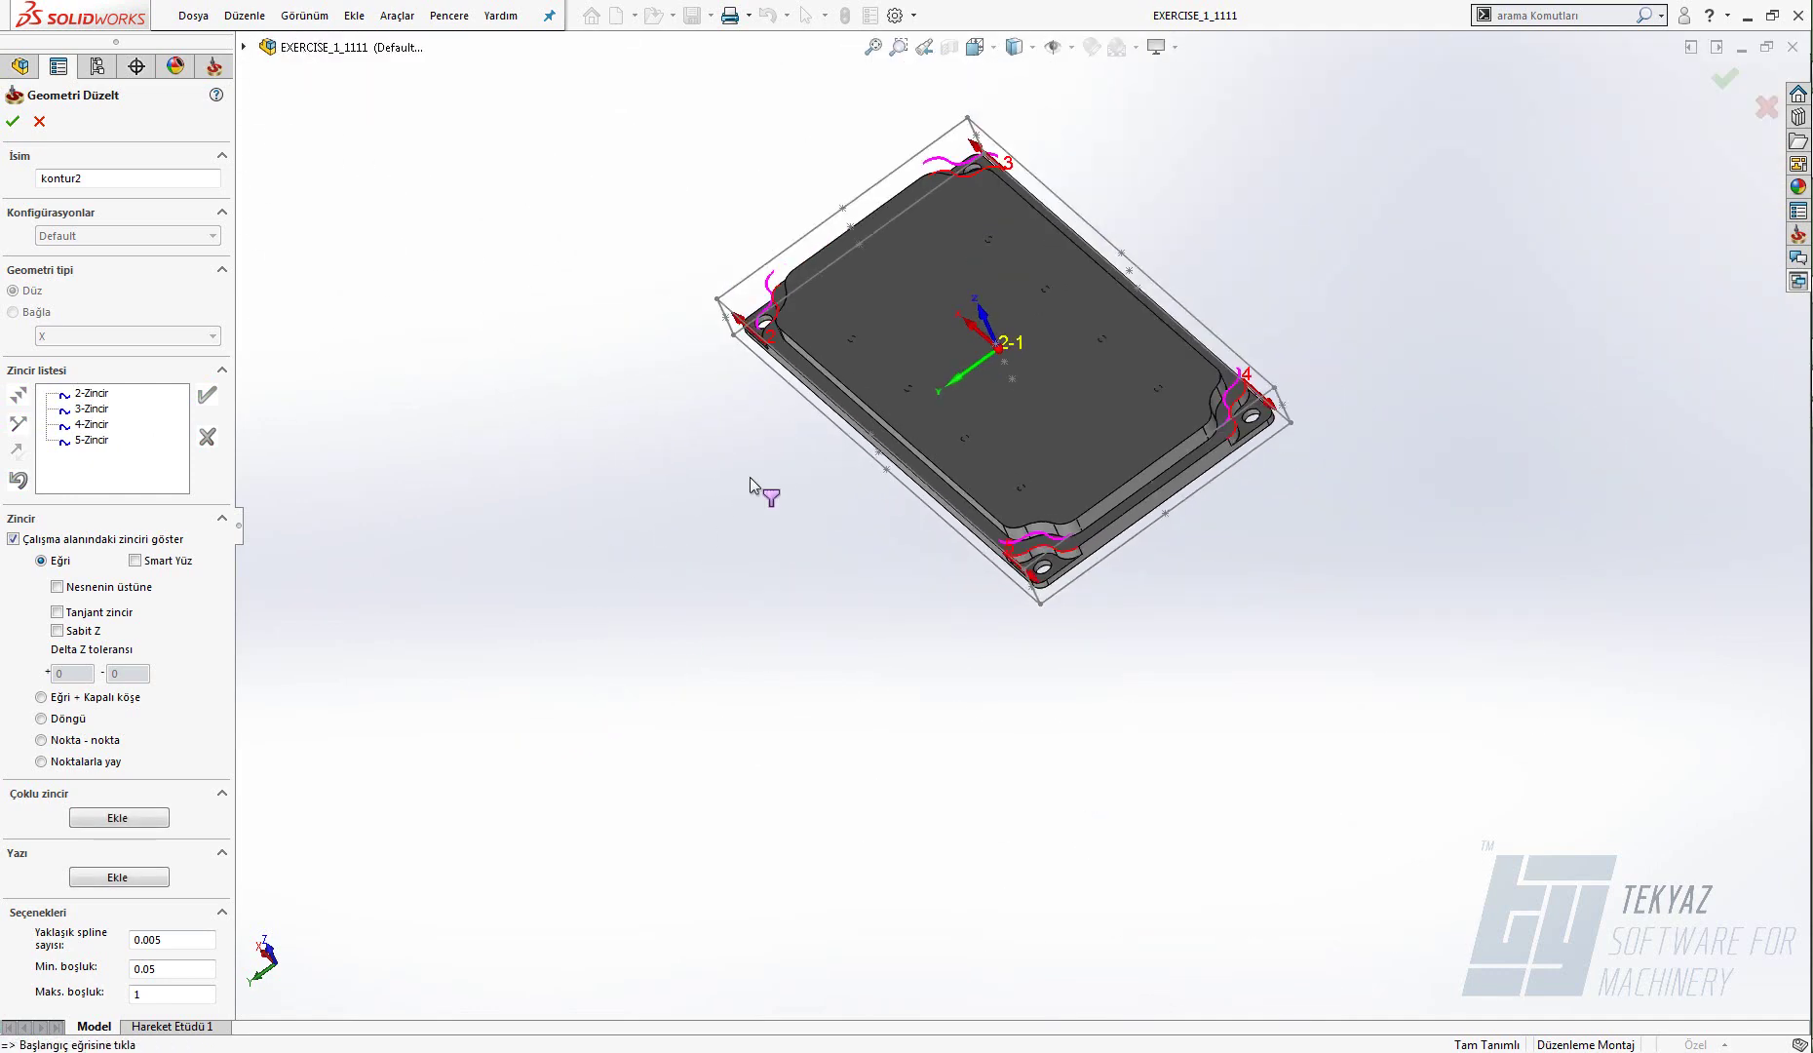
{"action": "middle_click_drag", "start_coordinate": [749, 478], "coordinate": [955, 421]}
{"action": "middle_click_drag", "start_coordinate": [1080, 412], "coordinate": [1088, 262]}
{"action": "scroll", "coordinate": [1088, 263], "scroll_direction": "down", "scroll_amount": 3}
{"action": "left_click", "coordinate": [12, 121]}
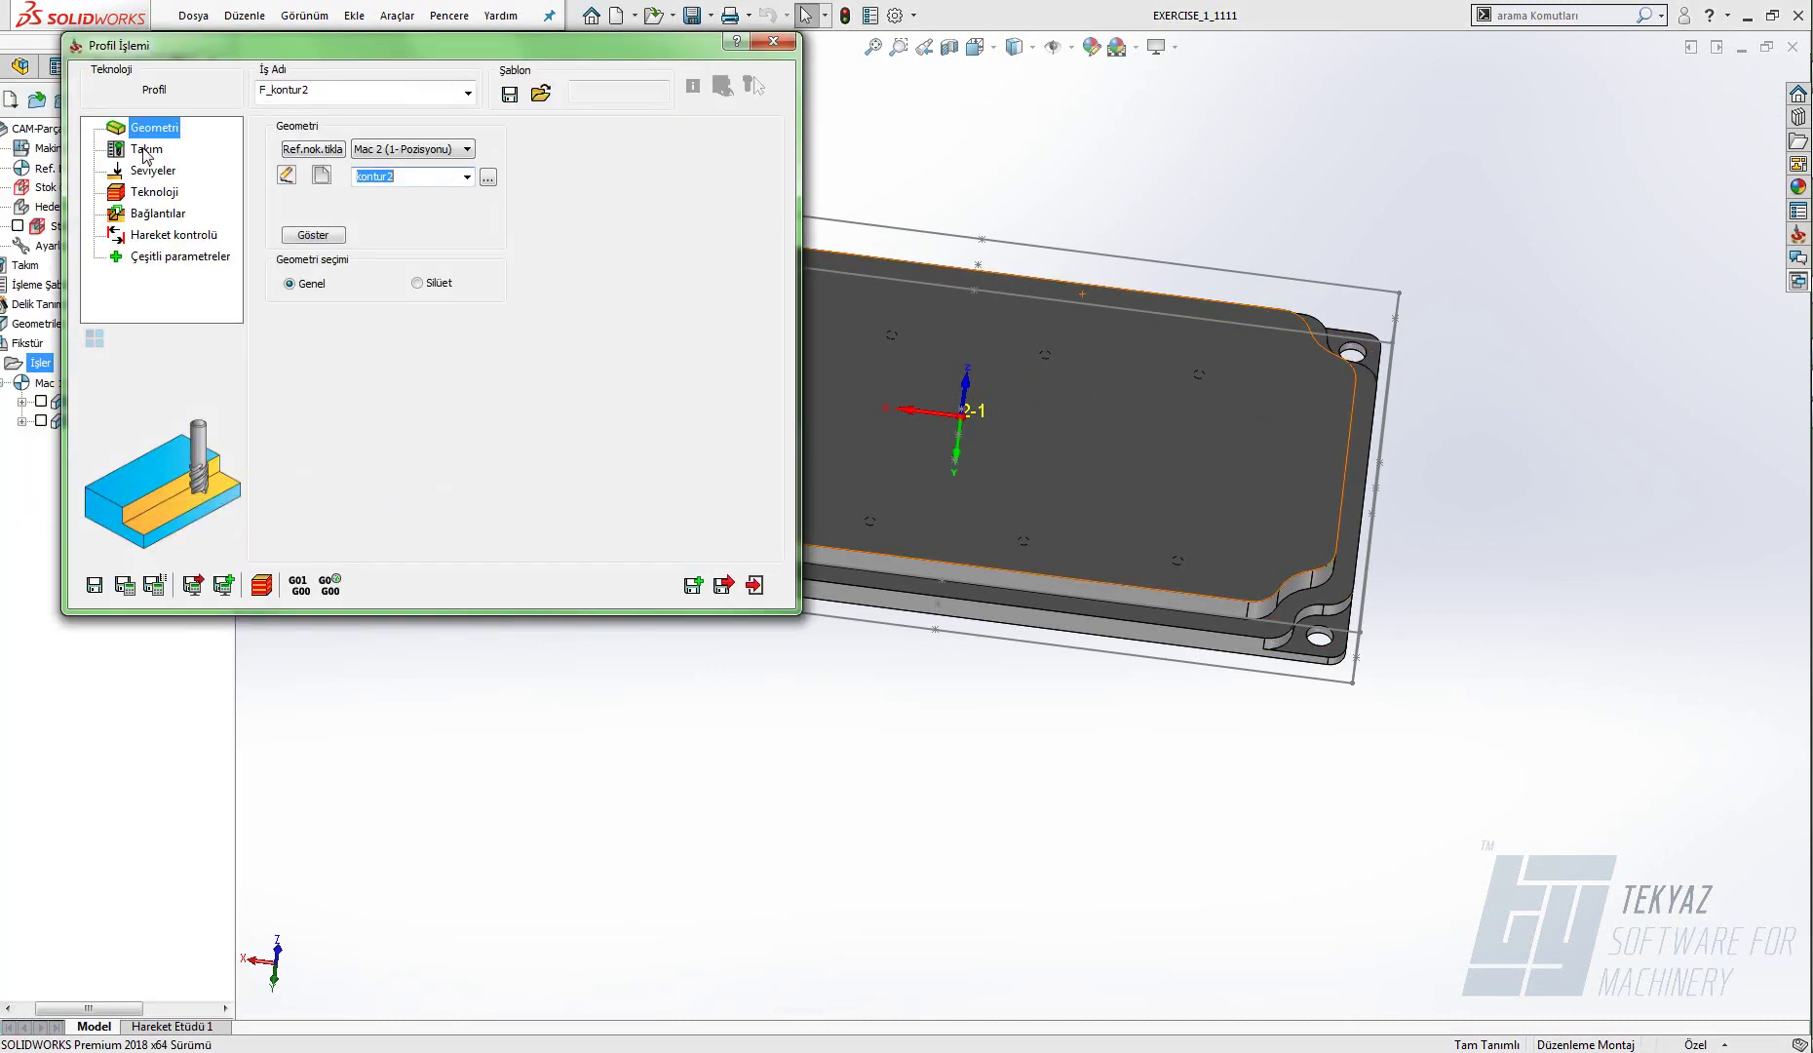
- Assign tool 1, the 18MM P.FREZE end mill, to the F_kontur2 profile operation
{"action": "left_click", "coordinate": [146, 151]}
{"action": "left_click", "coordinate": [376, 430]}
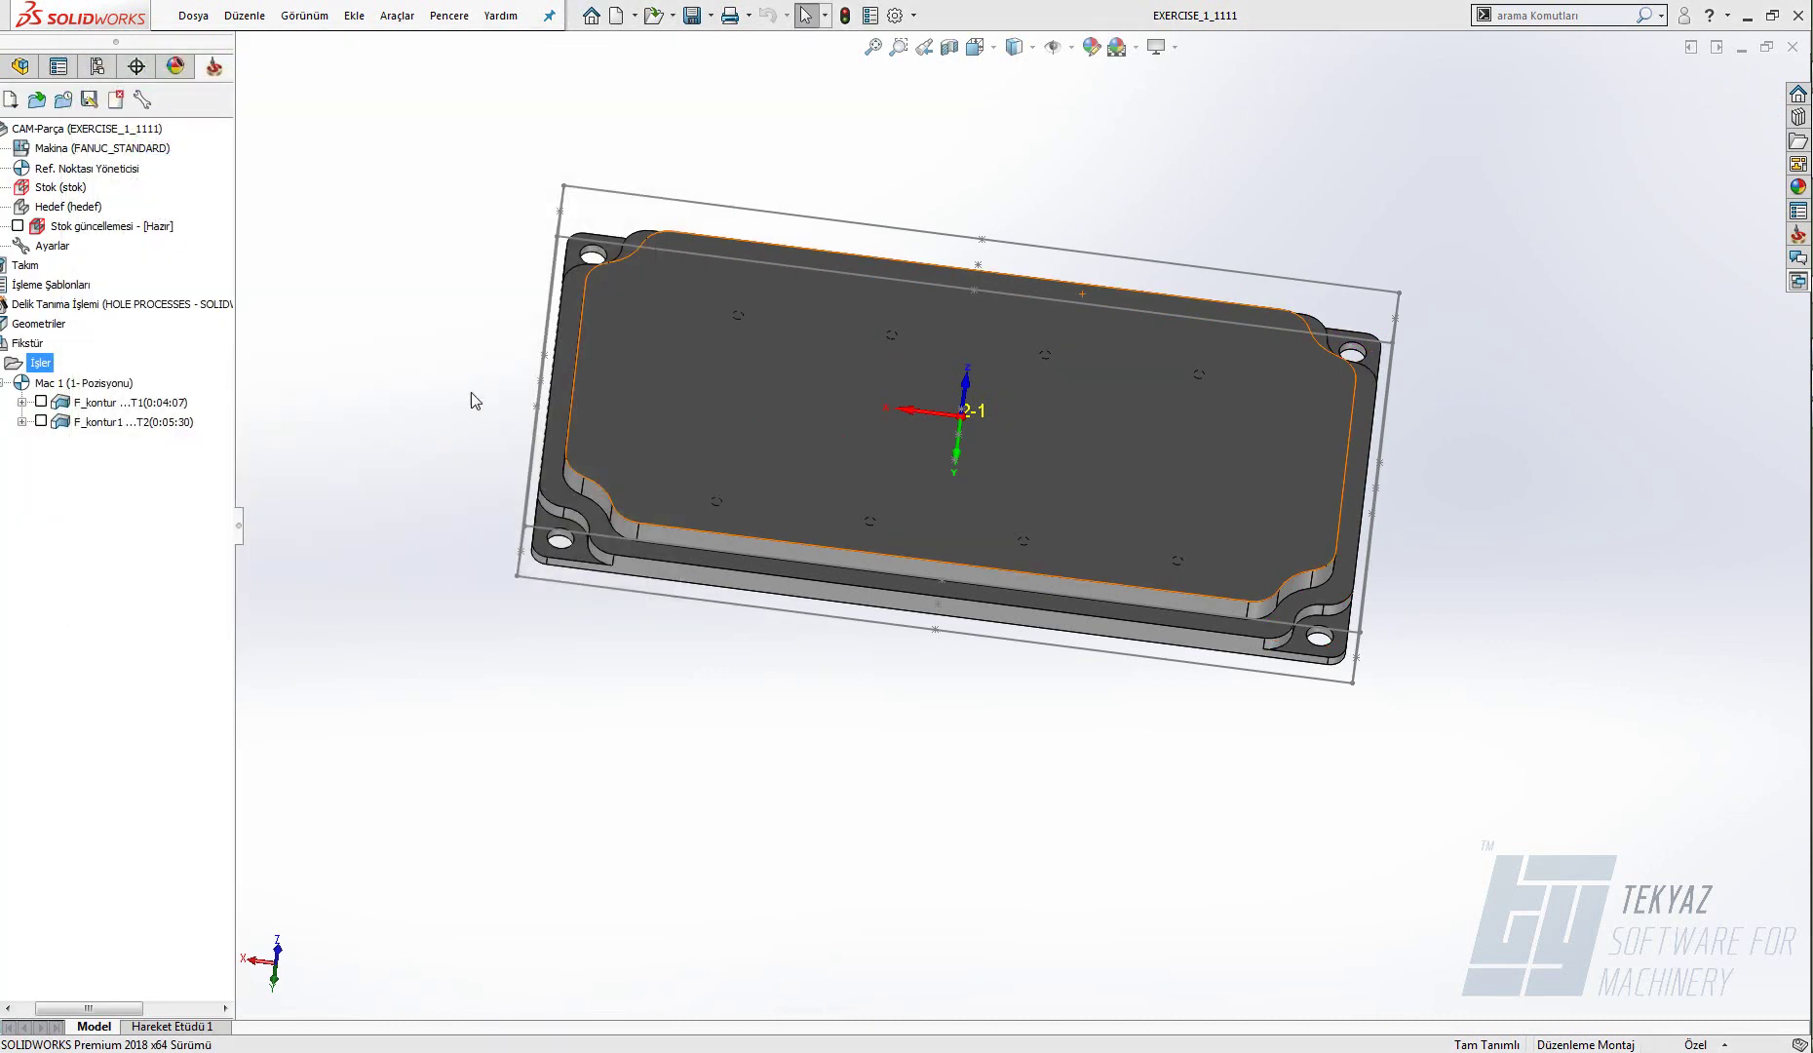
{"action": "left_click", "coordinate": [606, 357]}
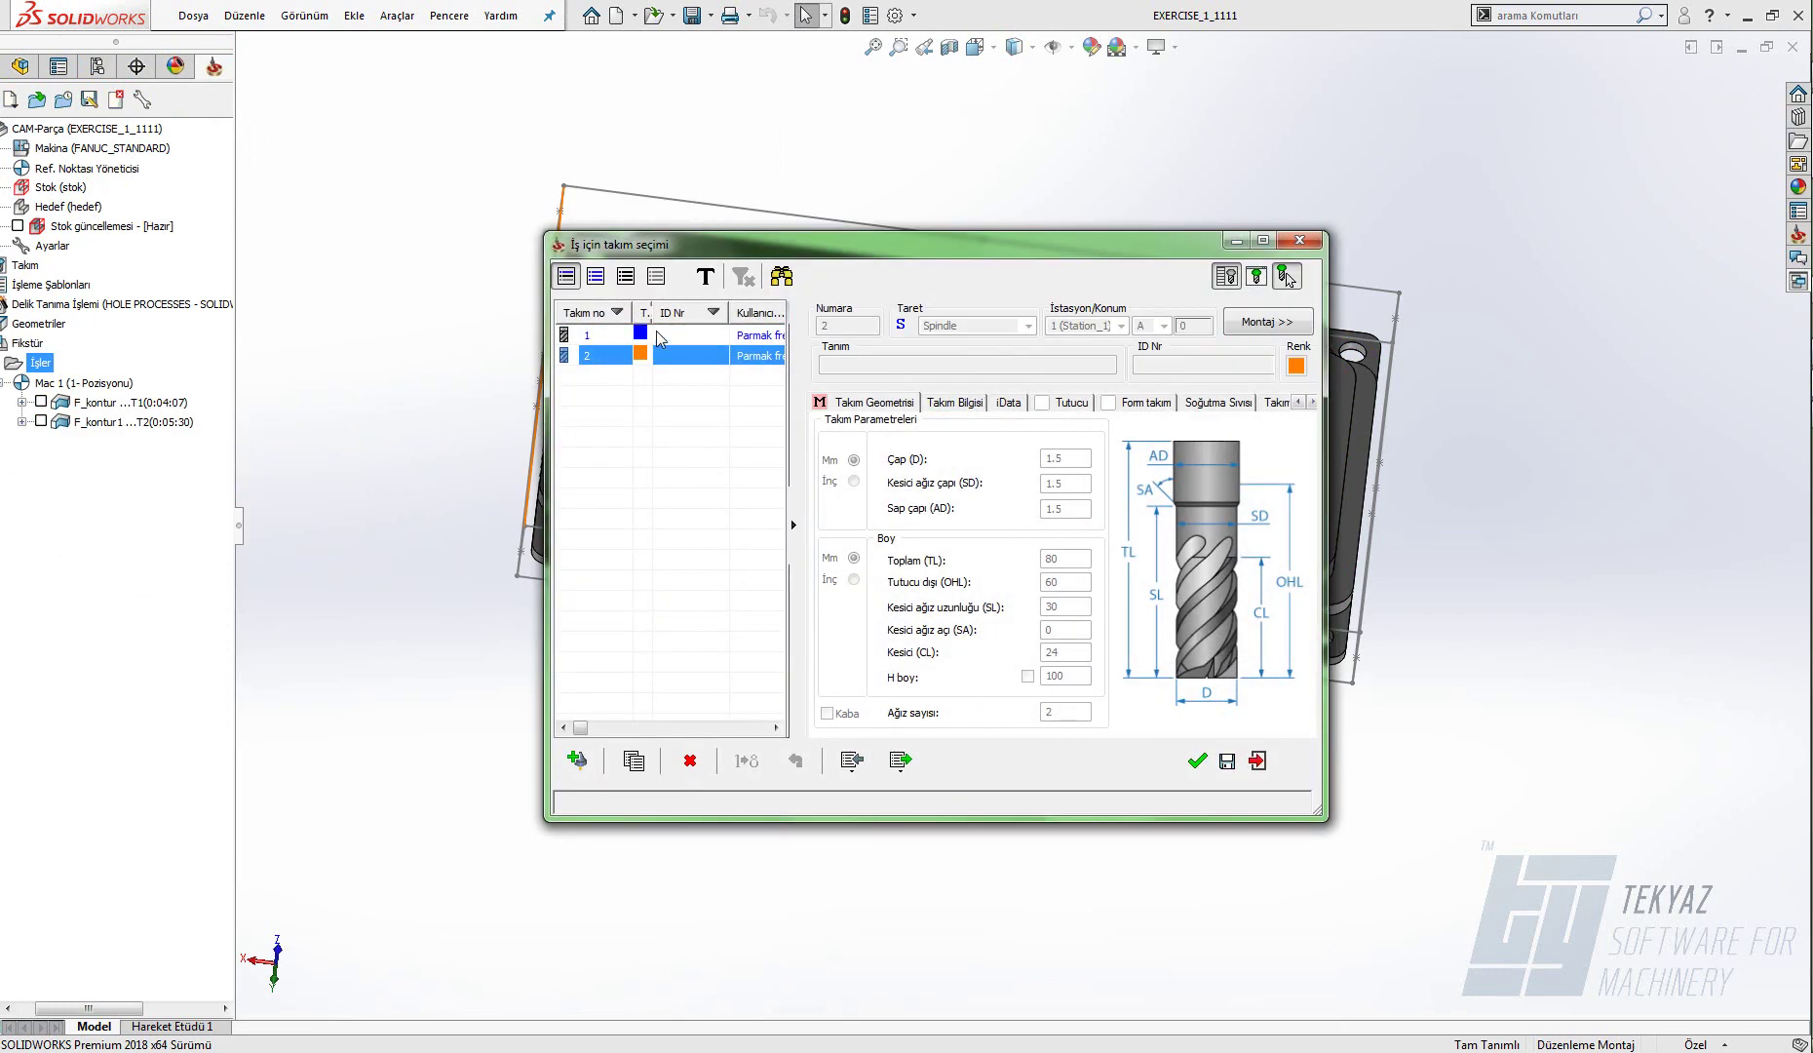
{"action": "left_click", "coordinate": [599, 338]}
{"action": "left_click", "coordinate": [1197, 760]}
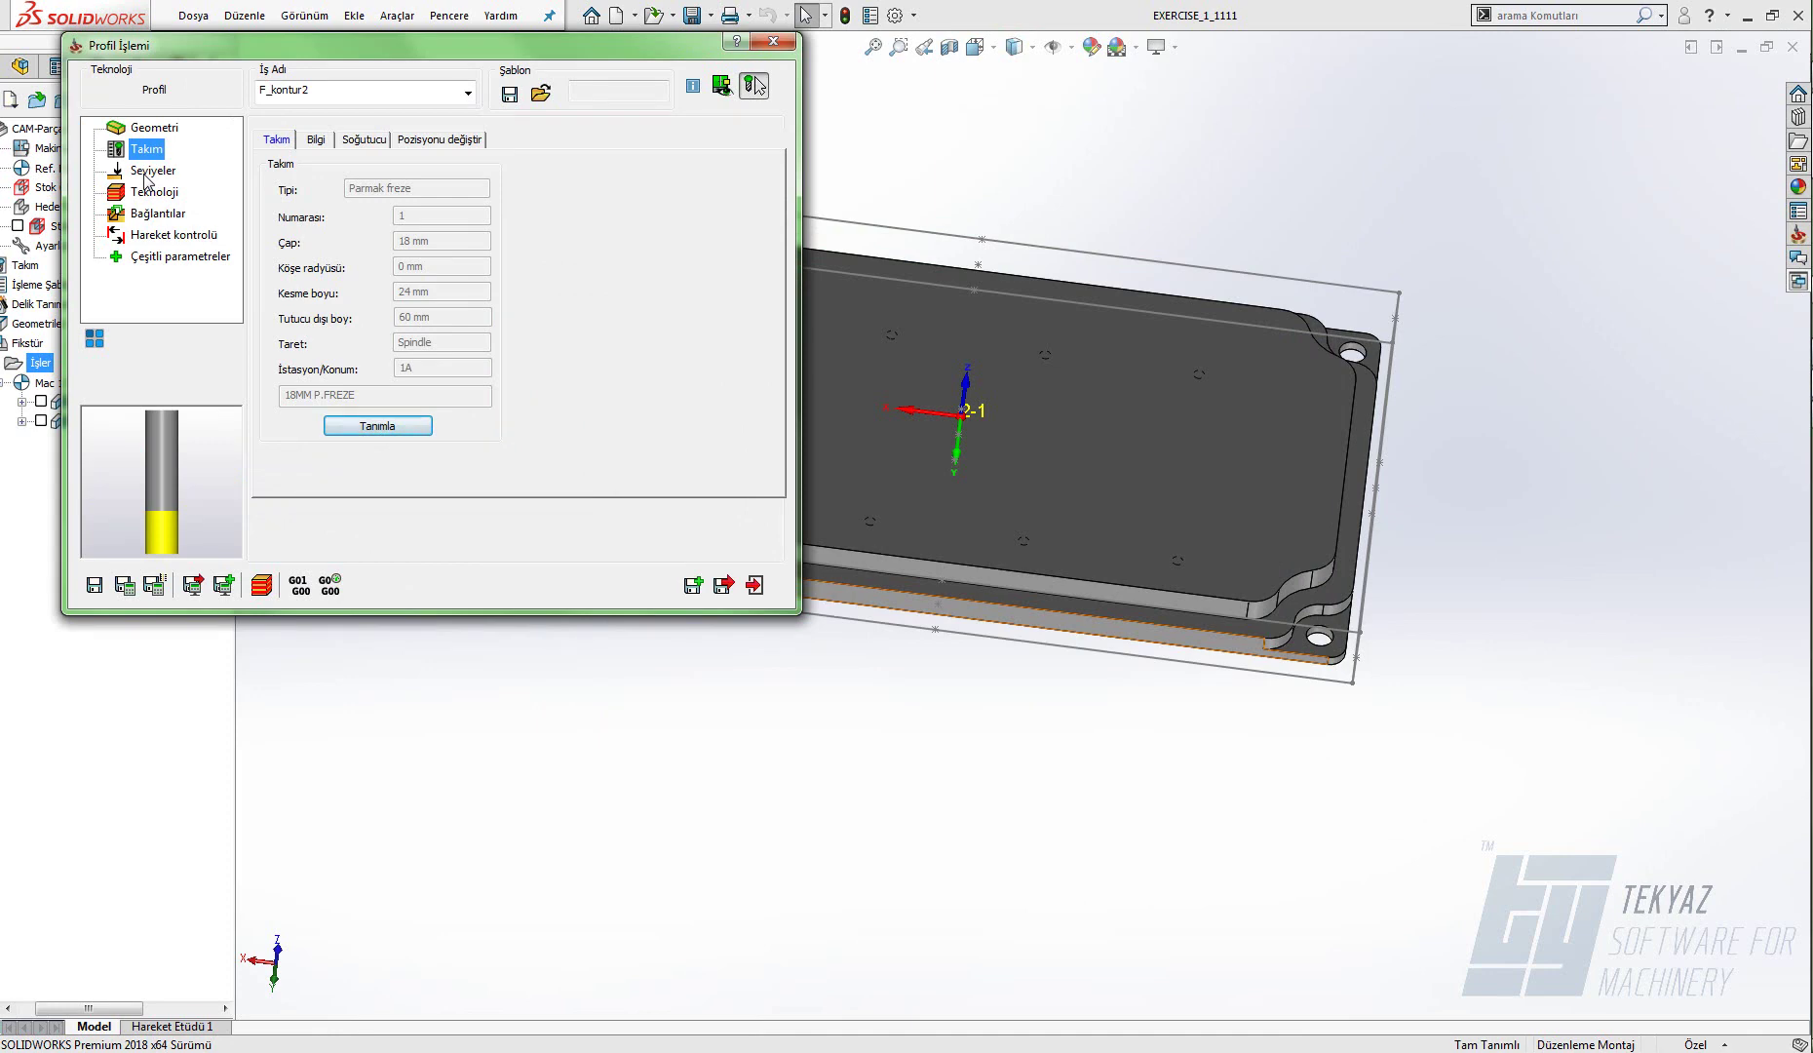
- Set the upper level to 2 from the stock's top edge and the profile depth to 10 from the corner face around the hole
{"action": "left_click", "coordinate": [148, 172]}
{"action": "left_click", "coordinate": [363, 328]}
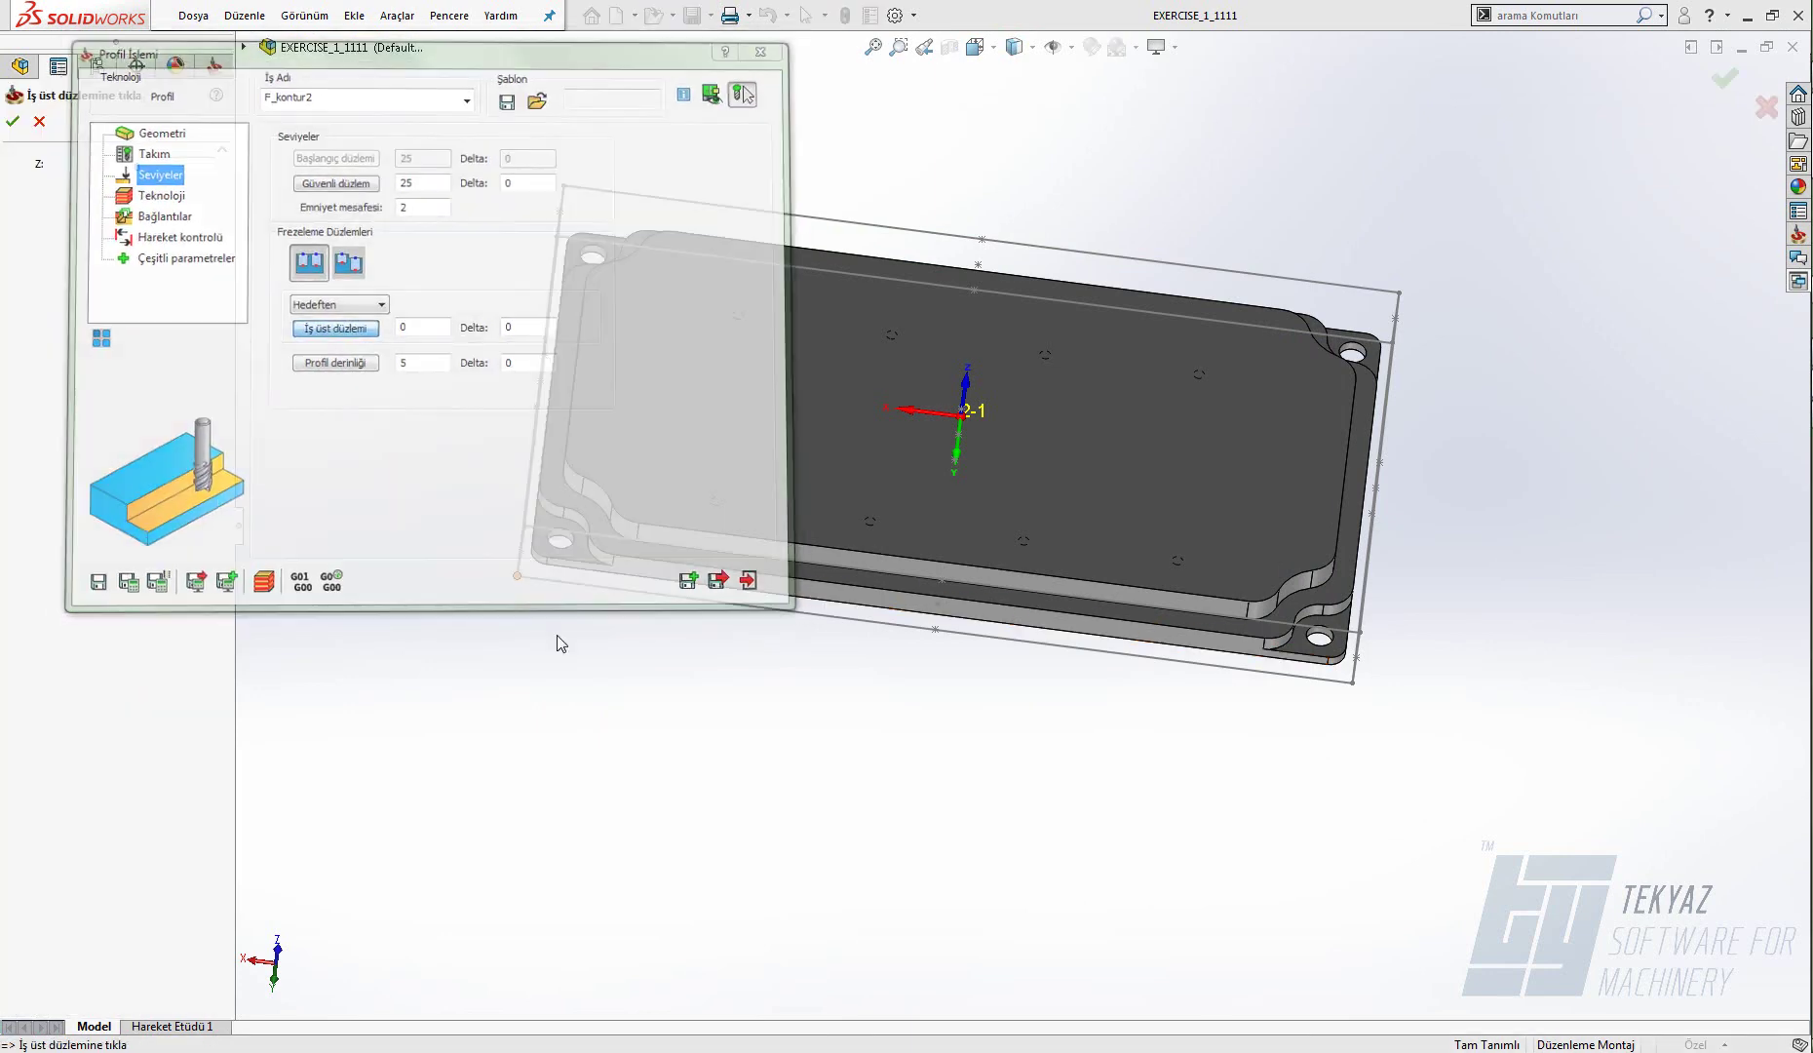
{"action": "scroll", "coordinate": [615, 473], "scroll_direction": "down", "scroll_amount": 5}
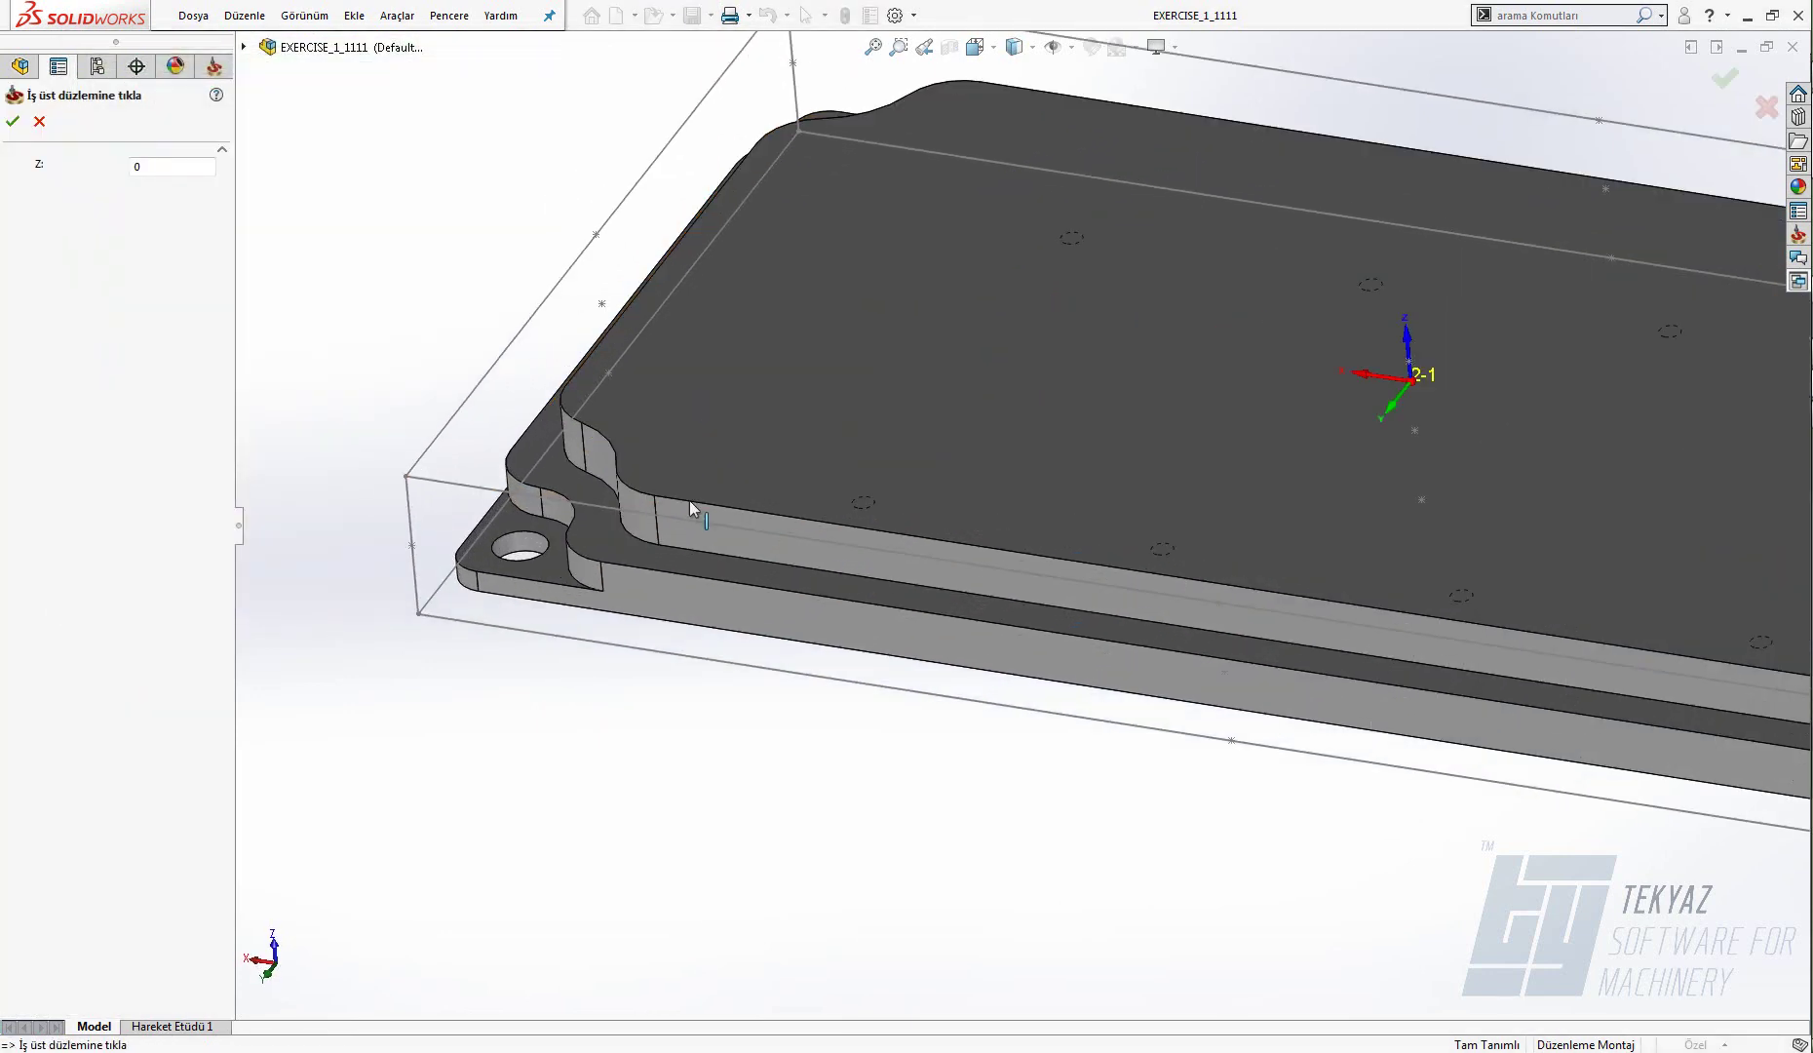
{"action": "left_click", "coordinate": [468, 395]}
{"action": "left_click", "coordinate": [12, 121]}
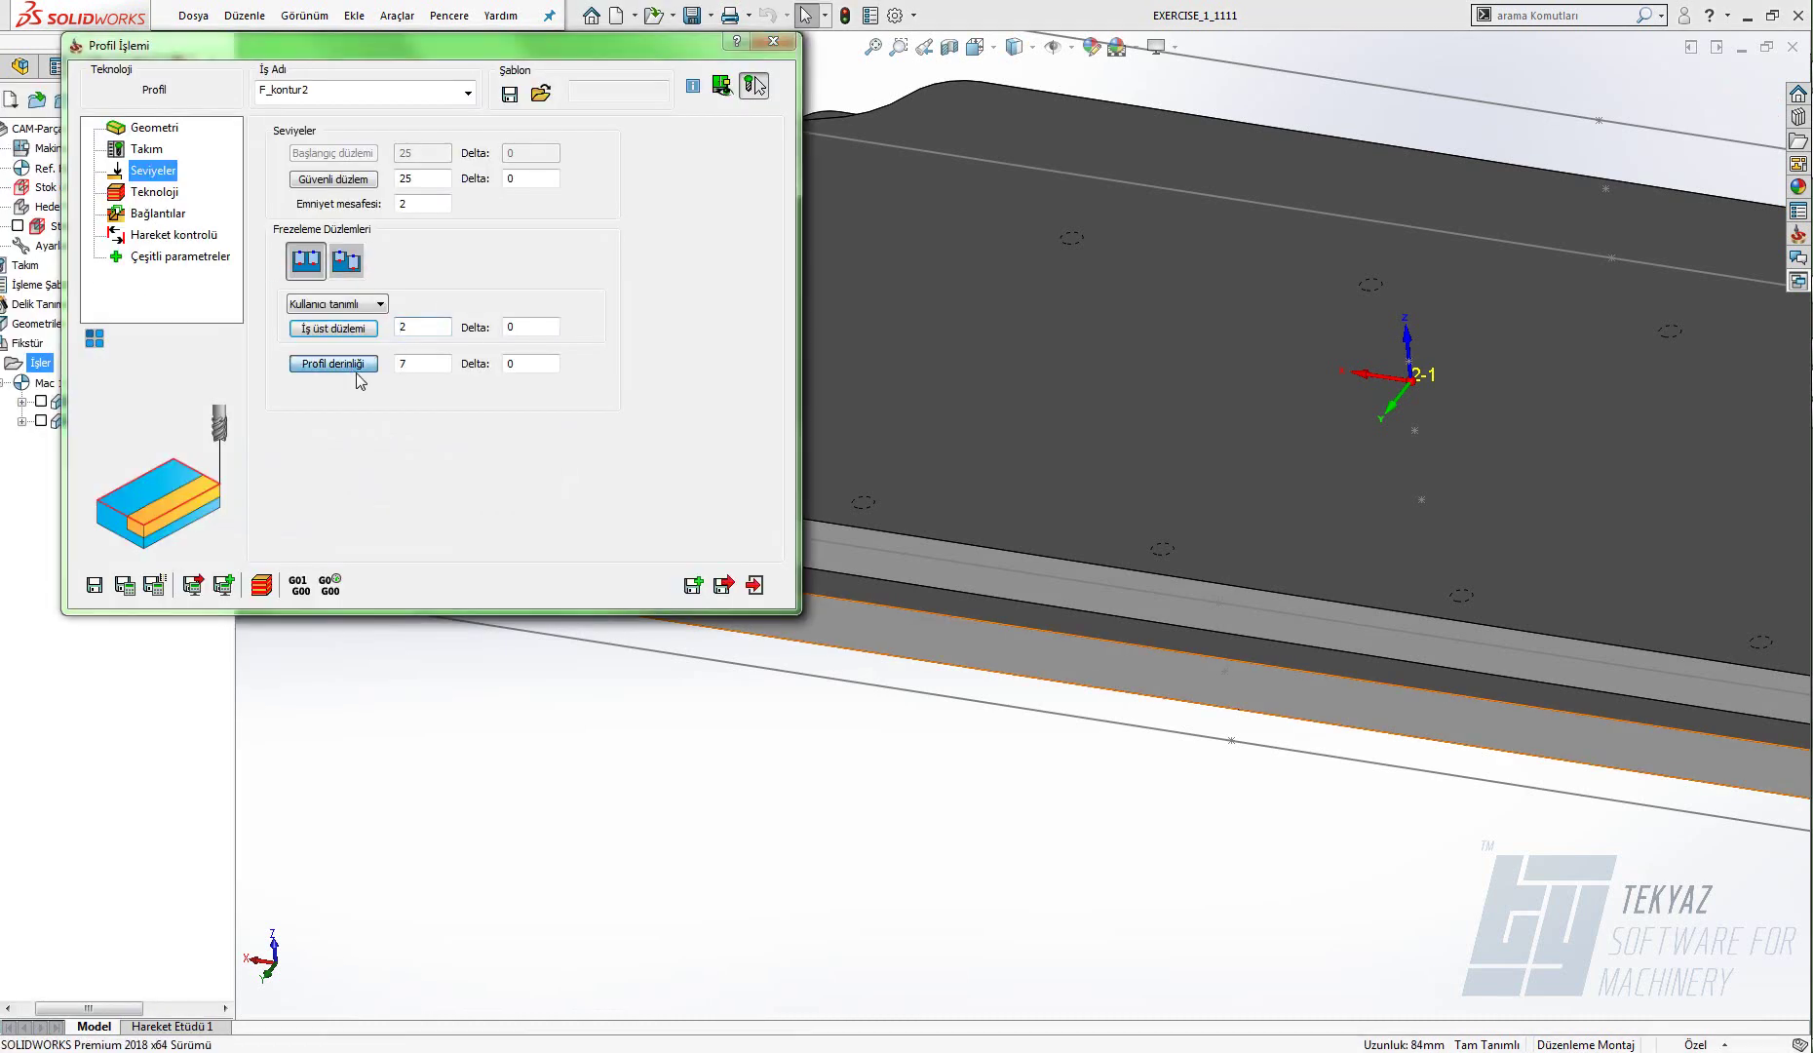
{"action": "left_click", "coordinate": [336, 363]}
{"action": "left_click", "coordinate": [544, 571]}
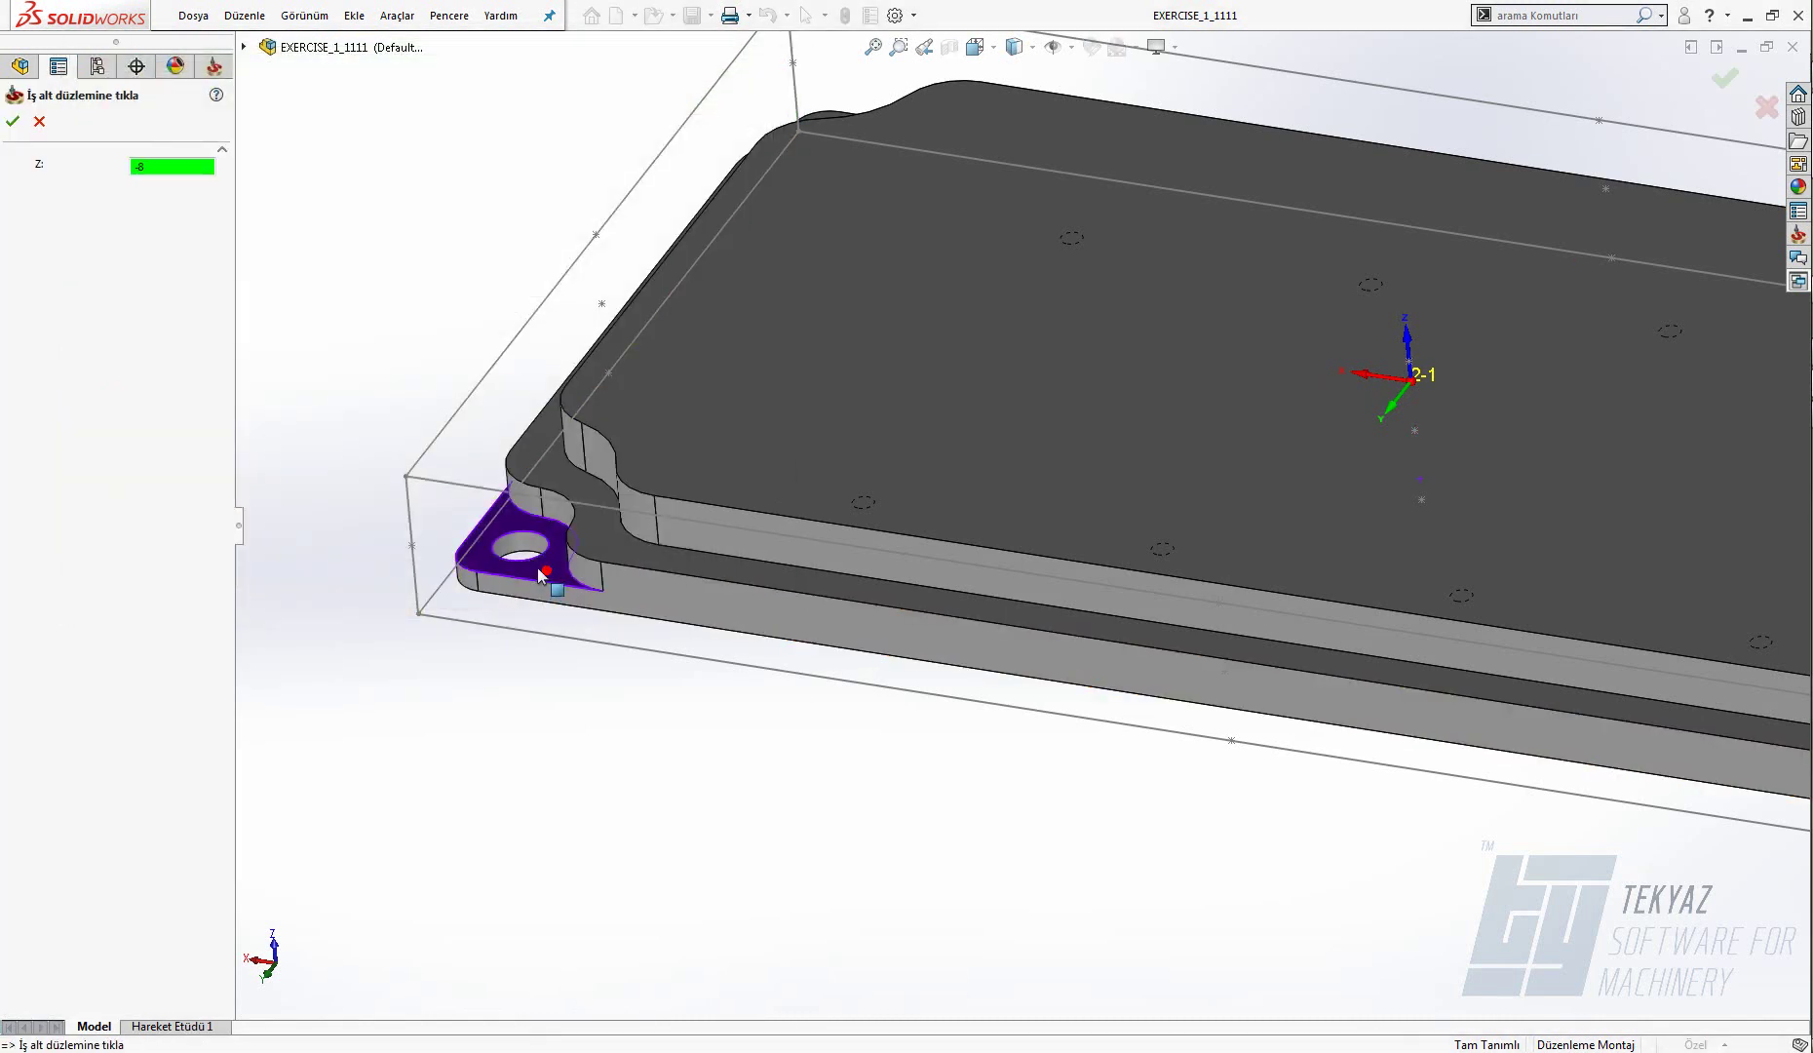
{"action": "left_click", "coordinate": [13, 121]}
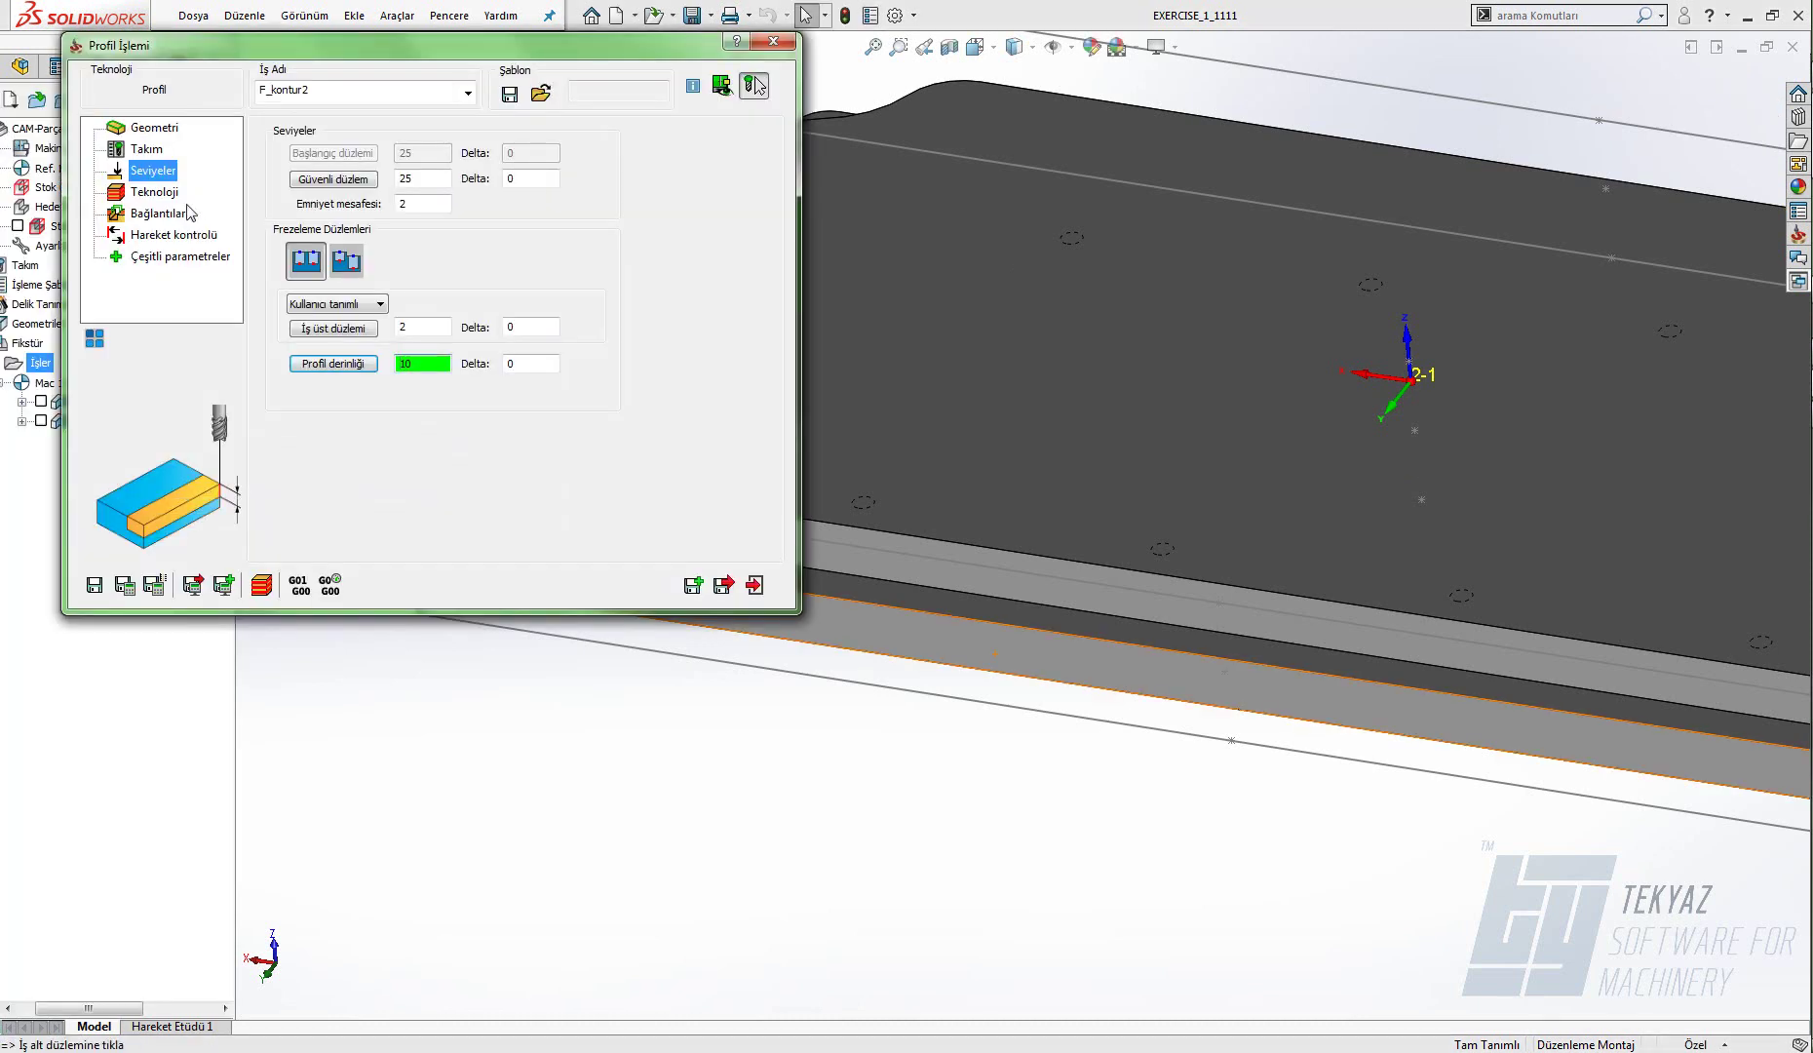
- Set the finishing down step to 2, and reverse chains 2 and 4 so the tool runs on the outer corner side
{"action": "left_click", "coordinate": [162, 192]}
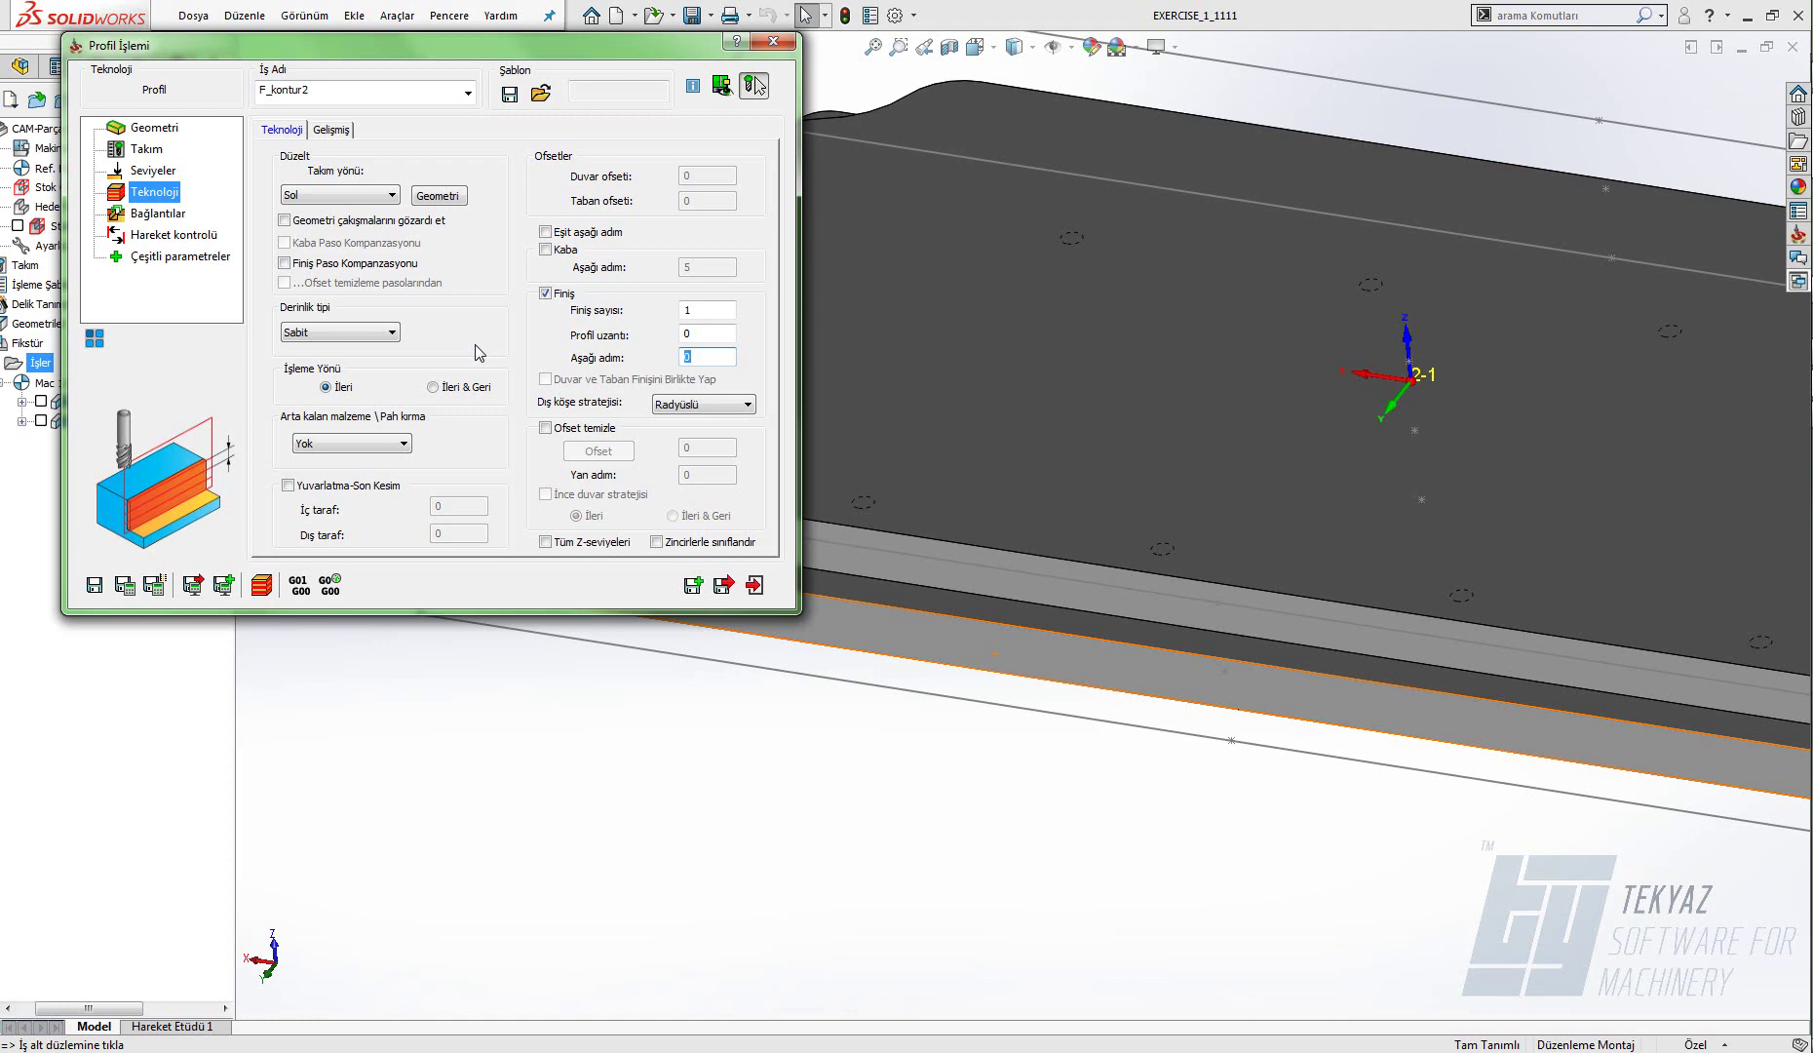
{"action": "left_click", "coordinate": [441, 196]}
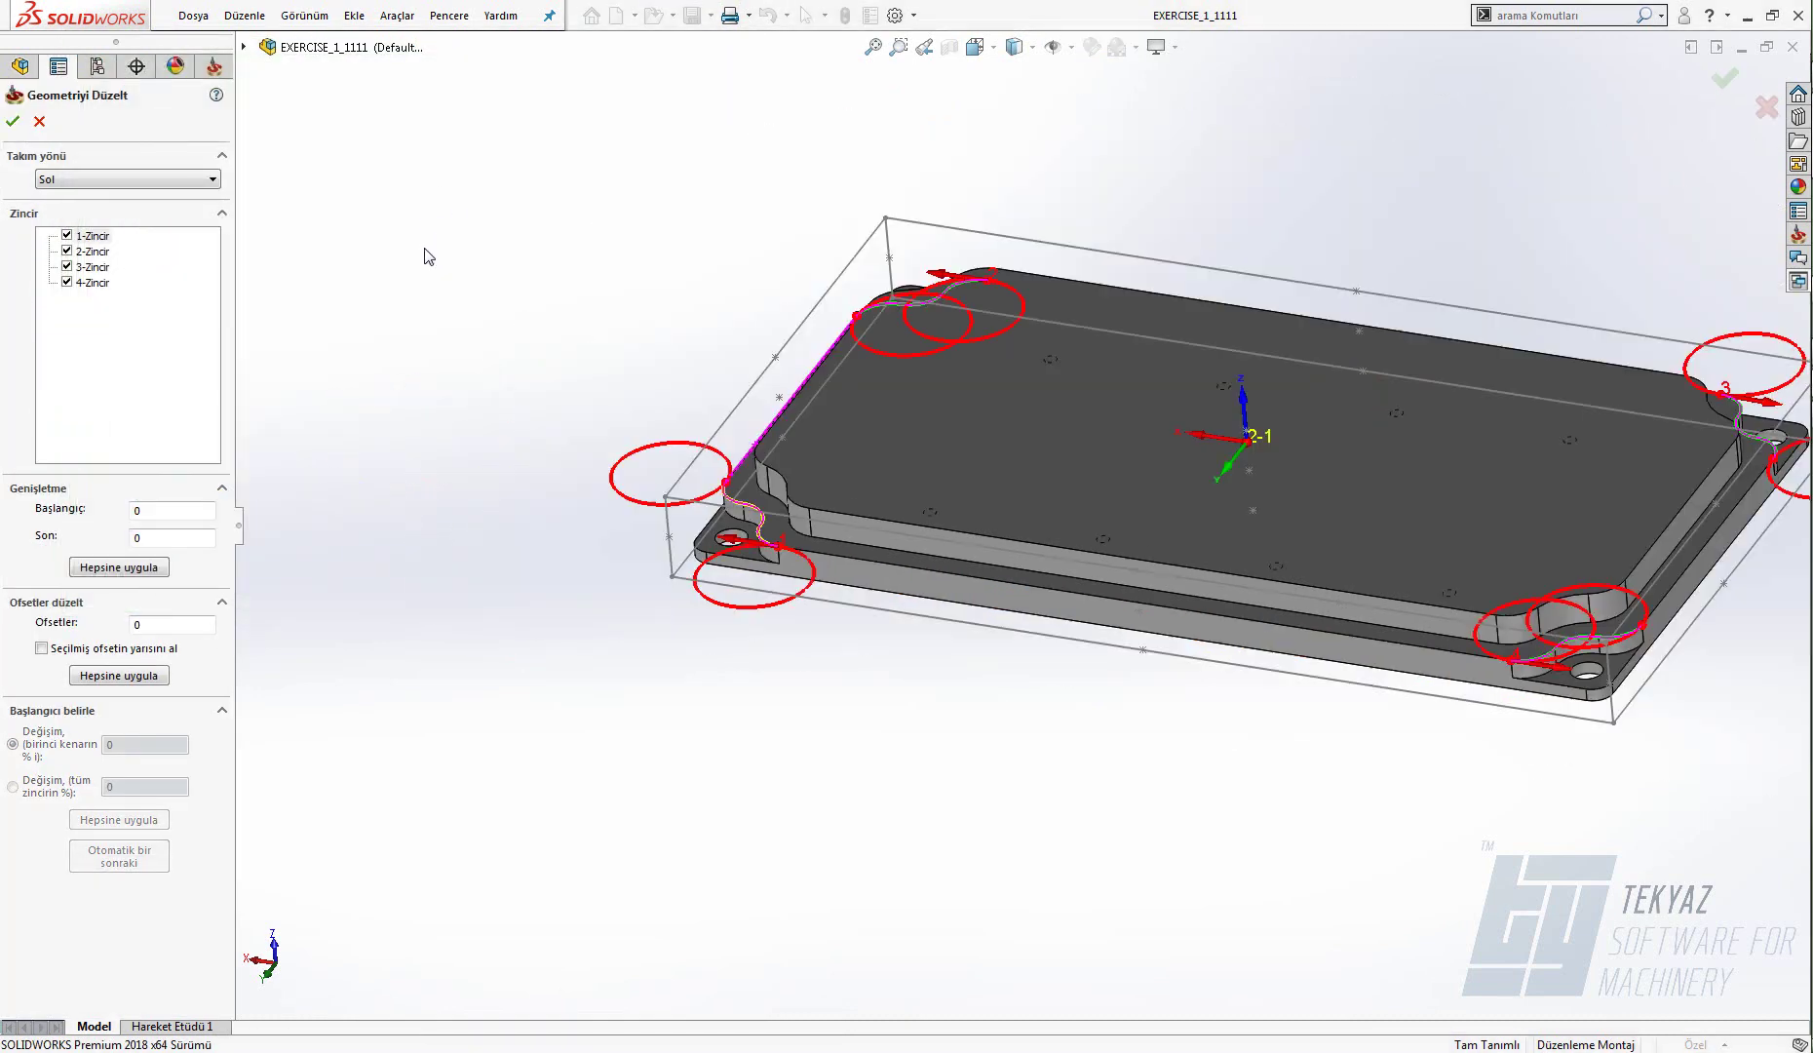
{"action": "left_click", "coordinate": [975, 47]}
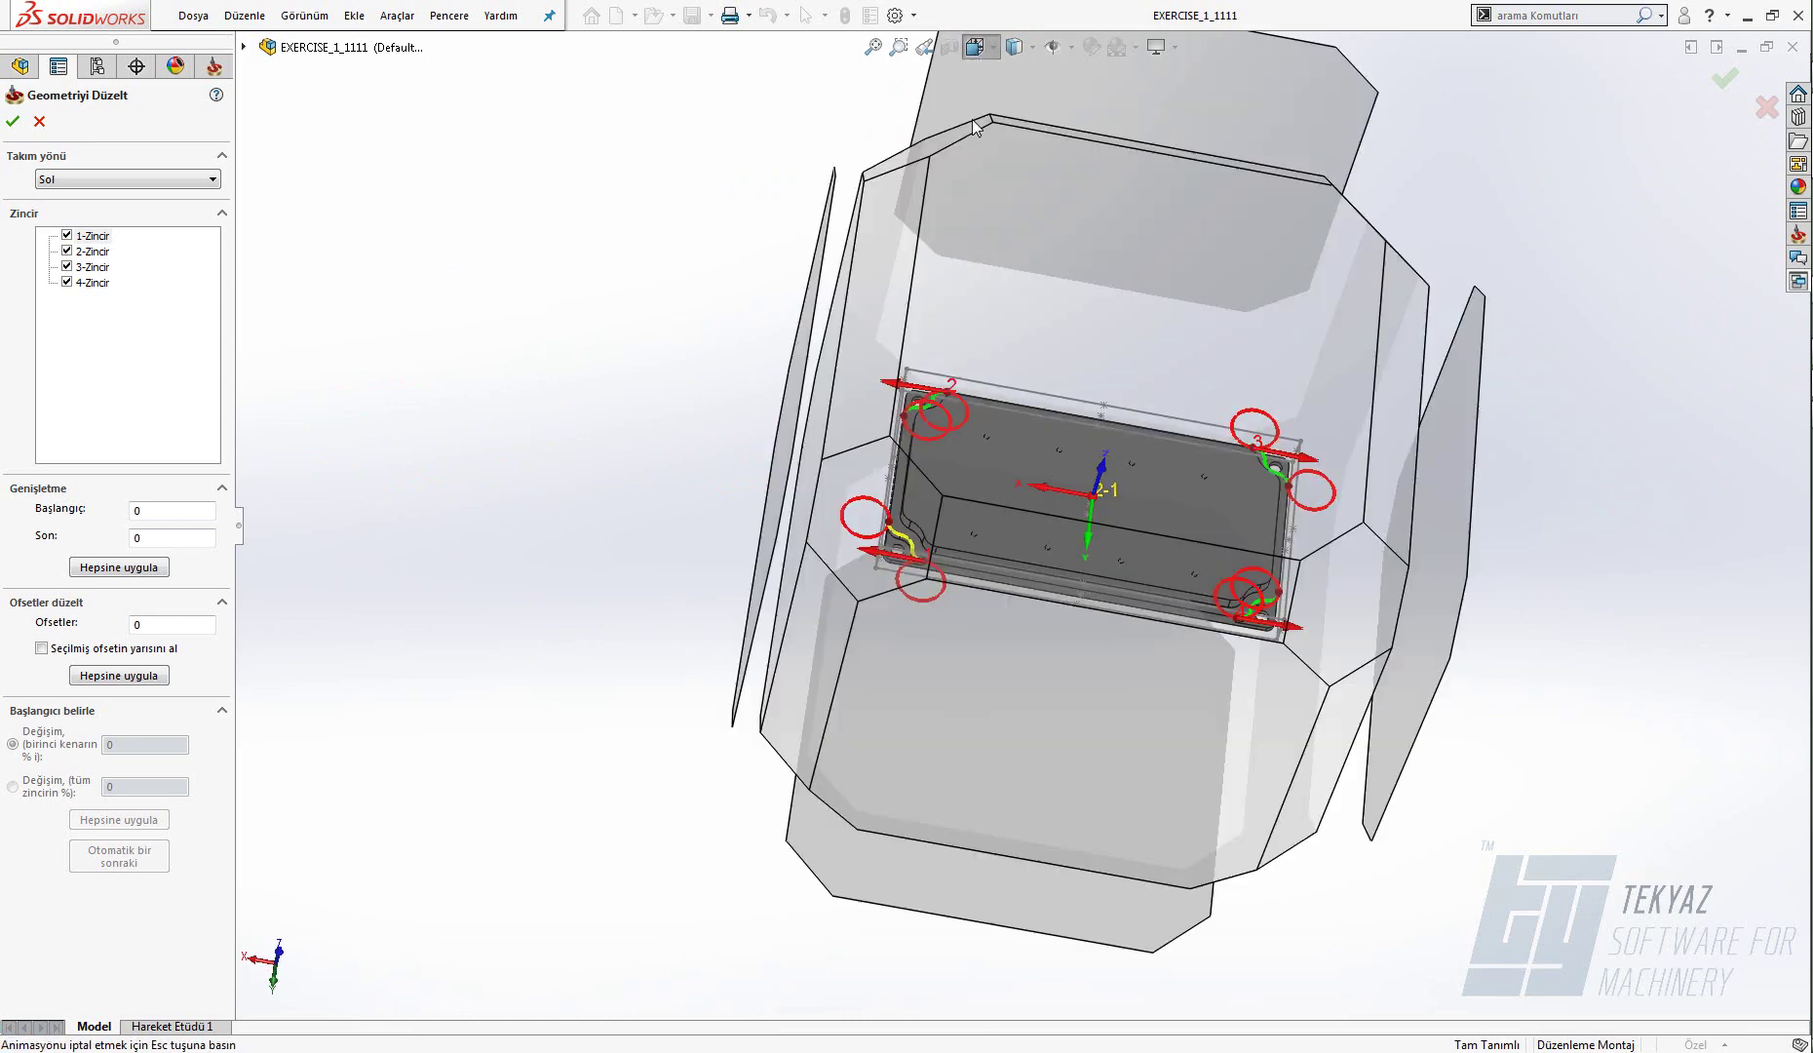
{"action": "left_click", "coordinate": [807, 509]}
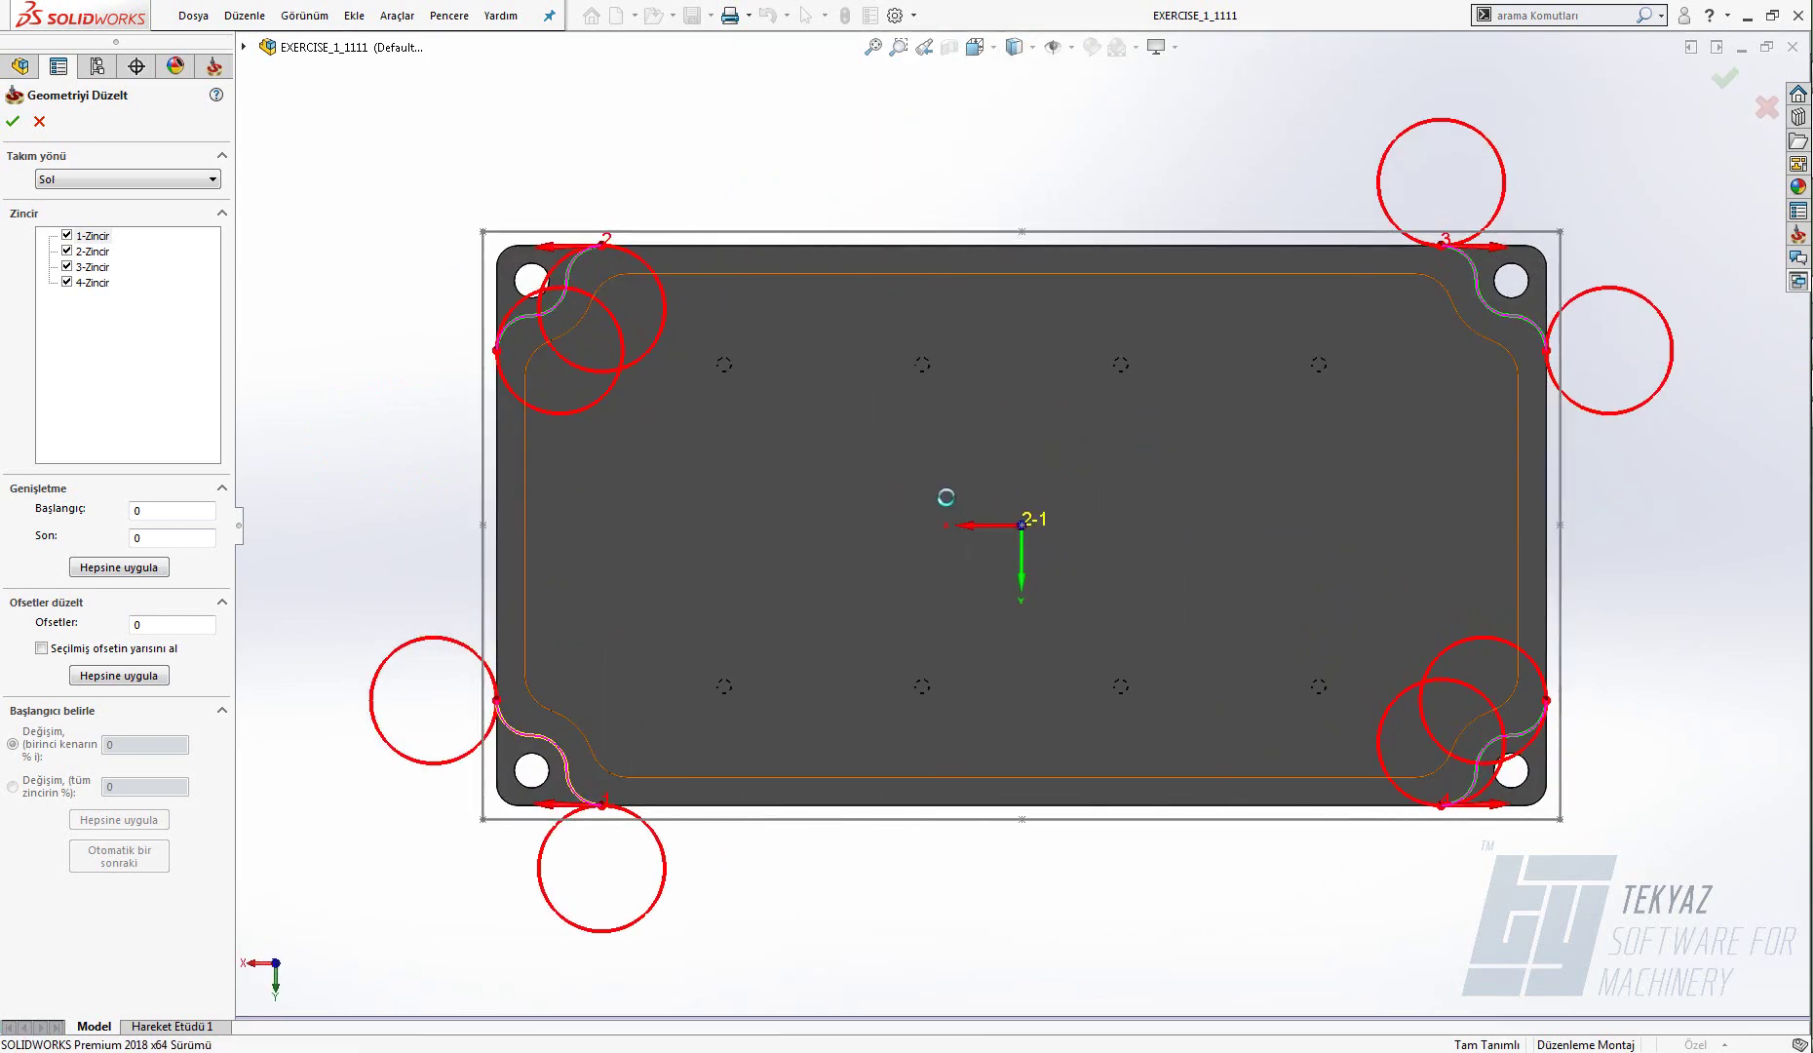
{"action": "scroll", "coordinate": [981, 525], "scroll_direction": "up", "scroll_amount": 3}
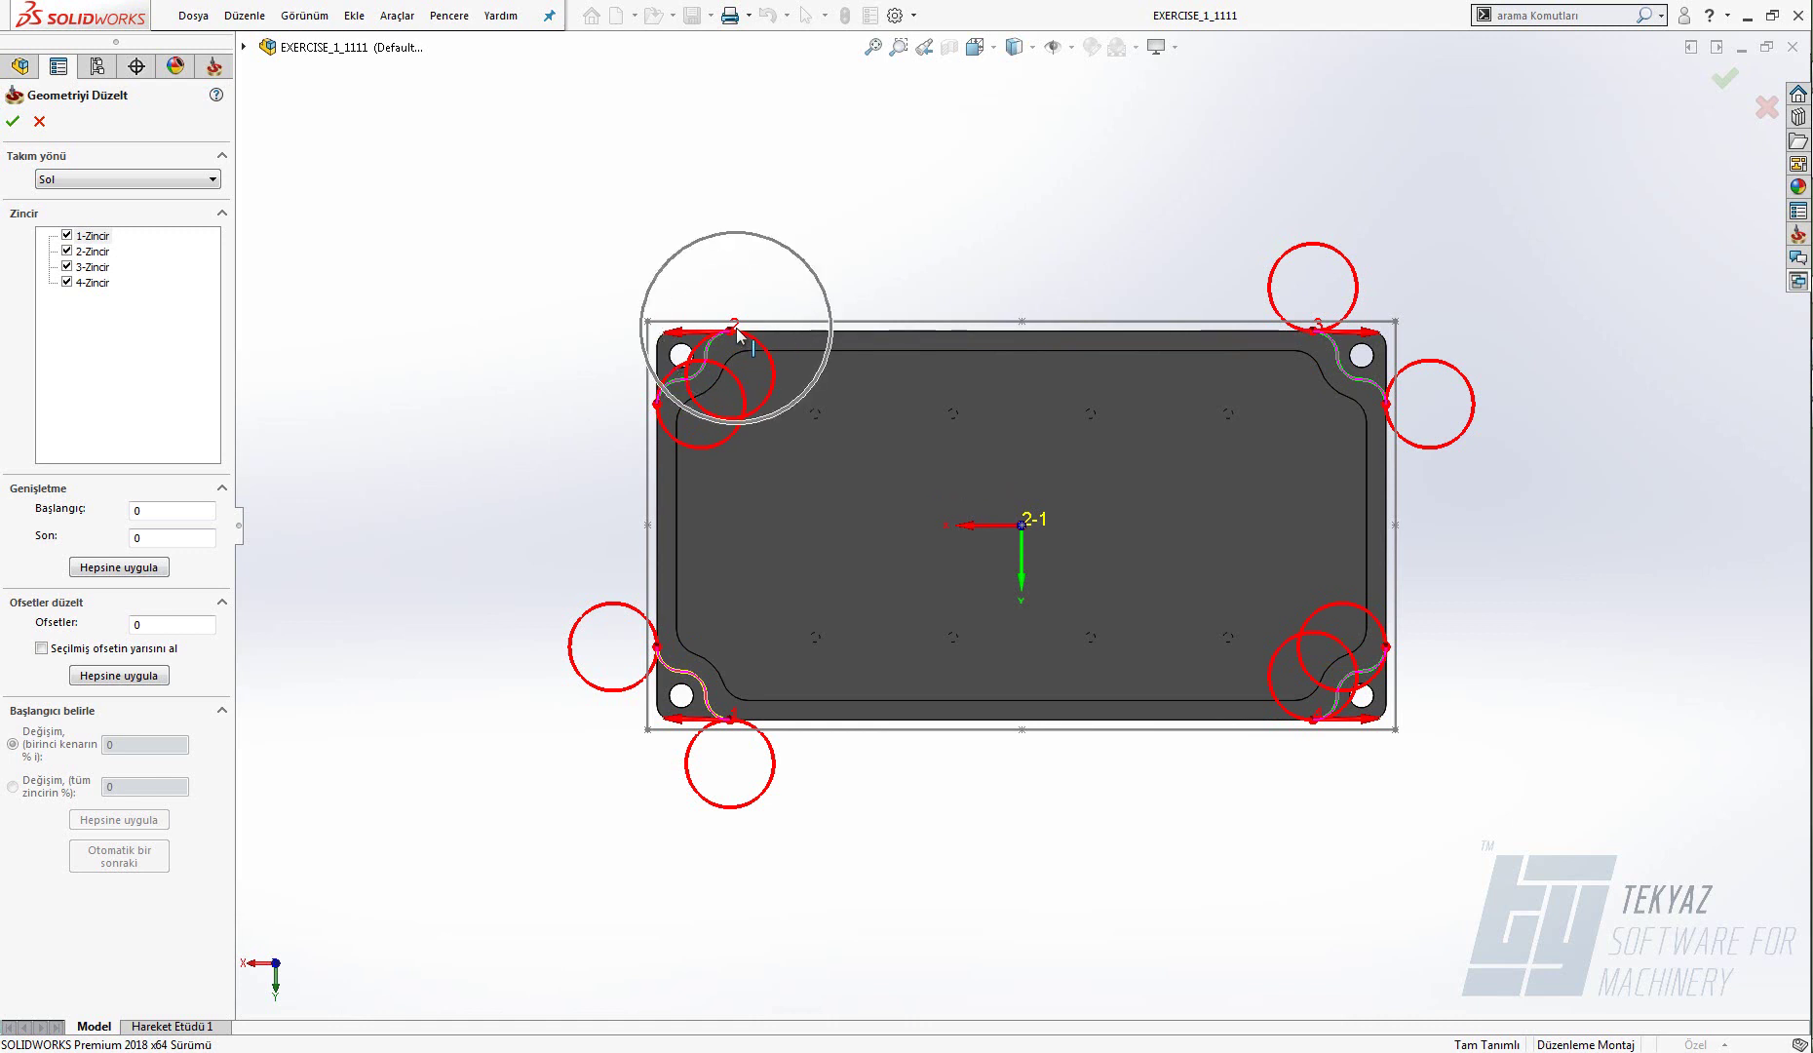
{"action": "right_click", "coordinate": [98, 251]}
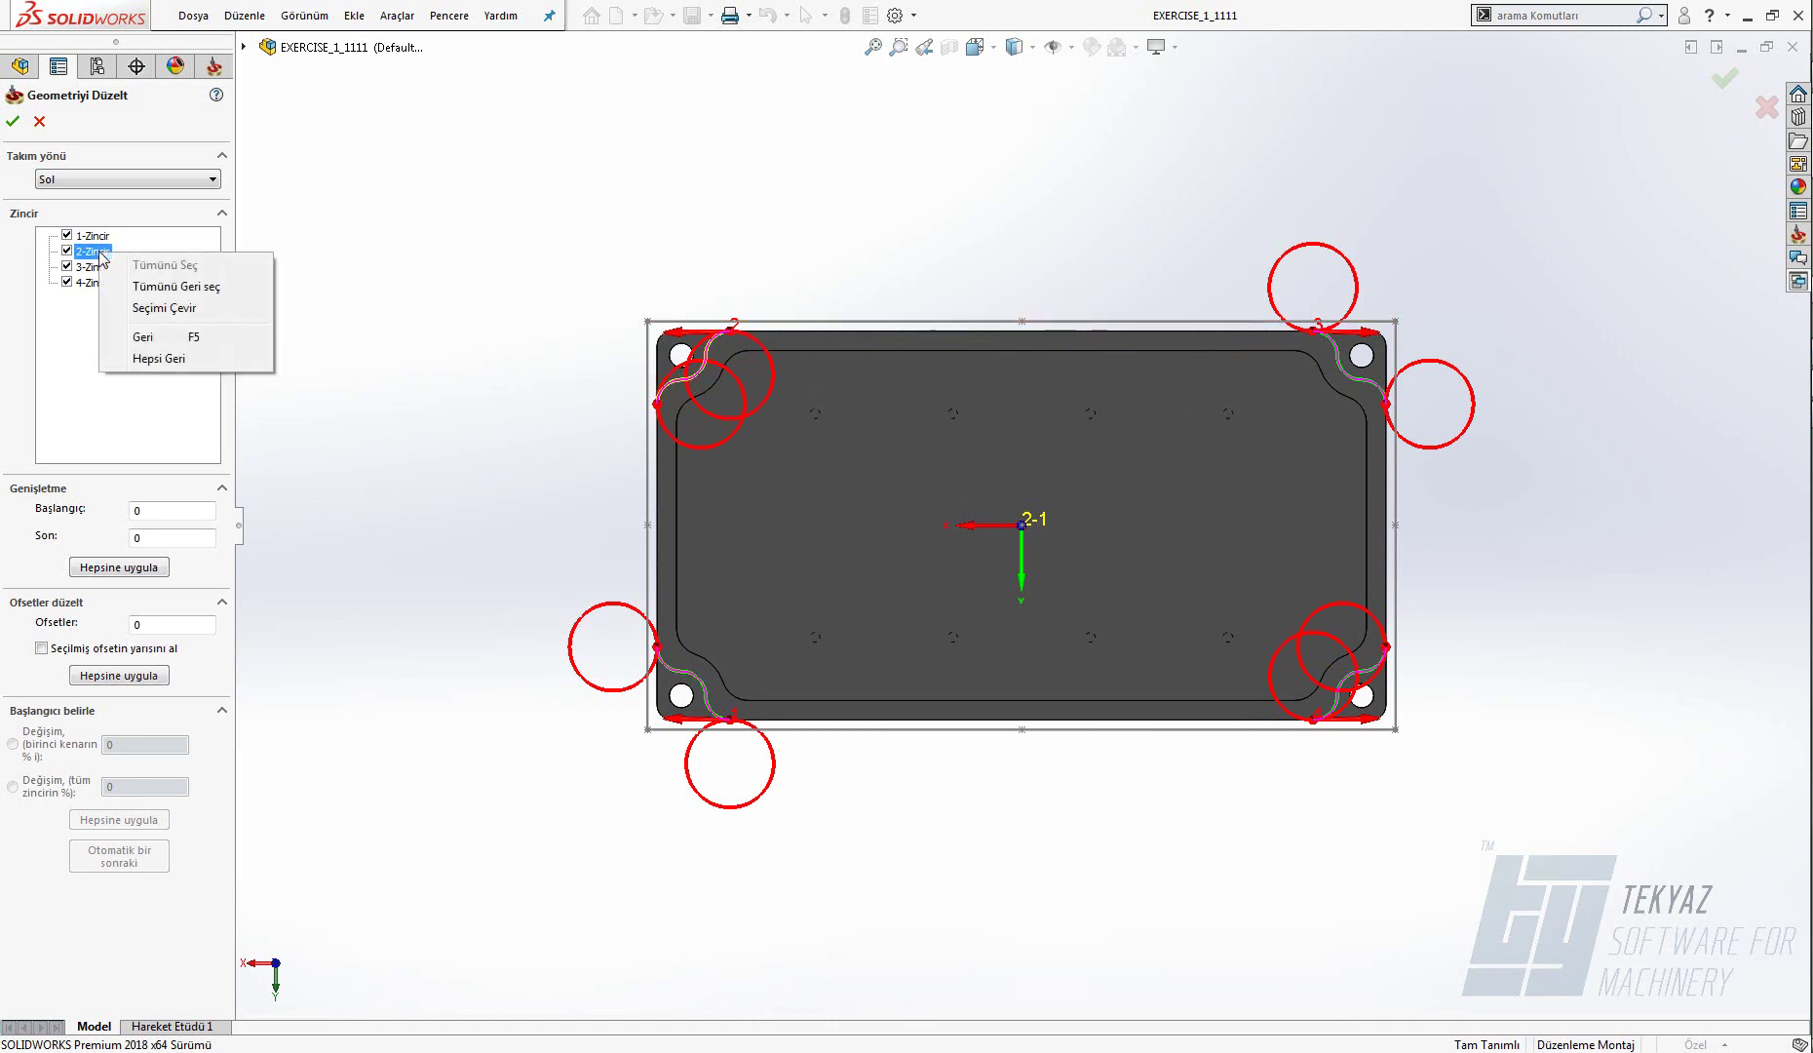
{"action": "left_click", "coordinate": [146, 338]}
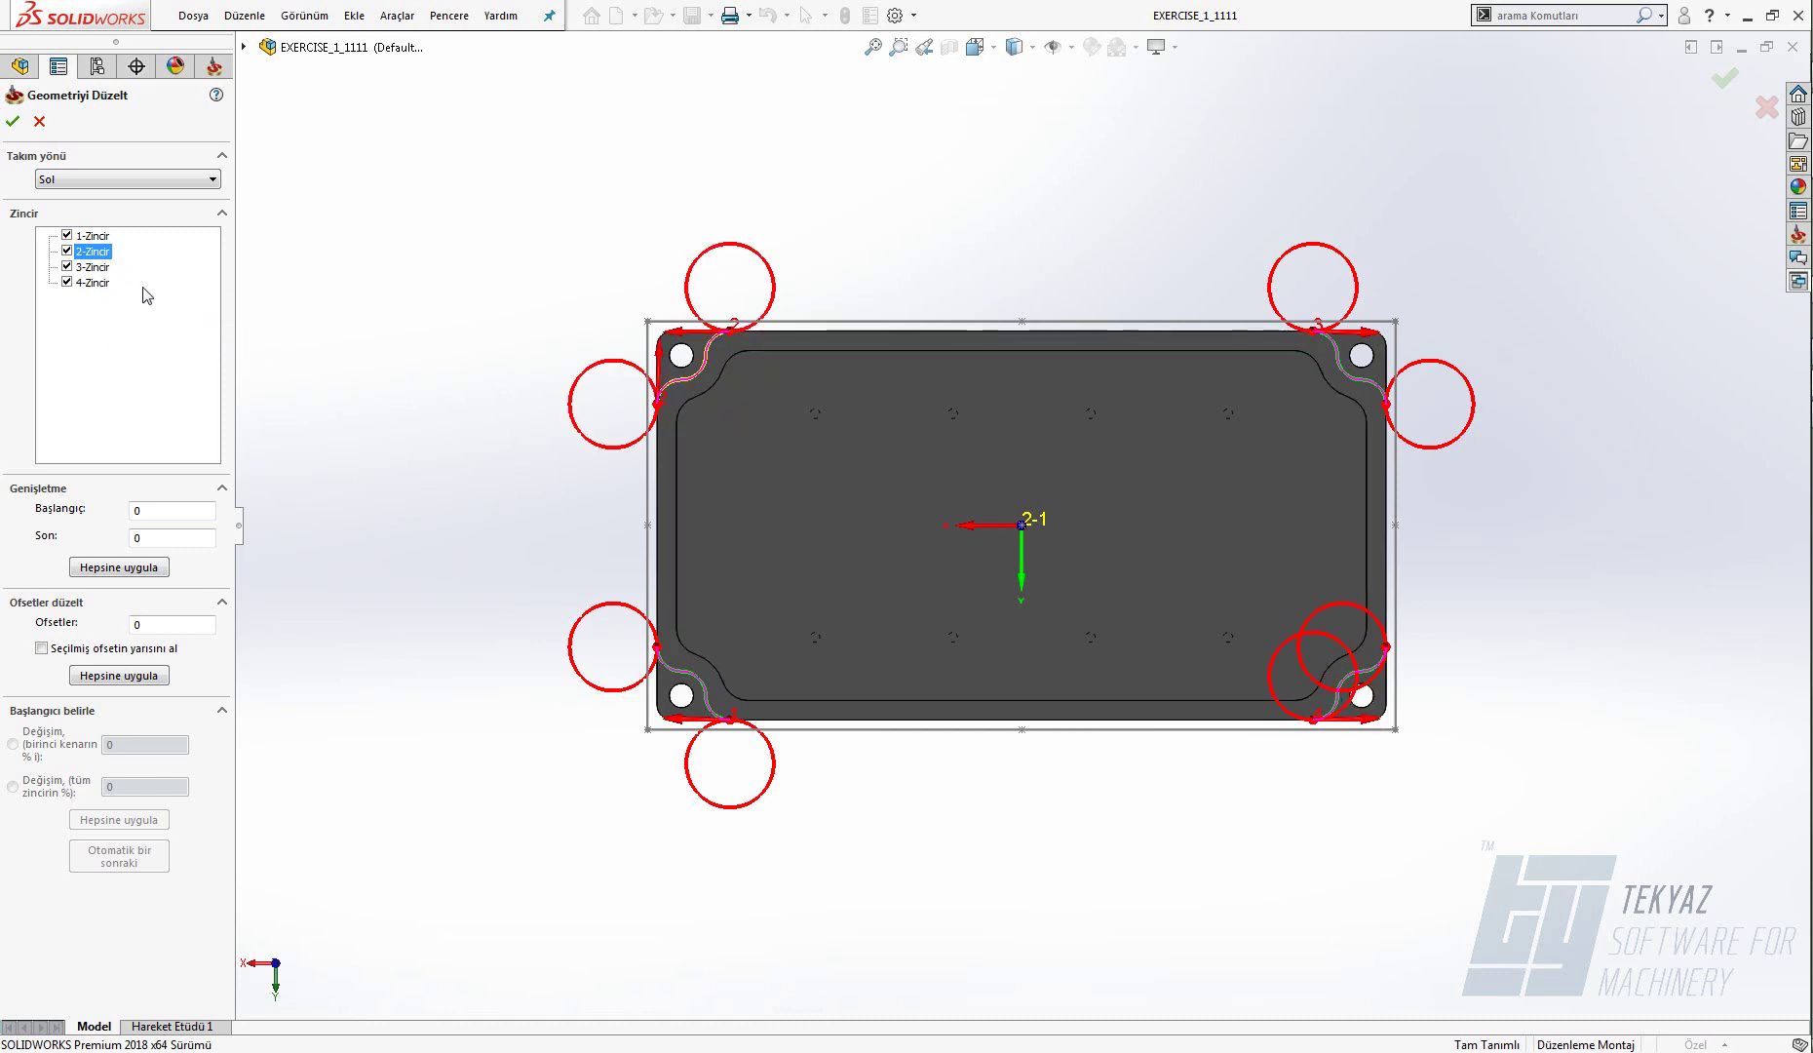
{"action": "right_click", "coordinate": [81, 285]}
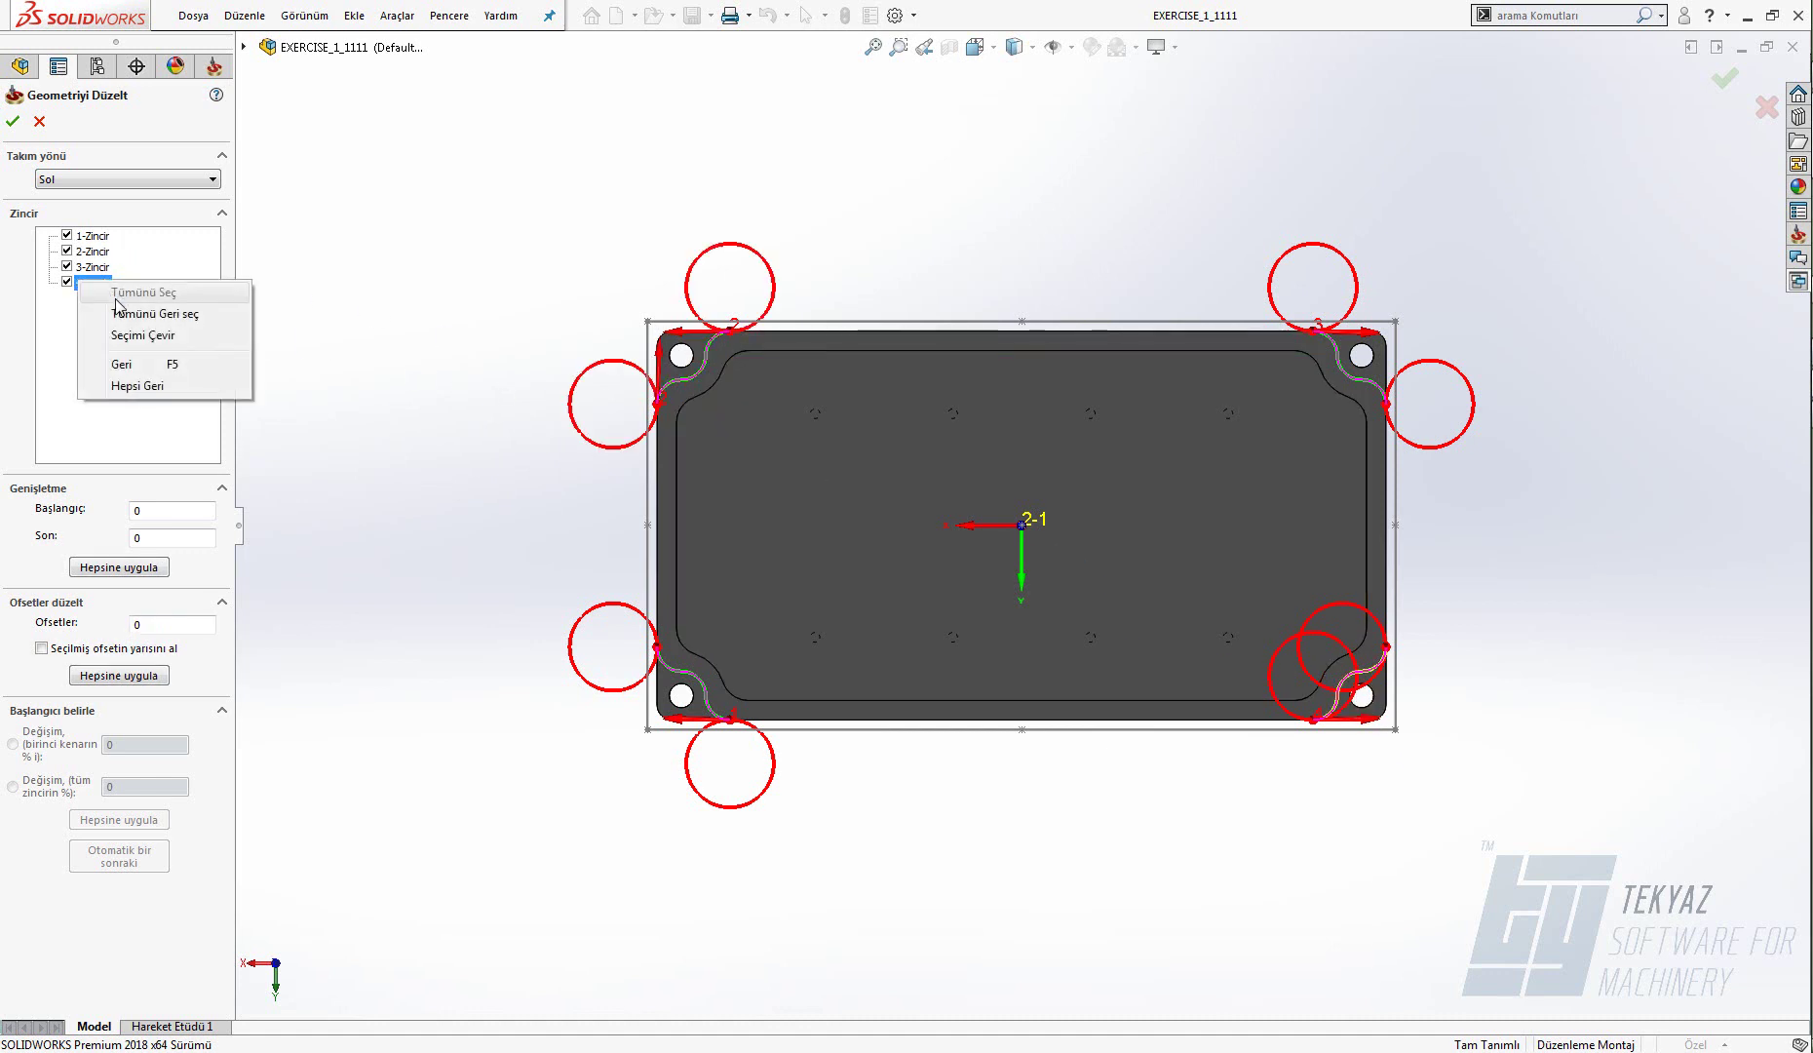
{"action": "left_click", "coordinate": [139, 365]}
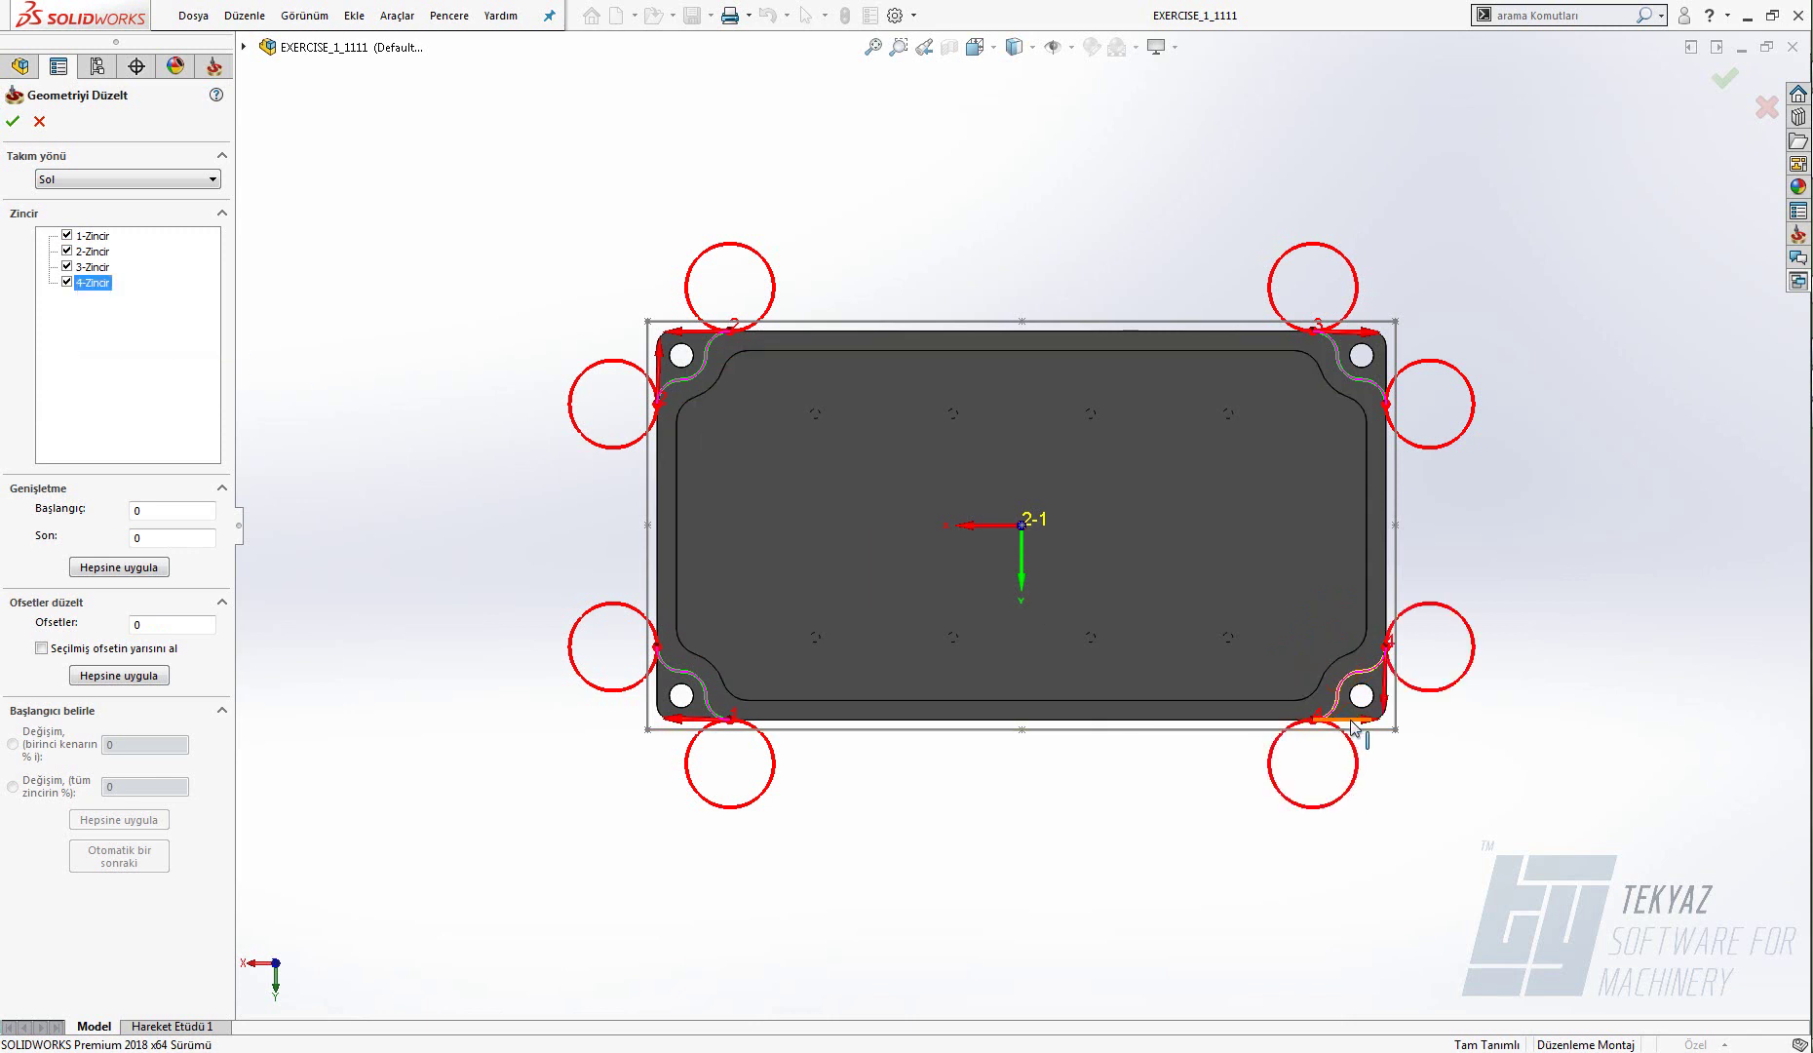
{"action": "left_click", "coordinate": [14, 121]}
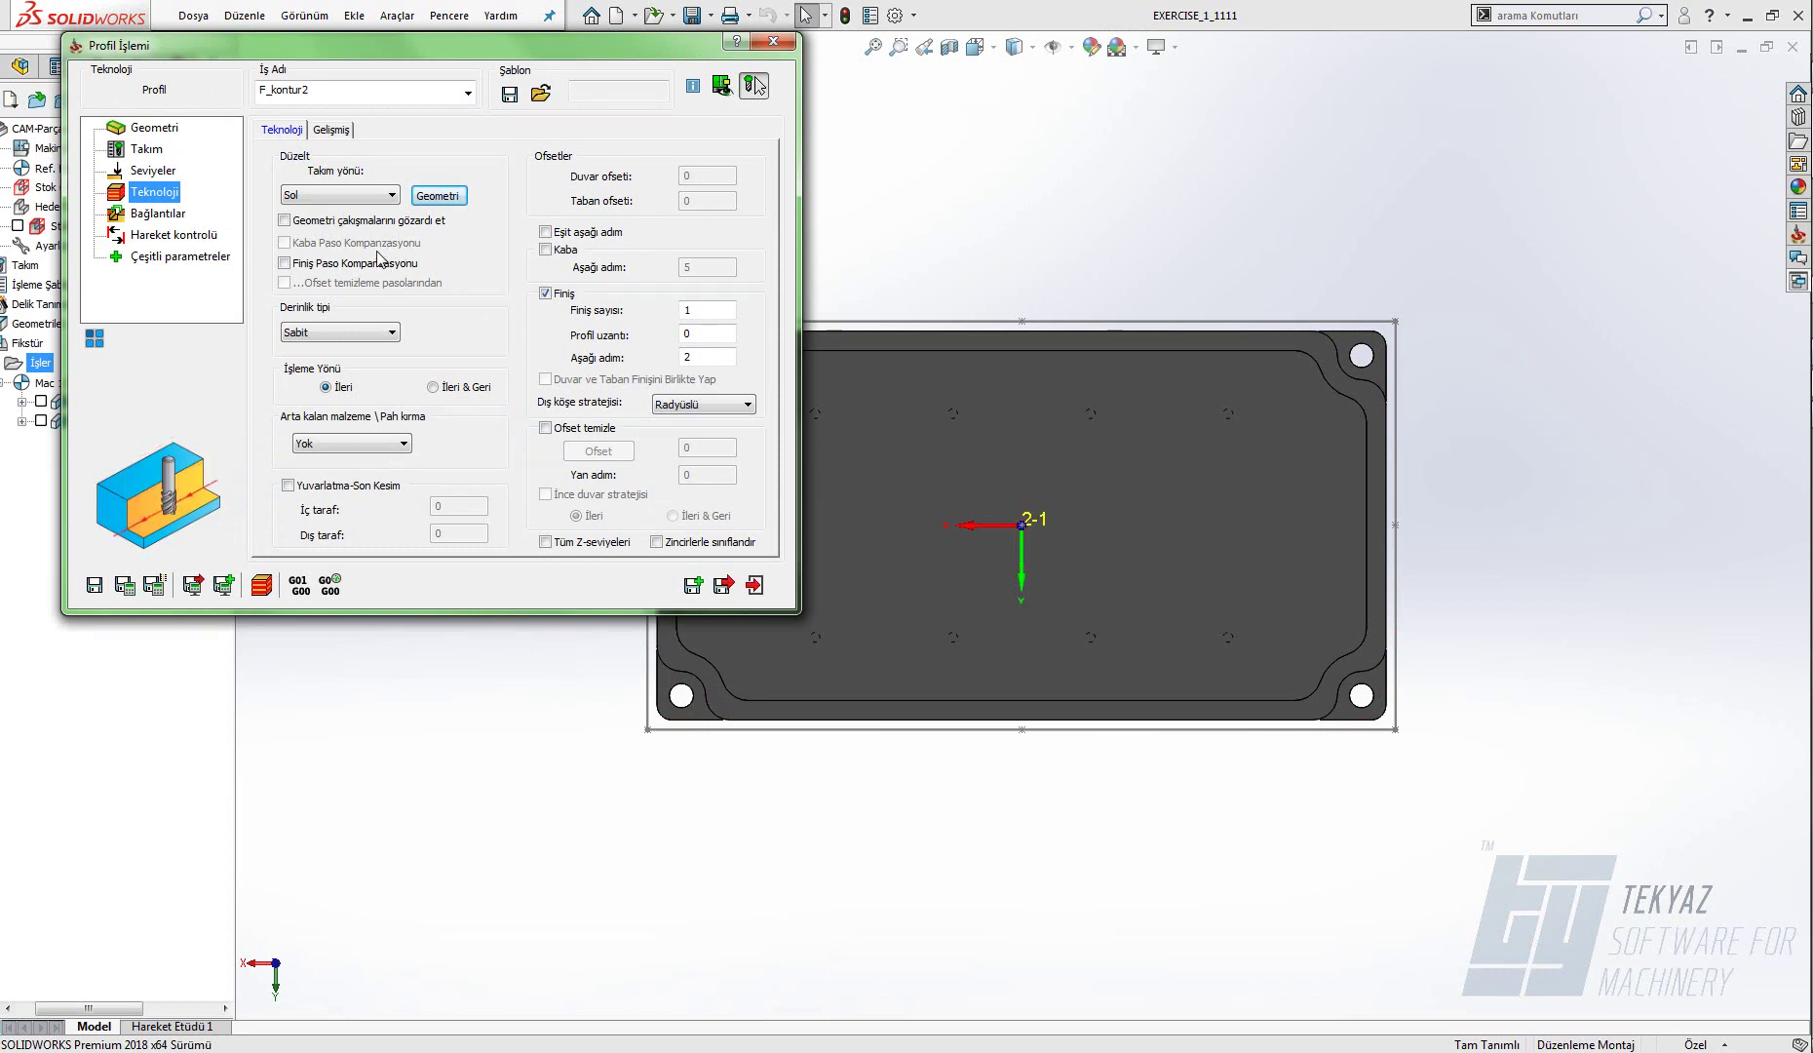
- Set the operation's depth type (Derinlik tipi) to Helisel
{"action": "left_click", "coordinate": [368, 335]}
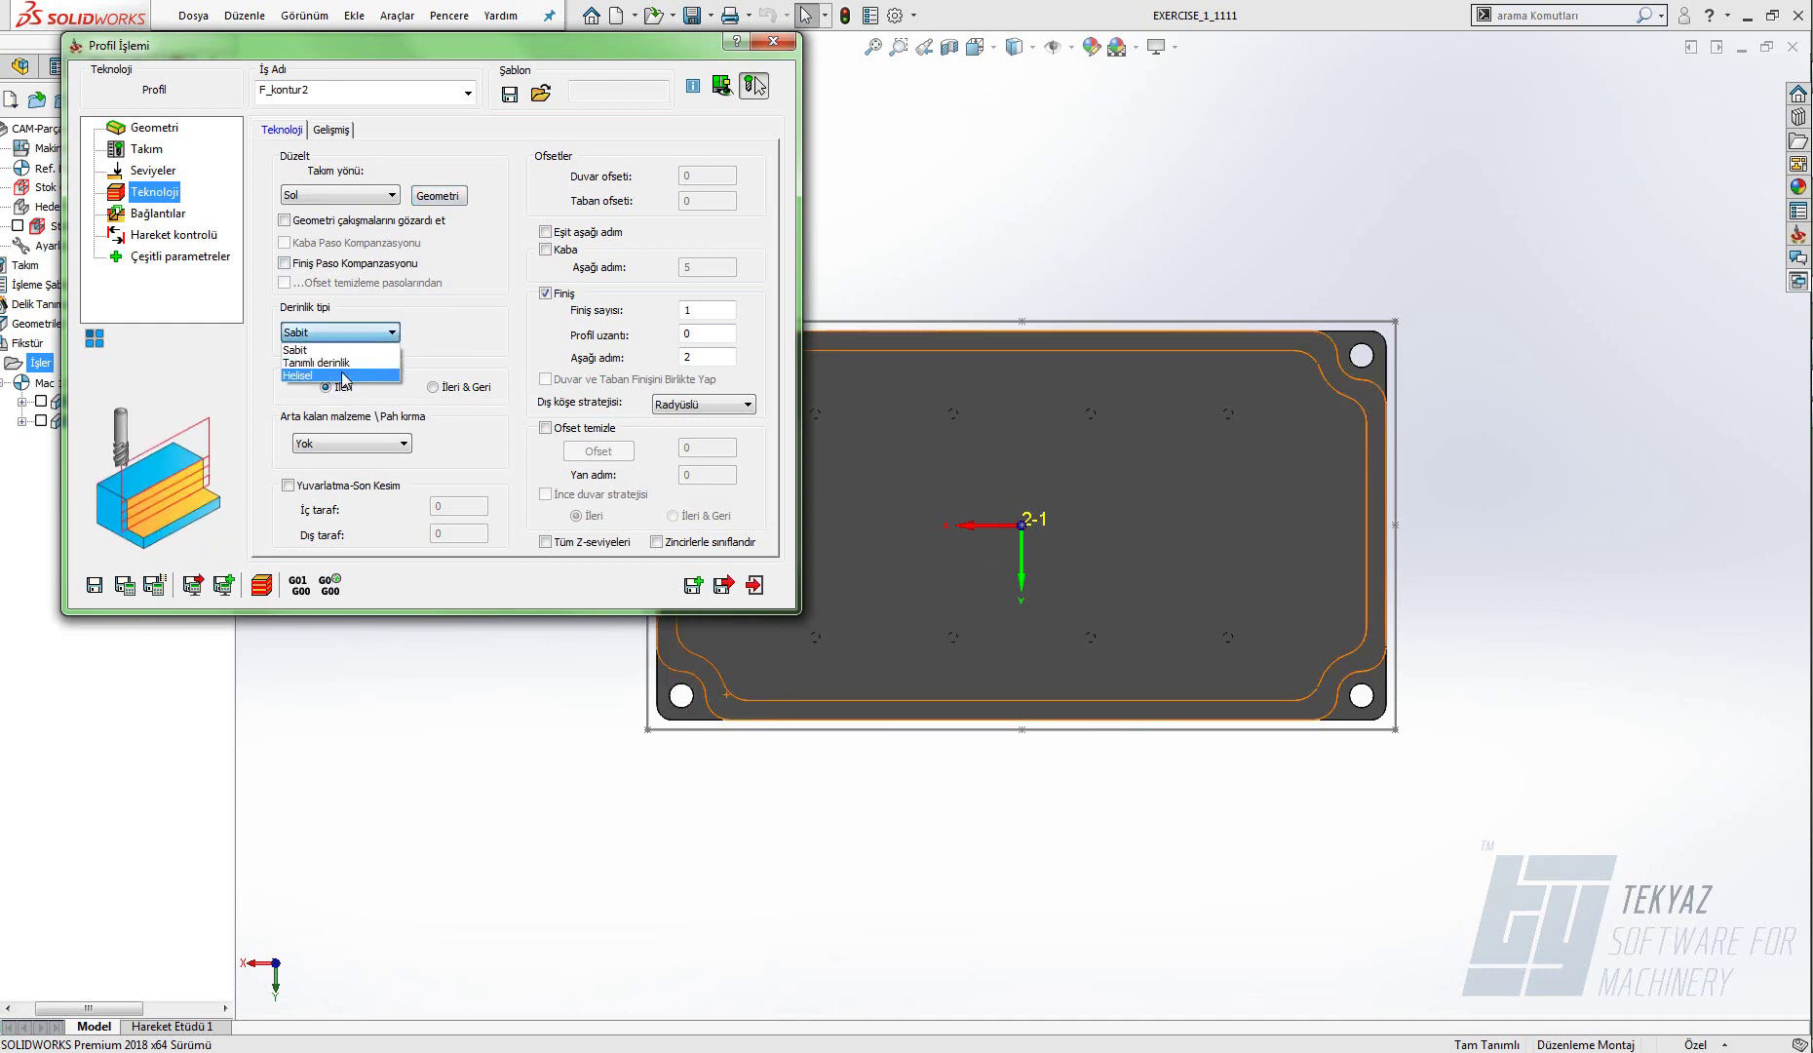
{"action": "left_click", "coordinate": [344, 375]}
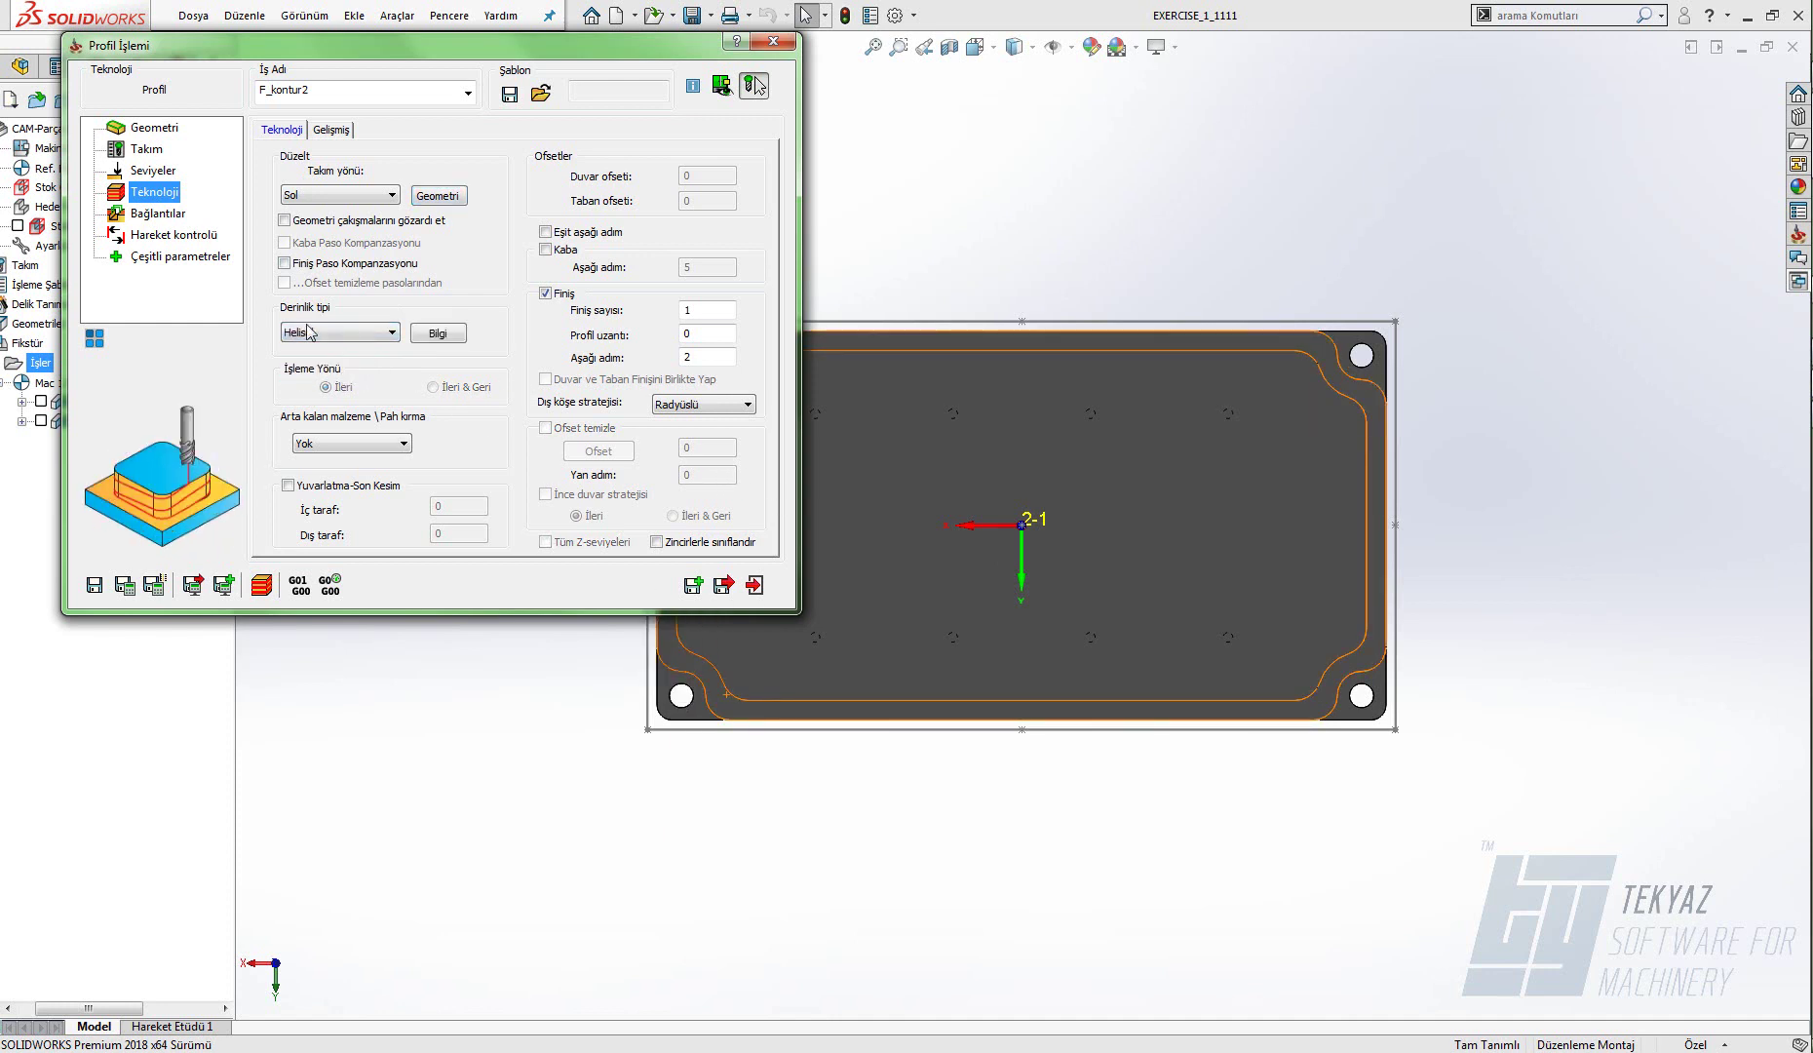
- Set the arc approach to Mesafe with an arc angle of 60, and make the retract the same as the entry (Giriş ile aynı)
{"action": "left_click", "coordinate": [152, 215]}
{"action": "left_click", "coordinate": [292, 418]}
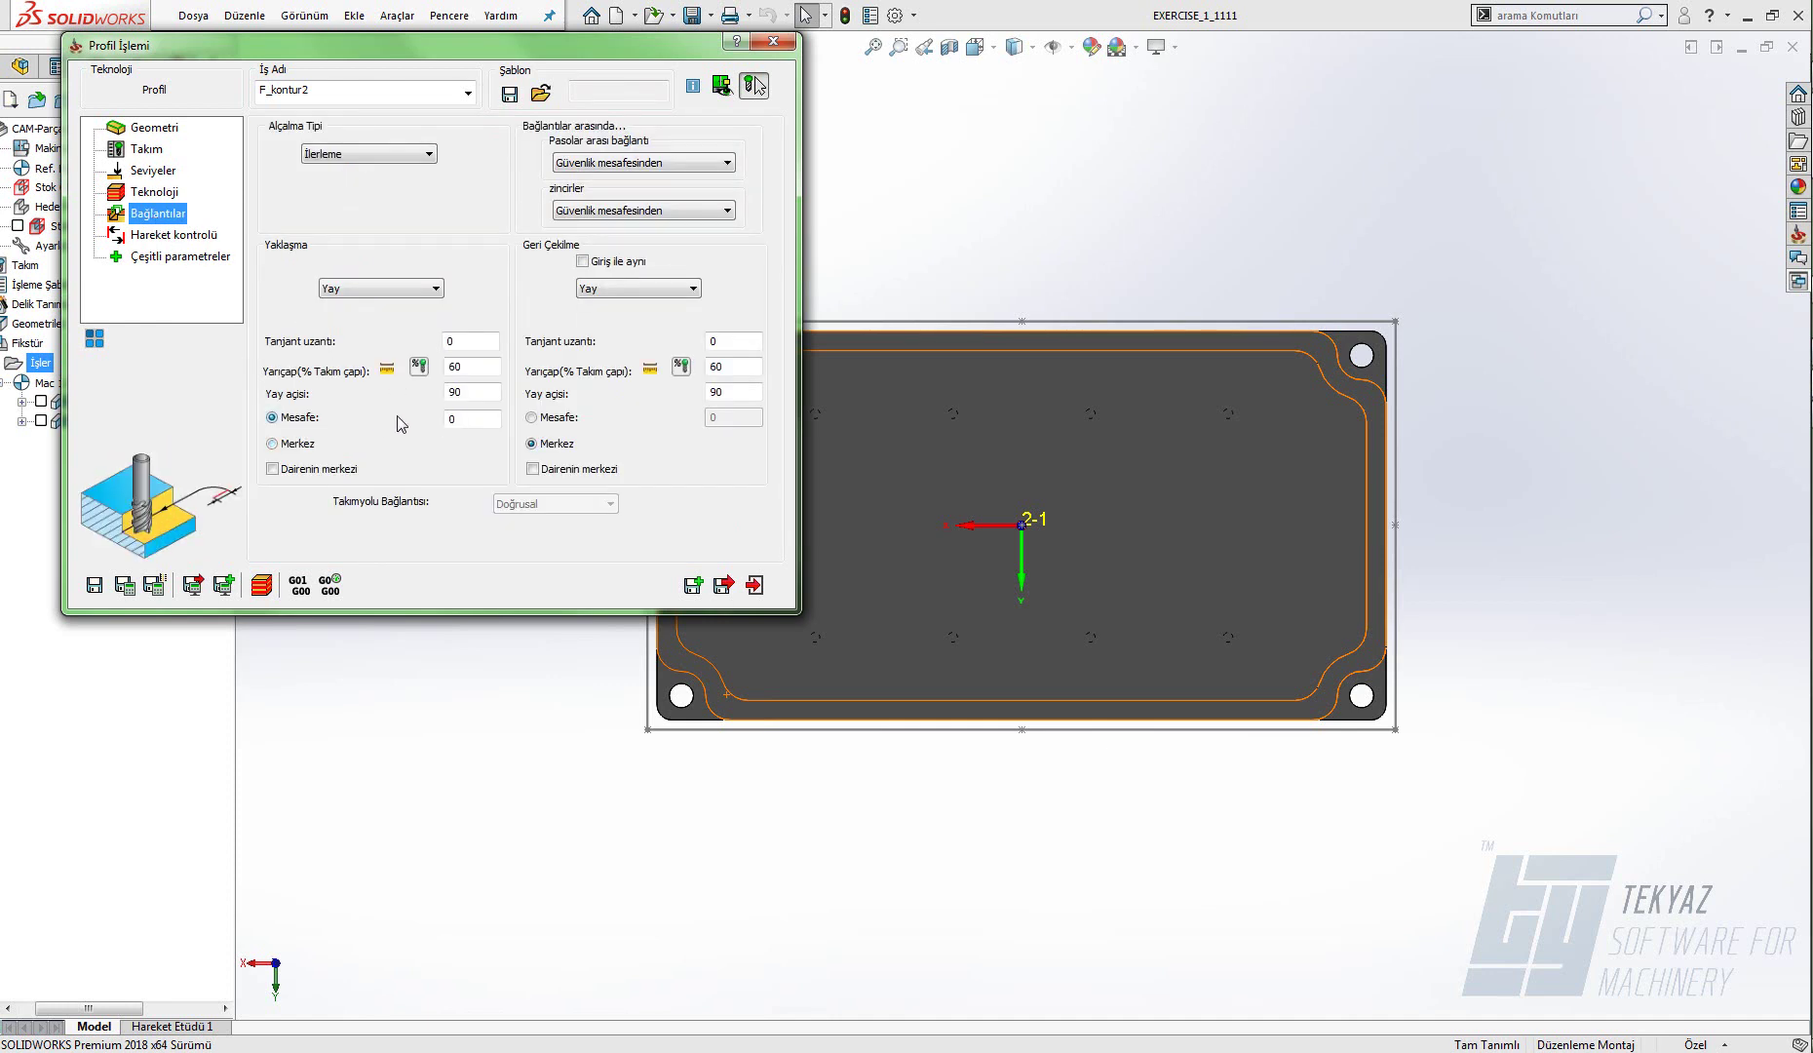
{"action": "key", "text": "shift+Tab"}
{"action": "type", "text": "60"}
{"action": "left_click", "coordinate": [583, 262]}
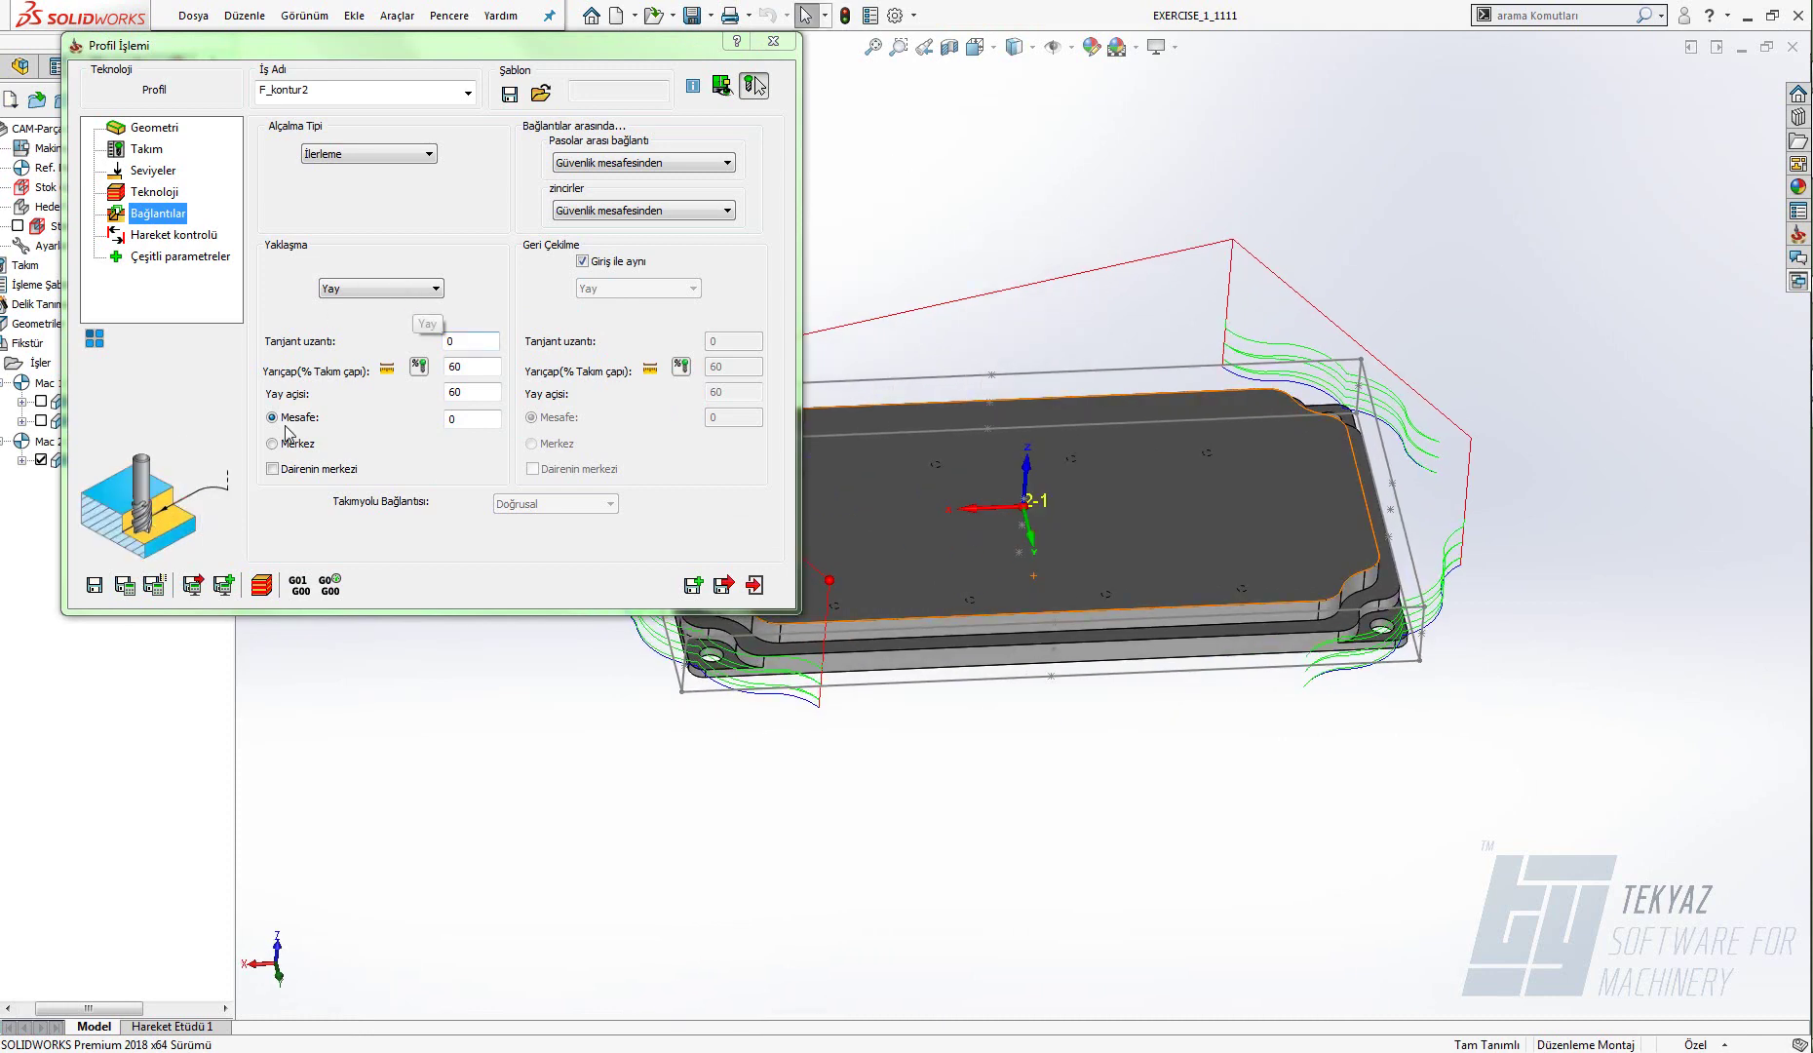
- Run the solid simulation of the Mac 2 corner profile operation at a faster speed, inspect the corner steps and exit
{"action": "left_click", "coordinate": [754, 86]}
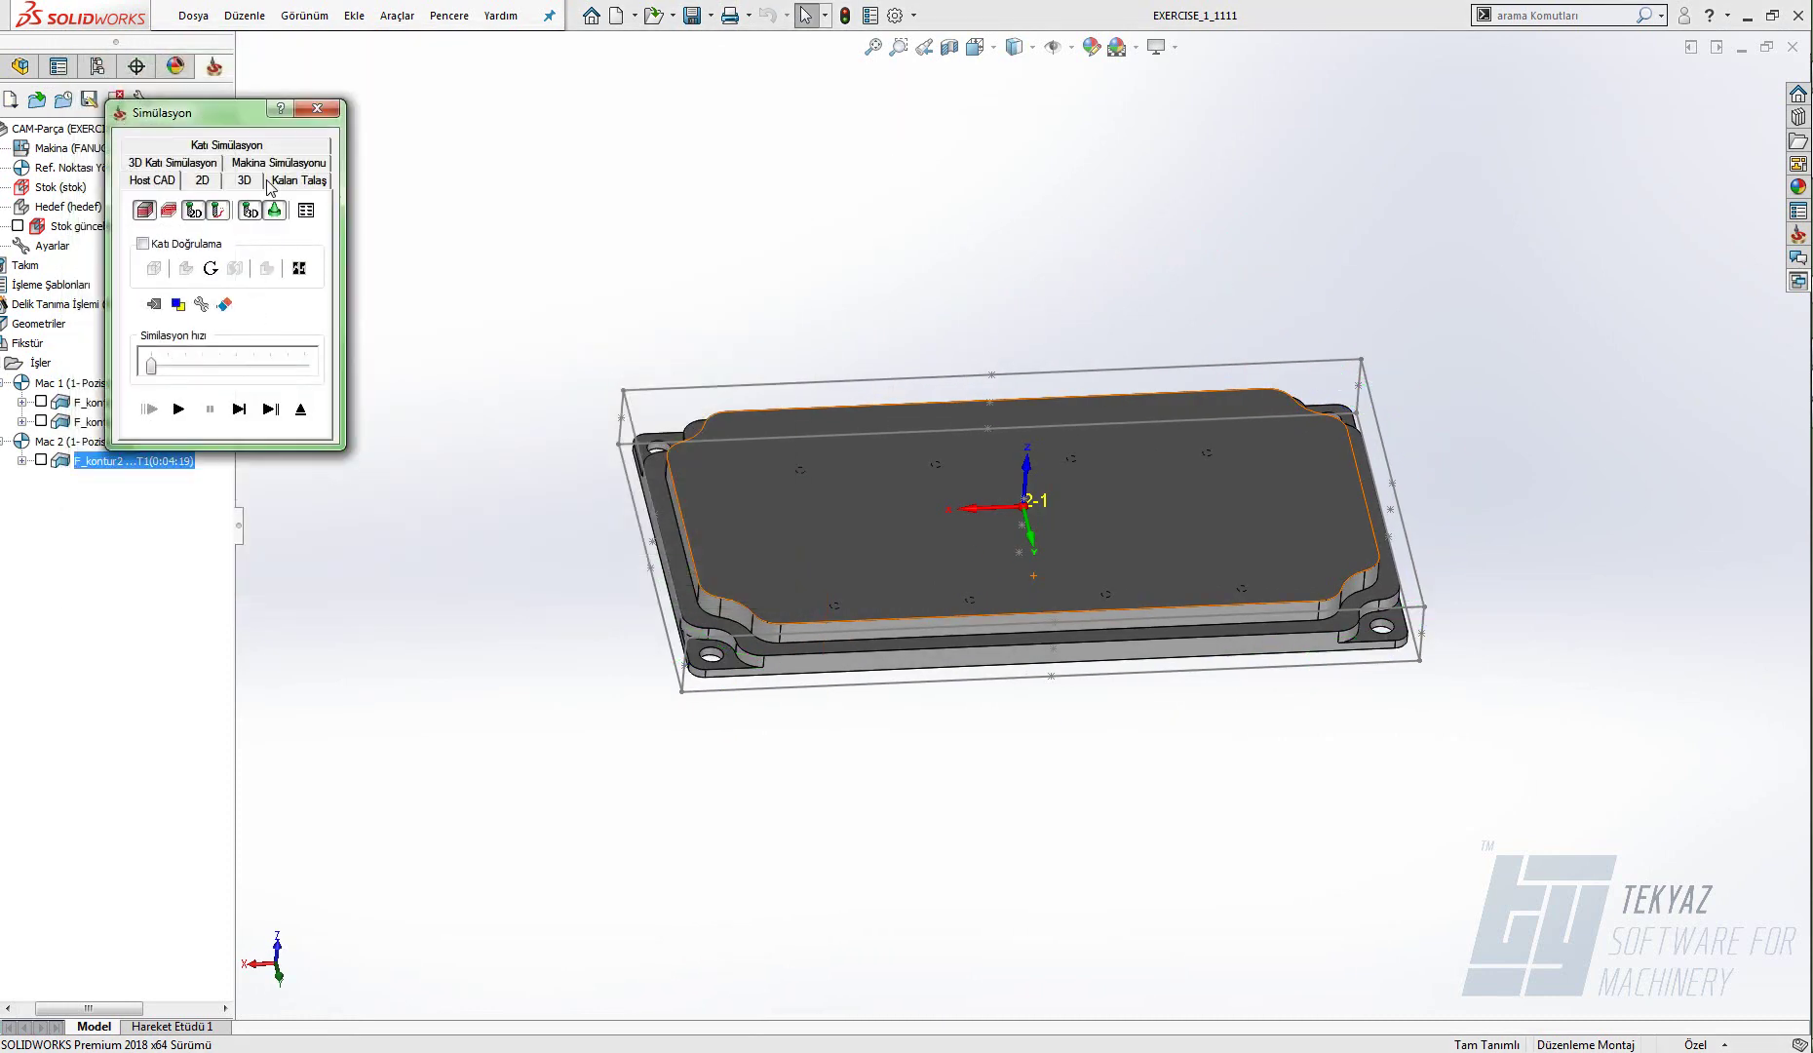
{"action": "left_click", "coordinate": [230, 147]}
{"action": "left_click", "coordinate": [178, 409]}
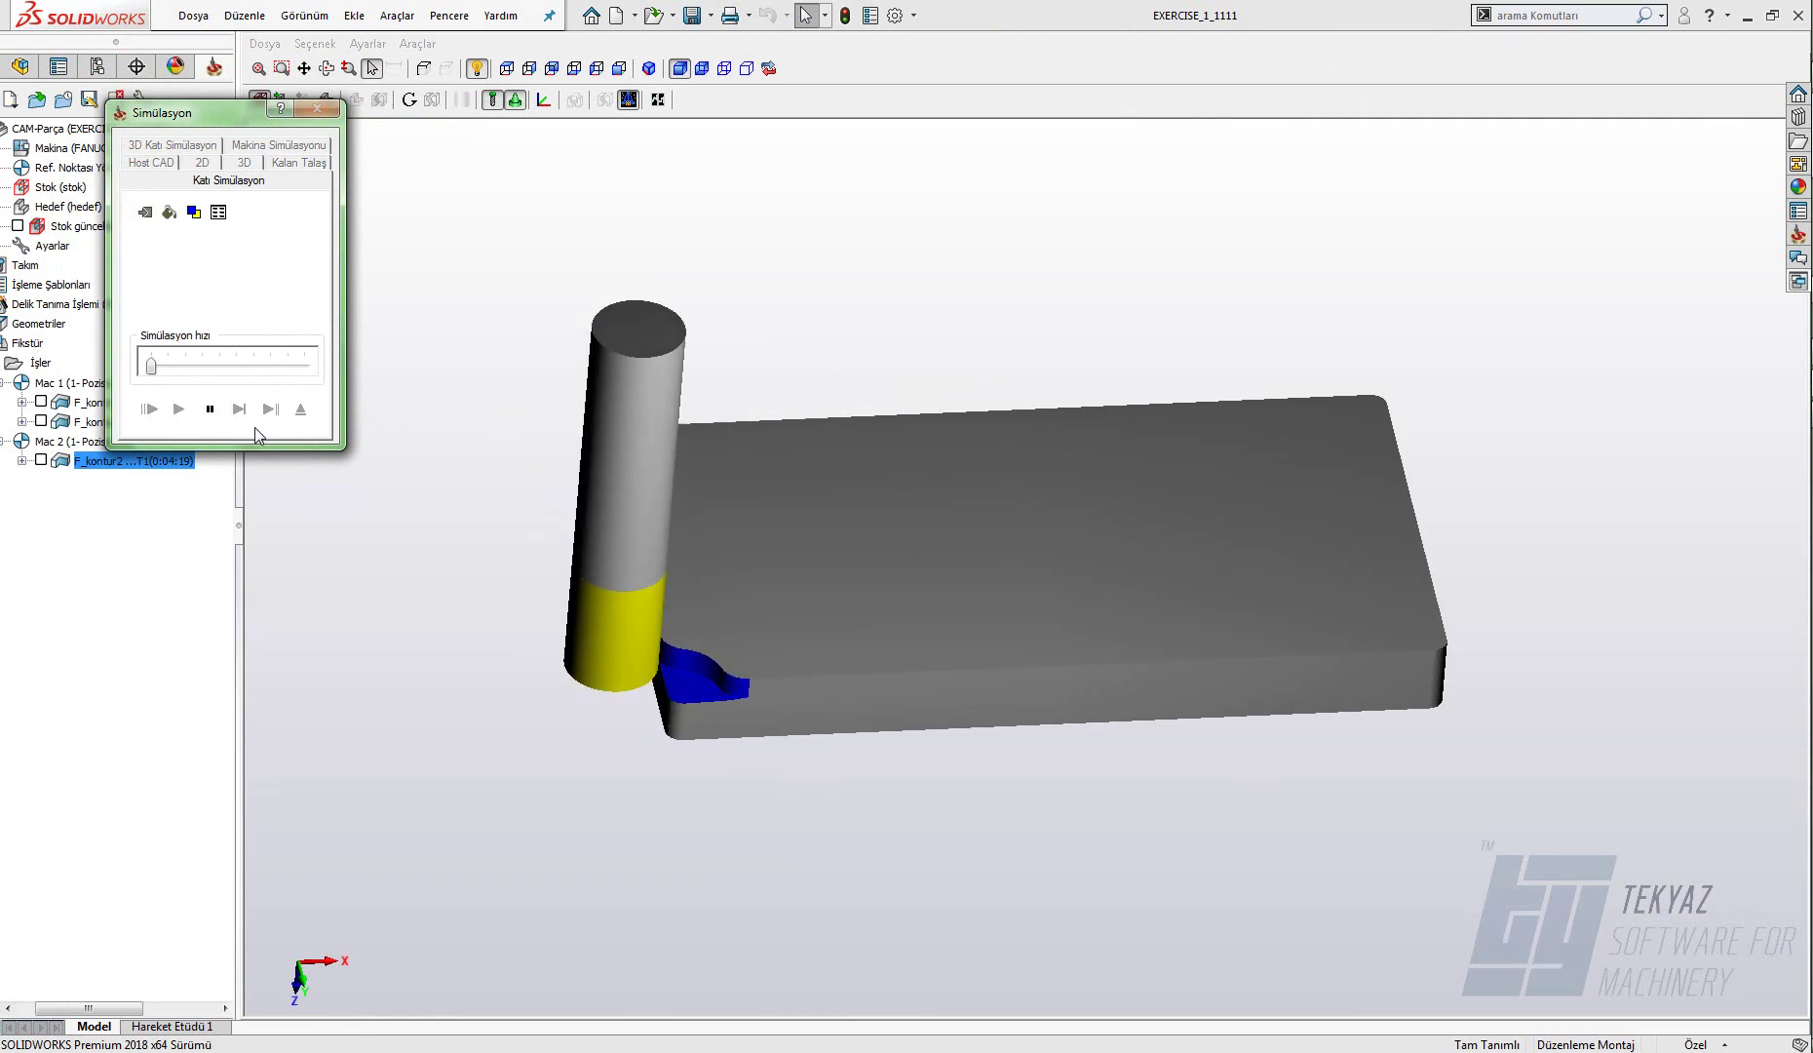
{"action": "left_click_drag", "start_coordinate": [151, 366], "coordinate": [236, 365]}
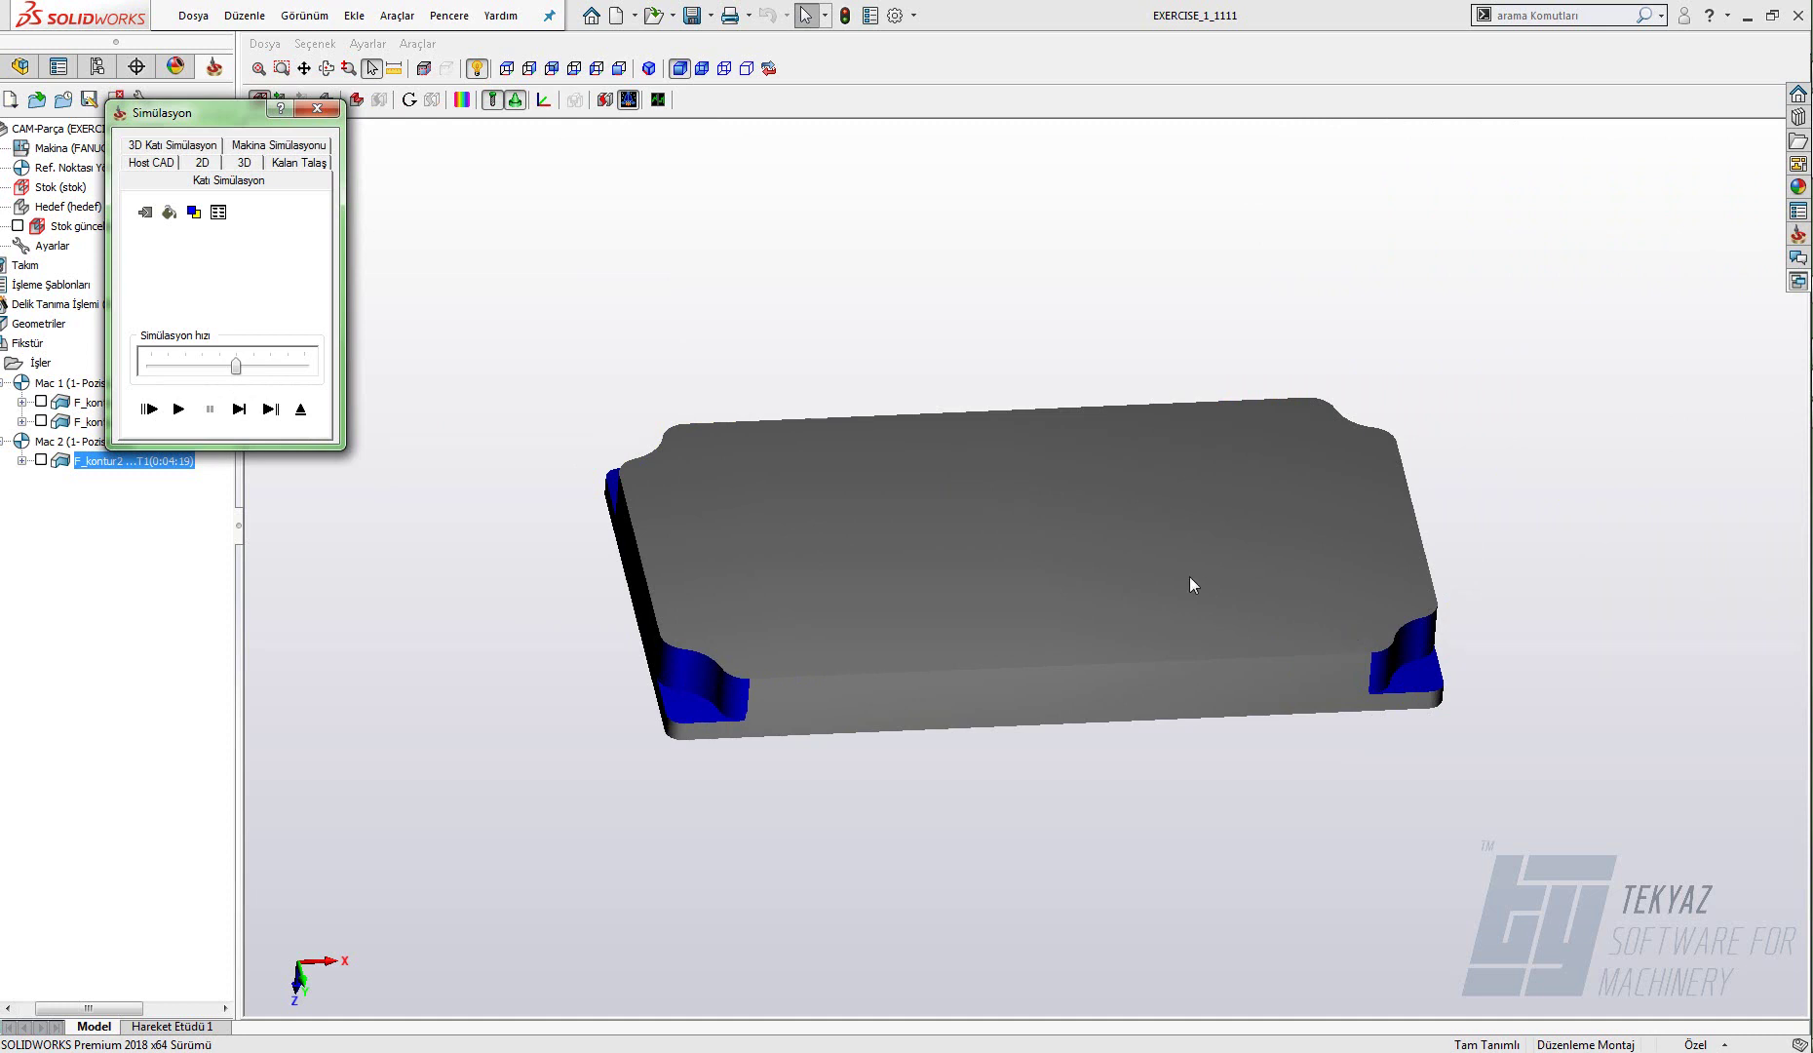
{"action": "middle_click_drag", "start_coordinate": [1191, 576], "coordinate": [1170, 597]}
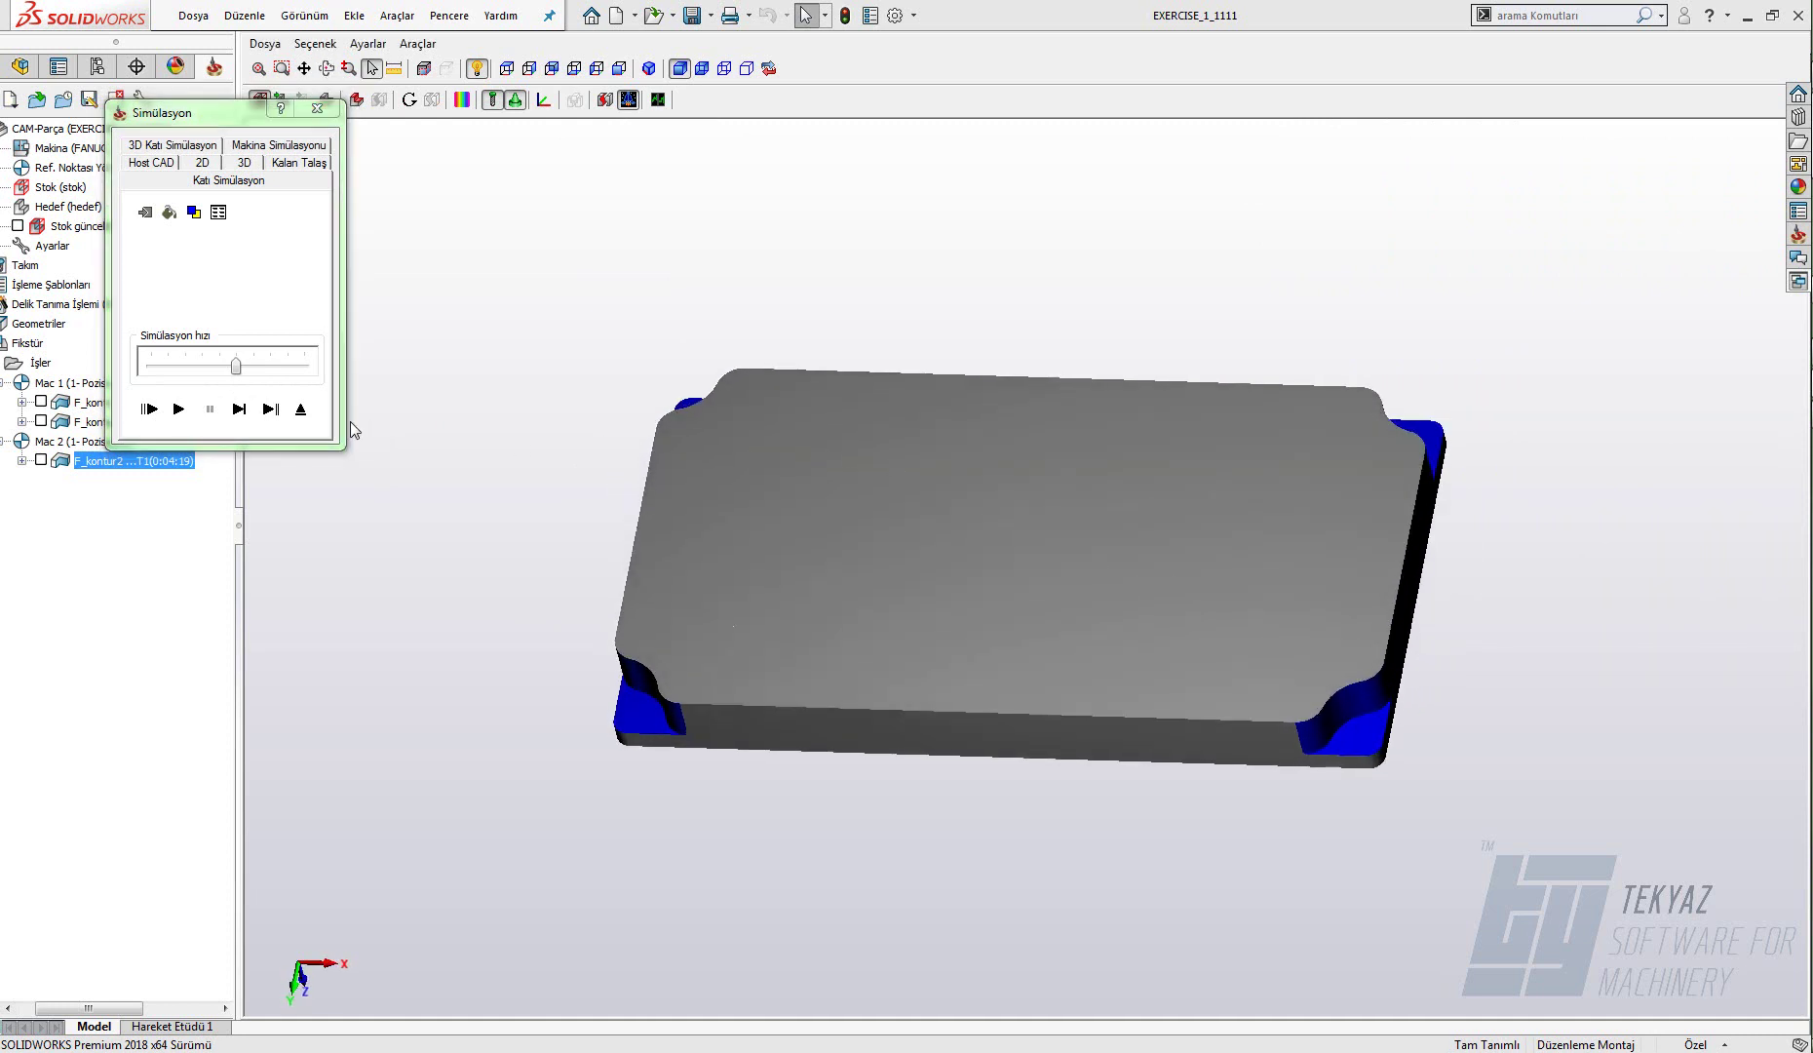
{"action": "left_click", "coordinate": [302, 410]}
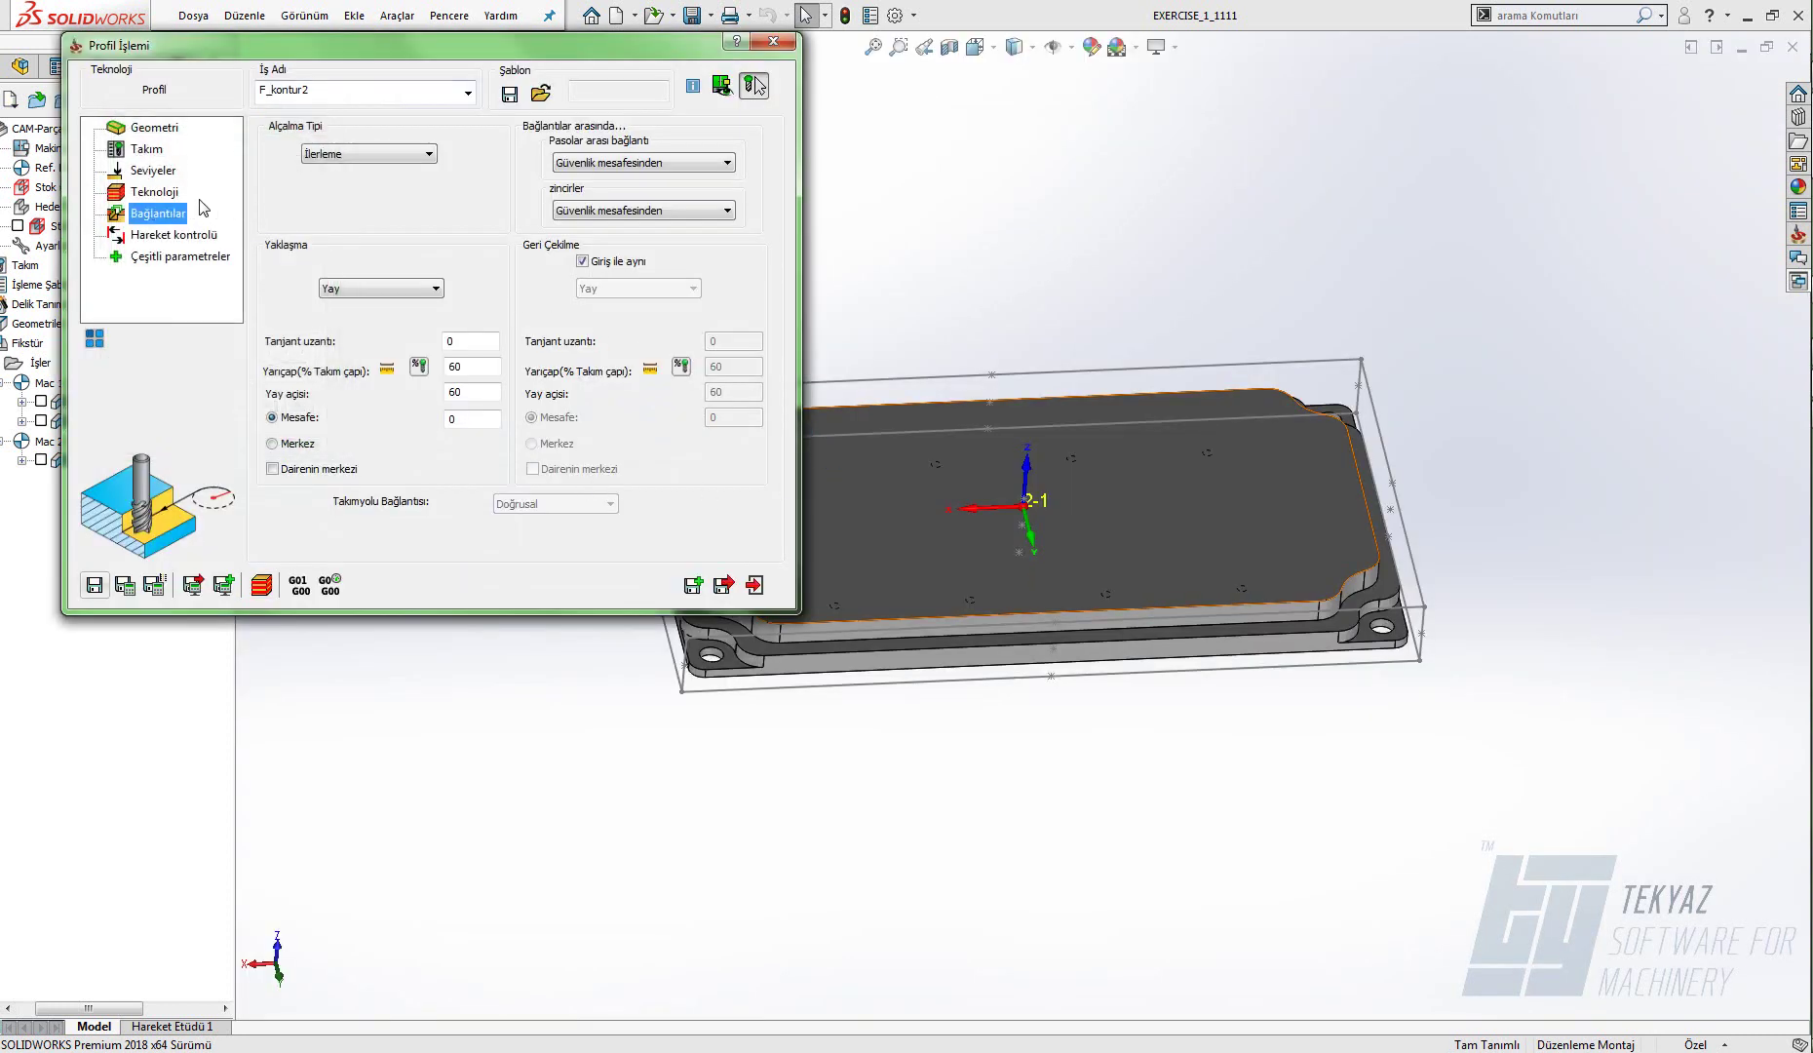
- Turn off the Finiş pass, enable Ofset temizle, and pick the clearing offset from the geometry at the part's corner
{"action": "left_click", "coordinate": [154, 194]}
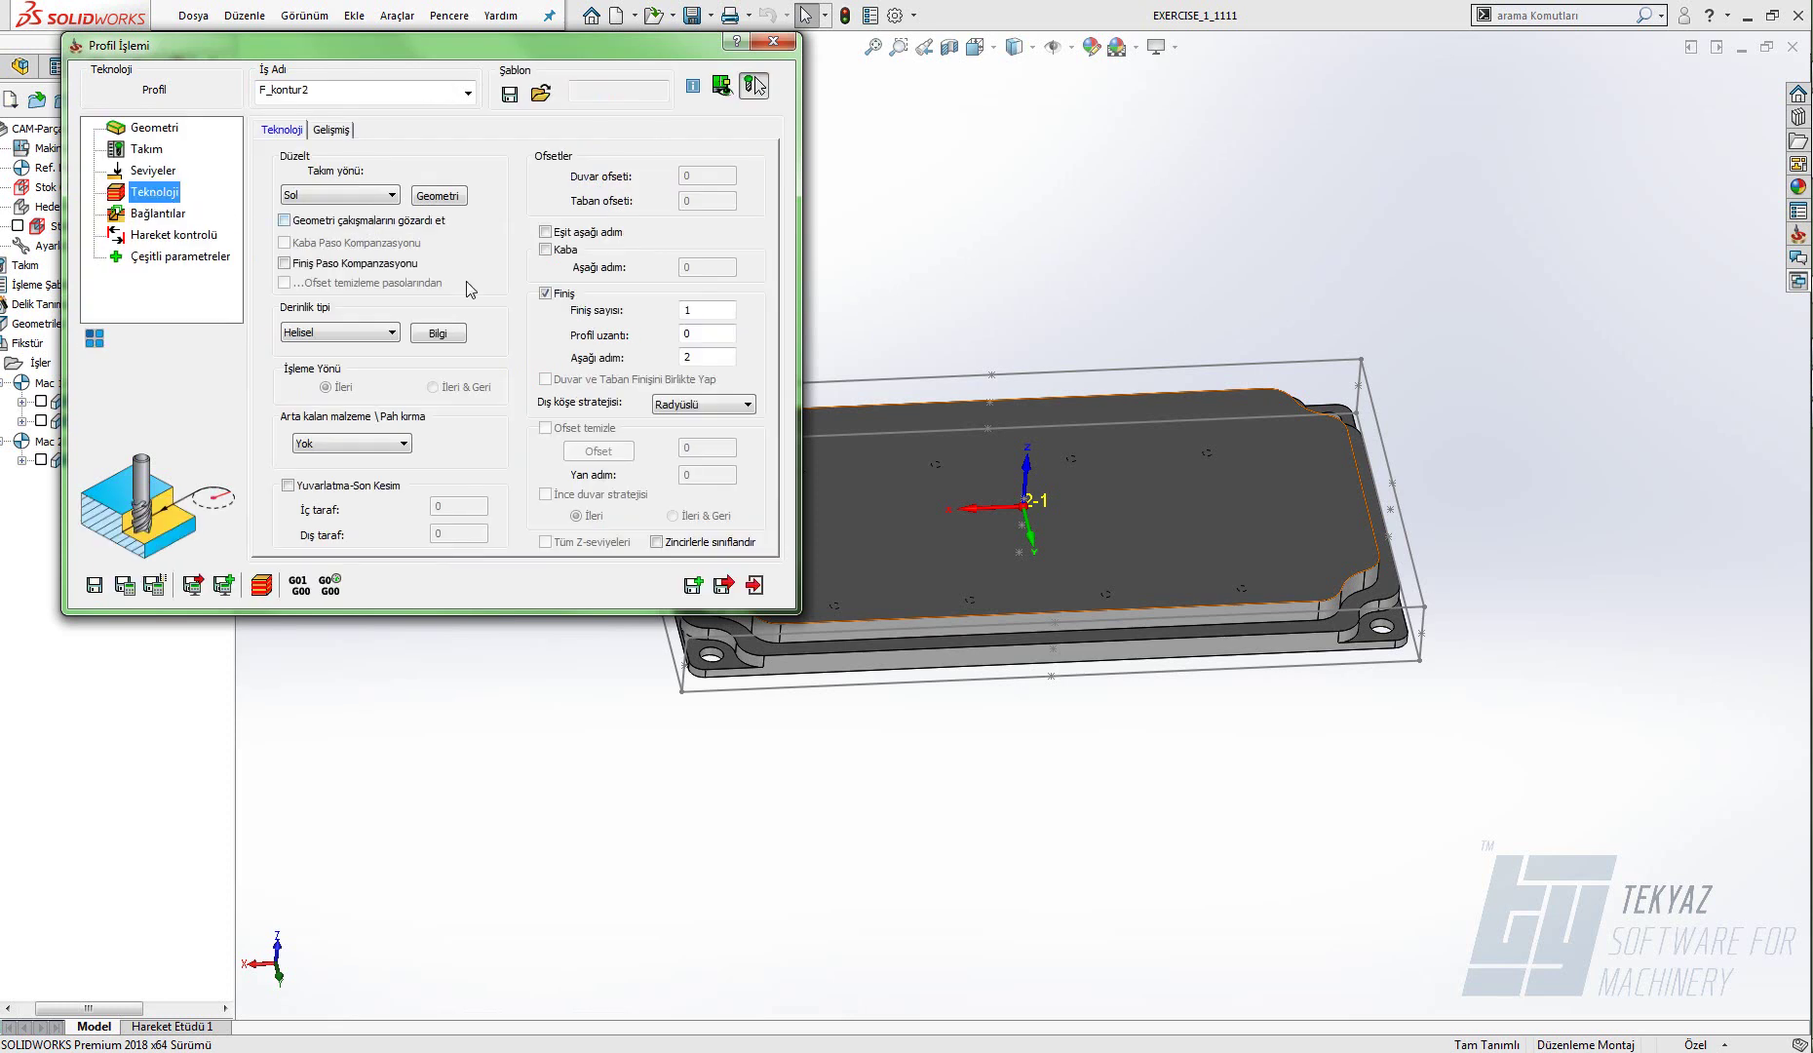
{"action": "left_click", "coordinate": [546, 293]}
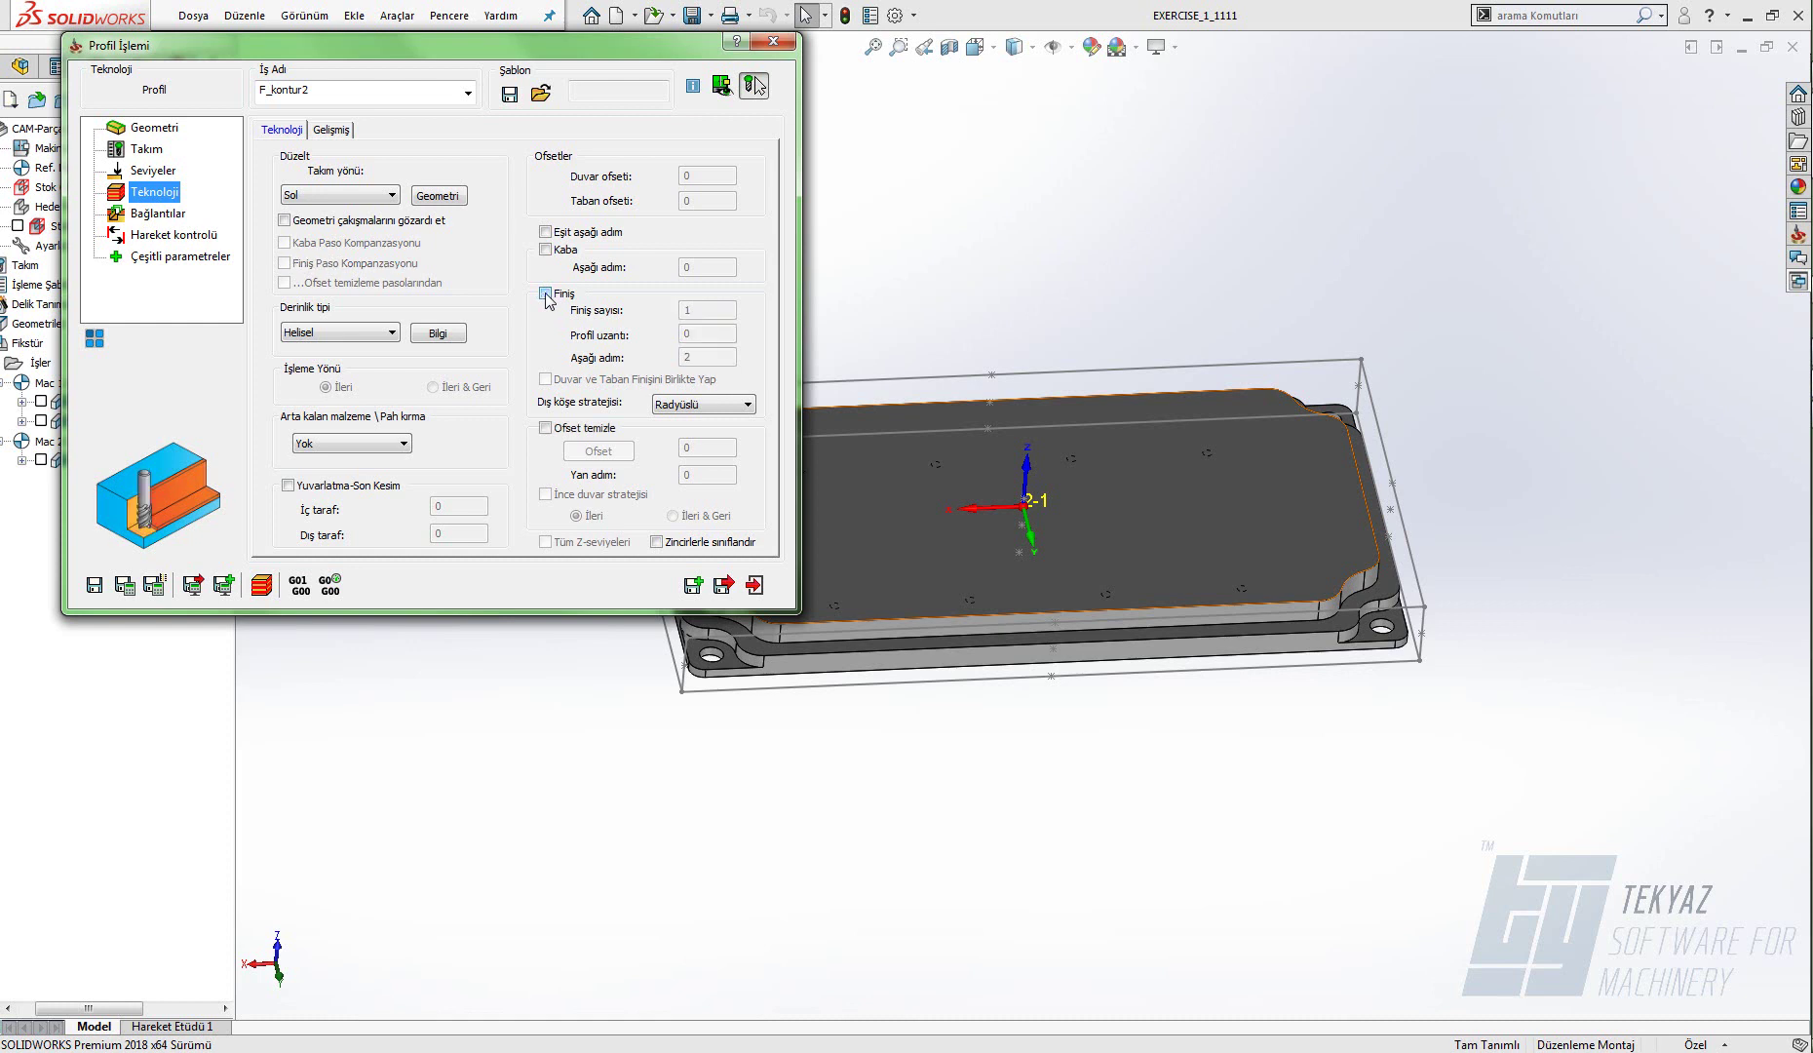
{"action": "left_click", "coordinate": [546, 428]}
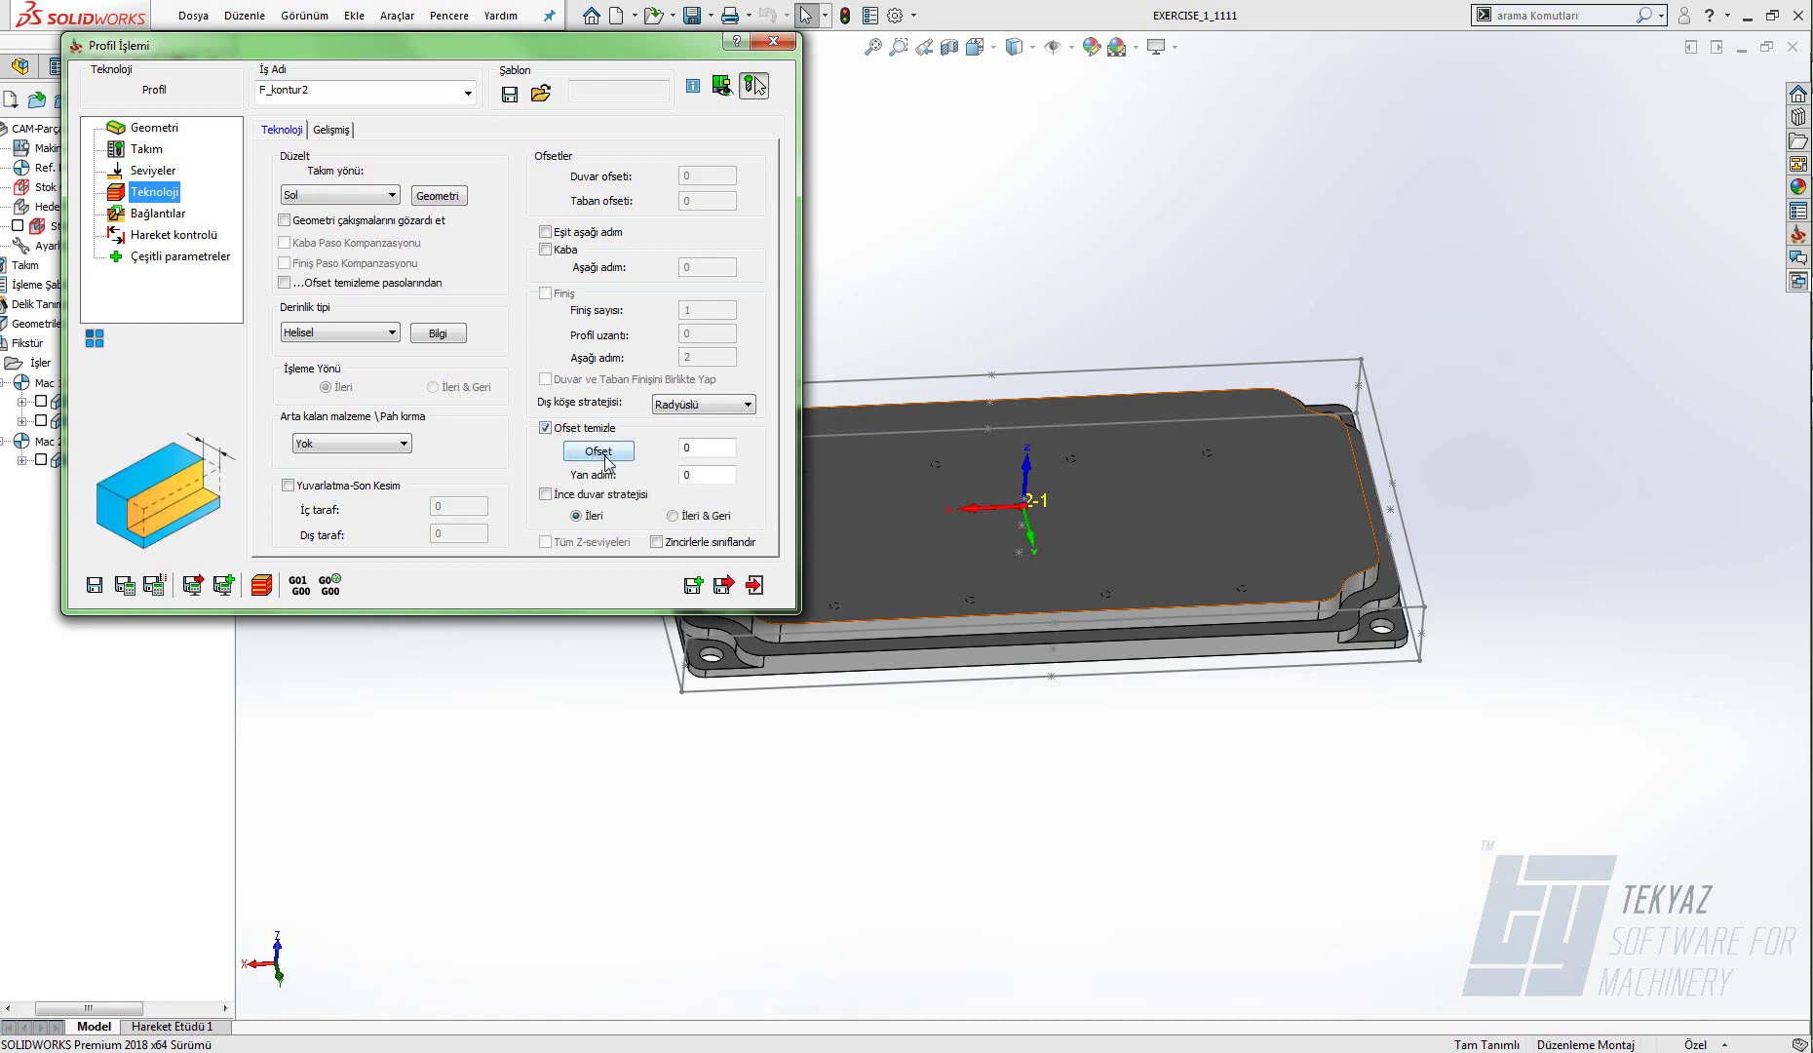
{"action": "left_click", "coordinate": [603, 453]}
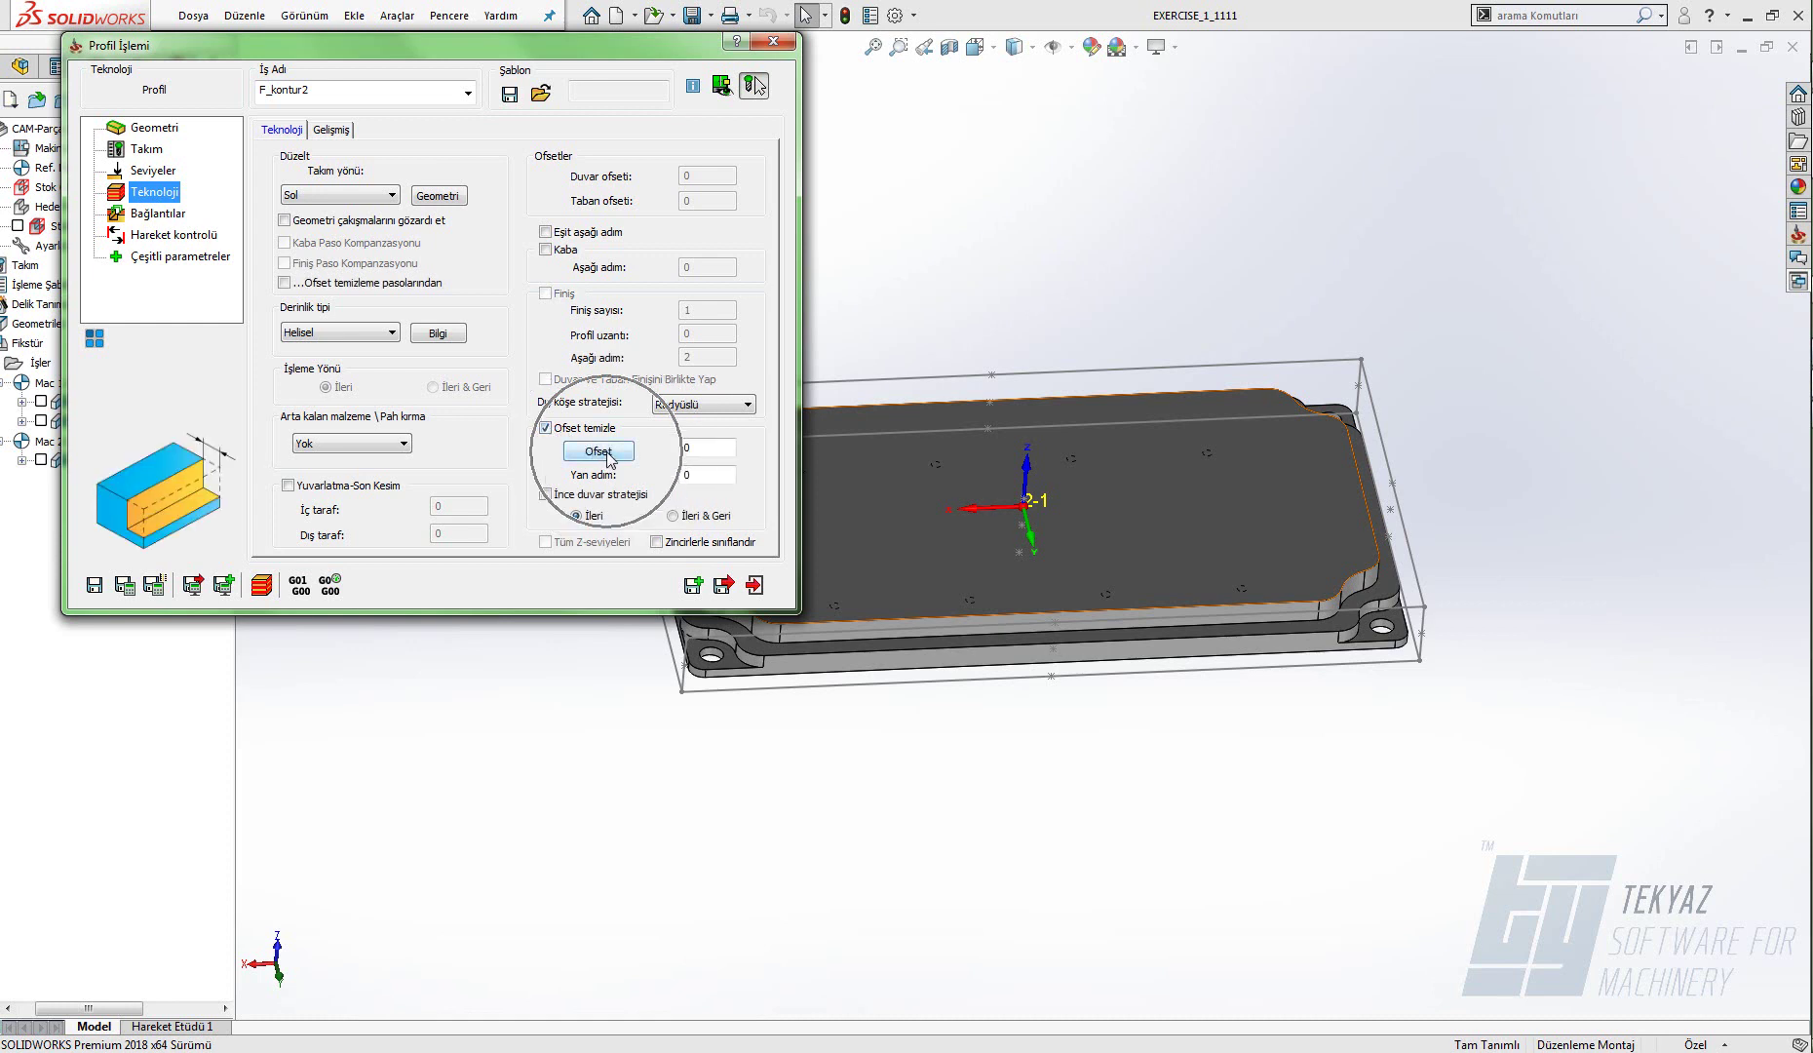
{"action": "left_click", "coordinate": [694, 666]}
{"action": "left_click", "coordinate": [12, 121]}
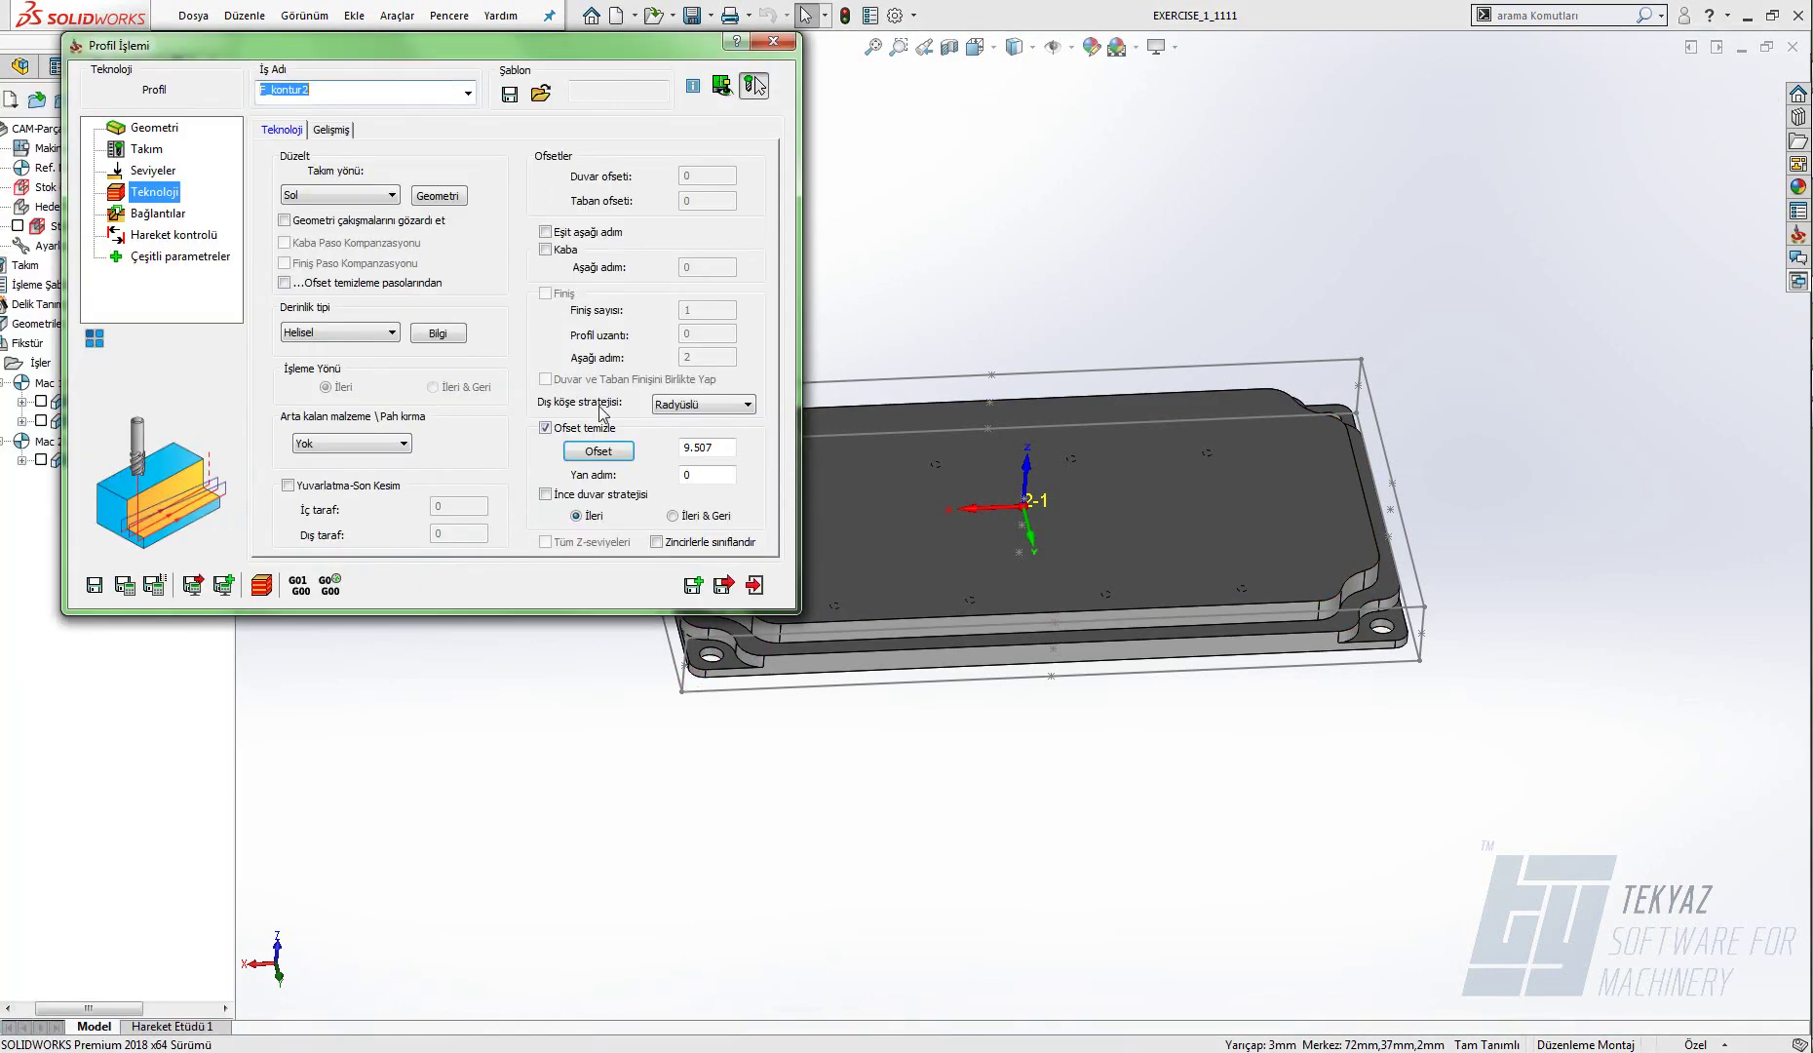
- Set the Ofset temizle offset to 9 and the side step (Yan adım) to 1, with the İleri & Geri direction
{"action": "double_click", "coordinate": [721, 450]}
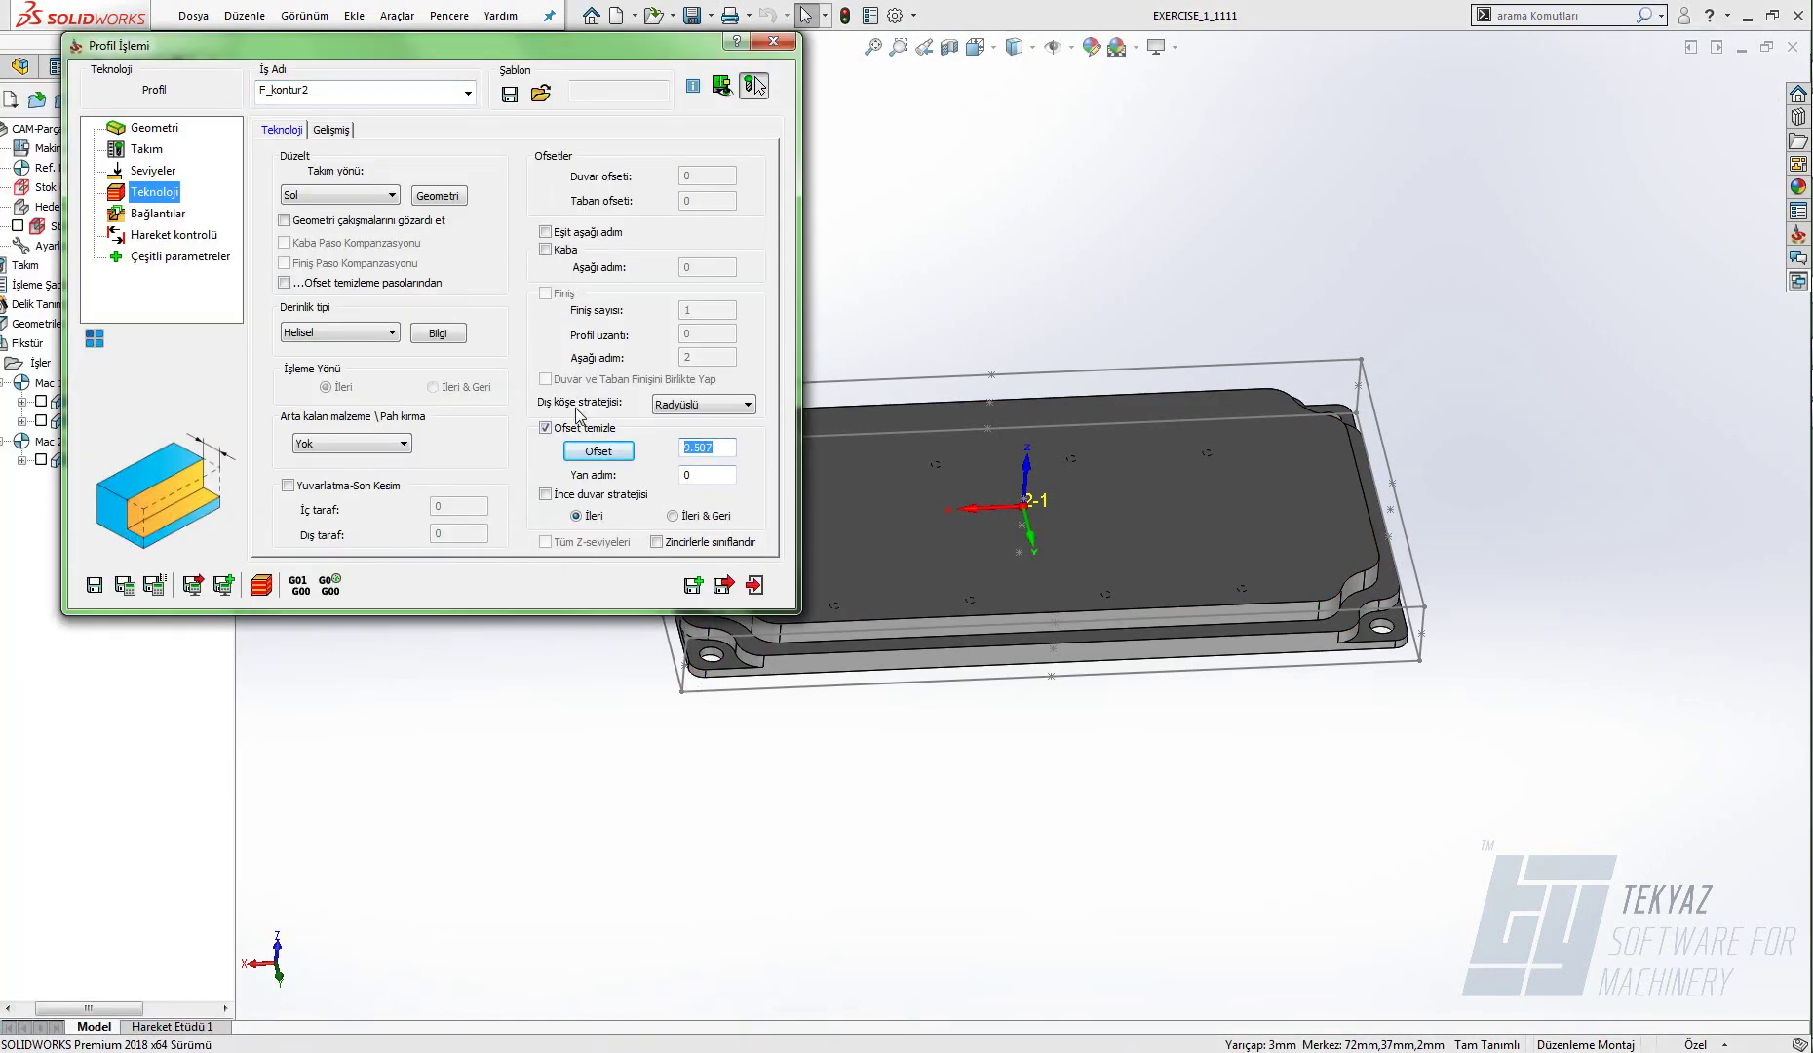
{"action": "type", "text": "9"}
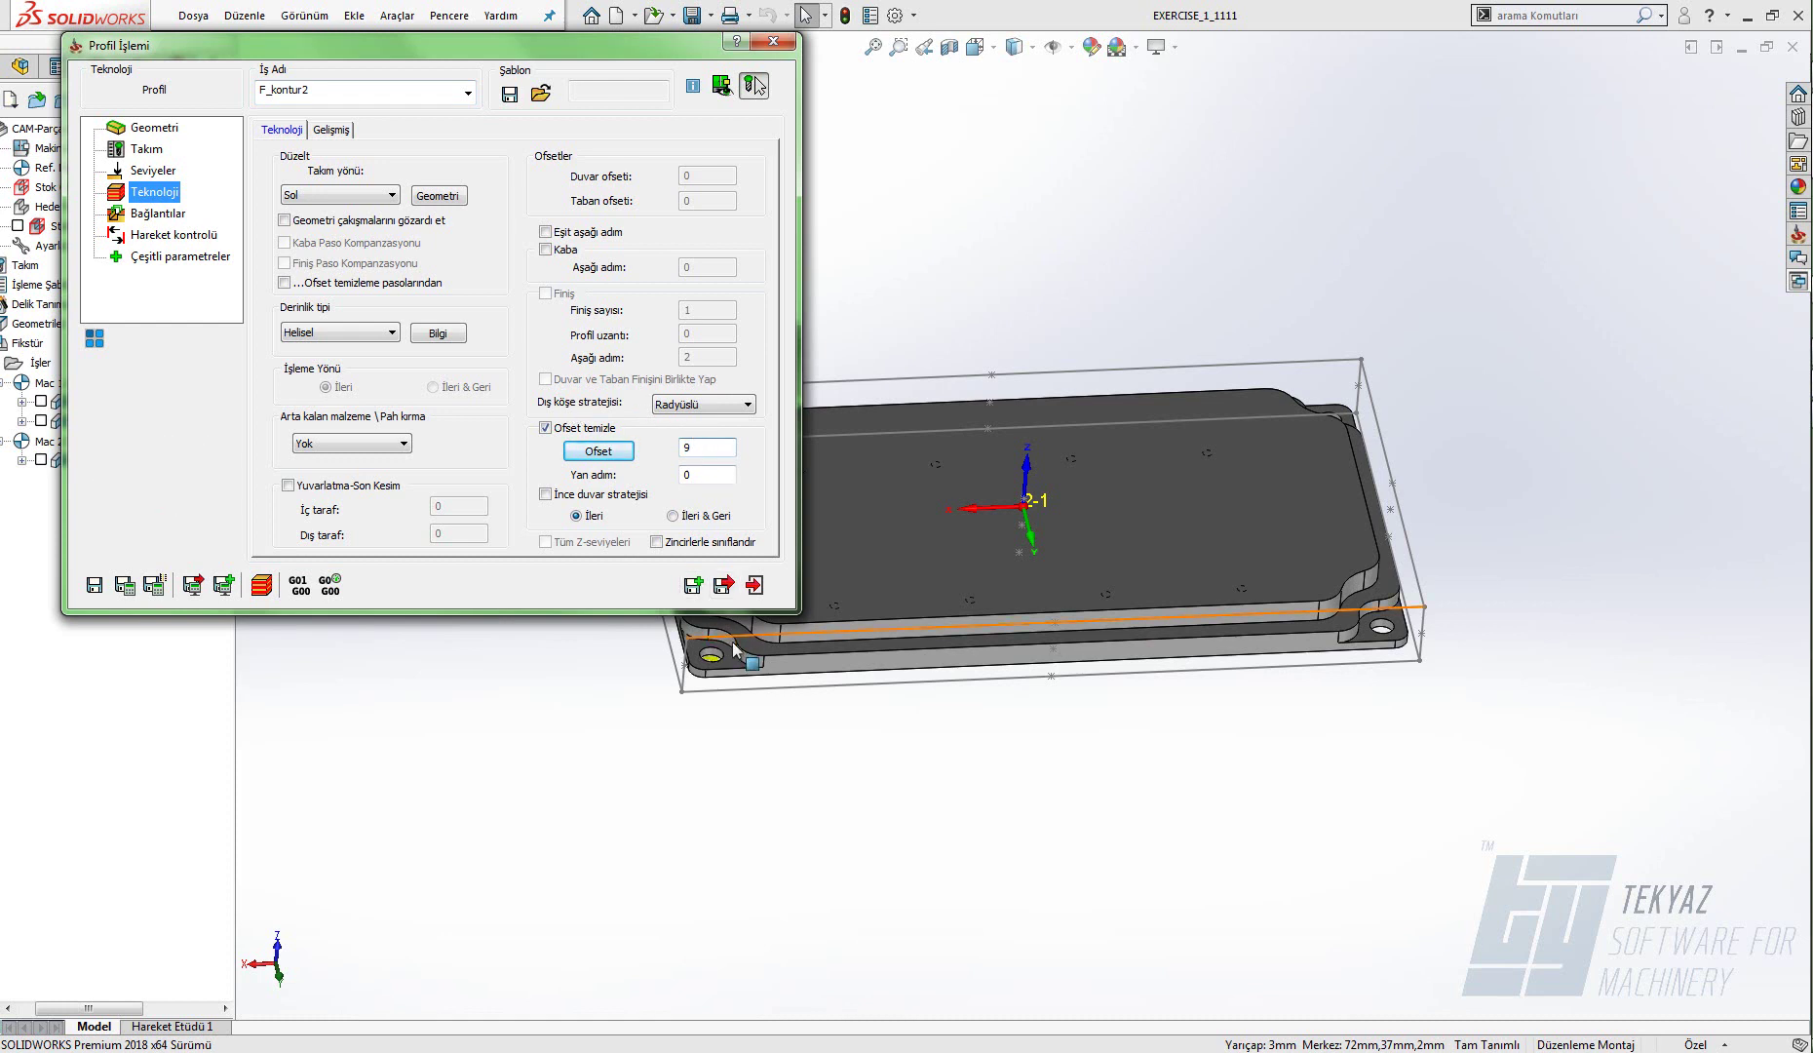
{"action": "left_click", "coordinate": [706, 475]}
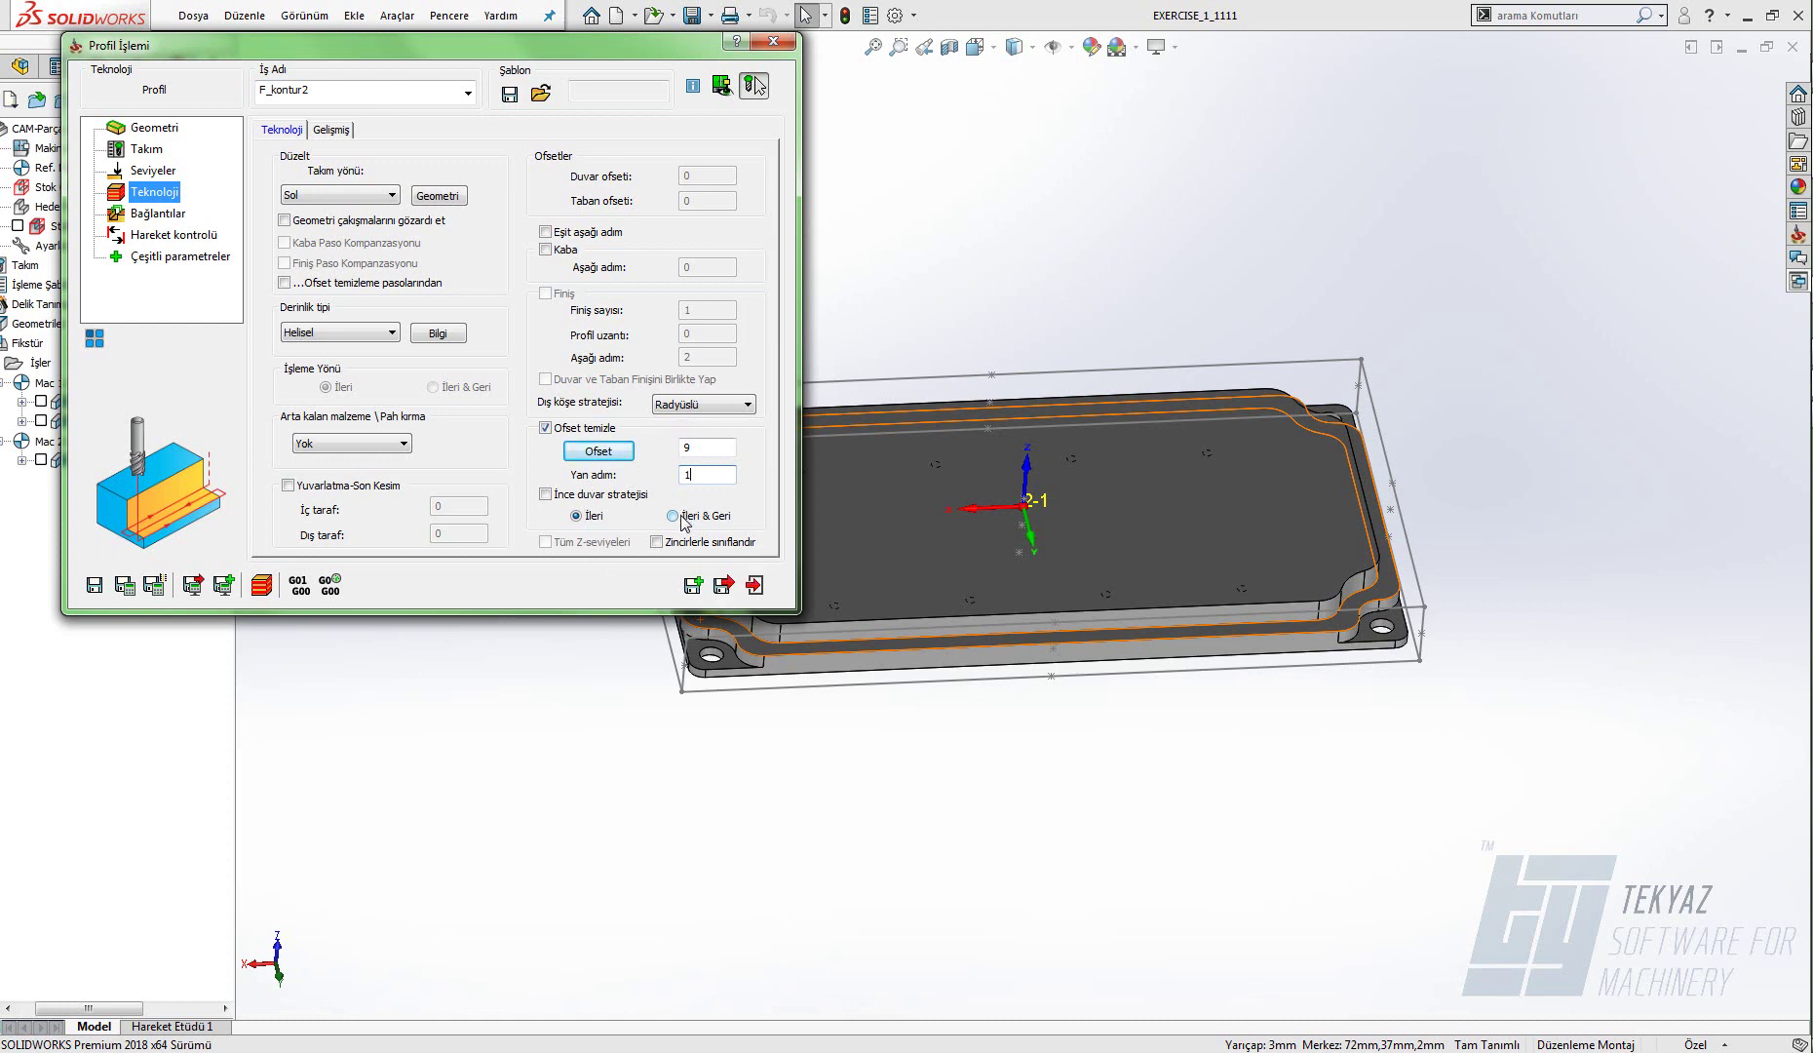
{"action": "left_click", "coordinate": [682, 518]}
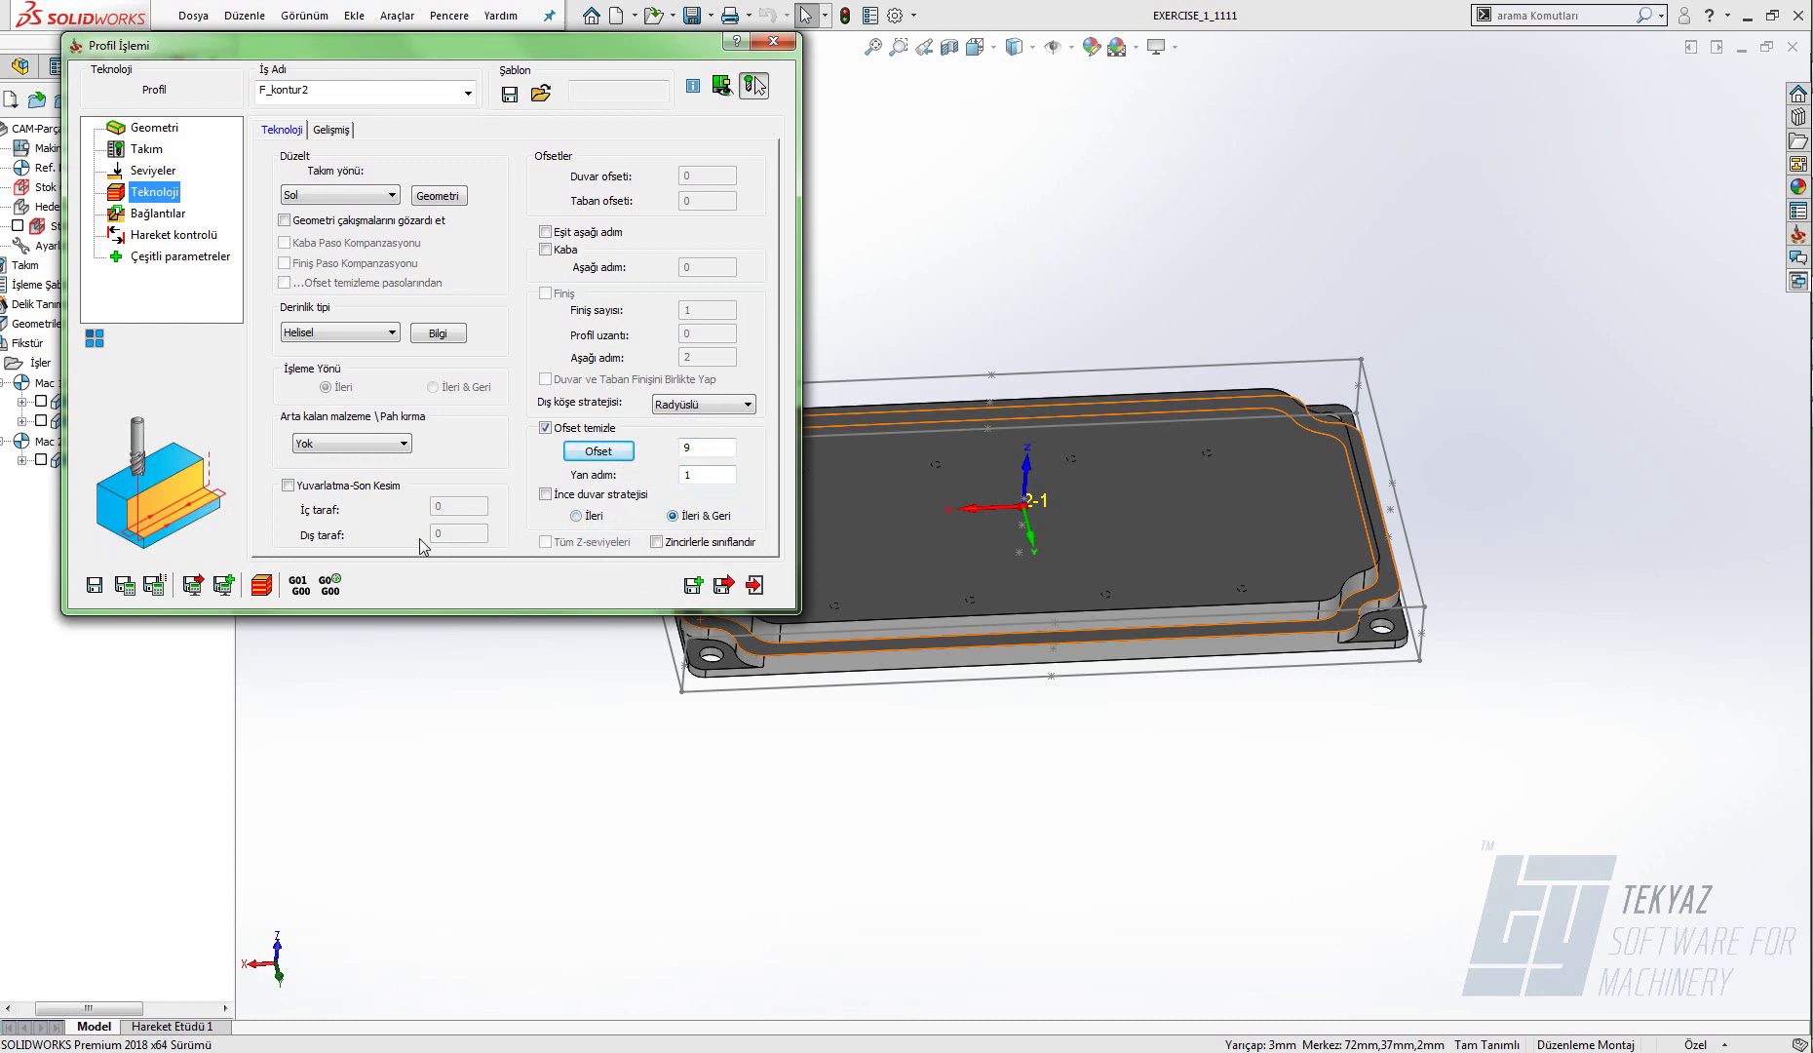
- Set the depth type (Derinlik tipi) to Sabit and re-enable Finiş with a down step of 0 so the toolpath can be calculated
{"action": "left_click", "coordinate": [125, 585]}
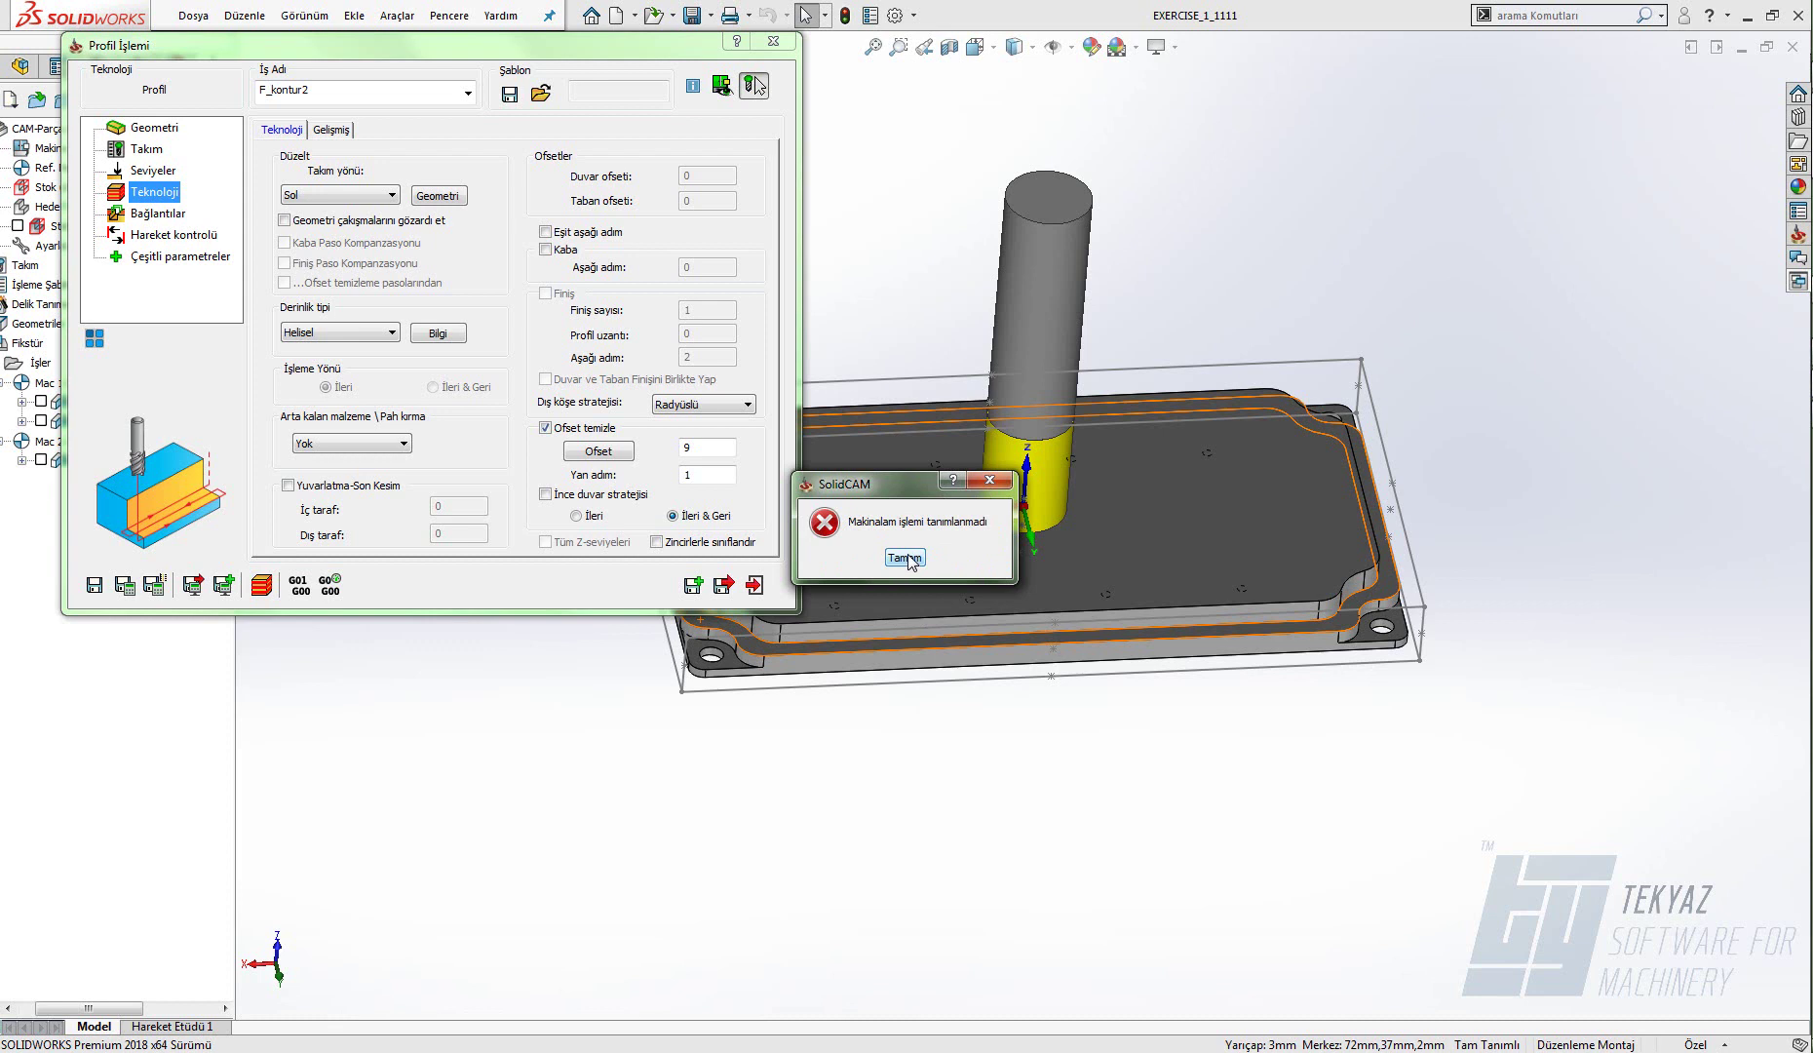
{"action": "left_click", "coordinate": [904, 558]}
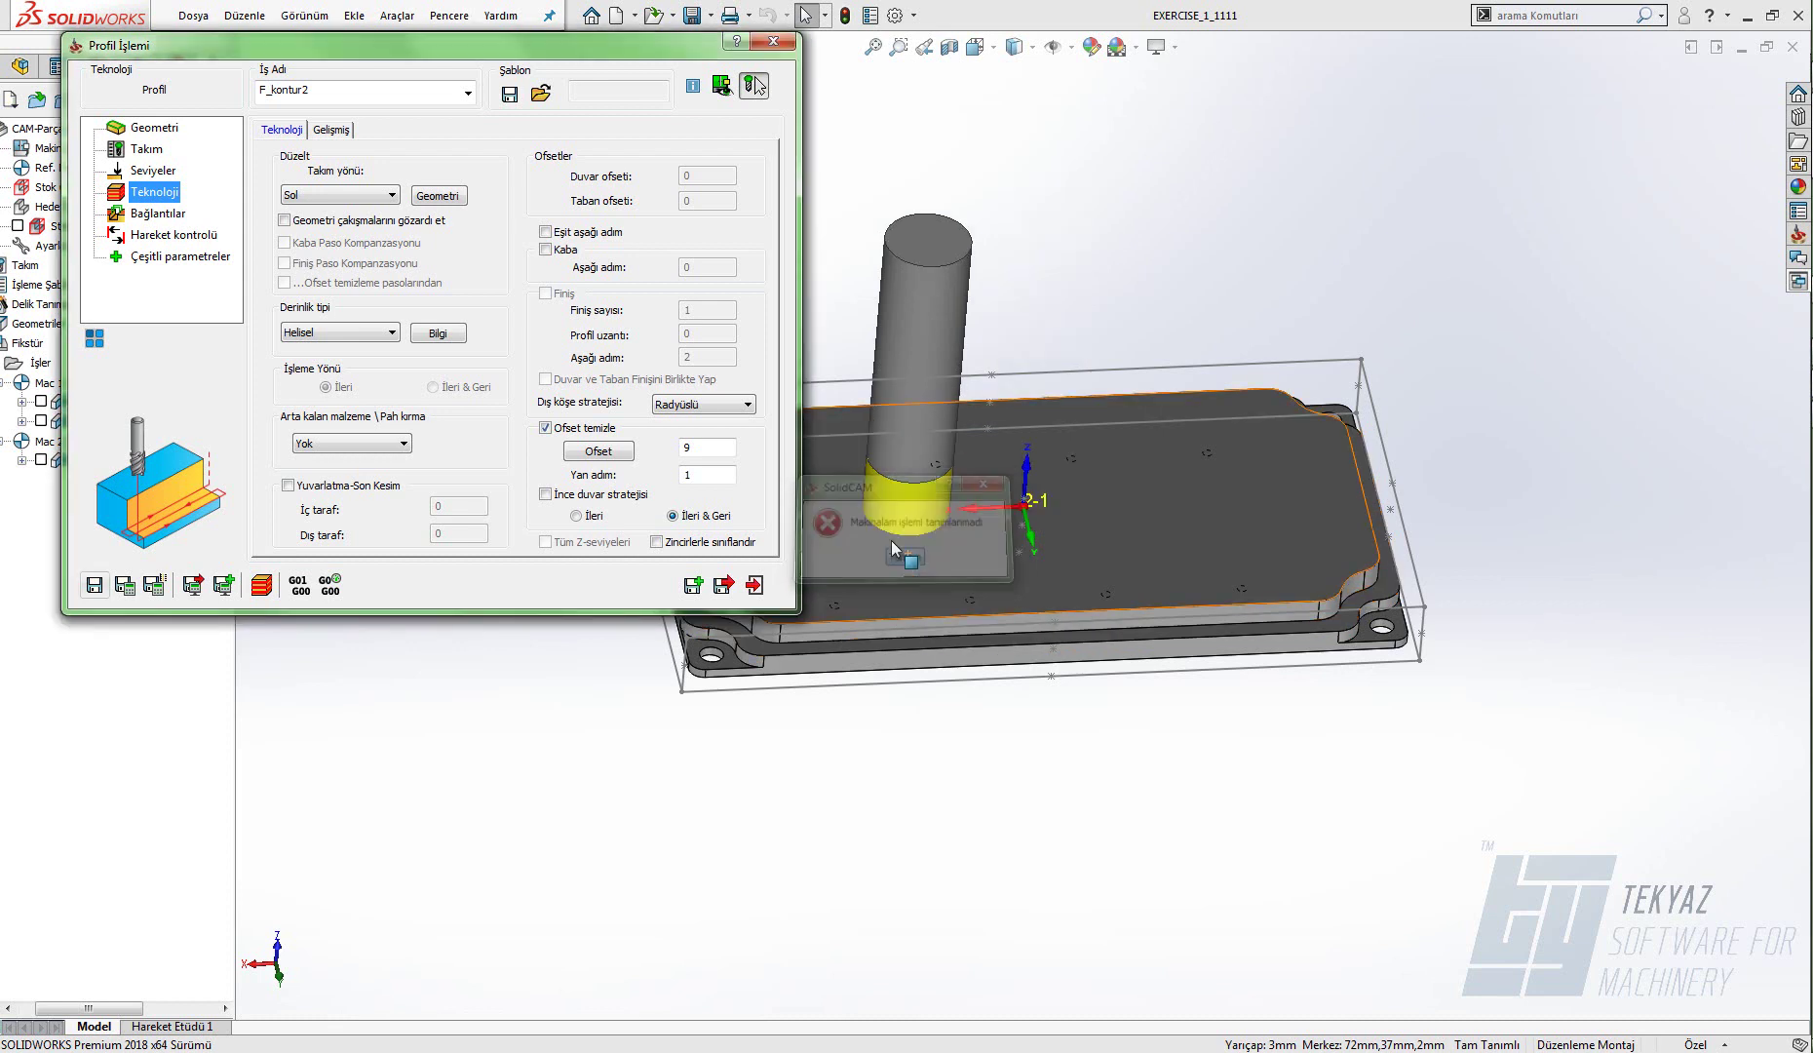
{"action": "left_click", "coordinate": [355, 333]}
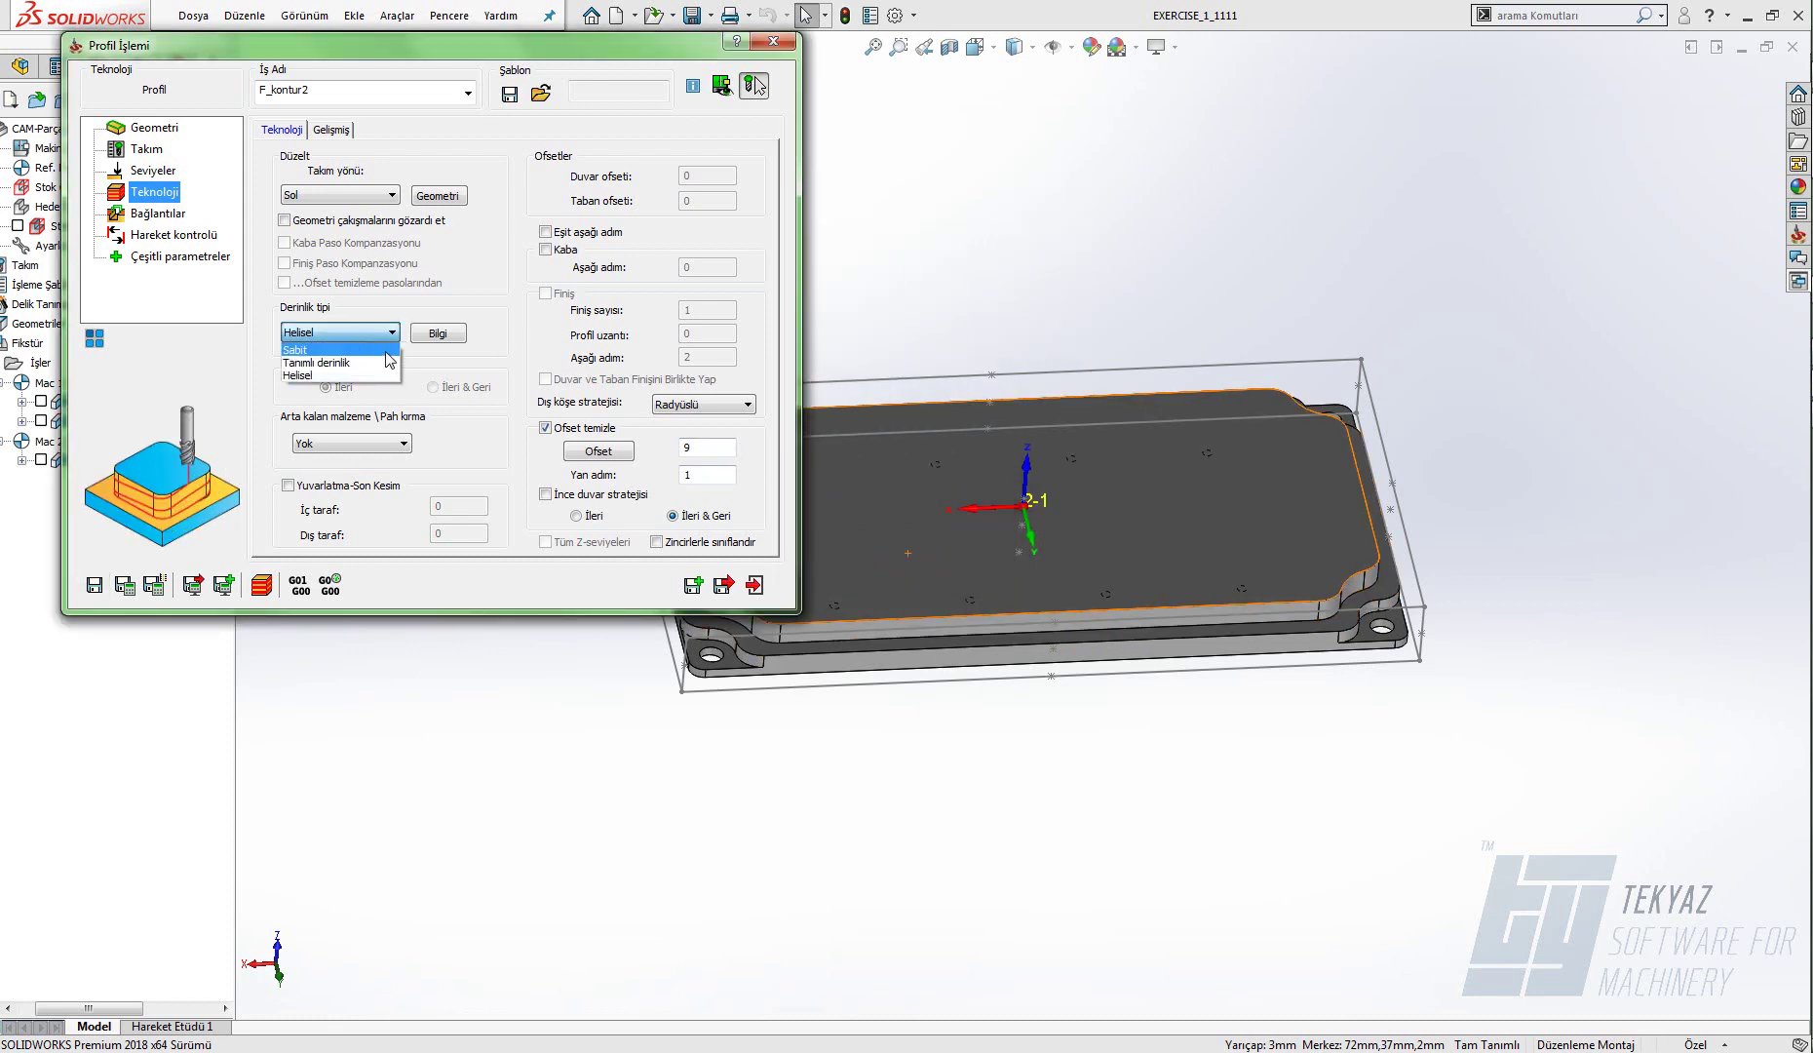
{"action": "left_click", "coordinate": [386, 351]}
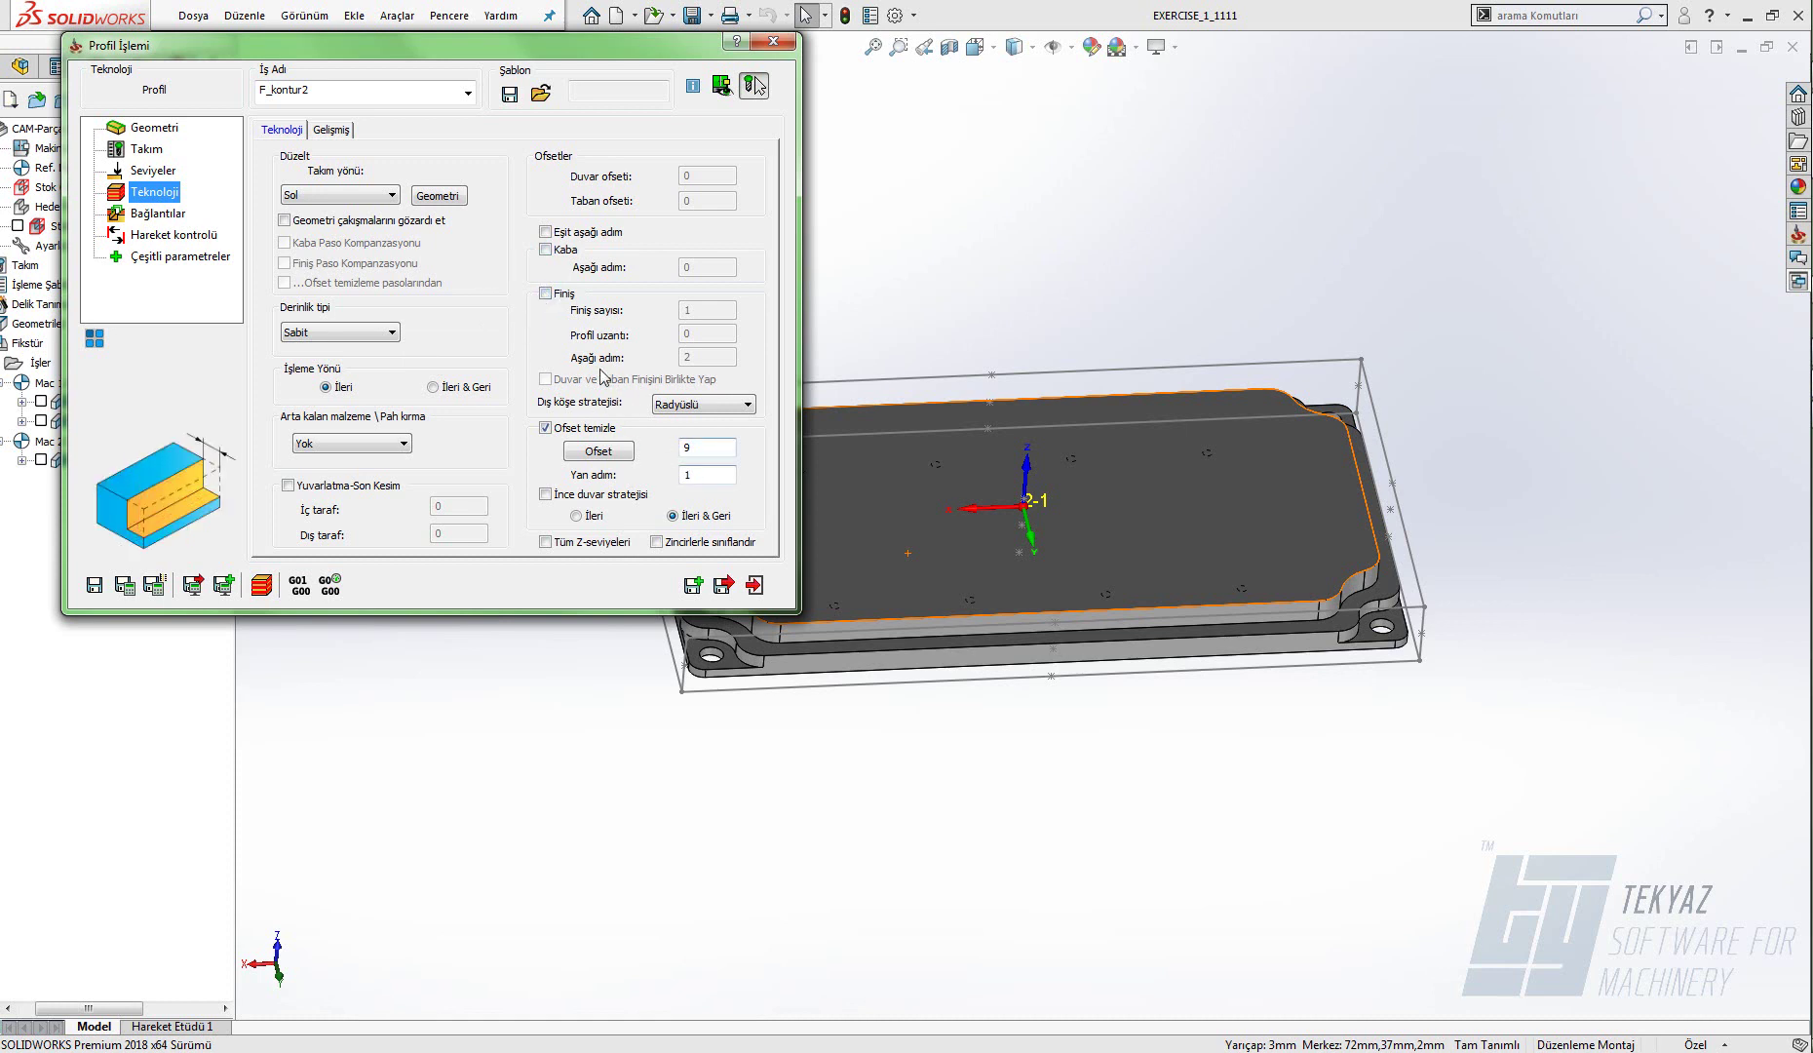
{"action": "left_click", "coordinate": [547, 294]}
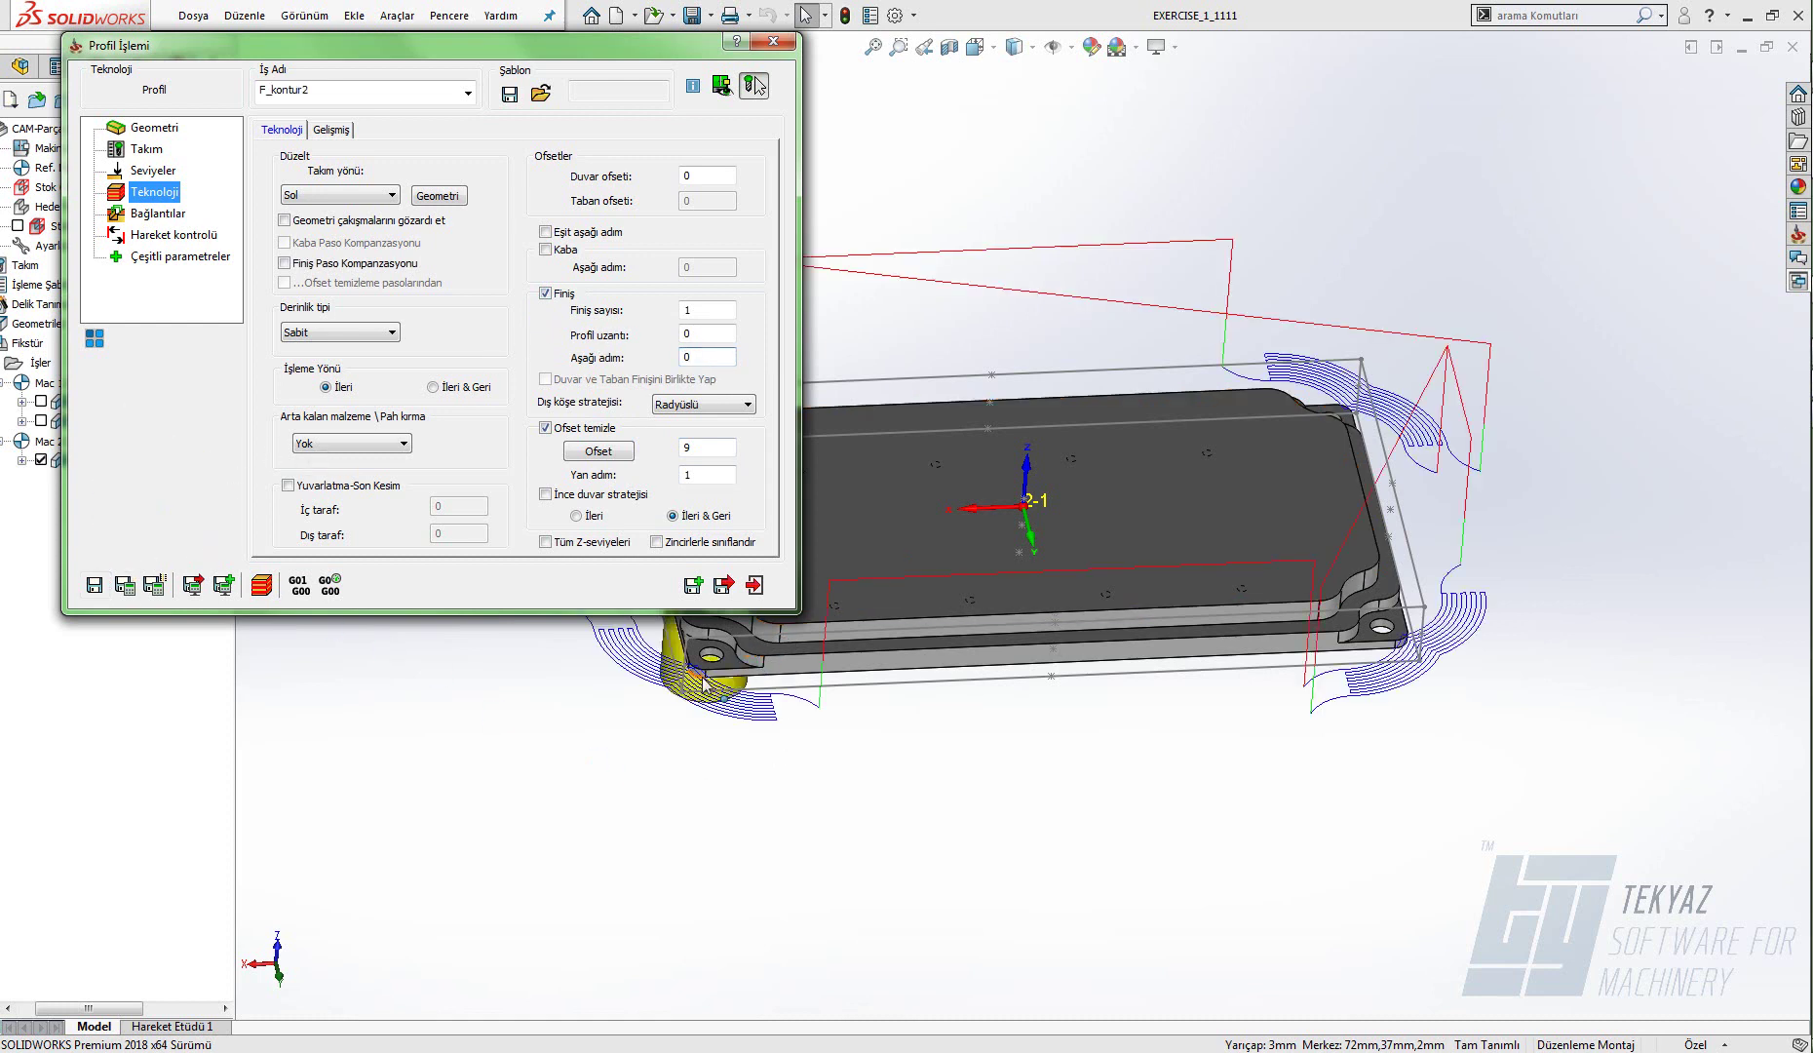
- Run the solid simulation of the offset-clearing corner toolpath at a slower speed and exit it
{"action": "left_click", "coordinate": [261, 585]}
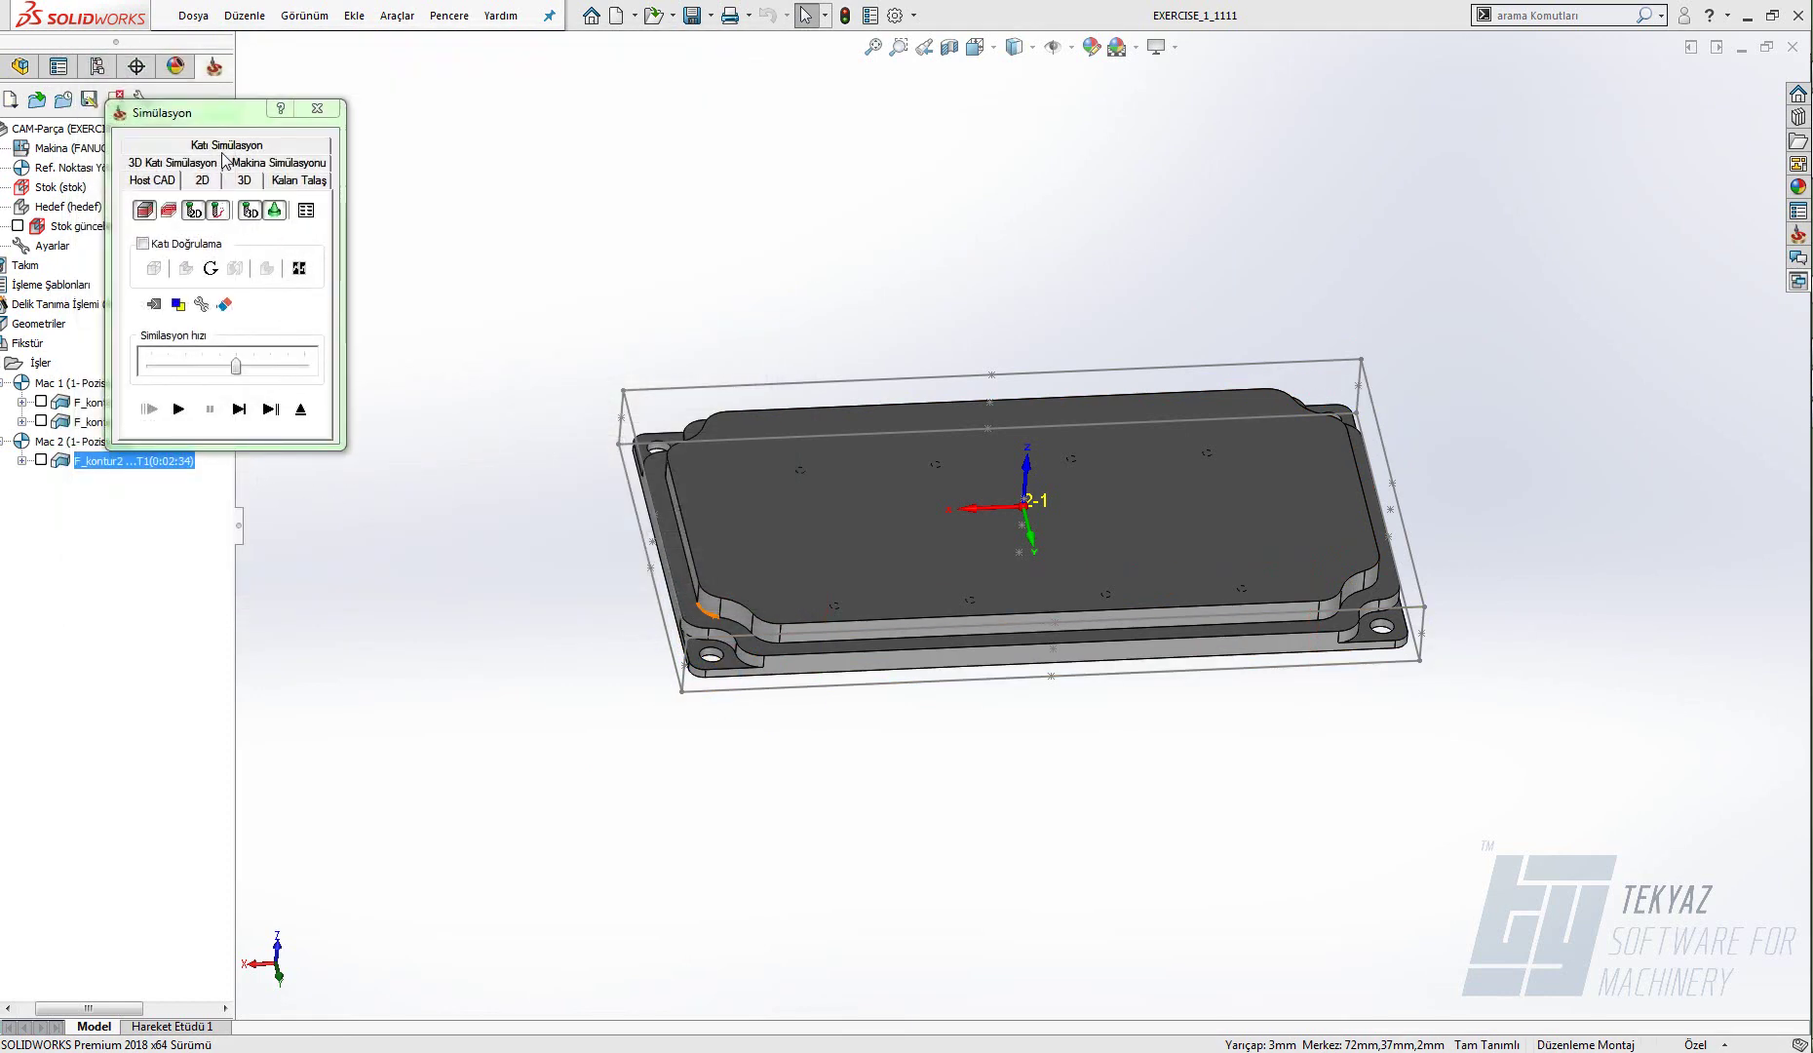
{"action": "left_click", "coordinate": [225, 146]}
{"action": "left_click", "coordinate": [180, 417]}
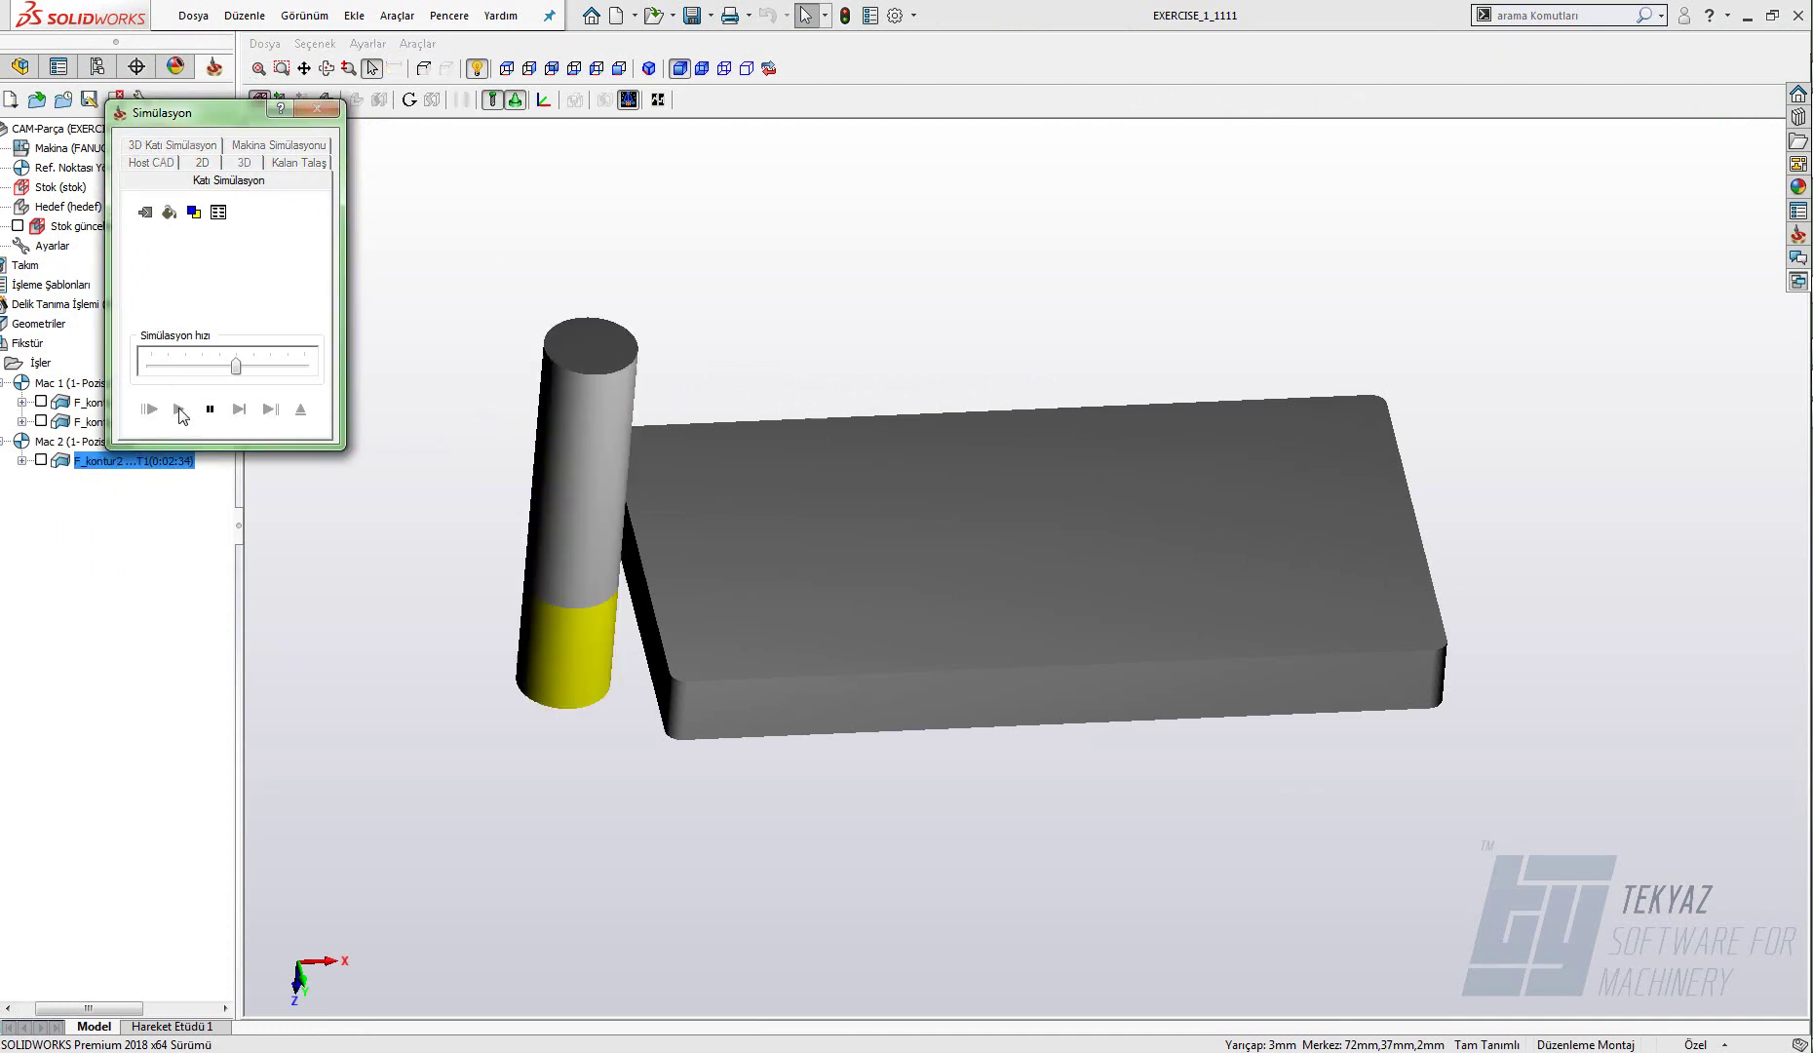
{"action": "left_click_drag", "start_coordinate": [235, 365], "coordinate": [150, 367]}
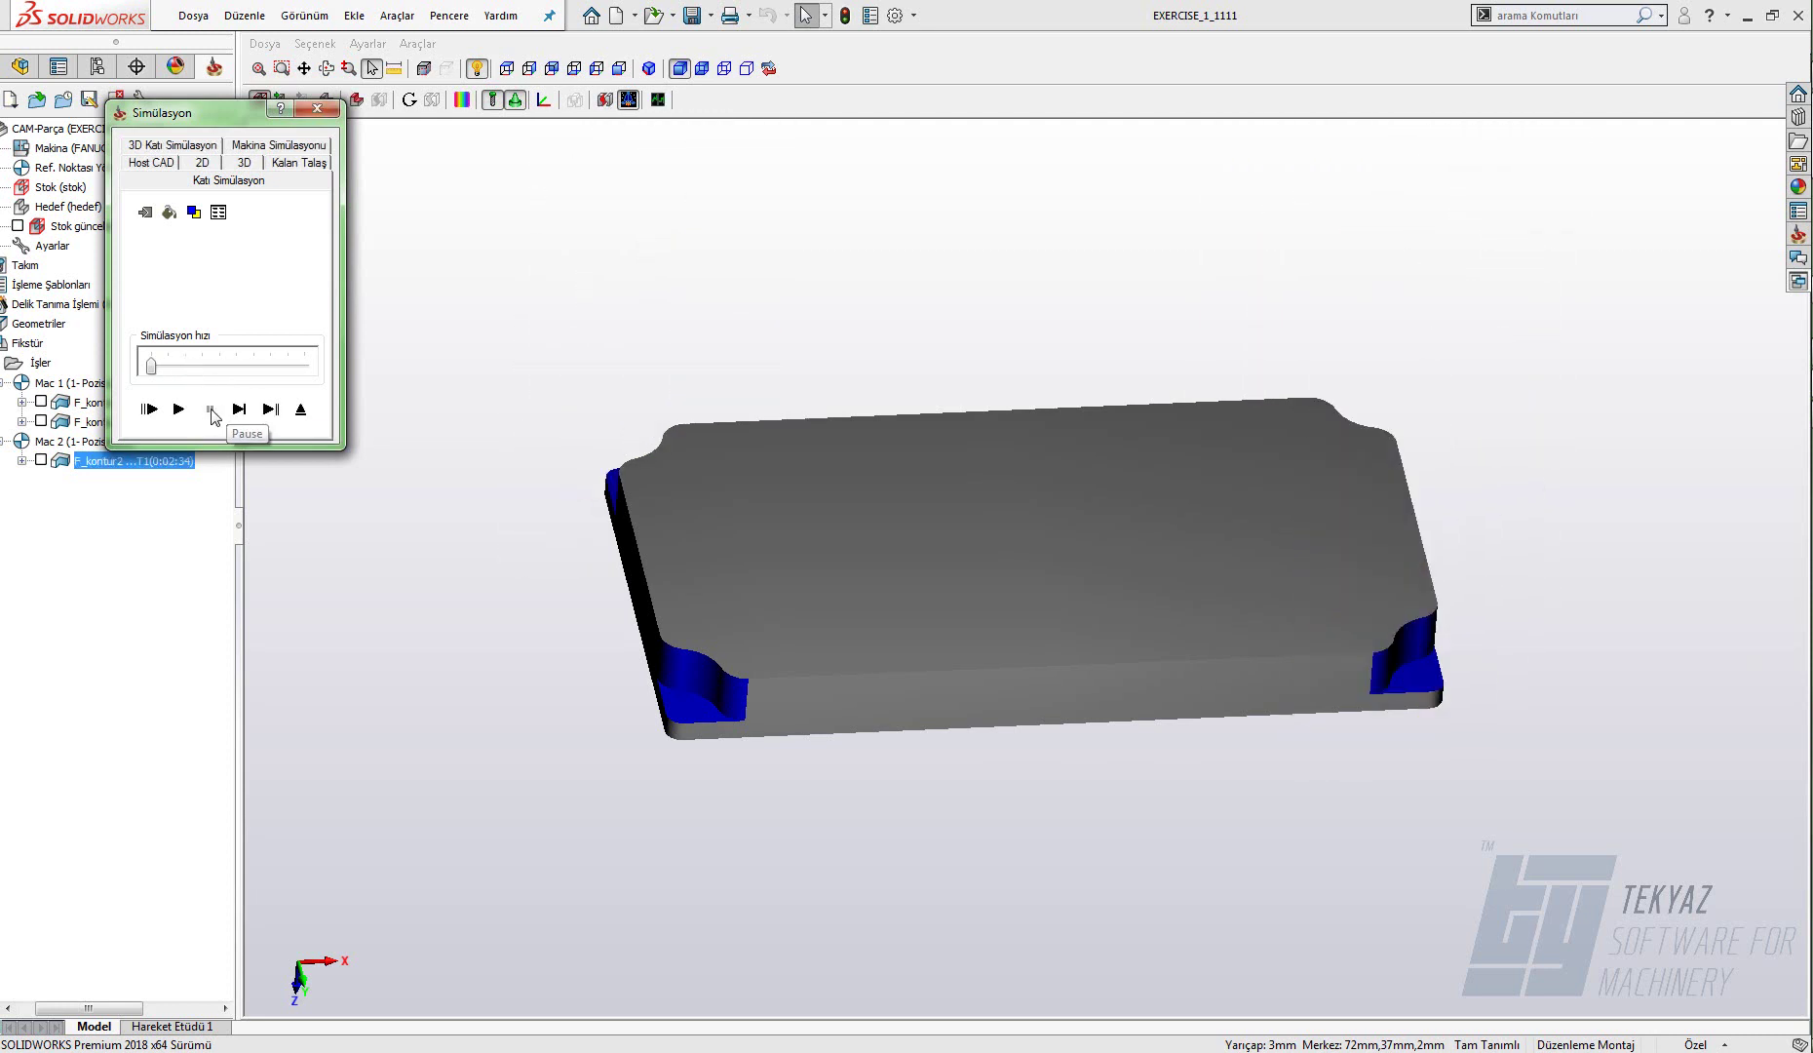
{"action": "left_click", "coordinate": [300, 410]}
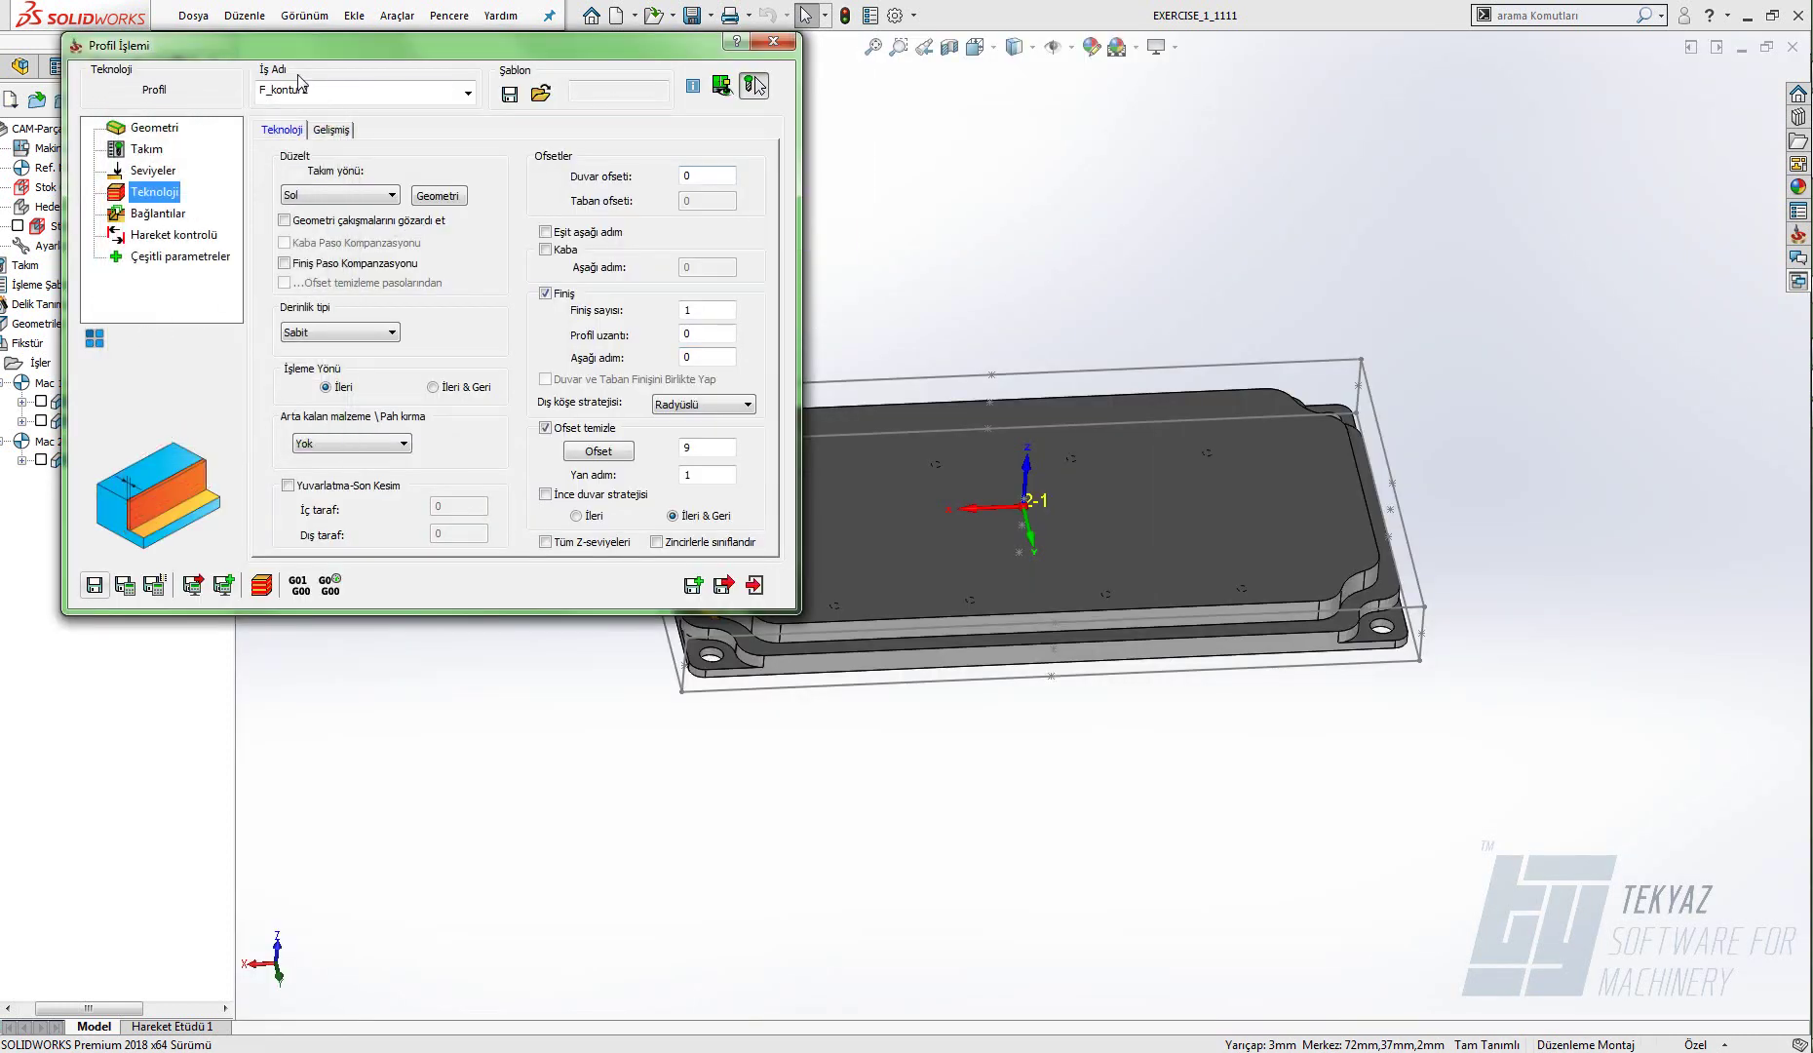
- Set the links between both passes and chains to the upper plane's safety distance (Üst düzlemin güvenlik mesafesinden)
{"action": "left_click_drag", "start_coordinate": [305, 47], "coordinate": [407, 92]}
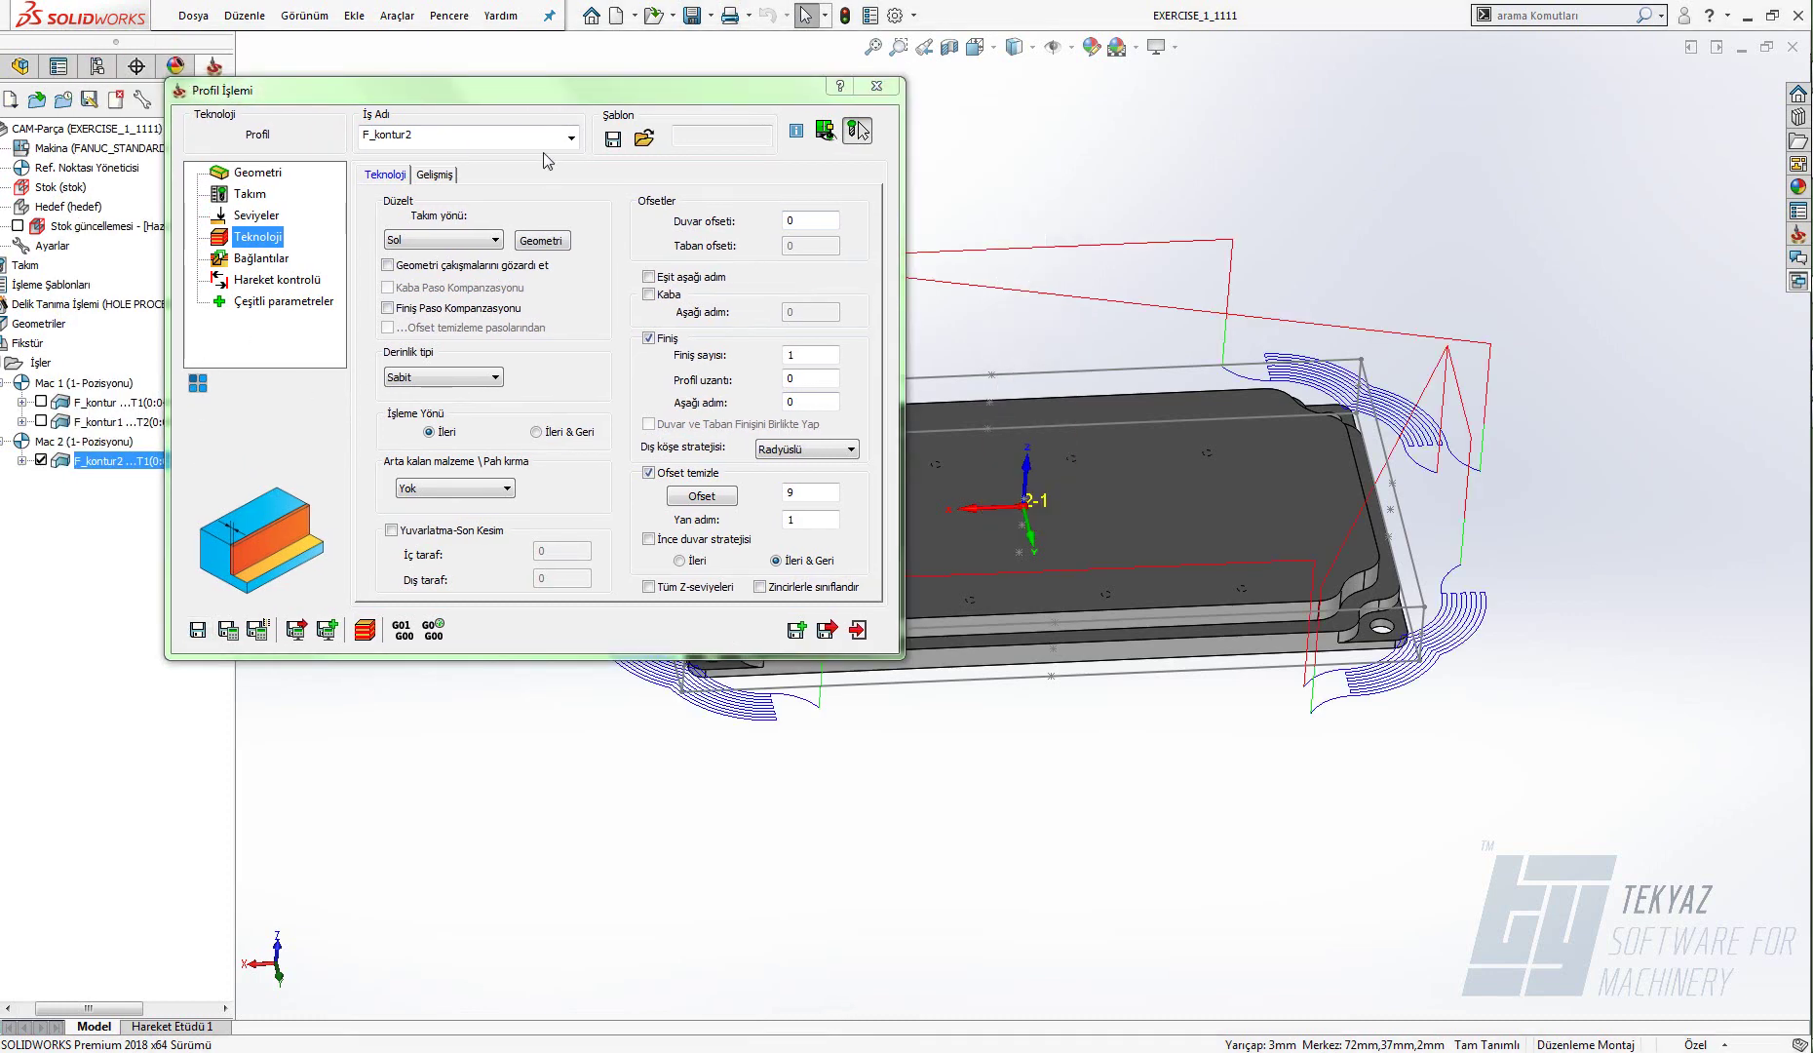
{"action": "left_click_drag", "start_coordinate": [552, 98], "coordinate": [381, 17]}
{"action": "middle_click_drag", "start_coordinate": [1222, 411], "coordinate": [1233, 235]}
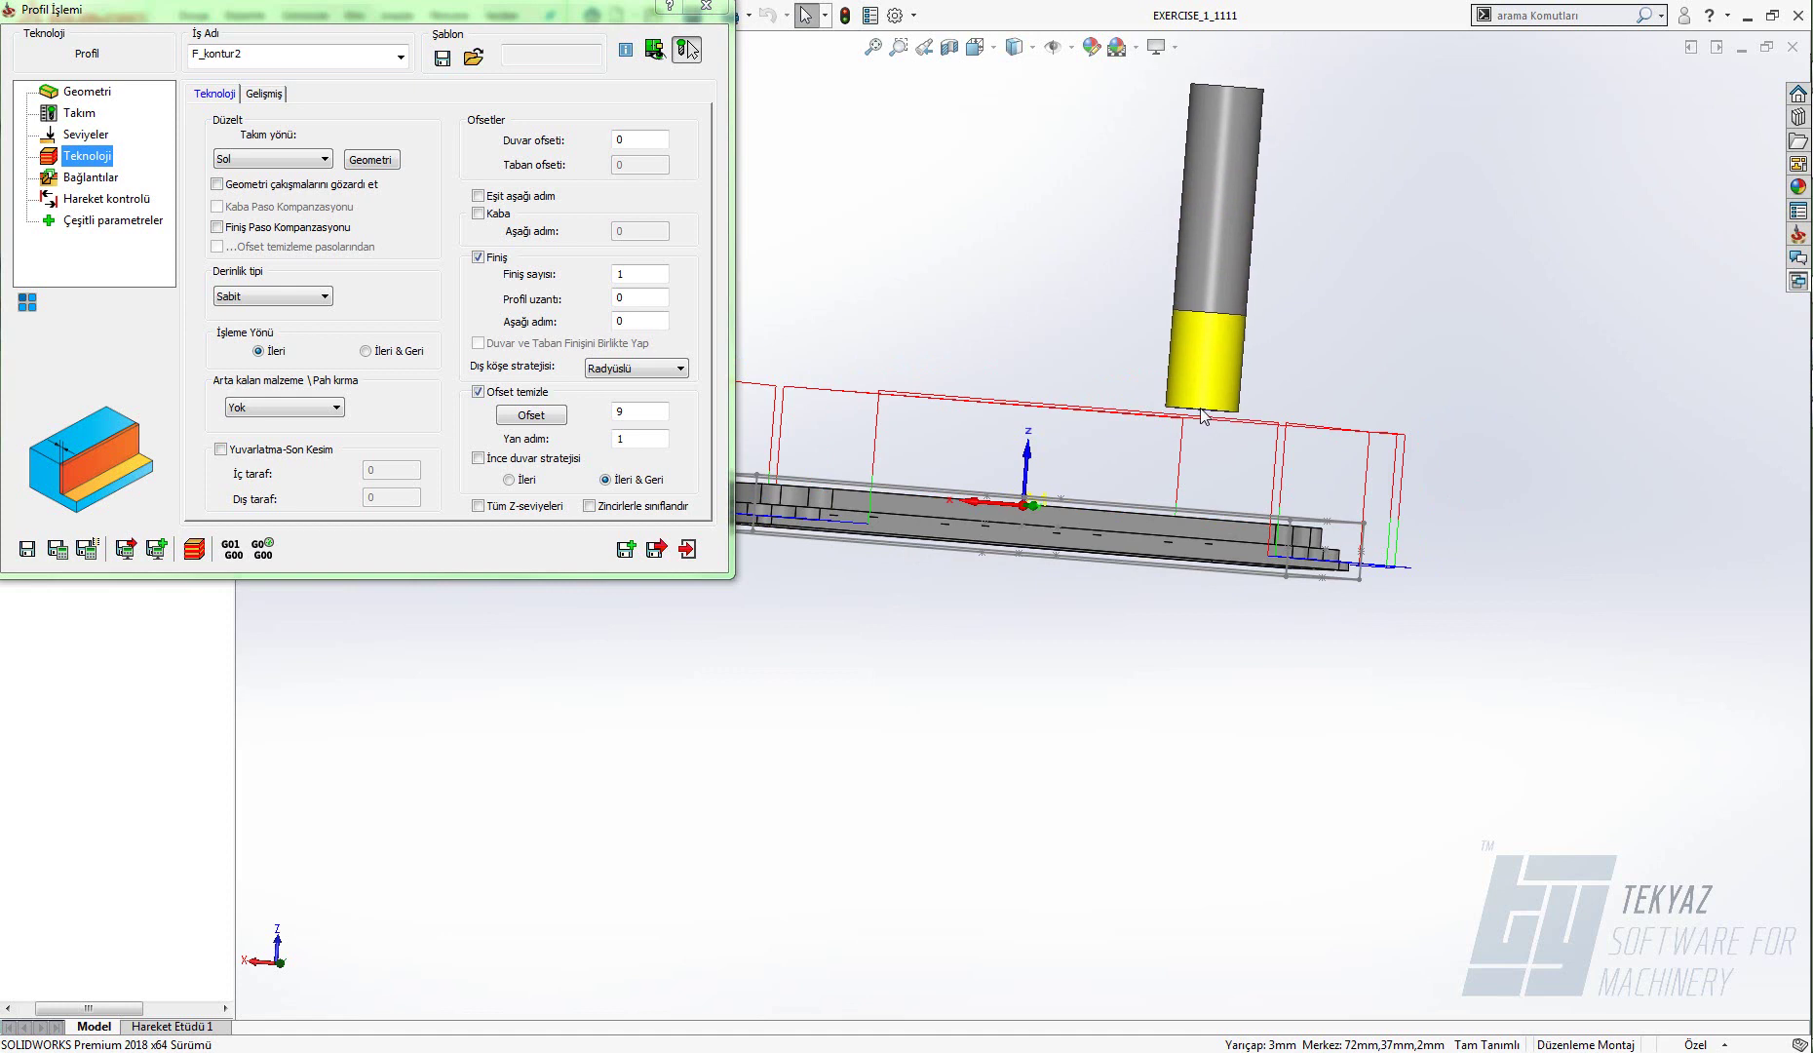
{"action": "left_click", "coordinate": [92, 133]}
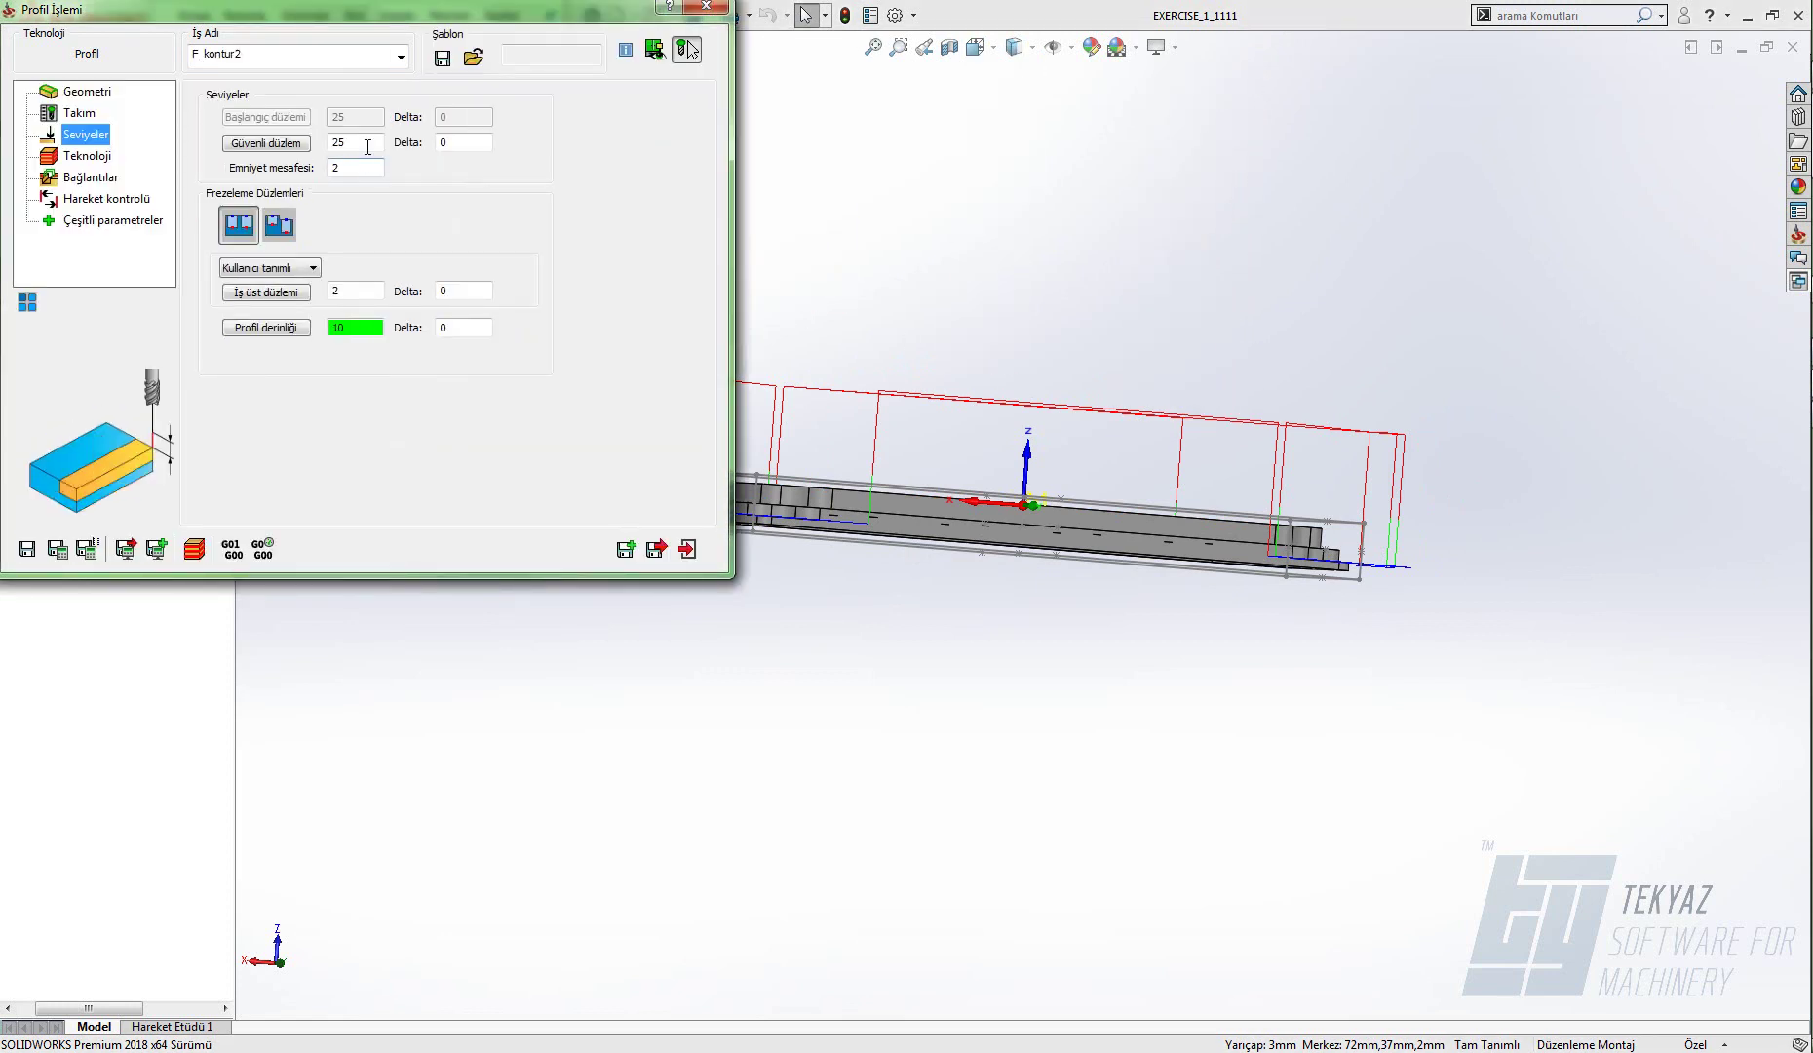
{"action": "left_click", "coordinate": [91, 177]}
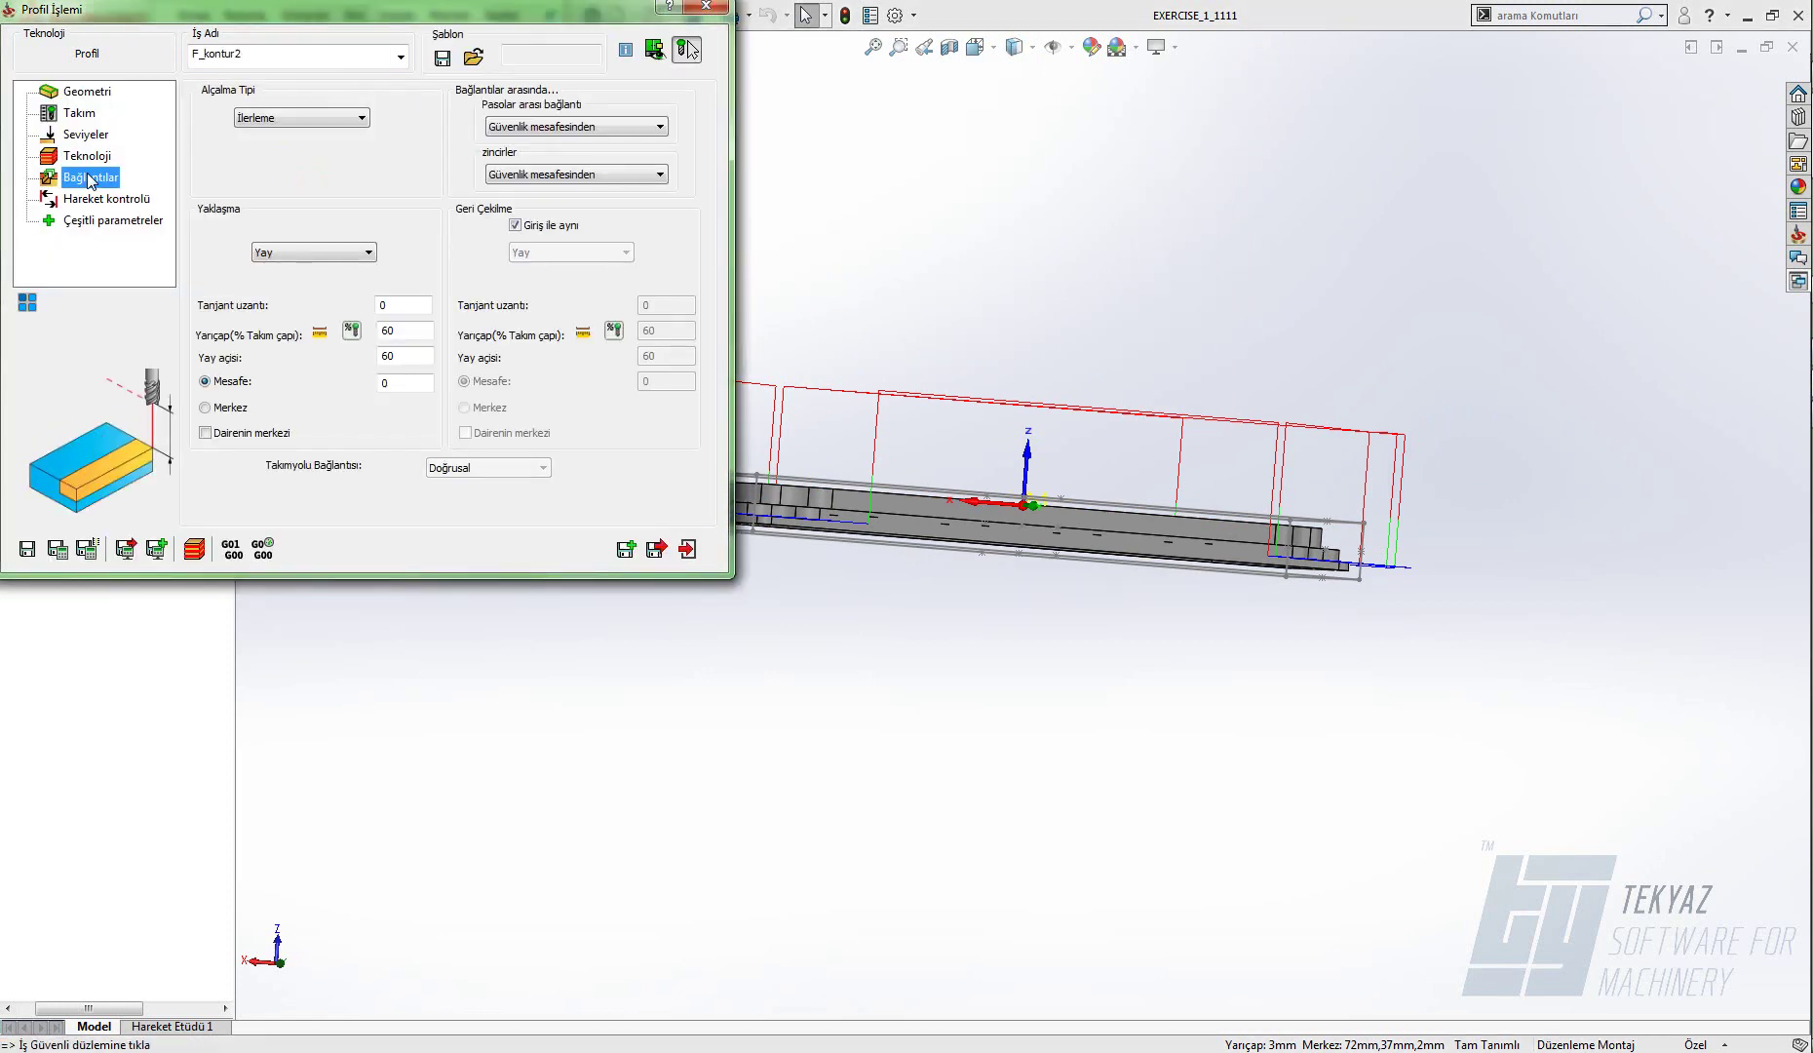
{"action": "left_click", "coordinate": [590, 127]}
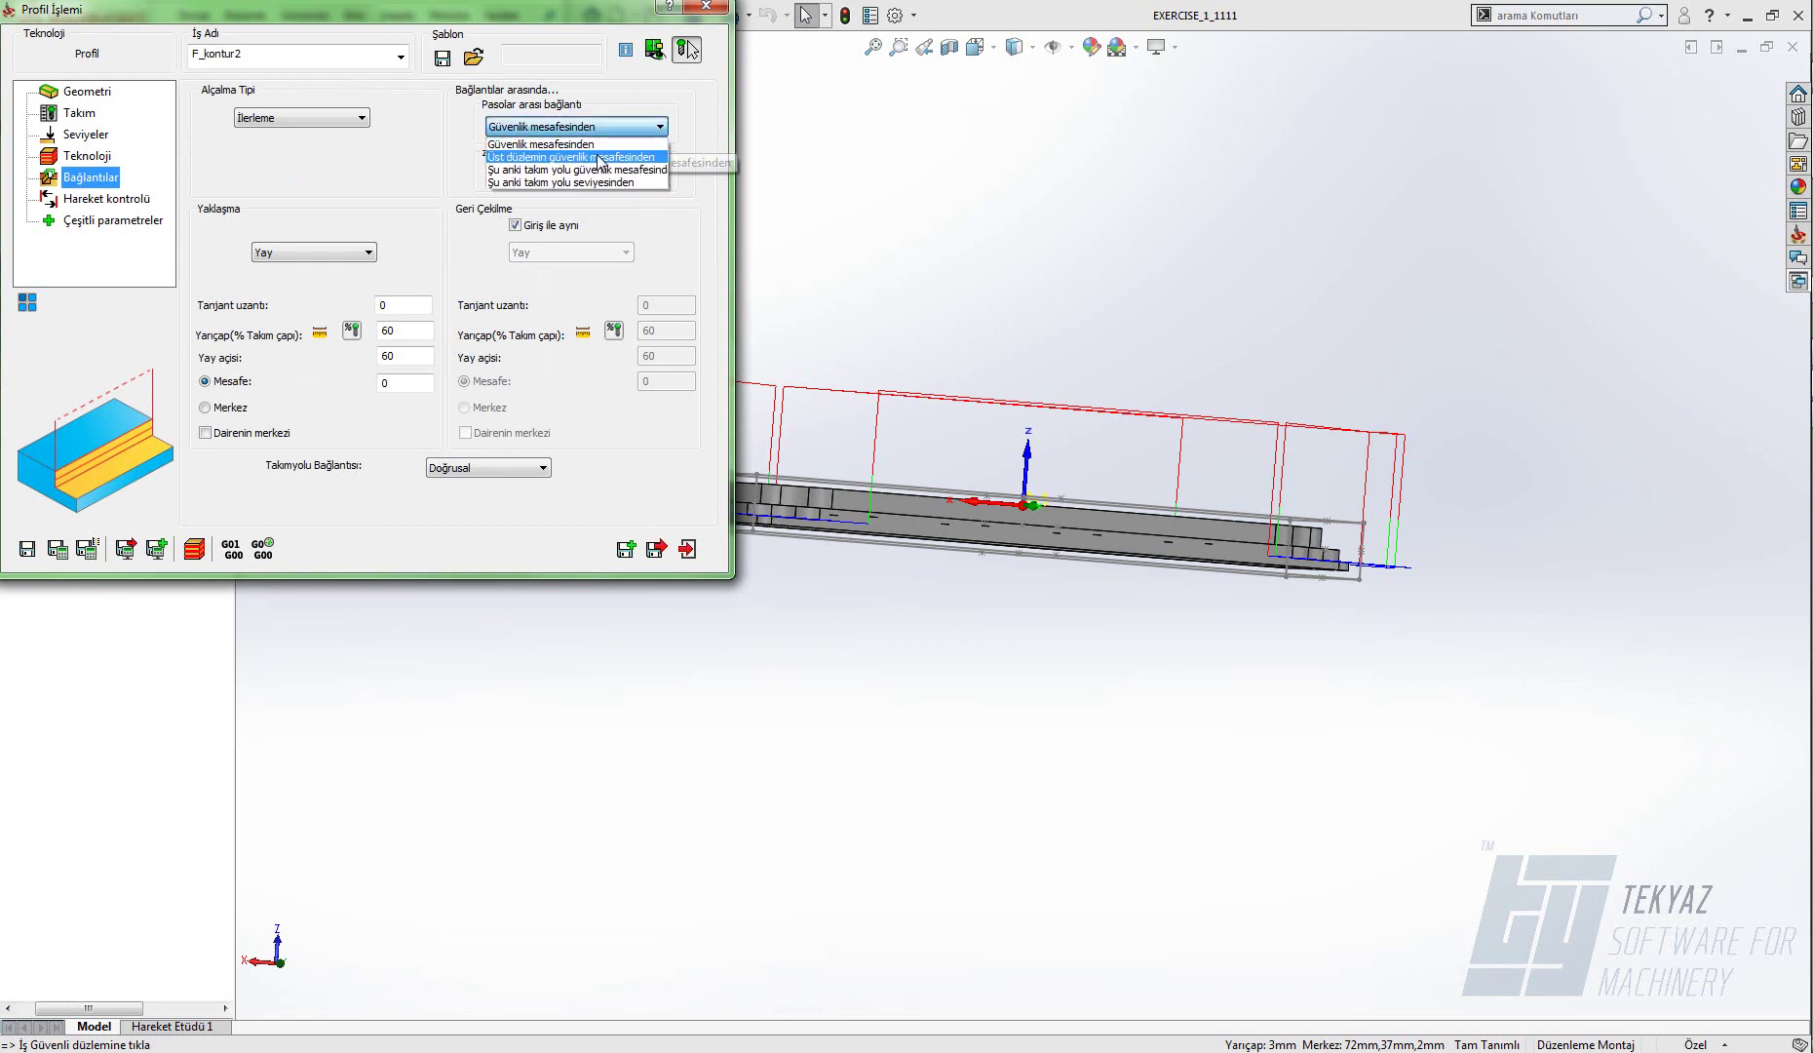
{"action": "left_click", "coordinate": [594, 159]}
{"action": "left_click", "coordinate": [575, 174]}
{"action": "left_click", "coordinate": [585, 204]}
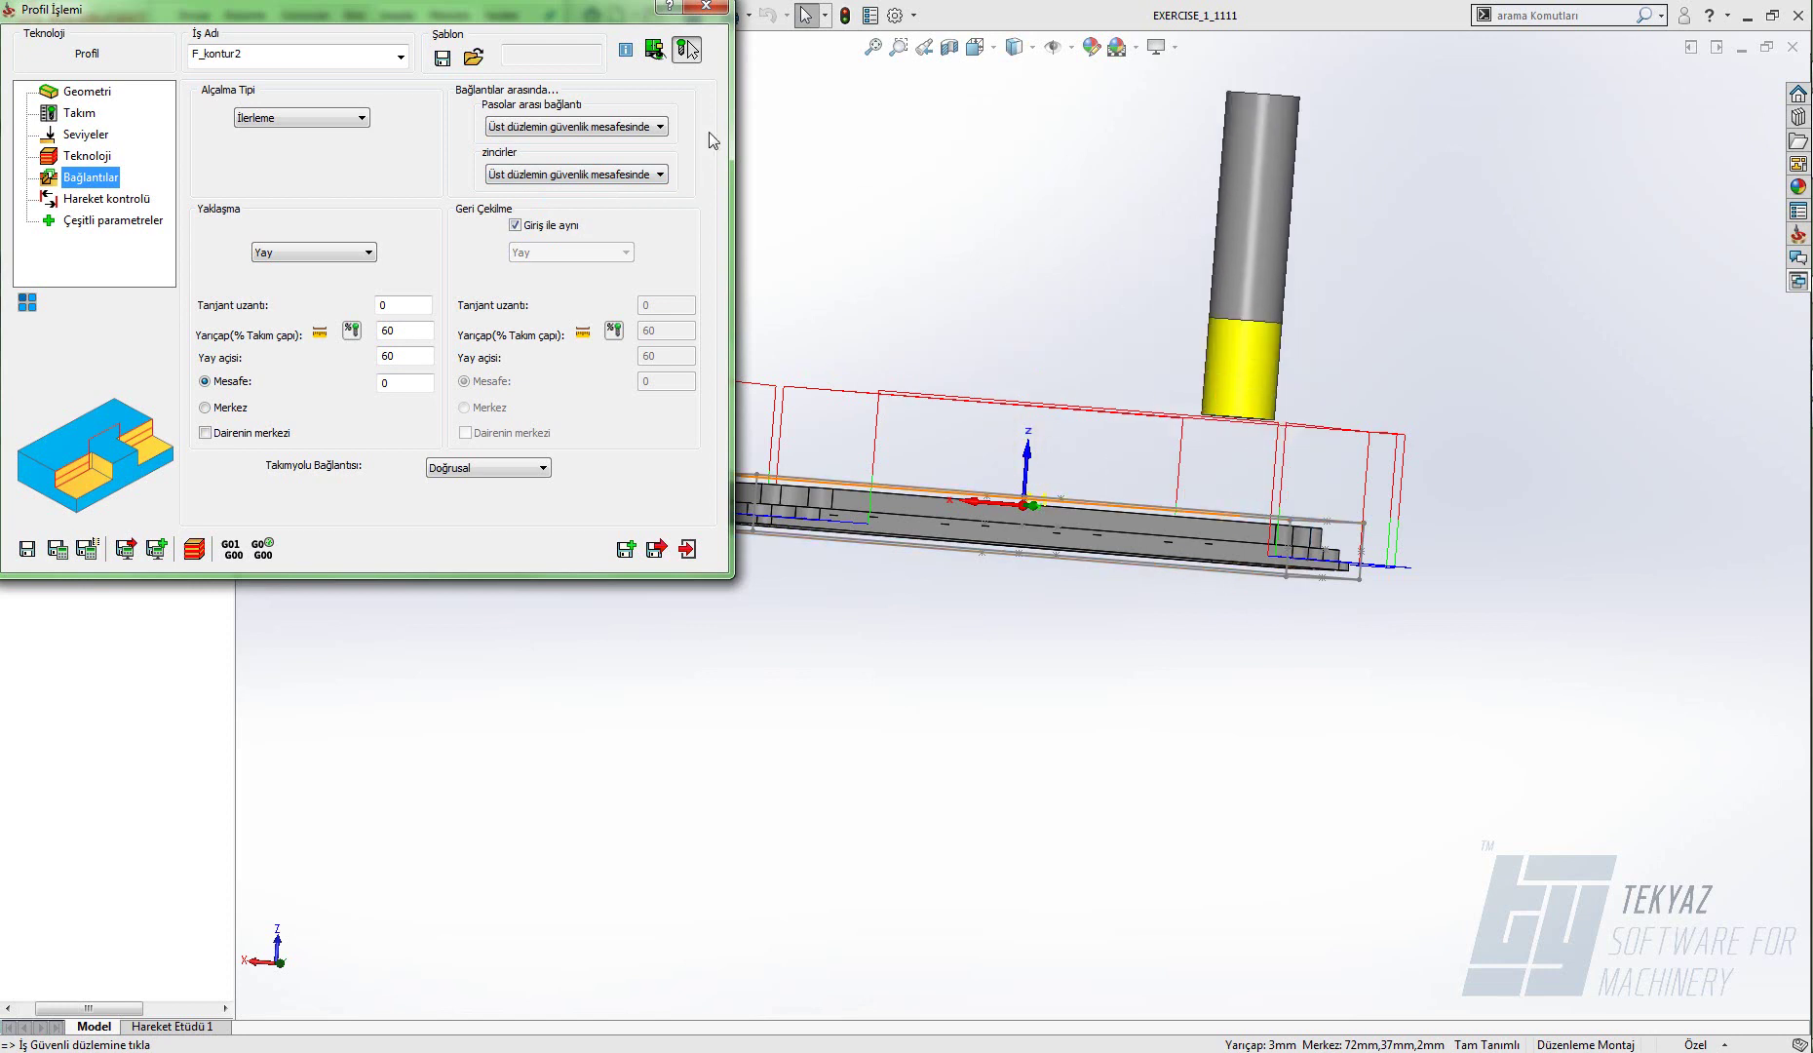
- Recalculate the corner operation and check its safety distance and pass link options against the rapid moves
{"action": "left_click", "coordinate": [86, 135]}
{"action": "mouse_move", "coordinate": [360, 174]}
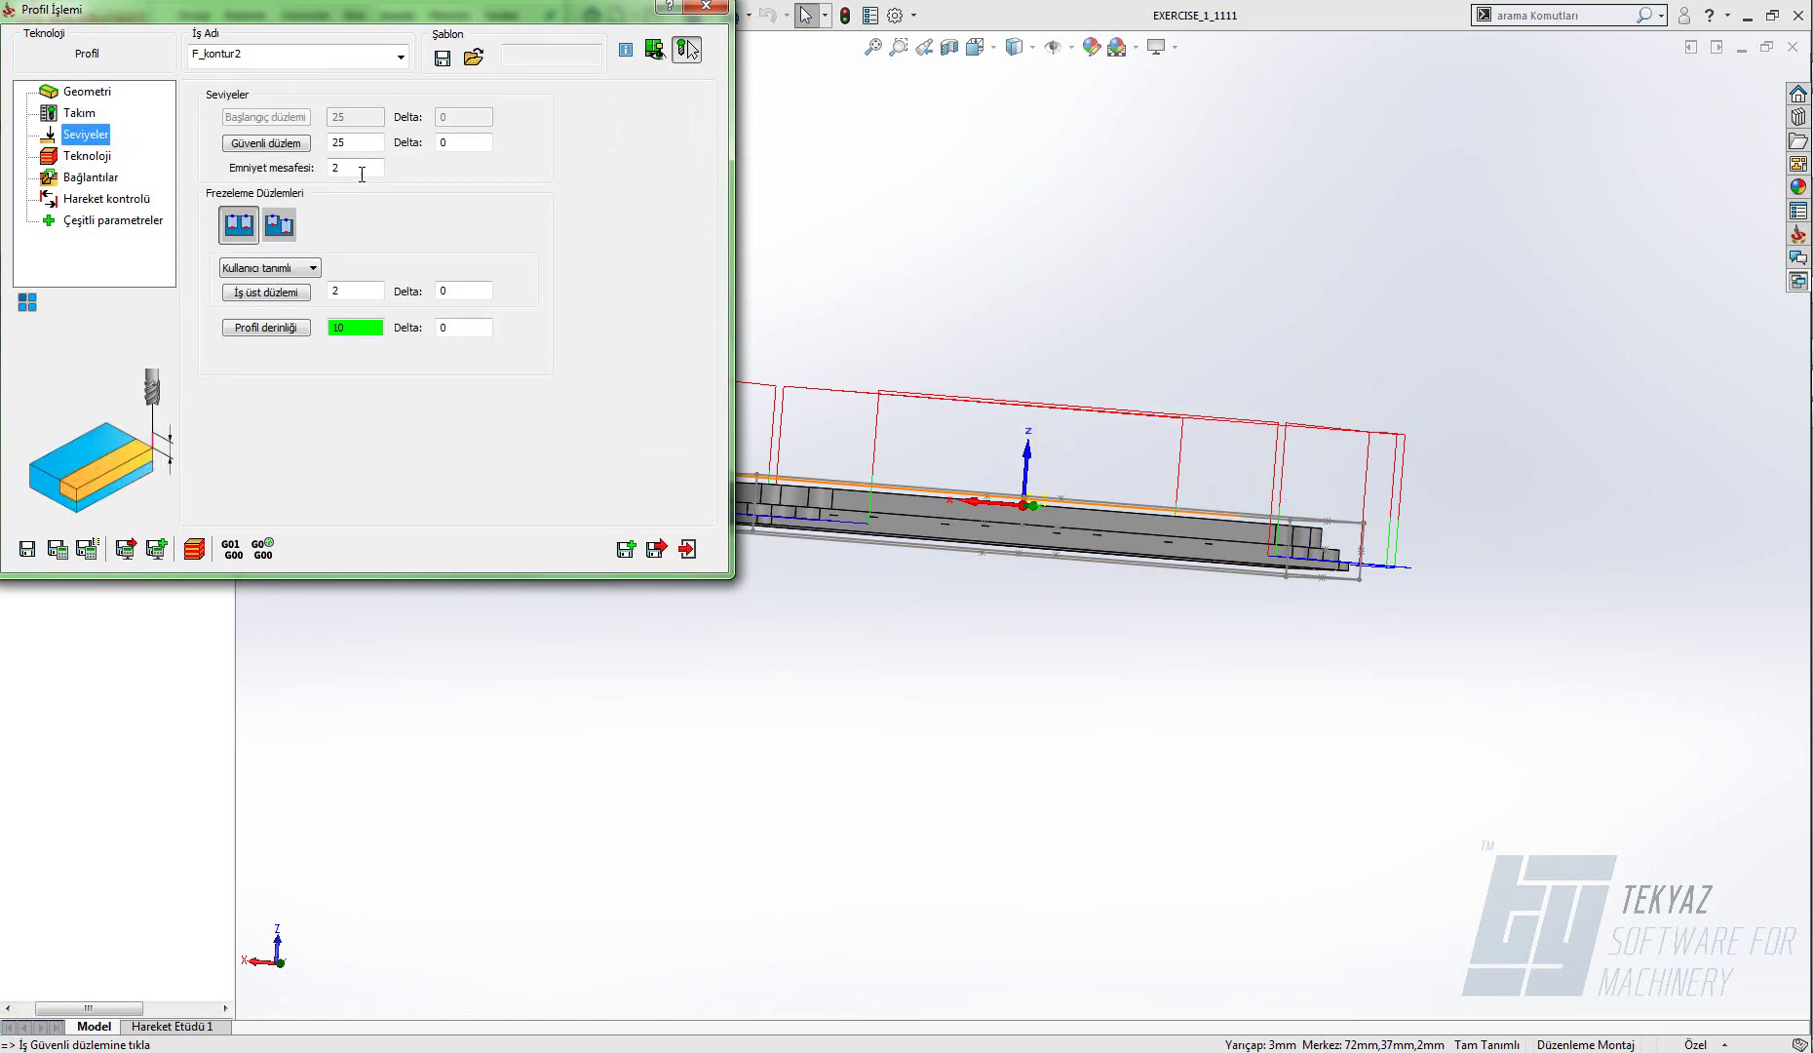
{"action": "left_click", "coordinate": [86, 159]}
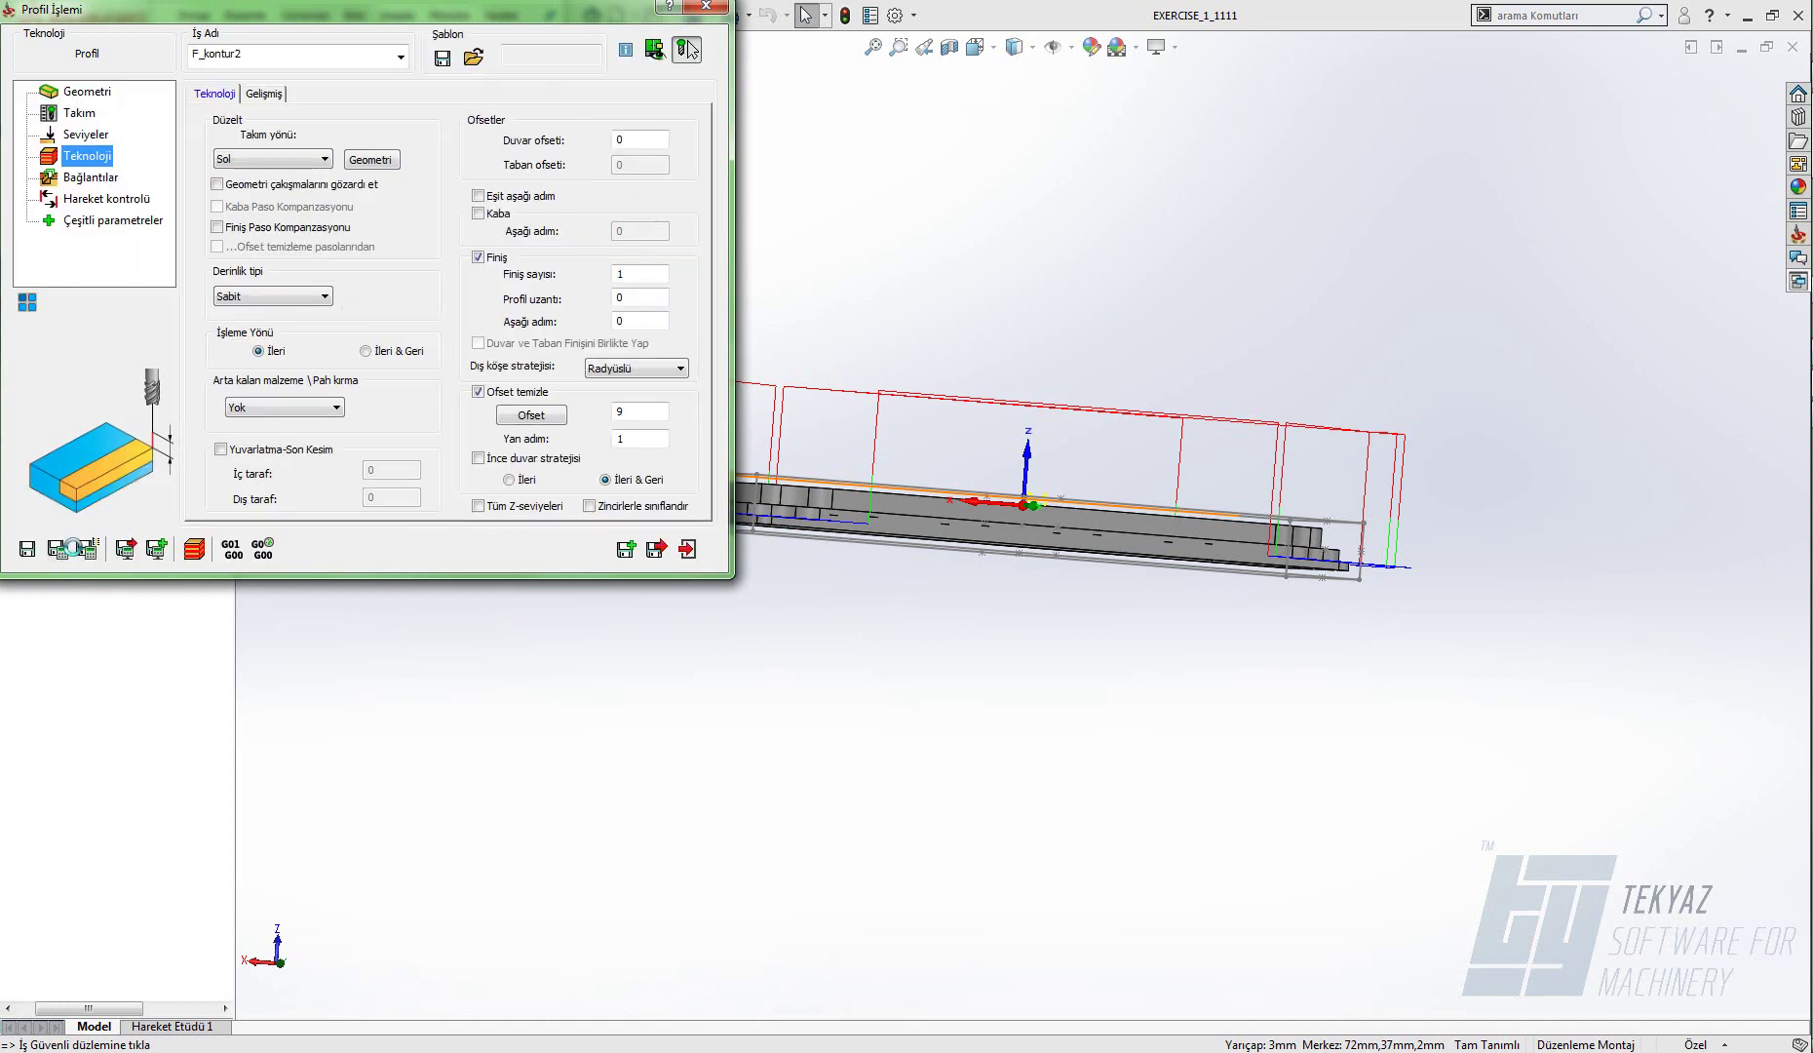
{"action": "left_click", "coordinate": [86, 178]}
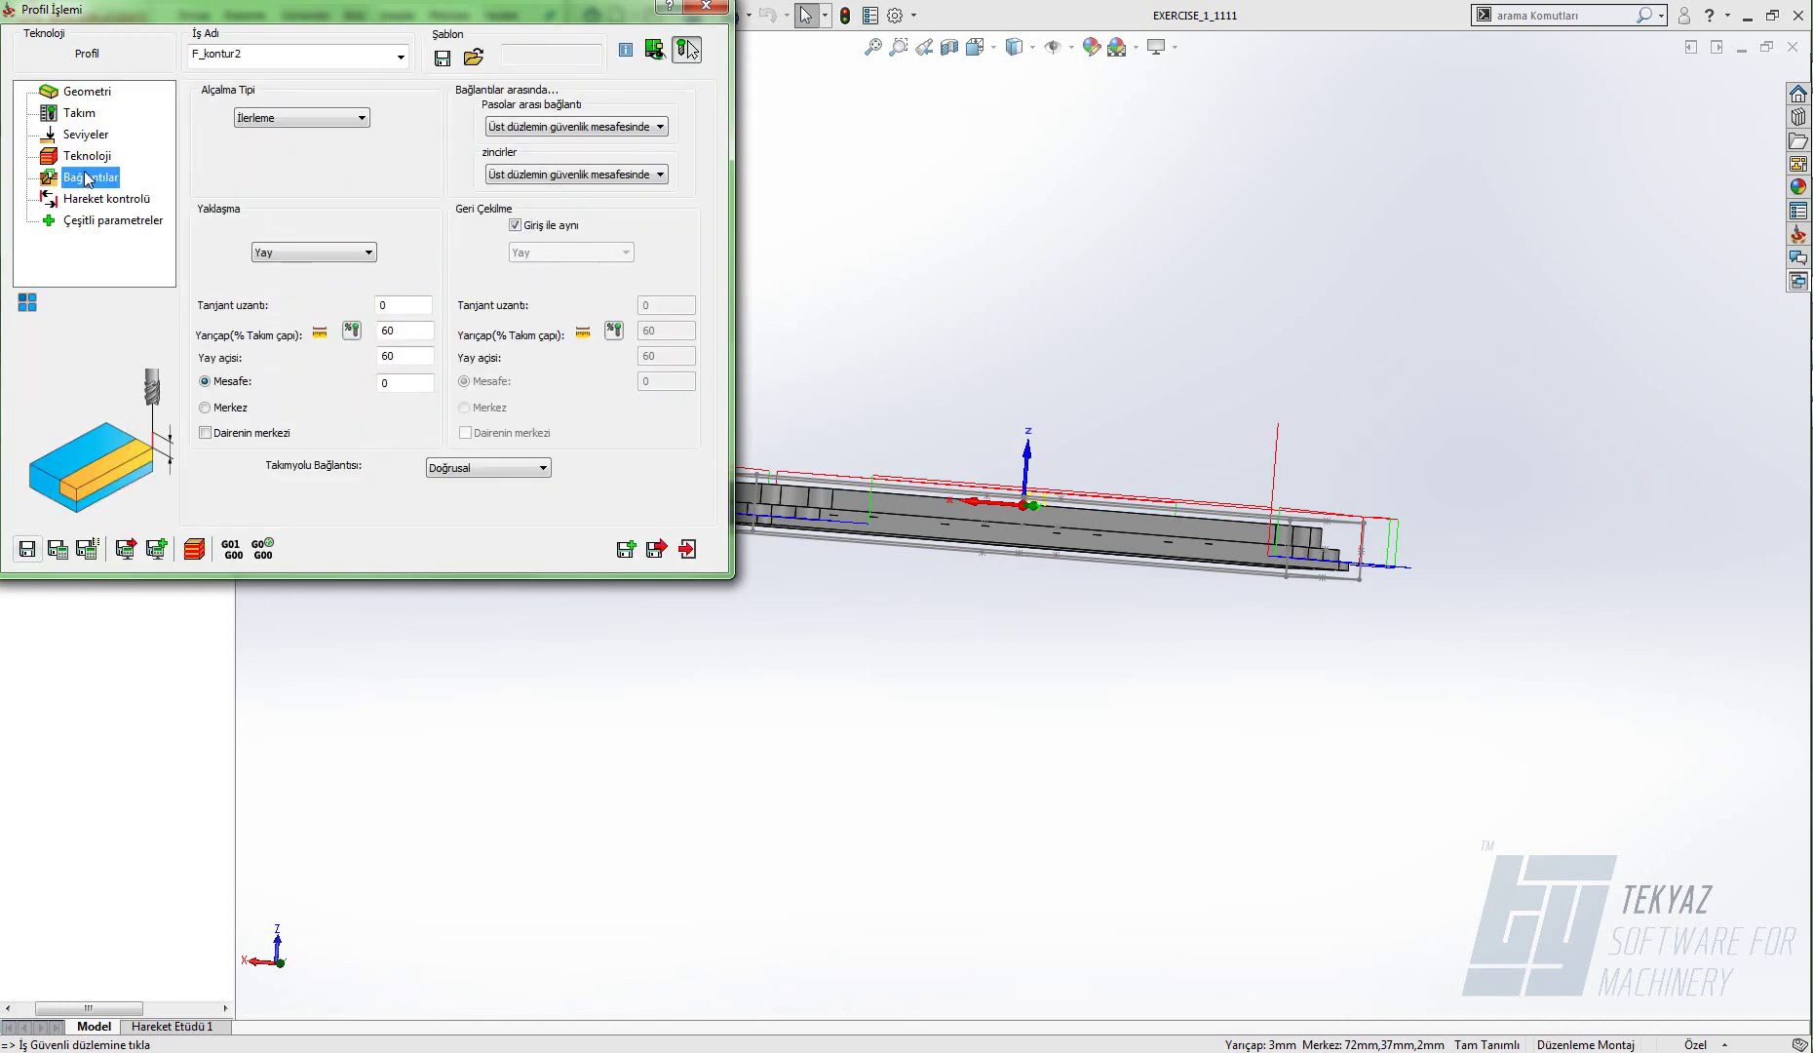
{"action": "left_click", "coordinate": [595, 127]}
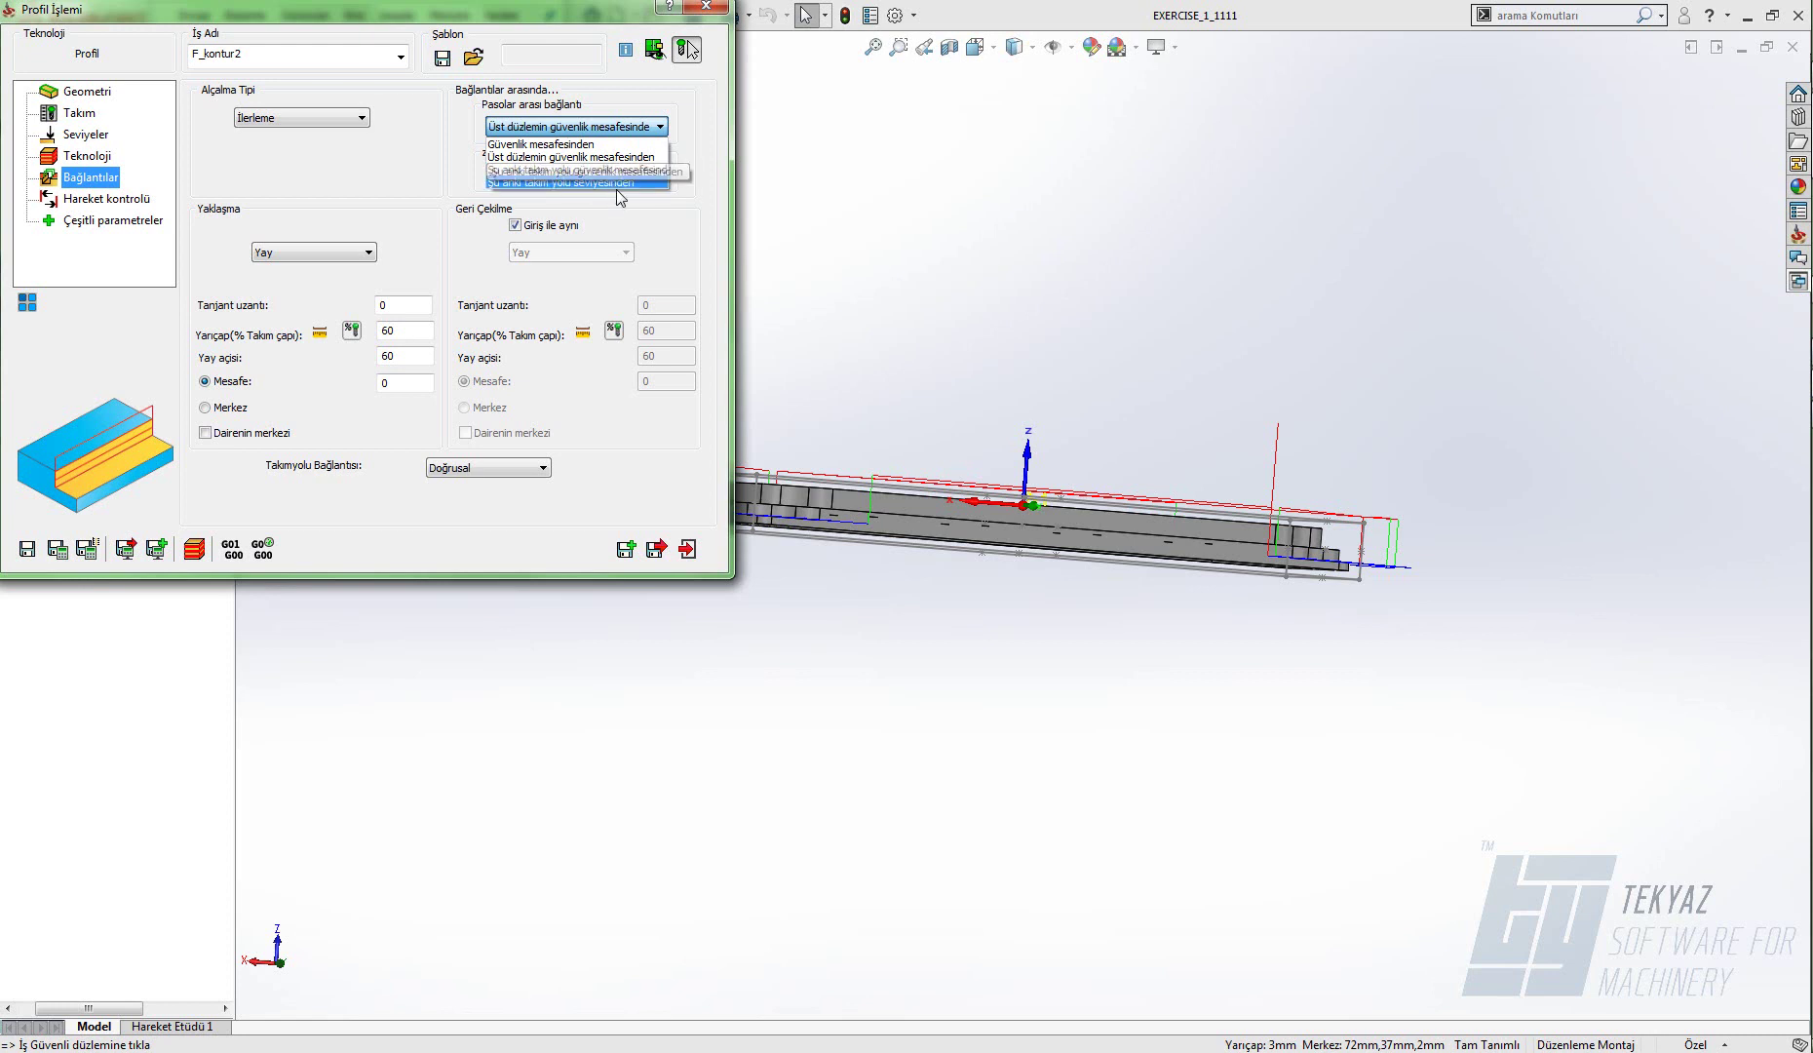
{"action": "left_click", "coordinate": [817, 396]}
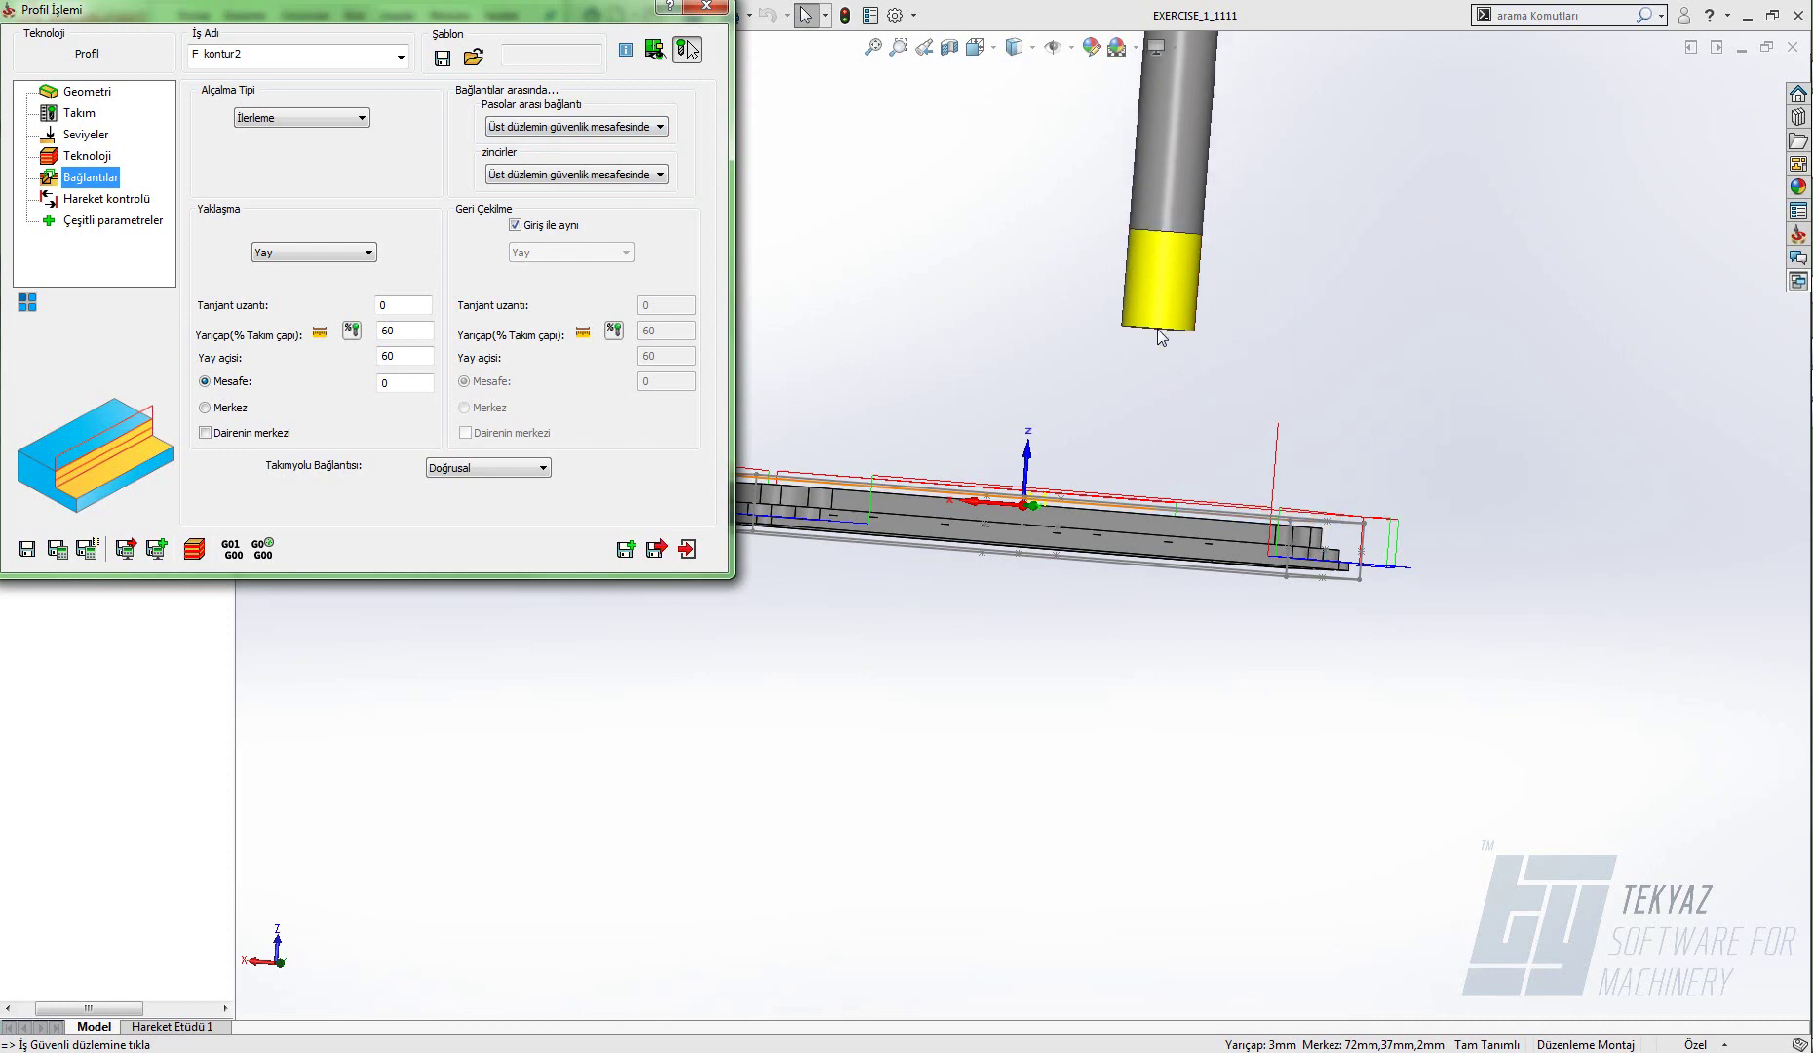
{"action": "left_click", "coordinate": [1174, 390]}
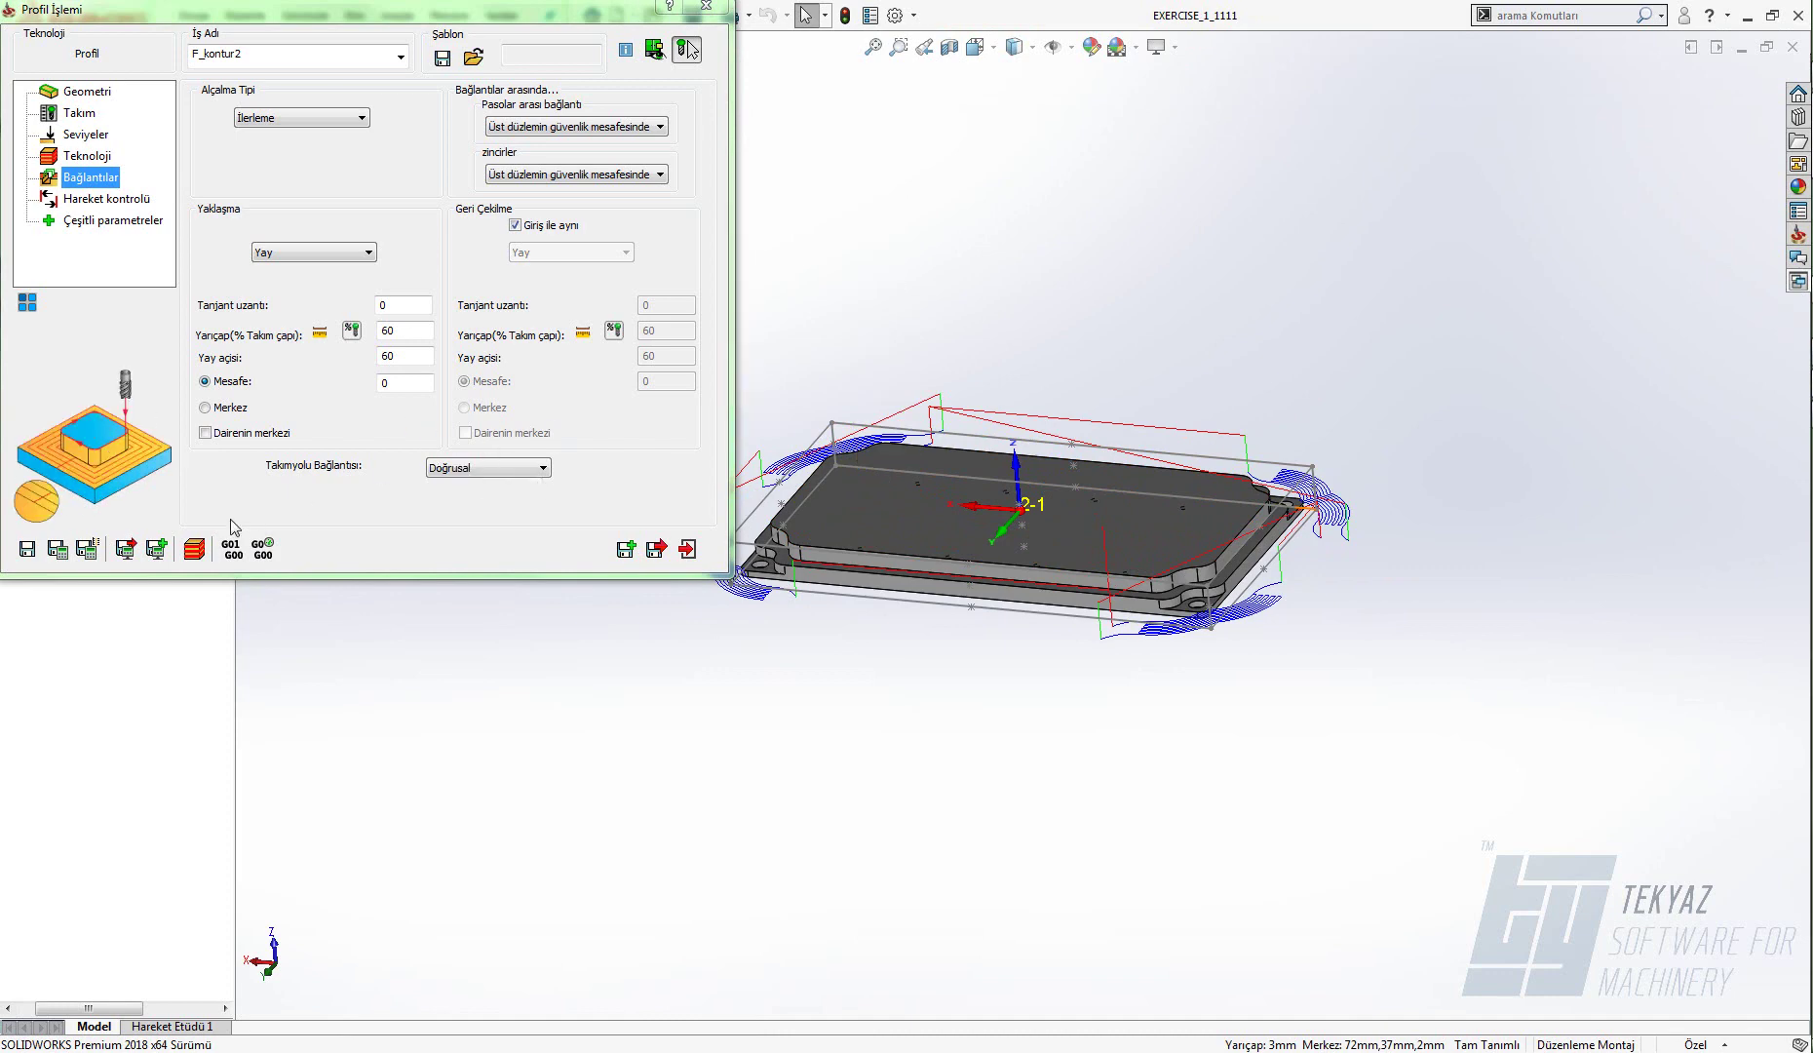
- Run the solid simulation (Katı Simülasyon) of the F_kontur2 corner operation at a higher speed, then close the simulation and the operation
{"action": "left_click", "coordinate": [195, 550]}
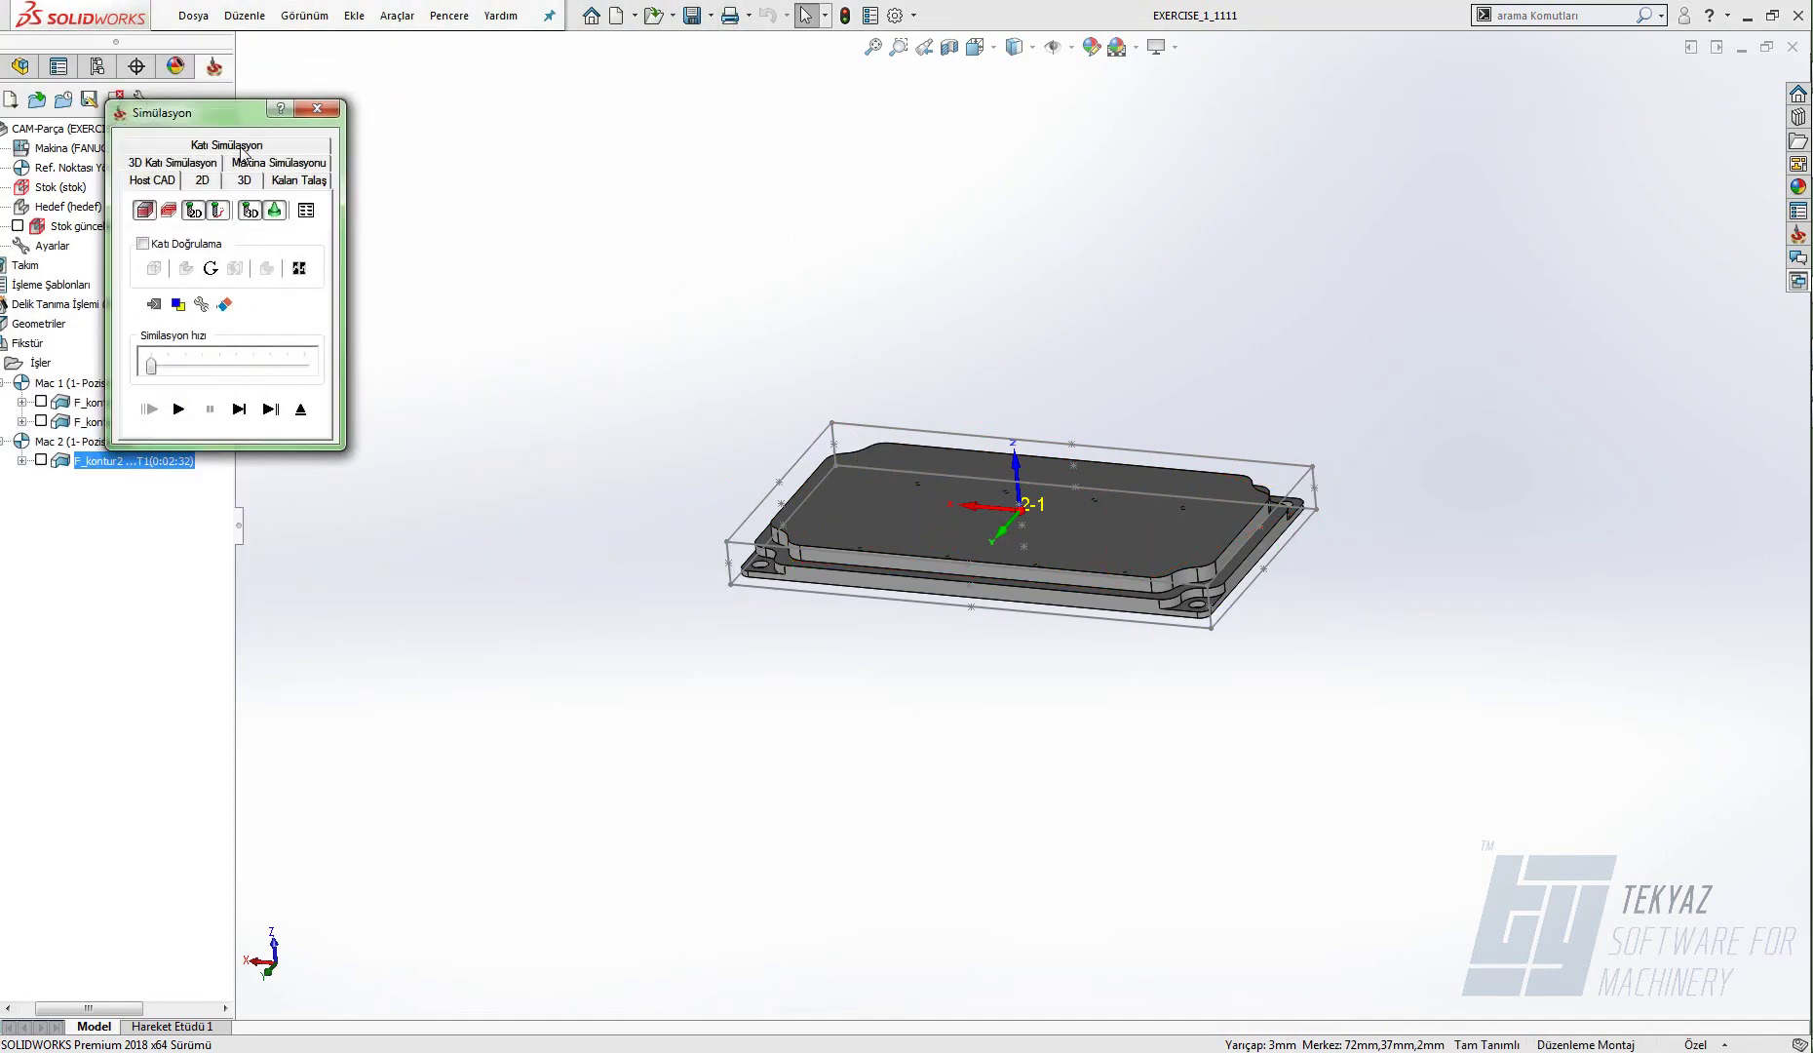
{"action": "left_click", "coordinate": [241, 146]}
{"action": "left_click", "coordinate": [178, 410]}
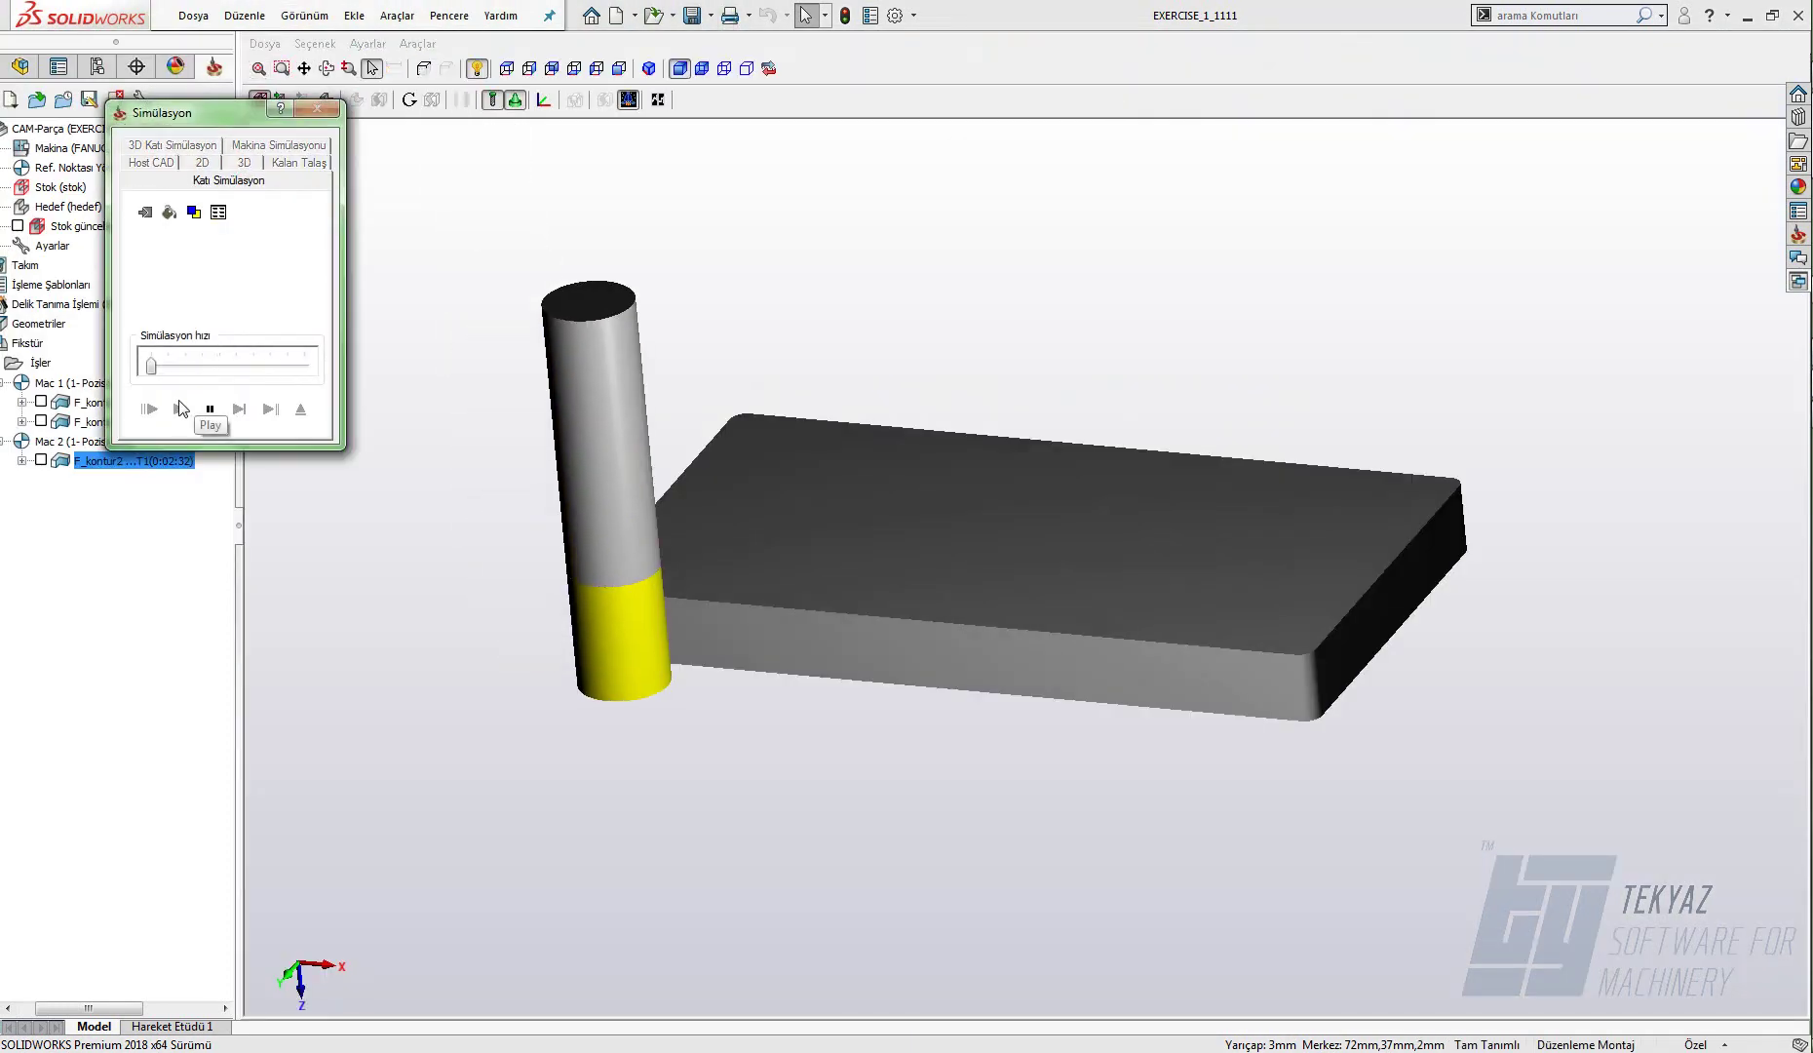
{"action": "left_click", "coordinate": [220, 366]}
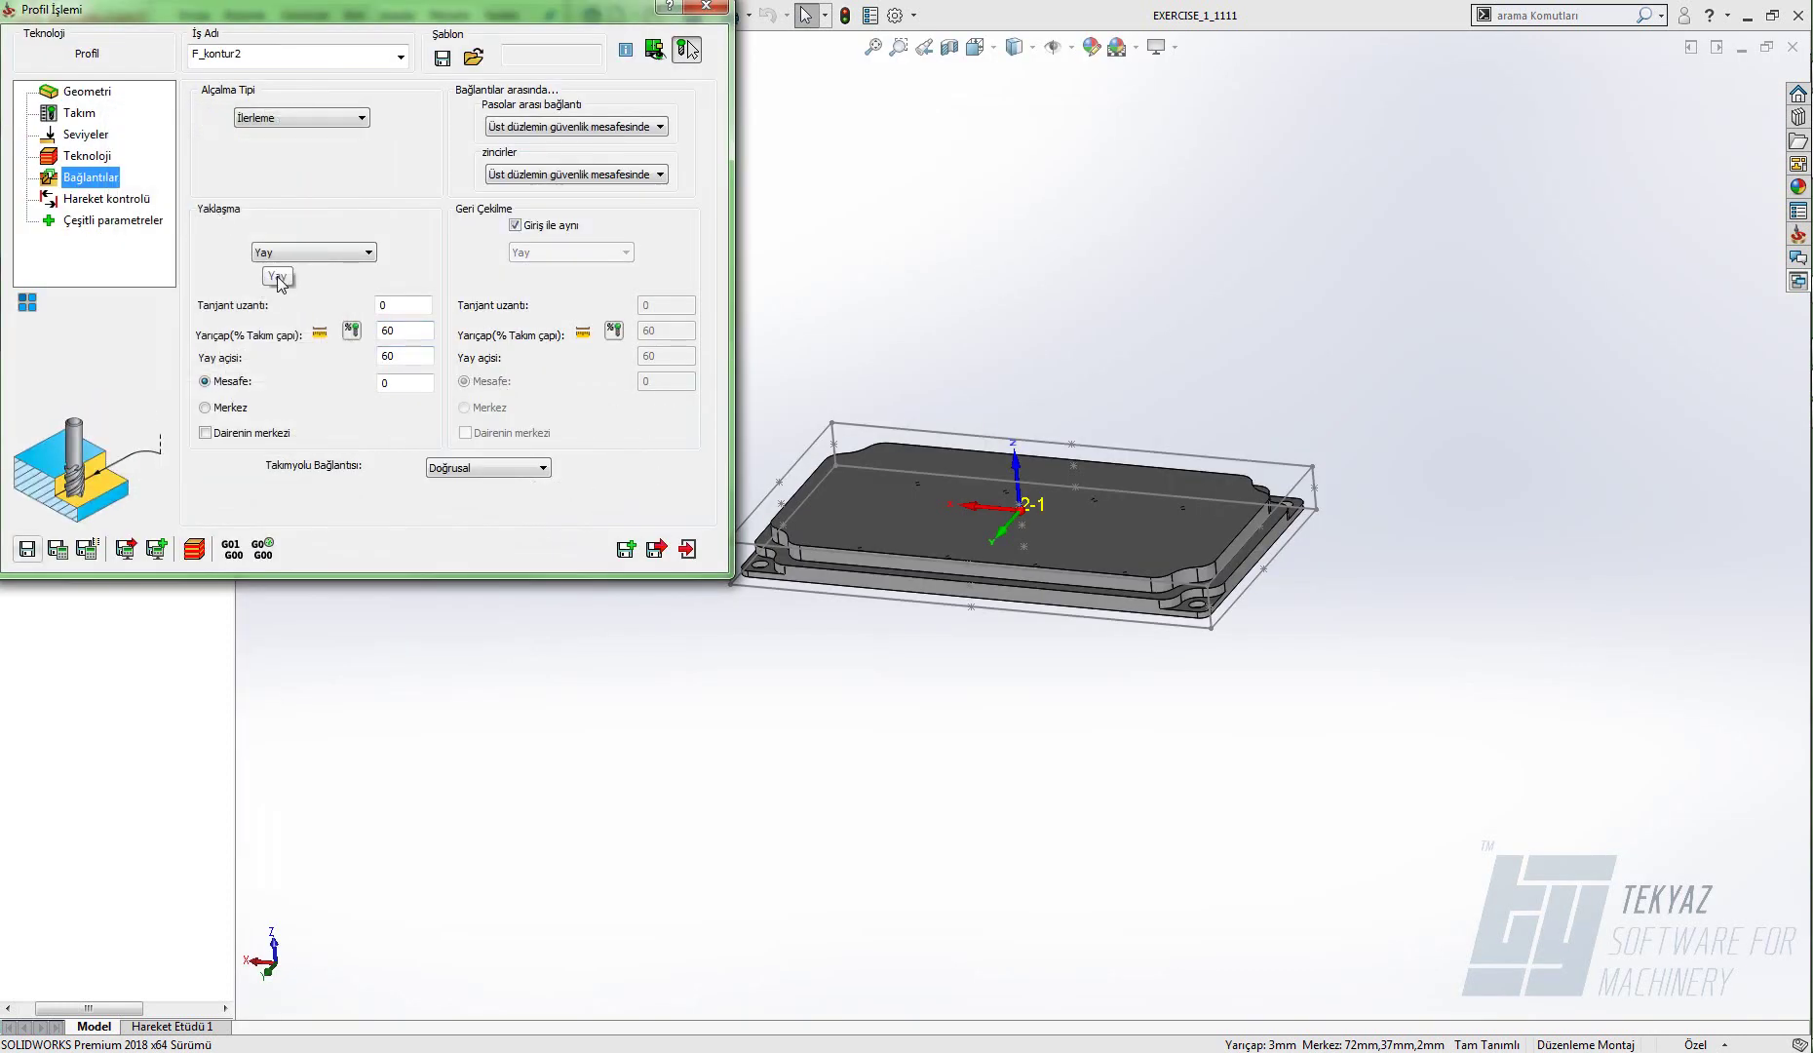
{"action": "left_click", "coordinate": [702, 5]}
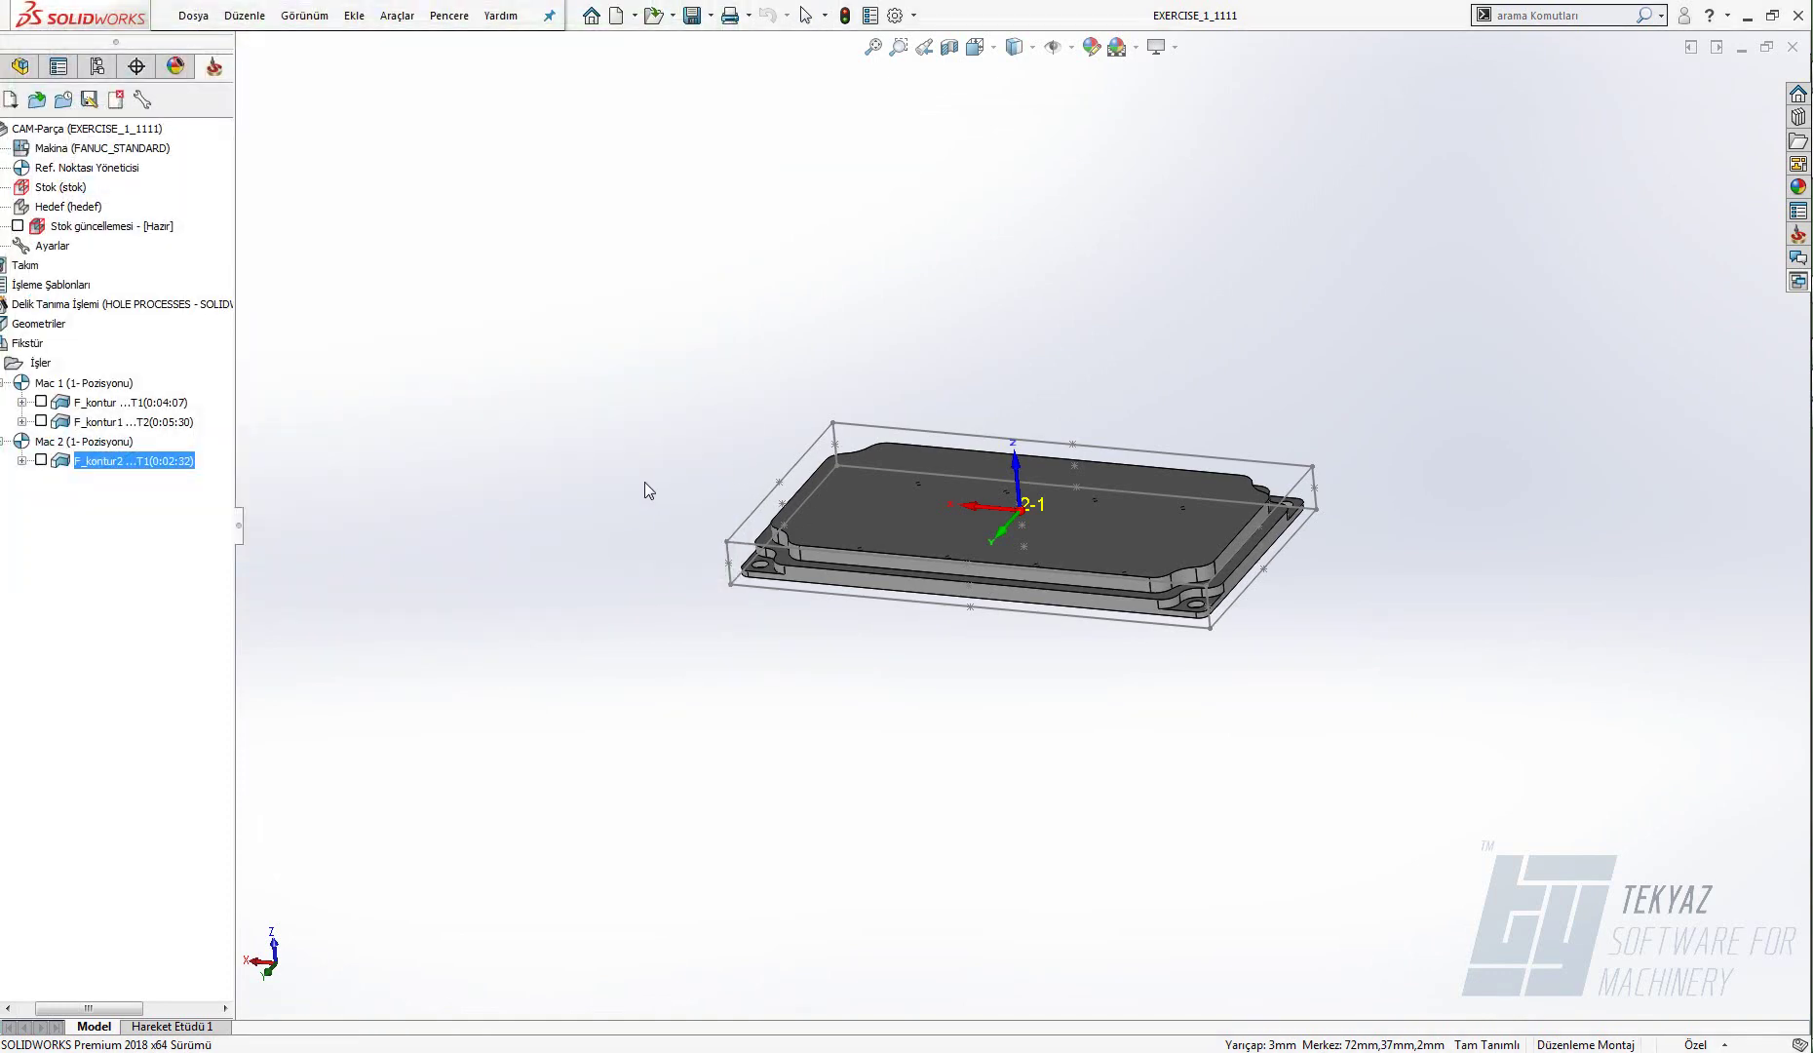
- Add a new profile milling operation (Profil) to the job list, using the Mac 2 position
{"action": "scroll", "coordinate": [838, 546], "scroll_direction": "down", "scroll_amount": 6}
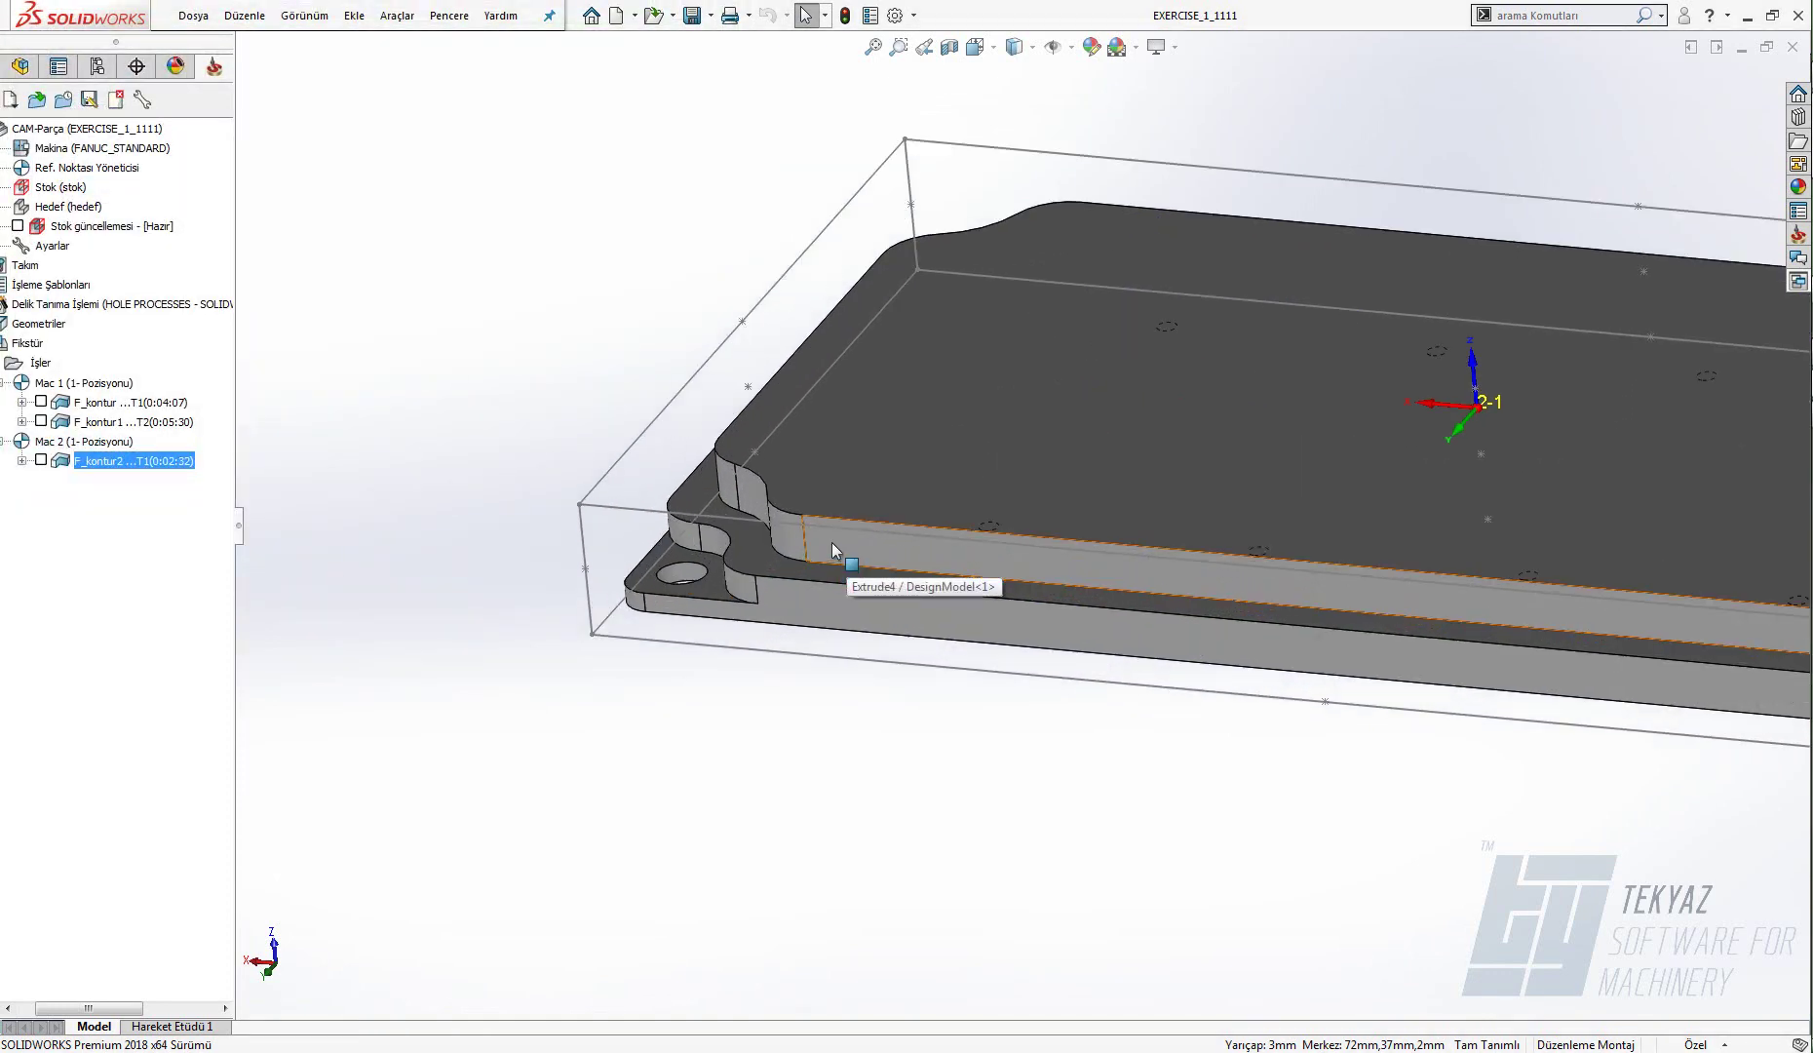
{"action": "right_click", "coordinate": [39, 363]}
{"action": "mouse_move", "coordinate": [134, 408]}
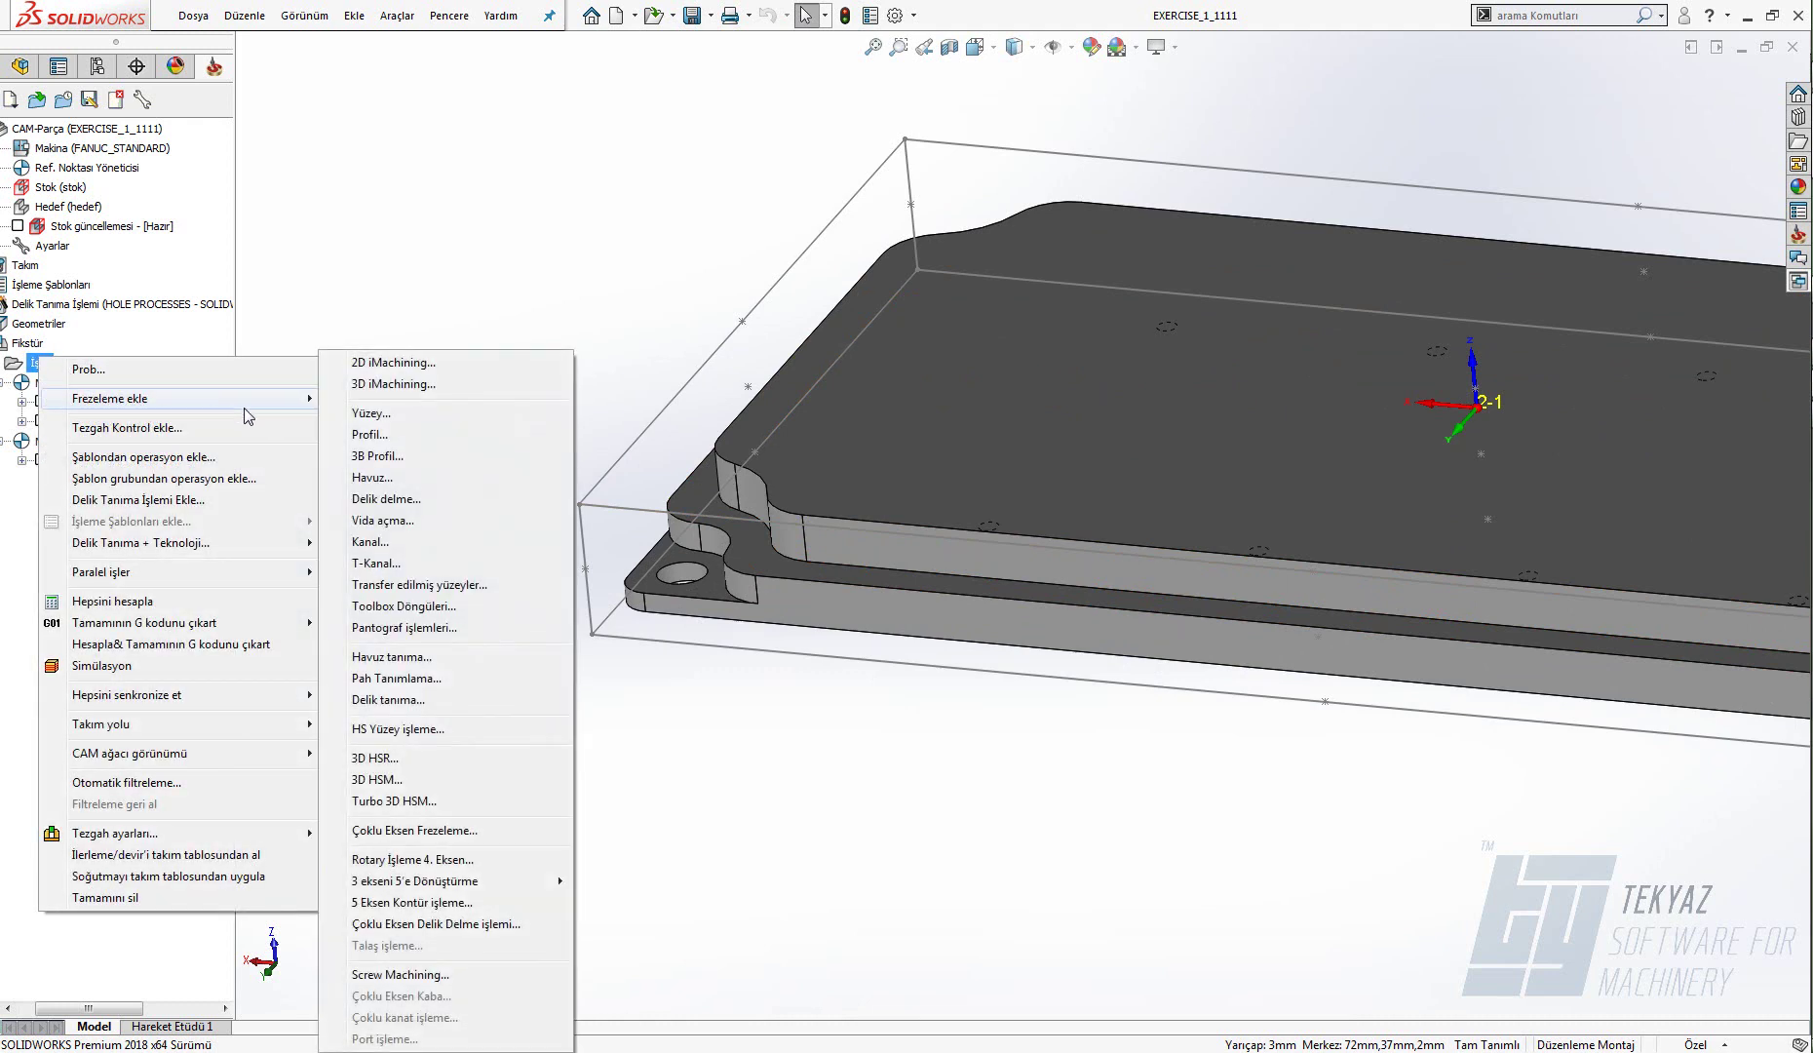
{"action": "left_click", "coordinate": [370, 435]}
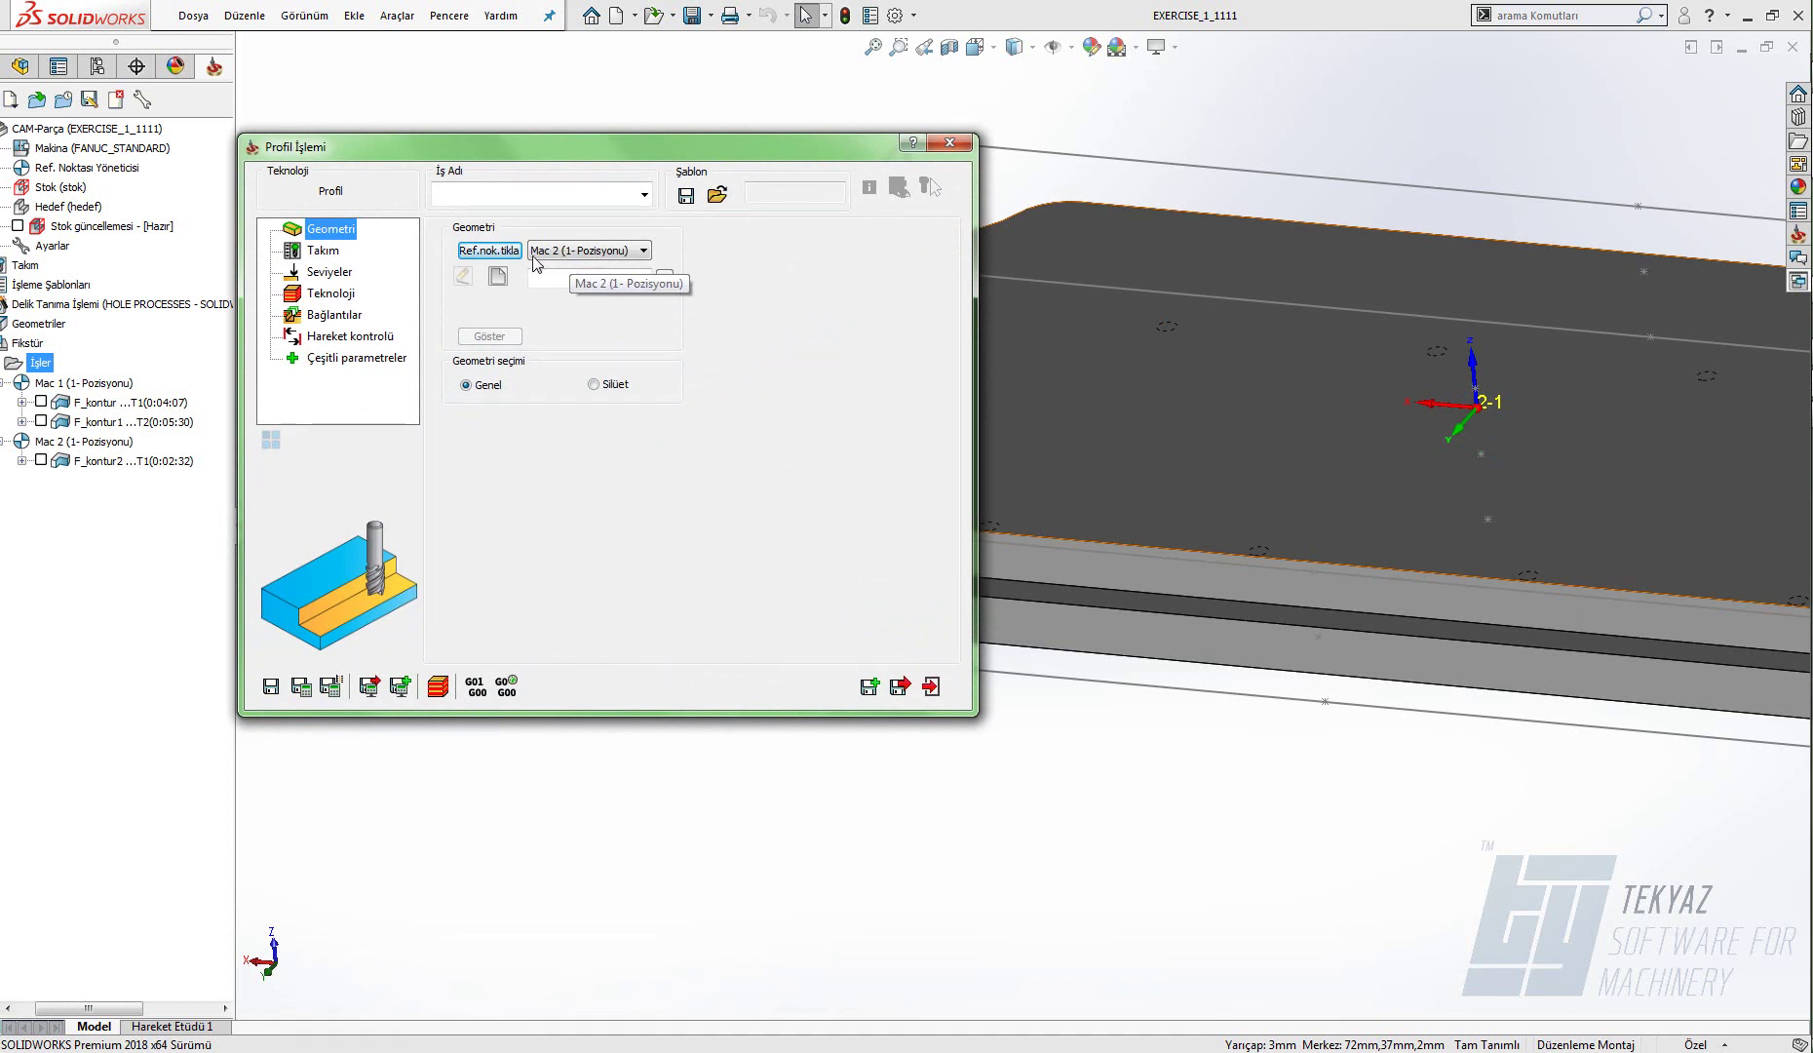
- Define geometry kontur3 as a tangent chain around the raised plate's top outline, reverse the chain's direction and accept it
{"action": "left_click", "coordinate": [498, 276]}
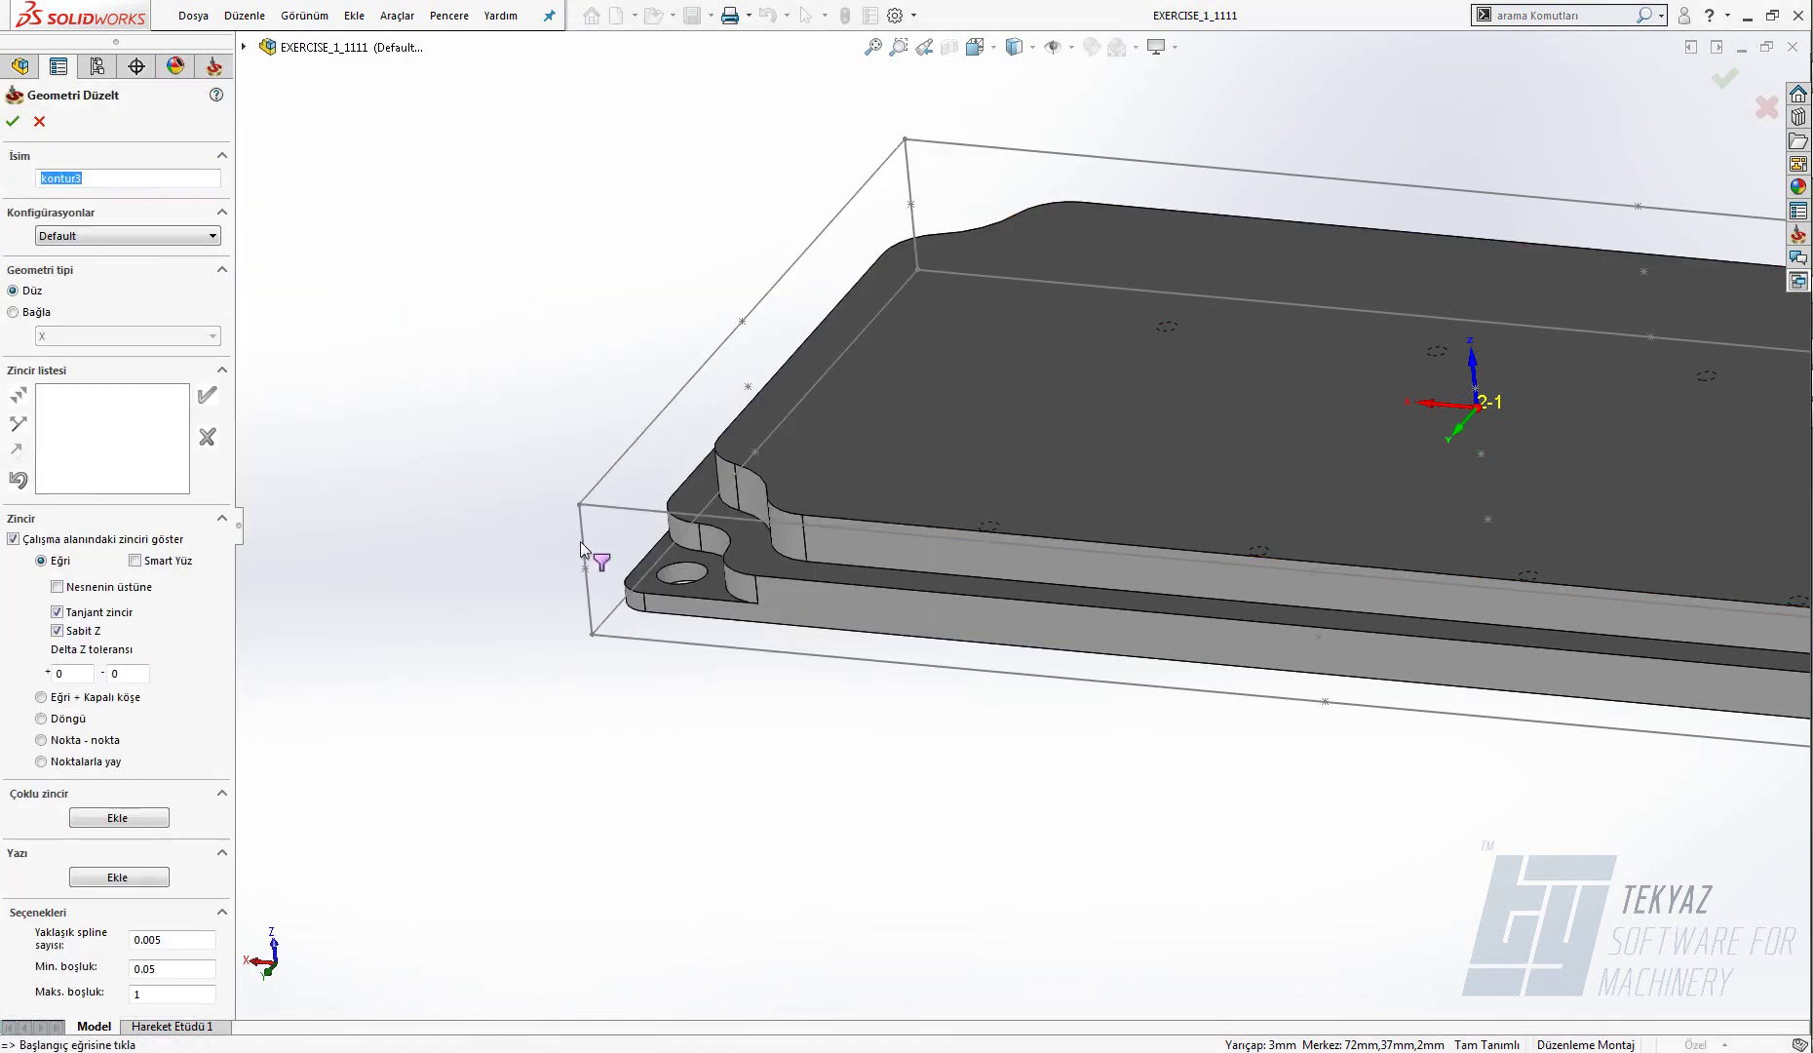
{"action": "left_click", "coordinate": [831, 525]}
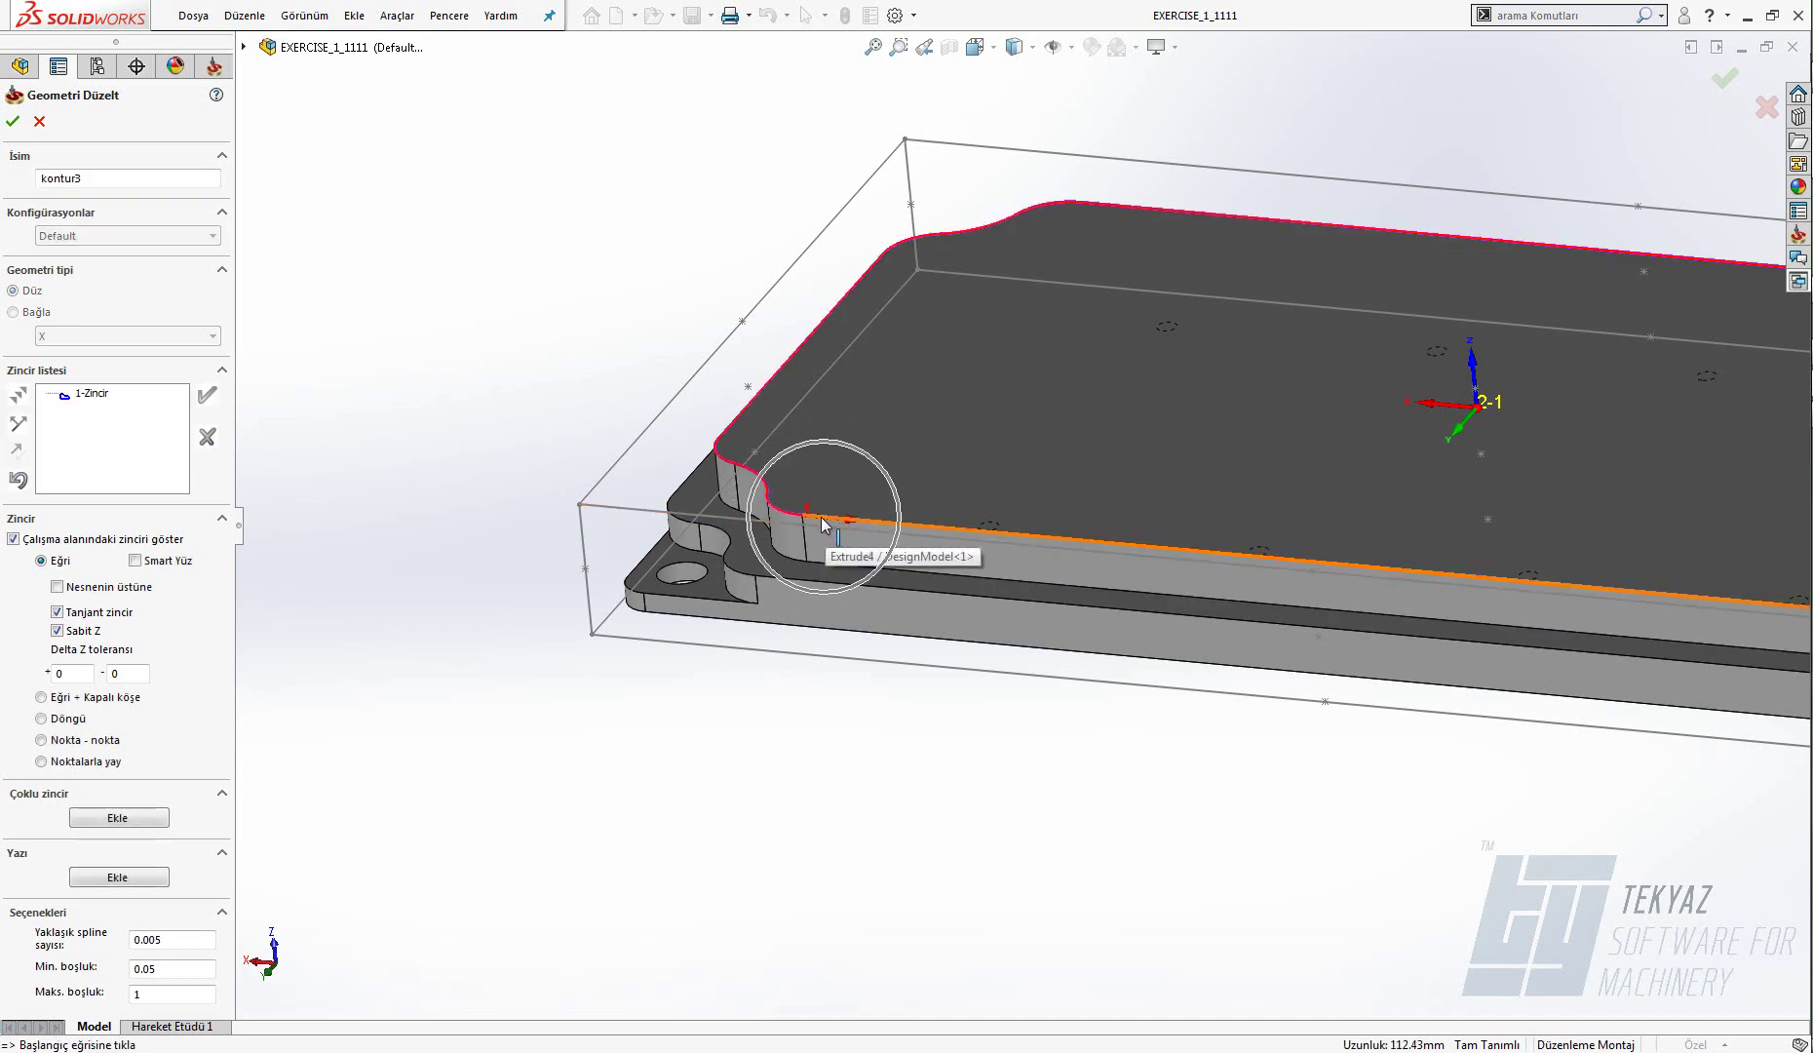
{"action": "right_click", "coordinate": [90, 393]}
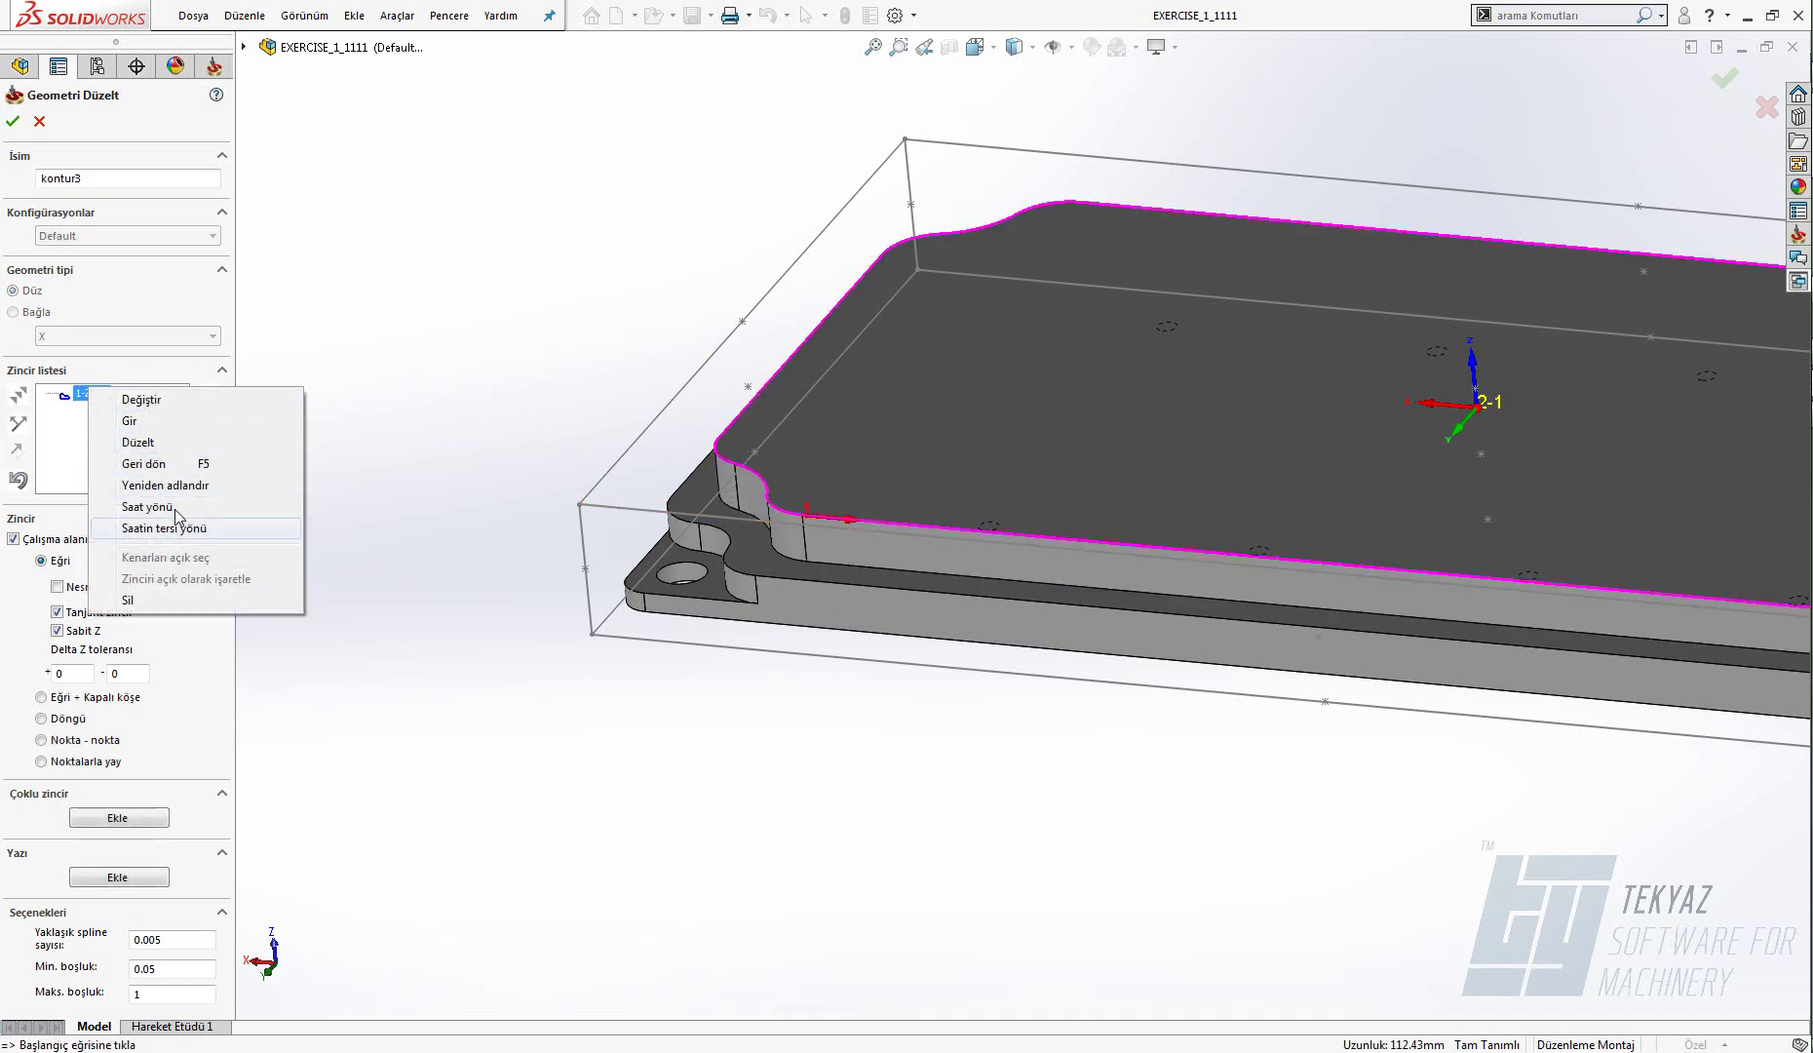
{"action": "left_click", "coordinate": [144, 464]}
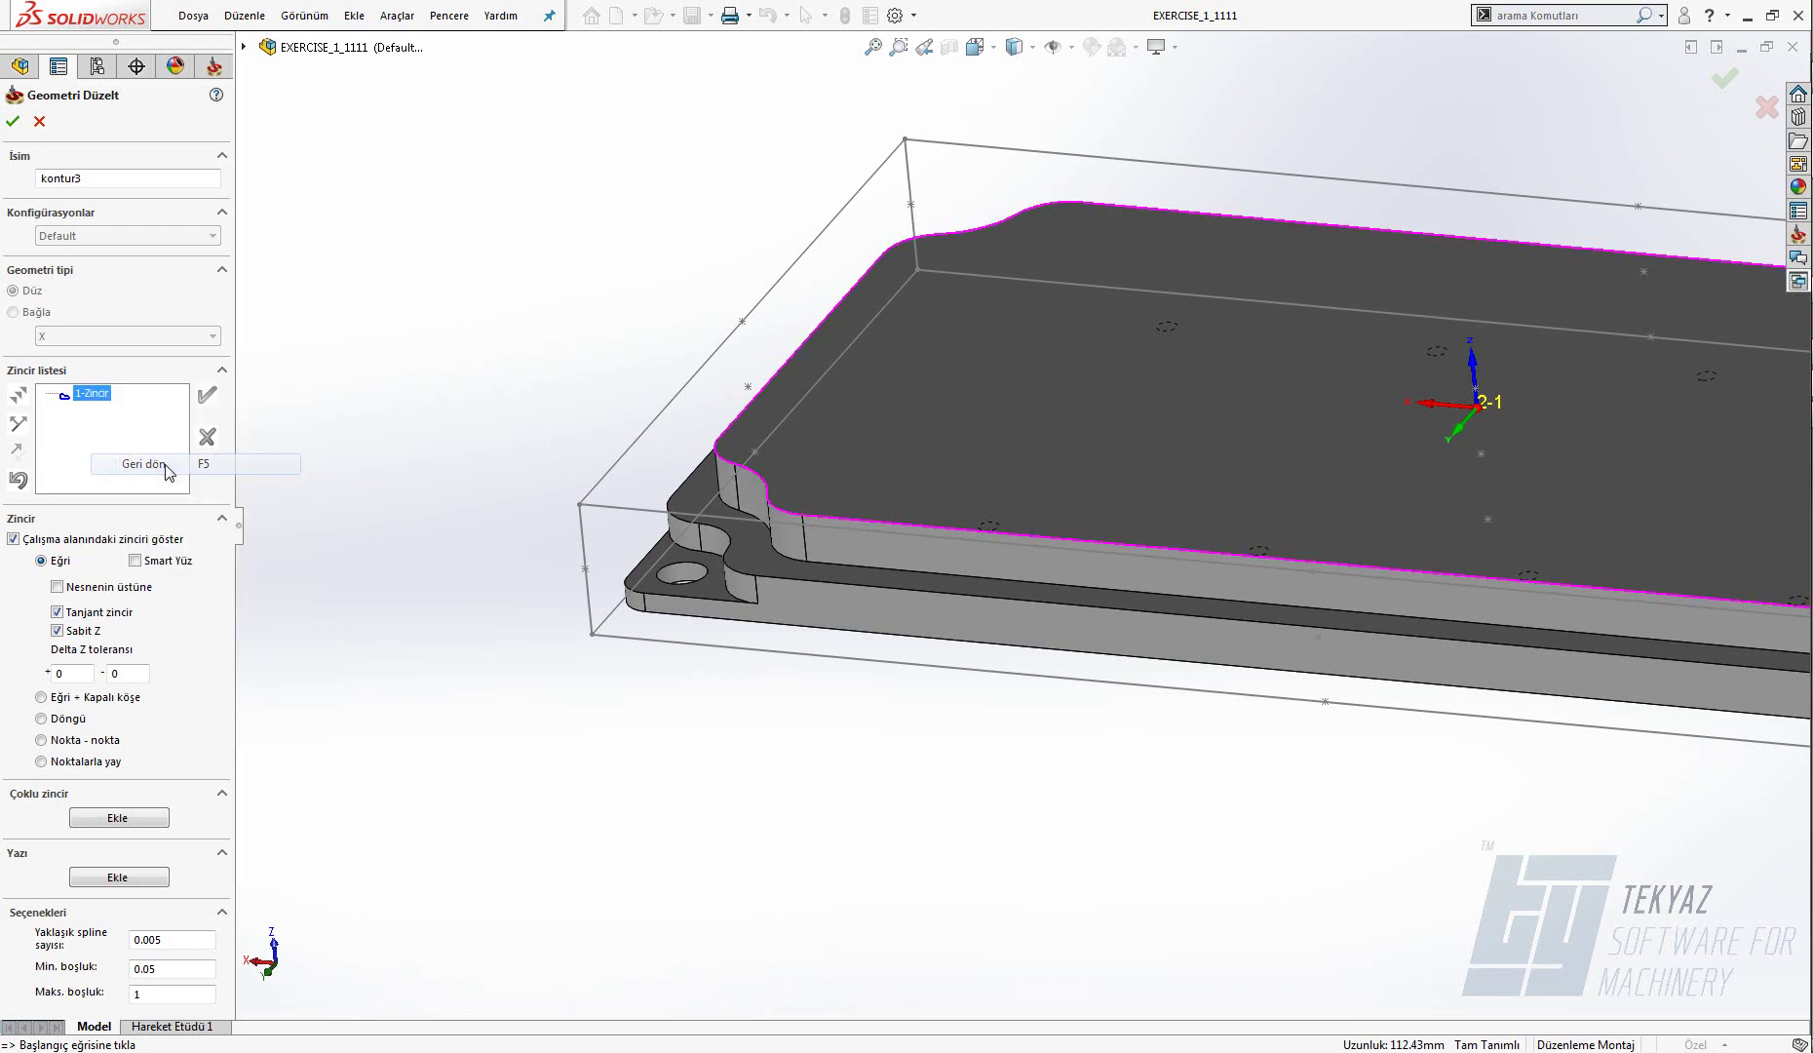
{"action": "left_click", "coordinate": [12, 121]}
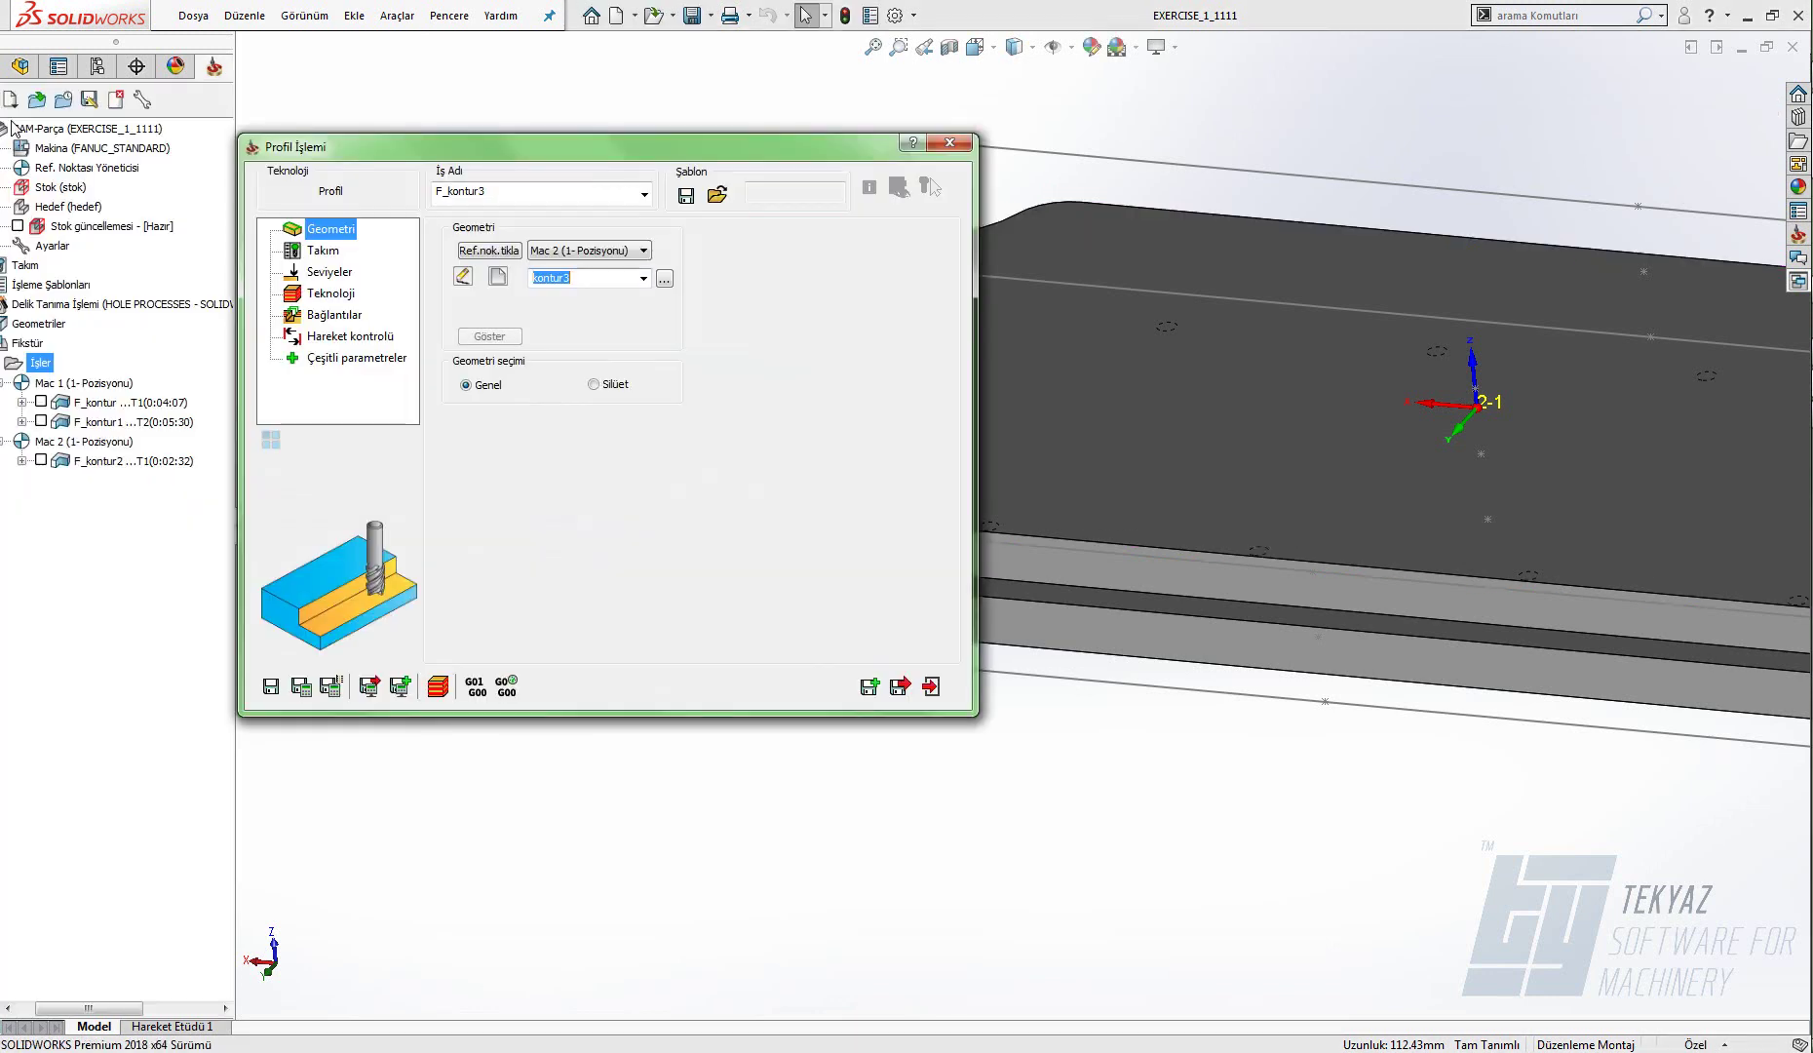
- Assign tool 1, the 18 mm end mill (18MM P.FREZE), to the F_kontur3 operation
{"action": "left_click", "coordinate": [321, 251]}
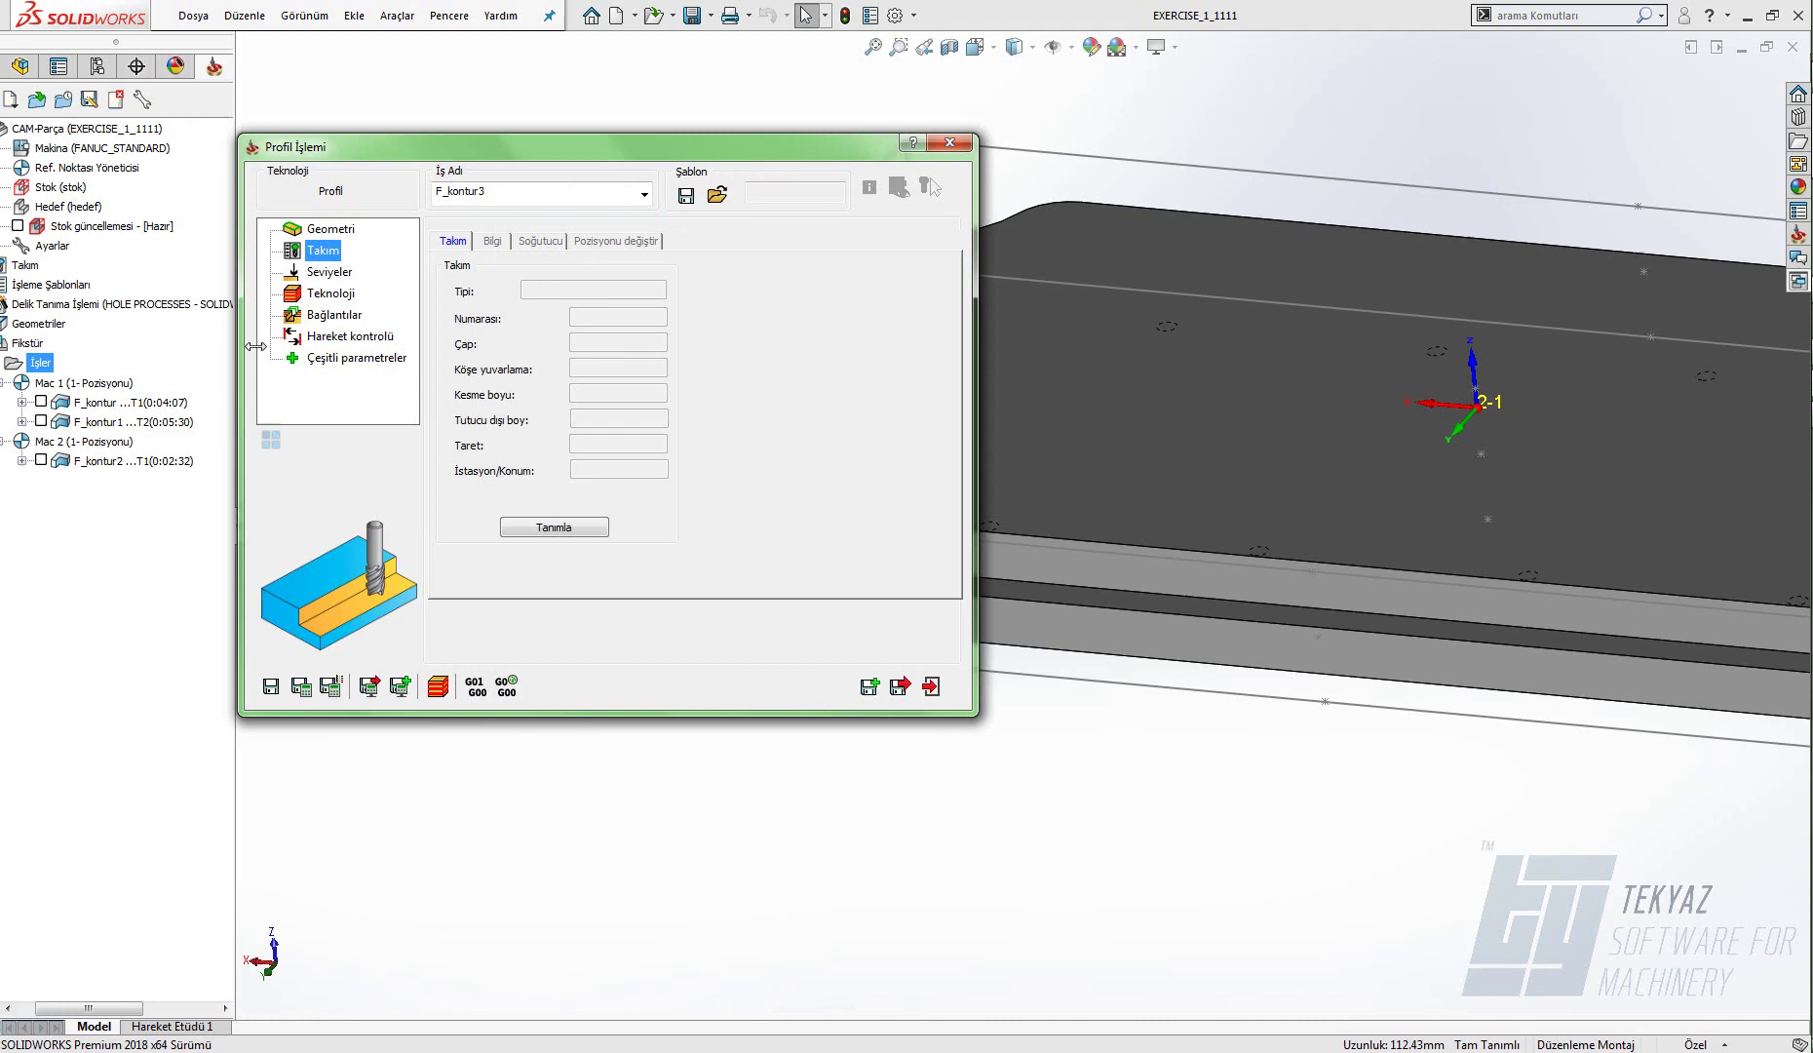
{"action": "left_click", "coordinate": [526, 531]}
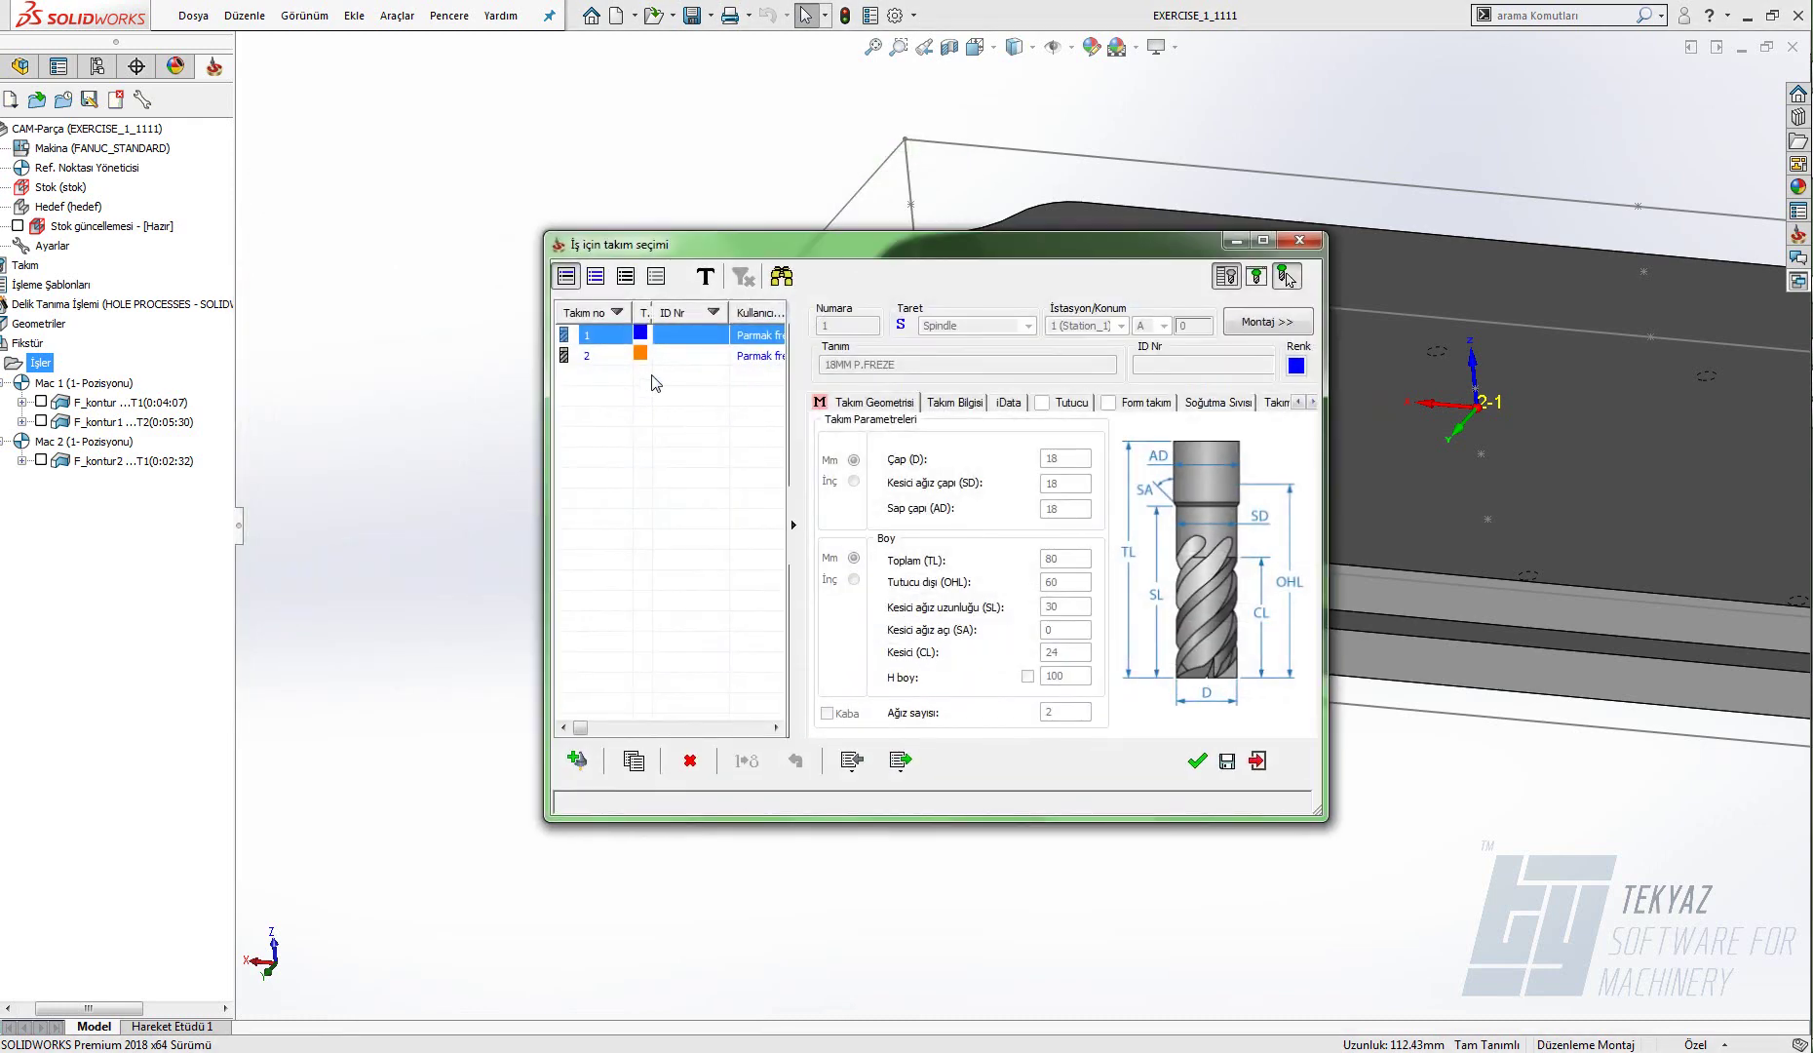
{"action": "left_click", "coordinate": [1194, 760]}
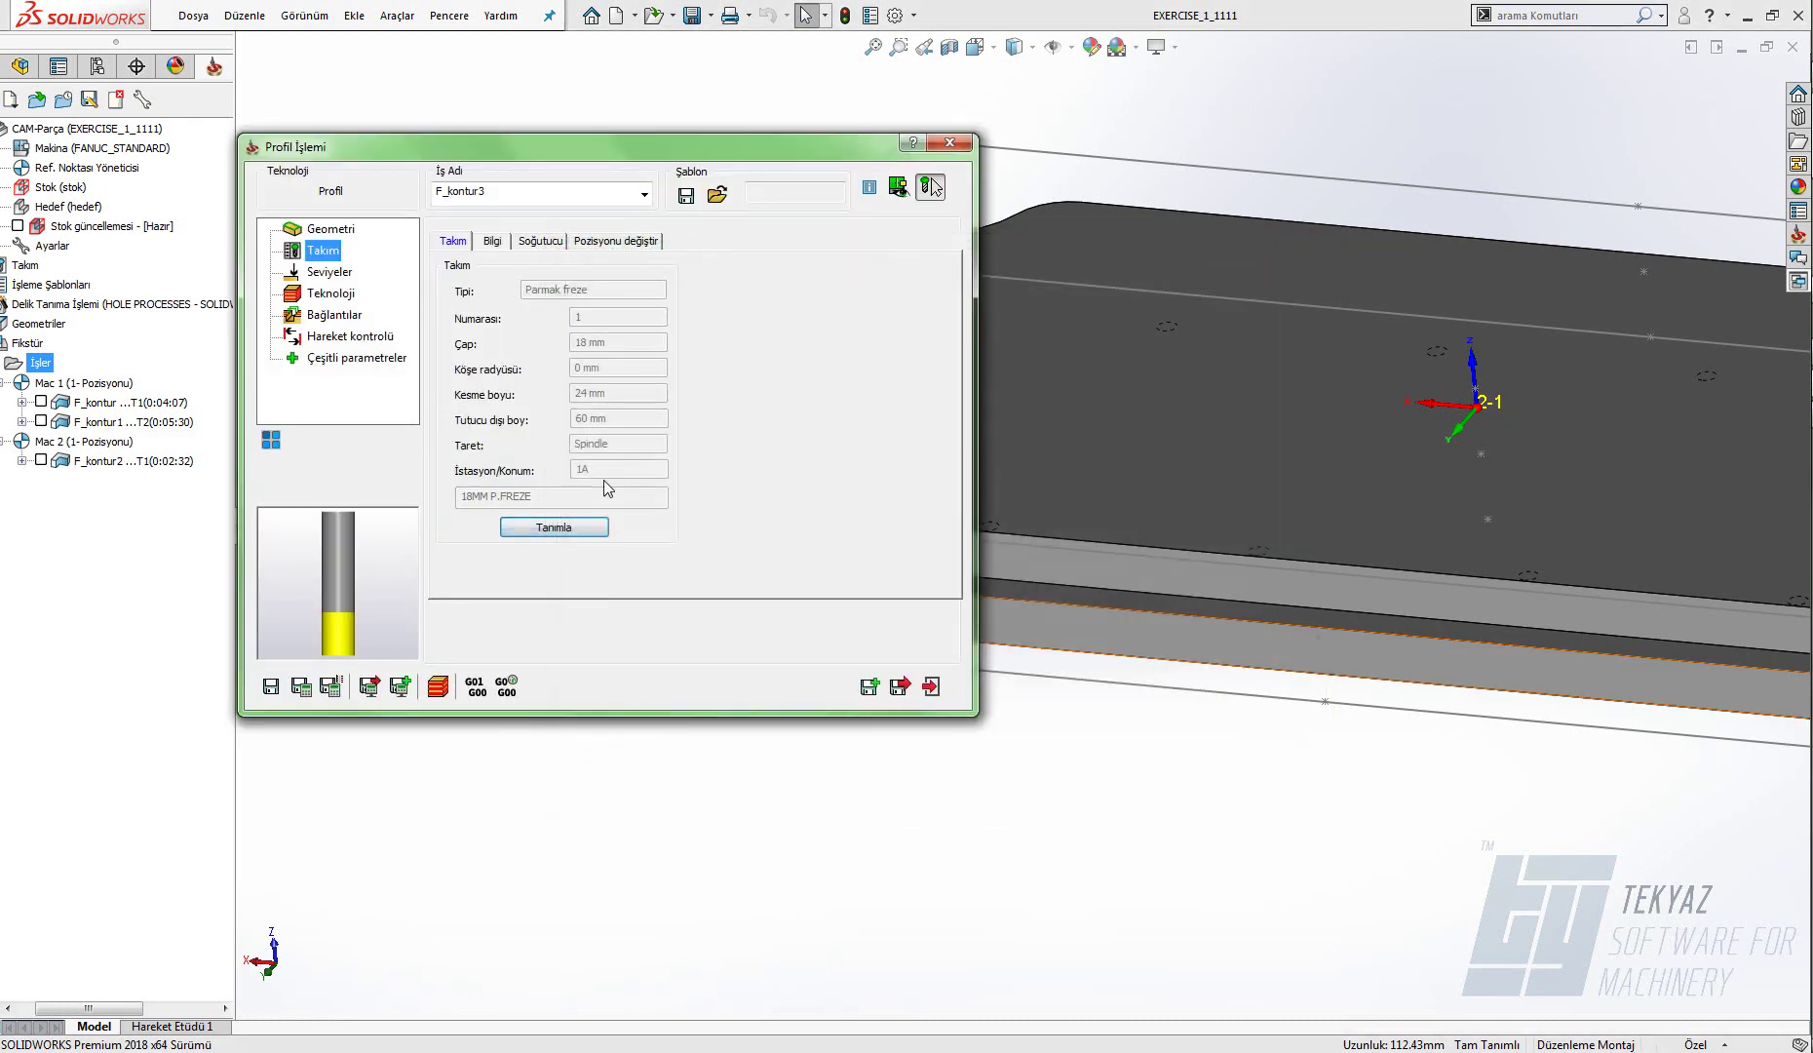
- Set the operation's upper plane to Z 2 from the stock box's top edge and its lower plane to the ledge face around the raised plate
{"action": "left_click", "coordinate": [325, 274]}
{"action": "left_click", "coordinate": [542, 433]}
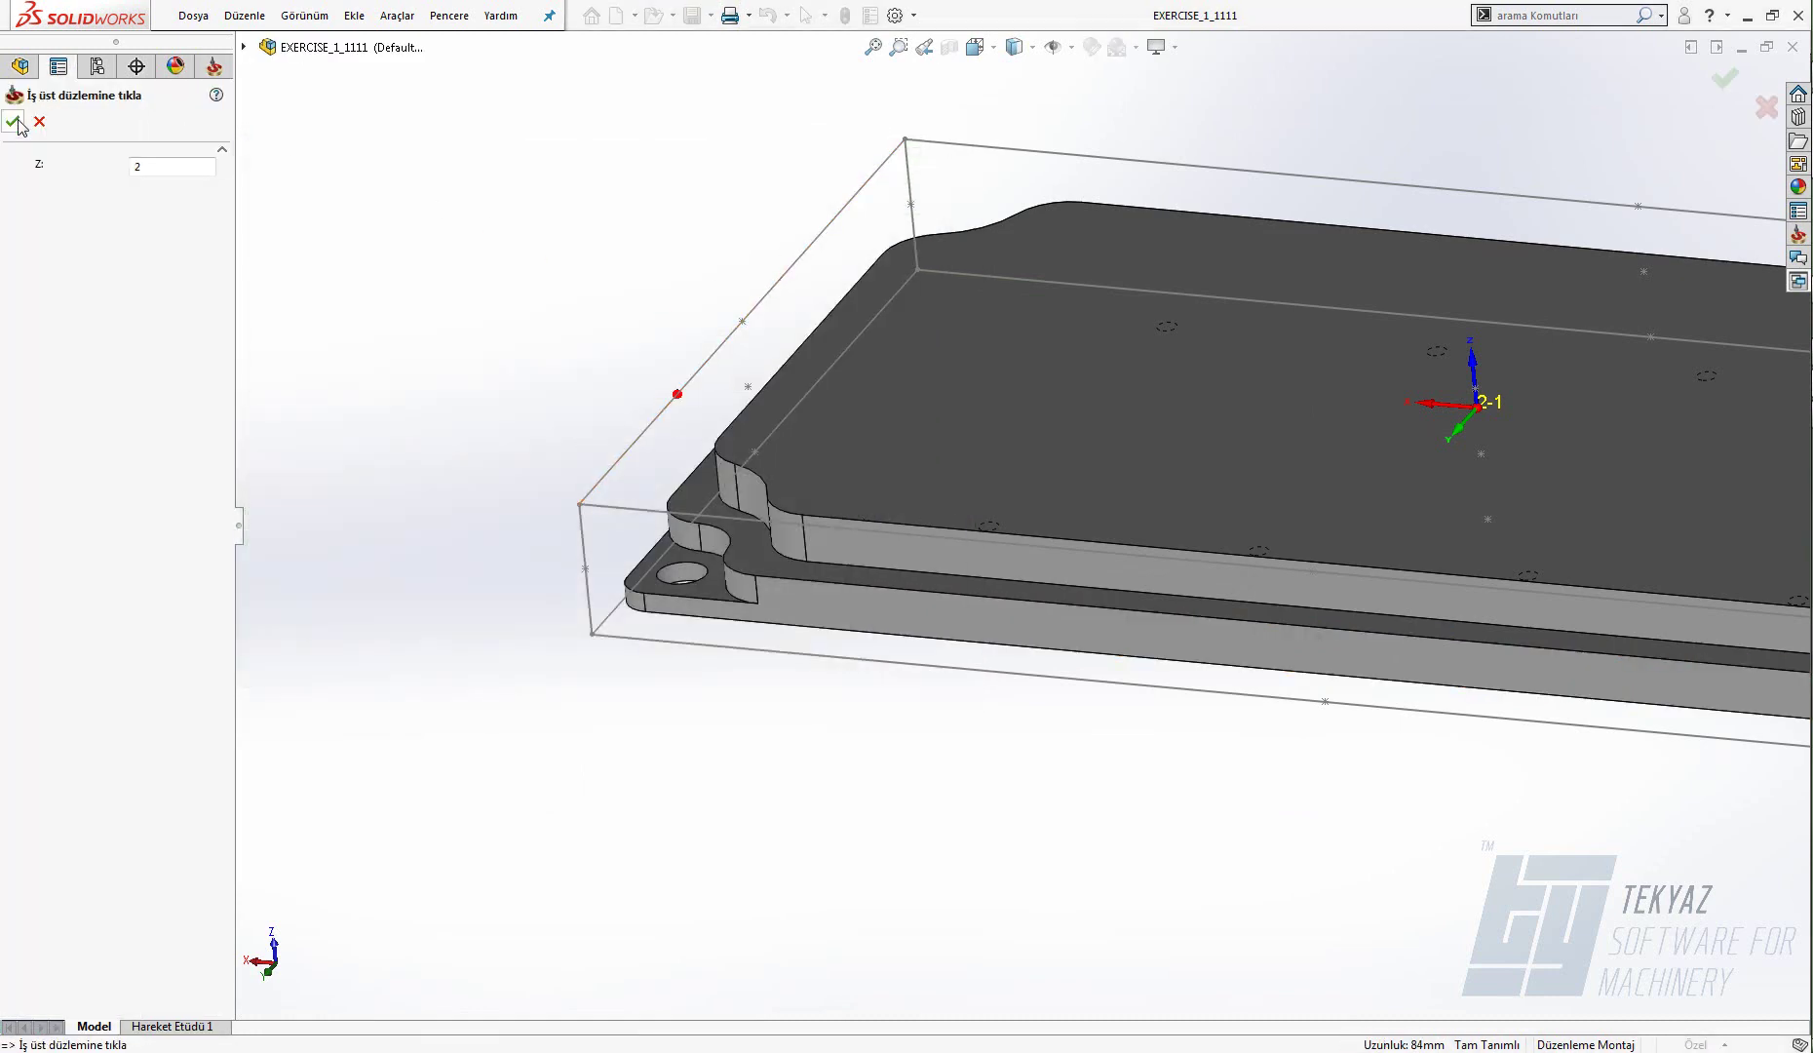
{"action": "left_click", "coordinate": [14, 122]}
{"action": "left_click", "coordinate": [536, 466]}
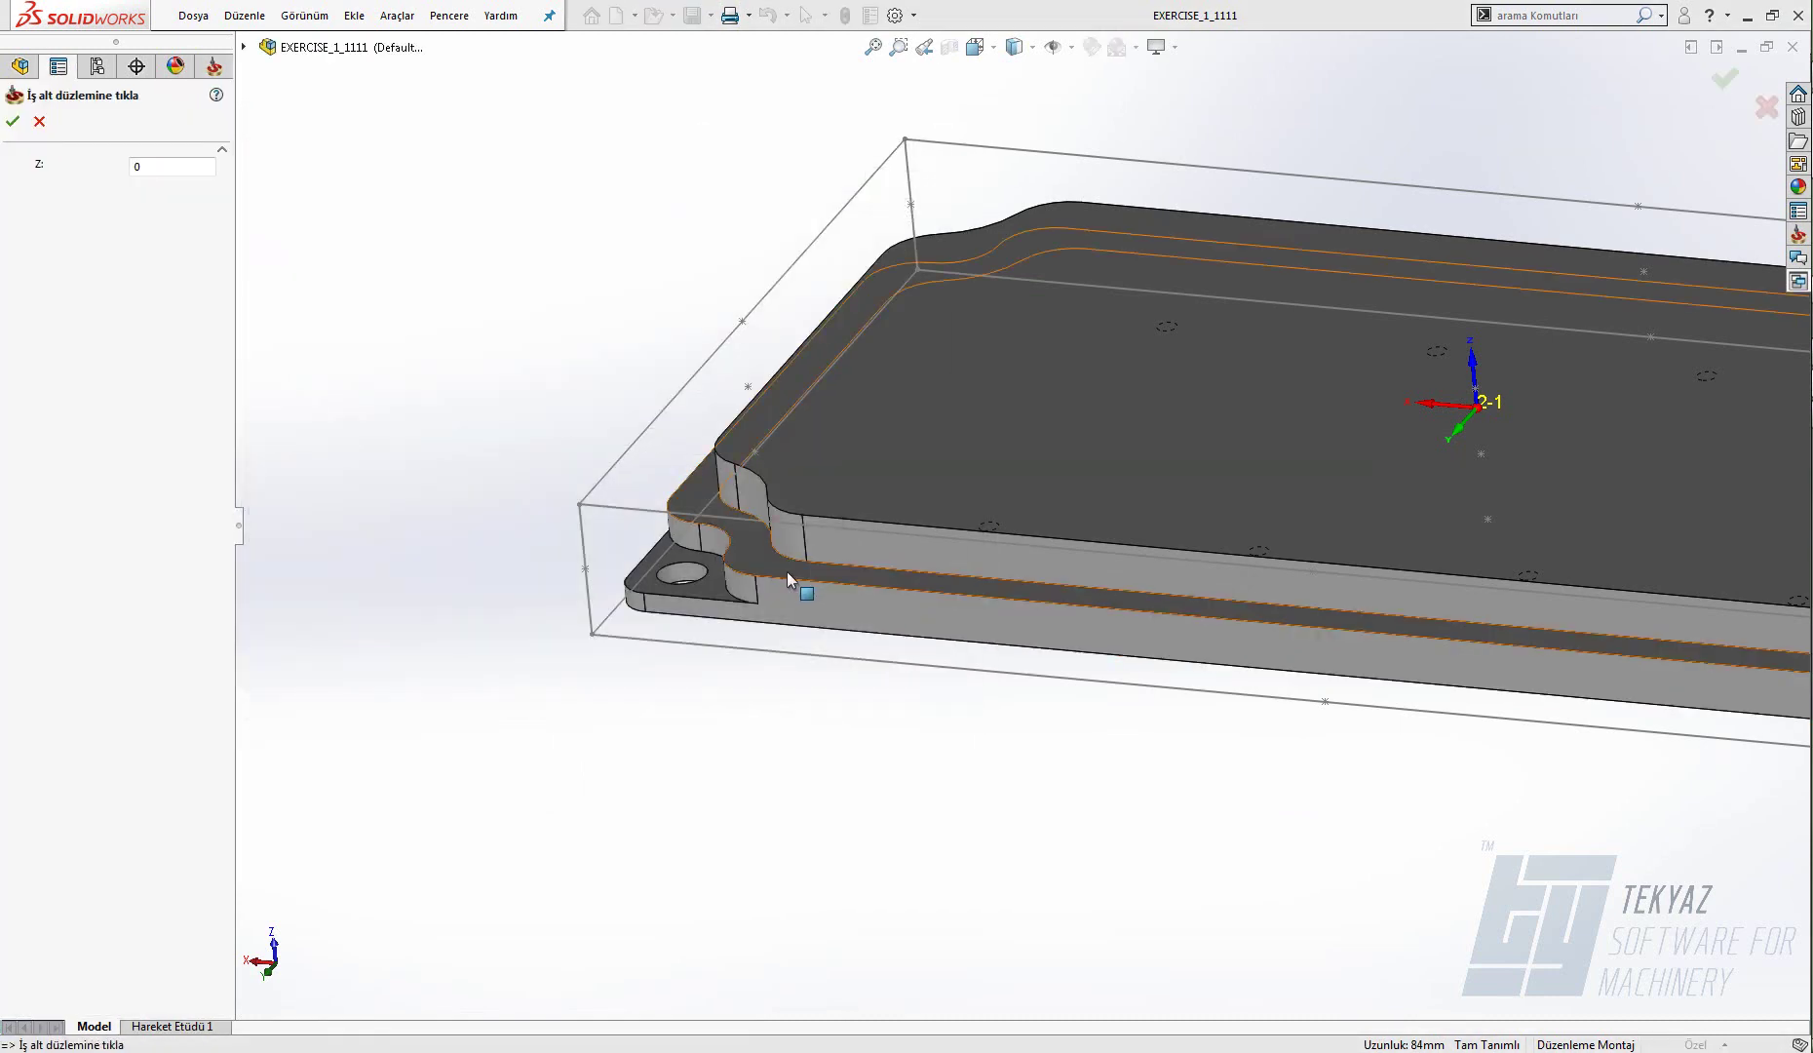
{"action": "left_click", "coordinate": [9, 123]}
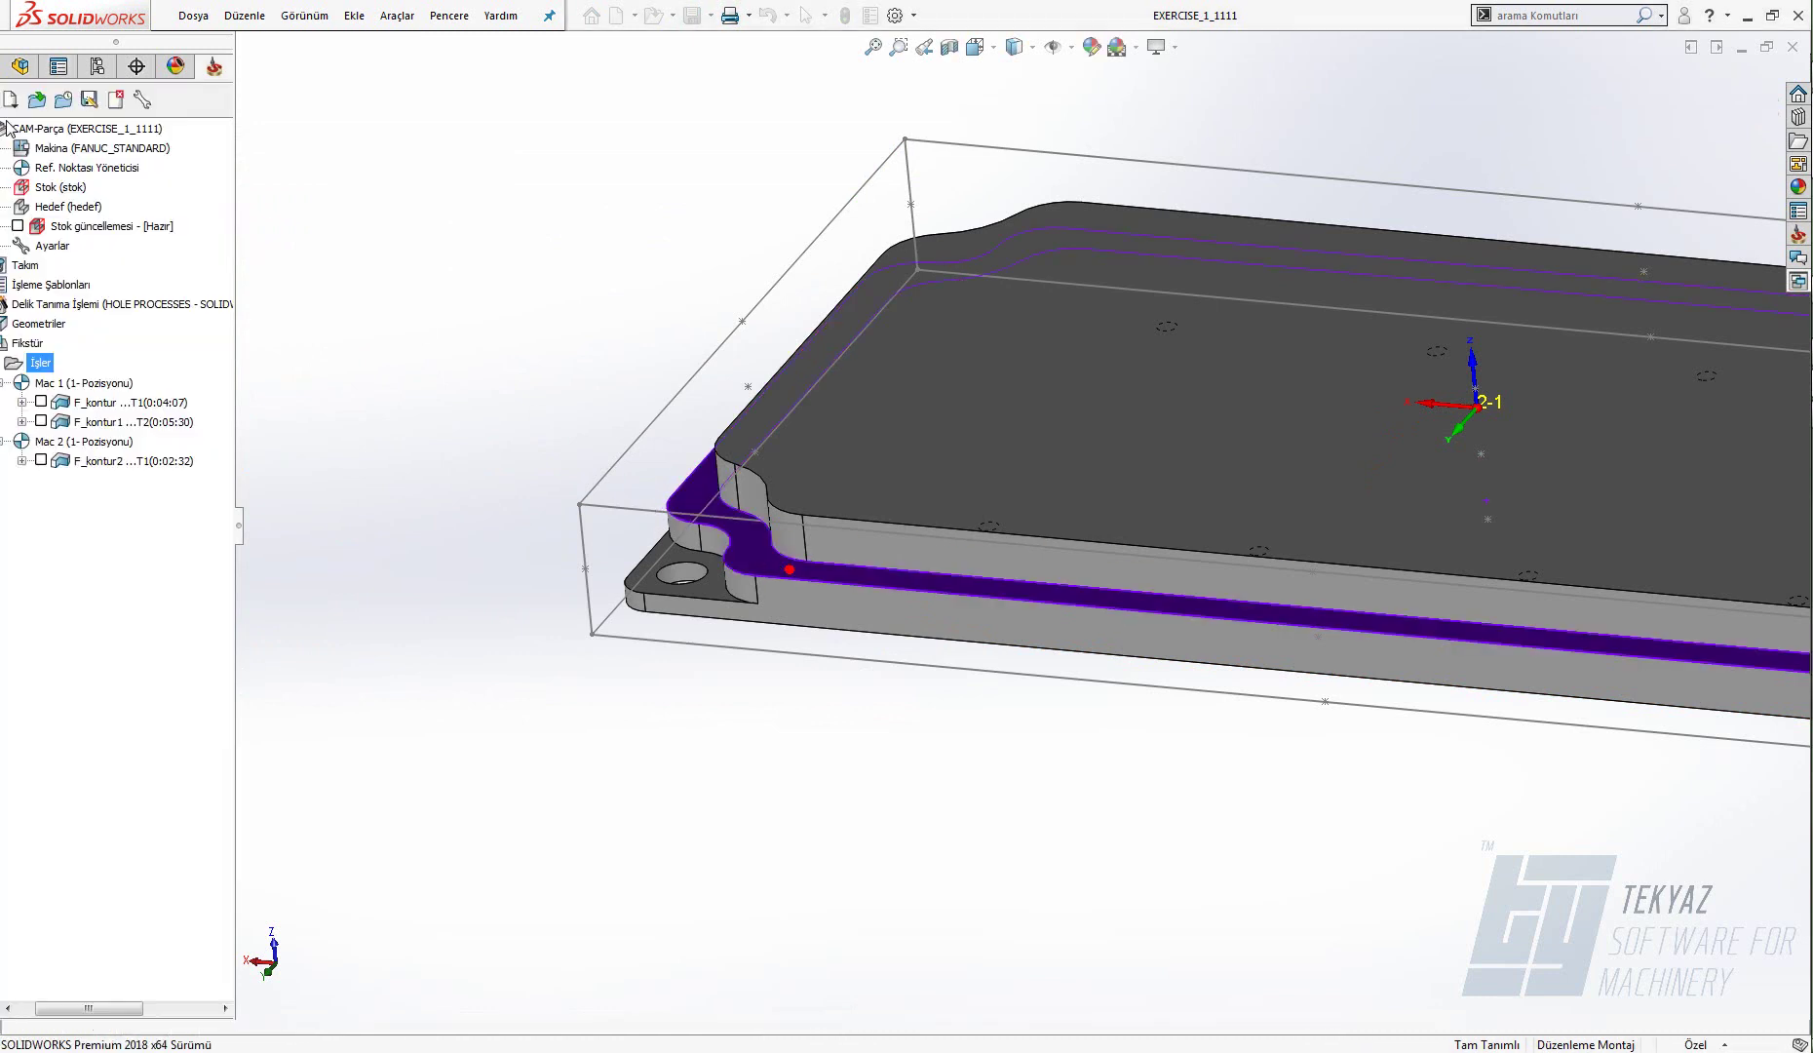
- Modify the profile geometry by moving the chain's start point onto the short straight edge beside the corner, at 5.5831% of the whole chain
{"action": "left_click", "coordinate": [329, 293]}
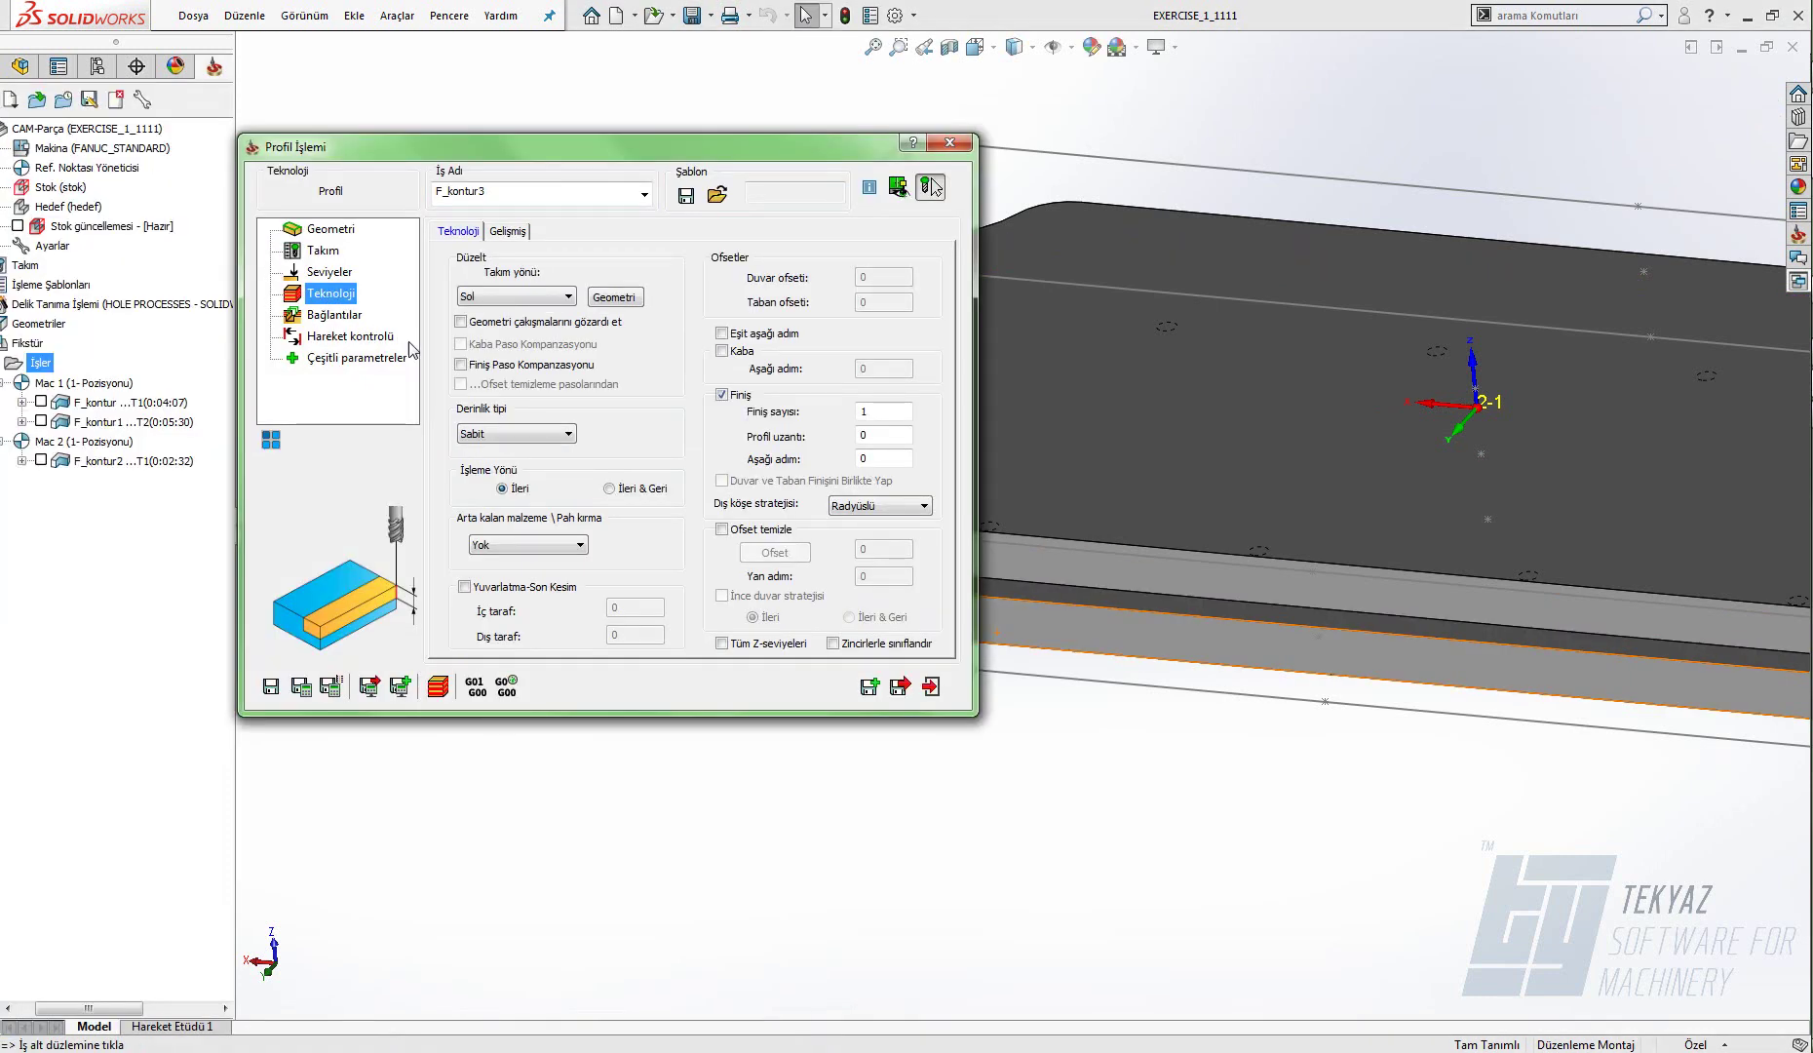
{"action": "left_click", "coordinate": [614, 297]}
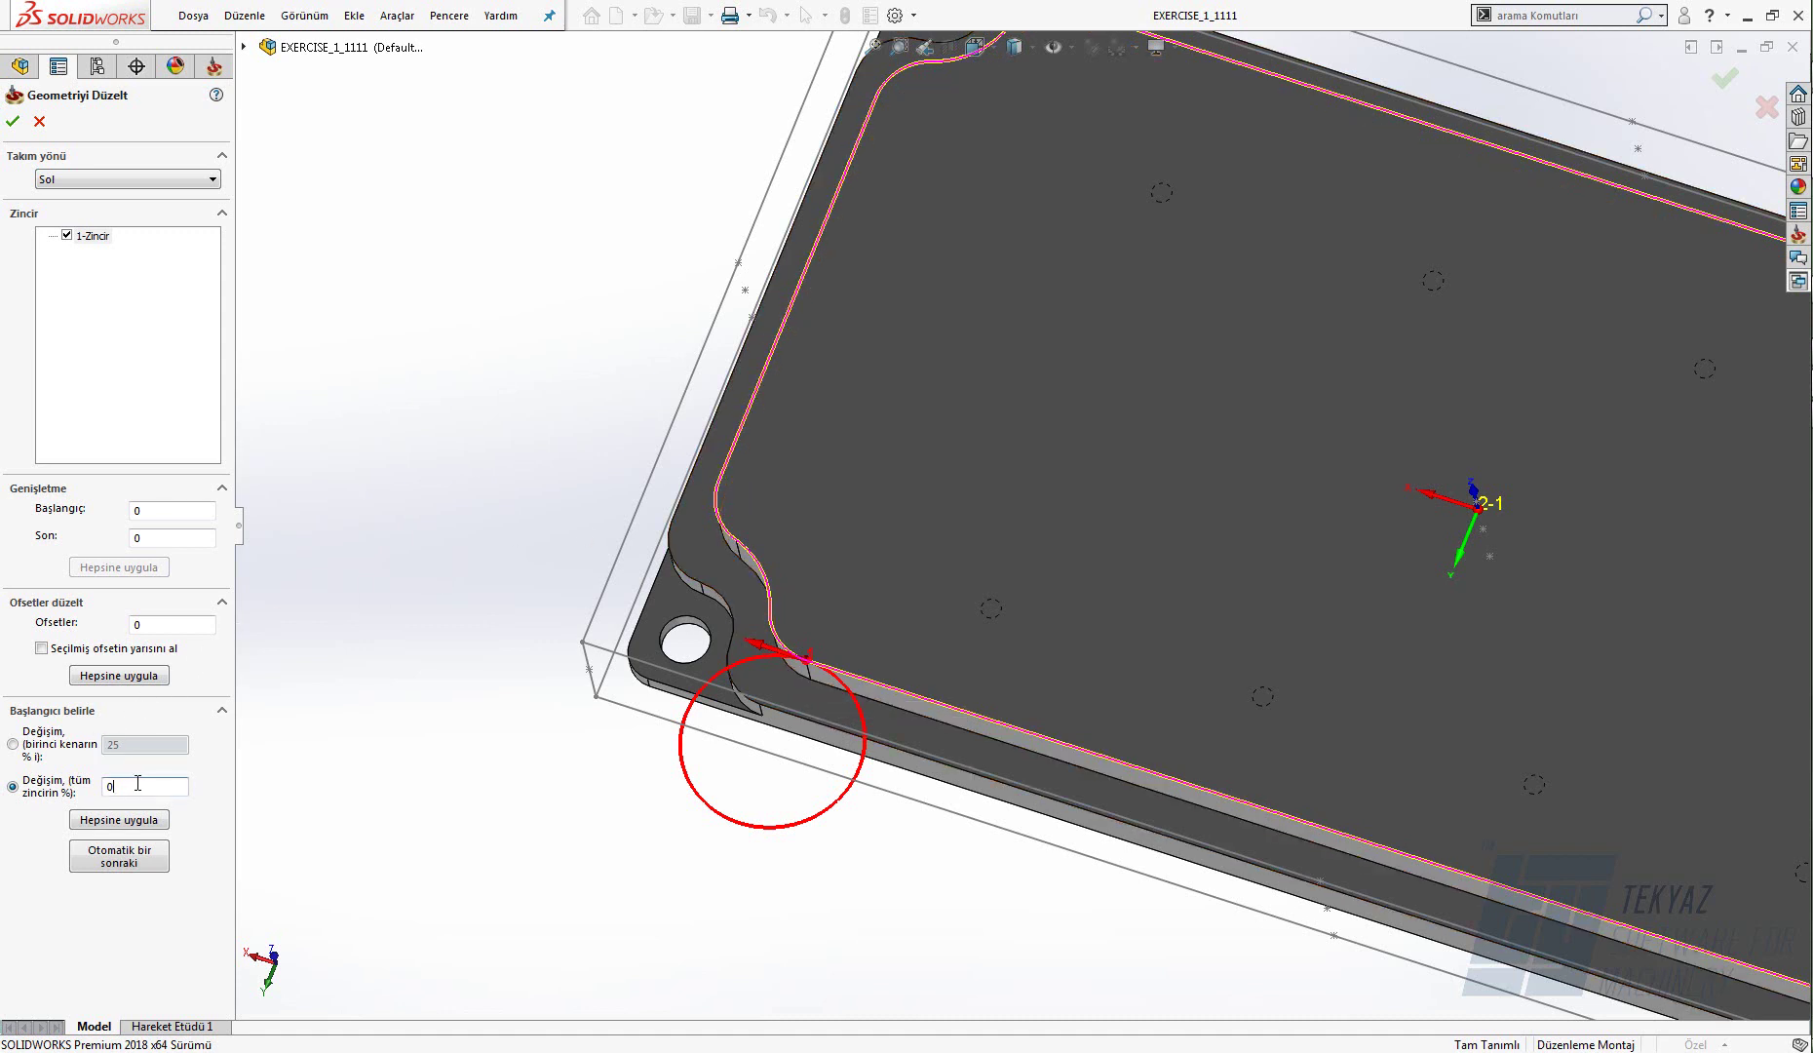
{"action": "left_click", "coordinate": [717, 478]}
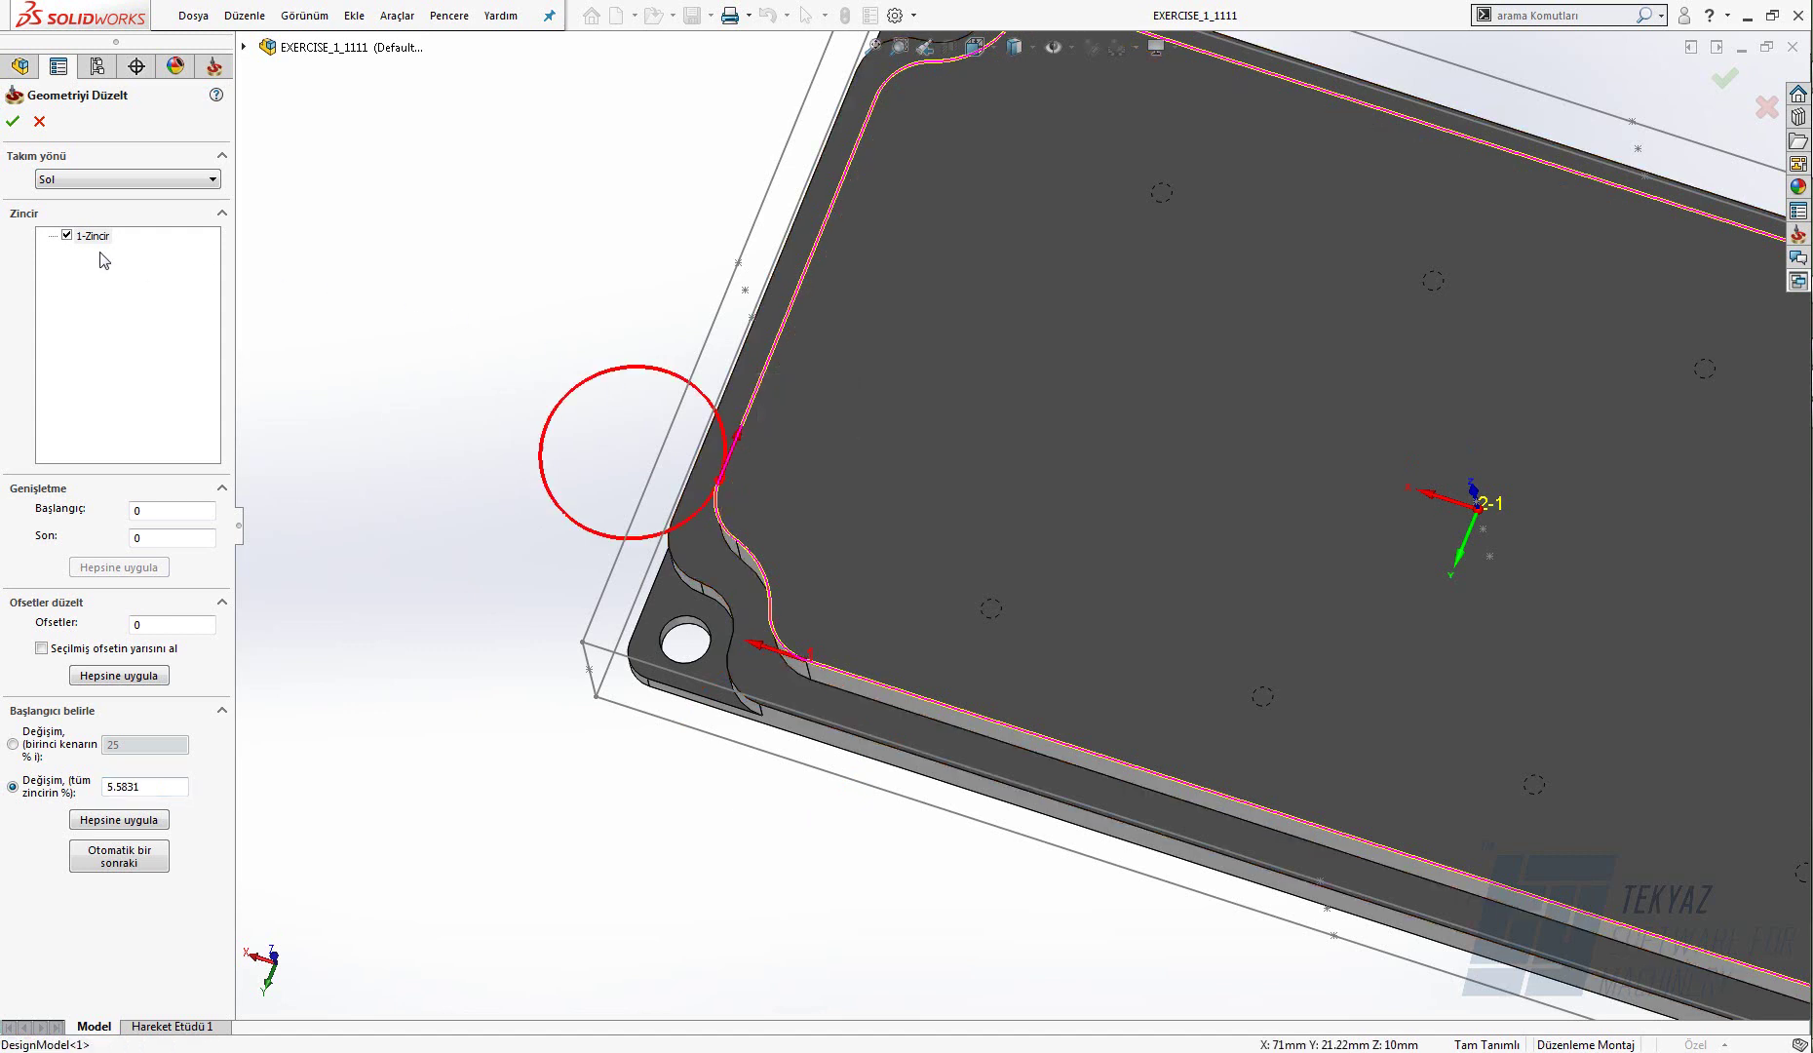